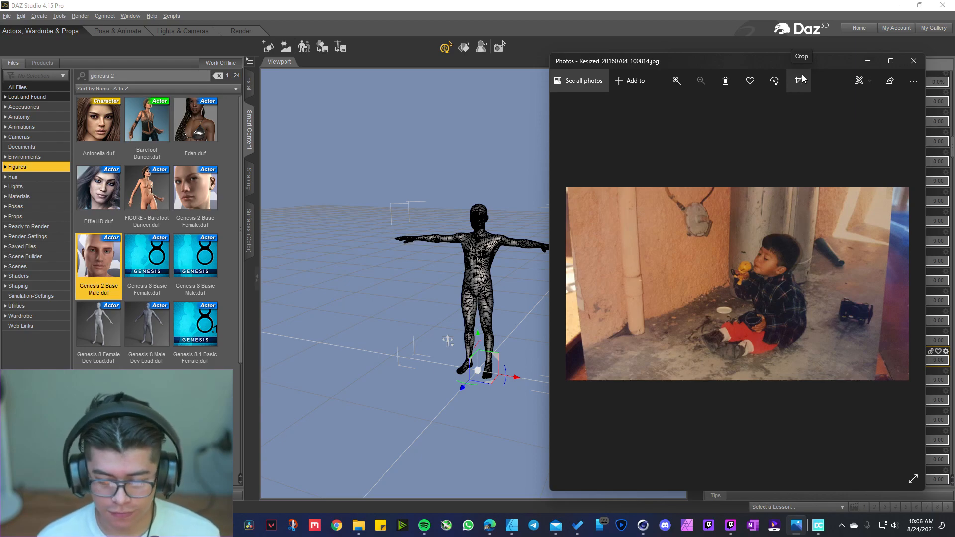
Examine the two childhood reference photos enlarged, including the face in the window behind the hugging children, and return to DAZ Studio
{"action": "left_click", "coordinate": [890, 62]}
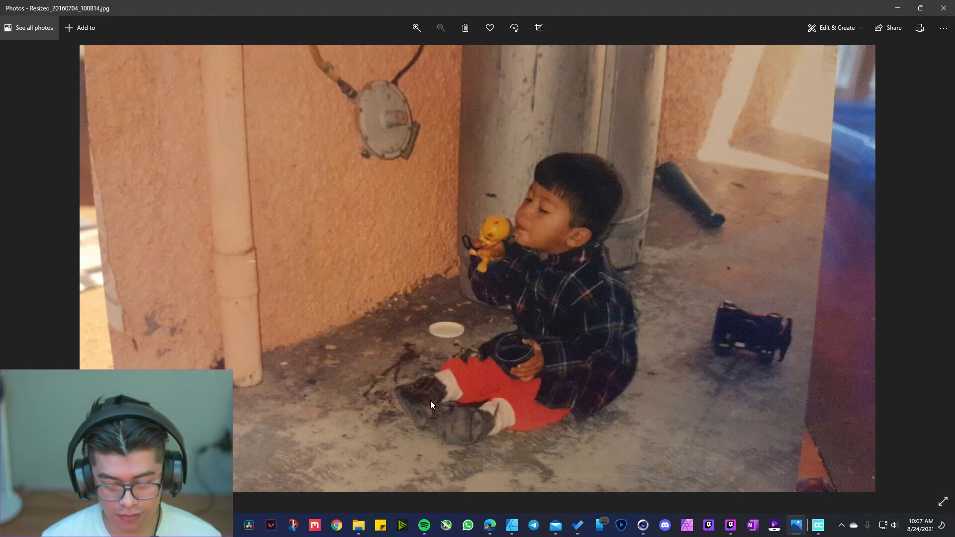
{"action": "left_click", "coordinate": [13, 265]}
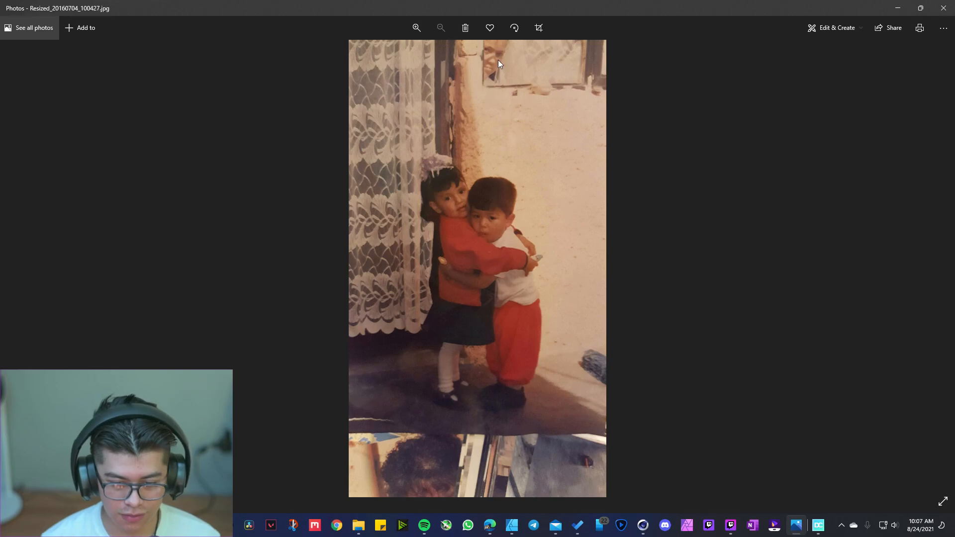
{"action": "left_click", "coordinate": [417, 28]}
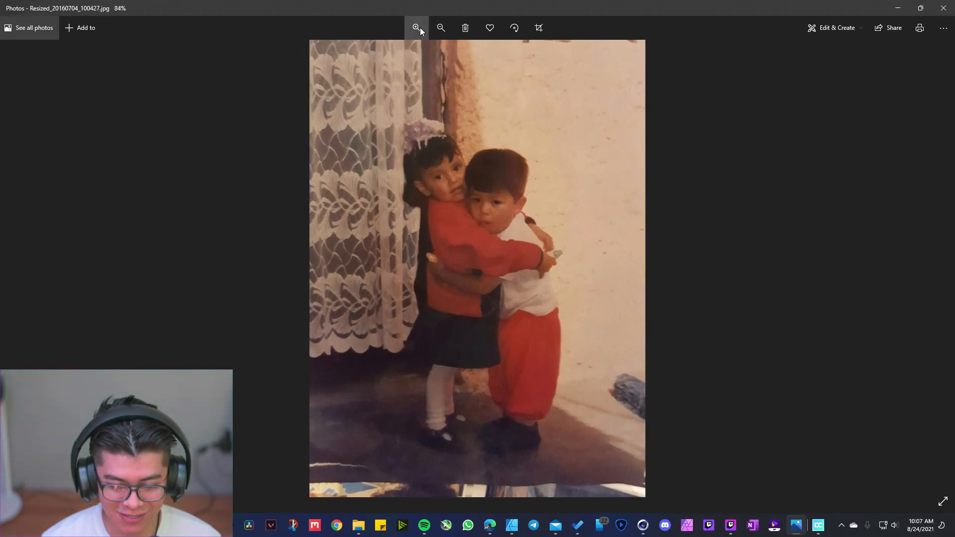
{"action": "scroll", "coordinate": [475, 170], "scroll_direction": "up", "scroll_amount": 3}
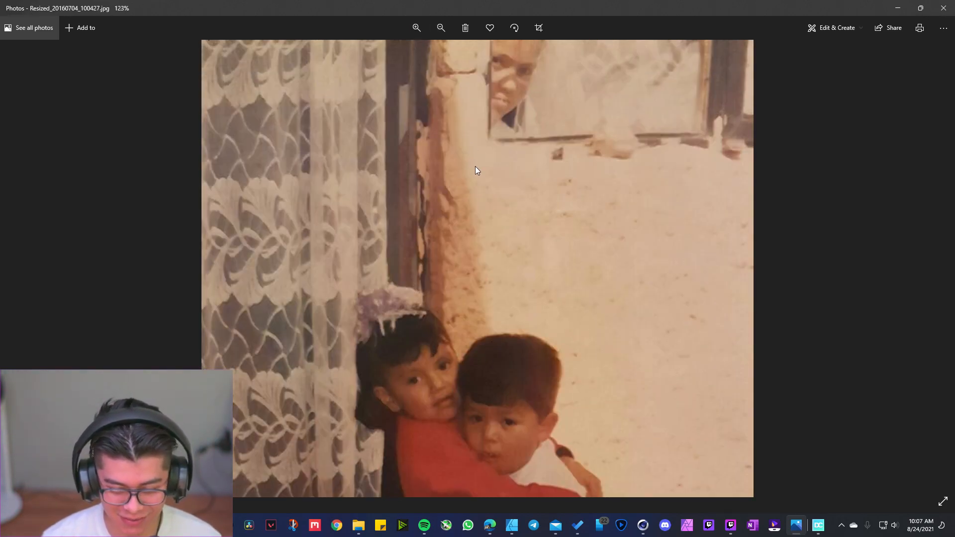
{"action": "left_click", "coordinate": [417, 28]}
{"action": "scroll", "coordinate": [497, 125], "scroll_direction": "up", "scroll_amount": 2}
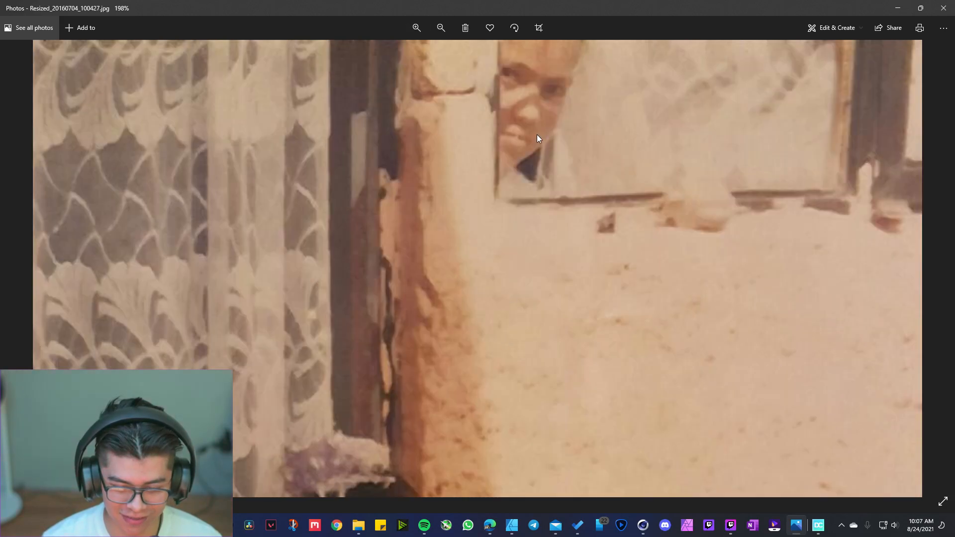
{"action": "left_click", "coordinate": [417, 28]}
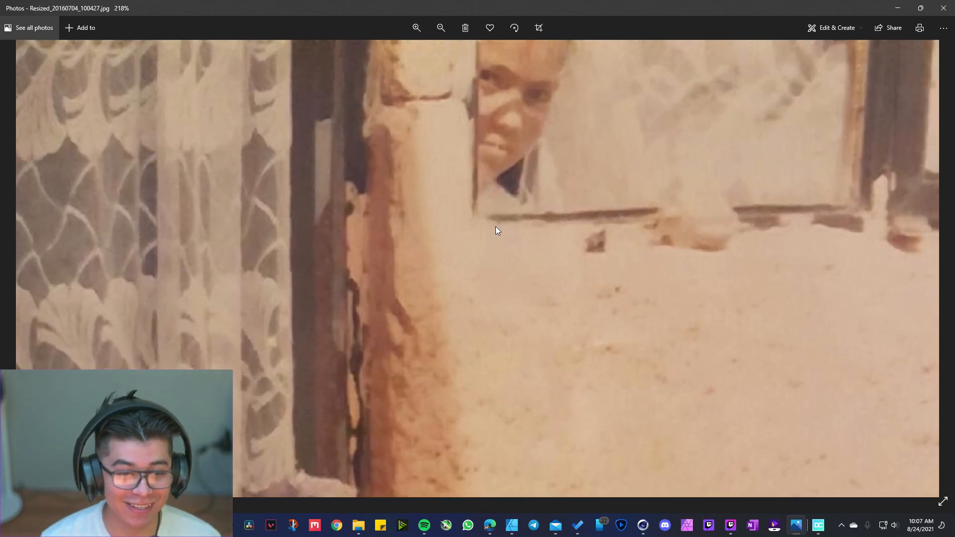
{"action": "left_click", "coordinate": [439, 31]}
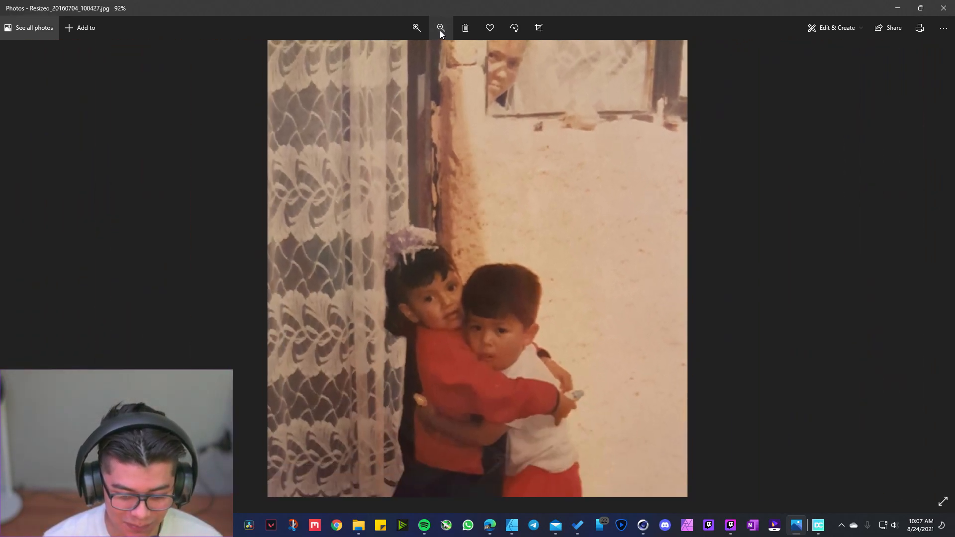
{"action": "left_click", "coordinate": [439, 31]}
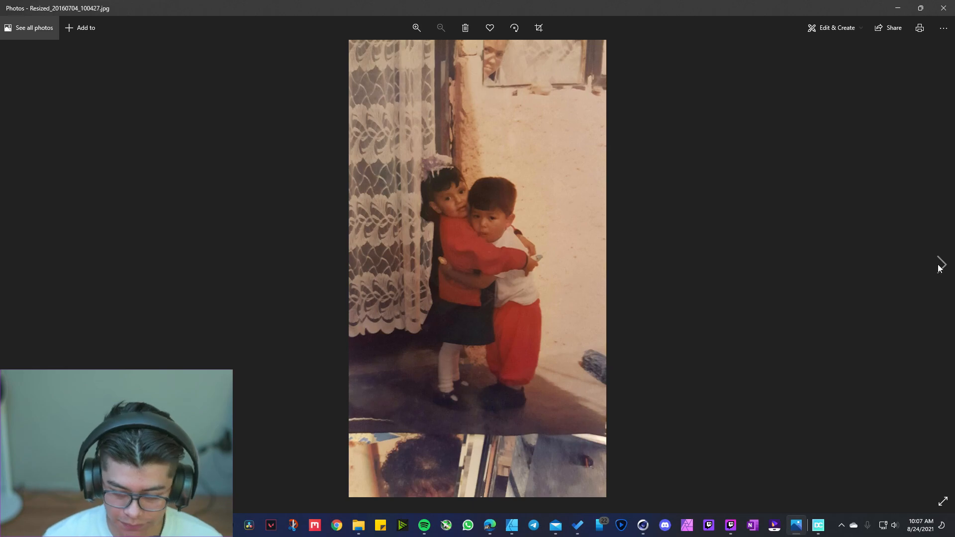
{"action": "left_click", "coordinate": [939, 265]}
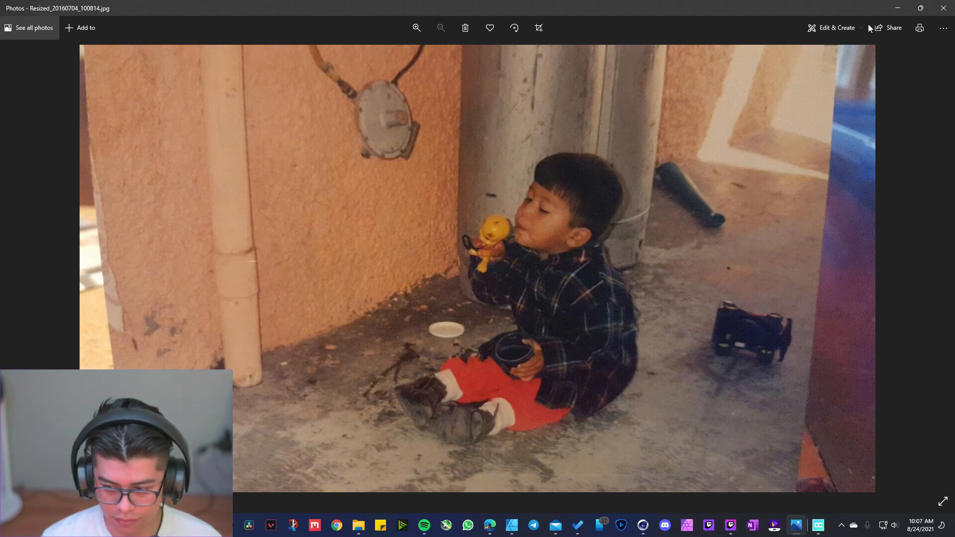
{"action": "double_click", "coordinate": [775, 10]}
{"action": "mouse_move", "coordinate": [767, 15]}
{"action": "left_mouse_down"}
{"action": "mouse_move", "coordinate": [690, 91]}
{"action": "mouse_move", "coordinate": [731, 0]}
{"action": "mouse_move", "coordinate": [767, 0]}
{"action": "left_mouse_up"}
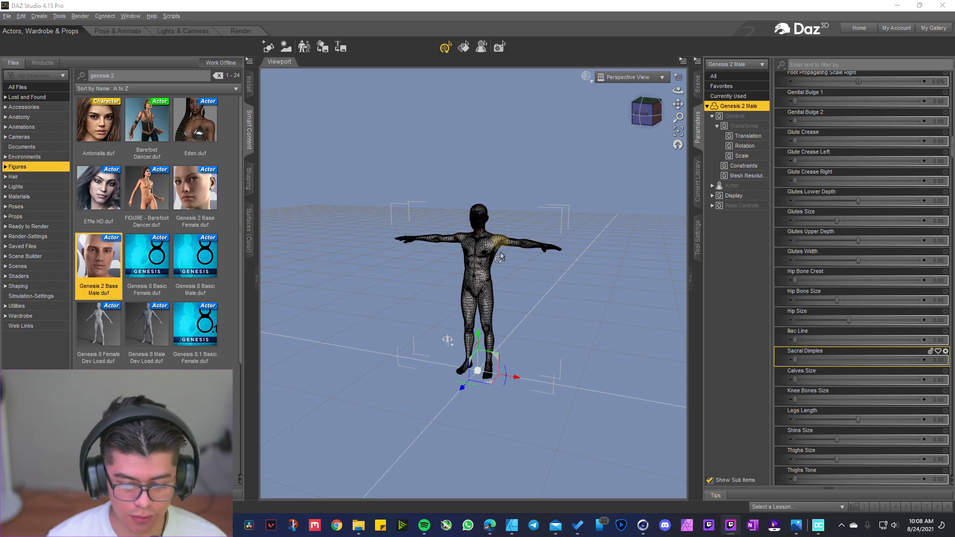
Switch to DazCentral and install the recent purchase Growing Up for Genesis 8 Male(s)
{"action": "scroll", "coordinate": [480, 243], "scroll_direction": "down", "scroll_amount": 2}
{"action": "scroll", "coordinate": [480, 243], "scroll_direction": "up", "scroll_amount": 4}
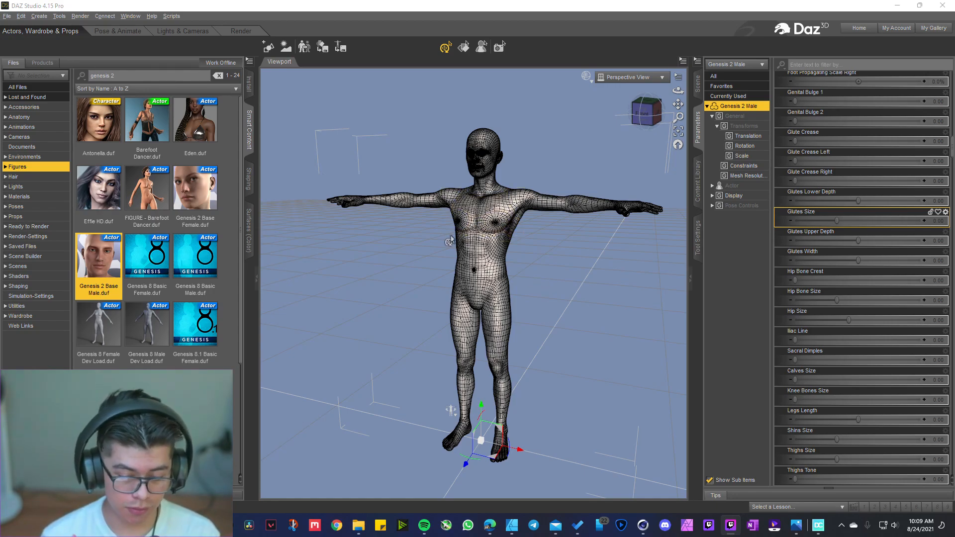
{"action": "left_click", "coordinate": [818, 525]}
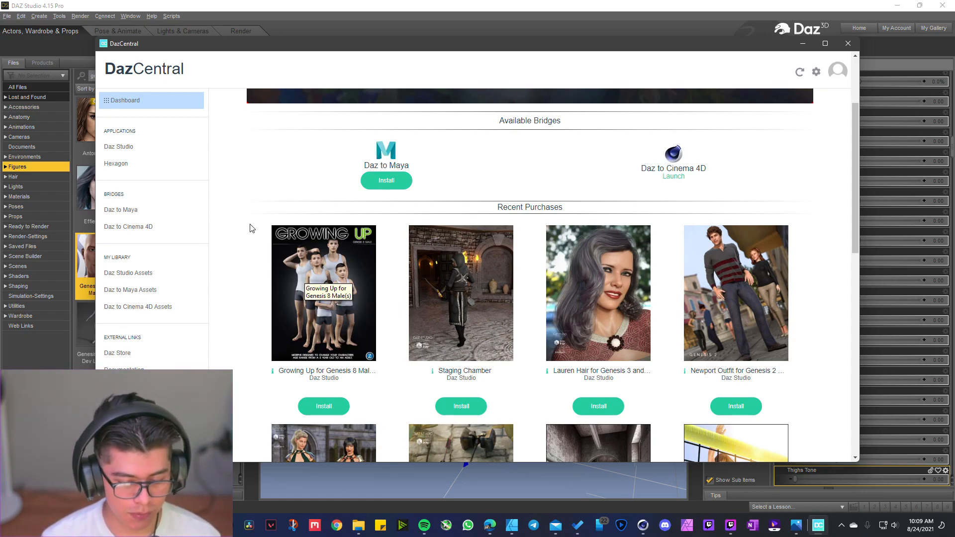
{"action": "scroll", "coordinate": [250, 225], "scroll_direction": "down", "scroll_amount": 1}
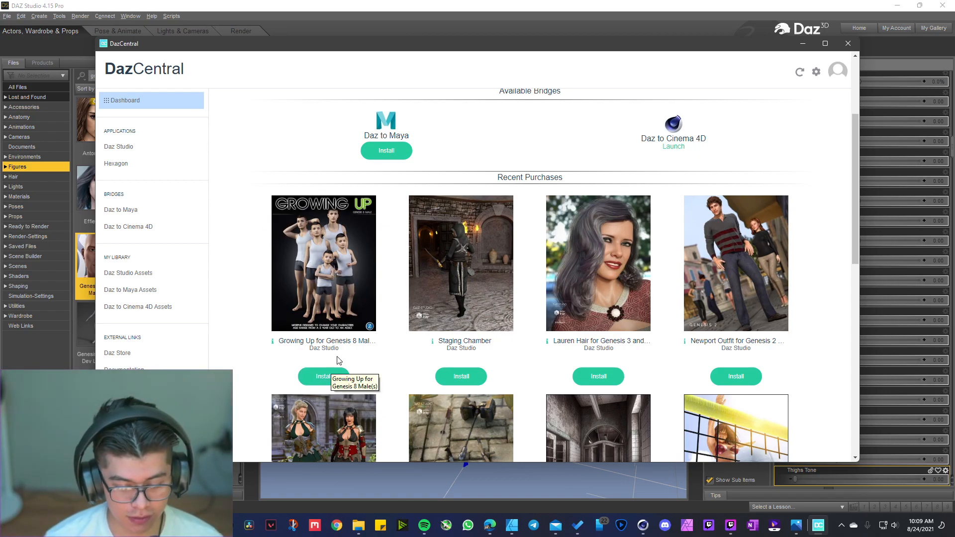
{"action": "left_click", "coordinate": [334, 373]}
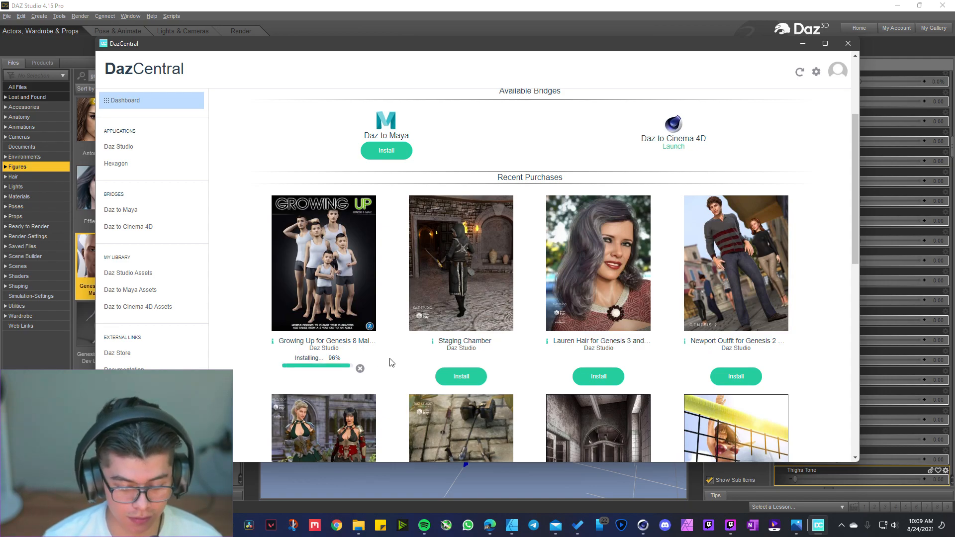
Locate the installed Growing Up for Genesis 8 Male(s) product in DAZ Studio's library and close the guided tour
{"action": "left_click", "coordinate": [341, 373]}
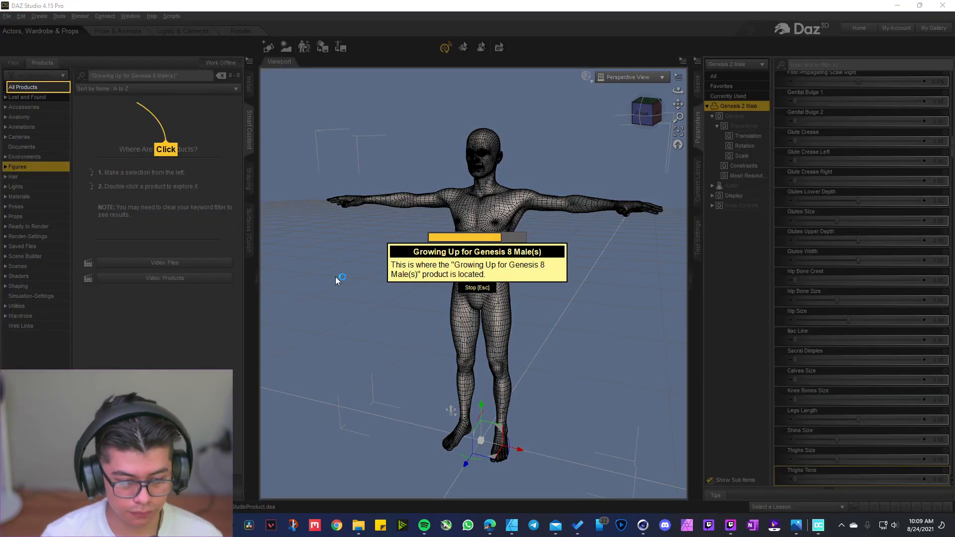
{"action": "left_click", "coordinate": [27, 89]}
{"action": "left_click", "coordinate": [217, 76]}
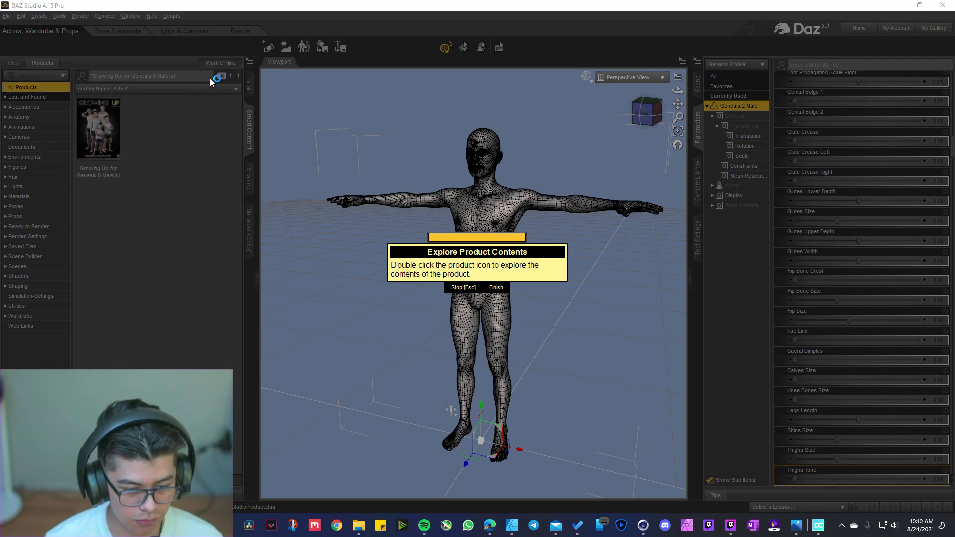
{"action": "left_click", "coordinate": [474, 291]}
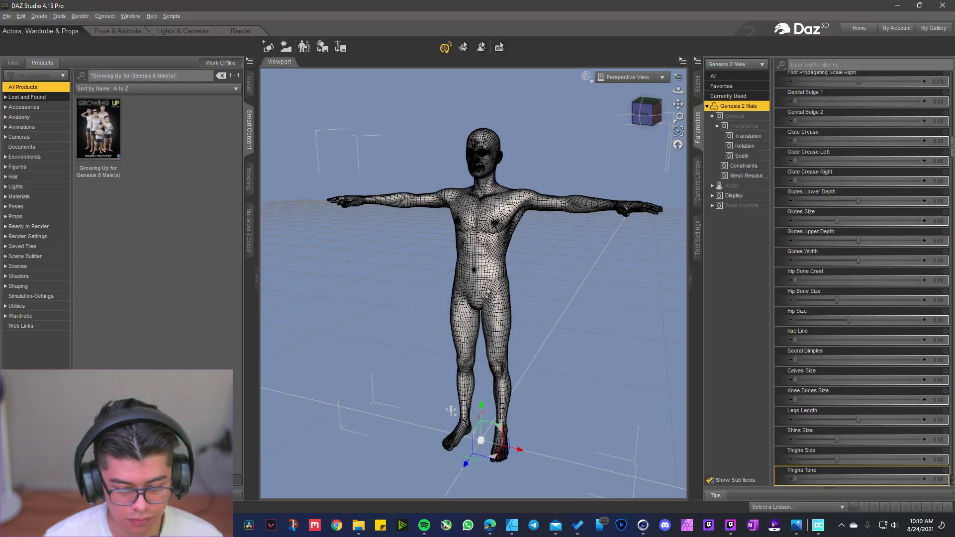
Delete the Genesis 2 Male figure and load Genesis 8 Basic Male from the Genesis 8 Starter Essentials product
{"action": "left_click", "coordinate": [707, 106]}
{"action": "key", "text": "Delete"}
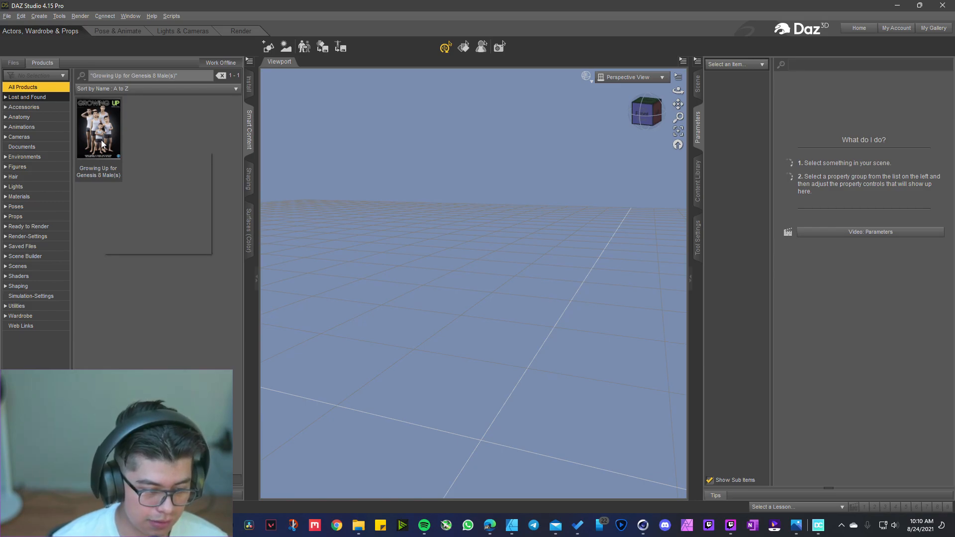
{"action": "left_click", "coordinate": [38, 167]}
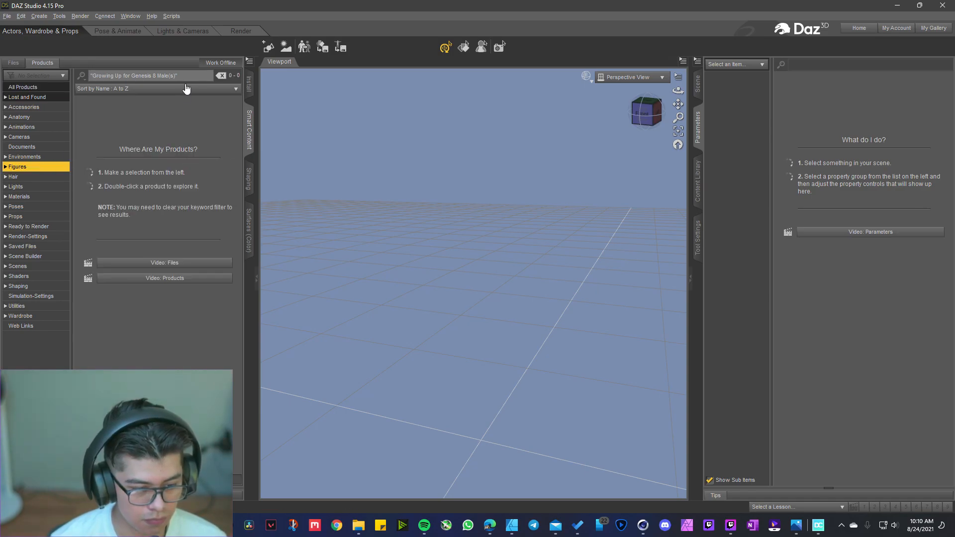
{"action": "left_click", "coordinate": [221, 75]}
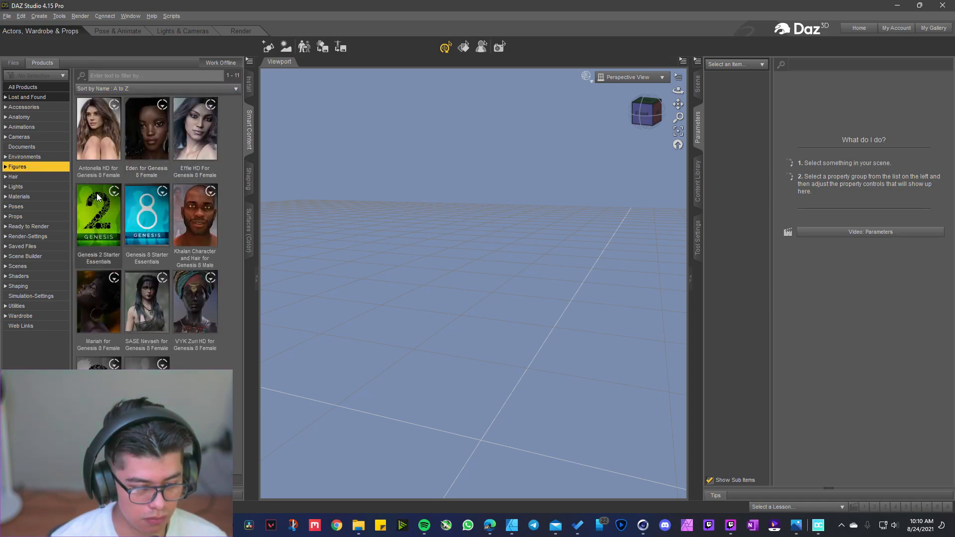
{"action": "left_click", "coordinate": [144, 210]}
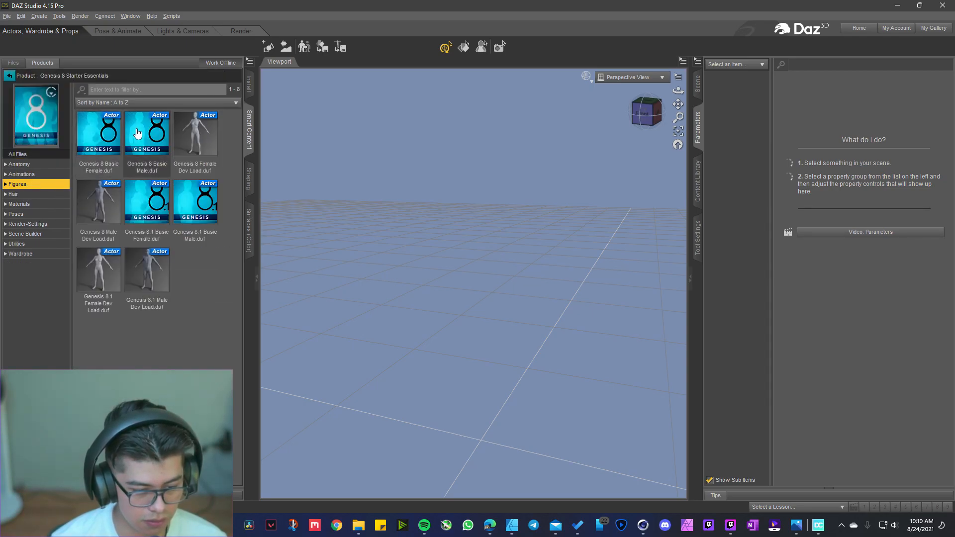
{"action": "double_click", "coordinate": [143, 130]}
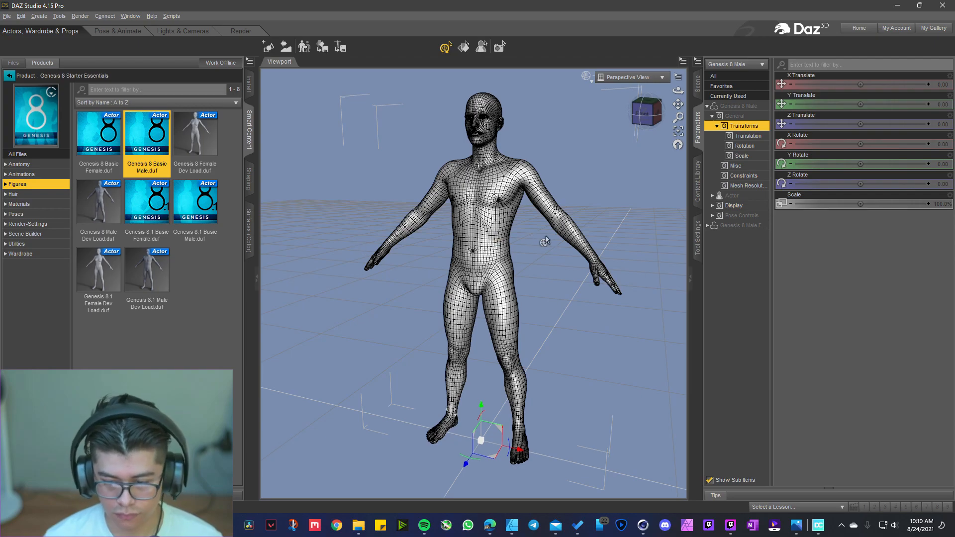
Try the Khalan Body morph at 100% on the Genesis 8 Male actor, and return it to 0%
{"action": "left_click", "coordinate": [737, 226]}
{"action": "left_click", "coordinate": [743, 196]}
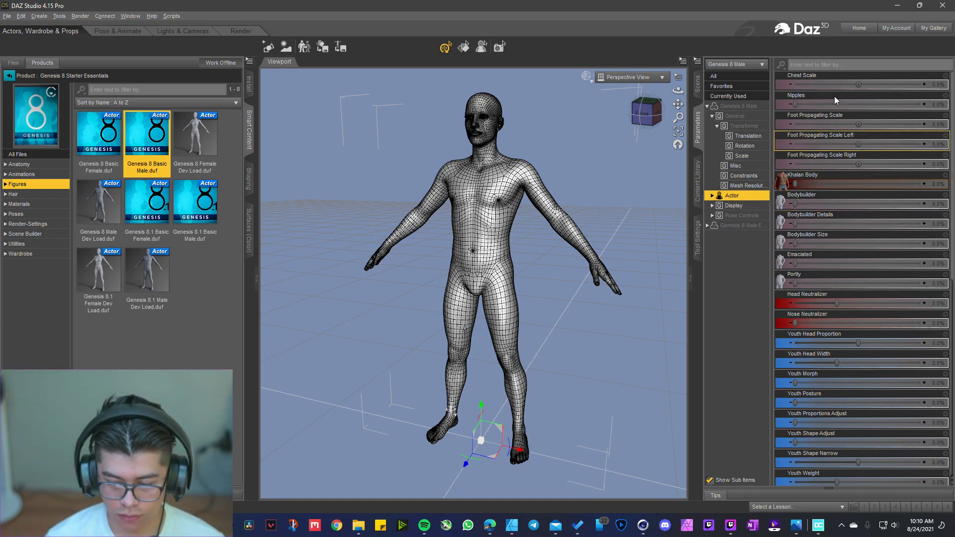
{"action": "left_click_drag", "start_coordinate": [796, 184], "coordinate": [926, 191]}
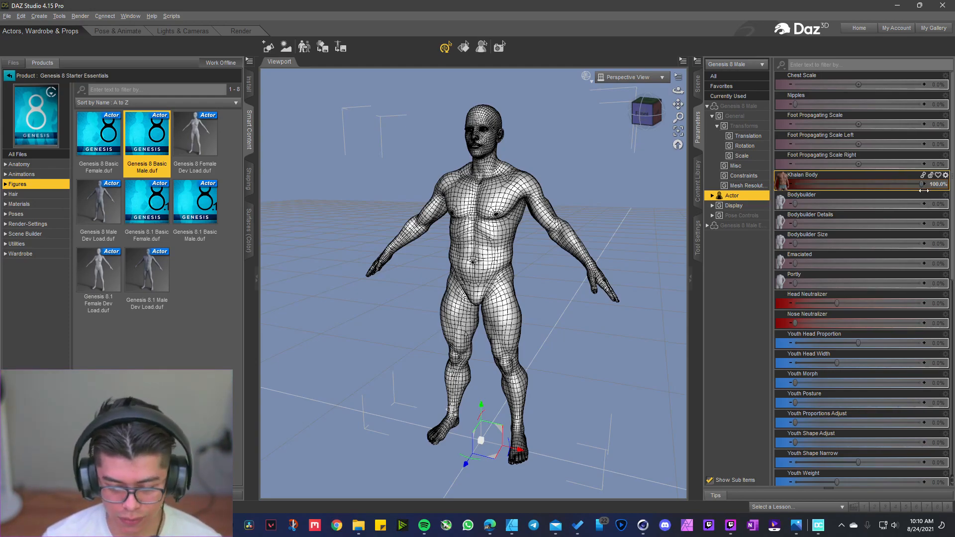
{"action": "left_click_drag", "start_coordinate": [897, 186], "coordinate": [761, 205]}
Look through the Genesis 8 Male's actor morphs, including the youth sliders
{"action": "scroll", "coordinate": [817, 205], "scroll_direction": "down", "scroll_amount": 5}
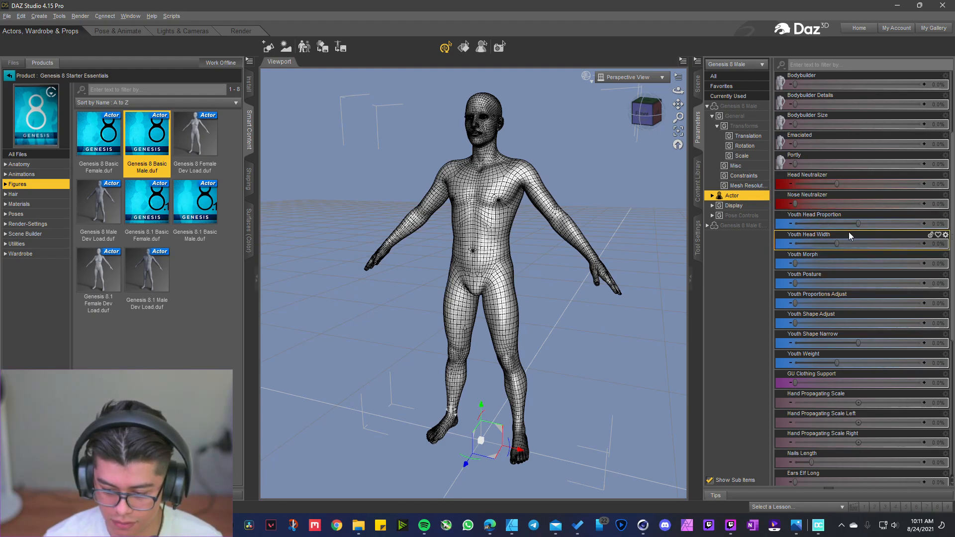
{"action": "scroll", "coordinate": [840, 282], "scroll_direction": "down", "scroll_amount": 10}
{"action": "scroll", "coordinate": [841, 282], "scroll_direction": "up", "scroll_amount": 9}
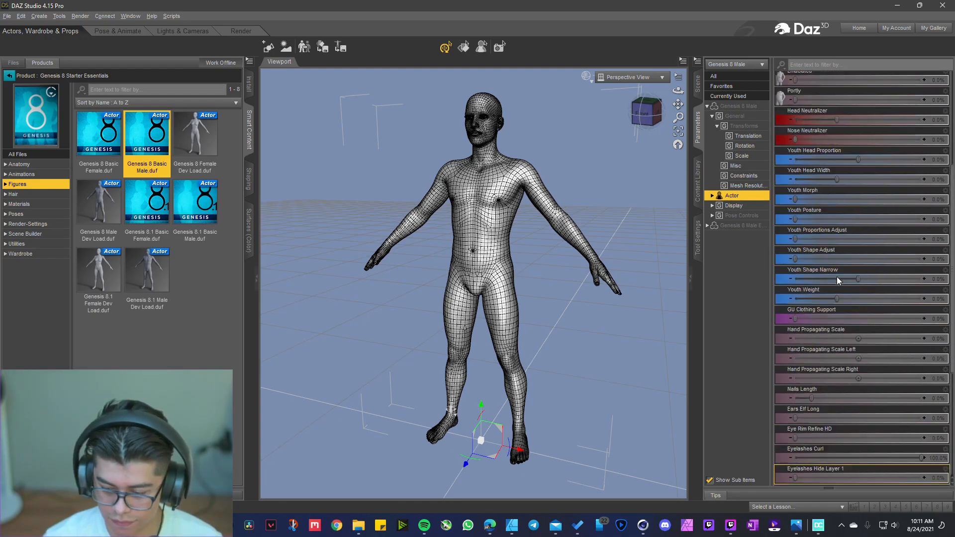
Locate Growing Up for Genesis 8 Male(s) again through DazCentral and open the product's Shaping files in DAZ Studio
{"action": "left_click", "coordinate": [13, 63]}
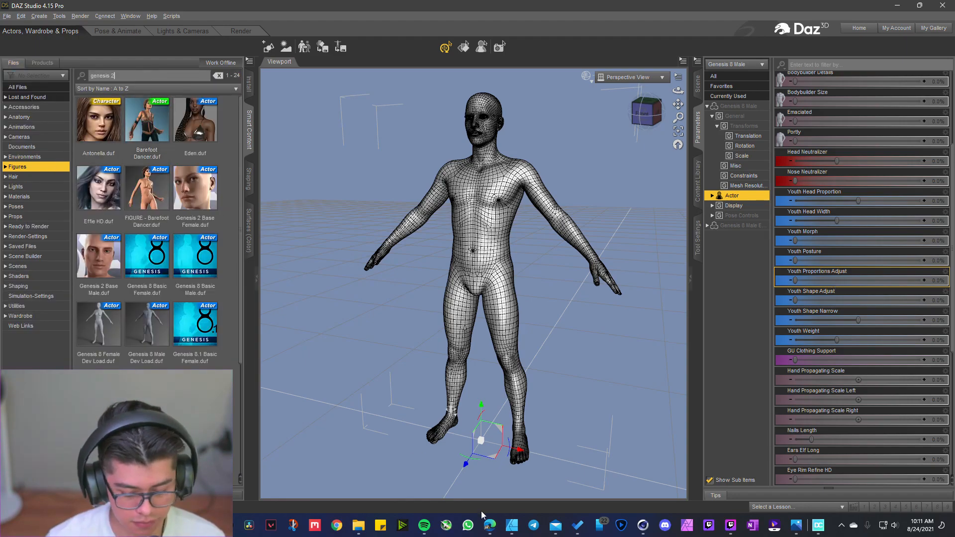
{"action": "left_click", "coordinate": [817, 524]}
{"action": "left_click", "coordinate": [317, 377]}
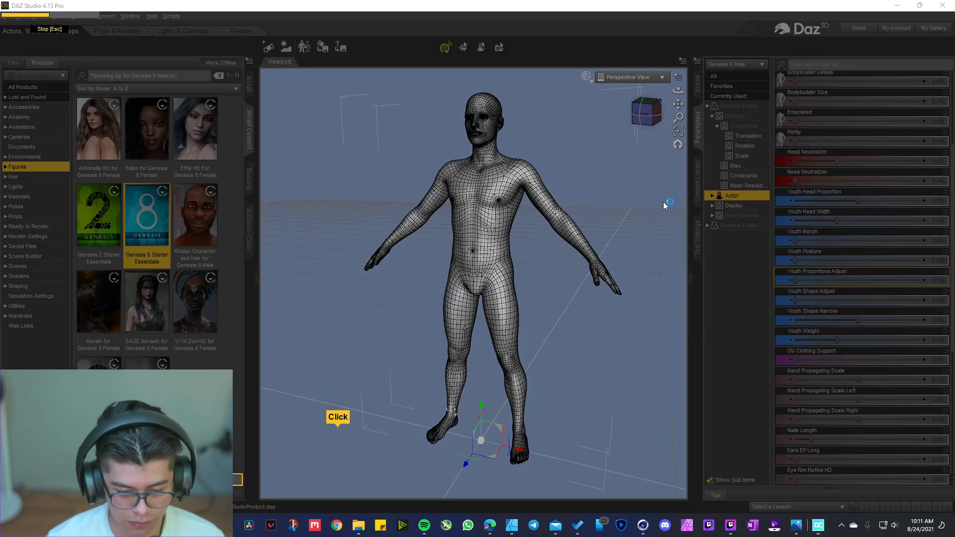
{"action": "left_click", "coordinate": [28, 89]}
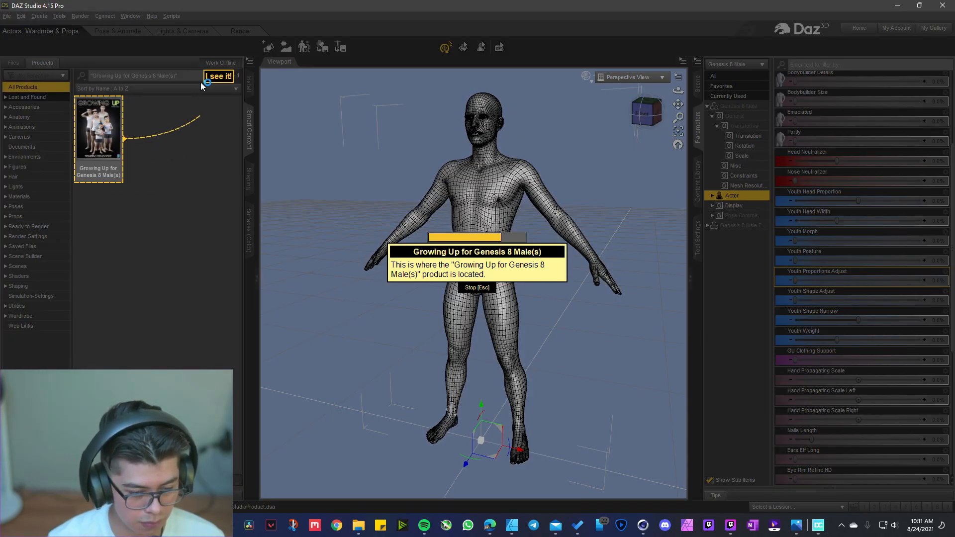
{"action": "left_click", "coordinate": [496, 288]}
{"action": "double_click", "coordinate": [98, 146]}
{"action": "left_click", "coordinate": [50, 165]}
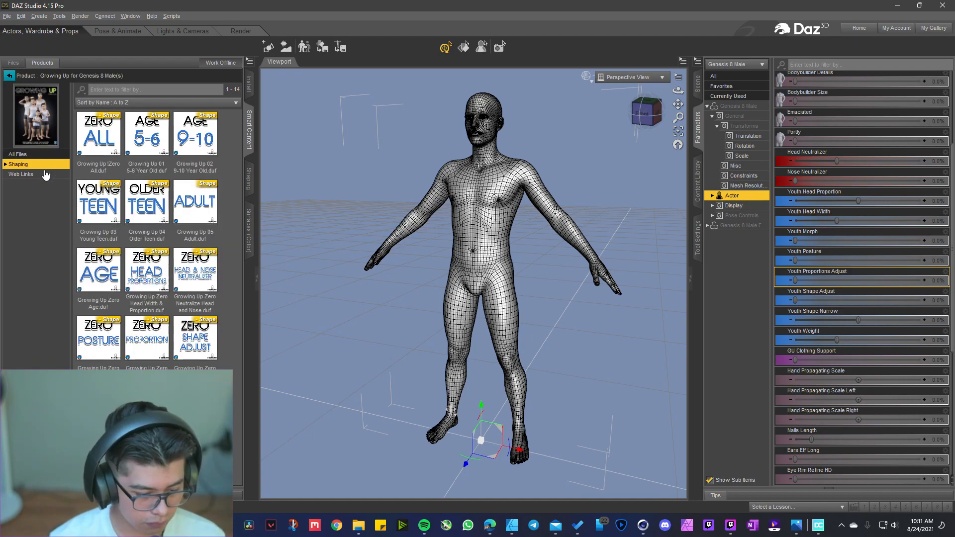
Limit the Growing Up product's shaping files to the Apply presets and collapse the Shaping category
{"action": "mouse_move", "coordinate": [95, 166]}
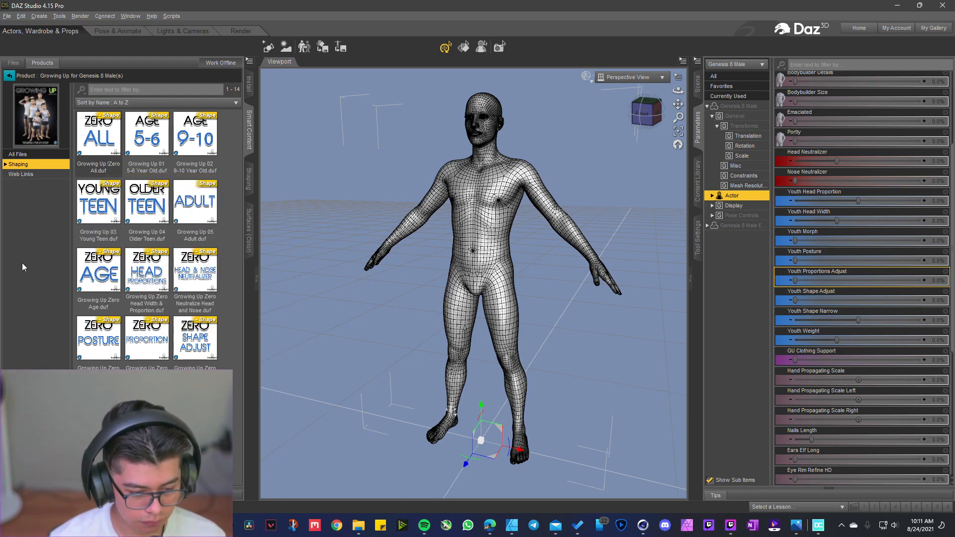
{"action": "left_click", "coordinate": [13, 165]}
{"action": "left_click", "coordinate": [5, 164]}
{"action": "left_click", "coordinate": [26, 174]}
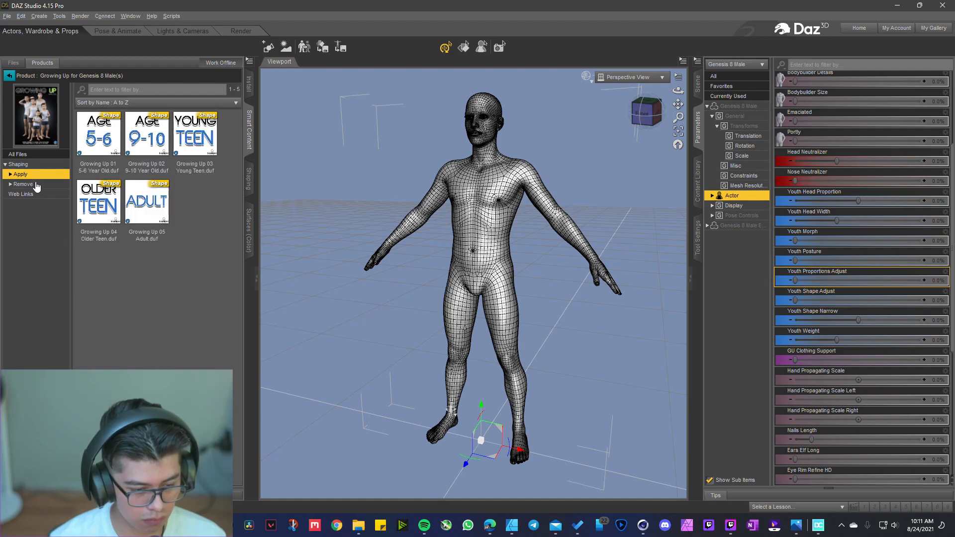
{"action": "left_click", "coordinate": [5, 165]}
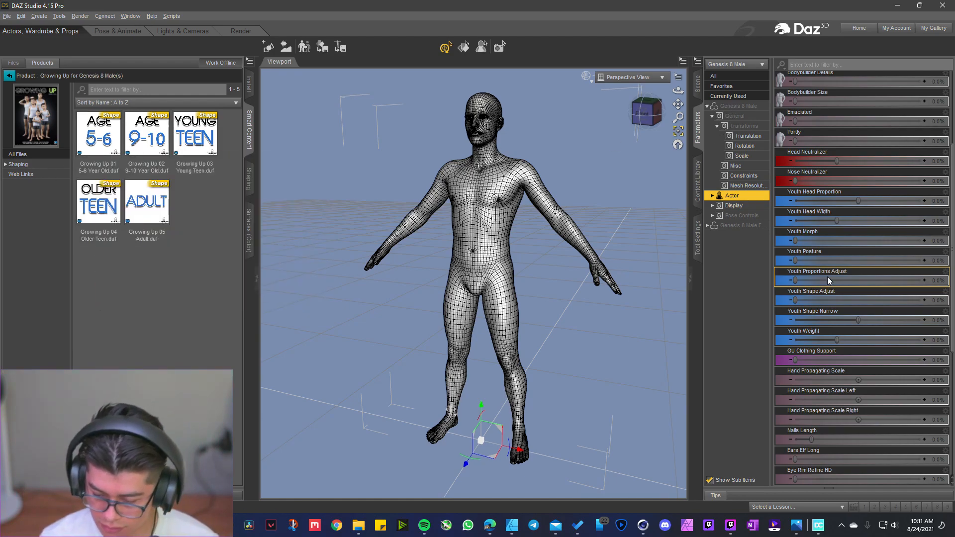
Show all parameters of the Genesis 8 Male figure and collapse its parameter groups
{"action": "scroll", "coordinate": [827, 276], "scroll_direction": "up", "scroll_amount": 3}
{"action": "scroll", "coordinate": [828, 276], "scroll_direction": "up", "scroll_amount": 3}
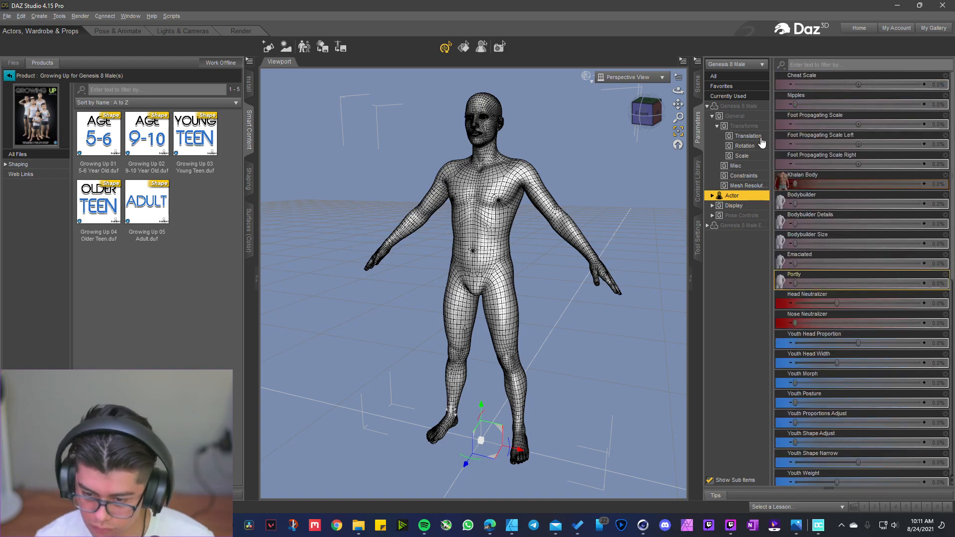
{"action": "left_click", "coordinate": [737, 106]}
{"action": "left_click", "coordinate": [707, 106]}
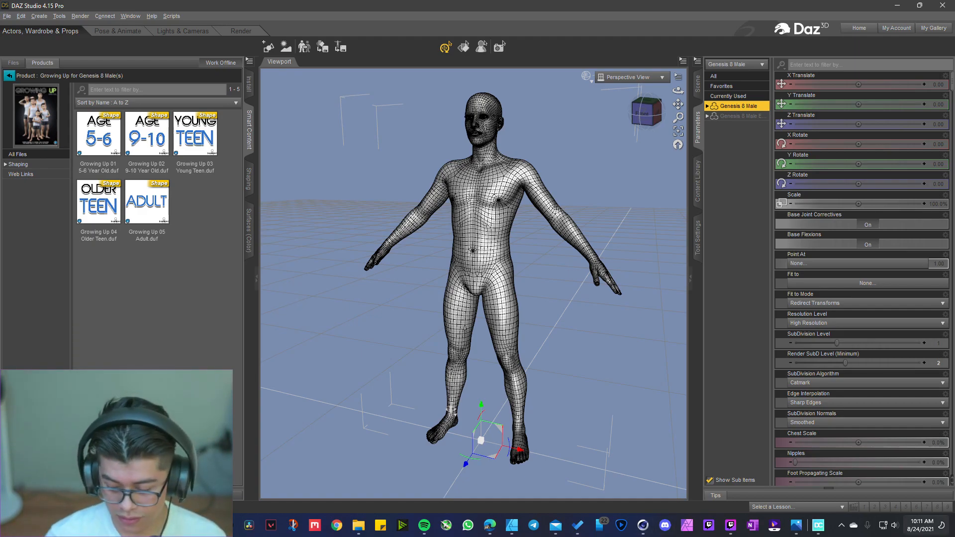
Check the childhood reference photo and apply the Growing Up 01 5-6 Year Old shape to the Genesis 8 Male figure
{"action": "left_click", "coordinate": [796, 530]}
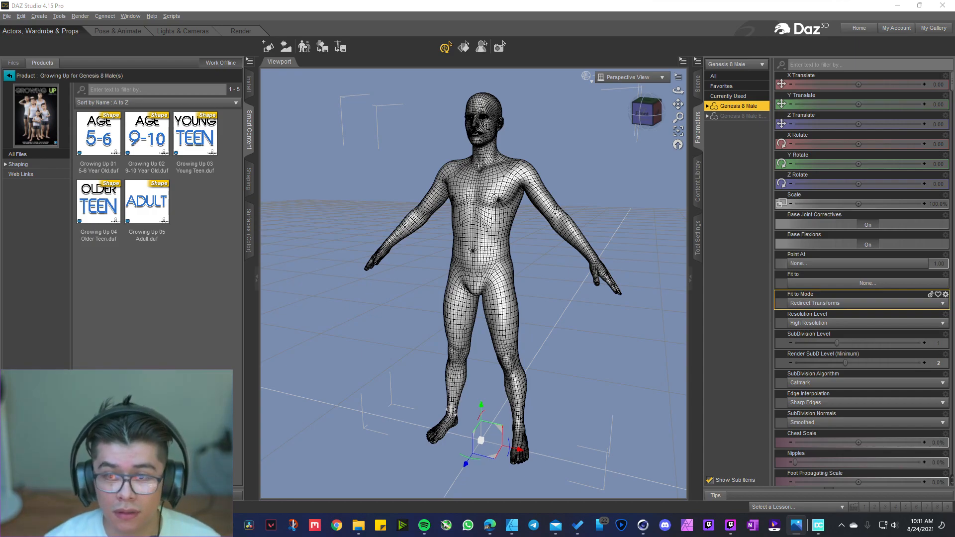
{"action": "left_click_drag", "start_coordinate": [675, 16], "coordinate": [569, 147]}
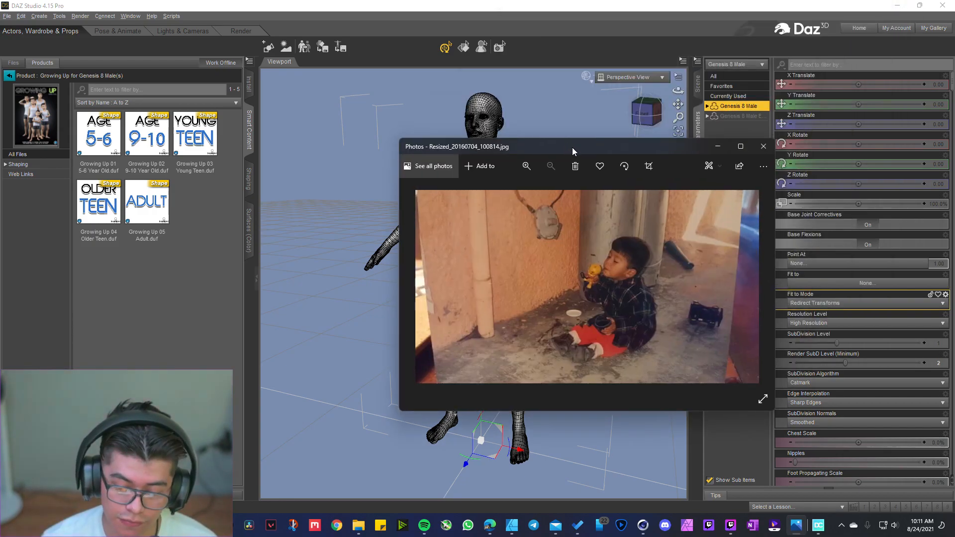
{"action": "left_click", "coordinate": [719, 149]}
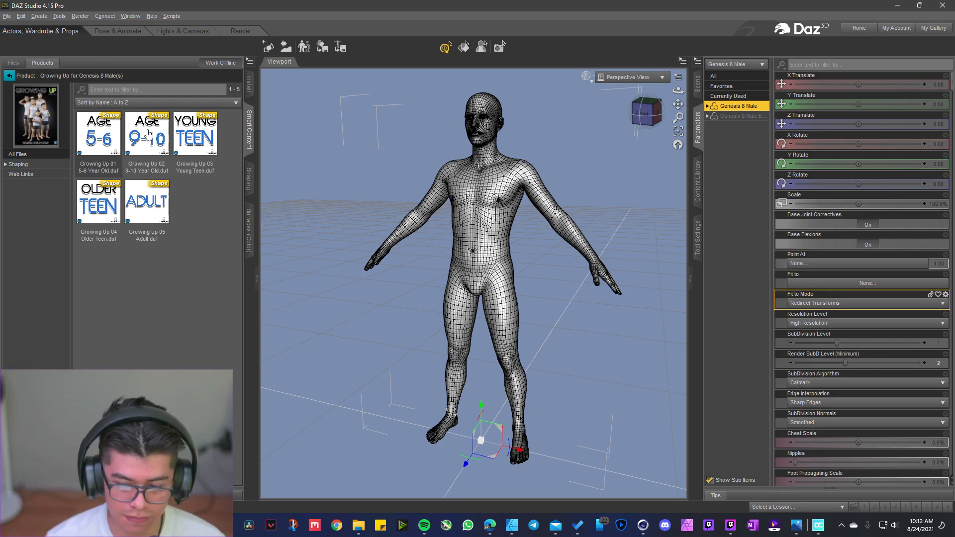
{"action": "double_click", "coordinate": [111, 142]}
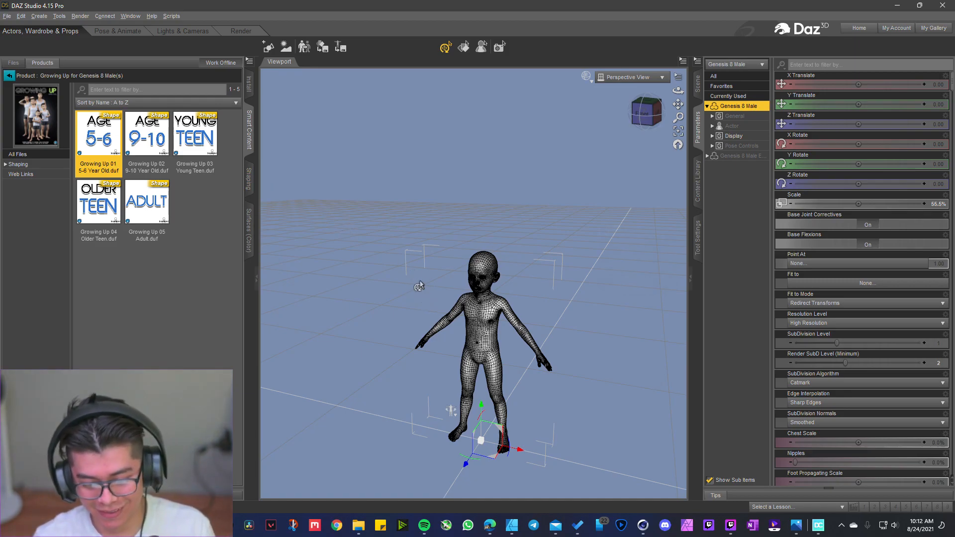
{"action": "left_click", "coordinate": [419, 254]}
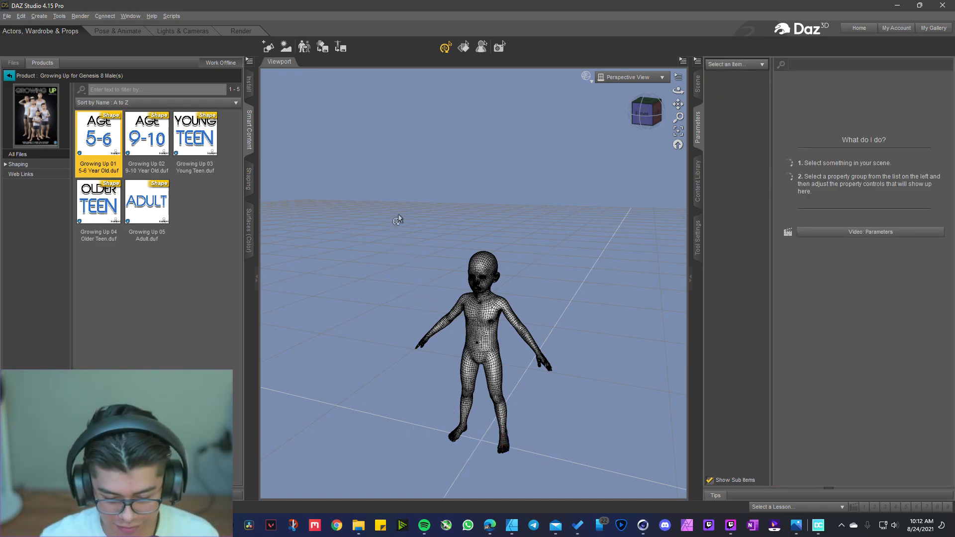
Reselect the Genesis 8 Male figure in the scene and show its Actor parameters
{"action": "left_click_drag", "start_coordinate": [677, 104], "coordinate": [644, 18]}
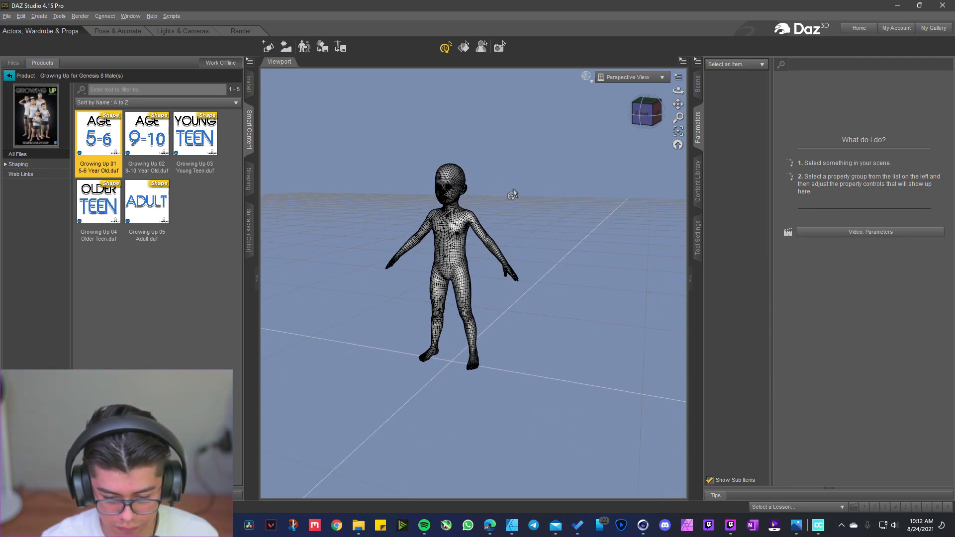
{"action": "left_click_drag", "start_coordinate": [677, 104], "coordinate": [686, 125]}
{"action": "scroll", "coordinate": [476, 232], "scroll_direction": "down", "scroll_amount": 2}
{"action": "scroll", "coordinate": [476, 232], "scroll_direction": "up", "scroll_amount": 3}
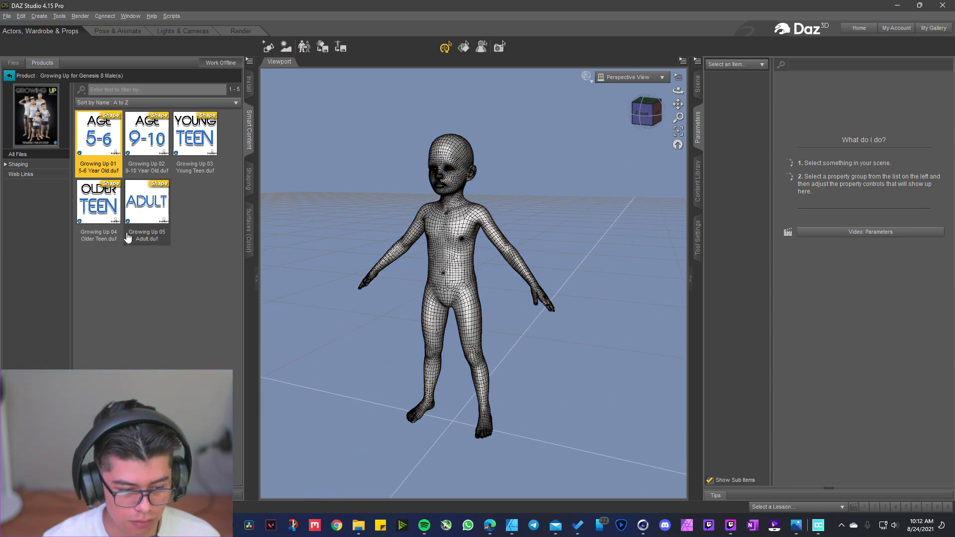
{"action": "left_click_drag", "start_coordinate": [678, 90], "coordinate": [637, 88]}
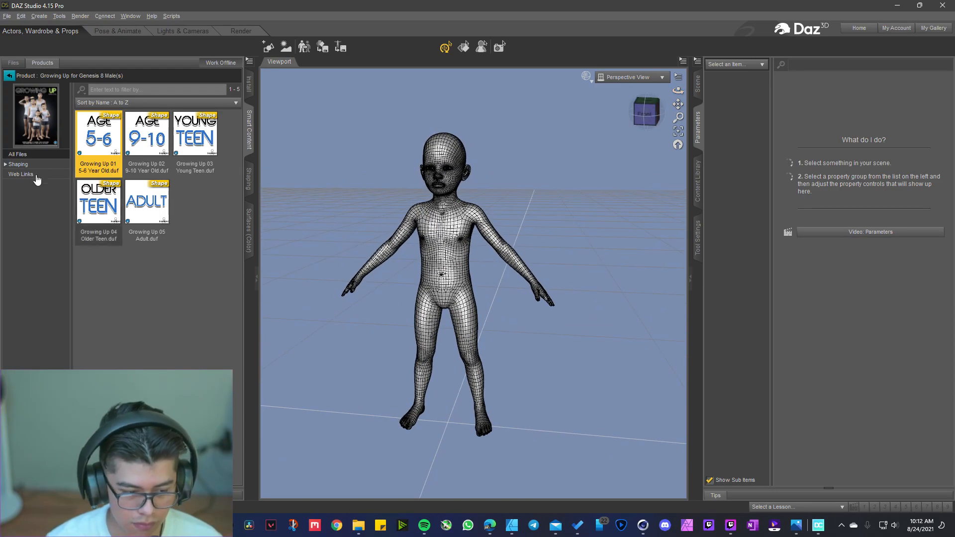
{"action": "left_click", "coordinate": [696, 87]}
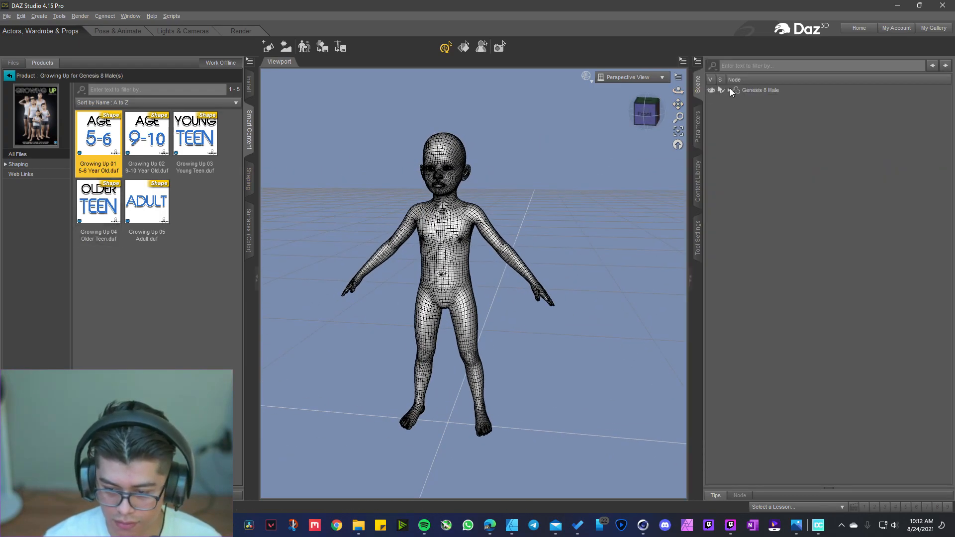
{"action": "left_click", "coordinate": [740, 91]}
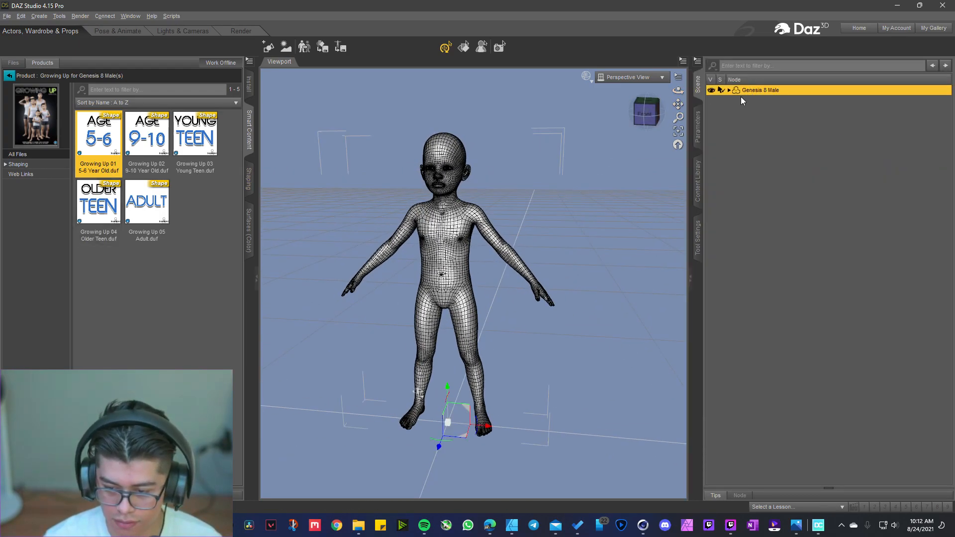
{"action": "left_click", "coordinate": [697, 126]}
{"action": "left_click", "coordinate": [732, 126]}
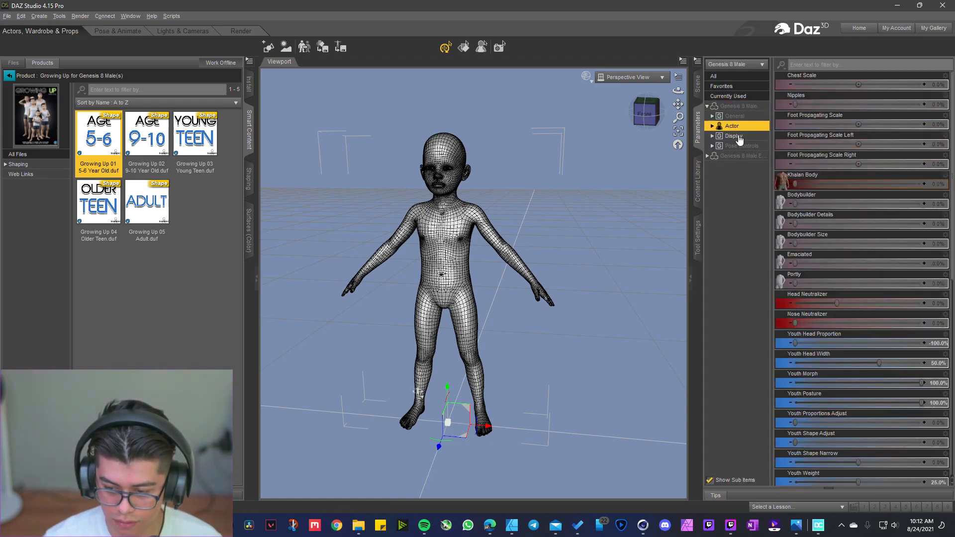
Try the Youth Head Proportion morph at its lower limit and set Youth Head Width to 20.9%
{"action": "scroll", "coordinate": [828, 318], "scroll_direction": "down", "scroll_amount": 3}
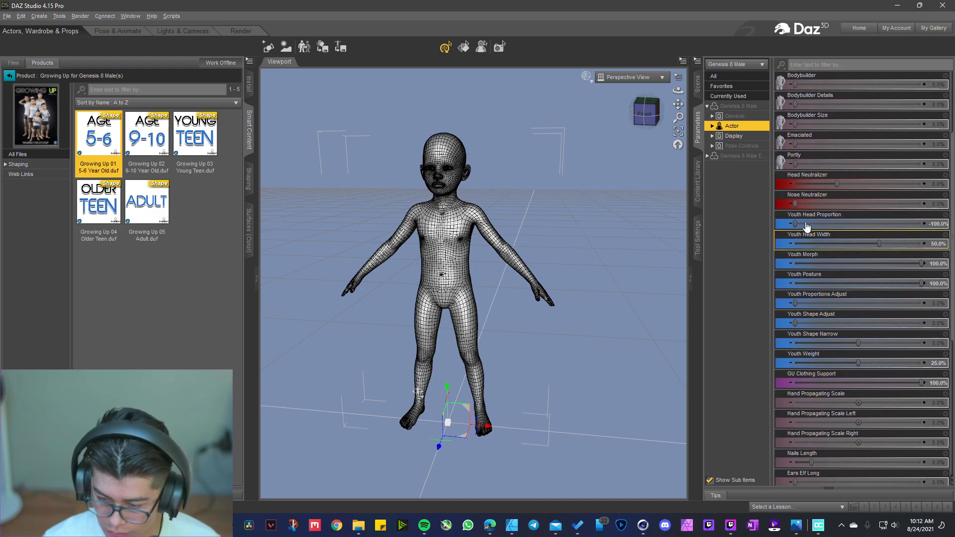
{"action": "scroll", "coordinate": [475, 231], "scroll_direction": "up", "scroll_amount": 3}
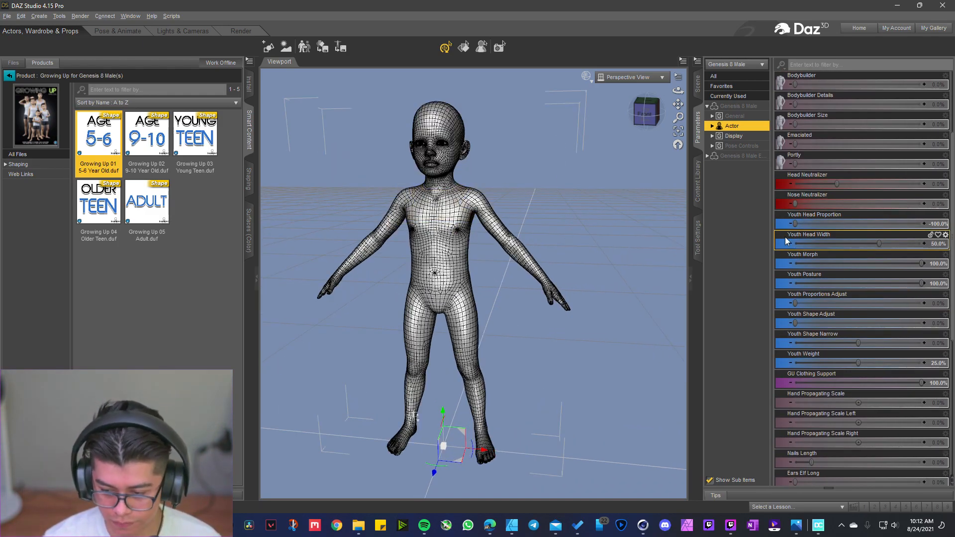
{"action": "left_click_drag", "start_coordinate": [794, 224], "coordinate": [640, 243]}
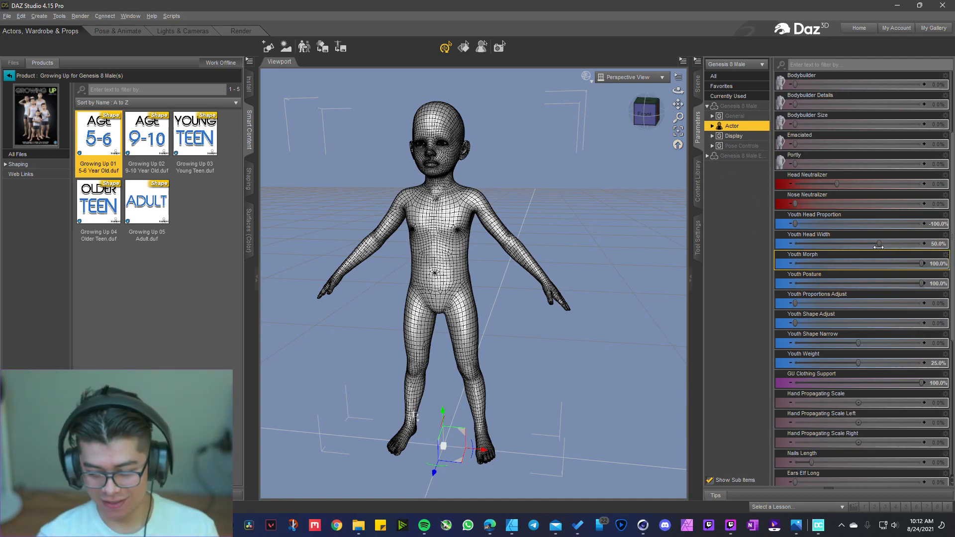
{"action": "left_click_drag", "start_coordinate": [879, 243], "coordinate": [846, 240]}
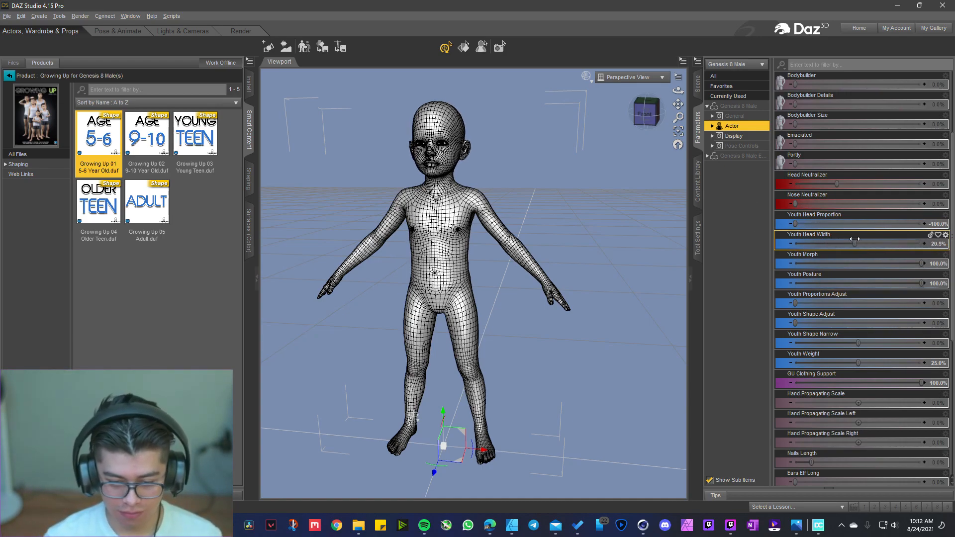
Try Youth Posture at 0% in side view and return it to 100%
{"action": "left_click_drag", "start_coordinate": [677, 90], "coordinate": [696, 107]}
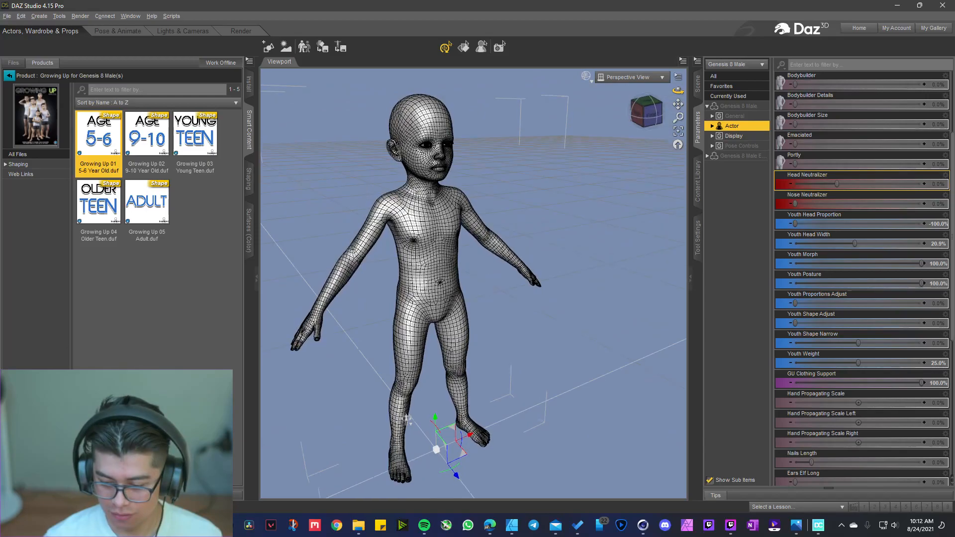
{"action": "left_click_drag", "start_coordinate": [921, 265], "coordinate": [753, 277]}
{"action": "left_click_drag", "start_coordinate": [678, 91], "coordinate": [746, 80]}
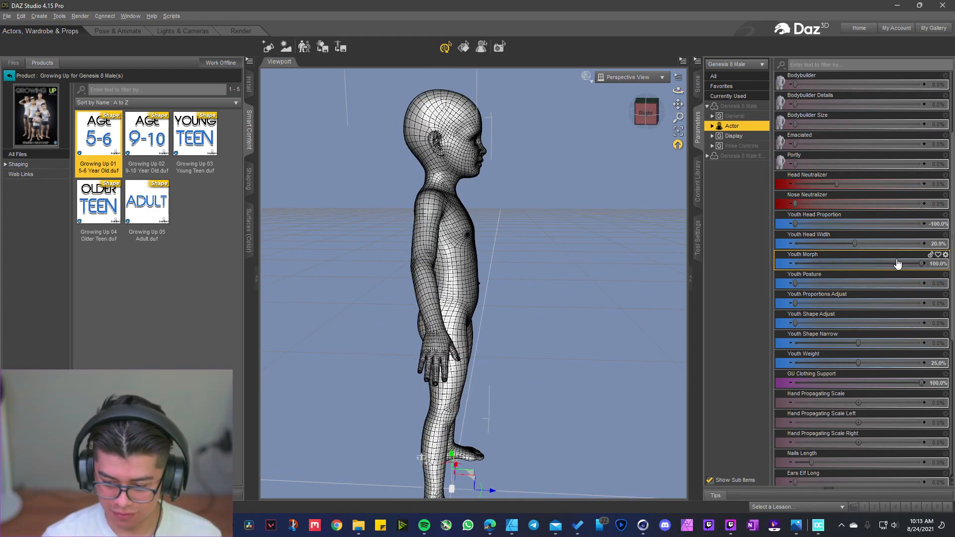
{"action": "left_click_drag", "start_coordinate": [796, 281], "coordinate": [926, 281]}
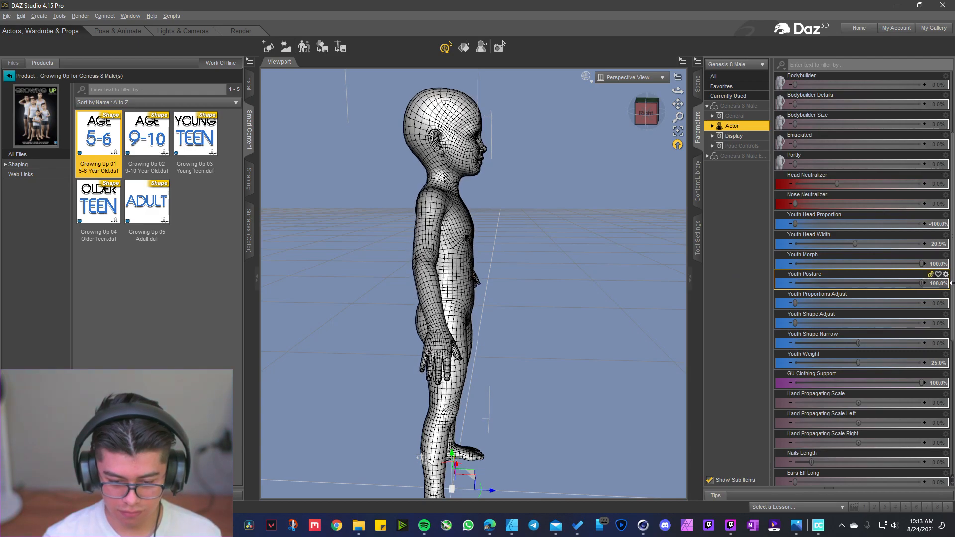
Set Youth Proportions Adjust to 18.5%, Youth Shape Adjust to 48.4% and Youth Shape Narrow to -12.6%
{"action": "left_click_drag", "start_coordinate": [678, 93], "coordinate": [588, 95]}
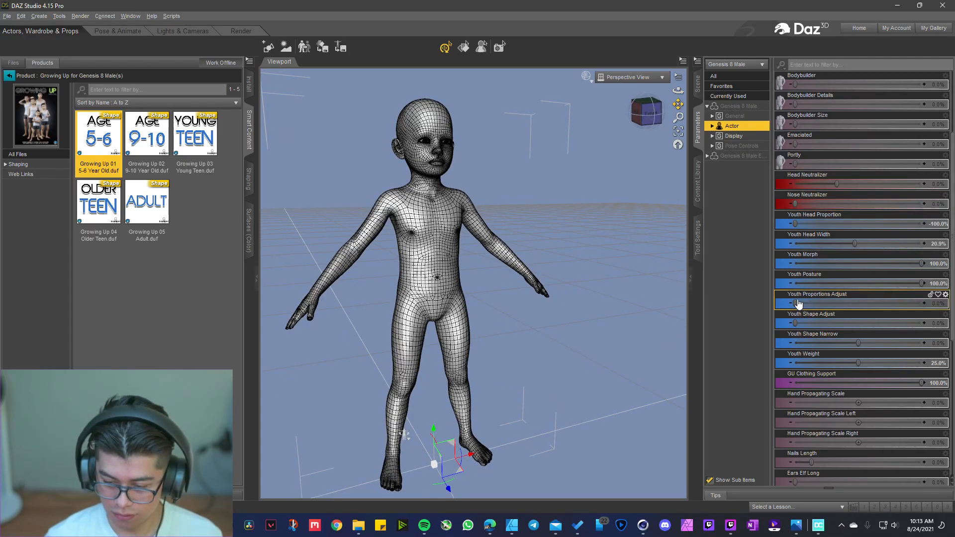
{"action": "left_click_drag", "start_coordinate": [796, 303], "coordinate": [817, 304]}
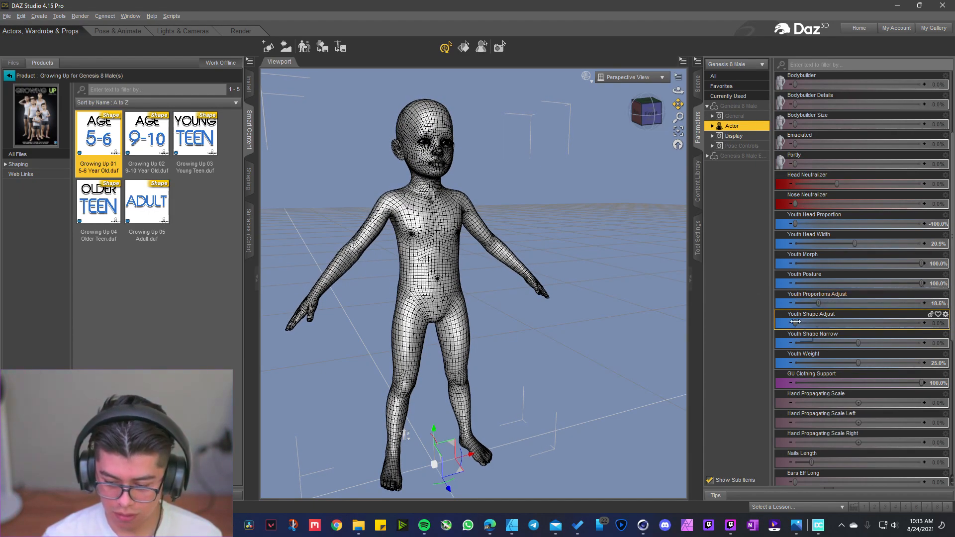
{"action": "left_click_drag", "start_coordinate": [795, 322], "coordinate": [938, 368]}
Try a Youth Weight of 200% and settle on 63.4%
{"action": "left_click", "coordinate": [939, 368]}
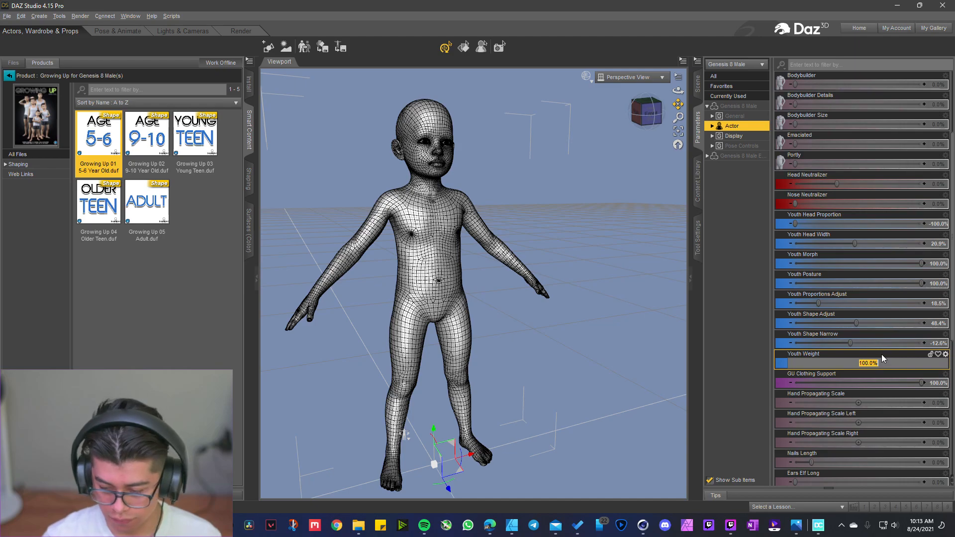
{"action": "type", "text": "200"}
{"action": "key", "text": "Return"}
{"action": "mouse_move", "coordinate": [678, 91]}
{"action": "left_mouse_down"}
{"action": "mouse_move", "coordinate": [633, 92]}
{"action": "mouse_move", "coordinate": [679, 92]}
{"action": "mouse_move", "coordinate": [642, 98]}
{"action": "mouse_move", "coordinate": [640, 113]}
{"action": "mouse_move", "coordinate": [636, 101]}
{"action": "mouse_move", "coordinate": [671, 92]}
{"action": "left_mouse_up"}
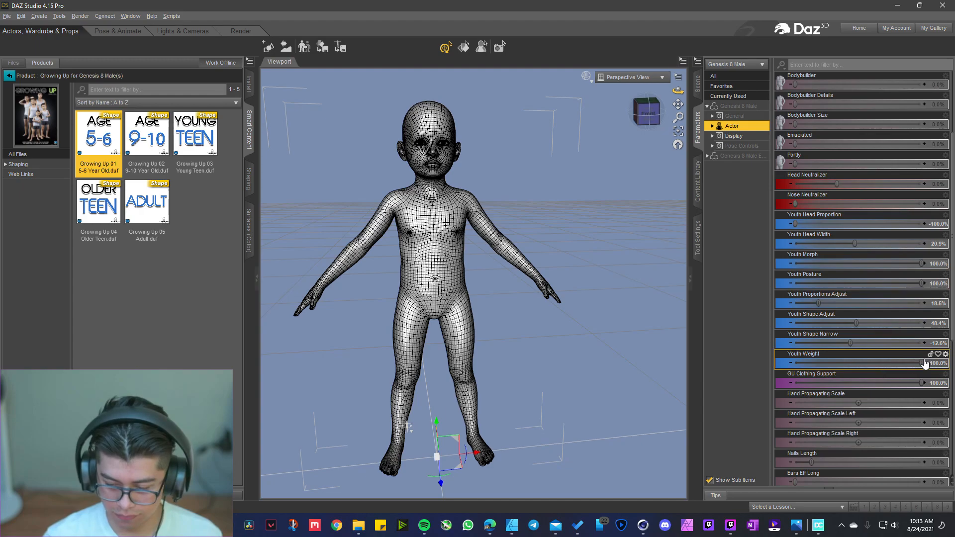
{"action": "left_click_drag", "start_coordinate": [921, 362], "coordinate": [804, 356]}
Try the Portly morph at 29.5% and Bodybuilder at 100%, returning both to 0%
{"action": "scroll", "coordinate": [807, 354], "scroll_direction": "down", "scroll_amount": 3}
{"action": "scroll", "coordinate": [818, 347], "scroll_direction": "up", "scroll_amount": 6}
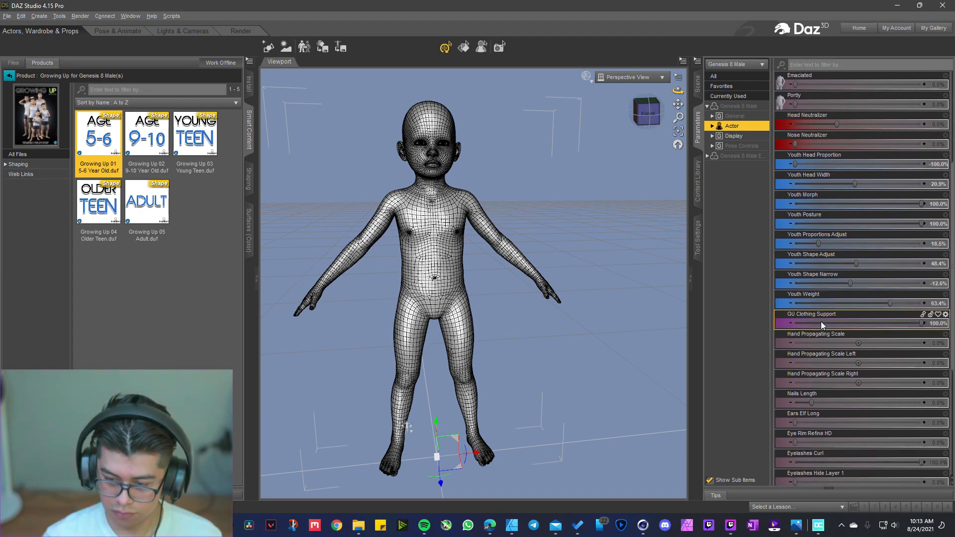
{"action": "scroll", "coordinate": [826, 314], "scroll_direction": "up", "scroll_amount": 3}
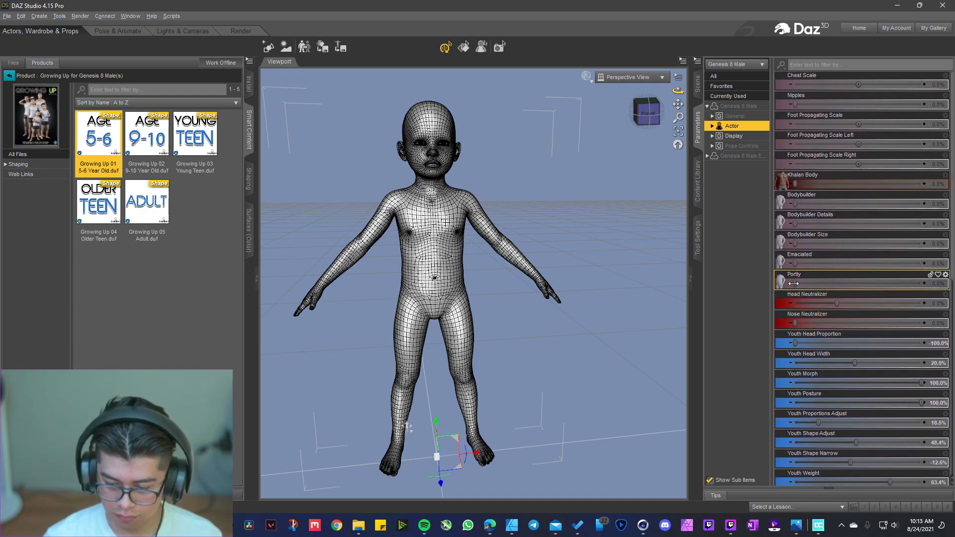
{"action": "left_click_drag", "start_coordinate": [793, 284], "coordinate": [832, 282]}
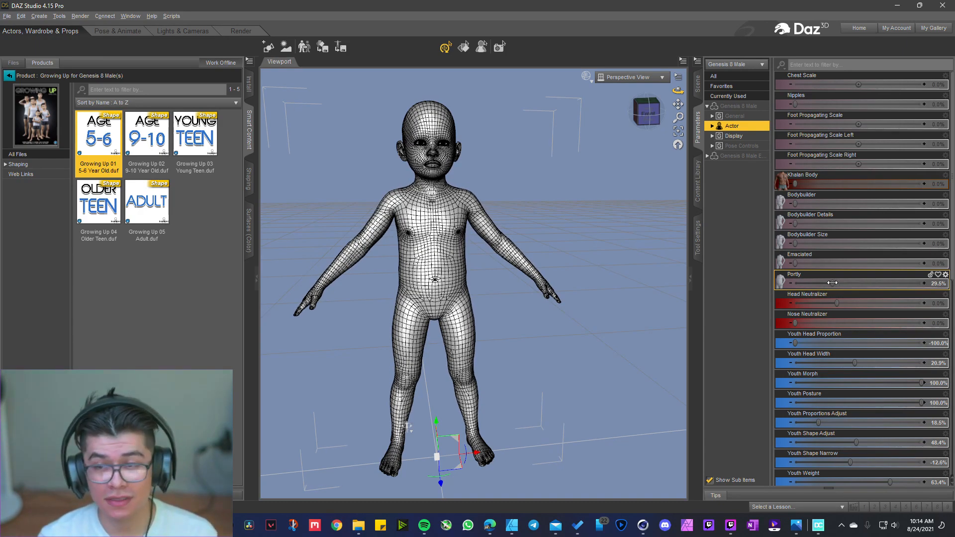
{"action": "left_click_drag", "start_coordinate": [832, 282], "coordinate": [793, 284]}
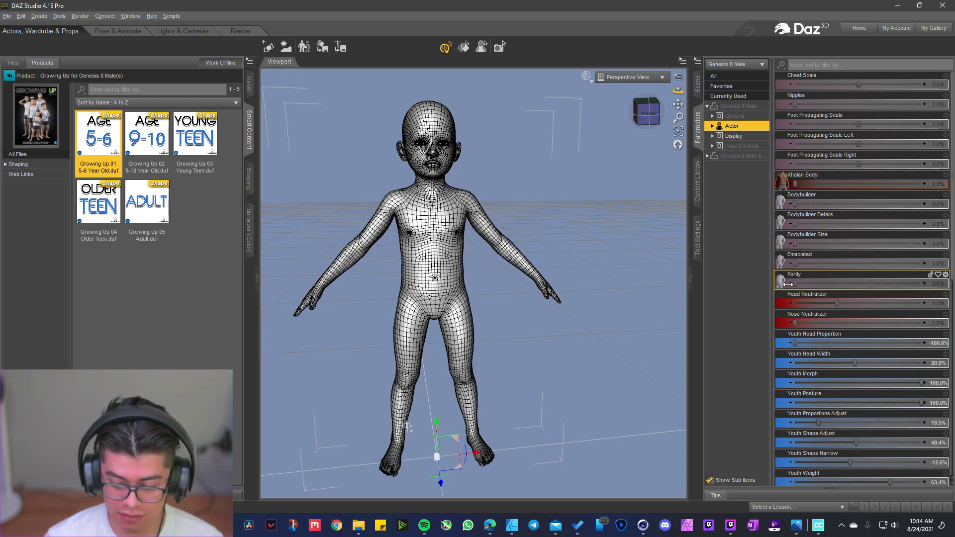
{"action": "mouse_move", "coordinate": [788, 284]}
{"action": "left_mouse_down"}
{"action": "mouse_move", "coordinate": [929, 288]}
{"action": "mouse_move", "coordinate": [794, 287]}
{"action": "left_mouse_up"}
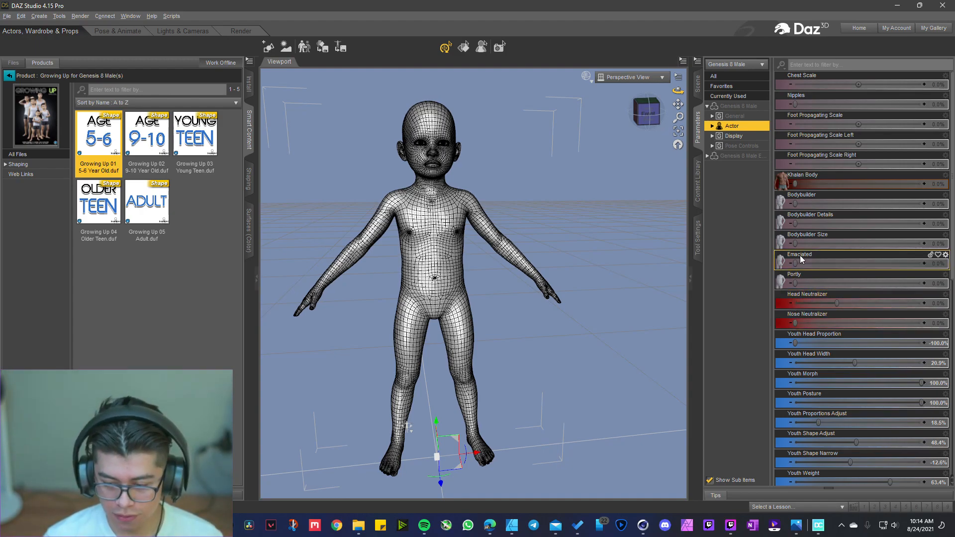
{"action": "left_click_drag", "start_coordinate": [795, 205], "coordinate": [930, 208]}
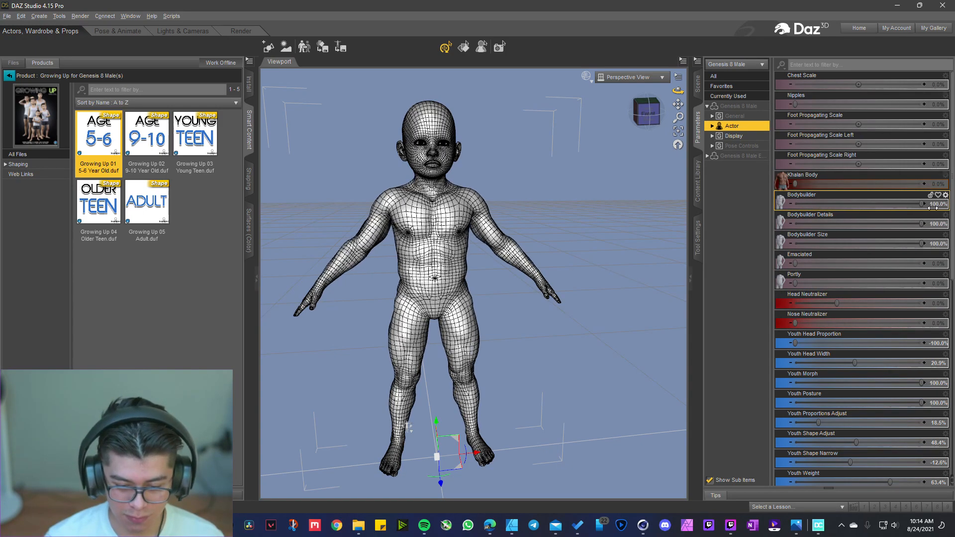
{"action": "left_click_drag", "start_coordinate": [863, 213], "coordinate": [796, 214]}
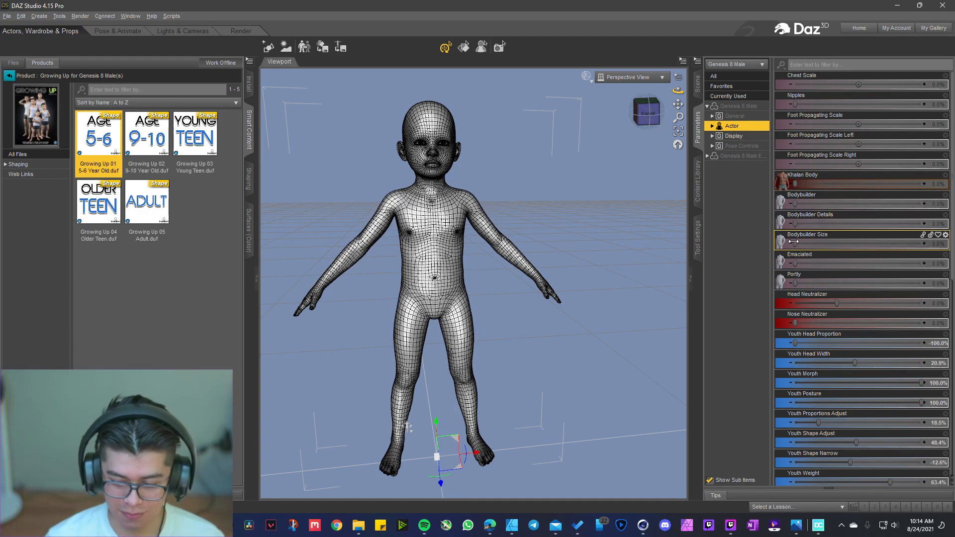
Set the Portly morph to 13.0% and check the figure's proportions from the front
{"action": "mouse_move", "coordinate": [794, 283]}
{"action": "left_mouse_down"}
{"action": "mouse_move", "coordinate": [845, 284]}
{"action": "mouse_move", "coordinate": [812, 284]}
{"action": "left_mouse_up"}
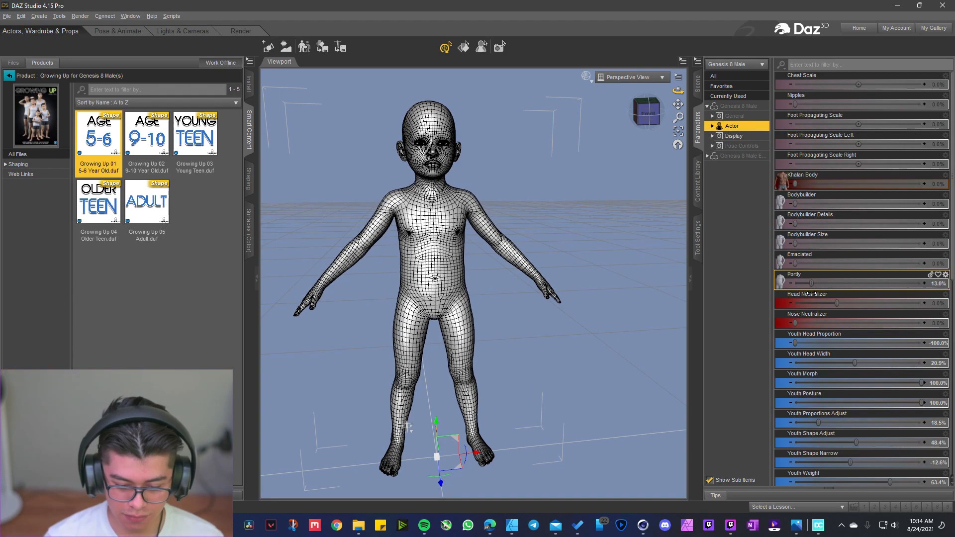
{"action": "left_click_drag", "start_coordinate": [407, 426], "coordinate": [571, 429]}
{"action": "left_click_drag", "start_coordinate": [446, 408], "coordinate": [404, 440]}
{"action": "left_click_drag", "start_coordinate": [677, 90], "coordinate": [663, 103]}
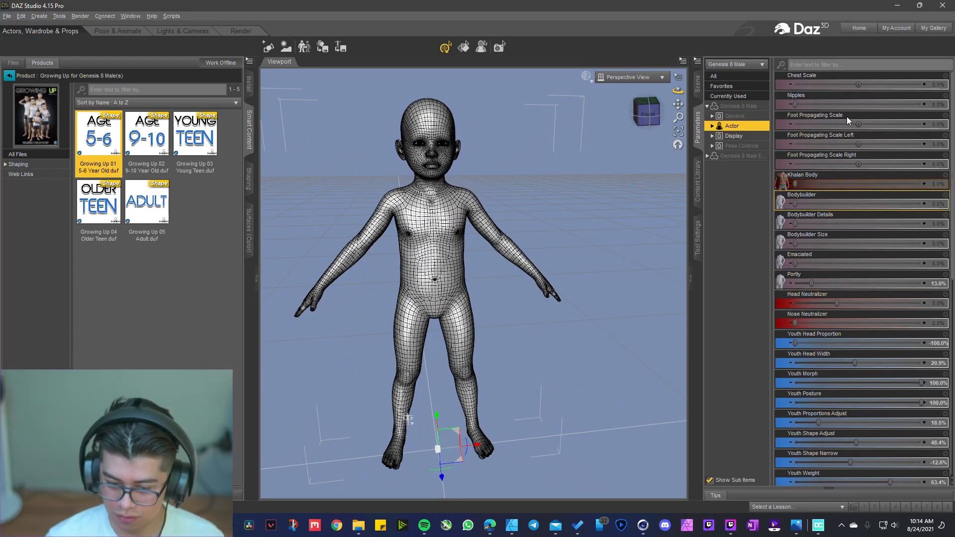
Try the Navel and Khalan morphs on the figure, and the Khalan Head morph at 11.4%
{"action": "scroll", "coordinate": [826, 174], "scroll_direction": "down", "scroll_amount": 5}
{"action": "scroll", "coordinate": [818, 202], "scroll_direction": "down", "scroll_amount": 2}
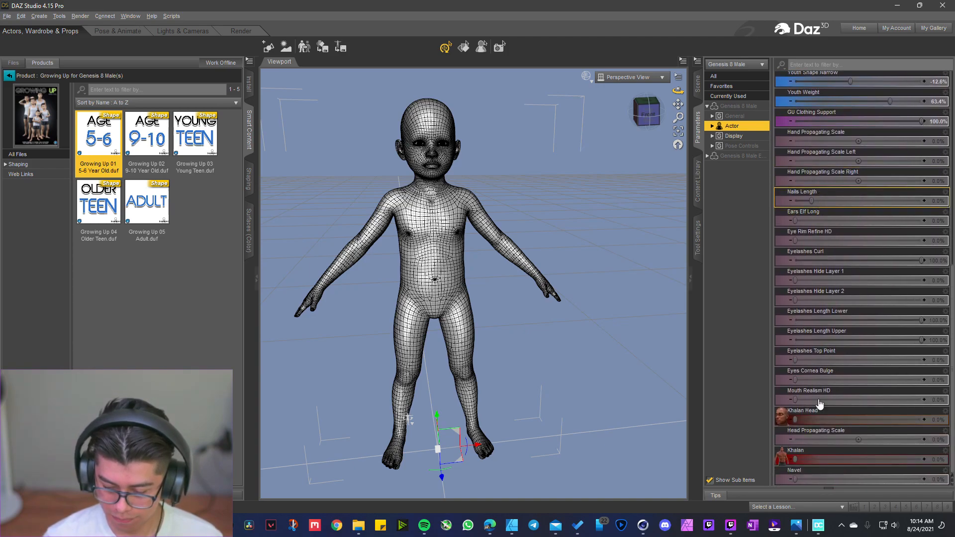
{"action": "left_click_drag", "start_coordinate": [810, 479], "coordinate": [739, 487]}
{"action": "left_click_drag", "start_coordinate": [797, 457], "coordinate": [816, 453]}
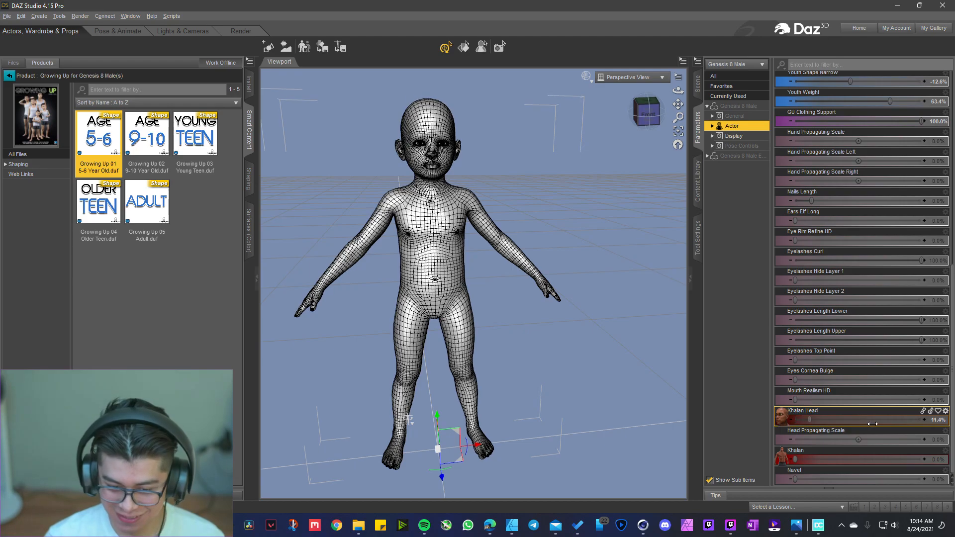
Show the Genesis 8 Male's Display parameters and its Pose Controls
{"action": "scroll", "coordinate": [813, 359], "scroll_direction": "up", "scroll_amount": 5}
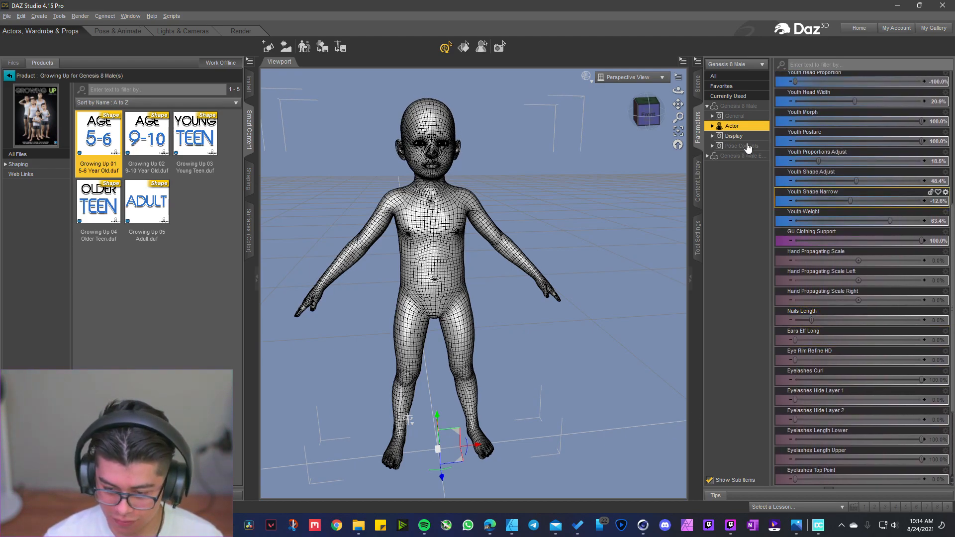
{"action": "left_click", "coordinate": [743, 137]}
{"action": "left_click", "coordinate": [746, 146]}
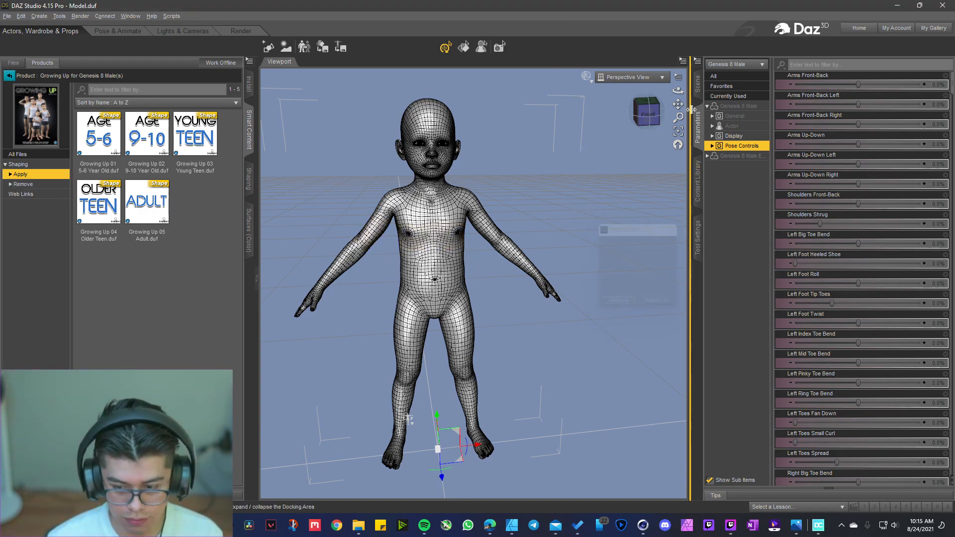
Export the Genesis 8 Male figure as FBX 2012 -- Binary with Embed Textures, Collect Textures To Folder, Animations and Morphs enabled
{"action": "left_click", "coordinate": [715, 106]}
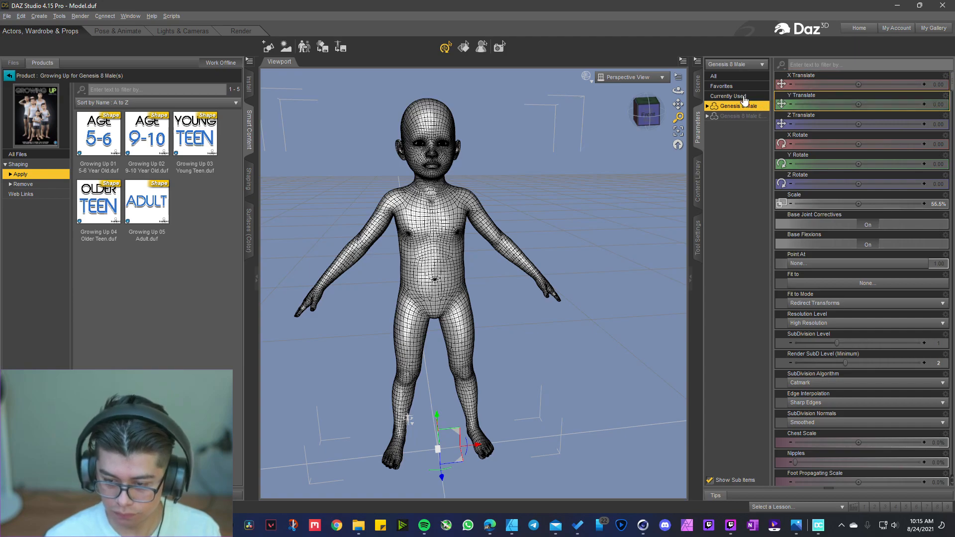
{"action": "left_click", "coordinate": [697, 84]}
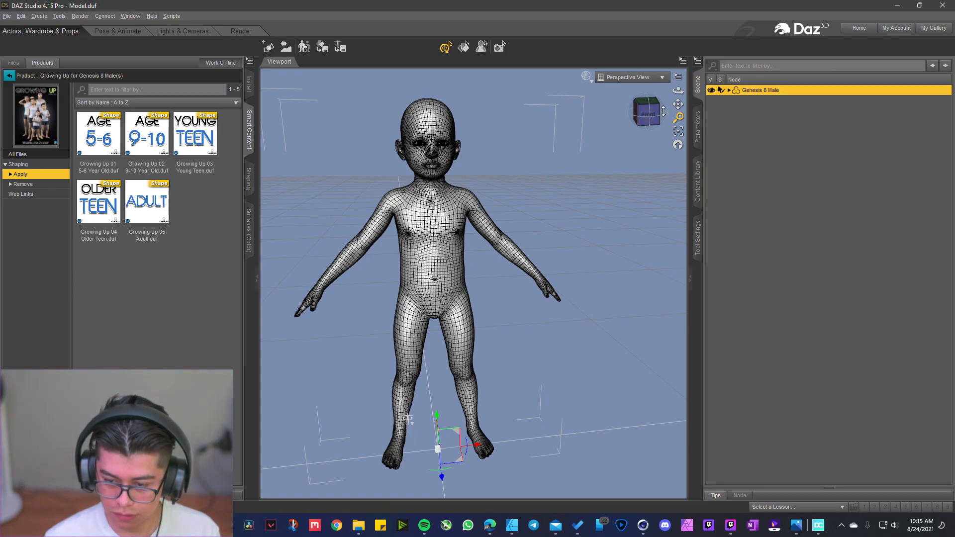
{"action": "left_click", "coordinate": [7, 16]}
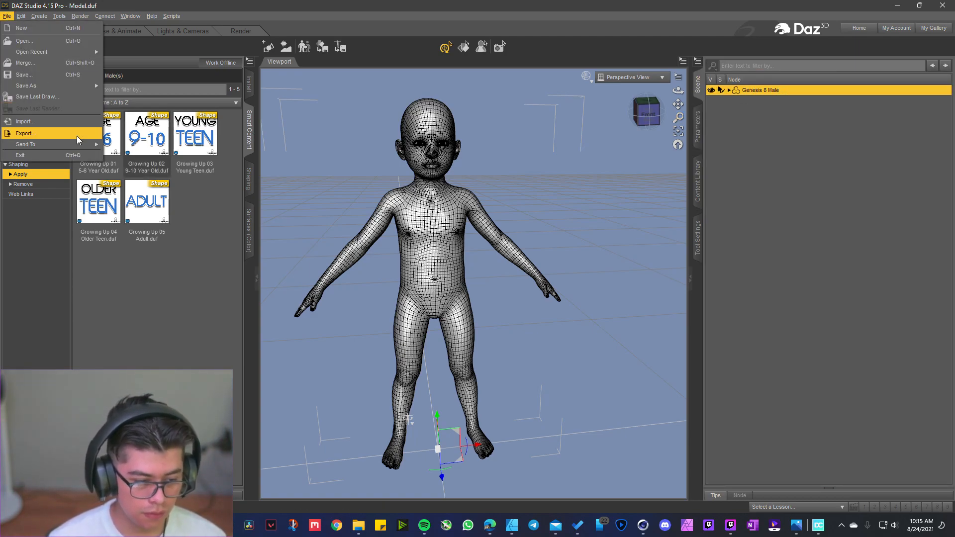
{"action": "left_click", "coordinate": [77, 136]}
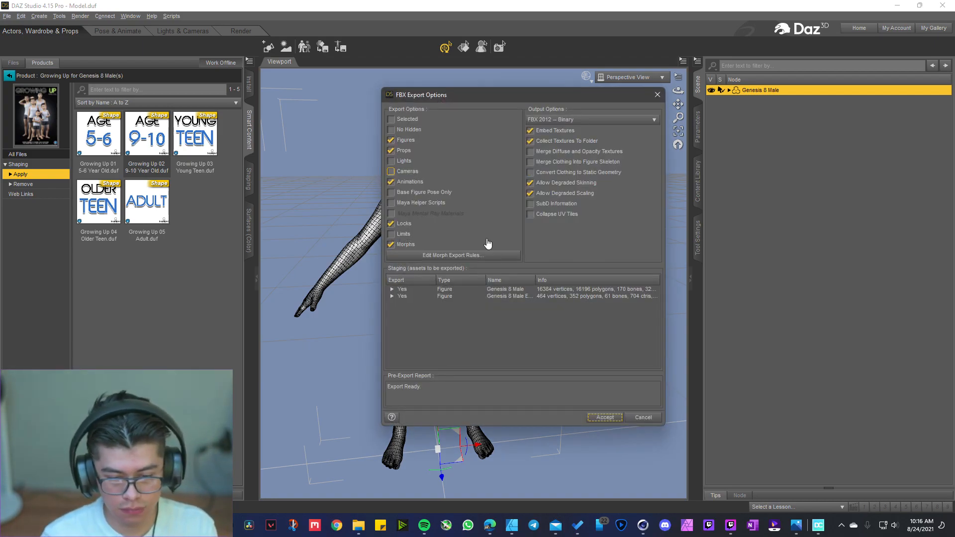
{"action": "left_click", "coordinate": [605, 417]}
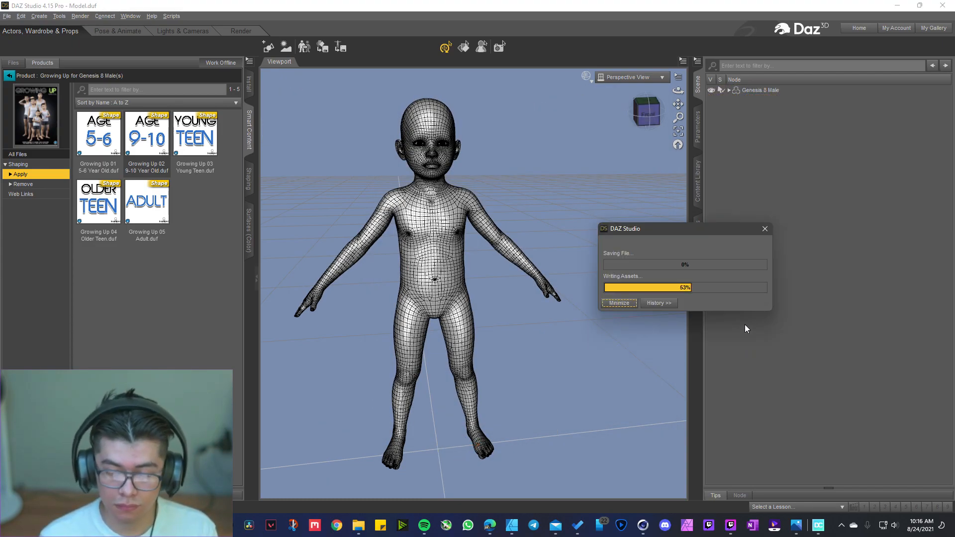
Switch to Marvelous Designer and import the exported FBX figure with load type Open and scale cm (DAZ Studio) at 100%
{"action": "left_click", "coordinate": [898, 7]}
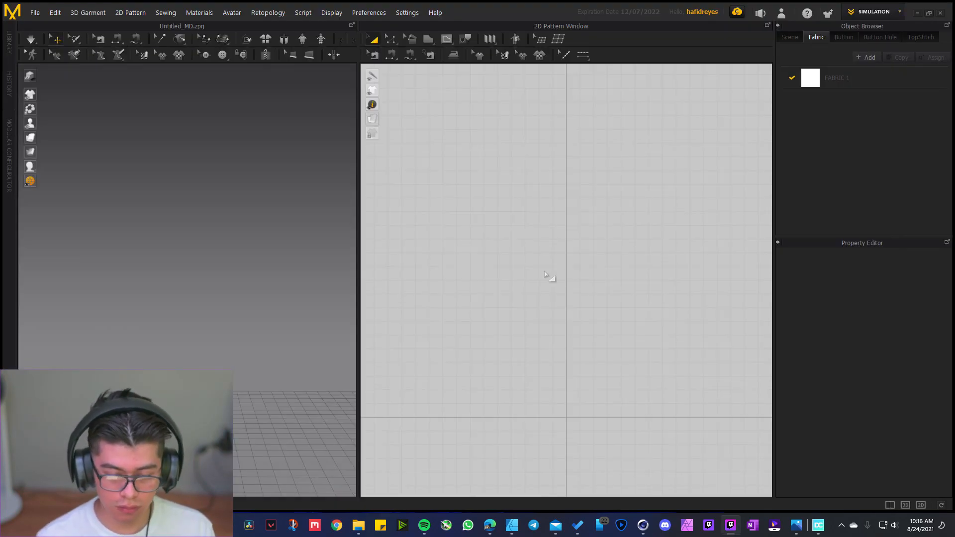
{"action": "left_click", "coordinate": [38, 11]}
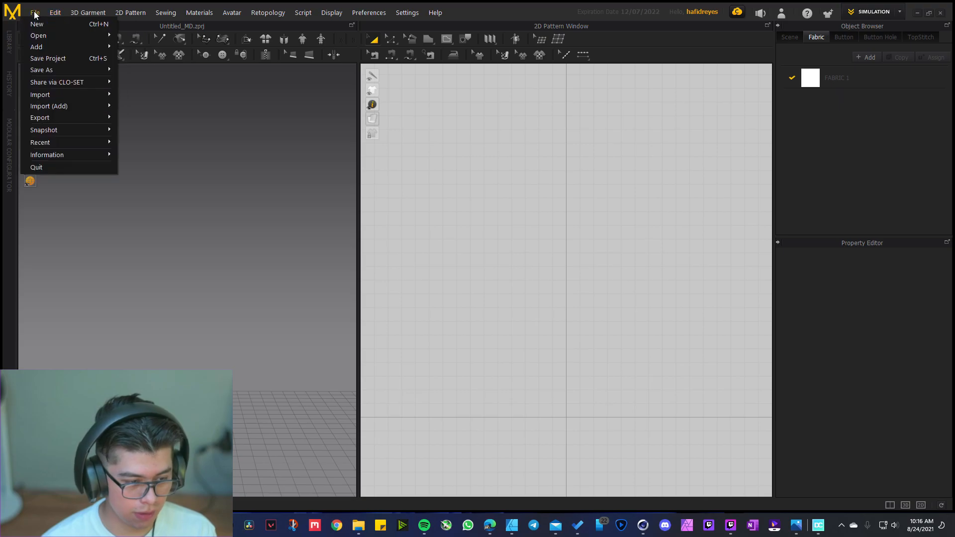
{"action": "mouse_move", "coordinate": [79, 100]}
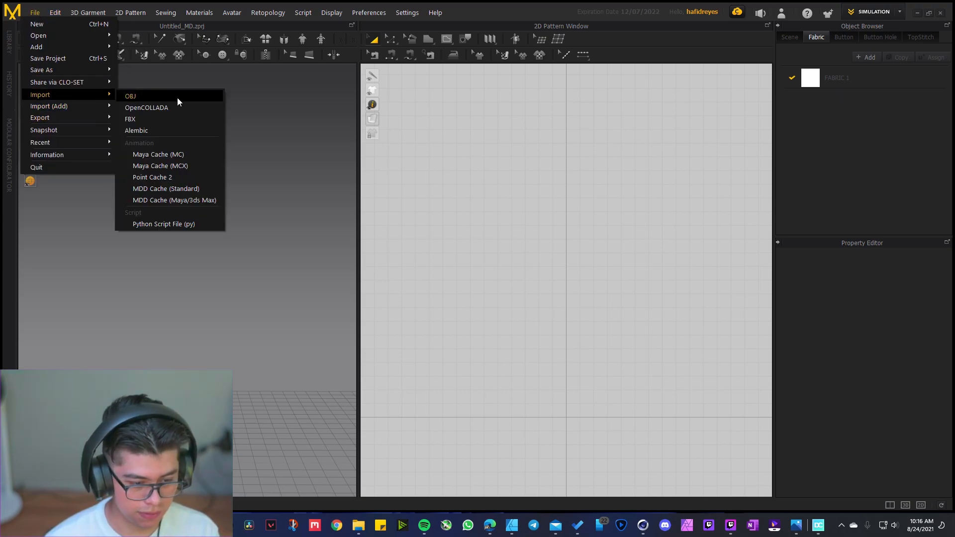
{"action": "left_click", "coordinate": [190, 122]}
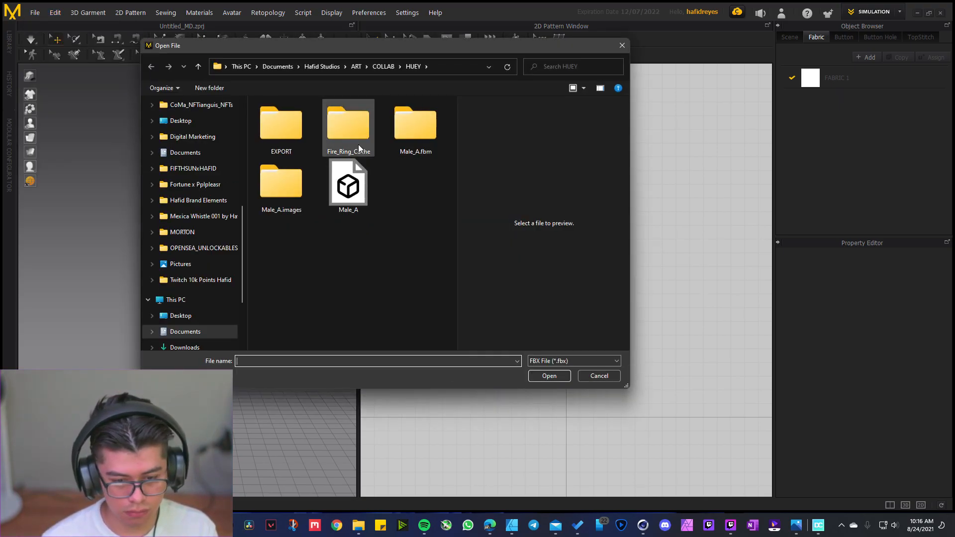
{"action": "left_click", "coordinate": [335, 68]}
{"action": "left_click_drag", "start_coordinate": [377, 51], "coordinate": [591, 0]}
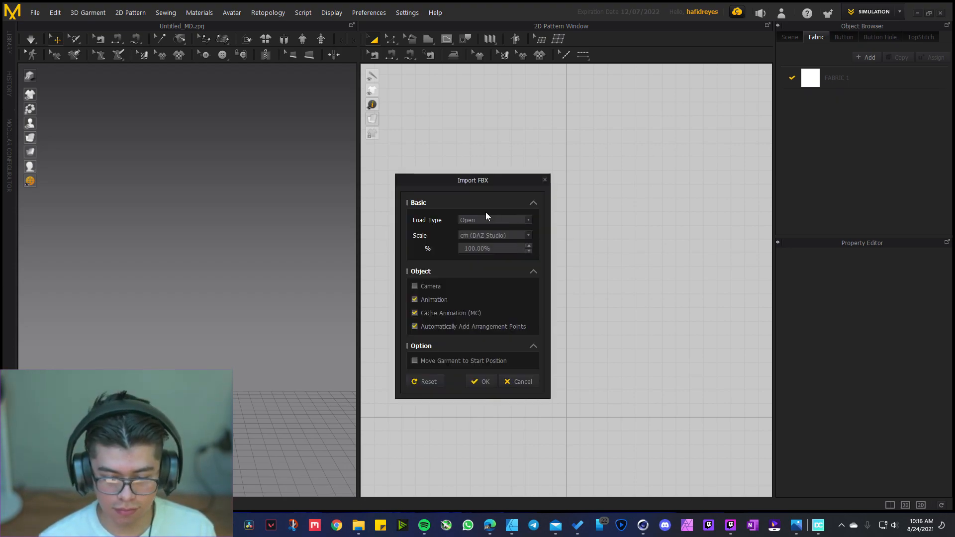
{"action": "left_click", "coordinate": [484, 382]}
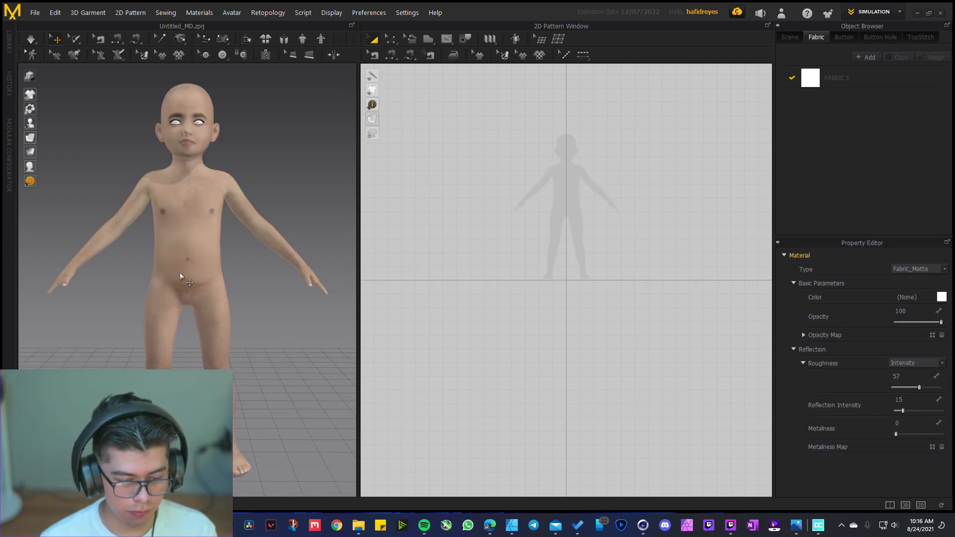
Display the imported avatar with its textured surface in the 3D view
{"action": "left_click", "coordinate": [44, 167]}
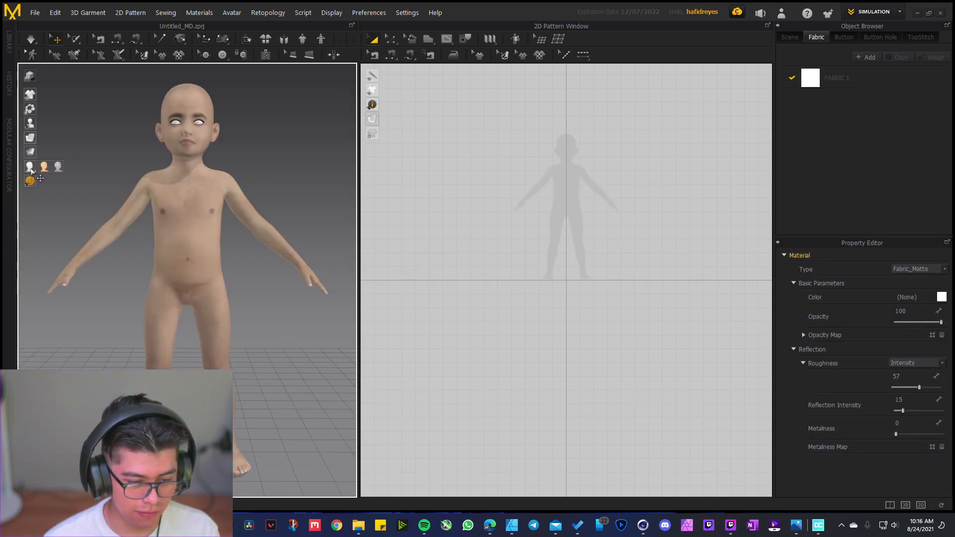
{"action": "right_click_drag", "start_coordinate": [113, 176], "coordinate": [144, 182]}
{"action": "left_click", "coordinate": [41, 167]}
{"action": "scroll", "coordinate": [135, 223], "scroll_direction": "down", "scroll_amount": 3}
{"action": "right_click_drag", "start_coordinate": [186, 268], "coordinate": [125, 254]}
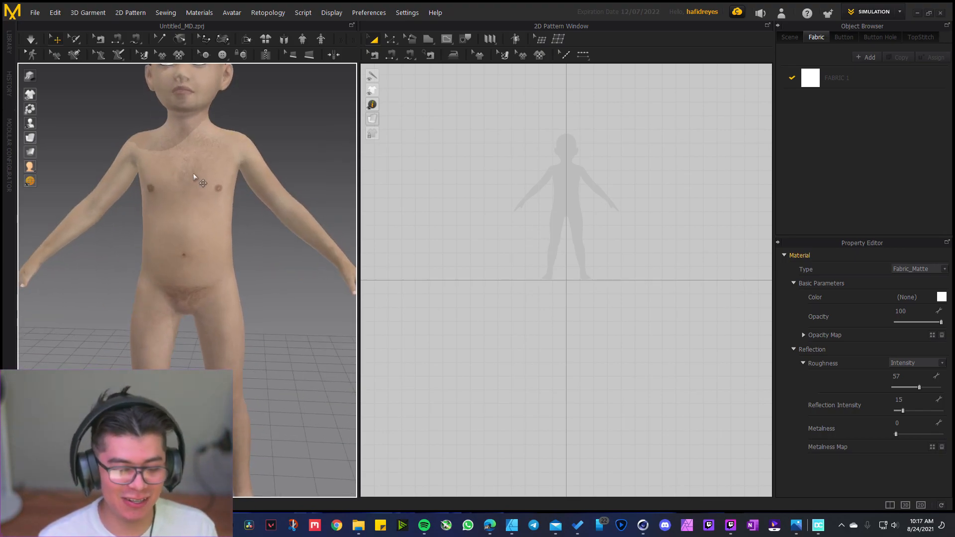
Examine the textured avatar's face, torso and full body from several angles
{"action": "right_click_drag", "start_coordinate": [112, 122], "coordinate": [141, 129]}
{"action": "middle_click_drag", "start_coordinate": [150, 131], "coordinate": [181, 219]}
{"action": "right_click_drag", "start_coordinate": [181, 220], "coordinate": [182, 213]}
{"action": "scroll", "coordinate": [183, 215], "scroll_direction": "down", "scroll_amount": 4}
{"action": "middle_click_drag", "start_coordinate": [135, 168], "coordinate": [178, 285]}
{"action": "right_click_drag", "start_coordinate": [189, 284], "coordinate": [222, 294]}
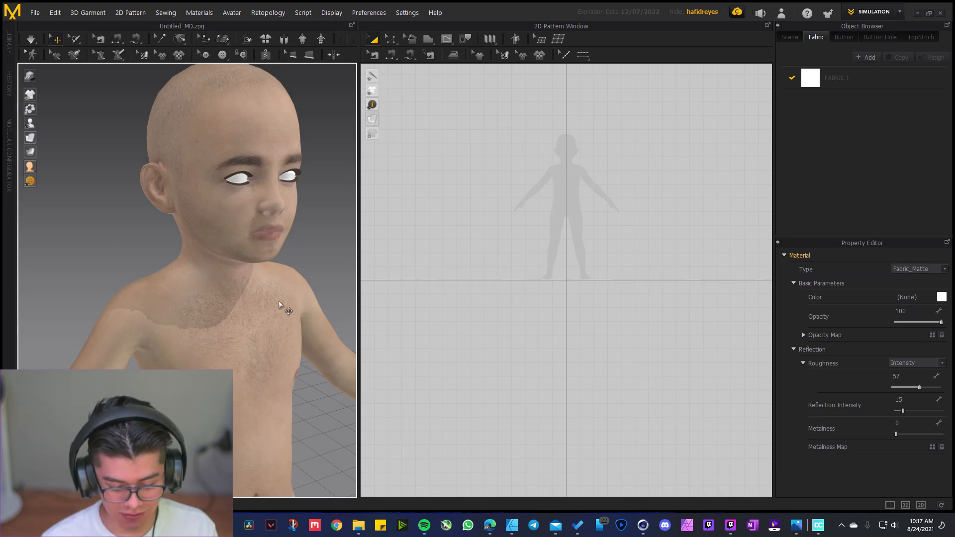
{"action": "right_click_drag", "start_coordinate": [265, 310], "coordinate": [222, 291]}
{"action": "scroll", "coordinate": [222, 291], "scroll_direction": "down", "scroll_amount": 4}
{"action": "middle_click_drag", "start_coordinate": [221, 292], "coordinate": [211, 214]}
{"action": "scroll", "coordinate": [214, 225], "scroll_direction": "up", "scroll_amount": 1}
{"action": "scroll", "coordinate": [214, 225], "scroll_direction": "down", "scroll_amount": 4}
{"action": "scroll", "coordinate": [177, 288], "scroll_direction": "down", "scroll_amount": 2}
{"action": "right_click_drag", "start_coordinate": [185, 292], "coordinate": [246, 322]}
{"action": "middle_click_drag", "start_coordinate": [213, 311], "coordinate": [226, 261]}
{"action": "scroll", "coordinate": [239, 271], "scroll_direction": "up", "scroll_amount": 1}
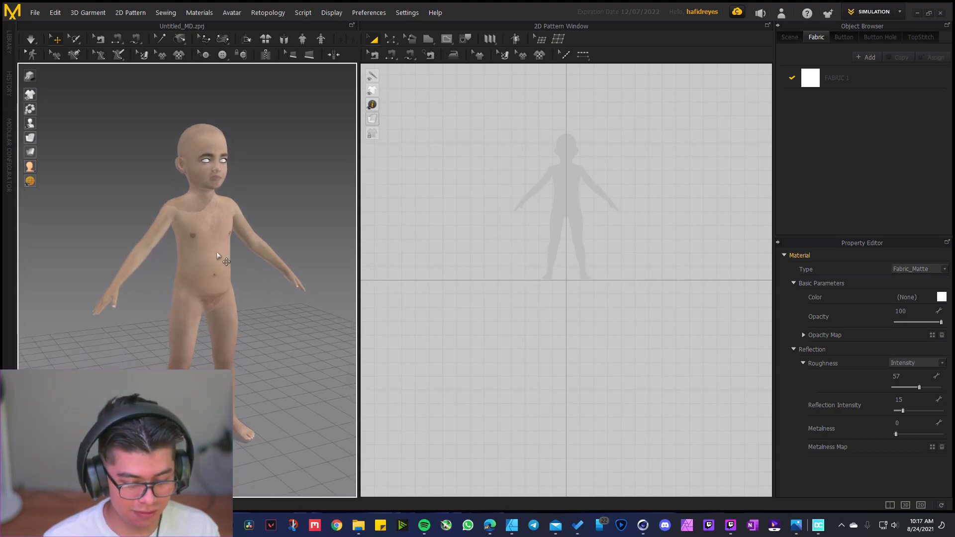
Show the avatar with a plain monochrome surface and enlarge its silhouette in the 2D pattern window
{"action": "left_click", "coordinate": [44, 167]}
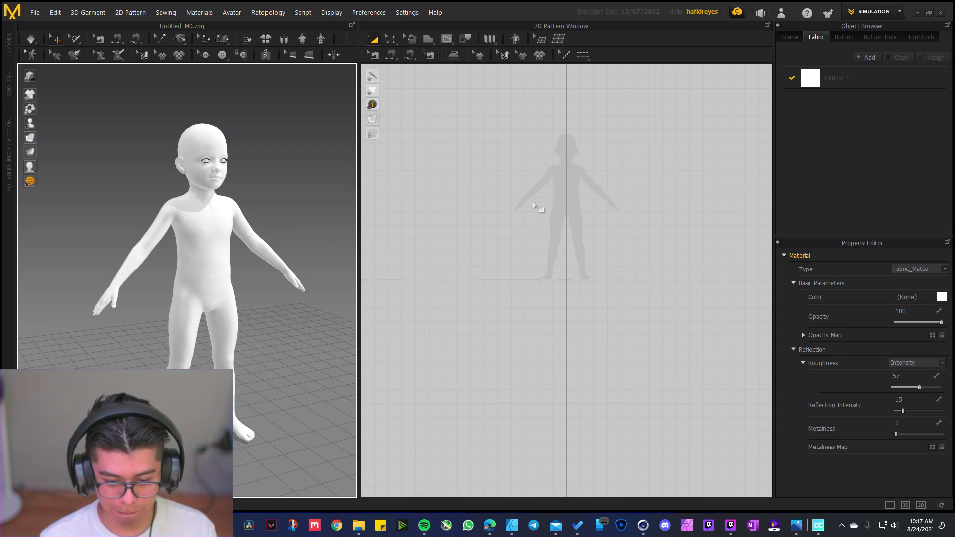
{"action": "scroll", "coordinate": [565, 201], "scroll_direction": "up", "scroll_amount": 5}
{"action": "scroll", "coordinate": [565, 199], "scroll_direction": "down", "scroll_amount": 2}
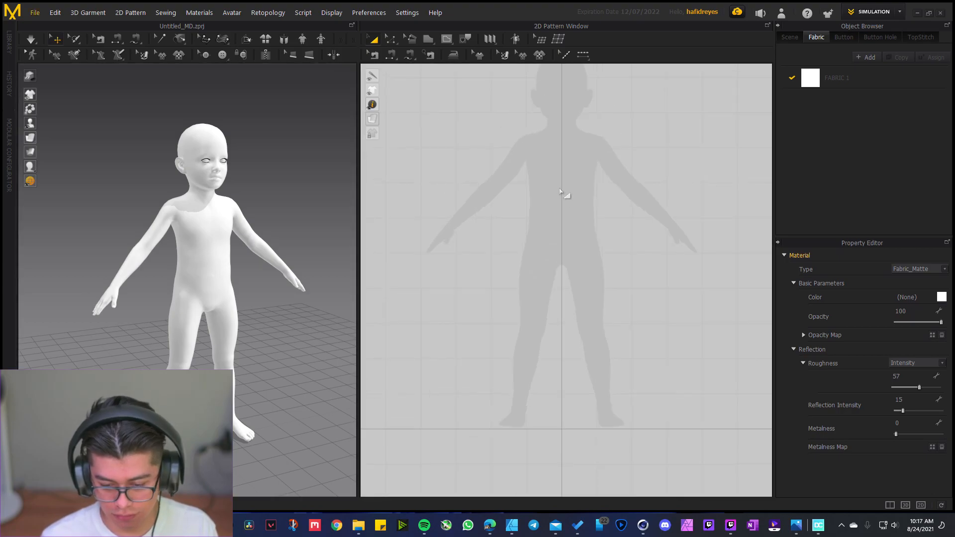
Review the childhood reference photos for the clothing the child wears
{"action": "left_click", "coordinate": [796, 525]}
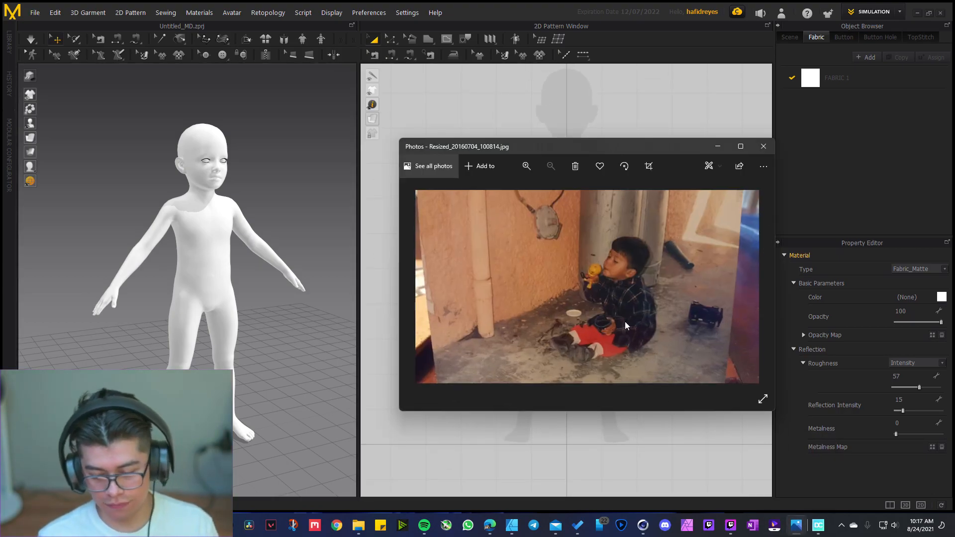
{"action": "left_click_drag", "start_coordinate": [646, 148], "coordinate": [578, 143]}
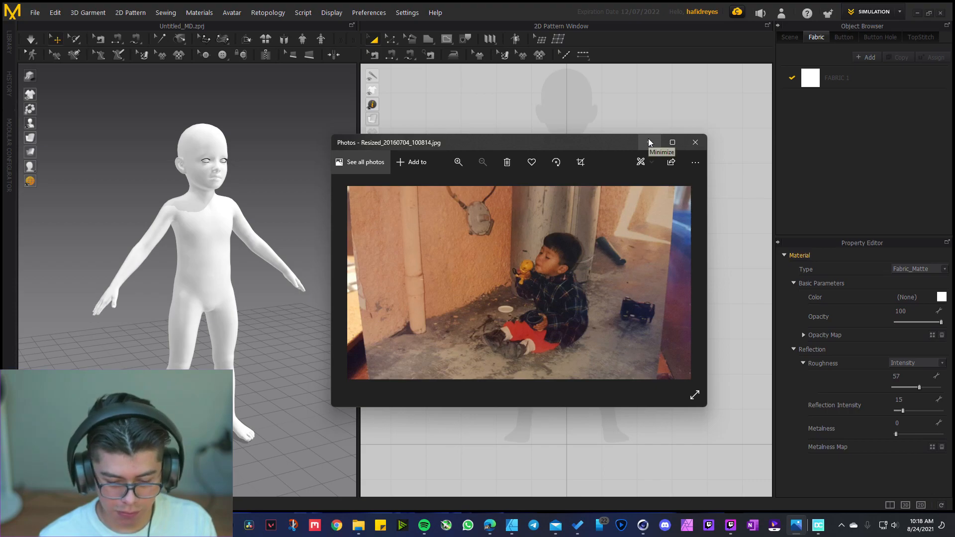
{"action": "left_click", "coordinate": [344, 278]}
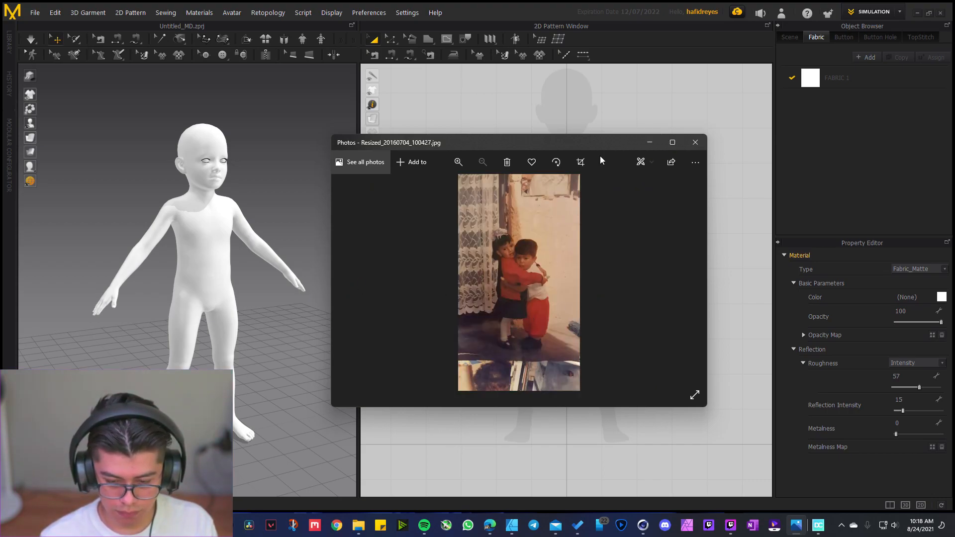
{"action": "left_click_drag", "start_coordinate": [603, 142], "coordinate": [755, 0]}
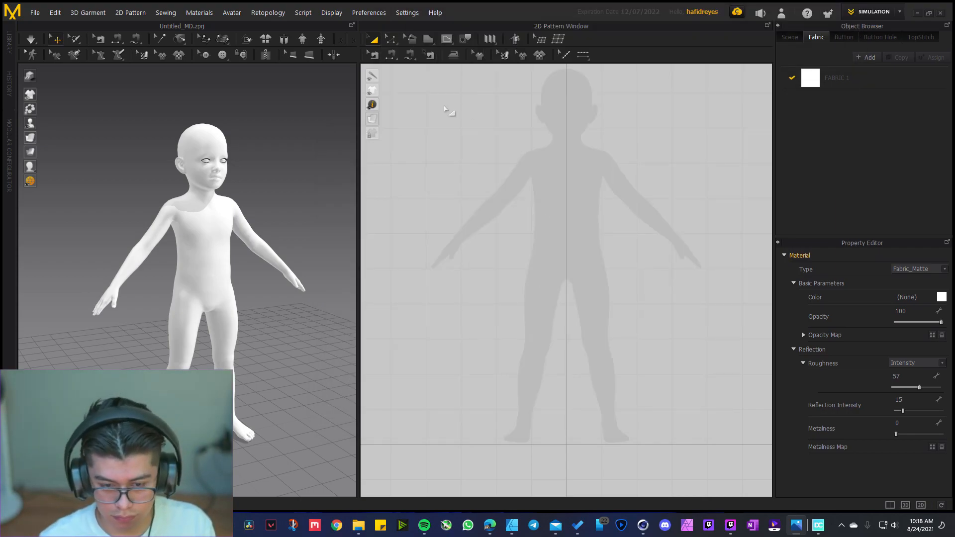
Choose the Rectangle tool for drawing a pattern piece
{"action": "left_click", "coordinate": [428, 38]}
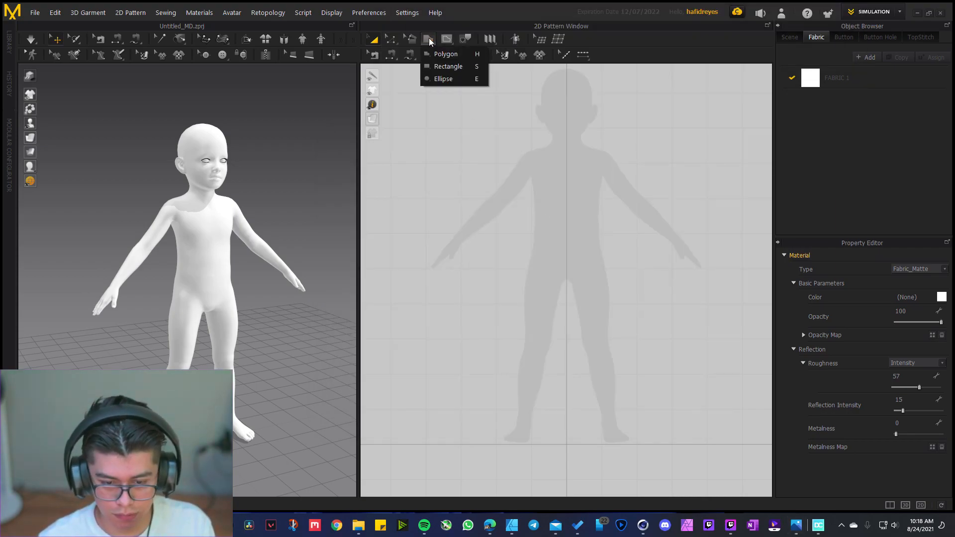
{"action": "left_click", "coordinate": [466, 67]}
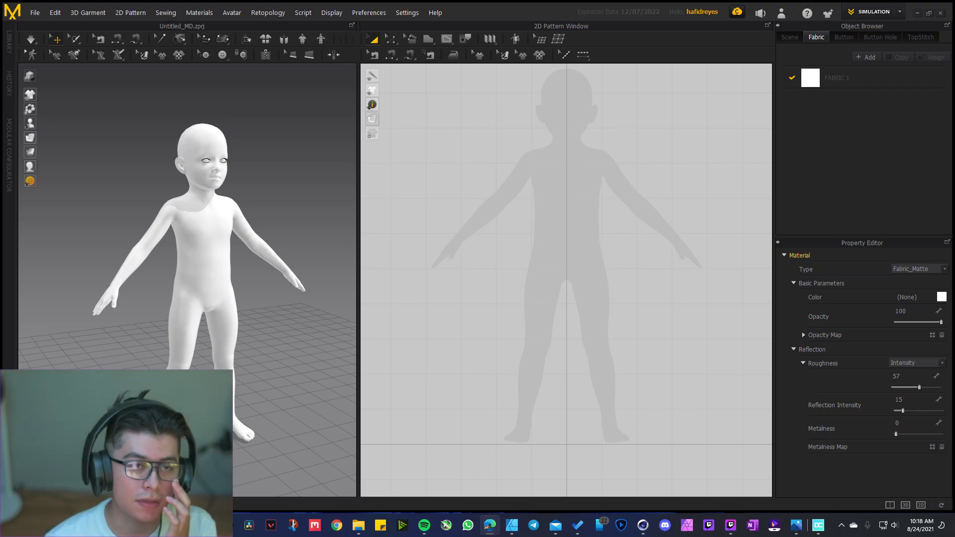
Switch to Microsoft Edge, look through the address suggestions for "t", and clear the entry
{"action": "left_click_drag", "start_coordinate": [423, 0], "coordinate": [440, 119]}
{"action": "double_click", "coordinate": [440, 119]}
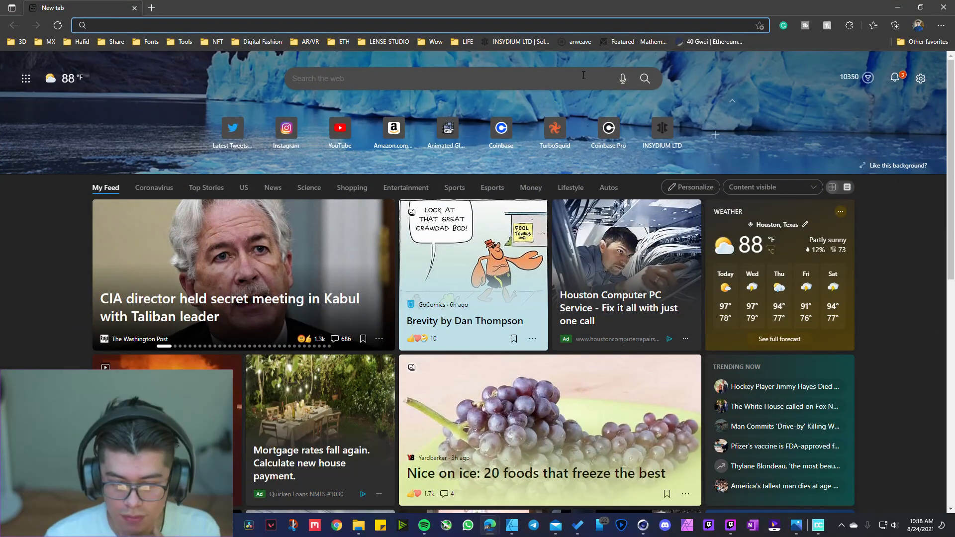
{"action": "left_click", "coordinate": [177, 45]}
{"action": "left_click", "coordinate": [201, 26]}
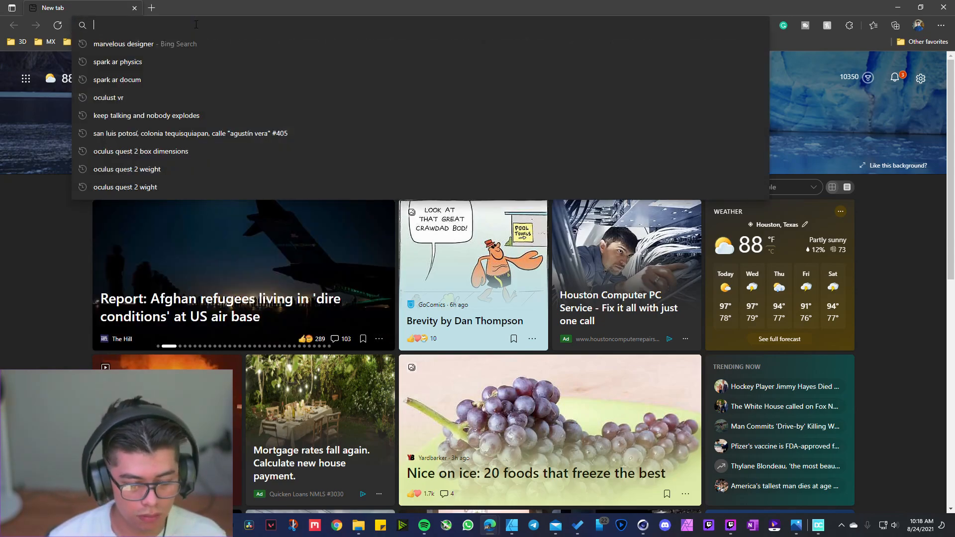
{"action": "type", "text": "t"}
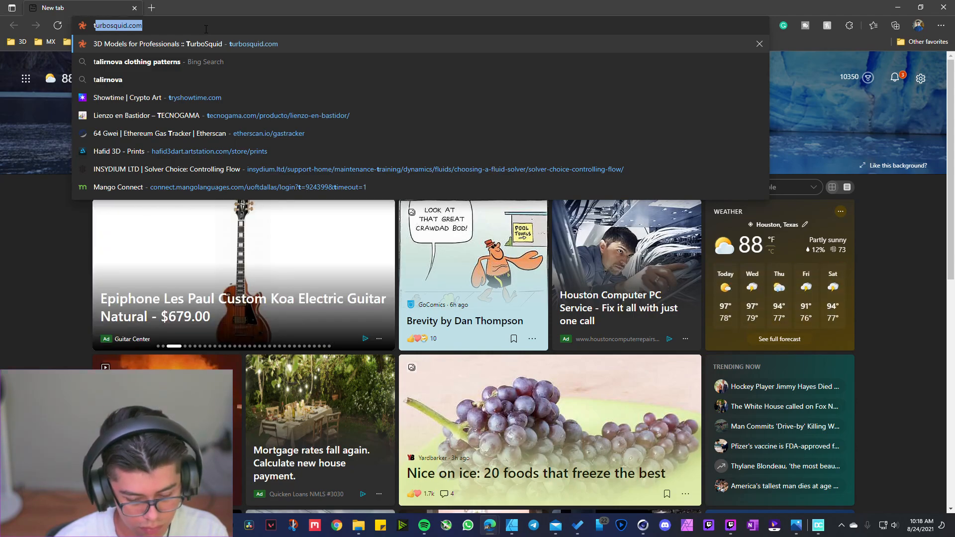
{"action": "key", "text": "Delete"}
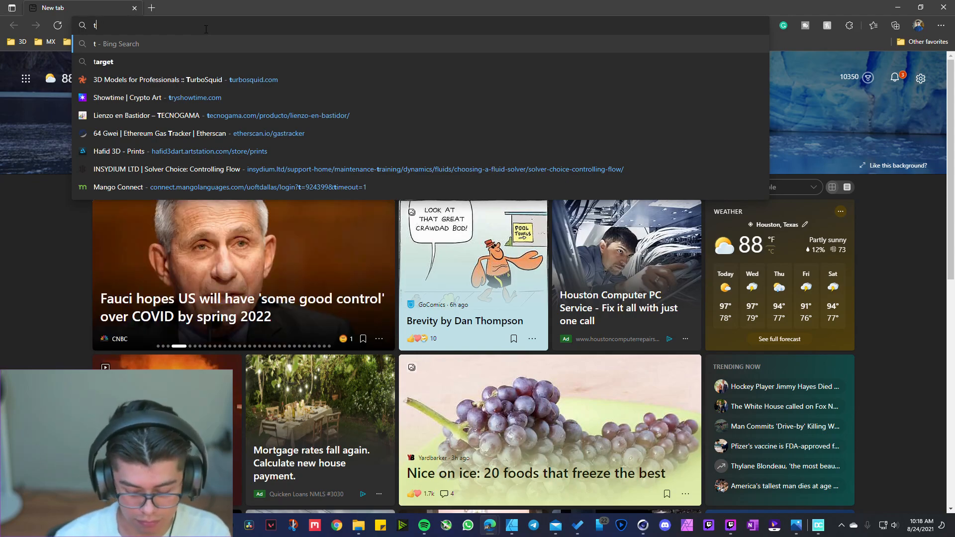
{"action": "key", "text": "BackSpace"}
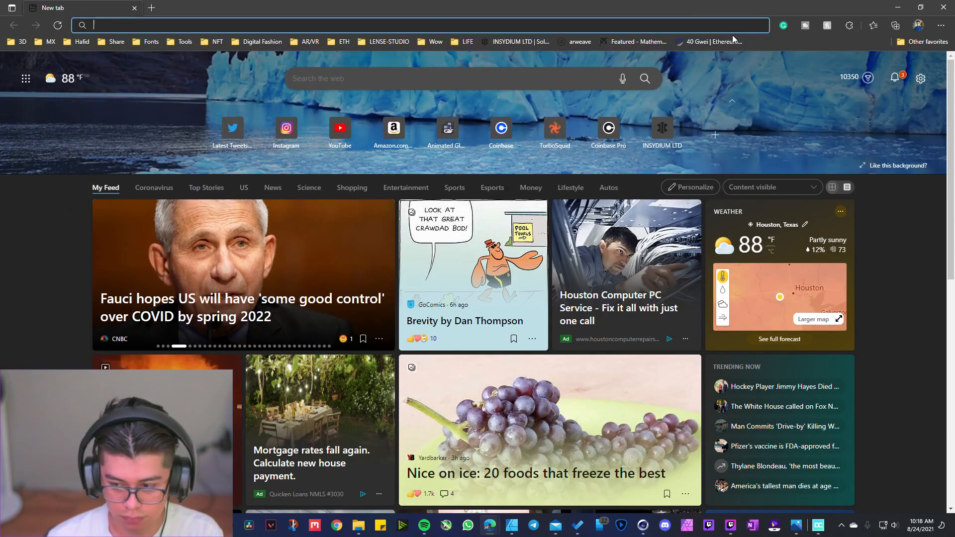
Look through the browsing history for the clothing pattern website
{"action": "left_click", "coordinate": [939, 25]}
{"action": "left_click", "coordinate": [868, 127]}
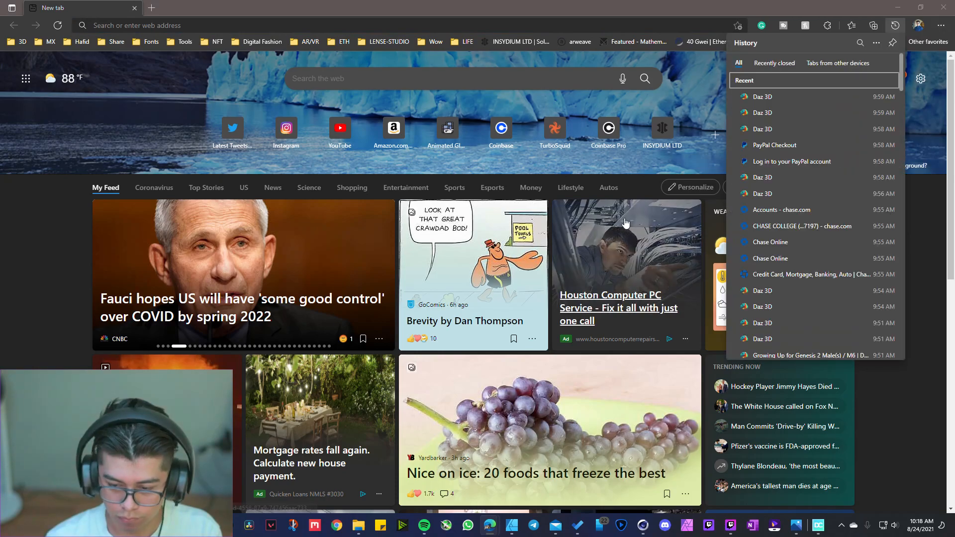
{"action": "scroll", "coordinate": [806, 209], "scroll_direction": "down", "scroll_amount": 15}
{"action": "scroll", "coordinate": [810, 218], "scroll_direction": "down", "scroll_amount": 10}
{"action": "scroll", "coordinate": [835, 234], "scroll_direction": "down", "scroll_amount": 10}
Search the web for "tailornova" and open the Tailornova website
{"action": "left_click", "coordinate": [486, 72]}
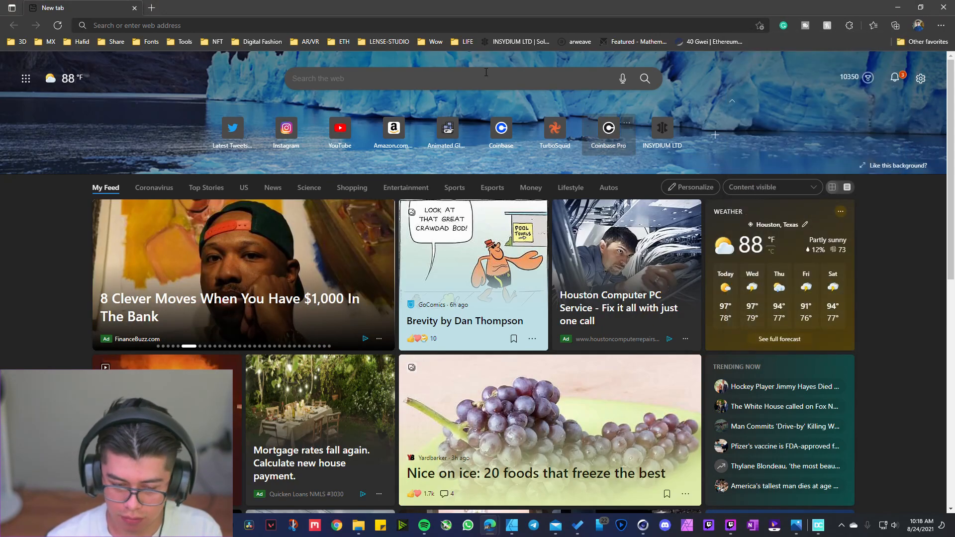
{"action": "type", "text": "tailornova"}
{"action": "key", "text": "Return"}
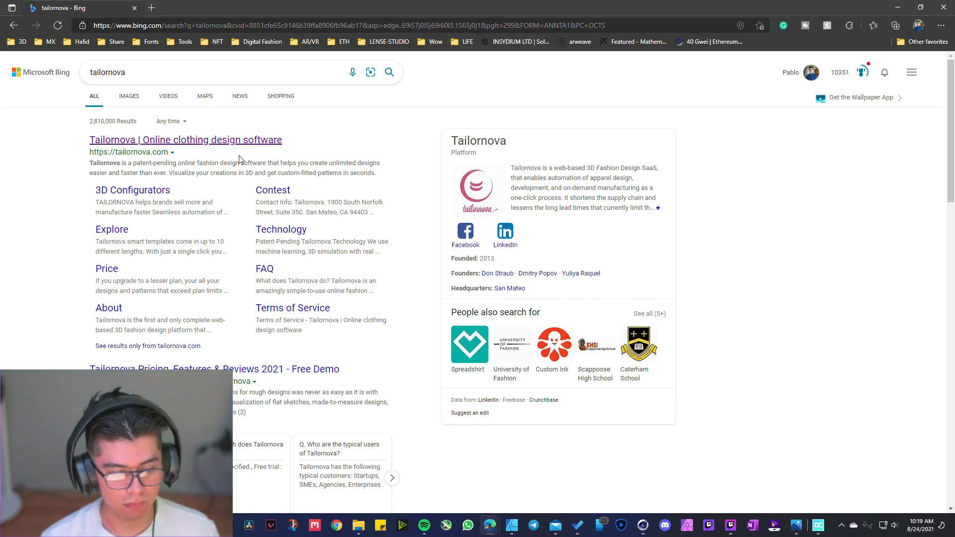
{"action": "left_click", "coordinate": [230, 141]}
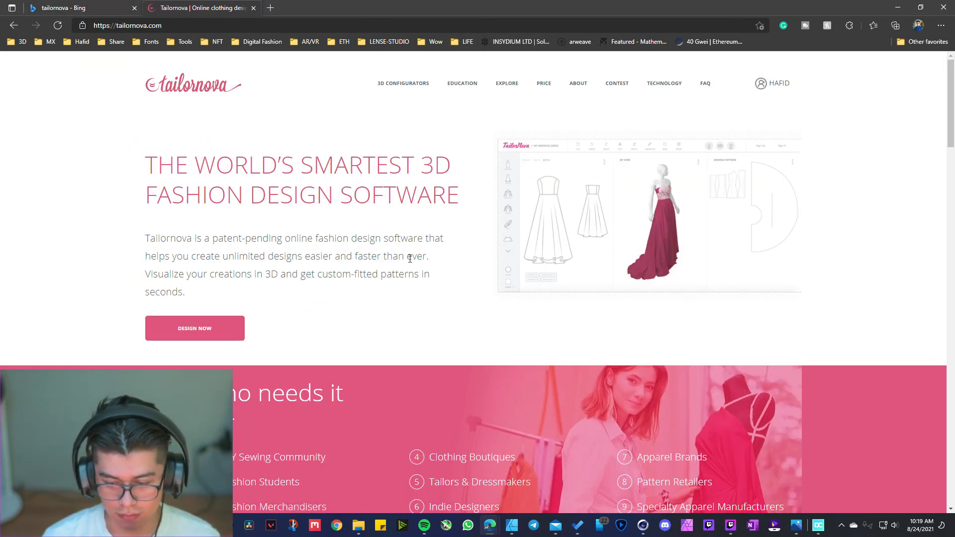
Launch the Tailornova designer without the quick start lesson and show the pants templates
{"action": "left_click", "coordinate": [210, 333]}
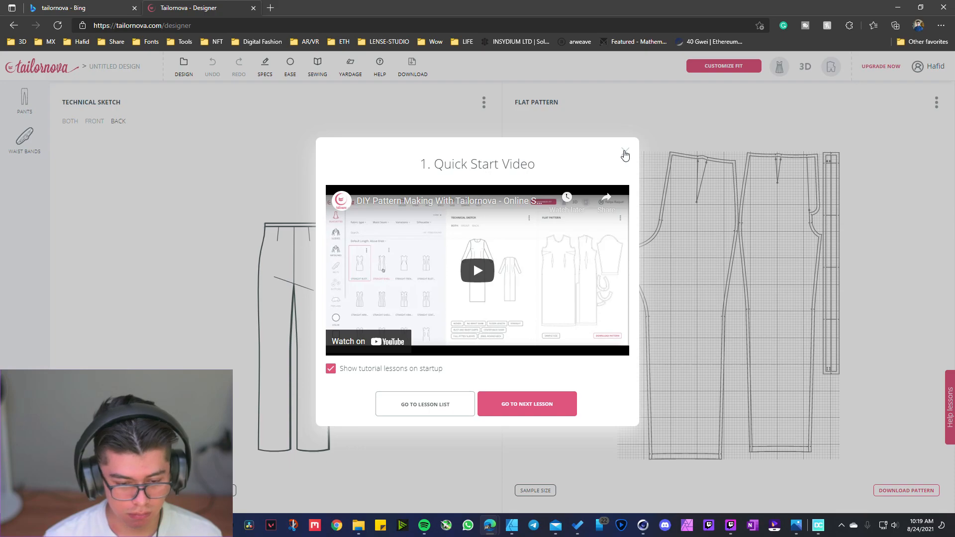
{"action": "left_click", "coordinate": [624, 153]}
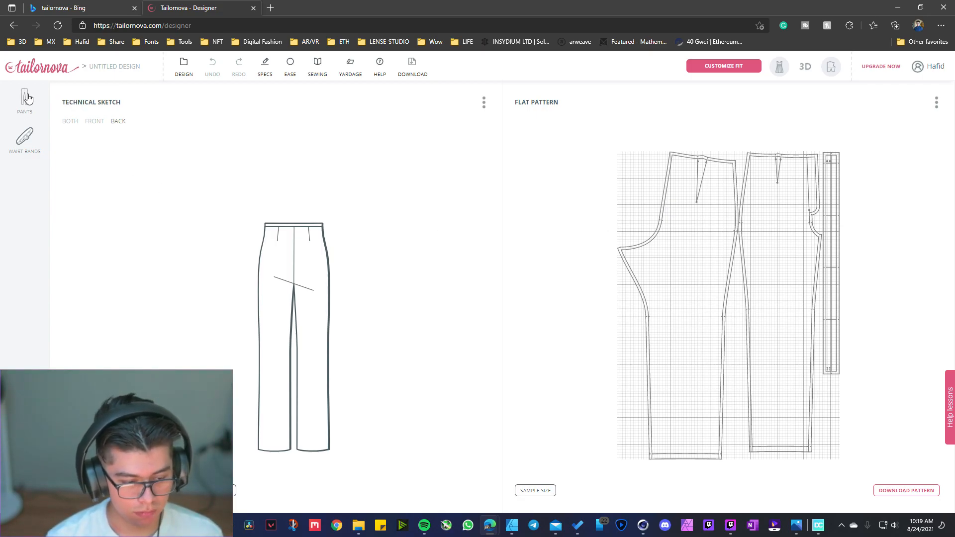
{"action": "left_click", "coordinate": [26, 97]}
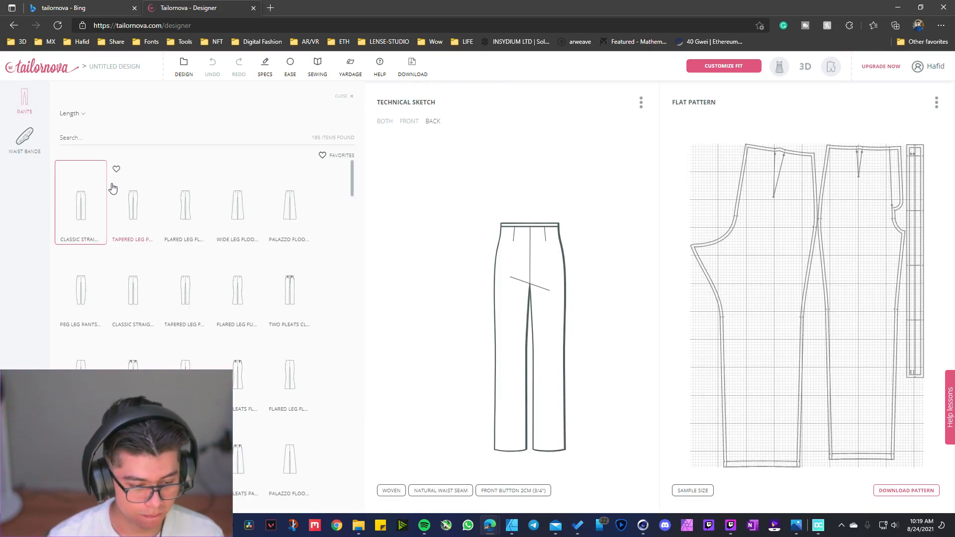
Browse the pants templates and preview the peg leg, two-pleat peg leg and shorter peg leg designs
{"action": "scroll", "coordinate": [110, 193], "scroll_direction": "down", "scroll_amount": 2}
{"action": "left_click", "coordinate": [88, 209]}
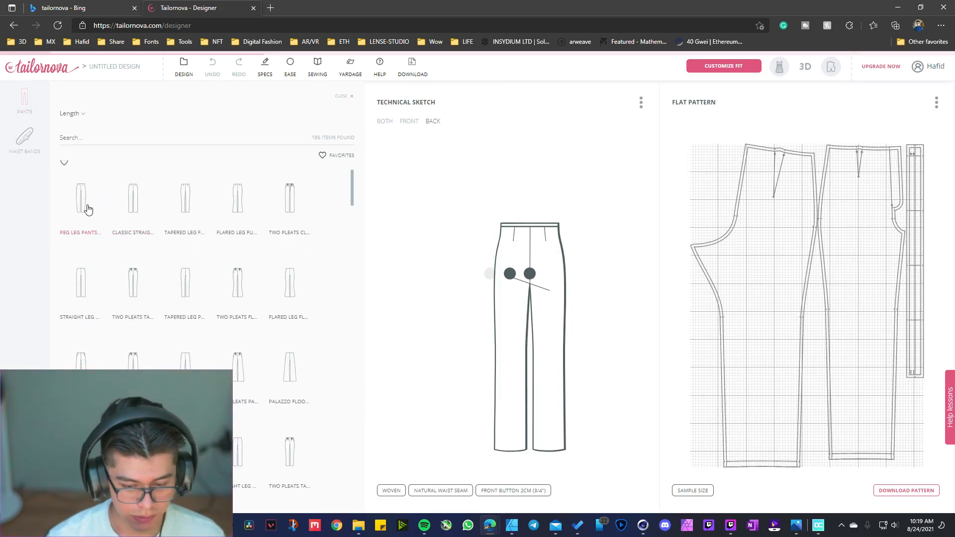
{"action": "scroll", "coordinate": [85, 207], "scroll_direction": "down", "scroll_amount": 2}
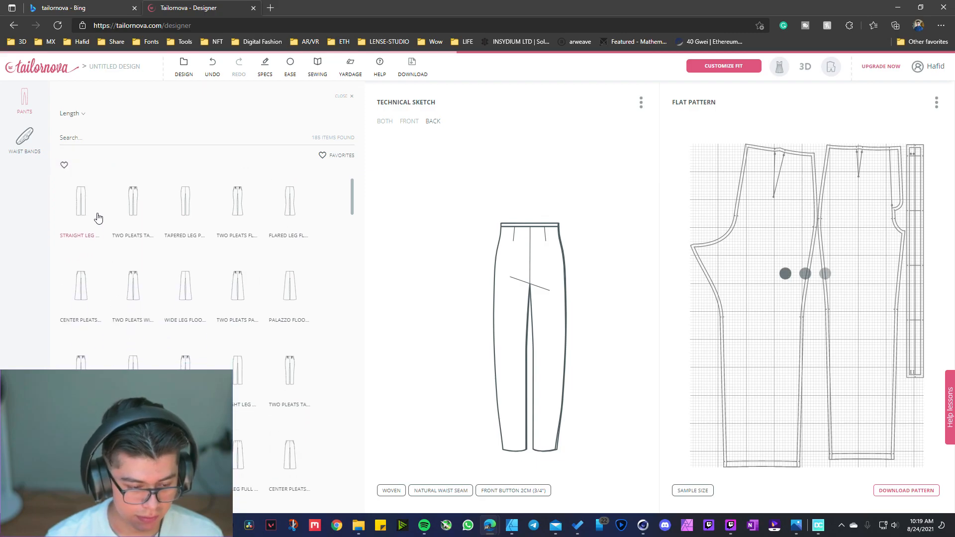
{"action": "scroll", "coordinate": [100, 228], "scroll_direction": "down", "scroll_amount": 2}
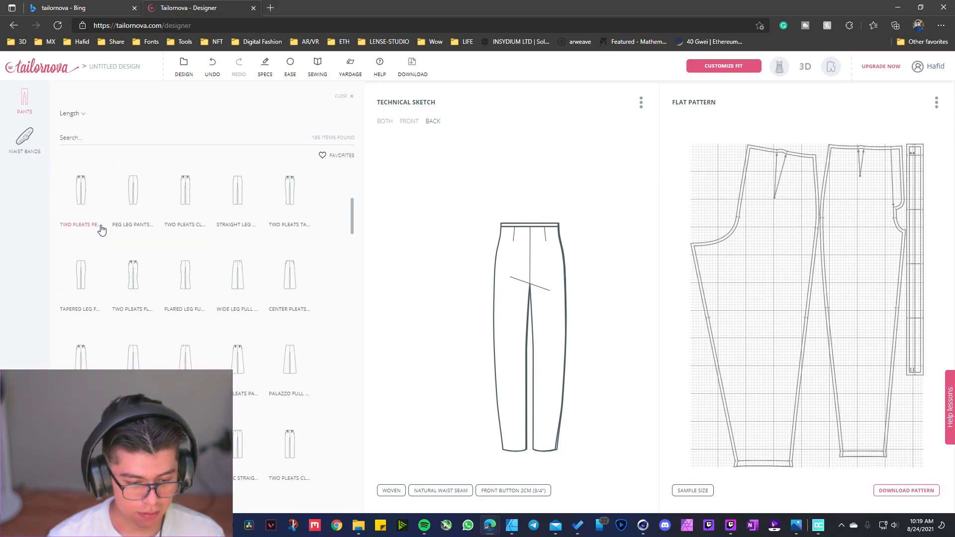
{"action": "left_click", "coordinate": [91, 201]}
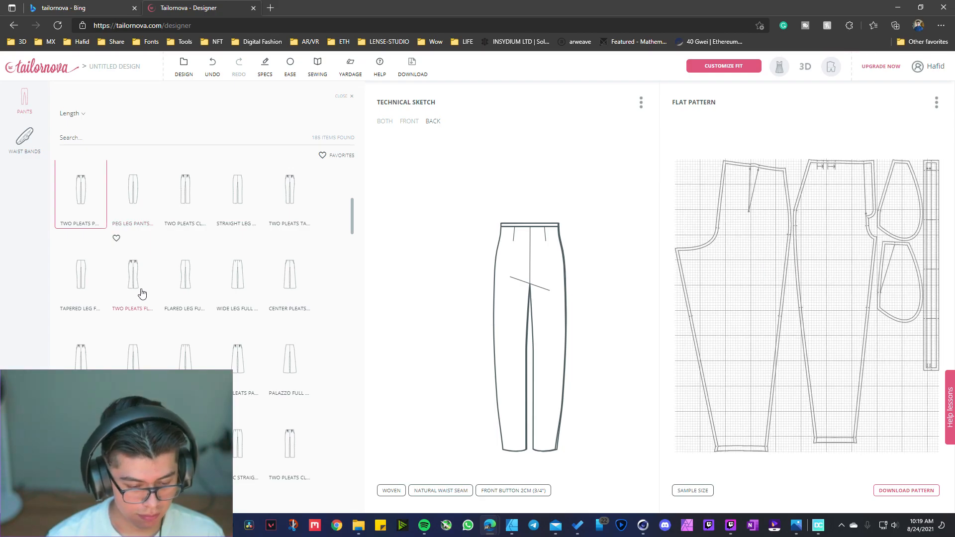
{"action": "scroll", "coordinate": [142, 293], "scroll_direction": "down", "scroll_amount": 5}
{"action": "scroll", "coordinate": [141, 293], "scroll_direction": "down", "scroll_amount": 3}
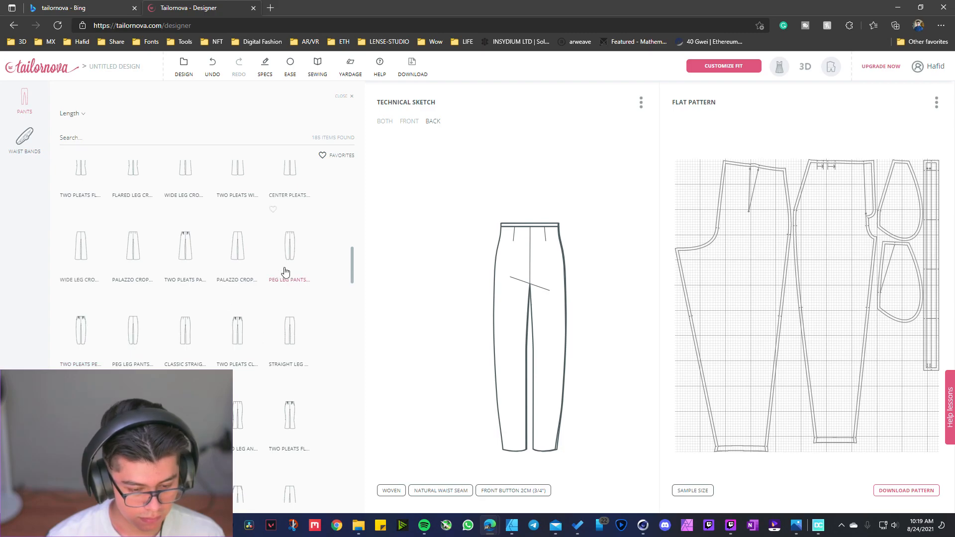
{"action": "left_click", "coordinate": [284, 271]}
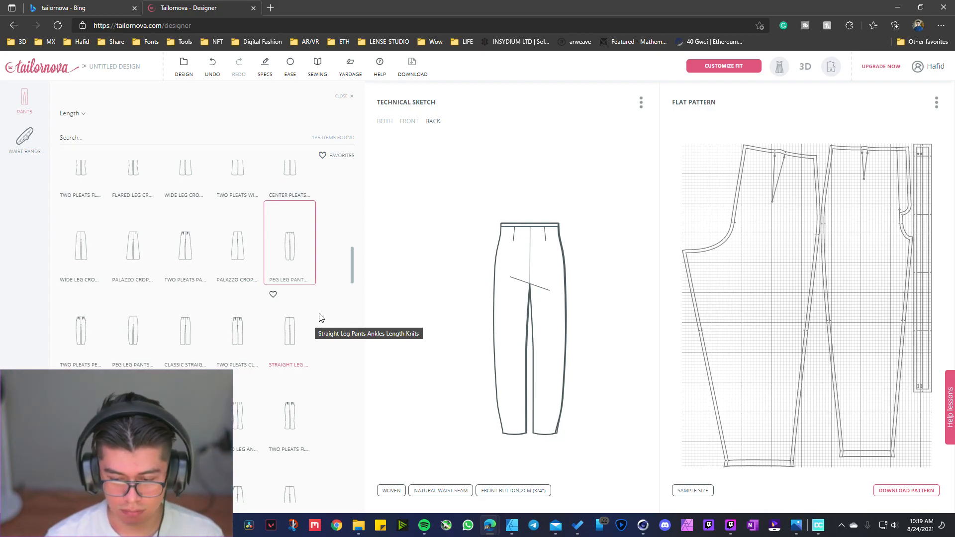
Switch to Marvelous Designer and load the pants pattern sheet as a background image in the 2D pattern area
{"action": "left_click", "coordinate": [897, 9]}
{"action": "scroll", "coordinate": [535, 257], "scroll_direction": "down", "scroll_amount": 4}
{"action": "right_click", "coordinate": [547, 276]}
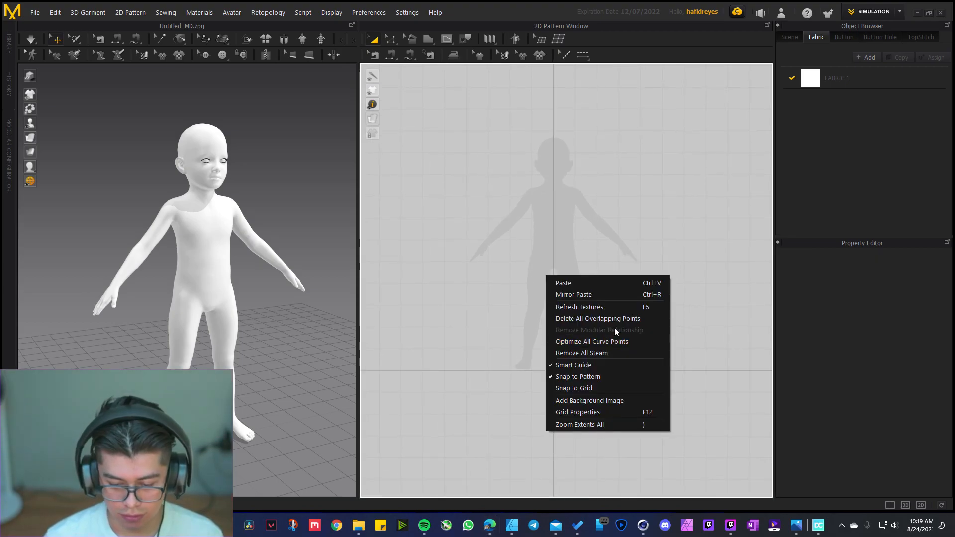
{"action": "left_click", "coordinate": [622, 399]}
{"action": "left_click", "coordinate": [476, 94]}
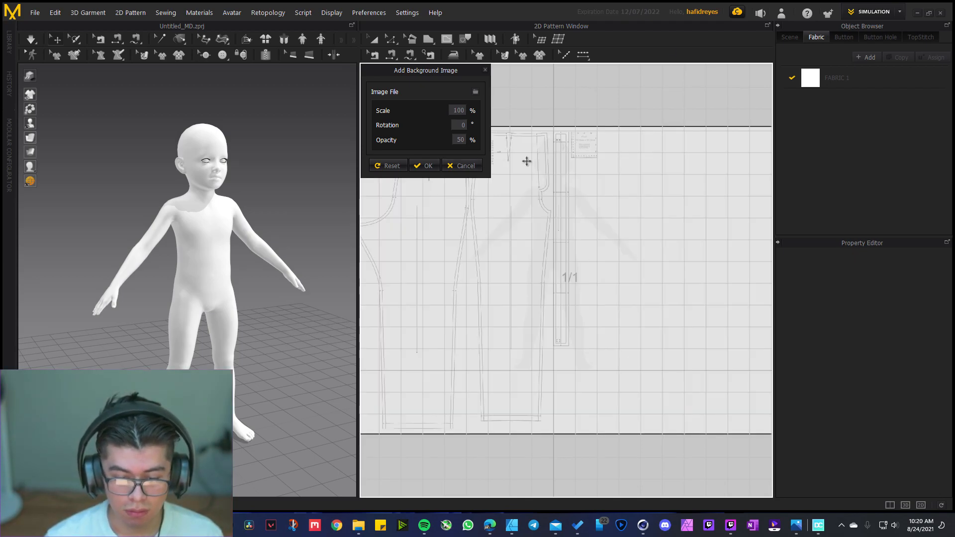
Scale the background image to 45%, adjust its opacity and accept the settings
{"action": "double_click", "coordinate": [463, 112]}
{"action": "scroll", "coordinate": [462, 110], "scroll_direction": "down", "scroll_amount": 20}
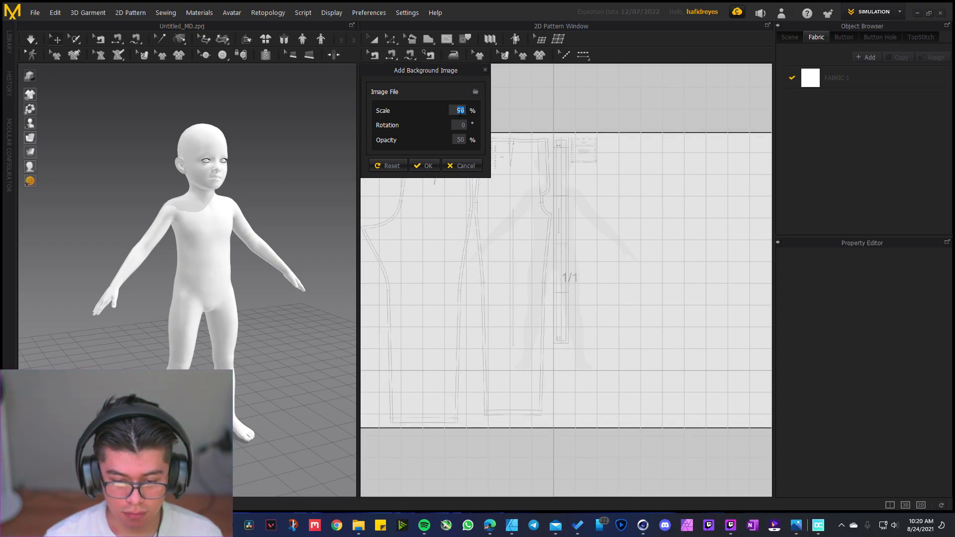
{"action": "scroll", "coordinate": [460, 111], "scroll_direction": "down", "scroll_amount": 20}
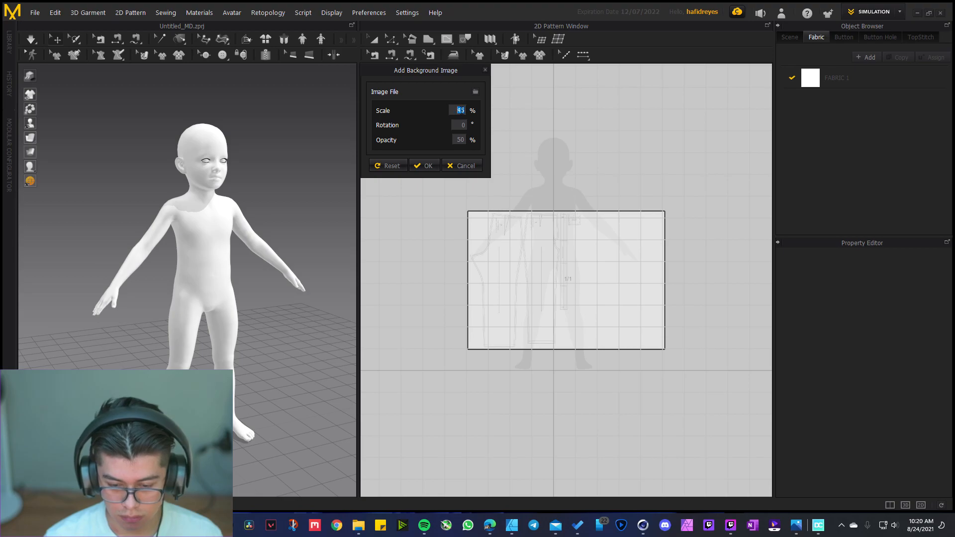
{"action": "scroll", "coordinate": [462, 111], "scroll_direction": "down", "scroll_amount": 1}
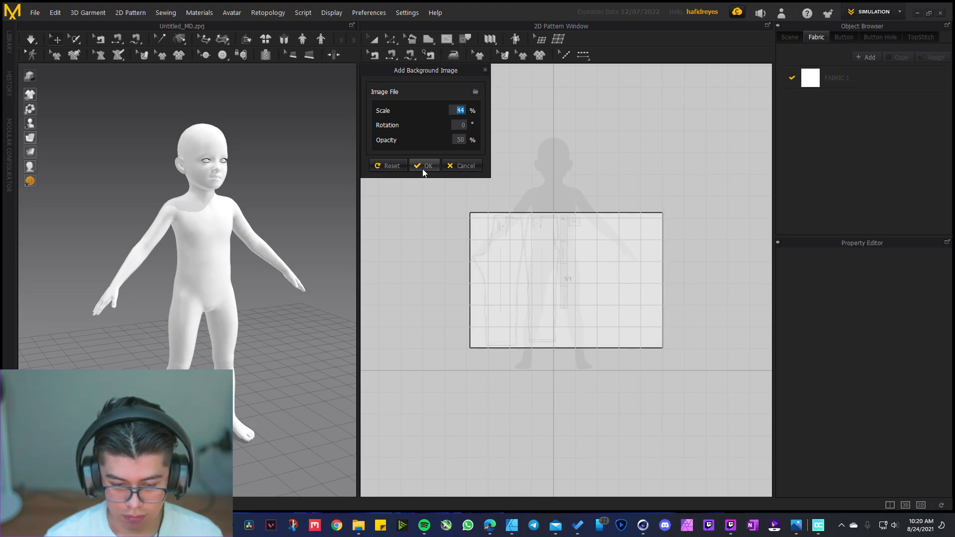
{"action": "scroll", "coordinate": [461, 112], "scroll_direction": "up", "scroll_amount": 1}
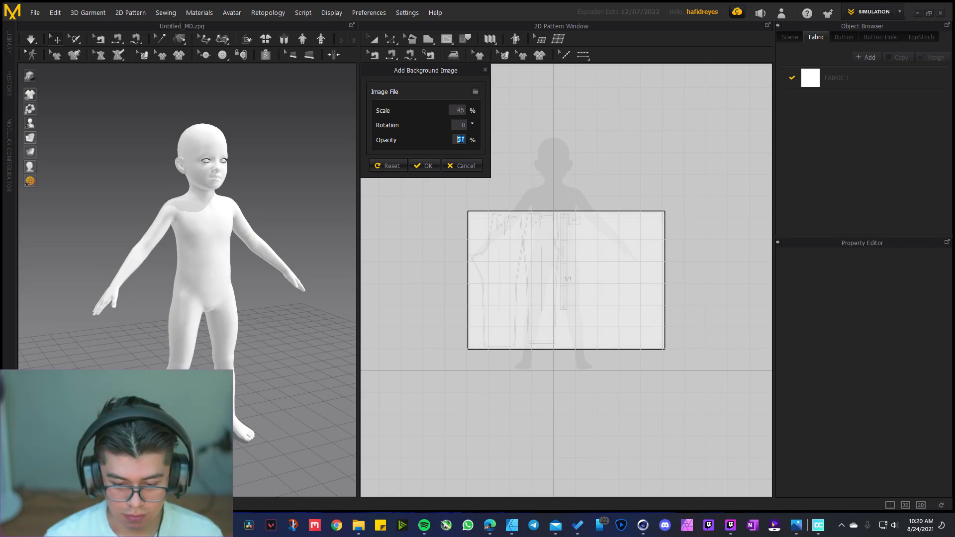
{"action": "left_click", "coordinate": [424, 164]}
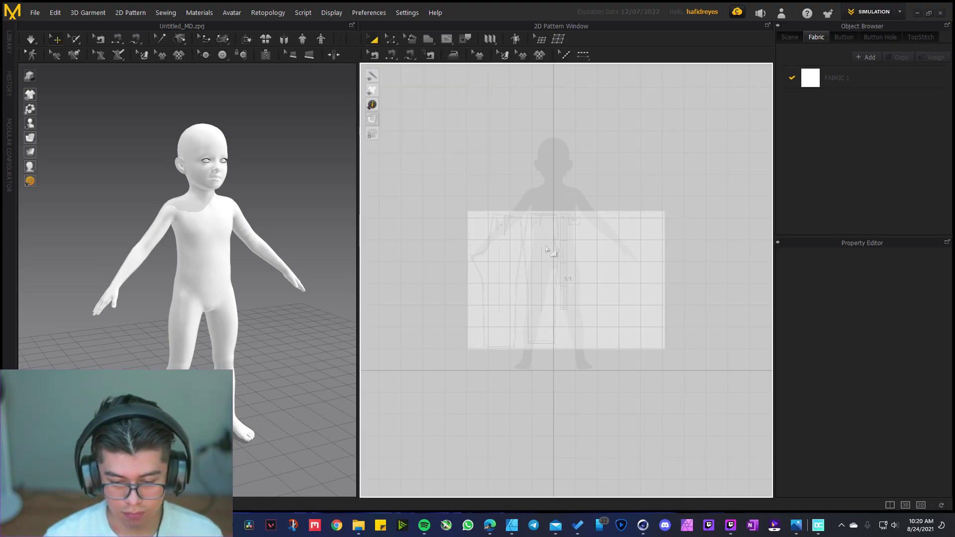
Reposition the background image over the avatar's legs and set its scale to 40% and opacity to 41%
{"action": "right_click", "coordinate": [518, 198]}
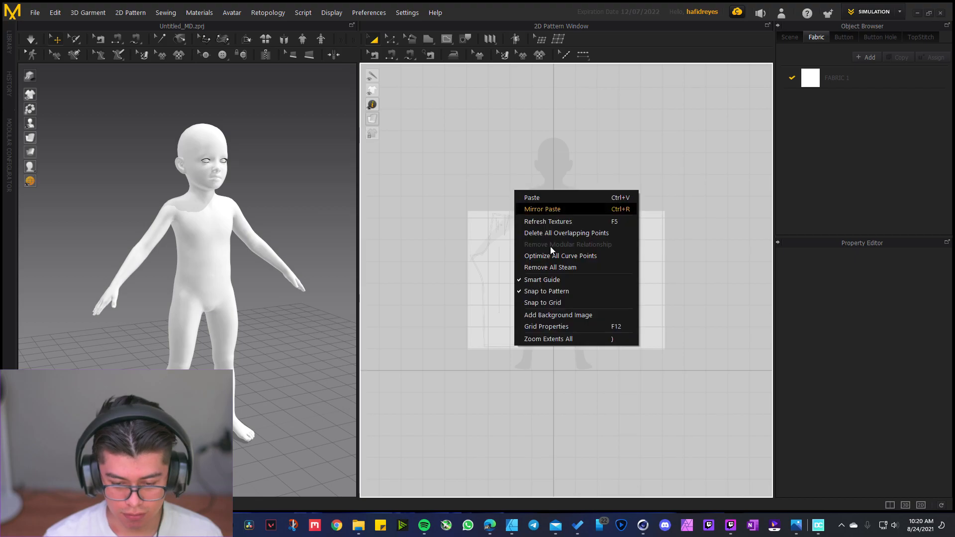
{"action": "left_click", "coordinate": [583, 314]}
{"action": "left_click_drag", "start_coordinate": [551, 280], "coordinate": [544, 298]}
{"action": "scroll", "coordinate": [545, 298], "scroll_direction": "up", "scroll_amount": 5}
{"action": "scroll", "coordinate": [463, 113], "scroll_direction": "down", "scroll_amount": 3}
{"action": "scroll", "coordinate": [461, 110], "scroll_direction": "down", "scroll_amount": 2}
{"action": "mouse_move", "coordinate": [528, 249]}
{"action": "left_mouse_down"}
{"action": "mouse_move", "coordinate": [524, 258]}
{"action": "mouse_move", "coordinate": [517, 243]}
{"action": "left_mouse_up"}
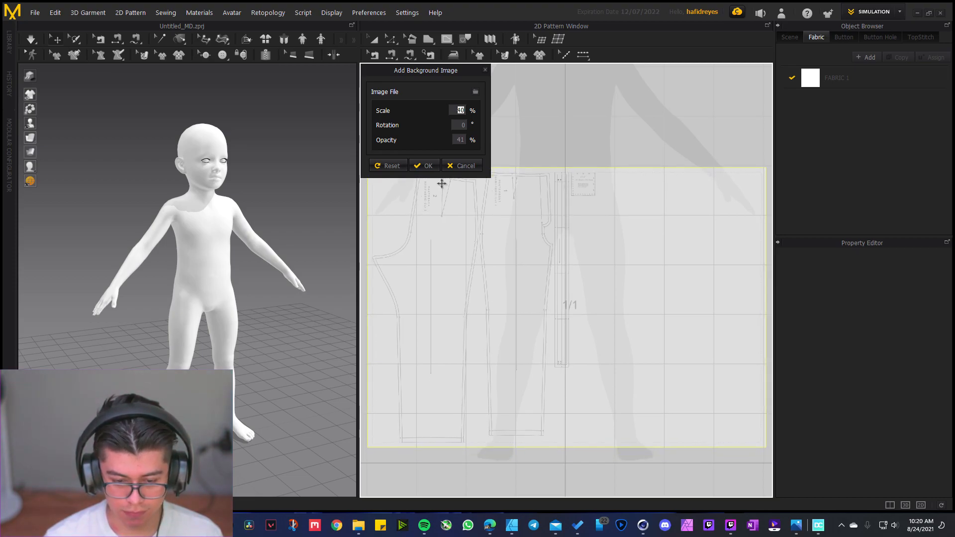
{"action": "left_click", "coordinate": [429, 166]}
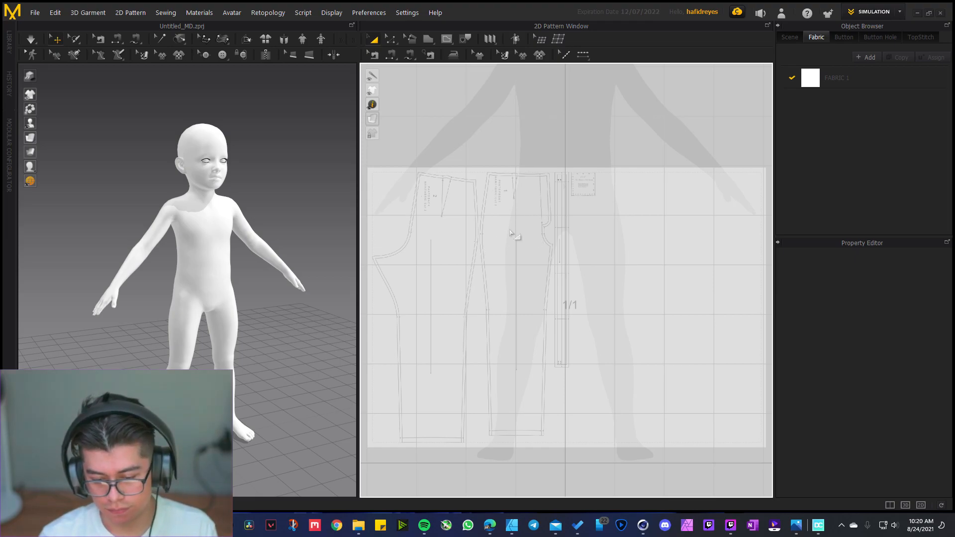
Start a polygon pattern on the pants back piece, tracing from the inner waist corner through the crotch-curve notch to the crotch tip
{"action": "right_click_drag", "start_coordinate": [486, 241], "coordinate": [535, 217]}
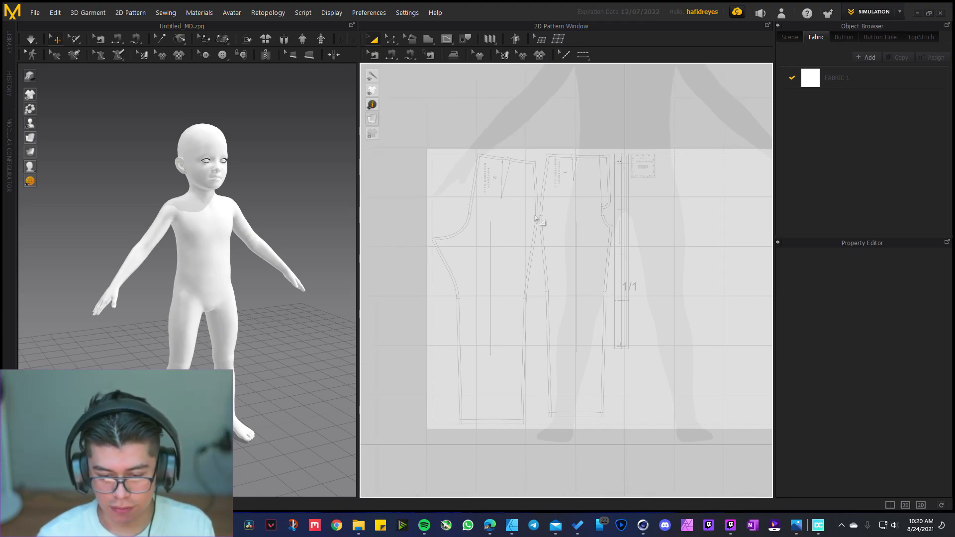
{"action": "left_click", "coordinate": [391, 39]}
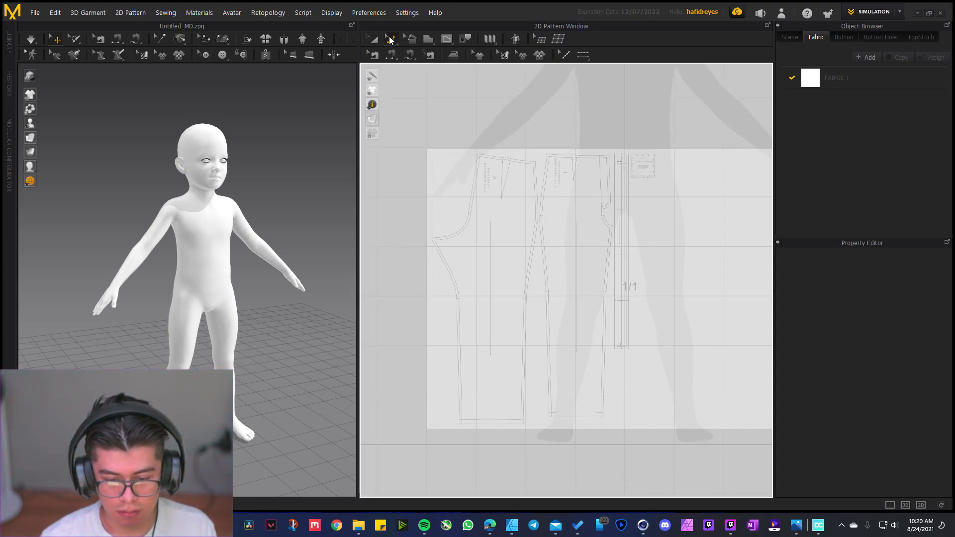
{"action": "right_click_drag", "start_coordinate": [553, 233], "coordinate": [509, 223]}
{"action": "left_click", "coordinate": [426, 38]}
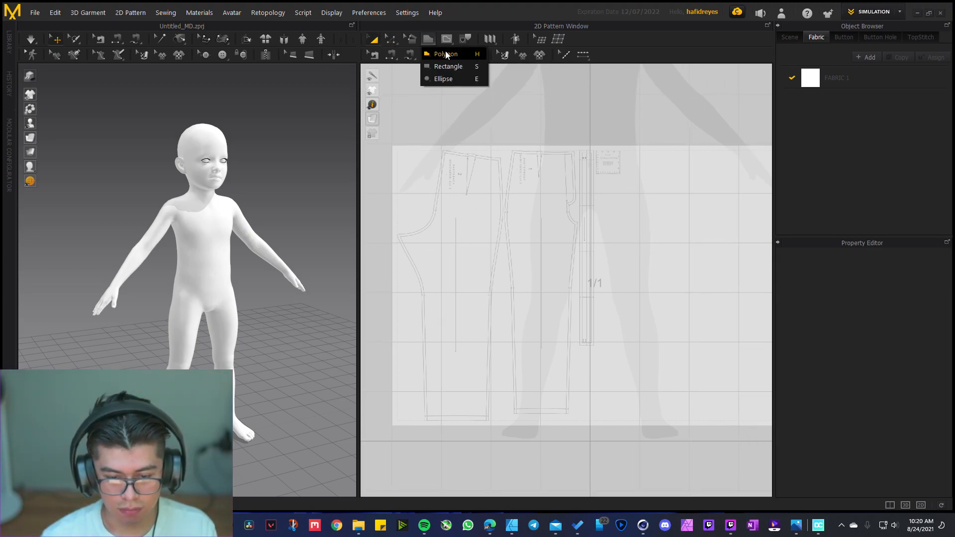
{"action": "left_click", "coordinate": [445, 54]}
{"action": "scroll", "coordinate": [470, 192], "scroll_direction": "up", "scroll_amount": 6}
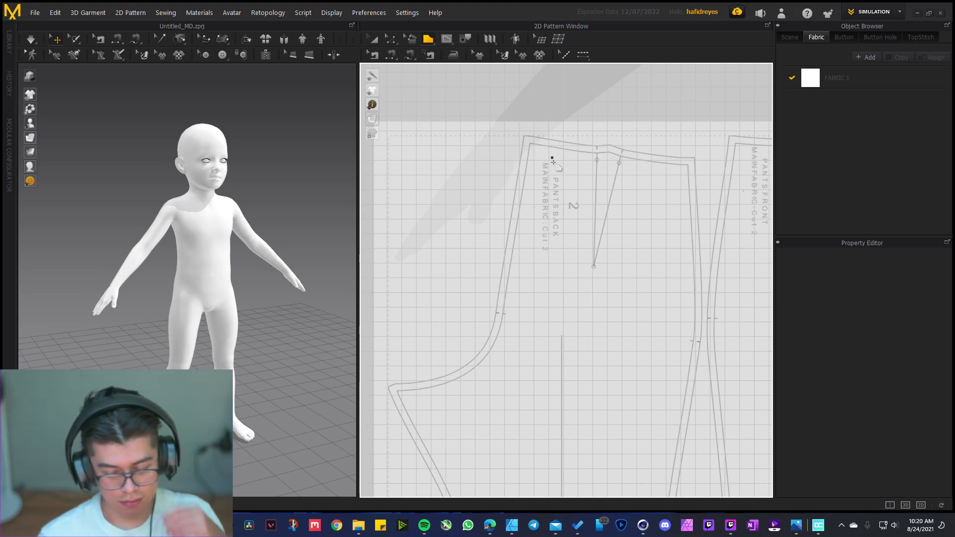
{"action": "scroll", "coordinate": [502, 136], "scroll_direction": "up", "scroll_amount": 5}
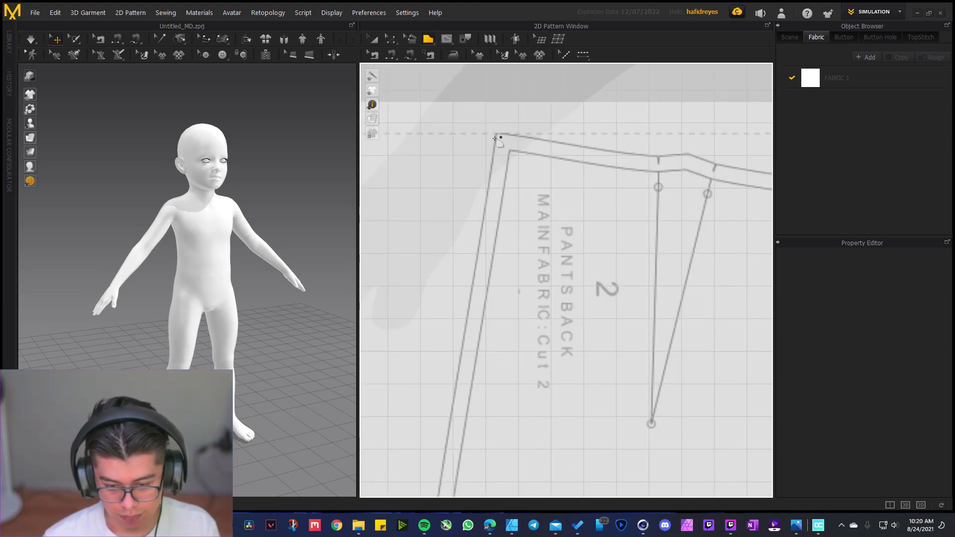
{"action": "left_click", "coordinate": [498, 128]}
{"action": "scroll", "coordinate": [499, 149], "scroll_direction": "down", "scroll_amount": 5}
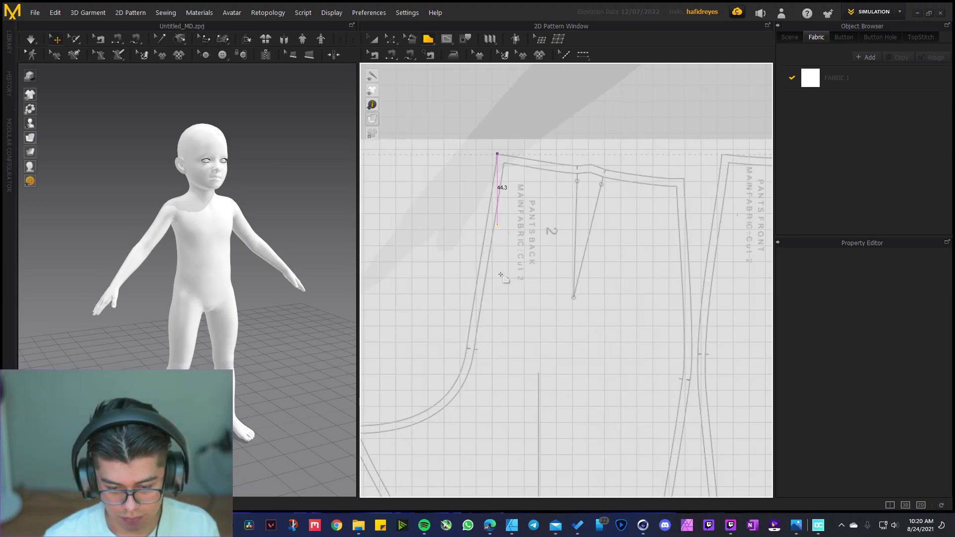
{"action": "scroll", "coordinate": [596, 222], "scroll_direction": "up", "scroll_amount": 6}
{"action": "left_click", "coordinate": [603, 268]}
{"action": "scroll", "coordinate": [567, 286], "scroll_direction": "down", "scroll_amount": 5}
{"action": "scroll", "coordinate": [519, 288], "scroll_direction": "up", "scroll_amount": 4}
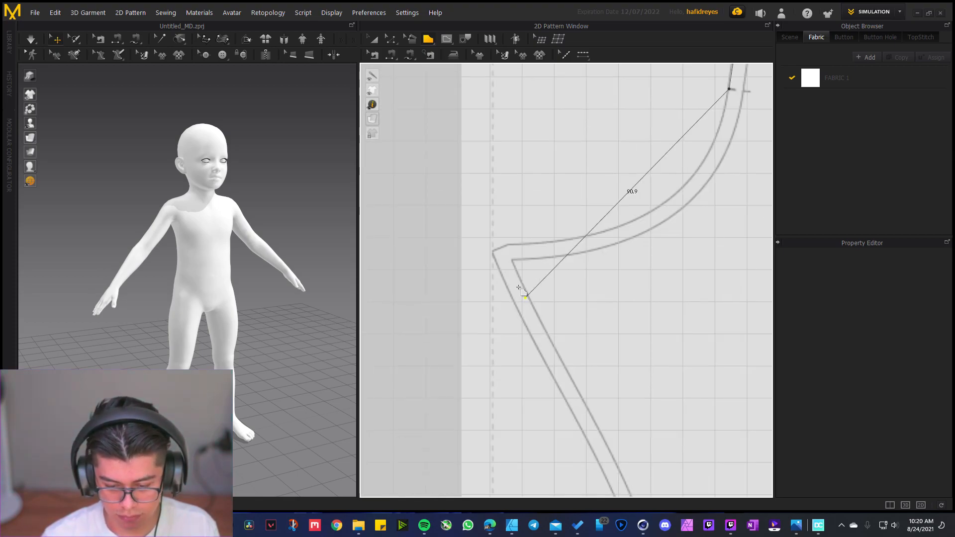
{"action": "left_click", "coordinate": [513, 259]}
Extend the polygon down the inseam through its notch and across the hem to the outer hem corner
{"action": "scroll", "coordinate": [512, 260], "scroll_direction": "down", "scroll_amount": 5}
{"action": "scroll", "coordinate": [499, 268], "scroll_direction": "up", "scroll_amount": 5}
{"action": "scroll", "coordinate": [499, 269], "scroll_direction": "up", "scroll_amount": 3}
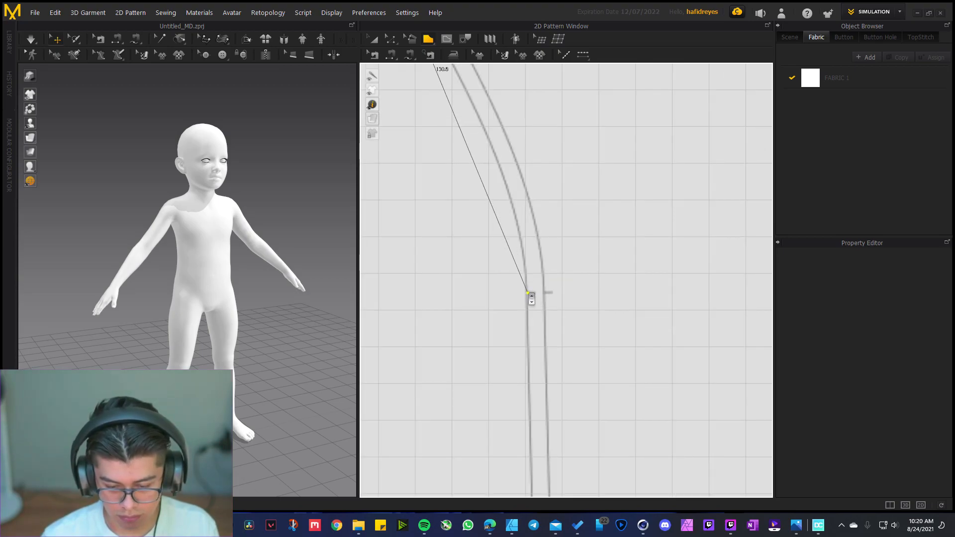
{"action": "left_click", "coordinate": [527, 293]}
{"action": "scroll", "coordinate": [528, 293], "scroll_direction": "down", "scroll_amount": 5}
{"action": "scroll", "coordinate": [484, 335], "scroll_direction": "up", "scroll_amount": 6}
{"action": "left_click", "coordinate": [468, 211]}
{"action": "scroll", "coordinate": [516, 228], "scroll_direction": "down", "scroll_amount": 5}
{"action": "scroll", "coordinate": [625, 256], "scroll_direction": "up", "scroll_amount": 6}
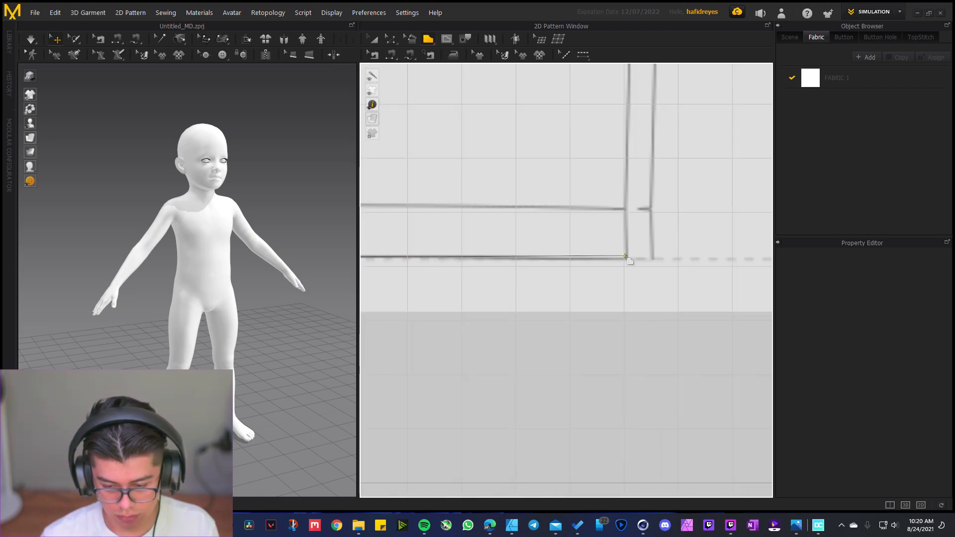
{"action": "left_click", "coordinate": [651, 259]}
Trace the outer seam through its two notches to the waist corner and close the polygon at its starting point
{"action": "scroll", "coordinate": [626, 229], "scroll_direction": "down", "scroll_amount": 5}
{"action": "scroll", "coordinate": [576, 213], "scroll_direction": "up", "scroll_amount": 6}
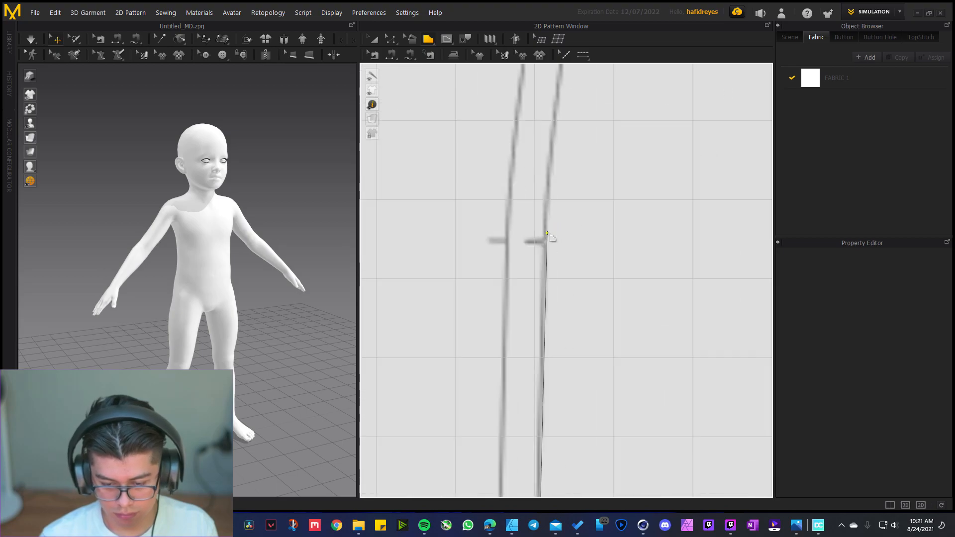
{"action": "left_click", "coordinate": [540, 241]}
{"action": "scroll", "coordinate": [539, 240], "scroll_direction": "down", "scroll_amount": 4}
{"action": "scroll", "coordinate": [538, 298], "scroll_direction": "up", "scroll_amount": 5}
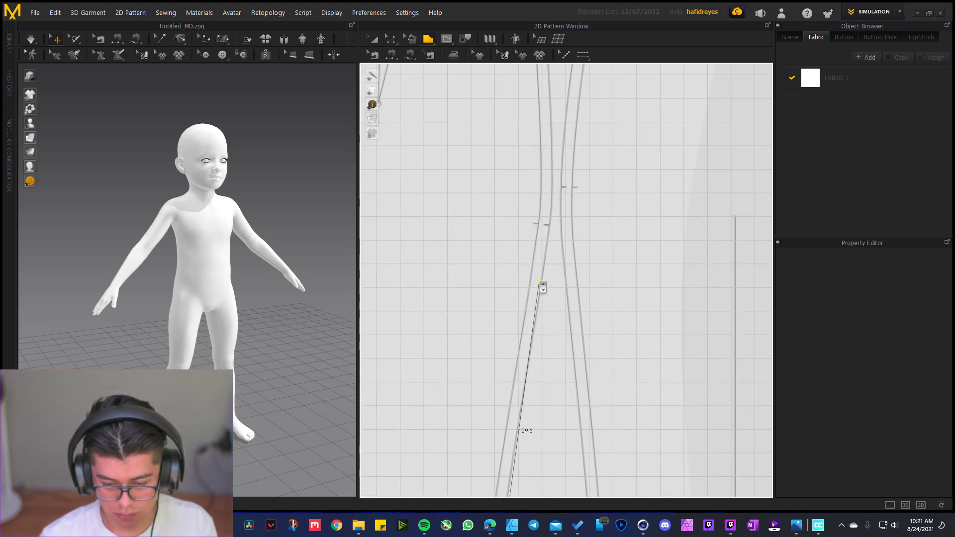
{"action": "left_click", "coordinate": [558, 186]}
{"action": "scroll", "coordinate": [557, 186], "scroll_direction": "down", "scroll_amount": 5}
{"action": "scroll", "coordinate": [612, 204], "scroll_direction": "up", "scroll_amount": 6}
{"action": "left_click", "coordinate": [626, 103]}
{"action": "scroll", "coordinate": [627, 104], "scroll_direction": "down", "scroll_amount": 5}
{"action": "scroll", "coordinate": [647, 213], "scroll_direction": "up", "scroll_amount": 4}
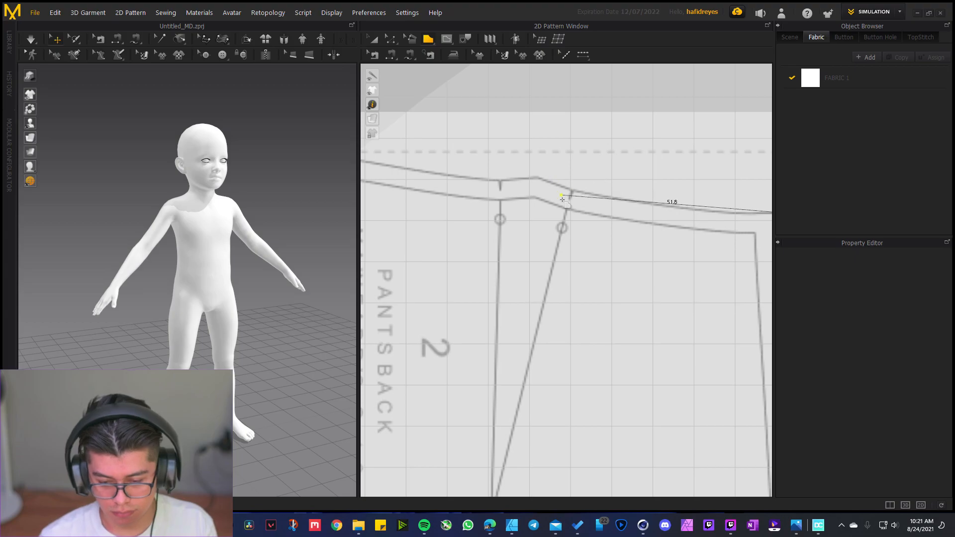
{"action": "scroll", "coordinate": [562, 199], "scroll_direction": "down", "scroll_amount": 4}
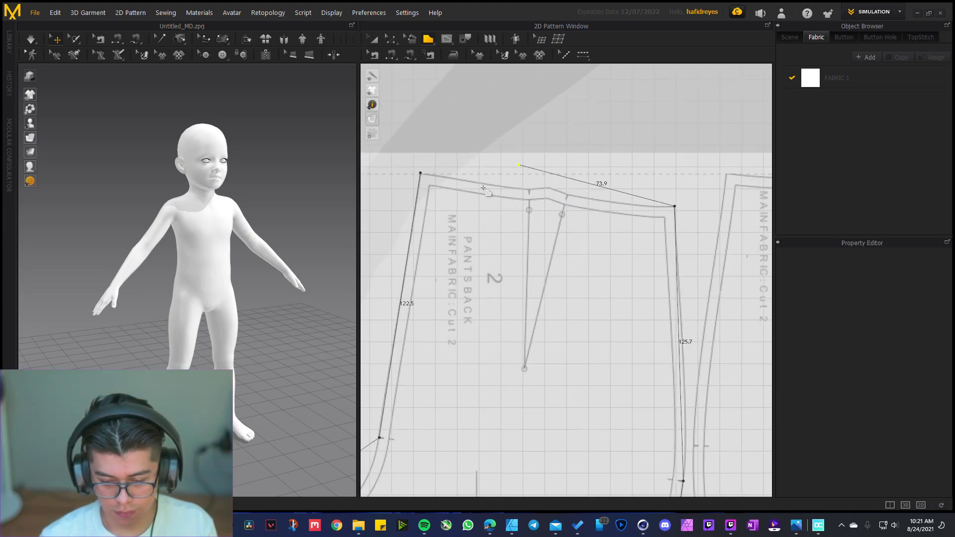
{"action": "left_click", "coordinate": [503, 280]}
{"action": "scroll", "coordinate": [527, 279], "scroll_direction": "down", "scroll_amount": 3}
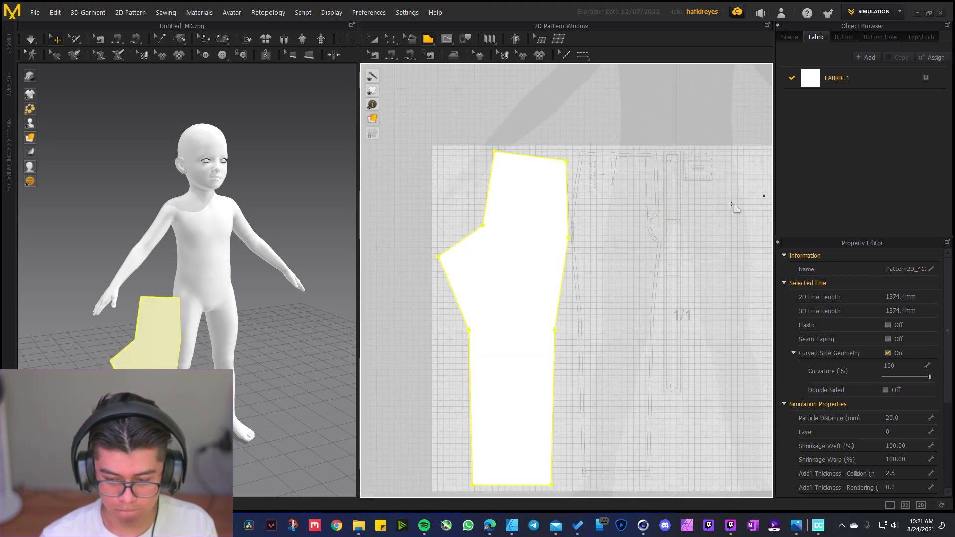
Rename the fabric as Pants
{"action": "double_click", "coordinate": [837, 79]}
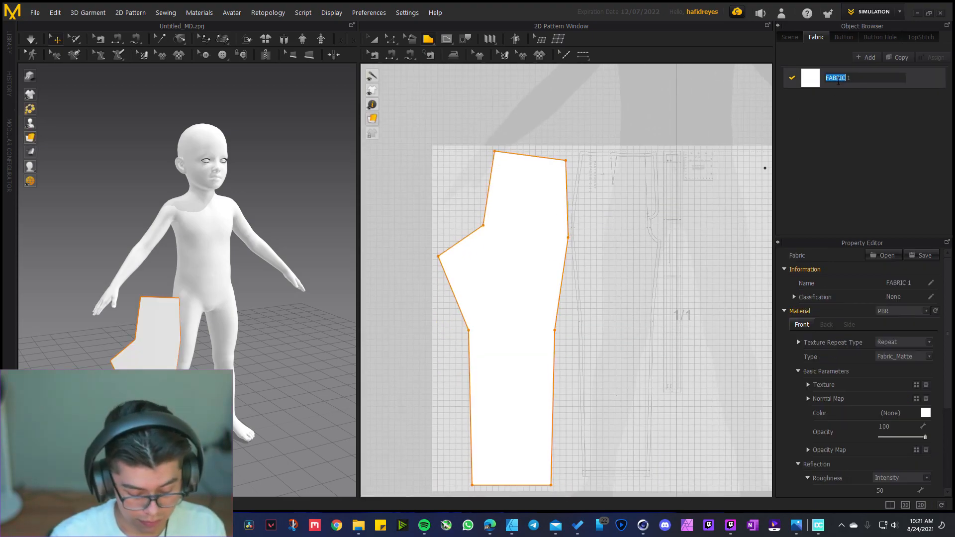
{"action": "type", "text": "Pants"}
{"action": "key", "text": "Return"}
Rename the fabric as Sweat and set its color to a dark red, about #692F2F
{"action": "double_click", "coordinate": [838, 79]}
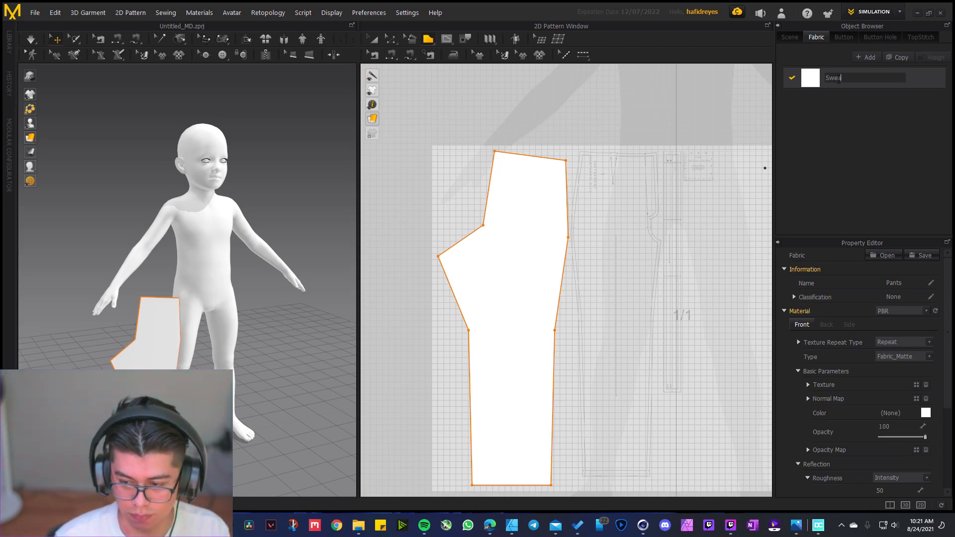
{"action": "key", "text": "Return"}
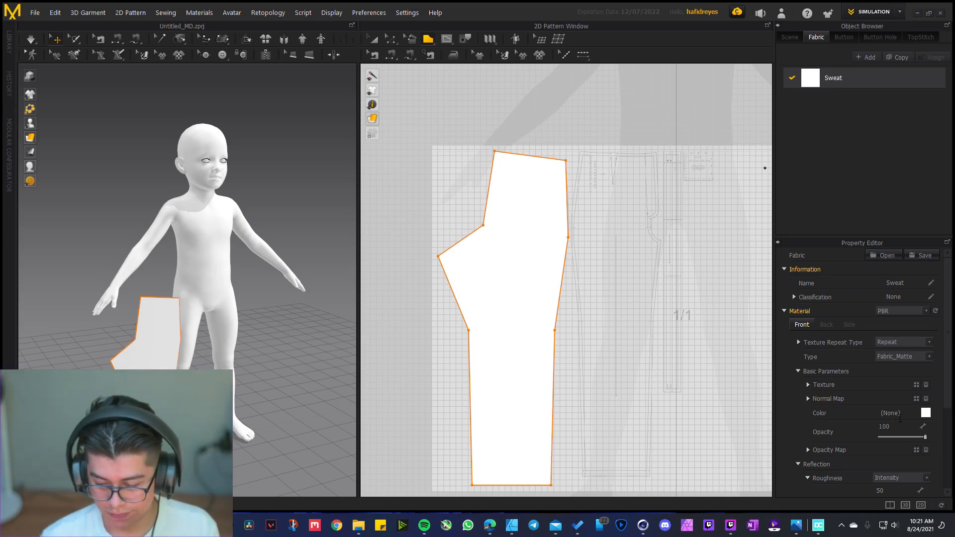
{"action": "left_click", "coordinate": [925, 413]}
{"action": "left_click_drag", "start_coordinate": [330, 144], "coordinate": [375, 133]}
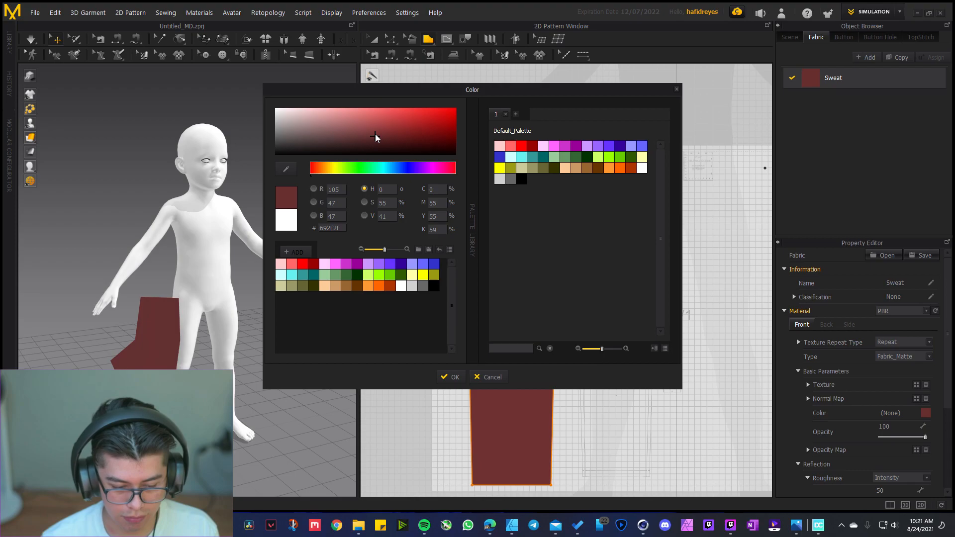
{"action": "left_click", "coordinate": [454, 377]}
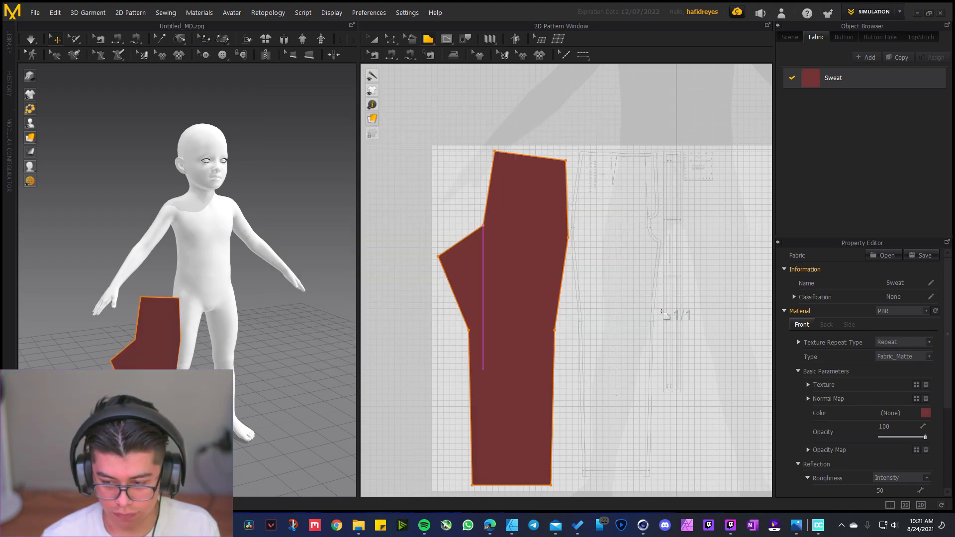
Set the Sweat fabric's opacity to 8 and bend the back piece's crotch edge to follow the outer template curve
{"action": "left_click_drag", "start_coordinate": [926, 437], "coordinate": [883, 437]}
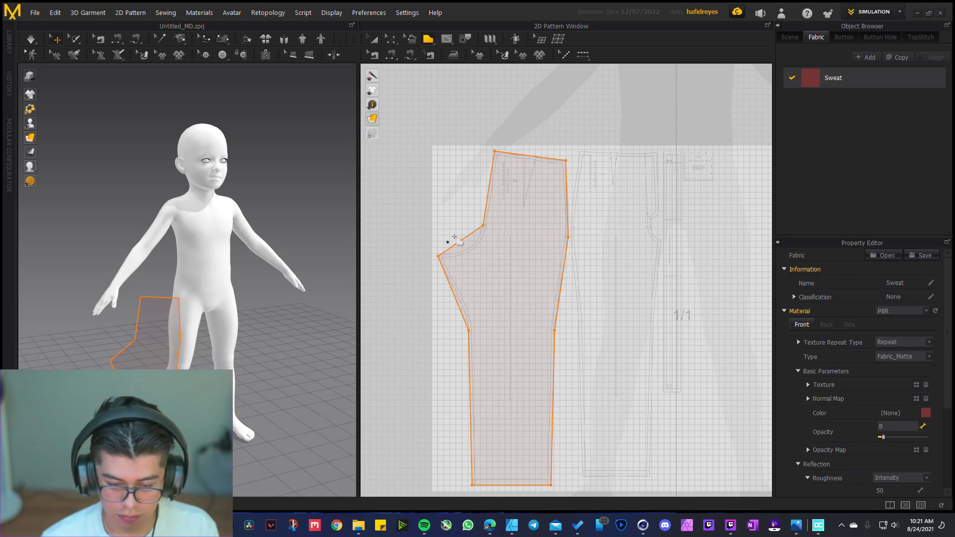
{"action": "scroll", "coordinate": [452, 239], "scroll_direction": "up", "scroll_amount": 5}
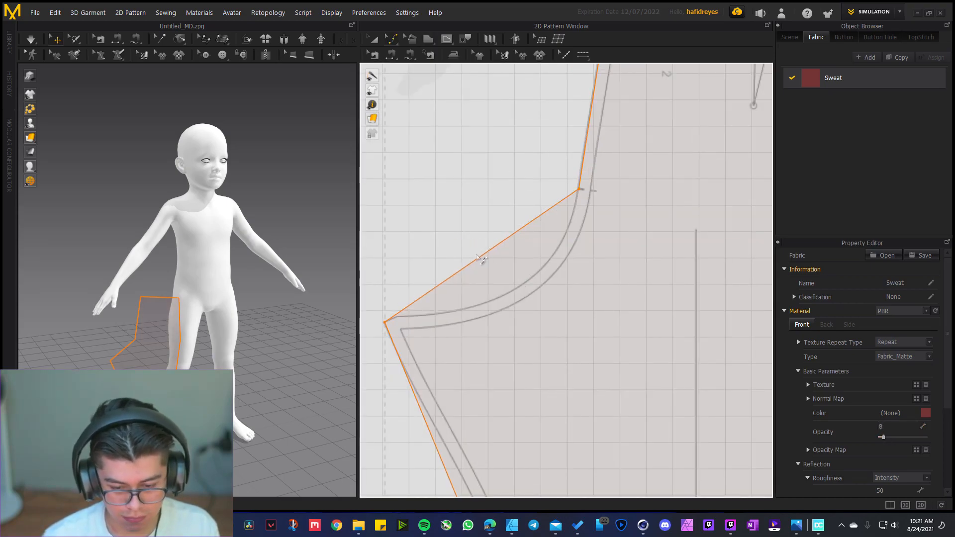
{"action": "left_click_drag", "start_coordinate": [492, 260], "coordinate": [527, 281]}
{"action": "scroll", "coordinate": [543, 323], "scroll_direction": "down", "scroll_amount": 5}
Curve the back piece's upper inseam edge and the outer seam edge between its two notches to match the template
{"action": "scroll", "coordinate": [454, 247], "scroll_direction": "up", "scroll_amount": 8}
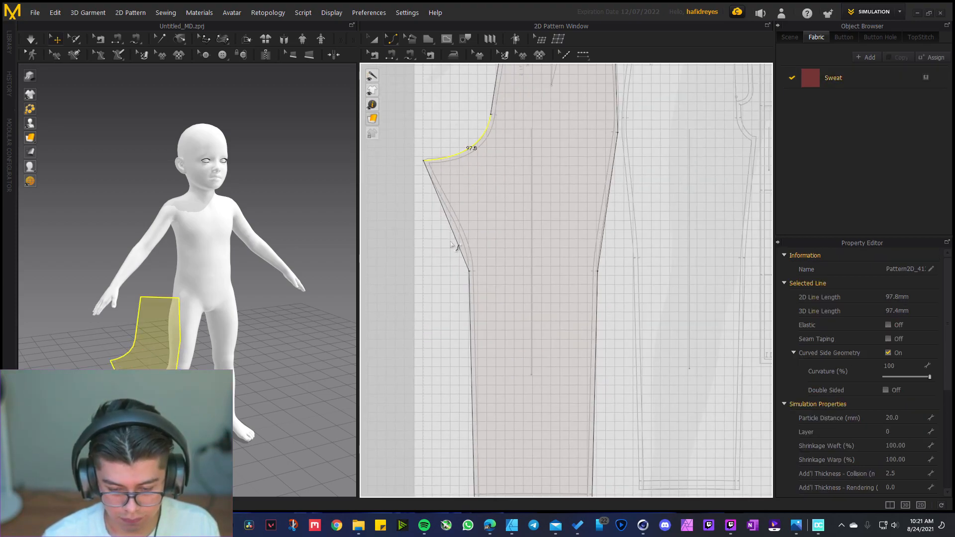
{"action": "left_click_drag", "start_coordinate": [497, 316], "coordinate": [537, 381]}
{"action": "scroll", "coordinate": [527, 336], "scroll_direction": "down", "scroll_amount": 5}
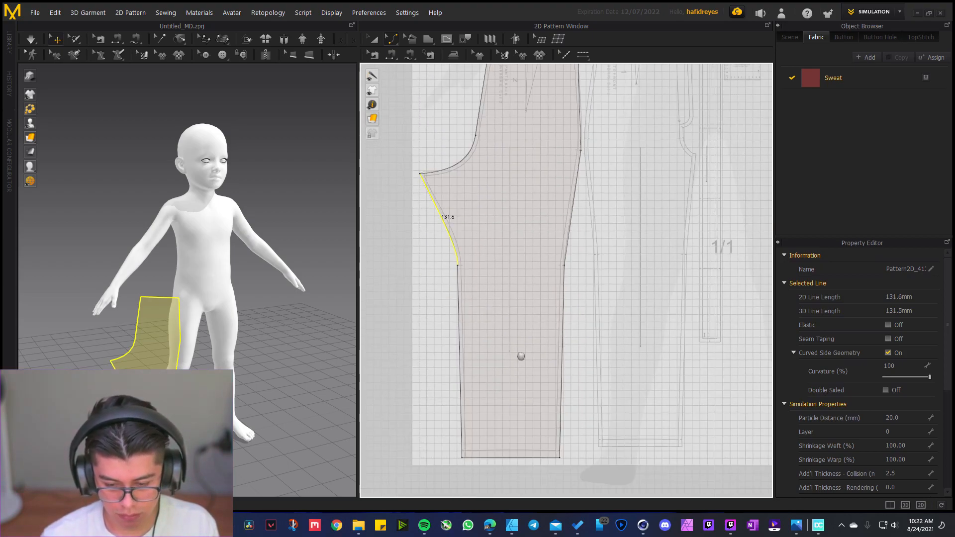
{"action": "scroll", "coordinate": [528, 326], "scroll_direction": "up", "scroll_amount": 8}
{"action": "left_click", "coordinate": [552, 359]}
{"action": "scroll", "coordinate": [552, 359], "scroll_direction": "down", "scroll_amount": 5}
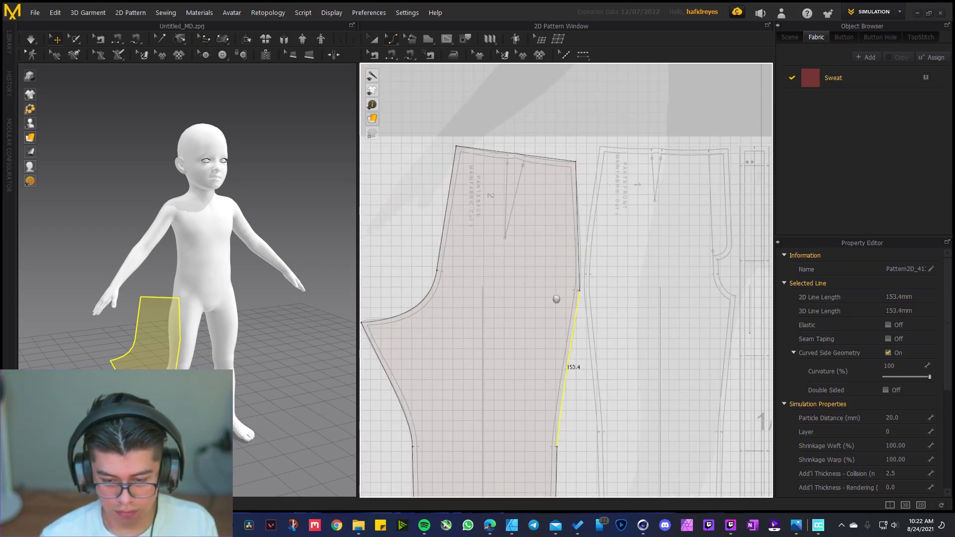
Create a linked symmetric copy of the back pants piece and place it on the crotch side, about 243 mm from the original
{"action": "scroll", "coordinate": [552, 234], "scroll_direction": "down", "scroll_amount": 5}
{"action": "key", "text": "a"}
{"action": "left_click", "coordinate": [518, 216]}
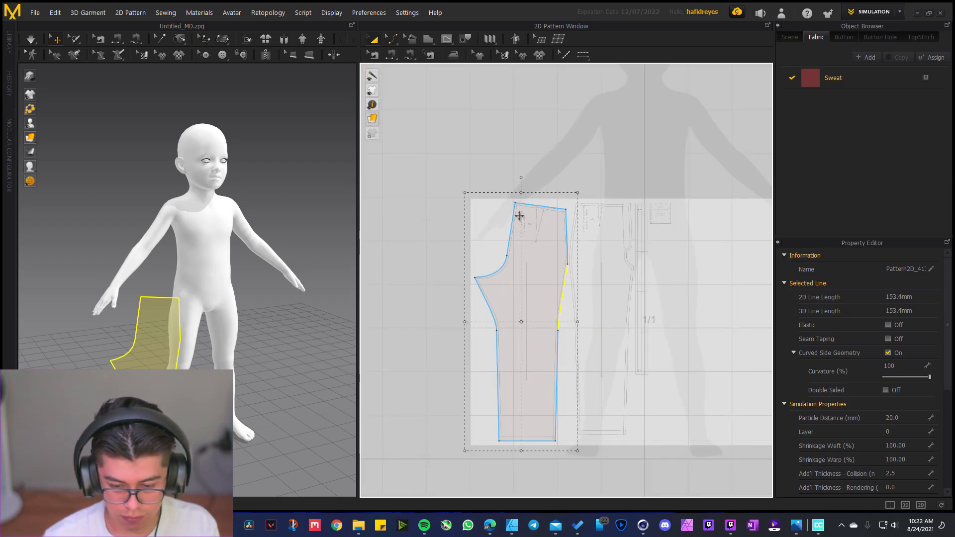
{"action": "scroll", "coordinate": [519, 216], "scroll_direction": "up", "scroll_amount": 8}
{"action": "scroll", "coordinate": [559, 273], "scroll_direction": "down", "scroll_amount": 2}
{"action": "scroll", "coordinate": [627, 298], "scroll_direction": "down", "scroll_amount": 1}
{"action": "scroll", "coordinate": [628, 299], "scroll_direction": "down", "scroll_amount": 8}
{"action": "middle_click_drag", "start_coordinate": [638, 333], "coordinate": [601, 252]}
{"action": "left_click", "coordinate": [546, 232]}
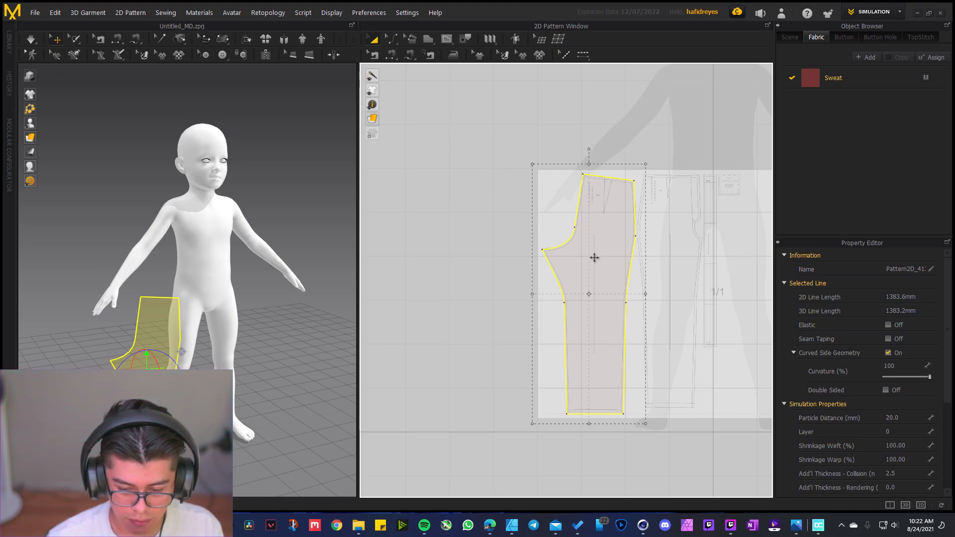
{"action": "key", "text": "ctrl+d"}
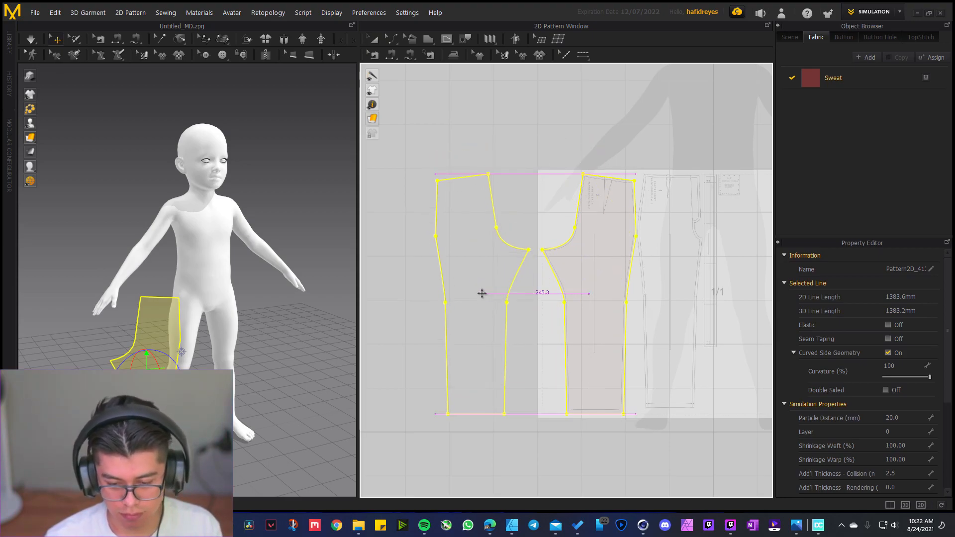
{"action": "left_click", "coordinate": [484, 292]}
{"action": "scroll", "coordinate": [489, 290], "scroll_direction": "down", "scroll_amount": 3}
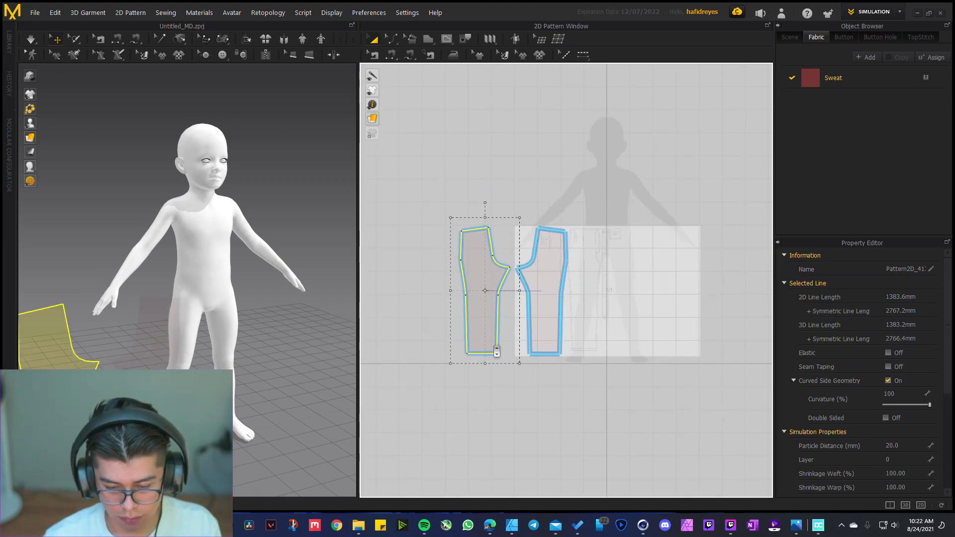
{"action": "scroll", "coordinate": [496, 351], "scroll_direction": "up", "scroll_amount": 2}
{"action": "left_click_drag", "start_coordinate": [420, 139], "coordinate": [646, 412]}
{"action": "left_click_drag", "start_coordinate": [559, 305], "coordinate": [503, 303]}
{"action": "key", "text": "ctrl+z"}
Move both back pants pieces together sideways until they are clear of the template image, and deselect them
{"action": "left_click_drag", "start_coordinate": [390, 127], "coordinate": [618, 385]}
{"action": "left_click_drag", "start_coordinate": [578, 296], "coordinate": [487, 302]}
{"action": "left_click", "coordinate": [600, 404]}
{"action": "middle_click_drag", "start_coordinate": [639, 266], "coordinate": [558, 255]}
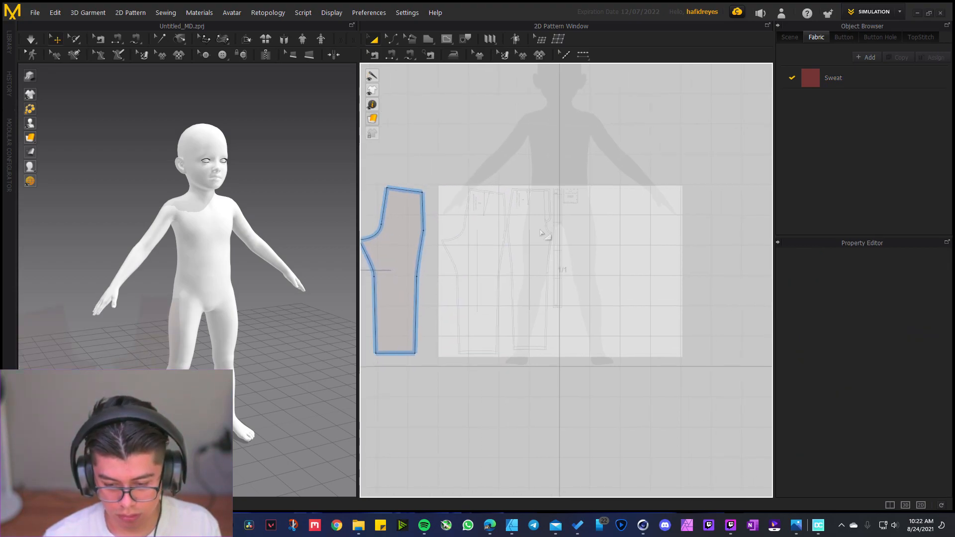
Start a polygon at the front pants template's outer waist corner and place its next point at the upper outer-seam notch
{"action": "scroll", "coordinate": [505, 193], "scroll_direction": "up", "scroll_amount": 6}
{"action": "middle_click_drag", "start_coordinate": [471, 132], "coordinate": [501, 197]}
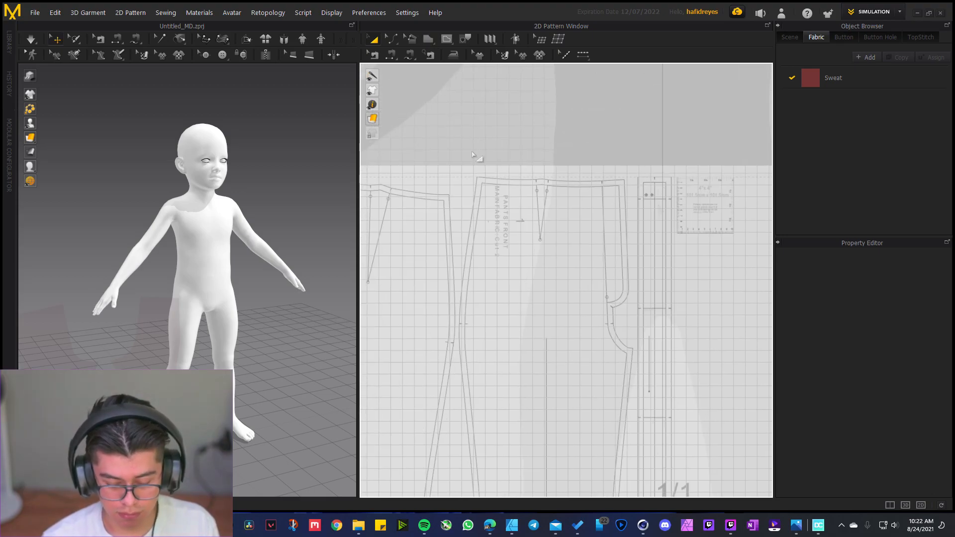
{"action": "key", "text": "h"}
{"action": "scroll", "coordinate": [478, 176], "scroll_direction": "up", "scroll_amount": 4}
{"action": "left_click", "coordinate": [455, 167]}
{"action": "scroll", "coordinate": [457, 251], "scroll_direction": "down", "scroll_amount": 4}
{"action": "scroll", "coordinate": [472, 239], "scroll_direction": "up", "scroll_amount": 6}
{"action": "left_click", "coordinate": [473, 228]}
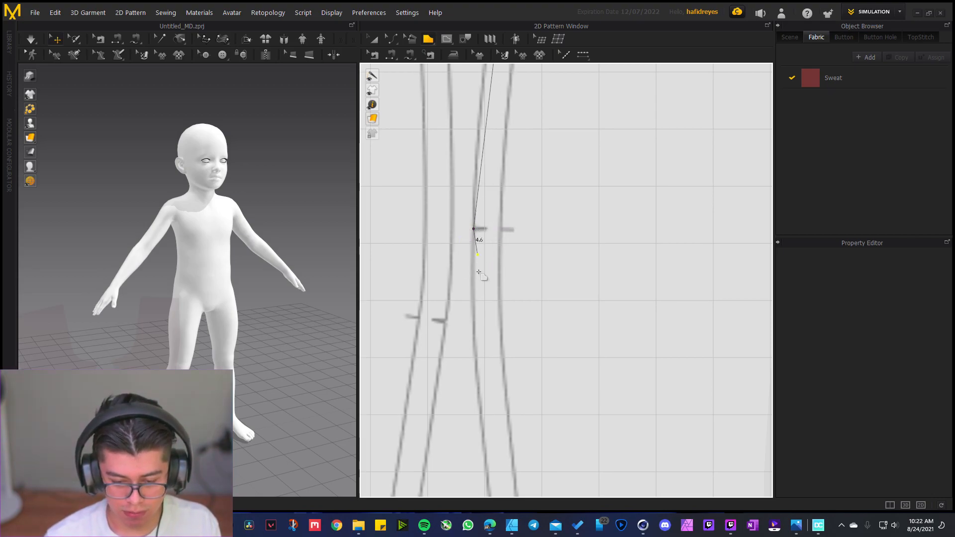
Extend the front polygon through the knee notch to the outer hem corner and across the hem to the inseam corner
{"action": "scroll", "coordinate": [479, 272], "scroll_direction": "down", "scroll_amount": 3}
{"action": "scroll", "coordinate": [492, 368], "scroll_direction": "up", "scroll_amount": 5}
{"action": "left_click", "coordinate": [507, 341]}
{"action": "scroll", "coordinate": [550, 395], "scroll_direction": "down", "scroll_amount": 3}
{"action": "scroll", "coordinate": [464, 370], "scroll_direction": "up", "scroll_amount": 5}
{"action": "left_click", "coordinate": [462, 370]}
{"action": "scroll", "coordinate": [423, 359], "scroll_direction": "down", "scroll_amount": 4}
{"action": "scroll", "coordinate": [498, 375], "scroll_direction": "up", "scroll_amount": 2}
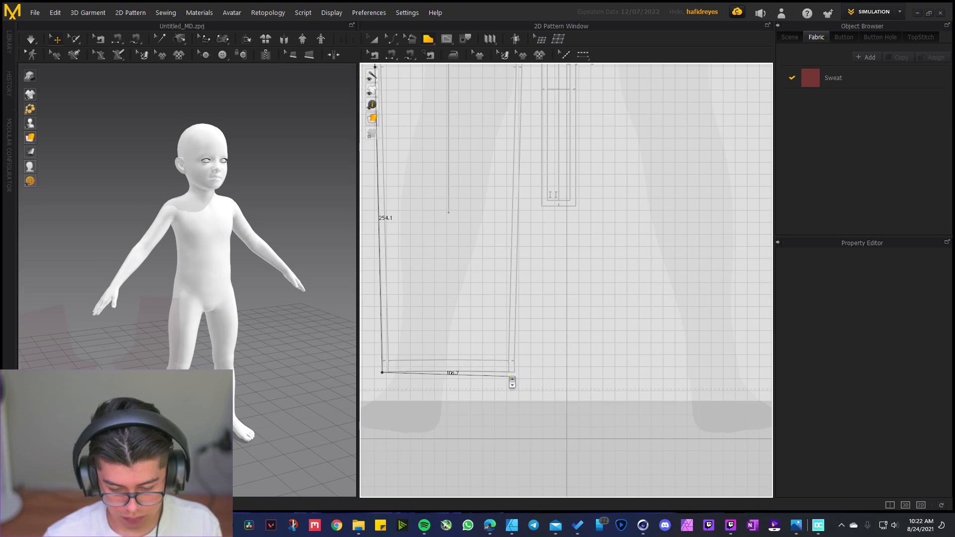
{"action": "scroll", "coordinate": [511, 376], "scroll_direction": "up", "scroll_amount": 5}
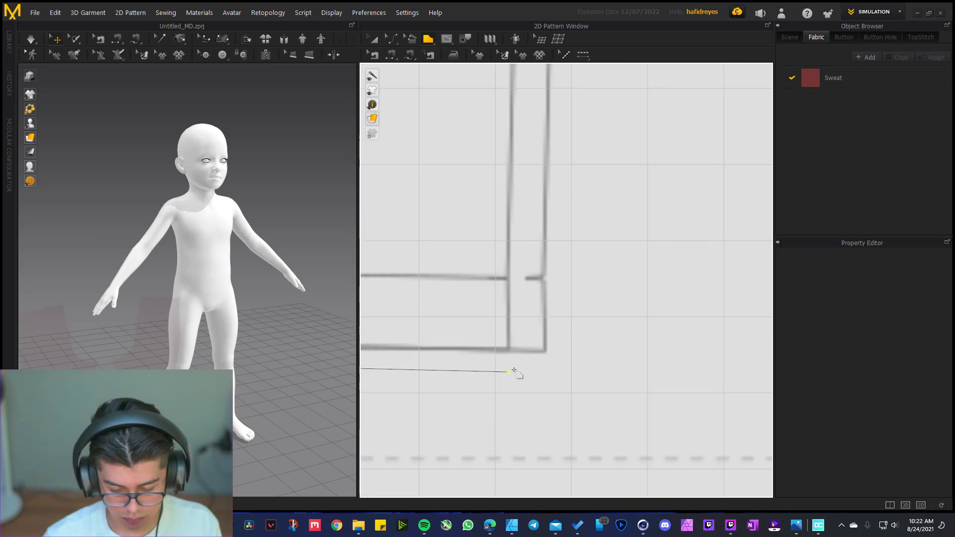
{"action": "left_click", "coordinate": [547, 353]}
{"action": "scroll", "coordinate": [548, 356], "scroll_direction": "down", "scroll_amount": 5}
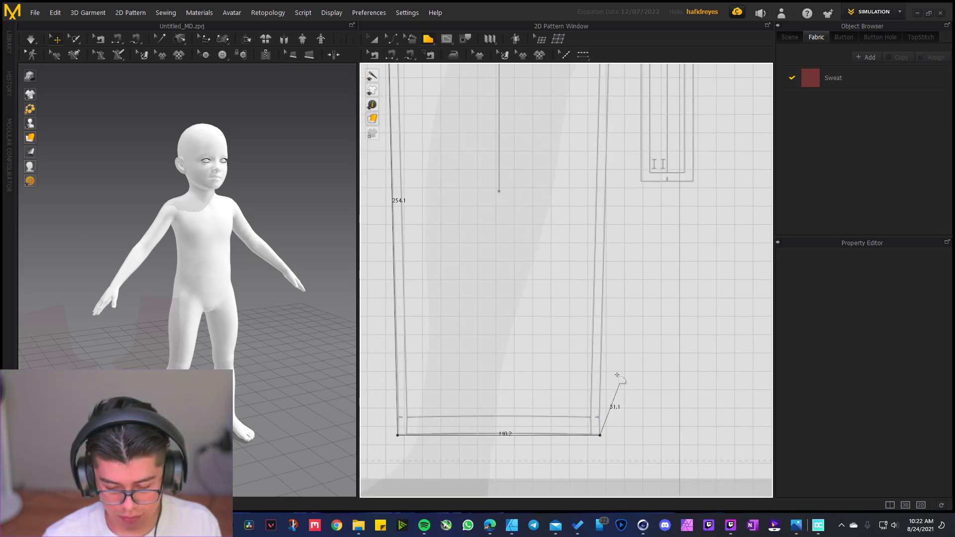
Trace the front inseam from the hem through its notch up to the crotch point
{"action": "scroll", "coordinate": [601, 343], "scroll_direction": "up", "scroll_amount": 5}
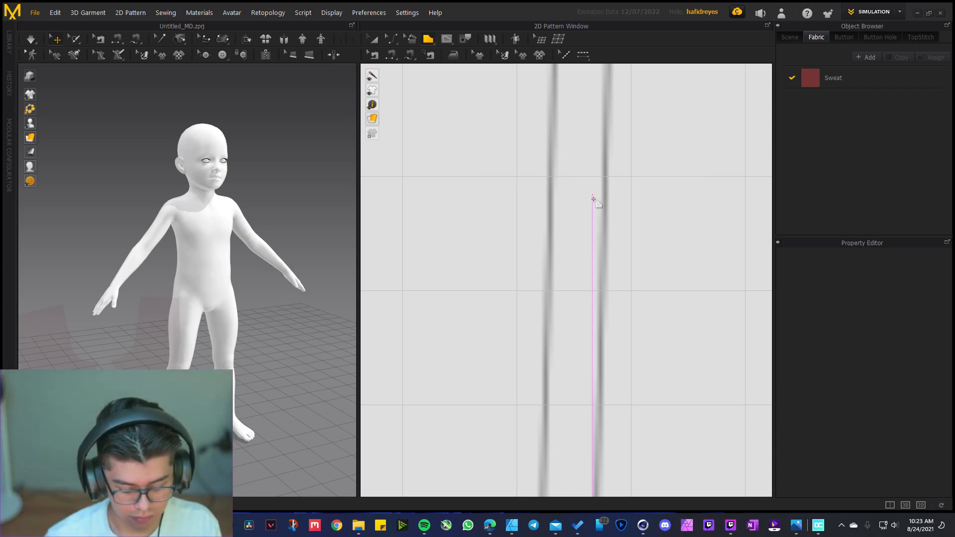
{"action": "scroll", "coordinate": [591, 186], "scroll_direction": "down", "scroll_amount": 5}
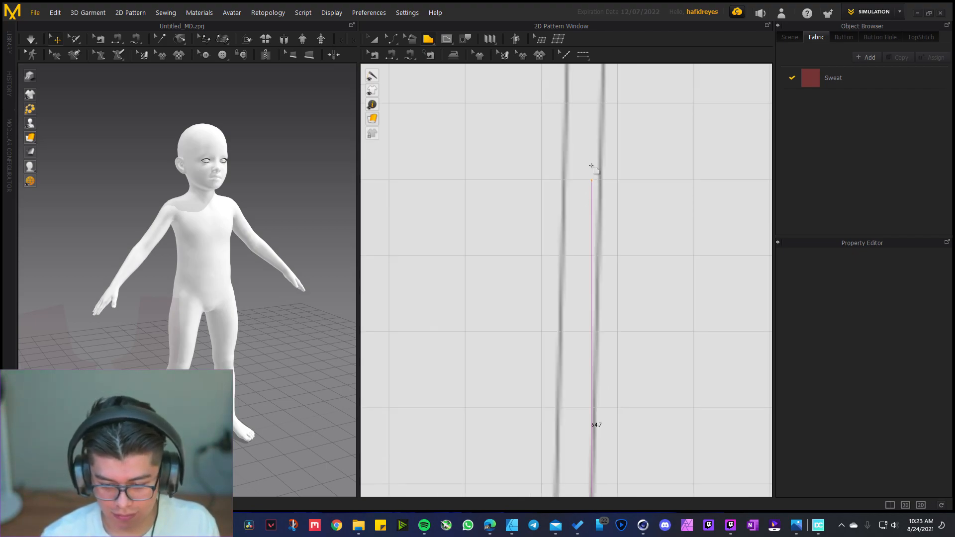
{"action": "scroll", "coordinate": [580, 189], "scroll_direction": "down", "scroll_amount": 5}
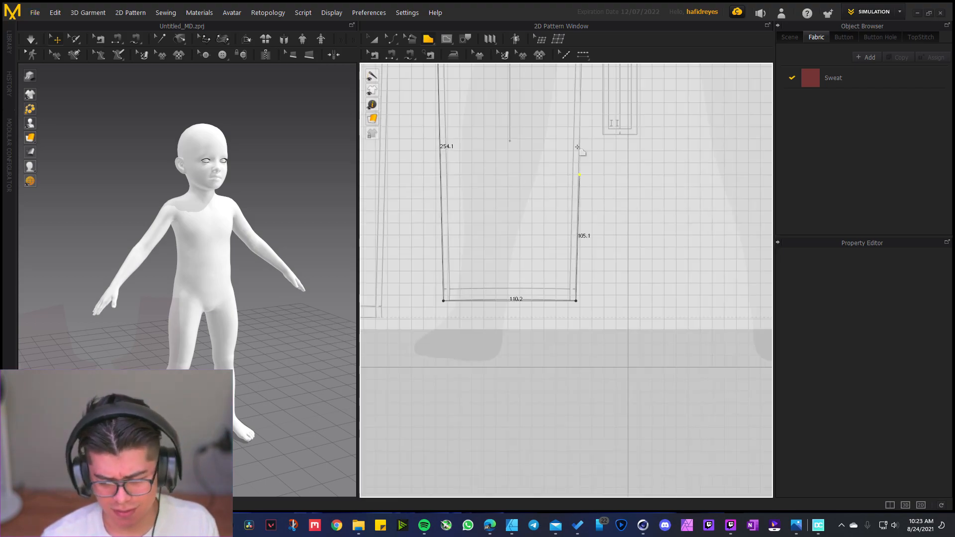
{"action": "scroll", "coordinate": [552, 179], "scroll_direction": "up", "scroll_amount": 7}
{"action": "scroll", "coordinate": [557, 170], "scroll_direction": "up", "scroll_amount": 4}
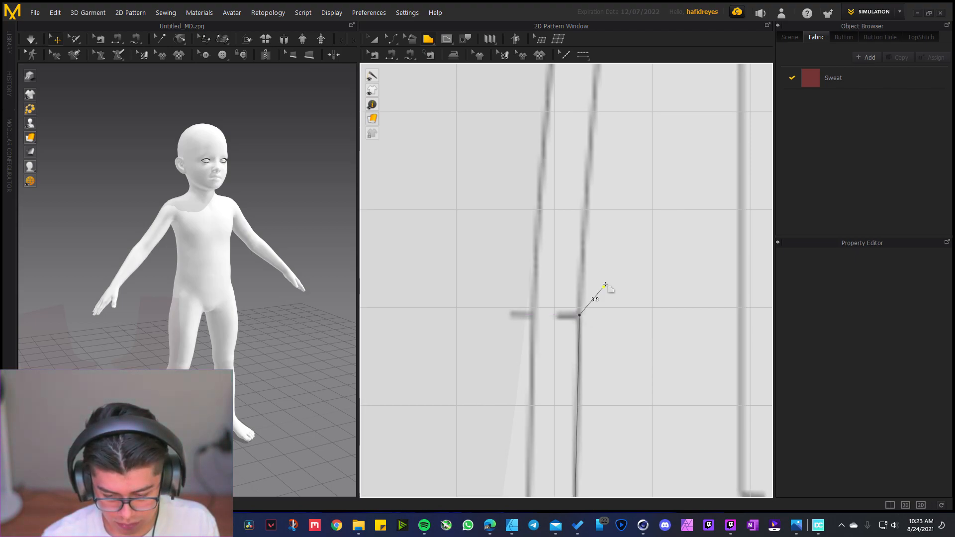
{"action": "scroll", "coordinate": [605, 285], "scroll_direction": "down", "scroll_amount": 3}
{"action": "middle_click_drag", "start_coordinate": [625, 128], "coordinate": [559, 416]}
{"action": "scroll", "coordinate": [562, 214], "scroll_direction": "up", "scroll_amount": 5}
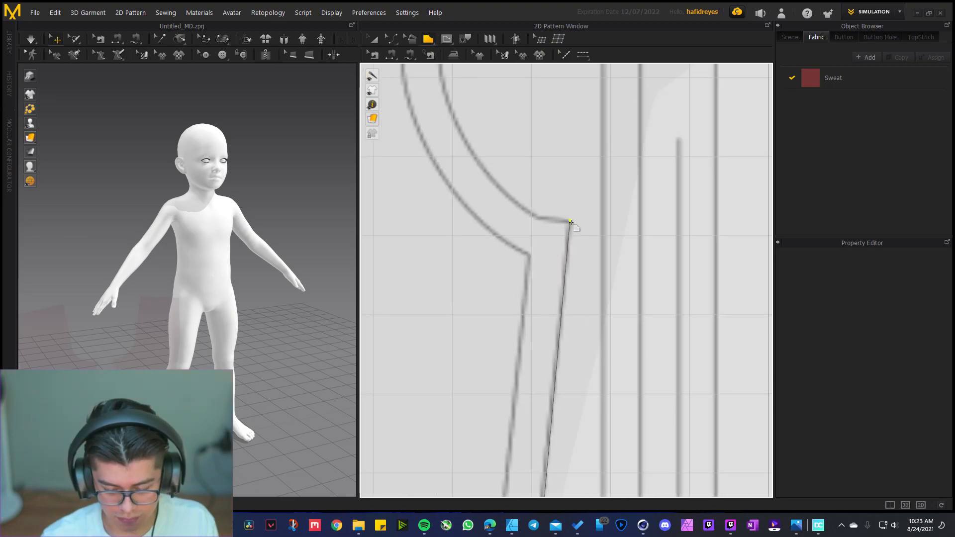
{"action": "left_click", "coordinate": [571, 221]}
{"action": "scroll", "coordinate": [571, 221], "scroll_direction": "down", "scroll_amount": 4}
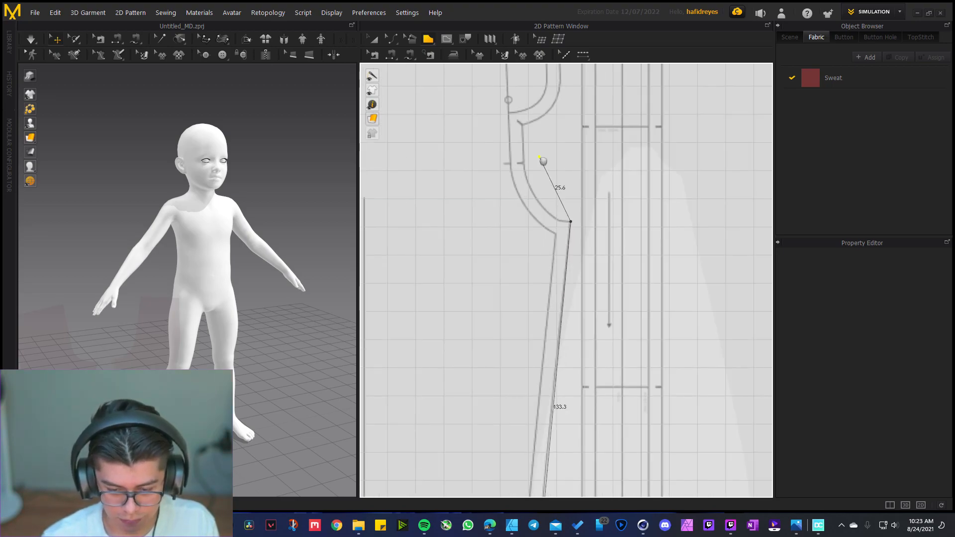
Continue the front polygon through the crotch notch and the fly's inner corner to the end of the fly curve
{"action": "middle_click_drag", "start_coordinate": [534, 161], "coordinate": [580, 272]}
{"action": "scroll", "coordinate": [580, 272], "scroll_direction": "up", "scroll_amount": 5}
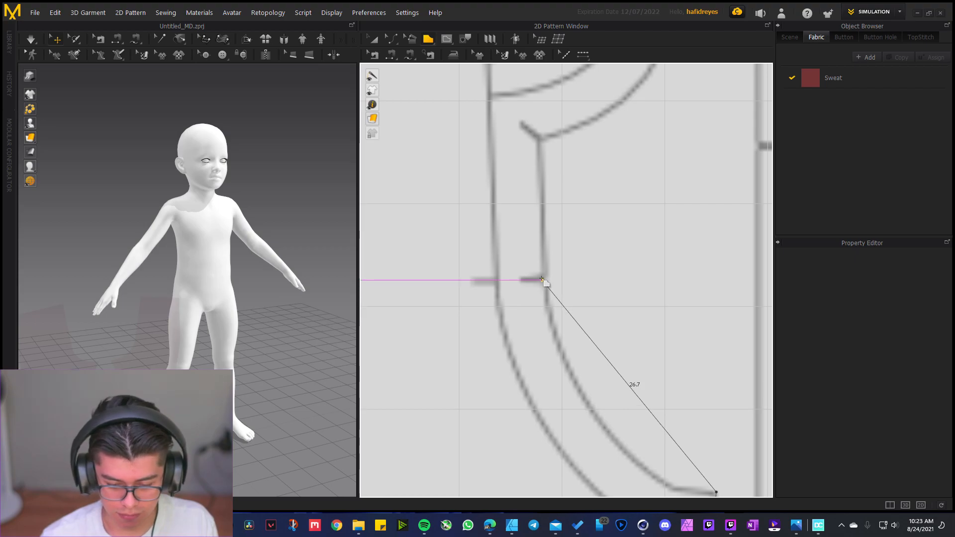
{"action": "left_click", "coordinate": [543, 280]}
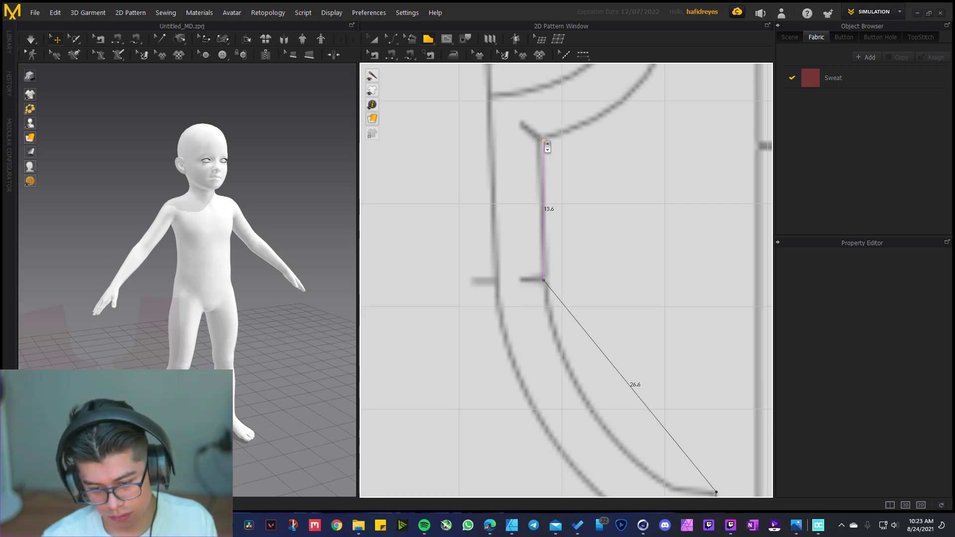
{"action": "left_click", "coordinate": [543, 142]}
{"action": "scroll", "coordinate": [544, 141], "scroll_direction": "down", "scroll_amount": 3}
{"action": "middle_click_drag", "start_coordinate": [527, 114], "coordinate": [556, 313]}
{"action": "scroll", "coordinate": [596, 288], "scroll_direction": "up", "scroll_amount": 5}
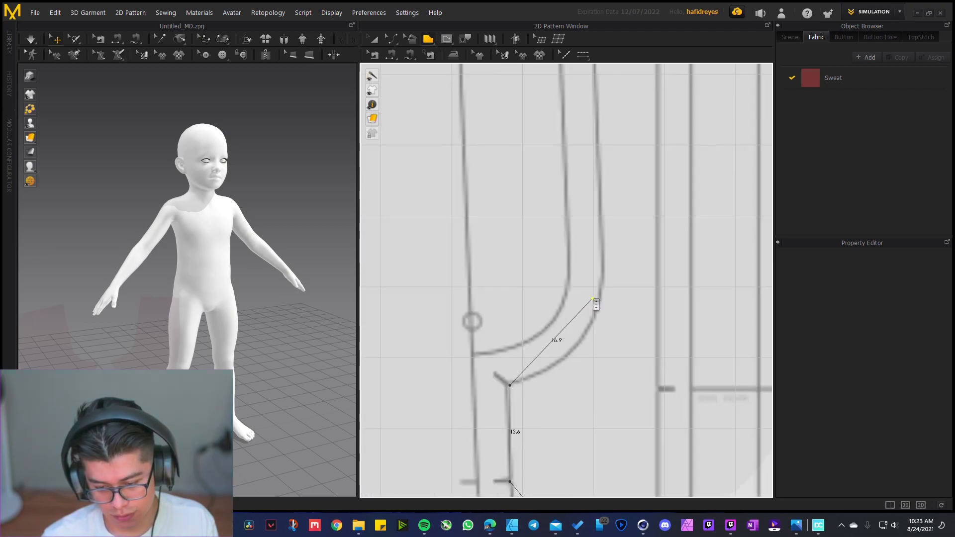
{"action": "left_click", "coordinate": [607, 268]}
{"action": "scroll", "coordinate": [607, 267], "scroll_direction": "down", "scroll_amount": 6}
{"action": "middle_click_drag", "start_coordinate": [587, 223], "coordinate": [628, 448]}
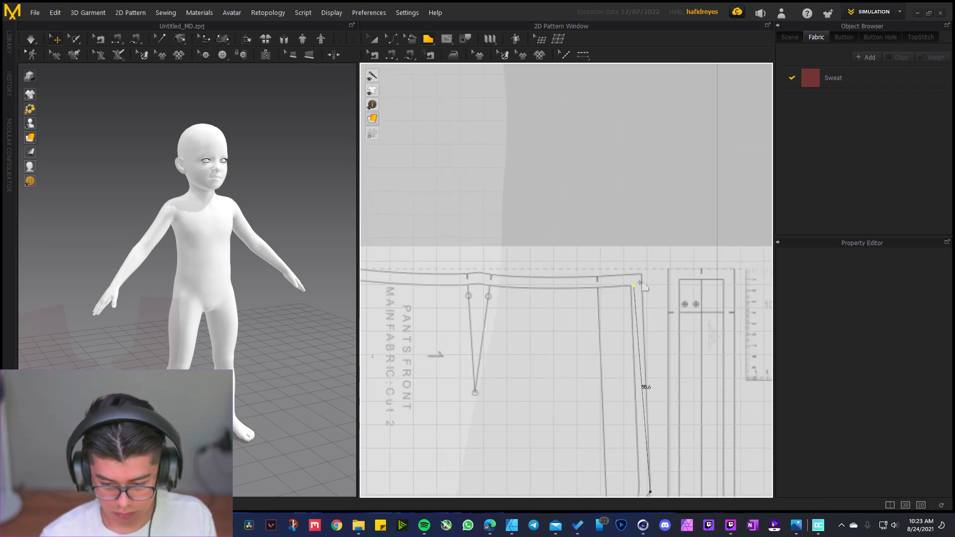
Place the waist corner above the fly, discard the unfinished front polygon and undo the last change
{"action": "scroll", "coordinate": [633, 287], "scroll_direction": "up", "scroll_amount": 5}
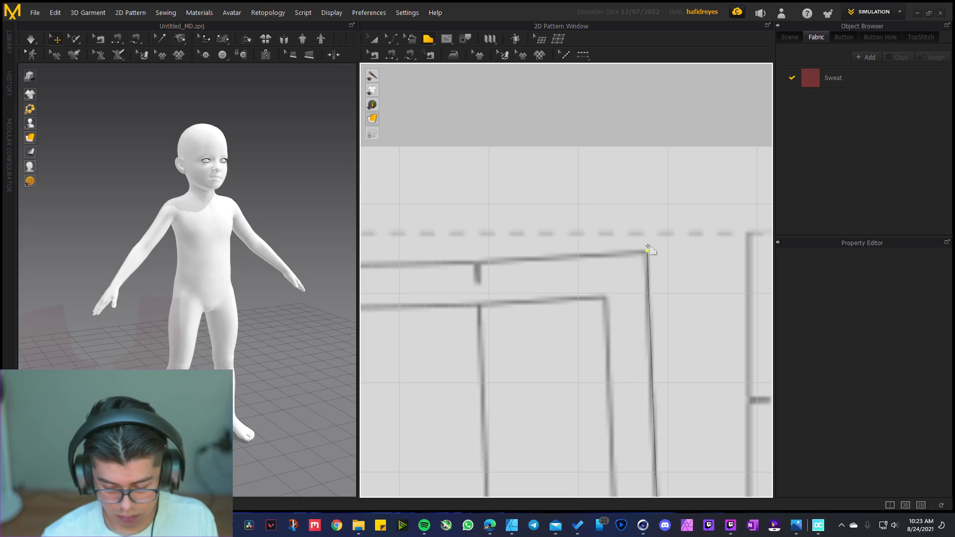
{"action": "scroll", "coordinate": [637, 261], "scroll_direction": "down", "scroll_amount": 4}
{"action": "middle_click_drag", "start_coordinate": [503, 272], "coordinate": [557, 294]}
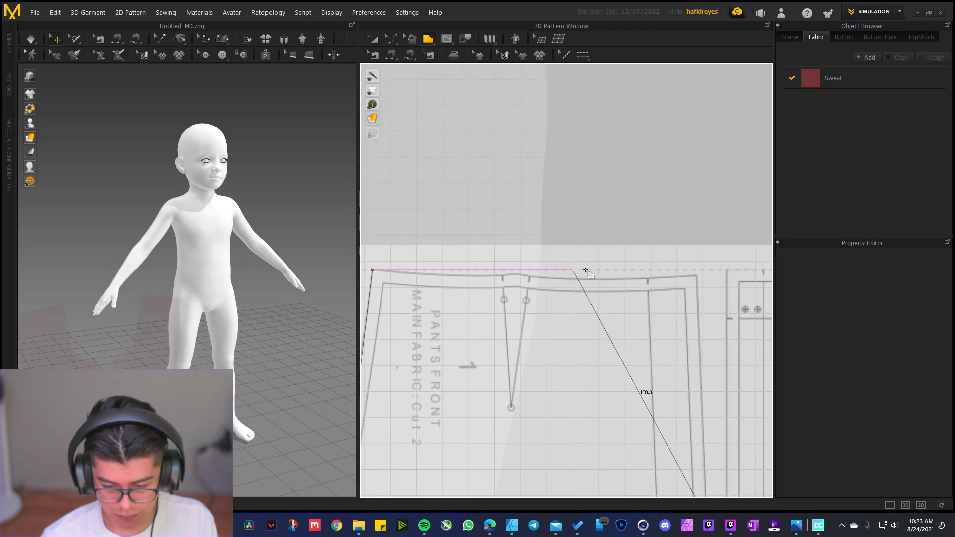
{"action": "left_click", "coordinate": [696, 270]}
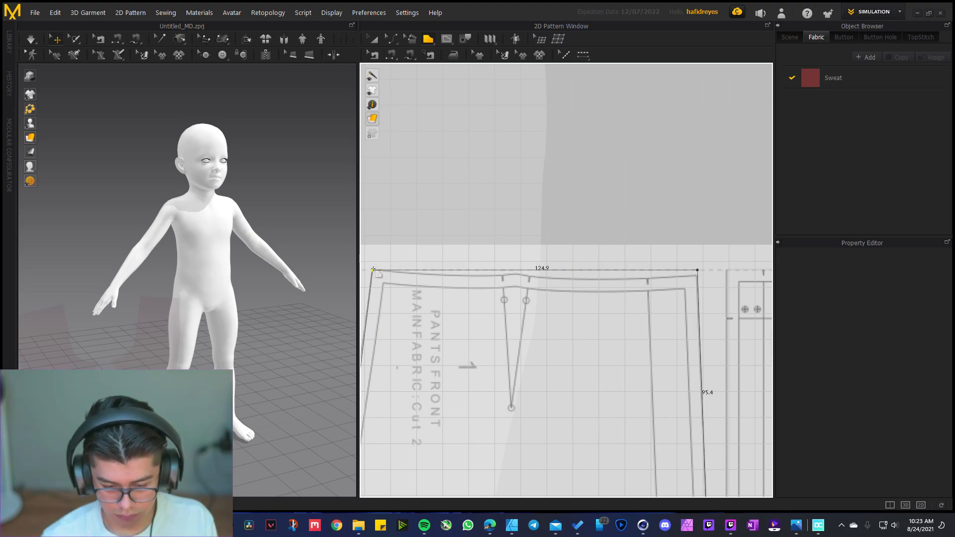
{"action": "key", "text": "Escape"}
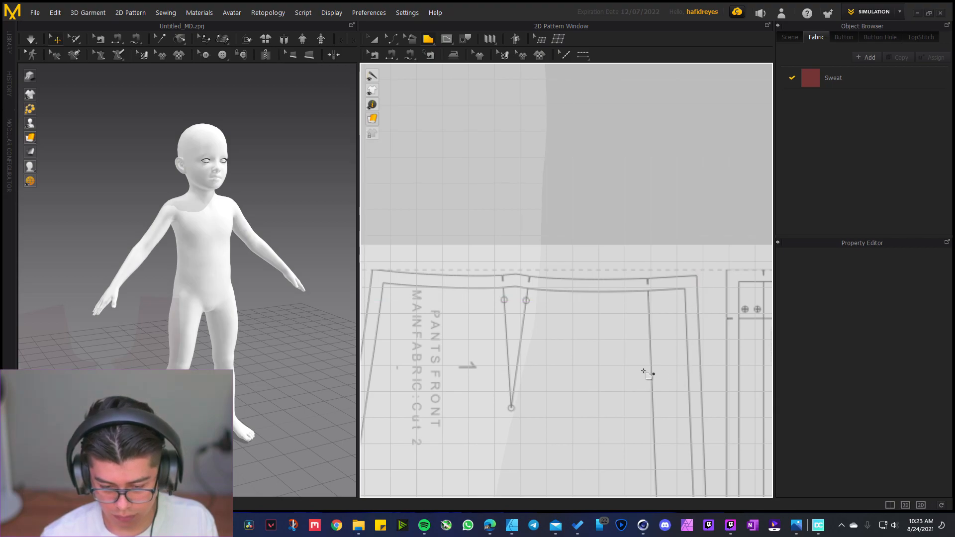
{"action": "scroll", "coordinate": [630, 379], "scroll_direction": "down", "scroll_amount": 5}
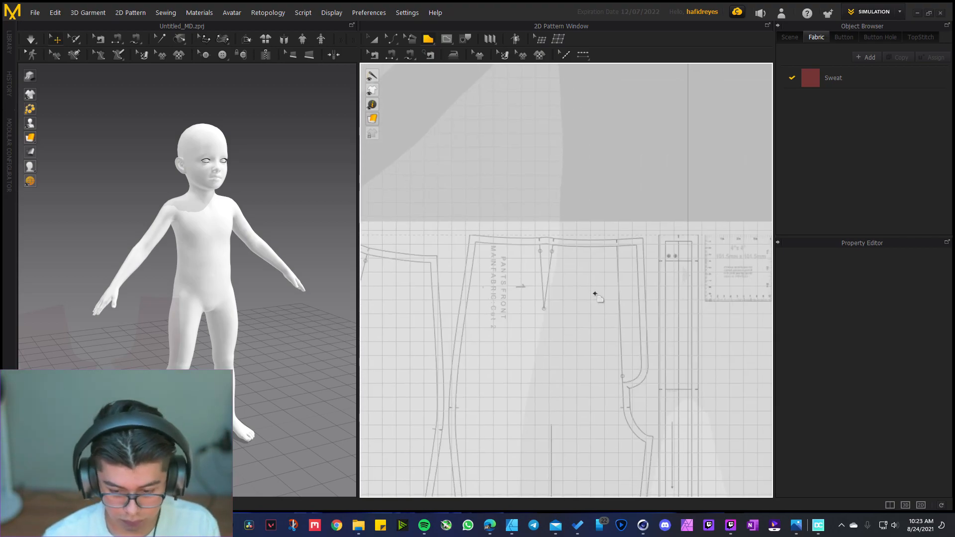
{"action": "key", "text": "ctrl+z"}
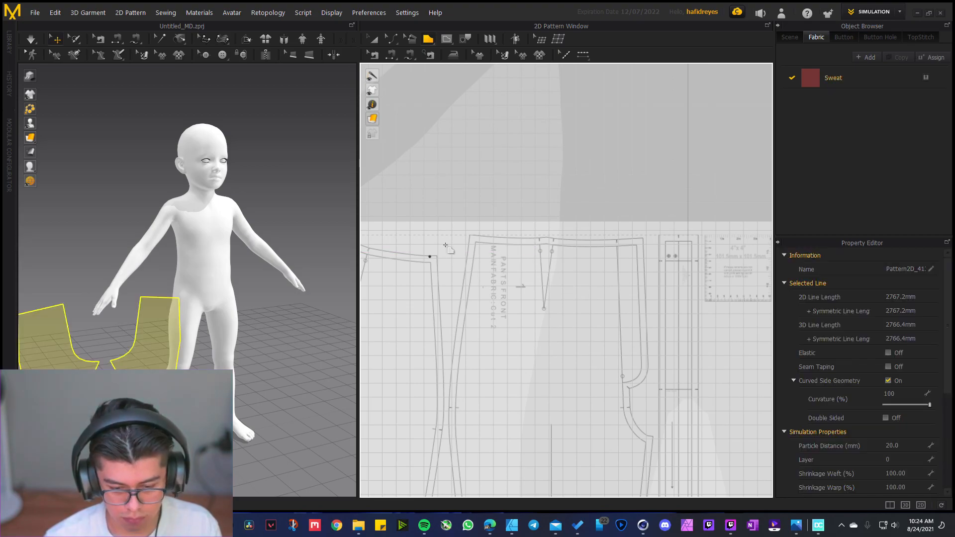
Trace the pants front's outer side seam from the waist corner through the hip notch, about 125 mm, and on to the knee notch, about 154 mm
{"action": "scroll", "coordinate": [470, 235], "scroll_direction": "up", "scroll_amount": 6}
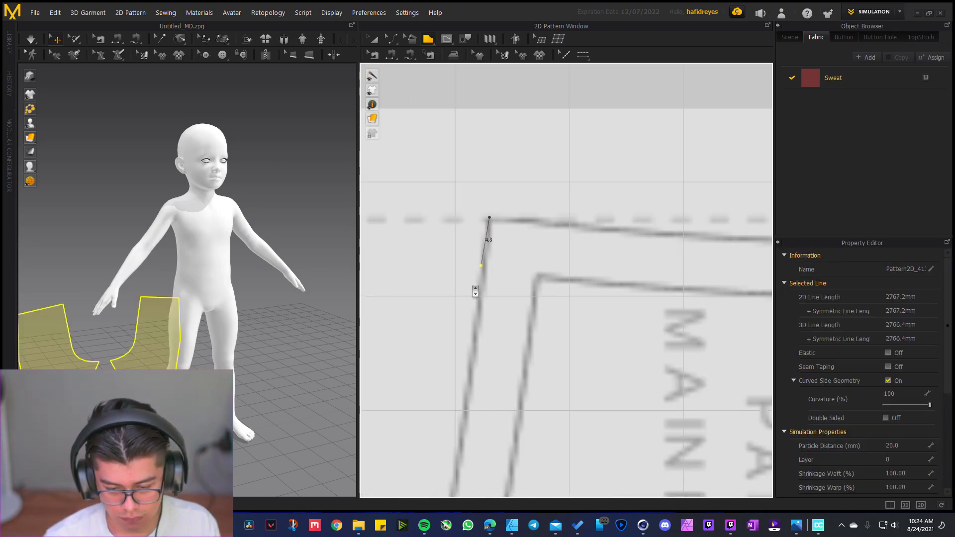
{"action": "scroll", "coordinate": [475, 290], "scroll_direction": "down", "scroll_amount": 5}
{"action": "scroll", "coordinate": [546, 253], "scroll_direction": "up", "scroll_amount": 6}
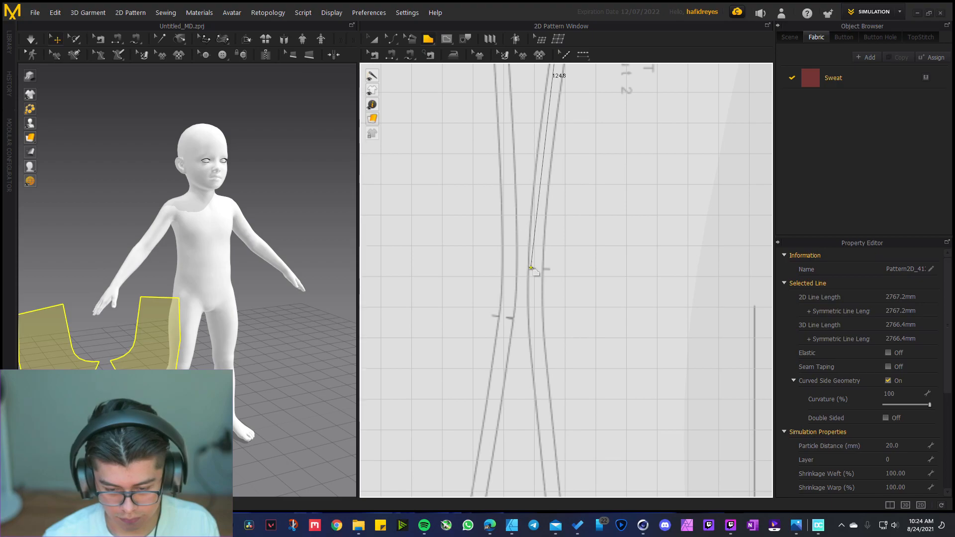
{"action": "scroll", "coordinate": [529, 269], "scroll_direction": "down", "scroll_amount": 5}
{"action": "scroll", "coordinate": [548, 160], "scroll_direction": "up", "scroll_amount": 6}
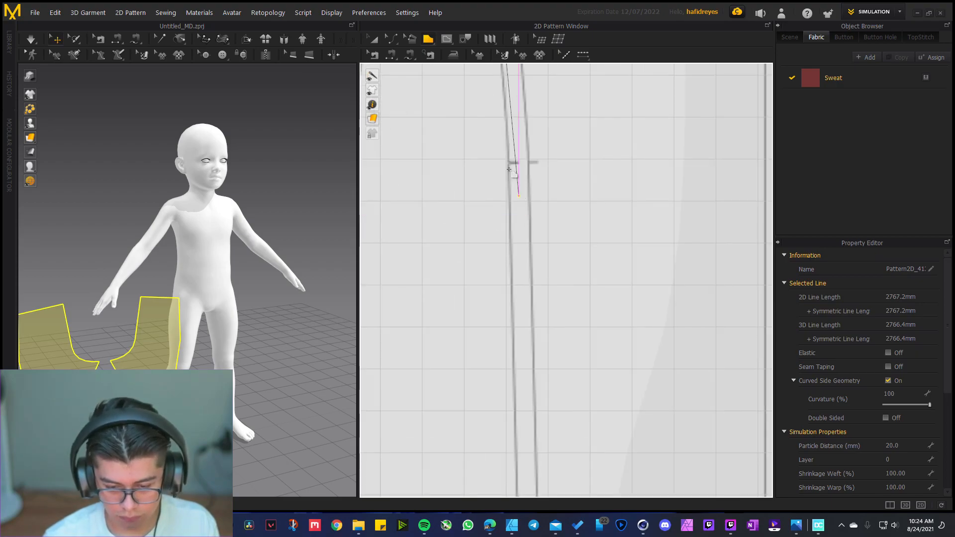
{"action": "scroll", "coordinate": [527, 248], "scroll_direction": "down", "scroll_amount": 5}
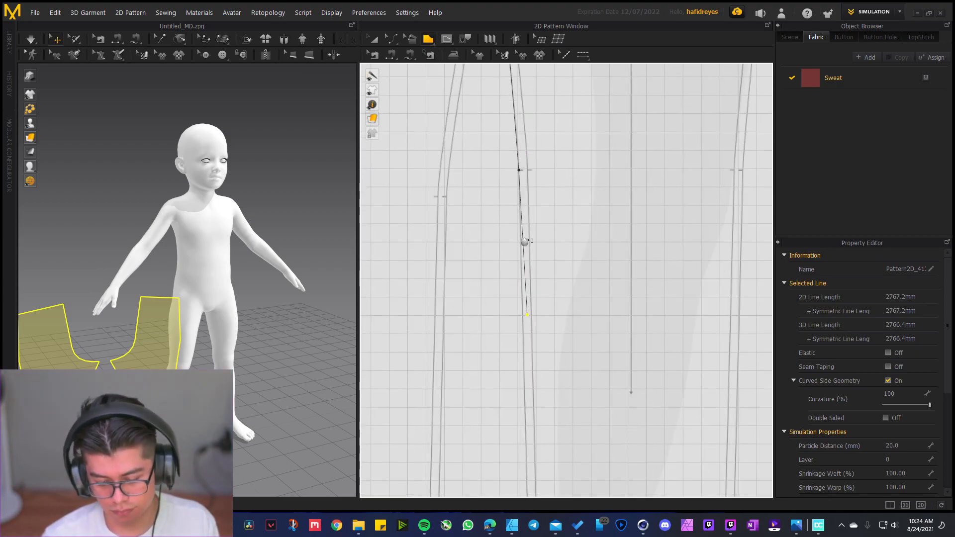
Extend the front polygon down to the outer hem corner and about 110 mm across the hem to the inseam corner
{"action": "scroll", "coordinate": [471, 358], "scroll_direction": "up", "scroll_amount": 6}
{"action": "left_click", "coordinate": [449, 411]}
{"action": "scroll", "coordinate": [455, 408], "scroll_direction": "down", "scroll_amount": 5}
{"action": "middle_click_drag", "start_coordinate": [693, 407], "coordinate": [521, 386]}
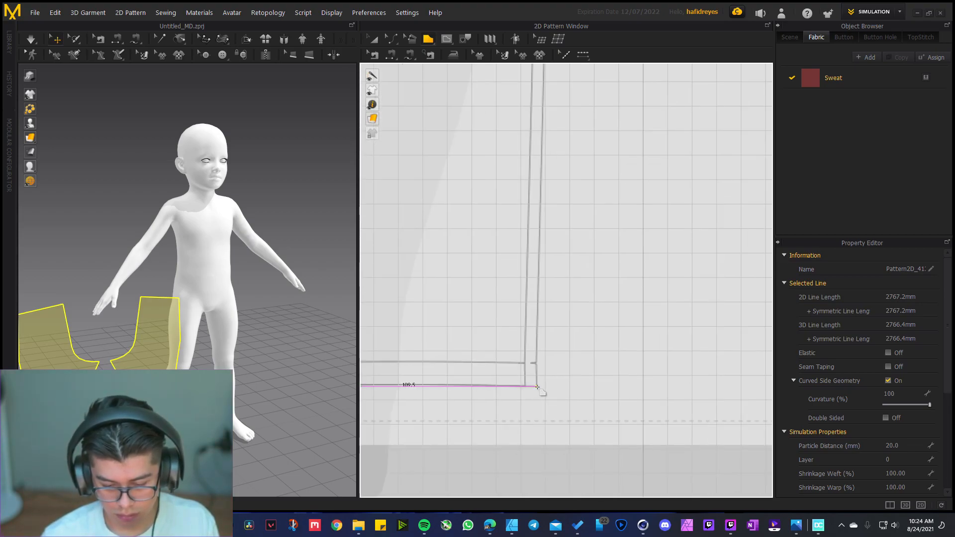
Trace the front inseam from the hem through its knee notch and about 133 mm up to the crotch point
{"action": "scroll", "coordinate": [532, 277], "scroll_direction": "down", "scroll_amount": 5}
{"action": "scroll", "coordinate": [522, 209], "scroll_direction": "up", "scroll_amount": 6}
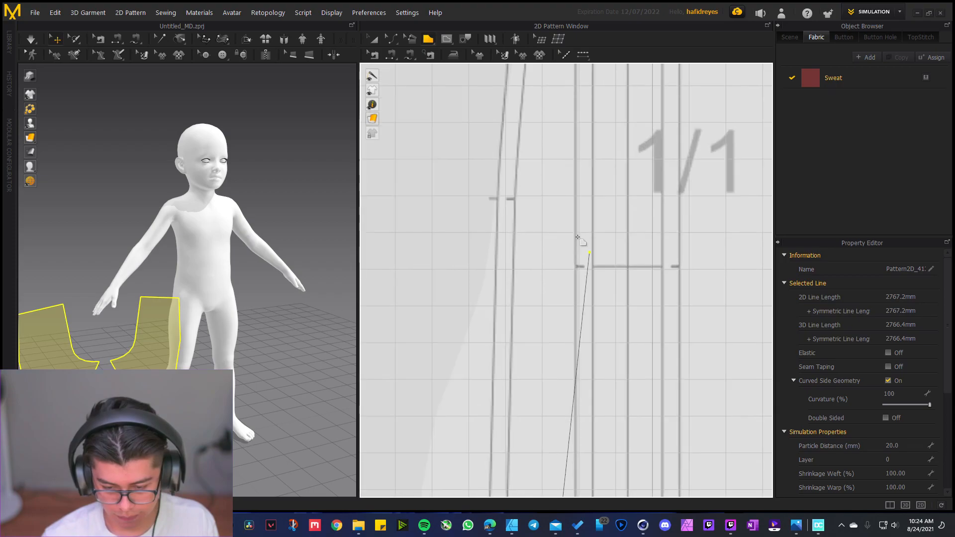
{"action": "scroll", "coordinate": [498, 168], "scroll_direction": "down", "scroll_amount": 4}
{"action": "scroll", "coordinate": [614, 230], "scroll_direction": "up", "scroll_amount": 6}
{"action": "left_click", "coordinate": [626, 209]}
{"action": "scroll", "coordinate": [616, 214], "scroll_direction": "up", "scroll_amount": 5}
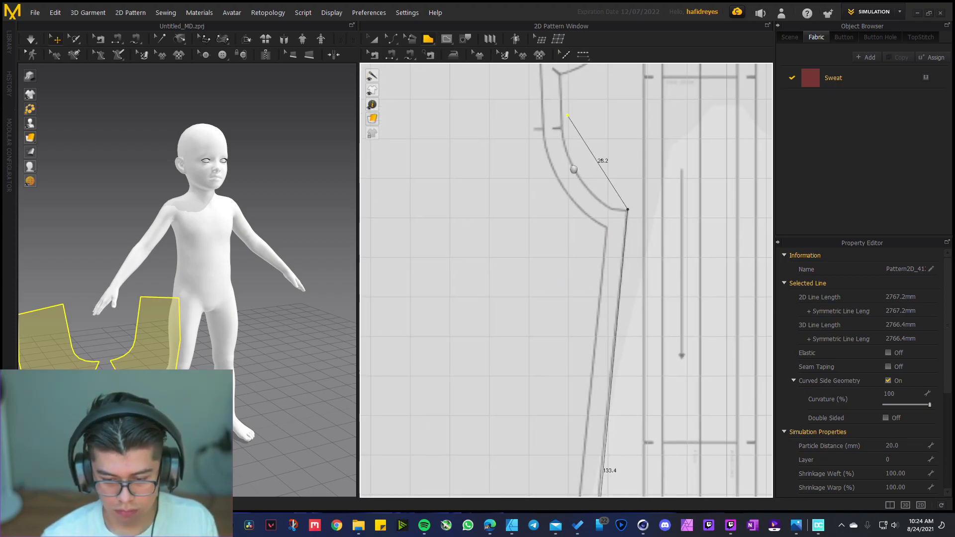
Continue the front polygon through the crotch notch and the fly's inner corner to the end of the fly curve, with segments about 27, 13 and 21 mm
{"action": "middle_click_drag", "start_coordinate": [557, 98], "coordinate": [522, 223]}
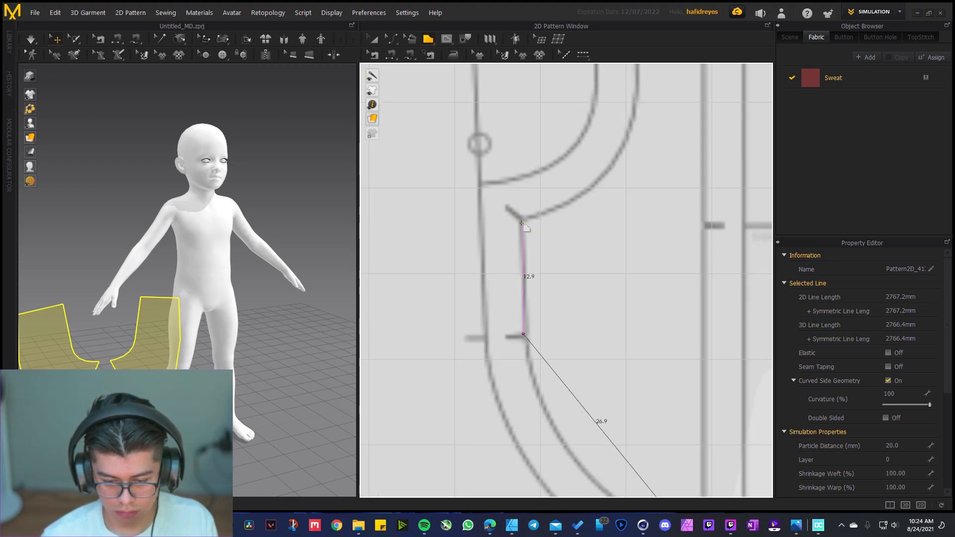
{"action": "left_click", "coordinate": [523, 223]}
{"action": "scroll", "coordinate": [522, 222], "scroll_direction": "down", "scroll_amount": 5}
{"action": "scroll", "coordinate": [569, 230], "scroll_direction": "up", "scroll_amount": 5}
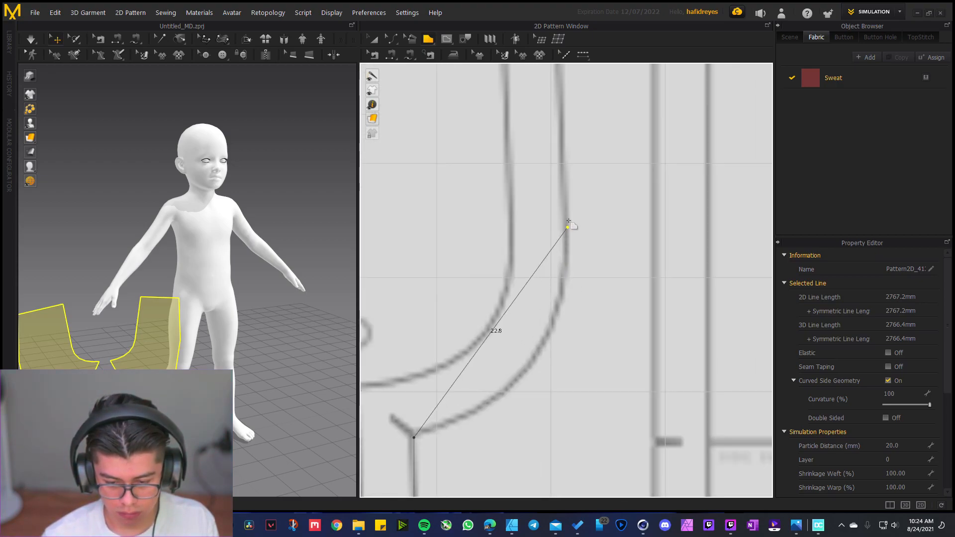
{"action": "left_click", "coordinate": [566, 254]}
{"action": "scroll", "coordinate": [566, 256], "scroll_direction": "down", "scroll_amount": 5}
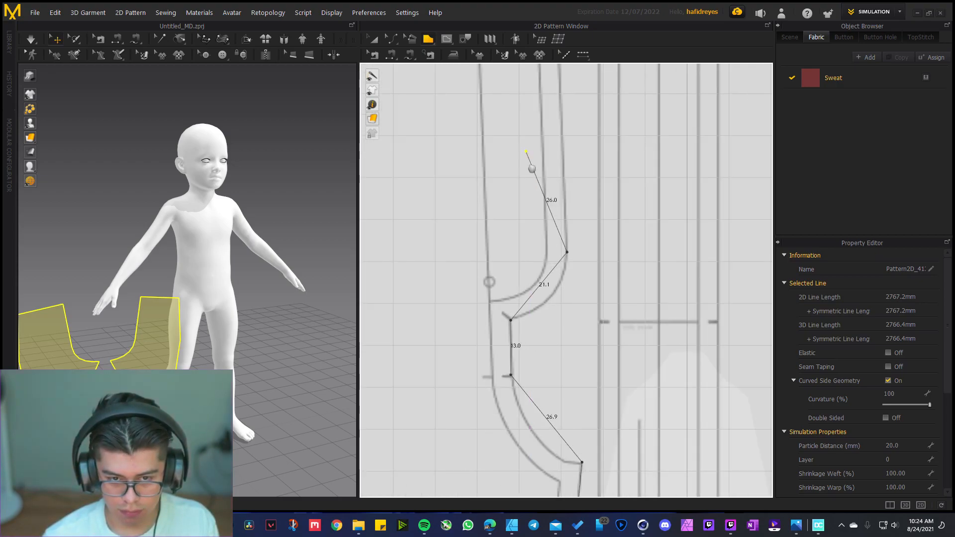
Run the polygon about 93 mm up the fly's straight edge to the waist corner above it
{"action": "scroll", "coordinate": [531, 160], "scroll_direction": "up", "scroll_amount": 3}
{"action": "middle_click_drag", "start_coordinate": [595, 139], "coordinate": [577, 536]}
{"action": "scroll", "coordinate": [553, 388], "scroll_direction": "down", "scroll_amount": 5}
{"action": "middle_click_drag", "start_coordinate": [553, 388], "coordinate": [587, 187]}
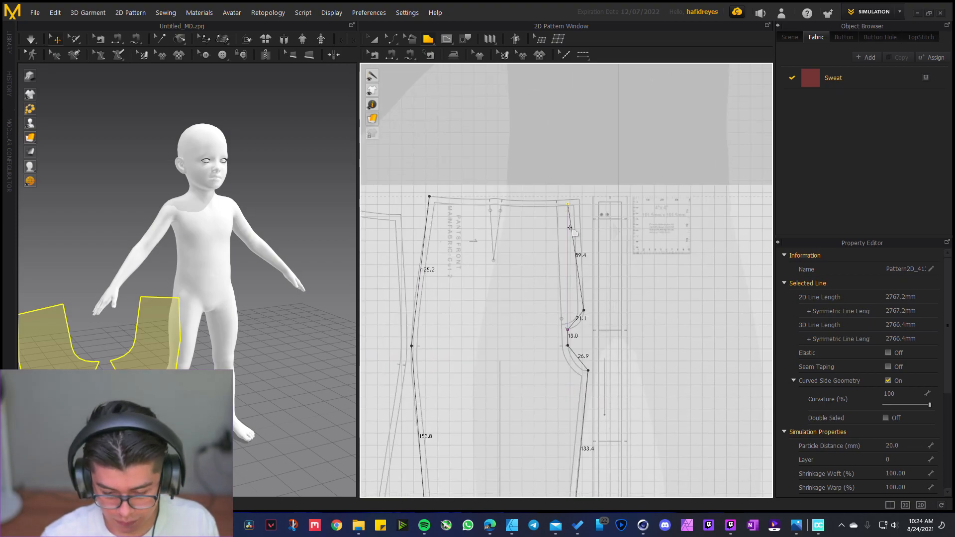
{"action": "scroll", "coordinate": [585, 227], "scroll_direction": "up", "scroll_amount": 5}
{"action": "middle_click_drag", "start_coordinate": [540, 144], "coordinate": [570, 315]}
{"action": "scroll", "coordinate": [603, 174], "scroll_direction": "up", "scroll_amount": 2}
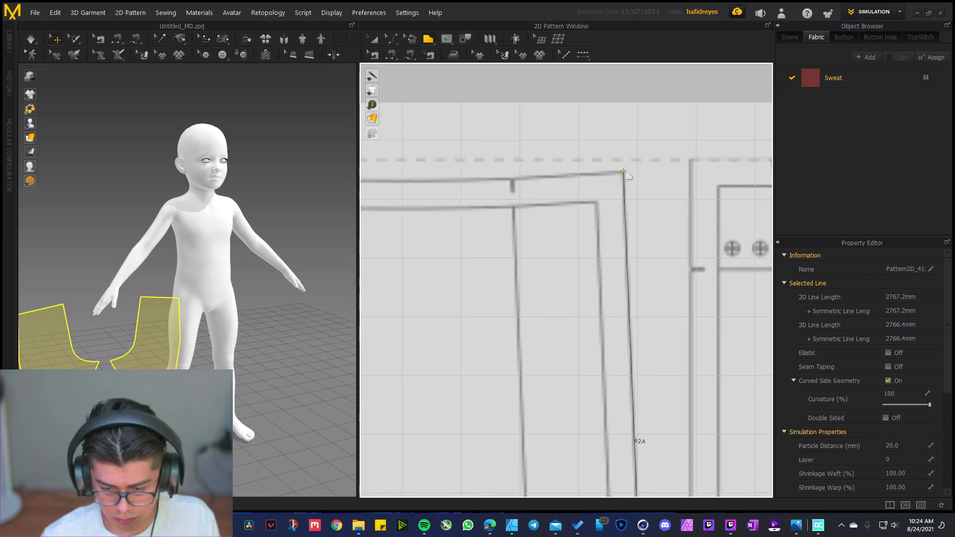
Close the front polygon along the waistline at its starting outer corner and switch to transforming patterns
{"action": "scroll", "coordinate": [559, 224], "scroll_direction": "down", "scroll_amount": 2}
{"action": "middle_click_drag", "start_coordinate": [530, 256], "coordinate": [753, 261]}
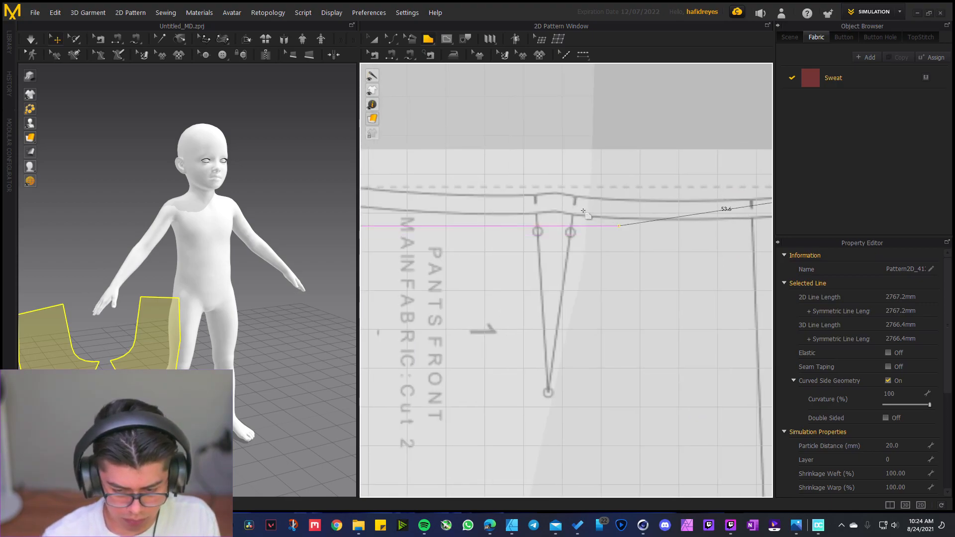
{"action": "middle_click_drag", "start_coordinate": [558, 236], "coordinate": [515, 274]}
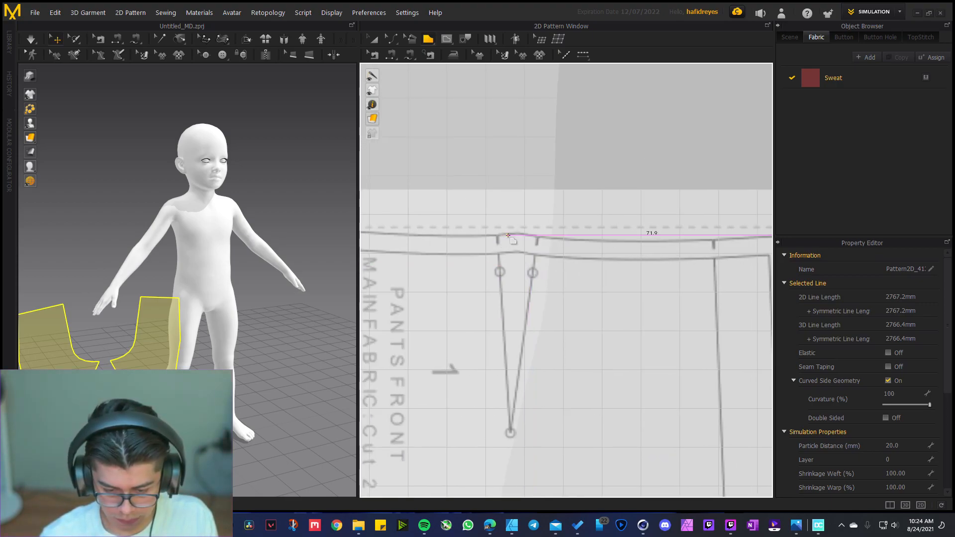
{"action": "middle_click_drag", "start_coordinate": [359, 233], "coordinate": [444, 241]}
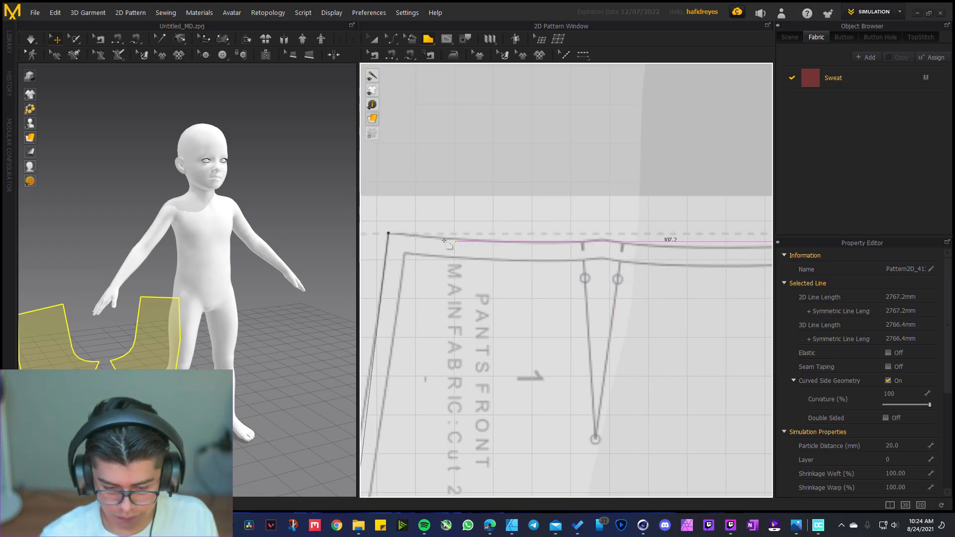
{"action": "left_click", "coordinate": [389, 233]}
{"action": "key", "text": "z"}
{"action": "key", "text": "a"}
Copy the front pants piece and paste a mirrored symmetric copy beside it with the fly edges facing each other
{"action": "scroll", "coordinate": [483, 183], "scroll_direction": "down", "scroll_amount": 6}
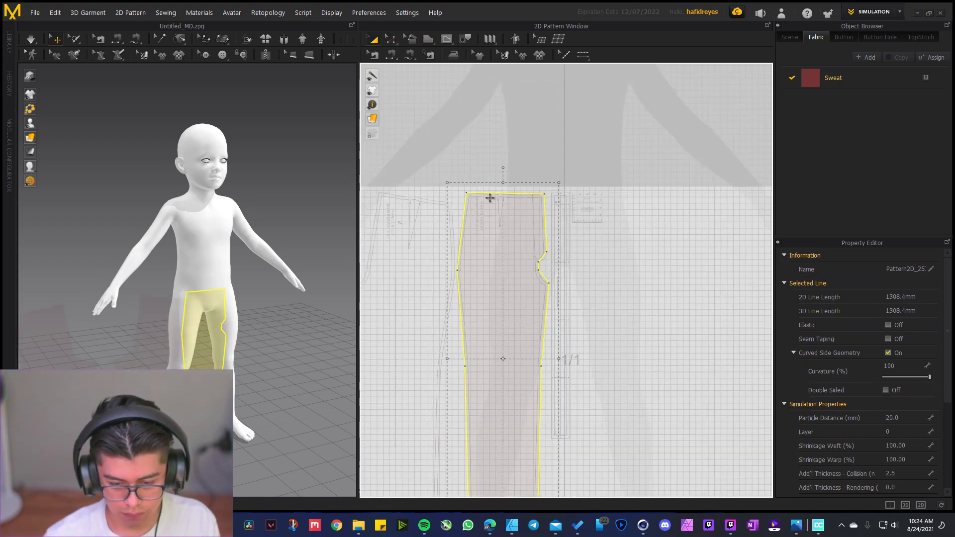
{"action": "scroll", "coordinate": [497, 305], "scroll_direction": "down", "scroll_amount": 3}
{"action": "scroll", "coordinate": [506, 309], "scroll_direction": "up", "scroll_amount": 3}
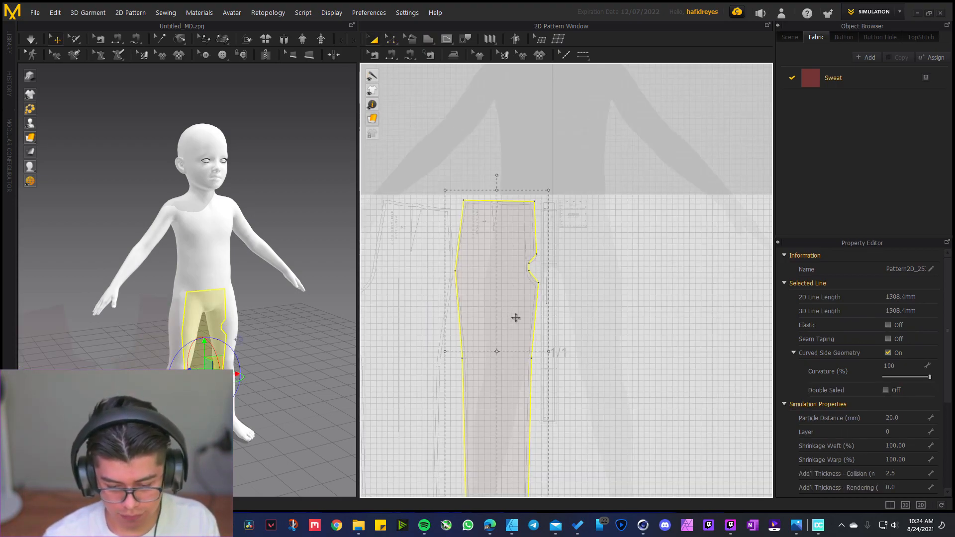
{"action": "middle_click_drag", "start_coordinate": [515, 318], "coordinate": [522, 269]}
{"action": "key", "text": "ctrl+c"}
{"action": "key", "text": "ctrl+r"}
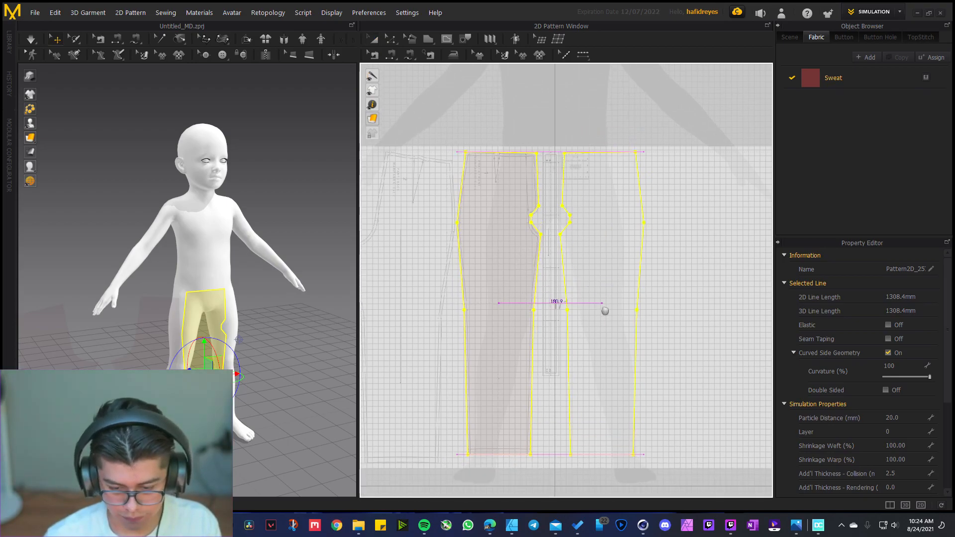
{"action": "left_click", "coordinate": [592, 308]}
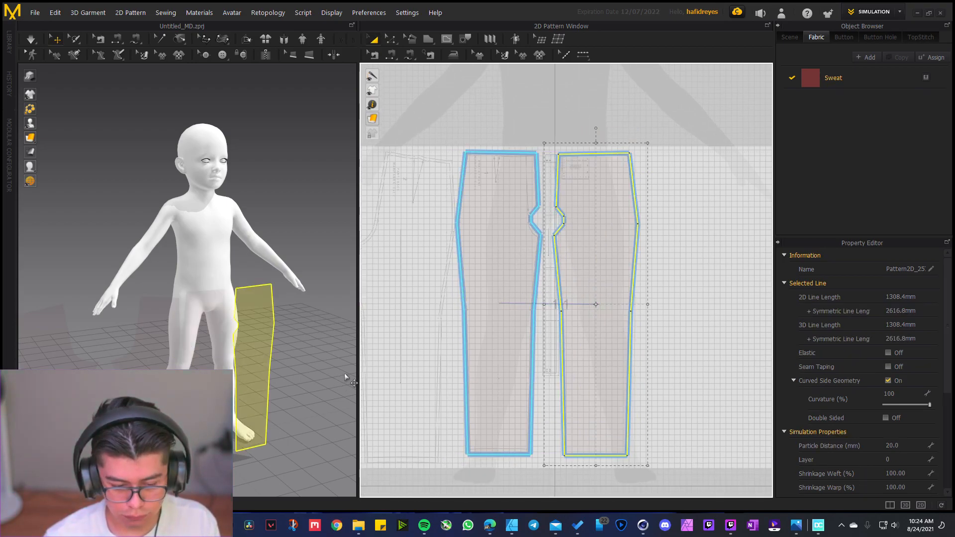
Select both front pants pieces and shift them sideways toward the back pieces, clear of the waistband drawing
{"action": "left_click", "coordinate": [846, 83]}
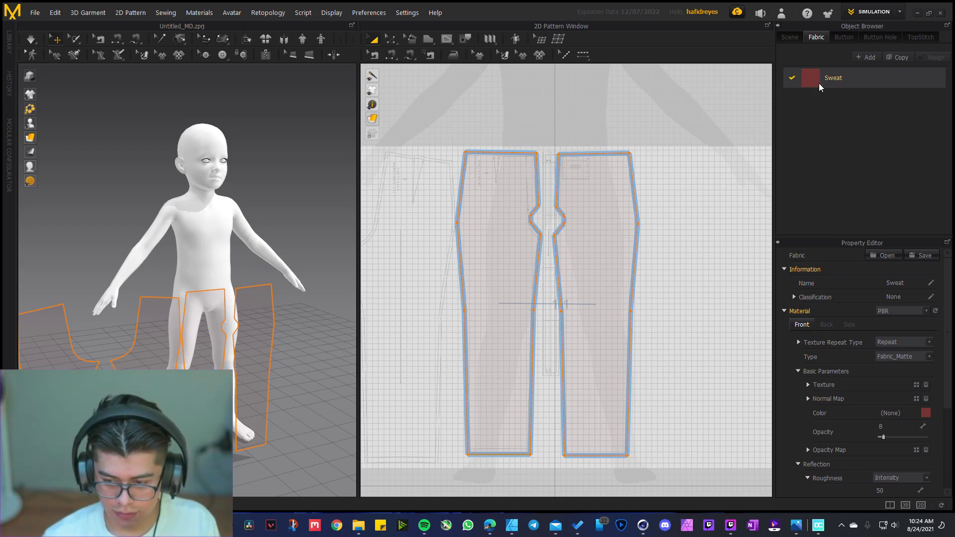
{"action": "scroll", "coordinate": [592, 225], "scroll_direction": "down", "scroll_amount": 3}
{"action": "left_click", "coordinate": [494, 144]}
{"action": "left_click", "coordinate": [591, 262]}
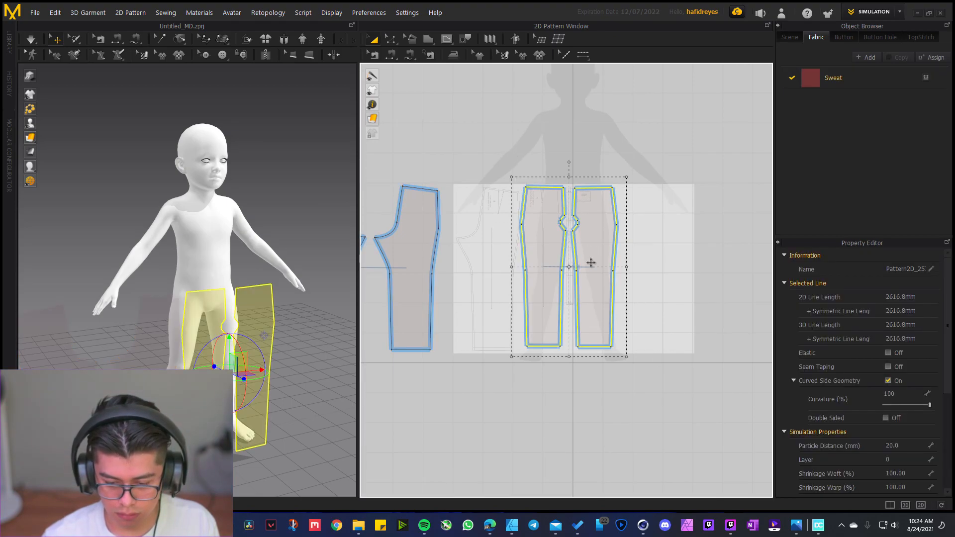
{"action": "left_click_drag", "start_coordinate": [601, 248], "coordinate": [536, 248]}
{"action": "left_click", "coordinate": [576, 260]}
Start a new polygon at the waistband strip's upper corner nearest the pants front drawing
{"action": "scroll", "coordinate": [597, 254], "scroll_direction": "up", "scroll_amount": 5}
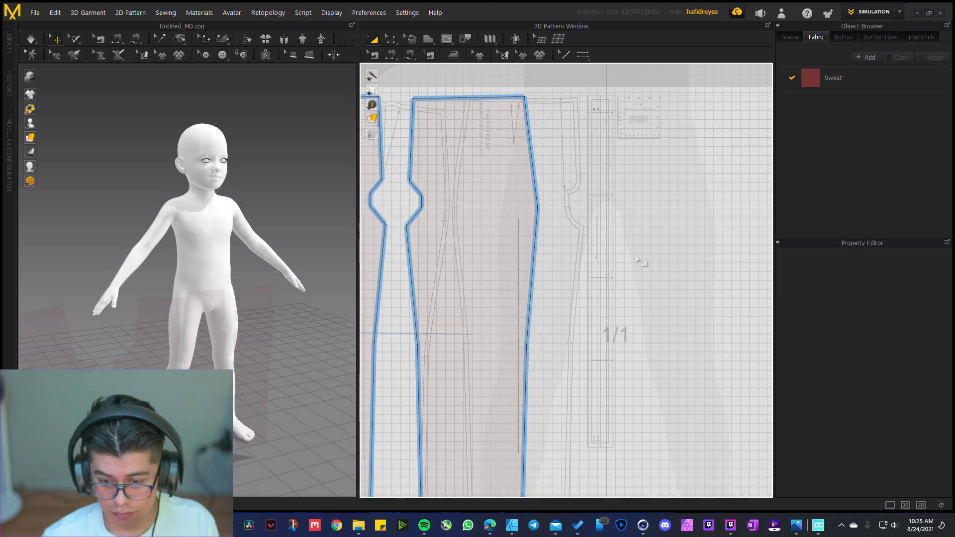
{"action": "left_click", "coordinate": [429, 40]}
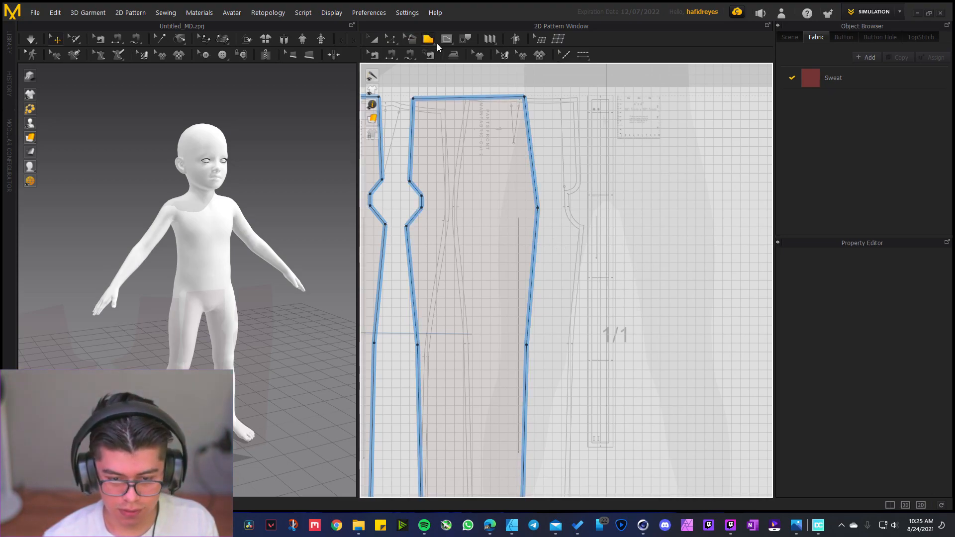
{"action": "left_click", "coordinate": [428, 39]}
{"action": "left_click", "coordinate": [444, 54]}
{"action": "scroll", "coordinate": [602, 107], "scroll_direction": "up", "scroll_amount": 5}
{"action": "scroll", "coordinate": [595, 101], "scroll_direction": "up", "scroll_amount": 3}
{"action": "middle_click_drag", "start_coordinate": [584, 143], "coordinate": [553, 280]}
{"action": "middle_click_drag", "start_coordinate": [572, 249], "coordinate": [639, 196]}
{"action": "middle_click_drag", "start_coordinate": [460, 263], "coordinate": [659, 230]}
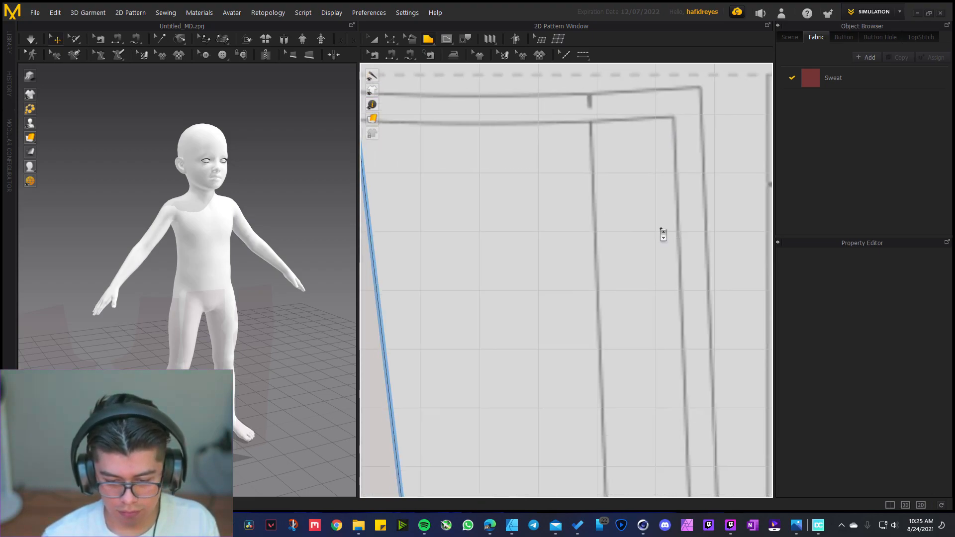
{"action": "scroll", "coordinate": [661, 229], "scroll_direction": "down", "scroll_amount": 5}
{"action": "scroll", "coordinate": [656, 229], "scroll_direction": "up", "scroll_amount": 2}
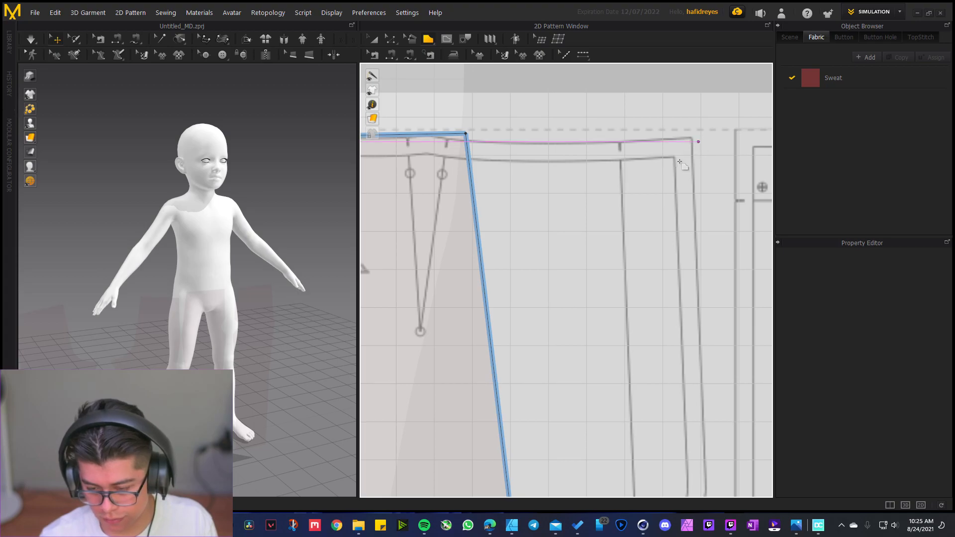
{"action": "middle_click_drag", "start_coordinate": [629, 220], "coordinate": [490, 277]}
{"action": "scroll", "coordinate": [542, 189], "scroll_direction": "up", "scroll_amount": 3}
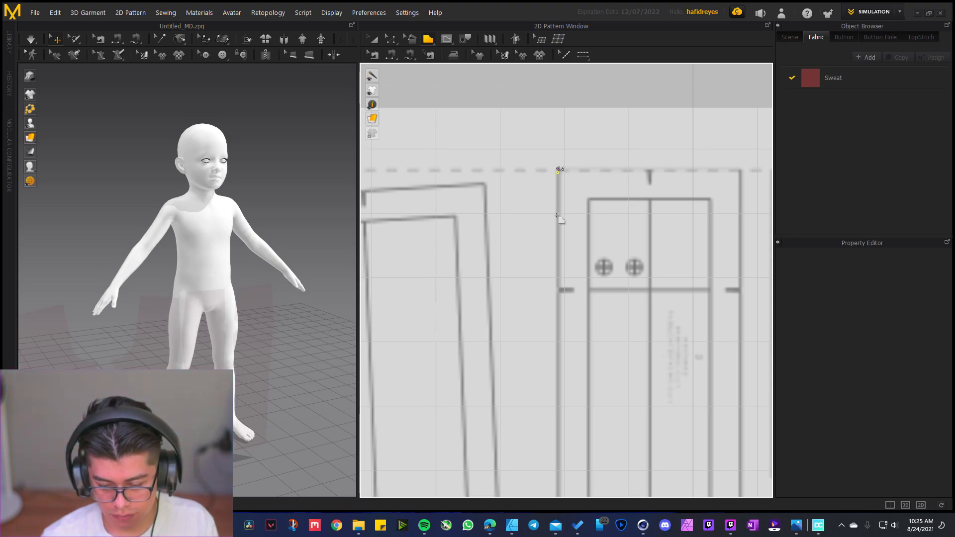
Trace the waistband's long edge about 394 mm down to its lower corner and across the short lower end
{"action": "scroll", "coordinate": [558, 277], "scroll_direction": "down", "scroll_amount": 6}
{"action": "middle_click_drag", "start_coordinate": [559, 425], "coordinate": [540, 265]}
{"action": "scroll", "coordinate": [539, 396], "scroll_direction": "down", "scroll_amount": 1}
{"action": "middle_click_drag", "start_coordinate": [539, 397], "coordinate": [541, 94]}
{"action": "scroll", "coordinate": [548, 400], "scroll_direction": "up", "scroll_amount": 1}
{"action": "scroll", "coordinate": [540, 401], "scroll_direction": "up", "scroll_amount": 5}
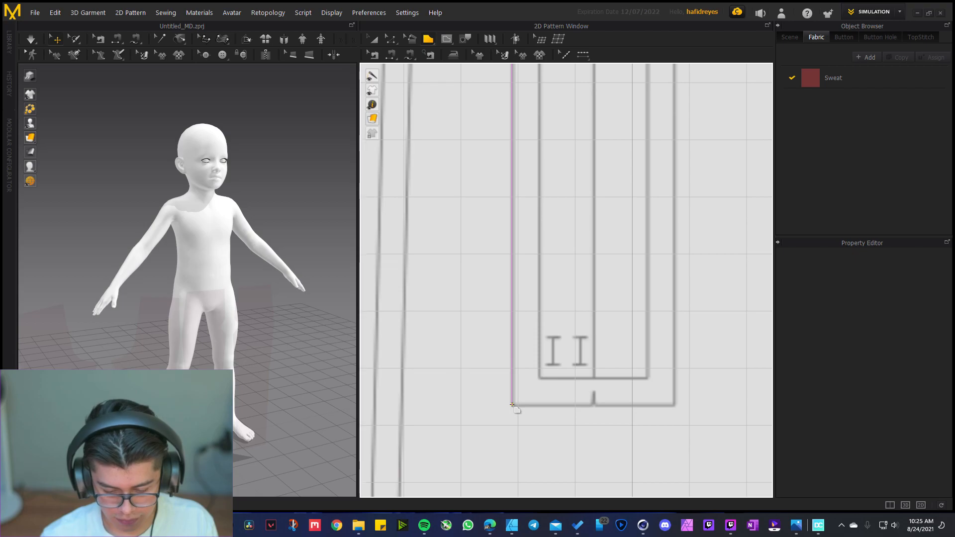
{"action": "left_click", "coordinate": [511, 405]}
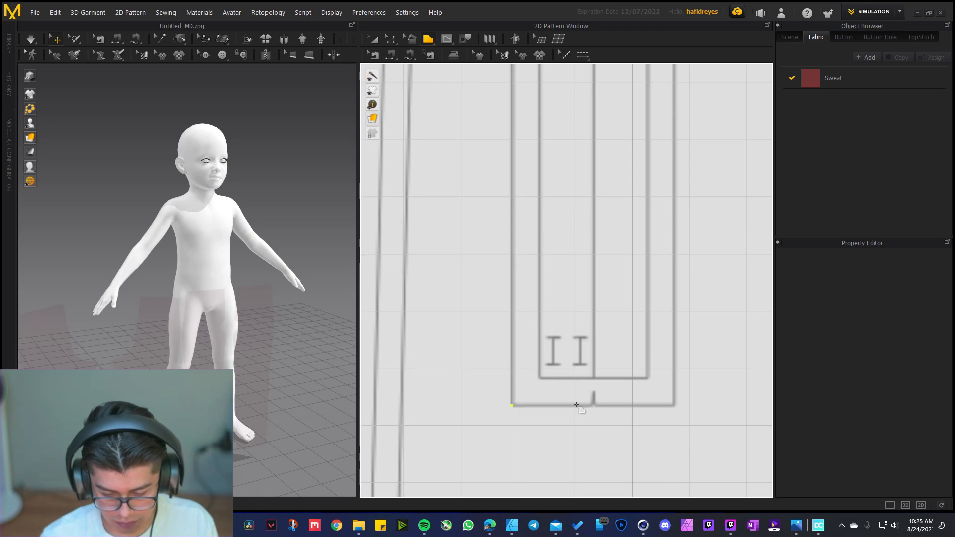
{"action": "left_click", "coordinate": [674, 398]}
Trace the waistband's other long edge up to its upper corner and close the polygon at the starting point
{"action": "scroll", "coordinate": [672, 375], "scroll_direction": "down", "scroll_amount": 5}
{"action": "middle_click_drag", "start_coordinate": [656, 217], "coordinate": [616, 393]}
{"action": "middle_click_drag", "start_coordinate": [639, 149], "coordinate": [608, 336]}
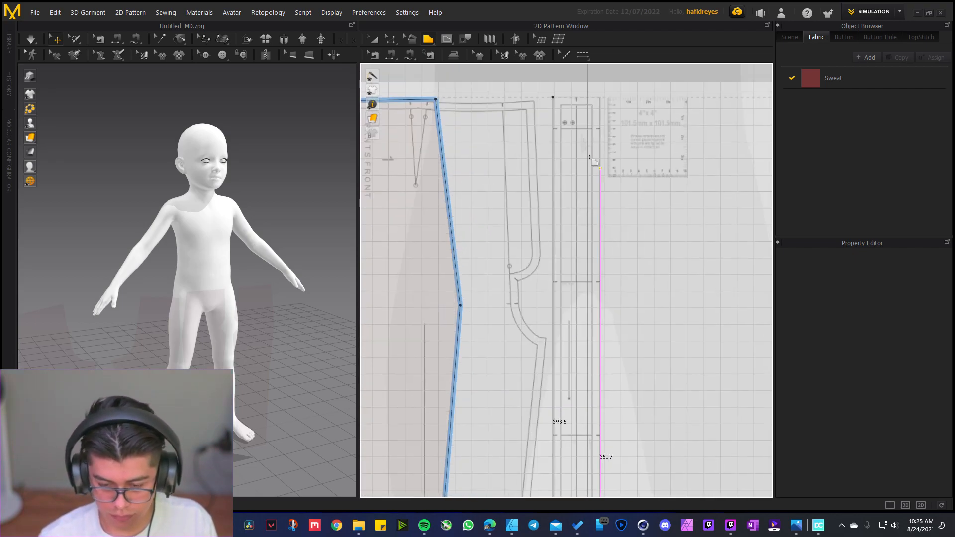
{"action": "middle_click_drag", "start_coordinate": [590, 158], "coordinate": [576, 280]}
{"action": "scroll", "coordinate": [585, 239], "scroll_direction": "up", "scroll_amount": 3}
{"action": "scroll", "coordinate": [594, 260], "scroll_direction": "up", "scroll_amount": 3}
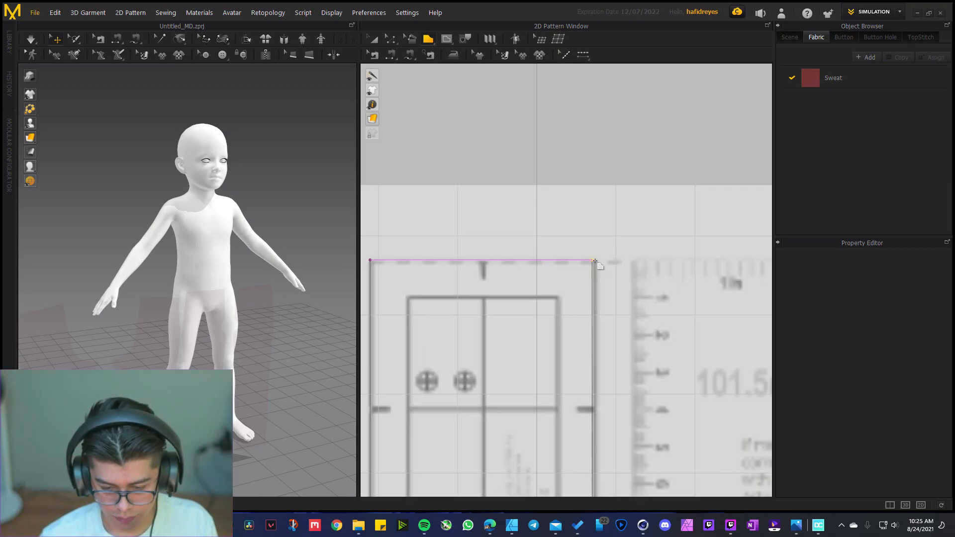
{"action": "left_click", "coordinate": [595, 260]}
{"action": "left_click", "coordinate": [370, 260]}
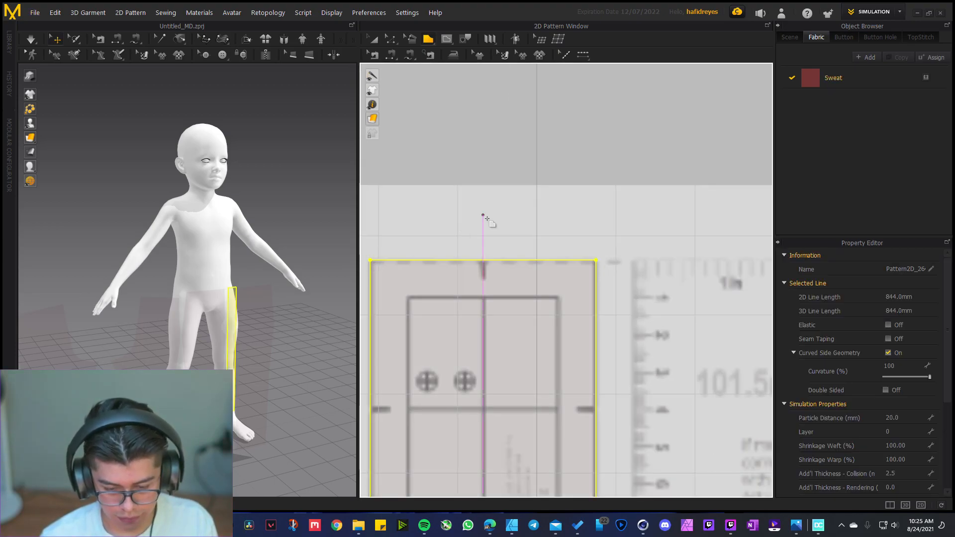
Set the opacity of the Sweat fabric to 100
{"action": "scroll", "coordinate": [487, 211], "scroll_direction": "down", "scroll_amount": 2}
{"action": "scroll", "coordinate": [489, 208], "scroll_direction": "down", "scroll_amount": 5}
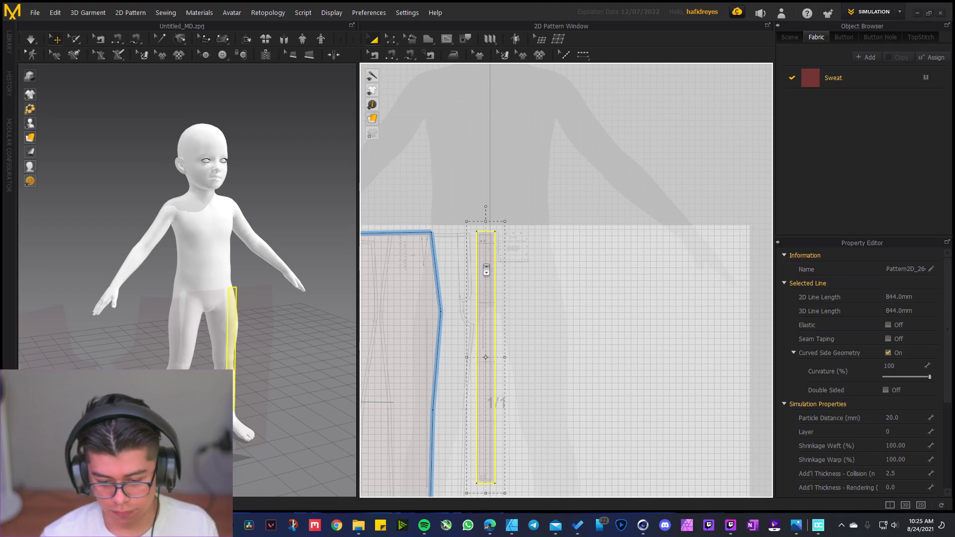
{"action": "key", "text": "a"}
{"action": "left_click", "coordinate": [812, 87]}
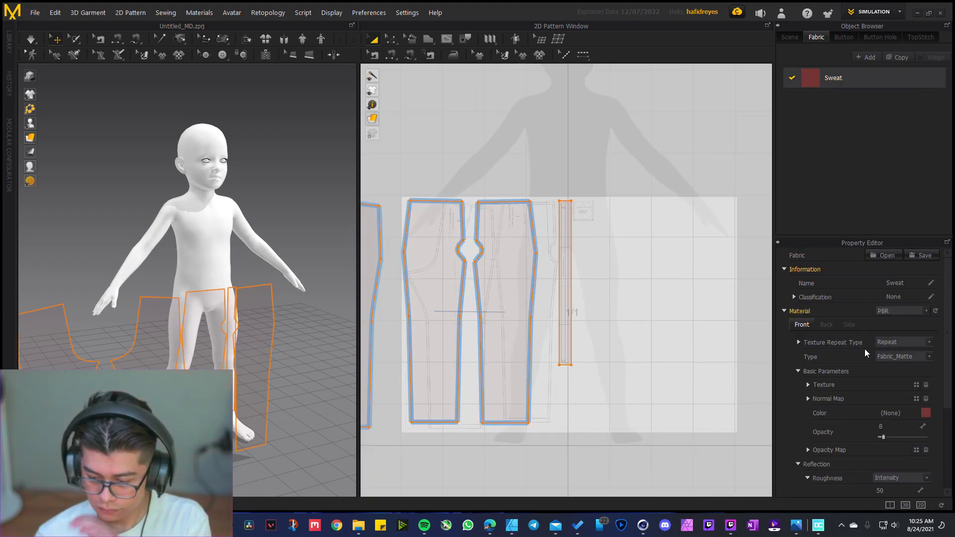
{"action": "left_click_drag", "start_coordinate": [883, 437], "coordinate": [926, 436]}
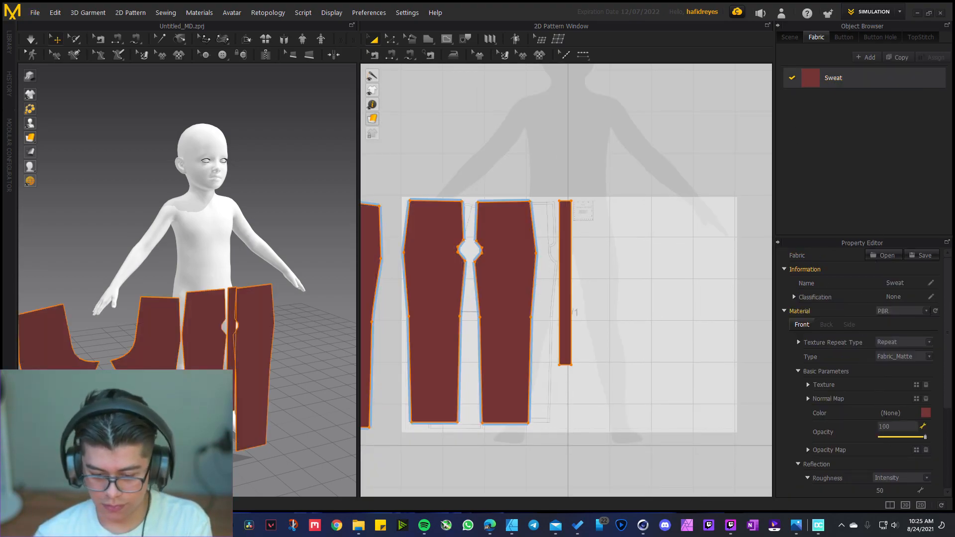
Select both pants back pieces in the 3D view and move them together behind the avatar
{"action": "right_click_drag", "start_coordinate": [303, 237], "coordinate": [197, 343]}
{"action": "left_click", "coordinate": [161, 342]}
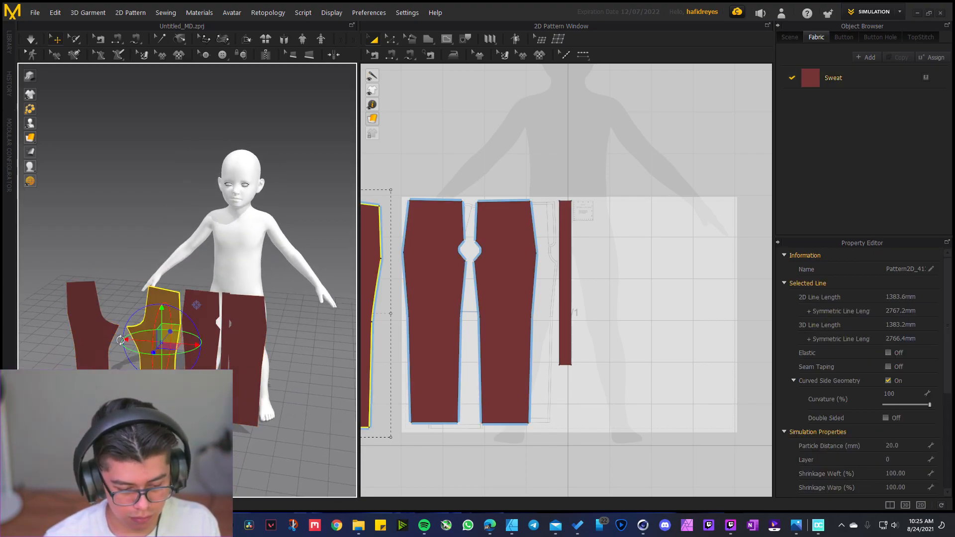
{"action": "left_click", "coordinate": [85, 332], "text": "shift"}
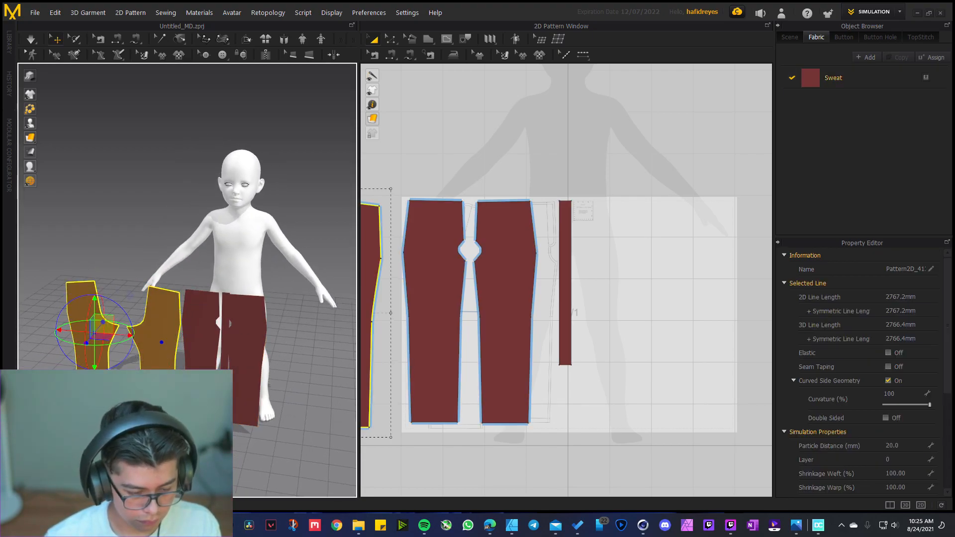
{"action": "left_click", "coordinate": [97, 377]}
{"action": "left_click", "coordinate": [115, 332]}
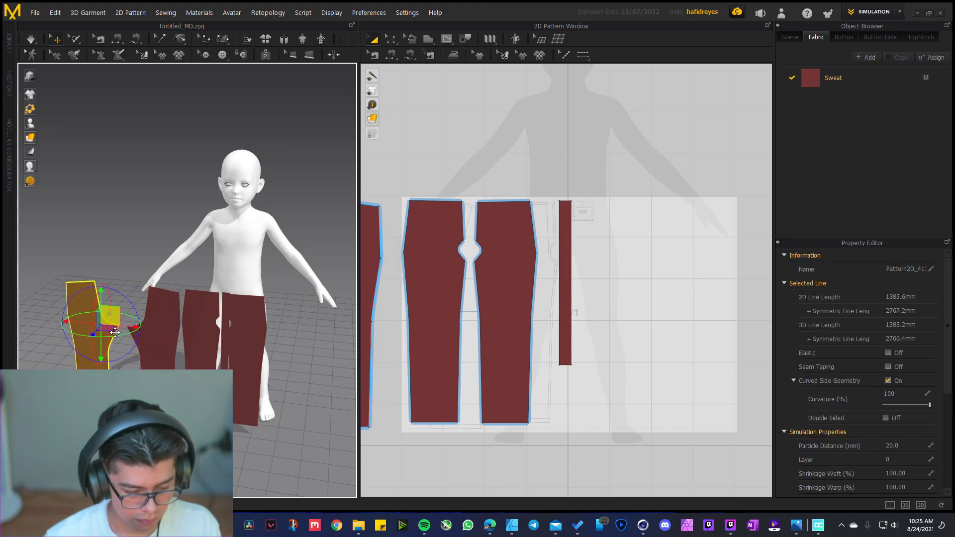
{"action": "left_click_drag", "start_coordinate": [133, 328], "coordinate": [44, 311]}
{"action": "left_click", "coordinate": [151, 352]}
{"action": "left_click", "coordinate": [98, 363], "text": "shift"}
{"action": "left_click_drag", "start_coordinate": [105, 348], "coordinate": [287, 335]}
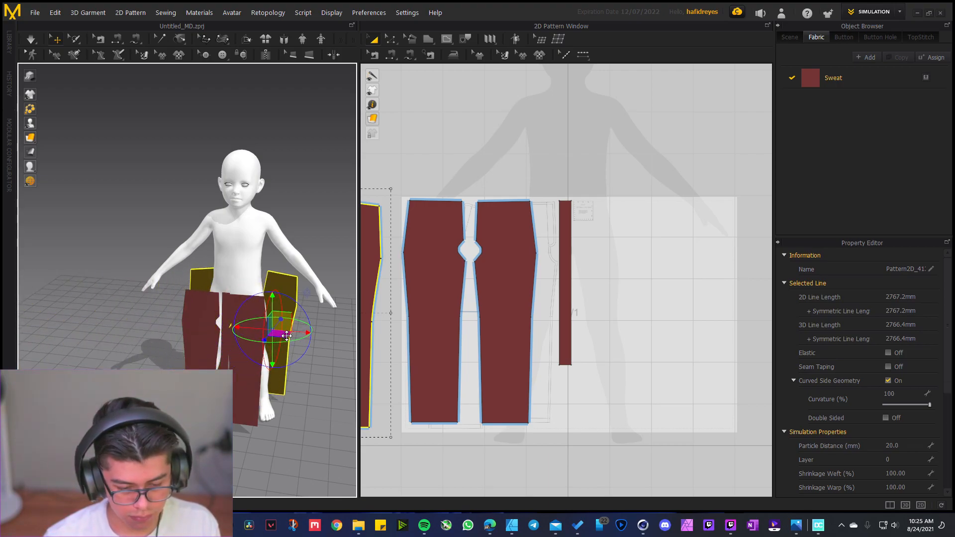
Examine the placement of the pants back pieces from behind the avatar
{"action": "mouse_move", "coordinate": [287, 336]}
{"action": "right_mouse_down"}
{"action": "mouse_move", "coordinate": [210, 334]}
{"action": "mouse_move", "coordinate": [177, 315]}
{"action": "mouse_move", "coordinate": [282, 322]}
{"action": "right_mouse_up"}
{"action": "scroll", "coordinate": [220, 336], "scroll_direction": "up", "scroll_amount": 2}
{"action": "middle_click_drag", "start_coordinate": [55, 343], "coordinate": [323, 352]}
{"action": "right_click_drag", "start_coordinate": [323, 352], "coordinate": [258, 345]}
{"action": "scroll", "coordinate": [258, 344], "scroll_direction": "up", "scroll_amount": 2}
{"action": "scroll", "coordinate": [249, 330], "scroll_direction": "down", "scroll_amount": 2}
{"action": "scroll", "coordinate": [237, 319], "scroll_direction": "up", "scroll_amount": 2}
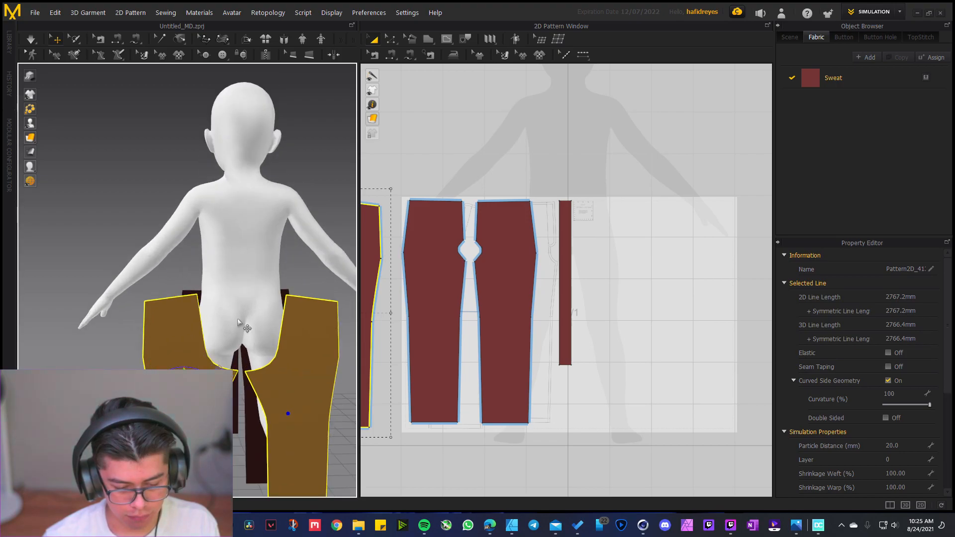
{"action": "middle_click_drag", "start_coordinate": [237, 322], "coordinate": [223, 314]}
Turn the waistband strip horizontal in the 3D view and raise it to the avatar's waist
{"action": "right_click_drag", "start_coordinate": [304, 341], "coordinate": [123, 357]}
{"action": "left_click", "coordinate": [157, 338]}
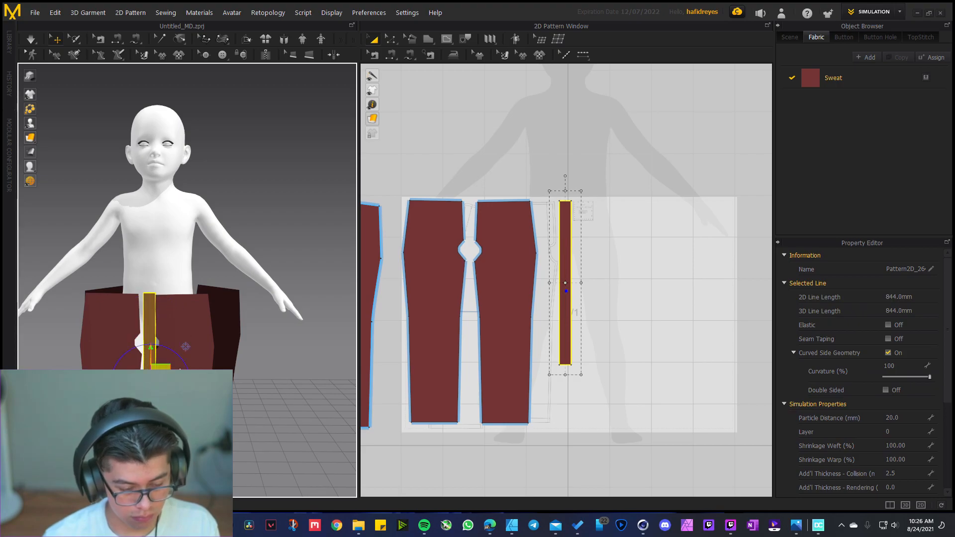
{"action": "left_click_drag", "start_coordinate": [175, 341], "coordinate": [103, 326]}
{"action": "right_click_drag", "start_coordinate": [142, 344], "coordinate": [156, 359]}
{"action": "left_click_drag", "start_coordinate": [147, 335], "coordinate": [145, 242]}
Rotate the waistband strip about its vertical axis so it lies across the front of the avatar's hips
{"action": "right_click_drag", "start_coordinate": [117, 293], "coordinate": [192, 321]}
{"action": "middle_click_drag", "start_coordinate": [151, 294], "coordinate": [224, 309]}
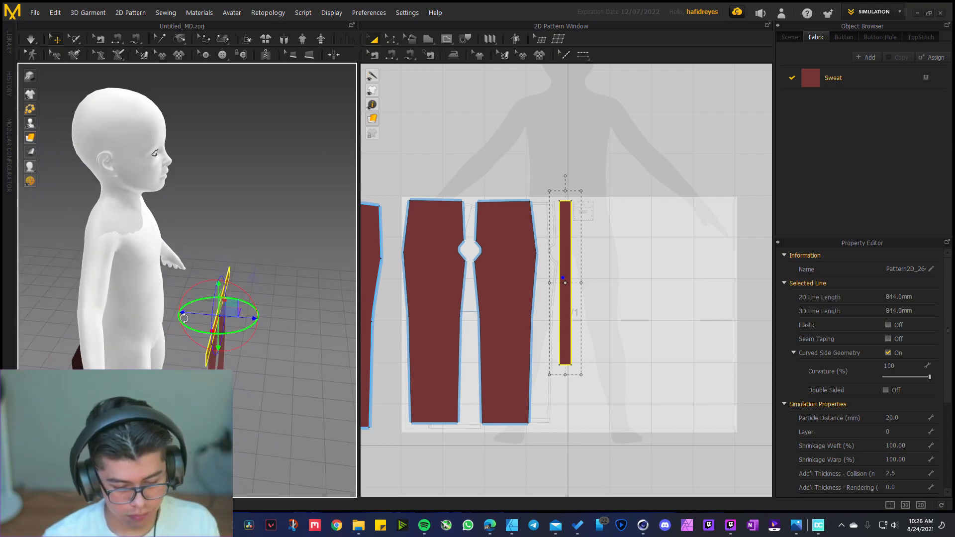
{"action": "left_click_drag", "start_coordinate": [187, 313], "coordinate": [145, 313]}
{"action": "right_click_drag", "start_coordinate": [186, 311], "coordinate": [137, 319]}
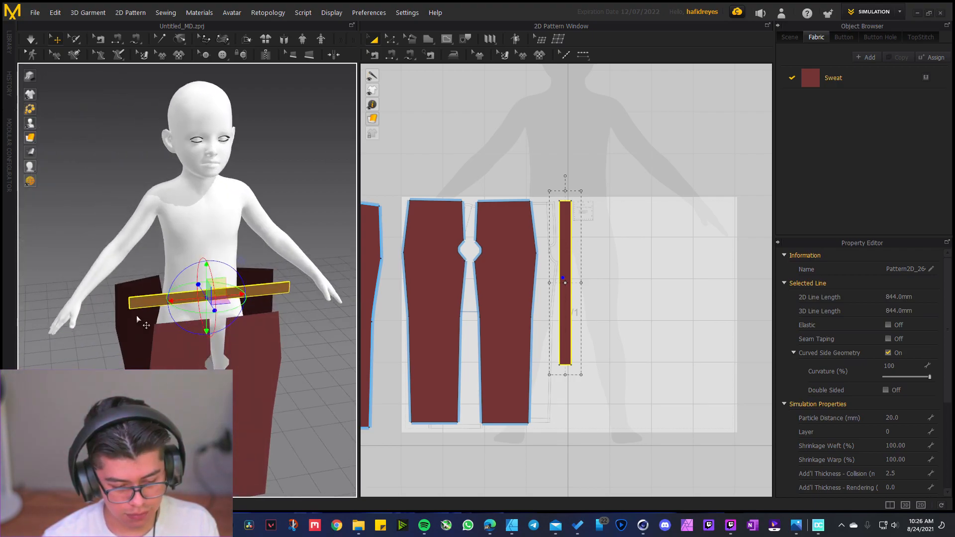
{"action": "middle_click_drag", "start_coordinate": [153, 248], "coordinate": [188, 320]}
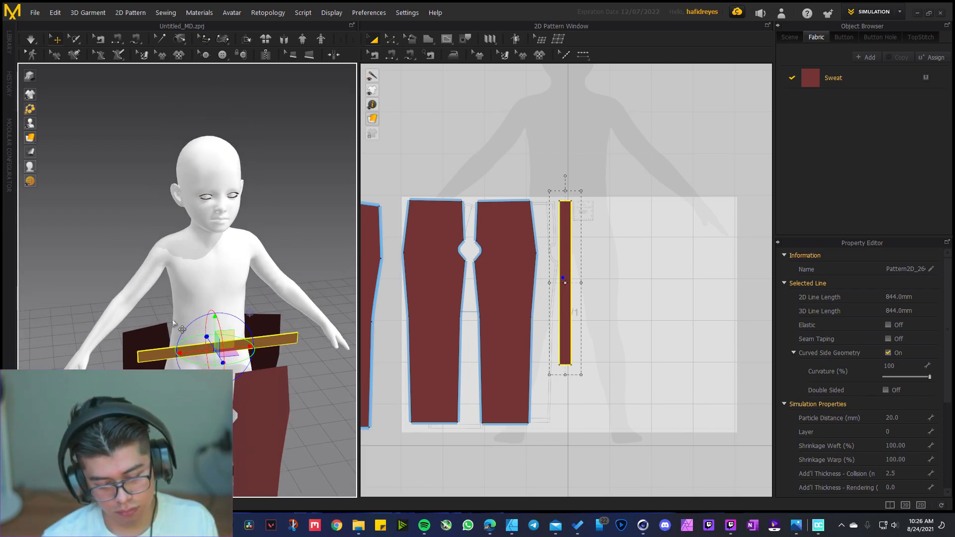
{"action": "right_click_drag", "start_coordinate": [169, 311], "coordinate": [214, 327]}
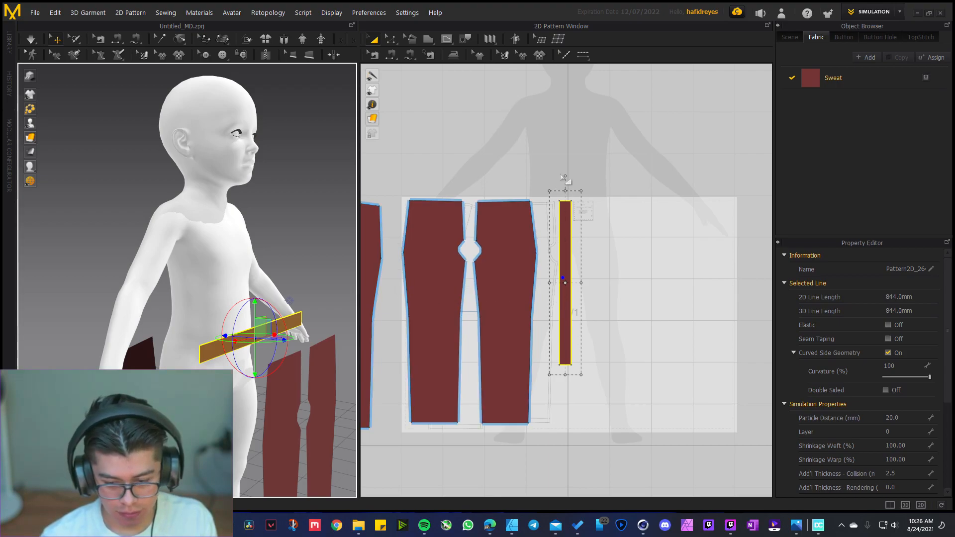
Rotate the 2D waistband pattern to horizontal and move it just beside the pants front pieces
{"action": "left_click_drag", "start_coordinate": [563, 176], "coordinate": [483, 282]}
{"action": "left_click_drag", "start_coordinate": [587, 285], "coordinate": [644, 276]}
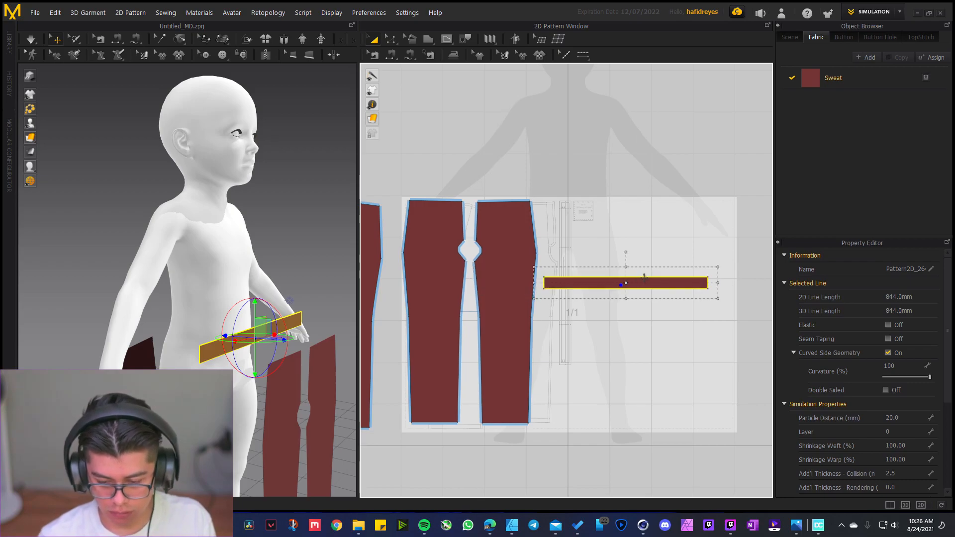
{"action": "scroll", "coordinate": [644, 276], "scroll_direction": "up", "scroll_amount": 3}
{"action": "left_click", "coordinate": [645, 318]}
{"action": "left_click", "coordinate": [623, 293]}
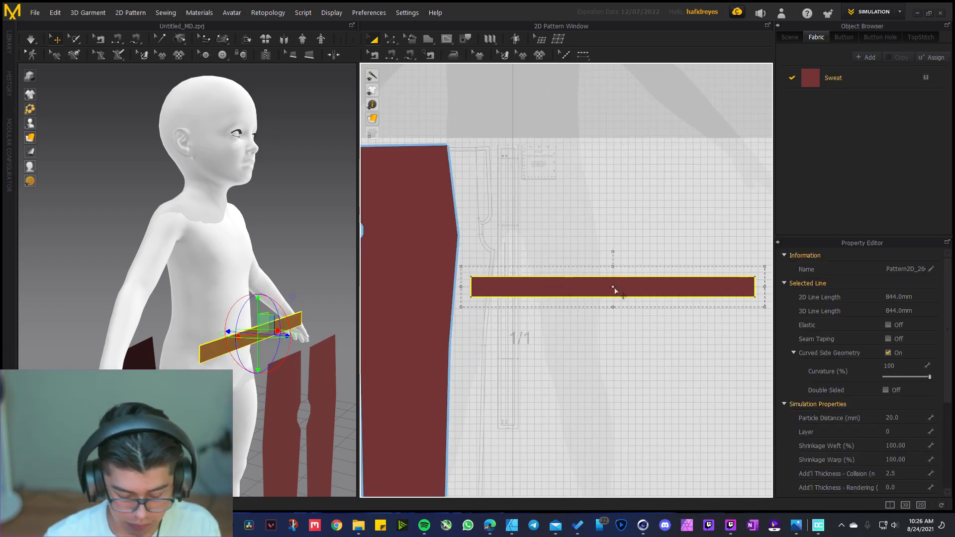
Split the waistband's upper long edge uniformly into 2 segments
{"action": "left_click", "coordinate": [617, 320]}
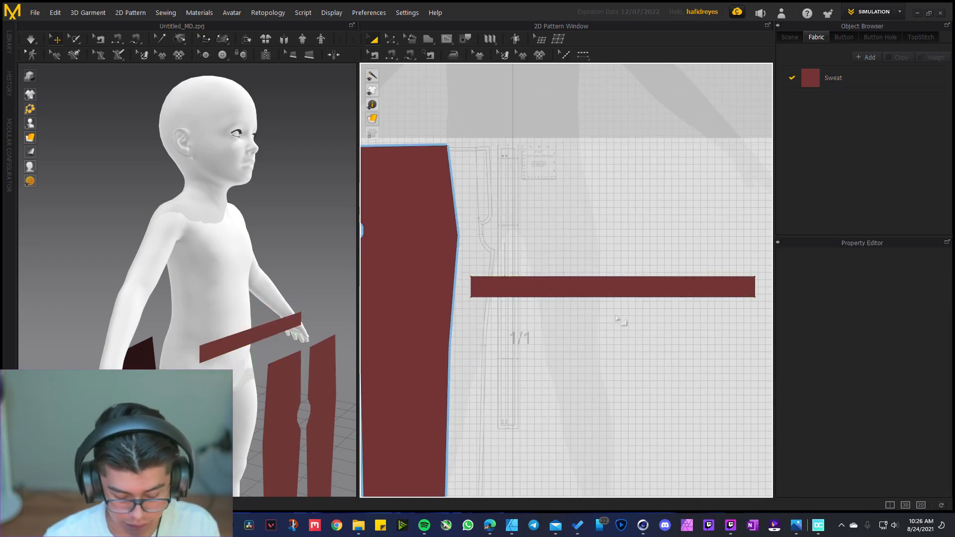
{"action": "right_click", "coordinate": [611, 277]}
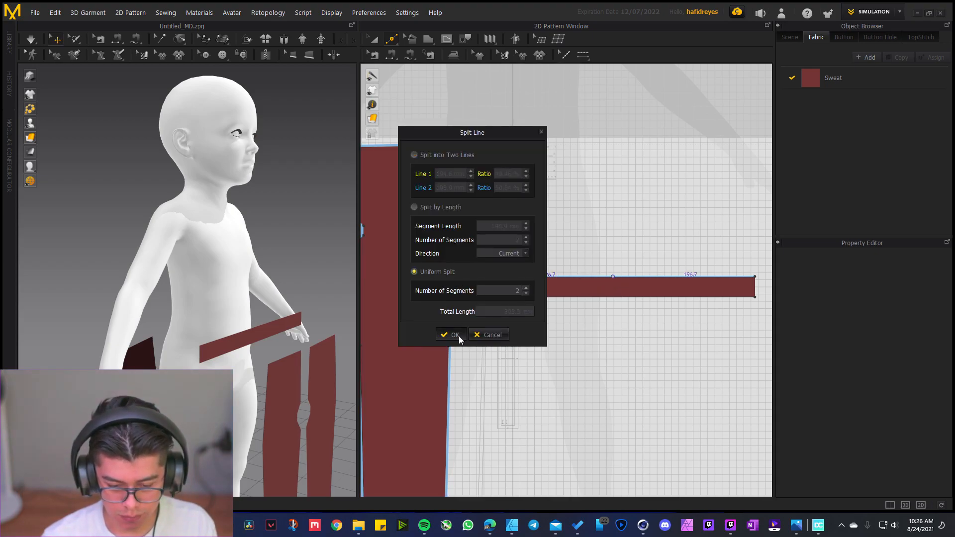
{"action": "left_click", "coordinate": [456, 336]}
{"action": "scroll", "coordinate": [613, 293], "scroll_direction": "up", "scroll_amount": 3}
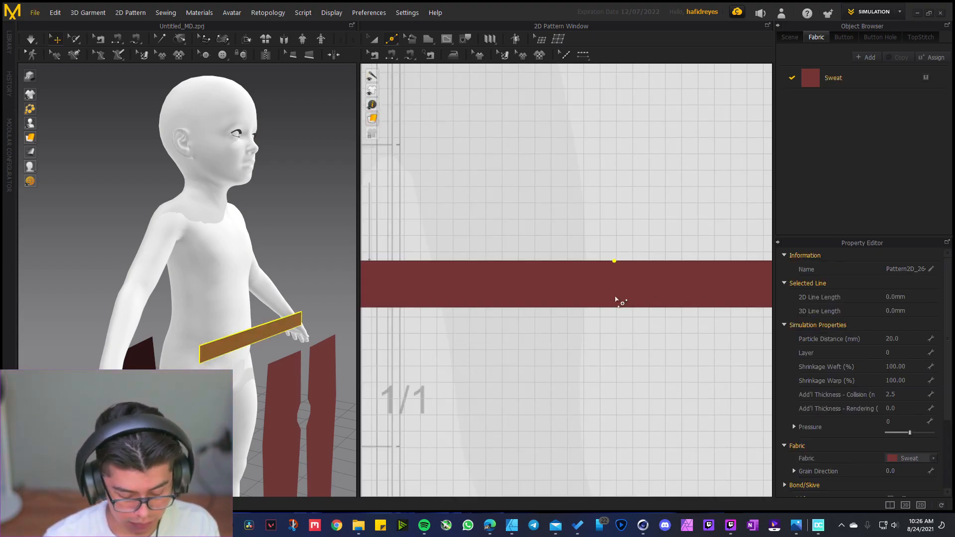
Draw an internal line across the waistband from the upper edge's midpoint straight to the lower edge
{"action": "left_click", "coordinate": [615, 308]}
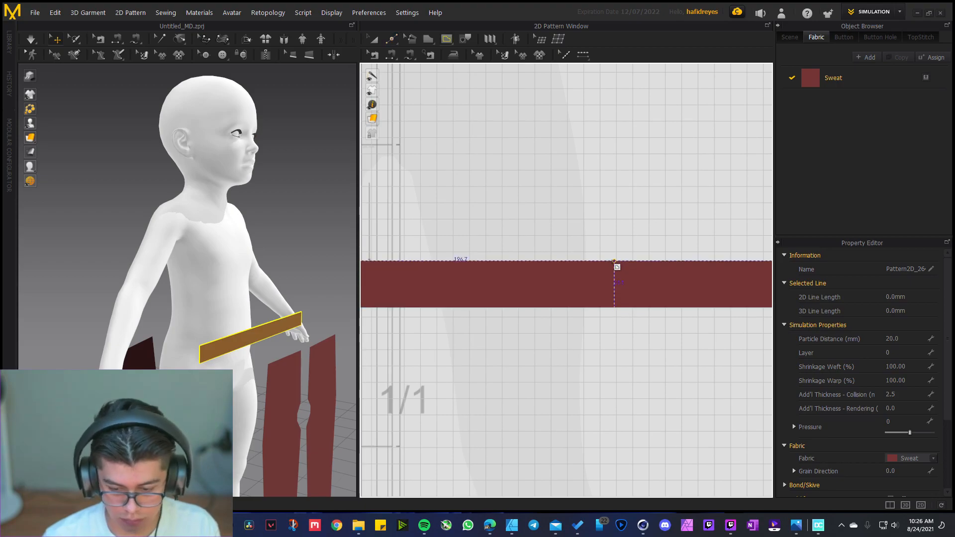
{"action": "left_click", "coordinate": [614, 308]}
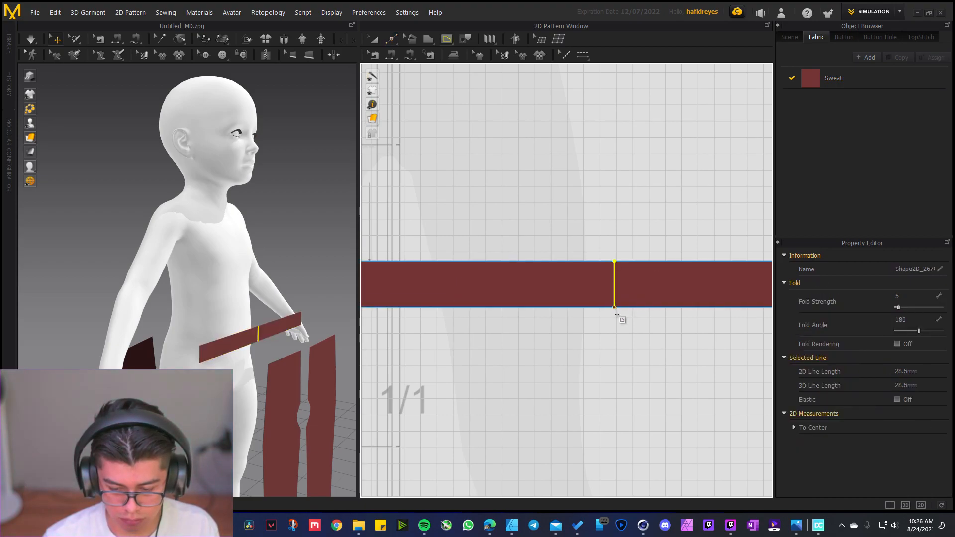
{"action": "key", "text": "a"}
{"action": "scroll", "coordinate": [617, 333], "scroll_direction": "down", "scroll_amount": 3}
{"action": "left_click", "coordinate": [612, 357]}
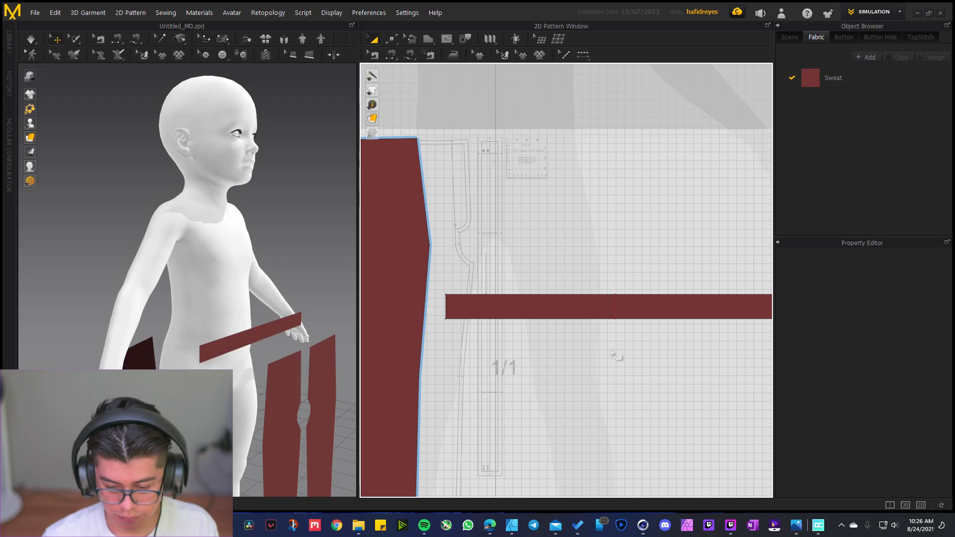
{"action": "scroll", "coordinate": [611, 350], "scroll_direction": "down", "scroll_amount": 5}
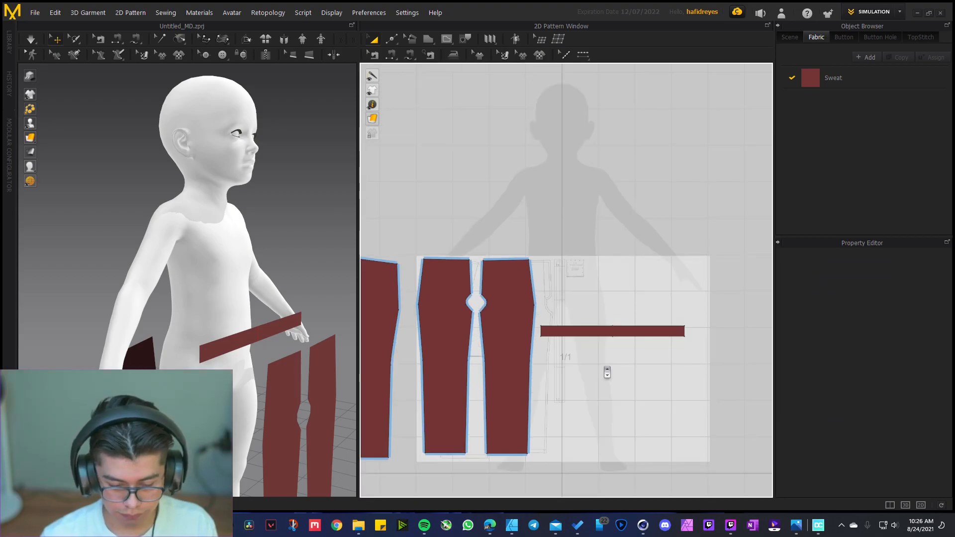
{"action": "scroll", "coordinate": [606, 372], "scroll_direction": "down", "scroll_amount": 2}
{"action": "scroll", "coordinate": [297, 323], "scroll_direction": "down", "scroll_amount": 3}
{"action": "middle_click_drag", "start_coordinate": [214, 345], "coordinate": [217, 297]}
{"action": "scroll", "coordinate": [213, 295], "scroll_direction": "up", "scroll_amount": 1}
{"action": "right_click_drag", "start_coordinate": [212, 296], "coordinate": [196, 294]}
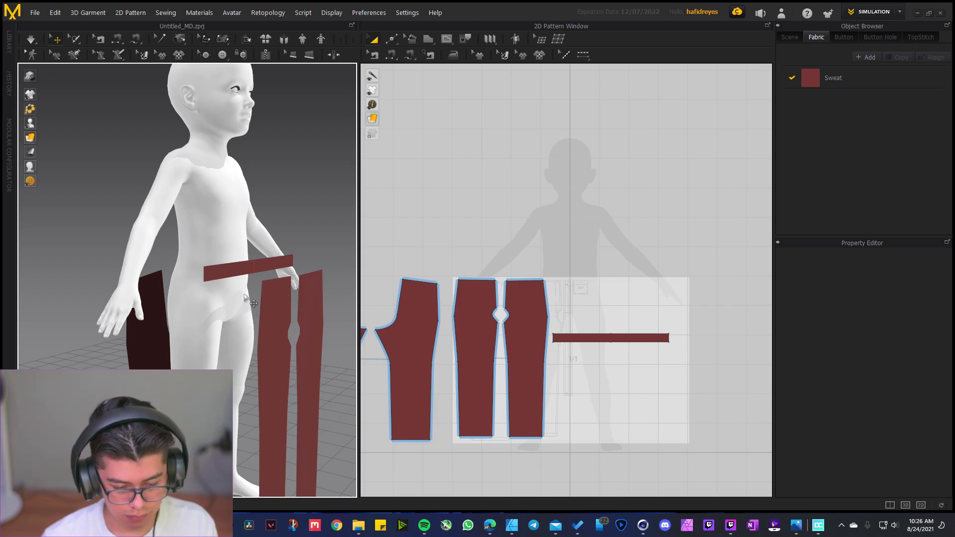
{"action": "left_click", "coordinate": [225, 275]}
{"action": "right_click_drag", "start_coordinate": [225, 275], "coordinate": [309, 267]}
{"action": "left_click", "coordinate": [309, 266]}
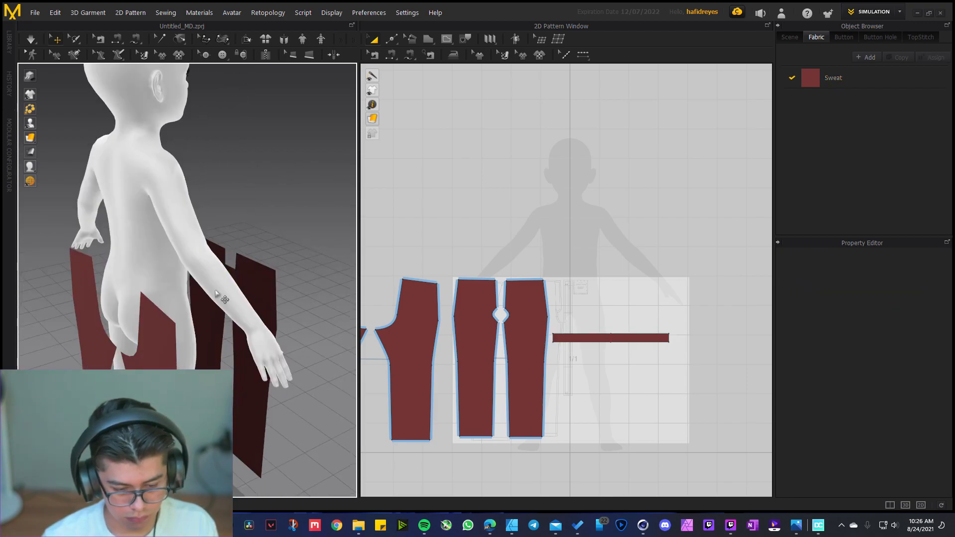
{"action": "middle_click_drag", "start_coordinate": [197, 309], "coordinate": [219, 327]}
{"action": "right_click_drag", "start_coordinate": [219, 327], "coordinate": [188, 328]}
{"action": "key", "text": "n"}
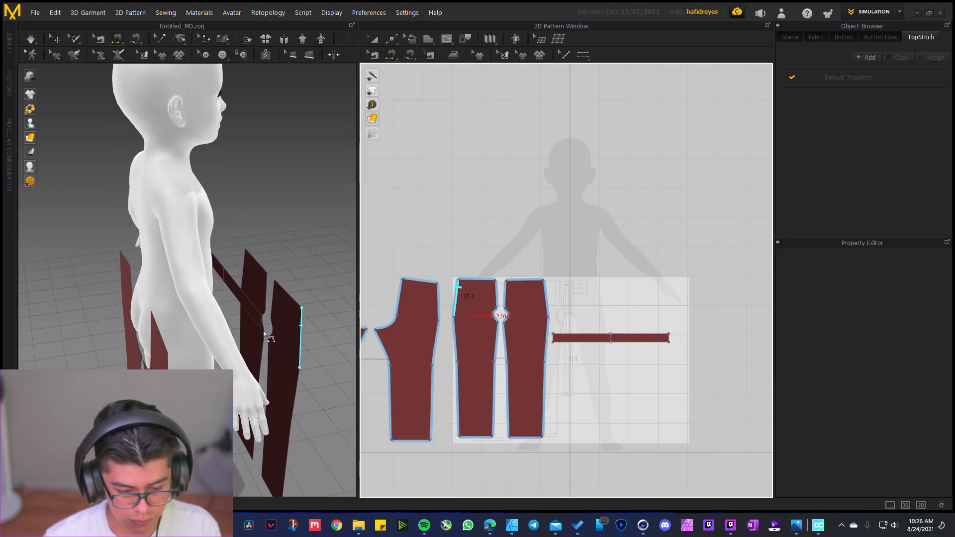
{"action": "key", "text": "q"}
Fold the waistband along its central internal line so its two halves wrap around the avatar
{"action": "right_click_drag", "start_coordinate": [246, 301], "coordinate": [199, 297]}
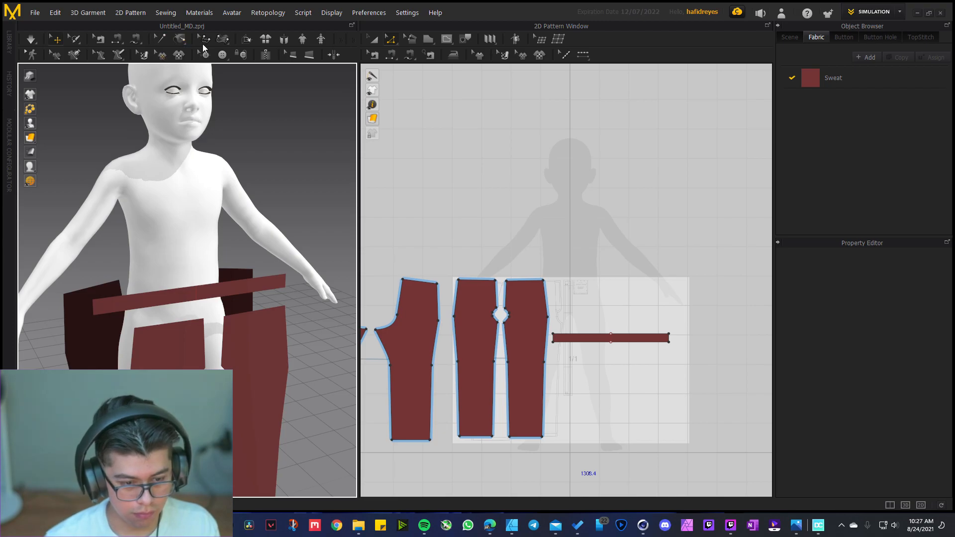
{"action": "left_click", "coordinate": [246, 39]}
{"action": "left_click", "coordinate": [202, 298]}
{"action": "left_click_drag", "start_coordinate": [193, 308], "coordinate": [214, 291]}
Sew the waistband's two short end edges together with segment sewing
{"action": "right_click_drag", "start_coordinate": [187, 286], "coordinate": [236, 319]}
{"action": "key", "text": "n"}
{"action": "left_click", "coordinate": [177, 297]}
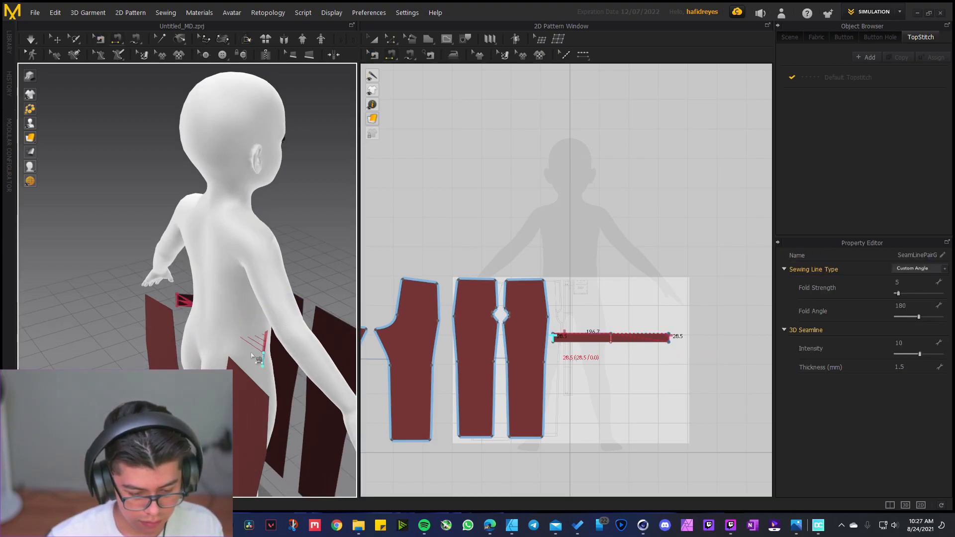
{"action": "right_click_drag", "start_coordinate": [241, 350], "coordinate": [182, 363]}
{"action": "left_click", "coordinate": [300, 328]}
Select the folded waistband in the 3D view and nudge its position at the avatar's waist
{"action": "key", "text": "e"}
{"action": "key", "text": "s"}
{"action": "left_click", "coordinate": [267, 345]}
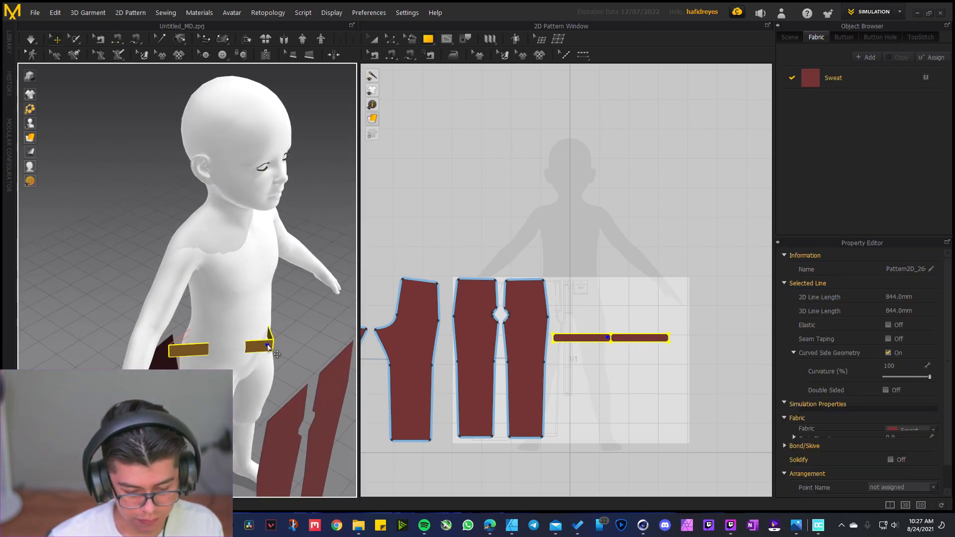
{"action": "left_click_drag", "start_coordinate": [292, 359], "coordinate": [286, 354]}
{"action": "right_click_drag", "start_coordinate": [285, 354], "coordinate": [140, 356]}
Move the 2D waistband pattern above the pants front pieces
{"action": "middle_click_drag", "start_coordinate": [436, 309], "coordinate": [445, 300]}
{"action": "key", "text": "z"}
{"action": "left_click_drag", "start_coordinate": [589, 334], "coordinate": [486, 238]}
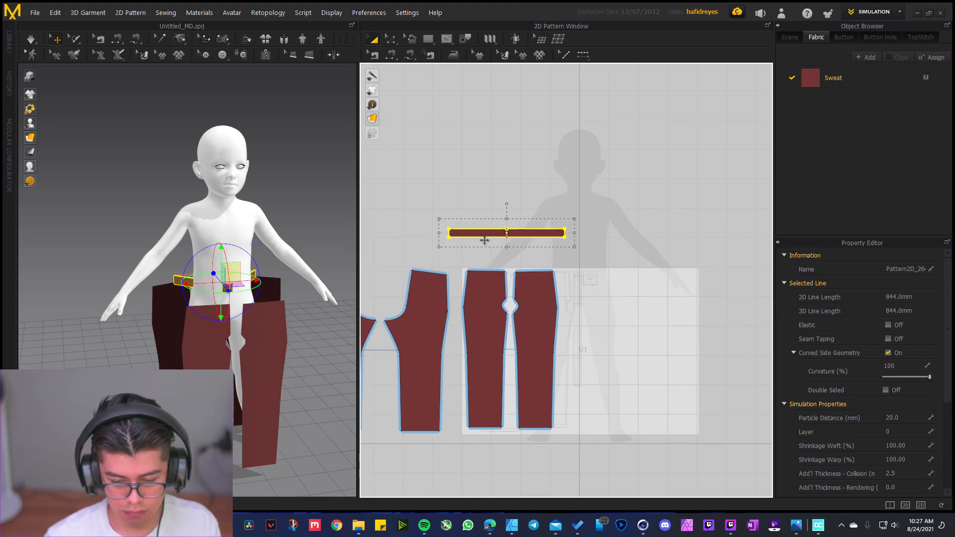
{"action": "scroll", "coordinate": [497, 260], "scroll_direction": "up", "scroll_amount": 5}
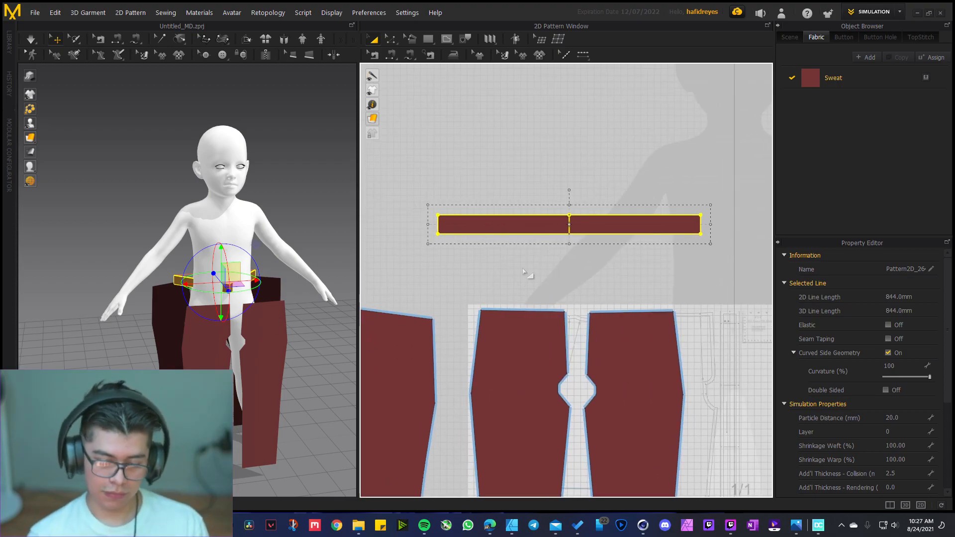
{"action": "left_click", "coordinate": [548, 268]}
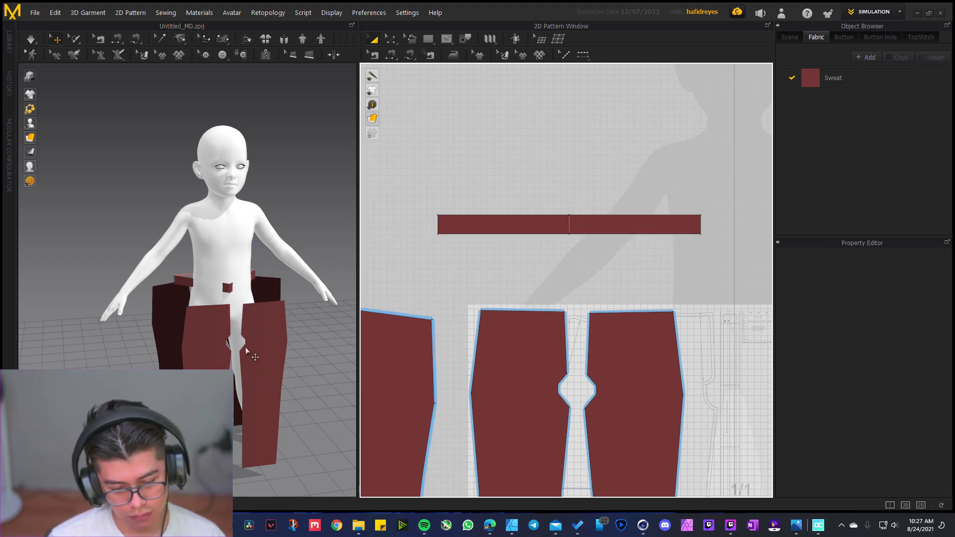
Rotate the folded waistband about its vertical axis and select the pants front piece on the avatar's left leg
{"action": "right_click_drag", "start_coordinate": [230, 286], "coordinate": [227, 293]}
{"action": "left_click", "coordinate": [228, 293]}
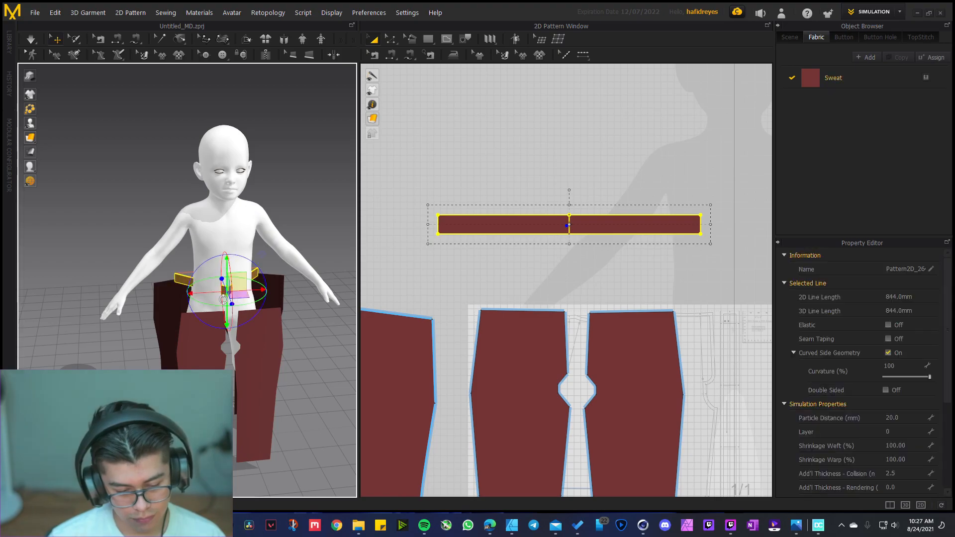
{"action": "left_click_drag", "start_coordinate": [214, 305], "coordinate": [283, 291]}
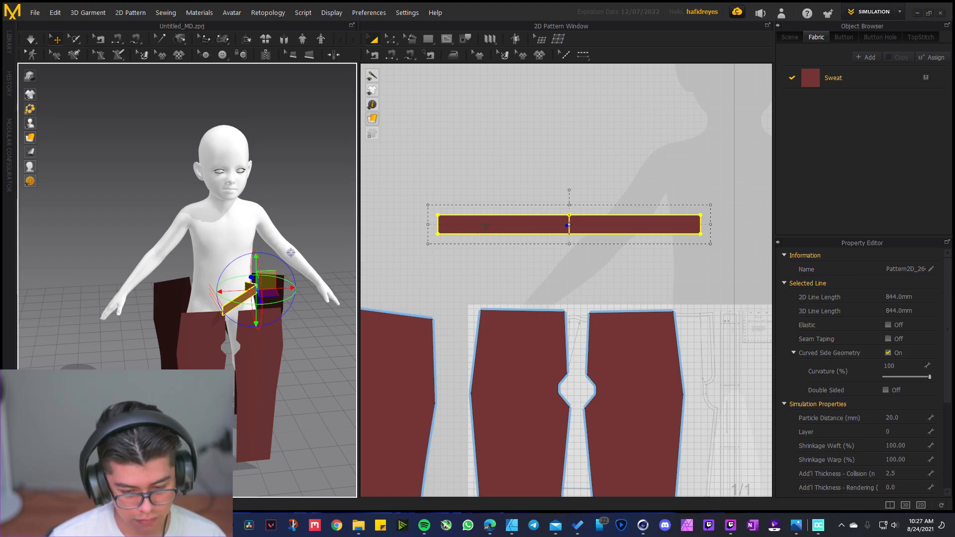
{"action": "left_click", "coordinate": [277, 322]}
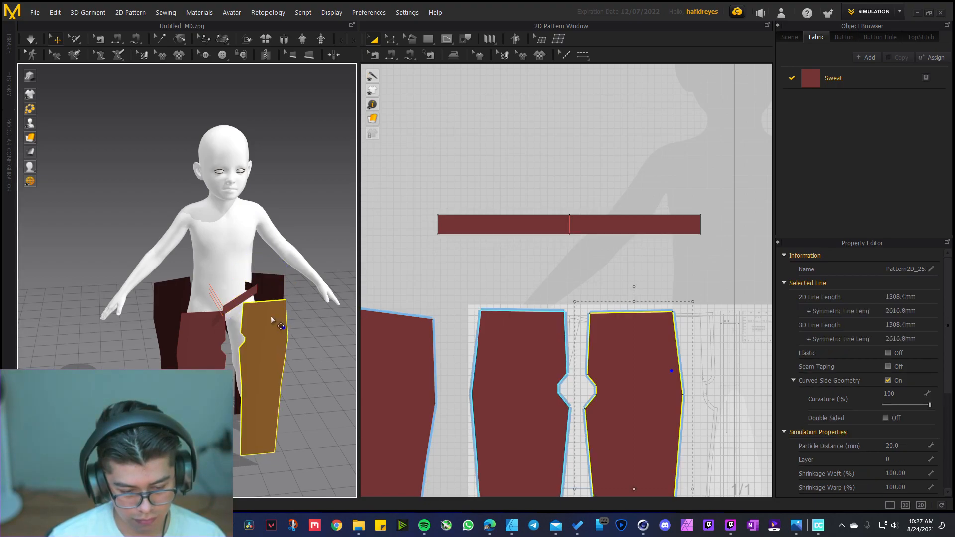
Select the folded waistband and position it in front of the avatar's waist in the 3D view
{"action": "left_click", "coordinate": [470, 226]}
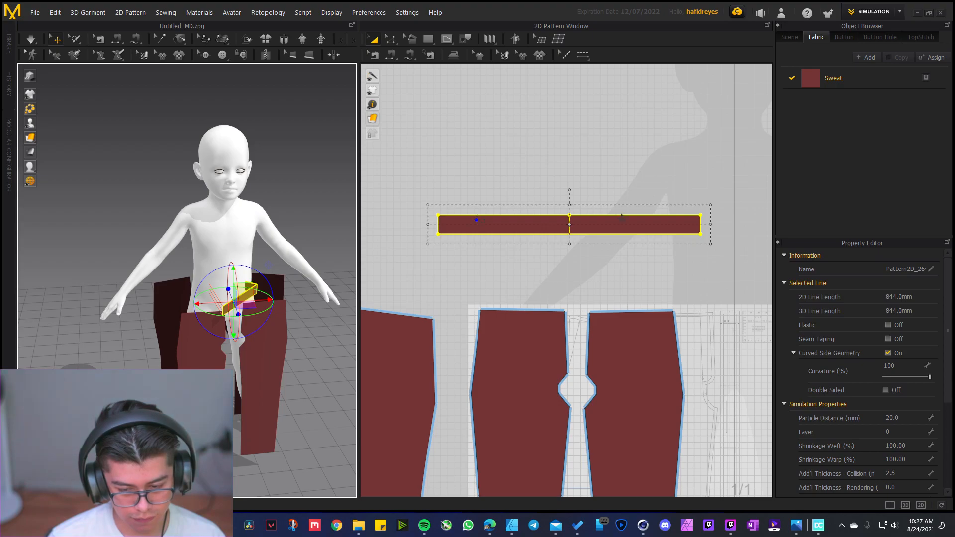
{"action": "right_click_drag", "start_coordinate": [229, 275], "coordinate": [244, 275]}
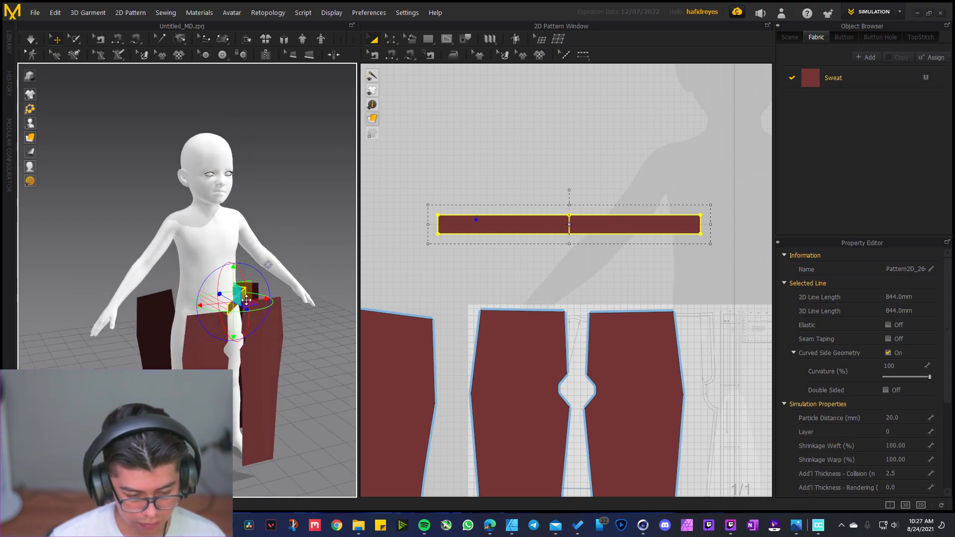
{"action": "right_click_drag", "start_coordinate": [225, 309], "coordinate": [265, 301]}
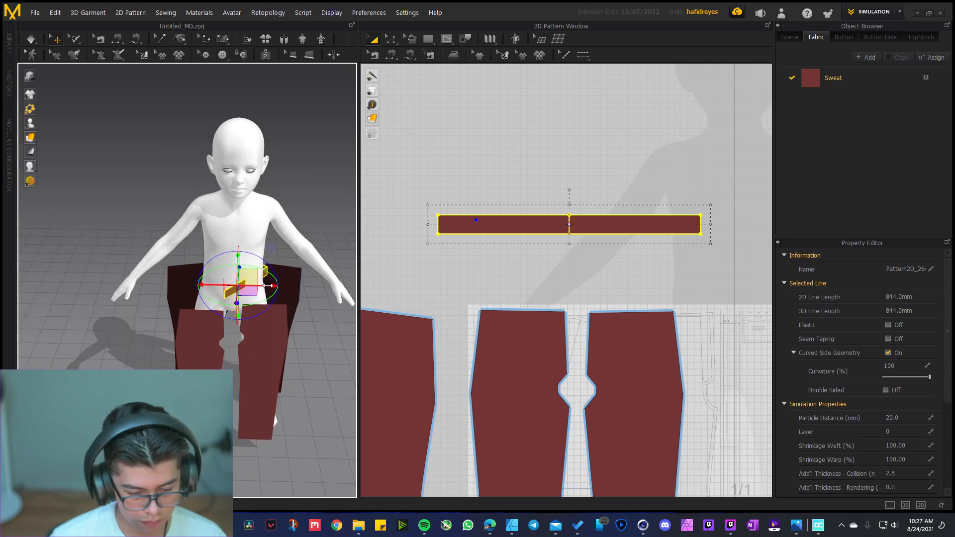
{"action": "right_click_drag", "start_coordinate": [230, 335], "coordinate": [250, 354]}
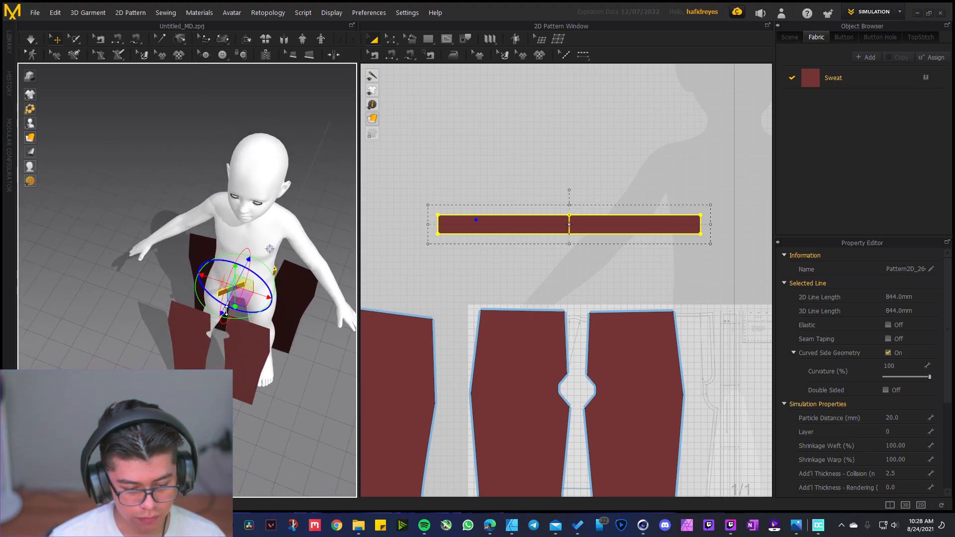
{"action": "left_click_drag", "start_coordinate": [218, 317], "coordinate": [209, 334]}
{"action": "right_click_drag", "start_coordinate": [209, 334], "coordinate": [181, 53]}
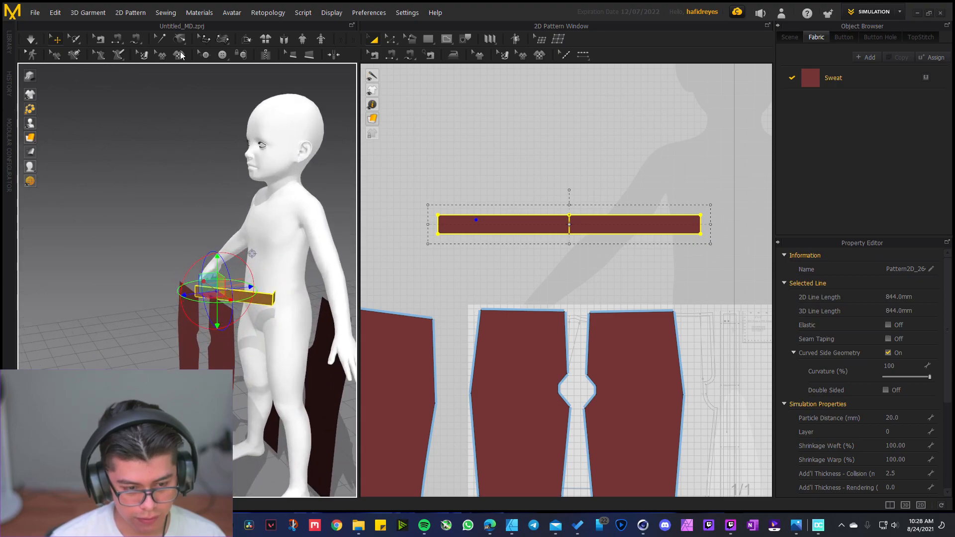
Use Fold Arrangement to set the fold angle of the waistband's centre fold line to 49
{"action": "left_click", "coordinate": [244, 44]}
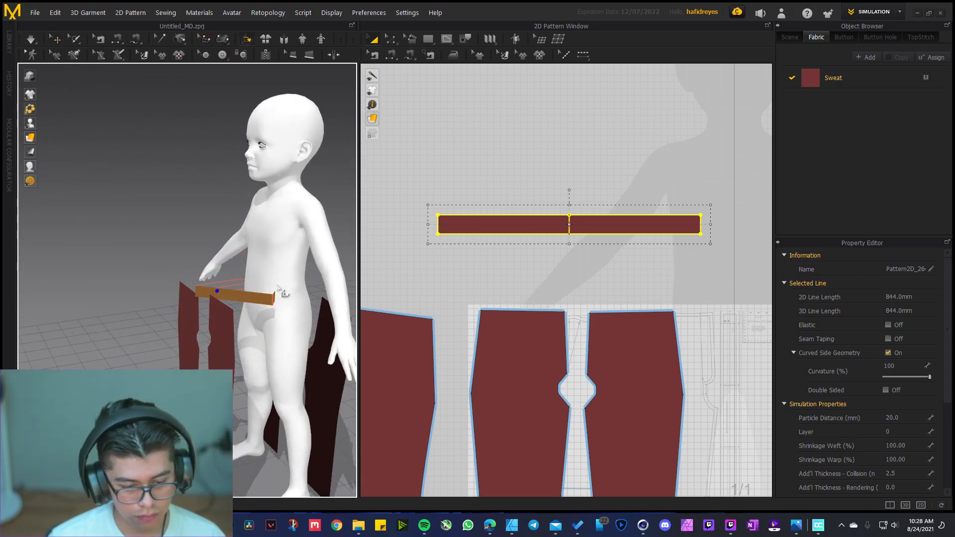
{"action": "left_click", "coordinate": [272, 301]}
{"action": "left_click_drag", "start_coordinate": [268, 313], "coordinate": [238, 313]}
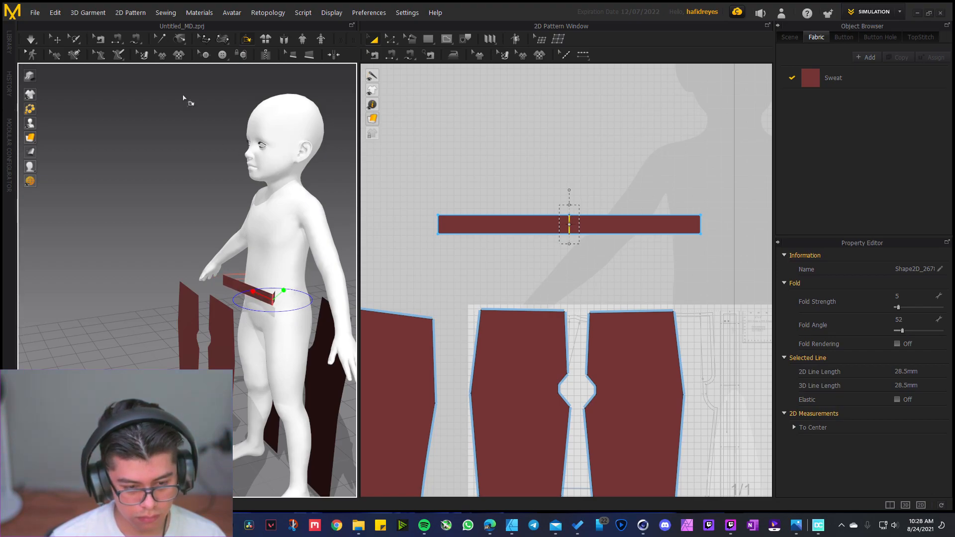
{"action": "left_click_drag", "start_coordinate": [269, 308], "coordinate": [282, 292]}
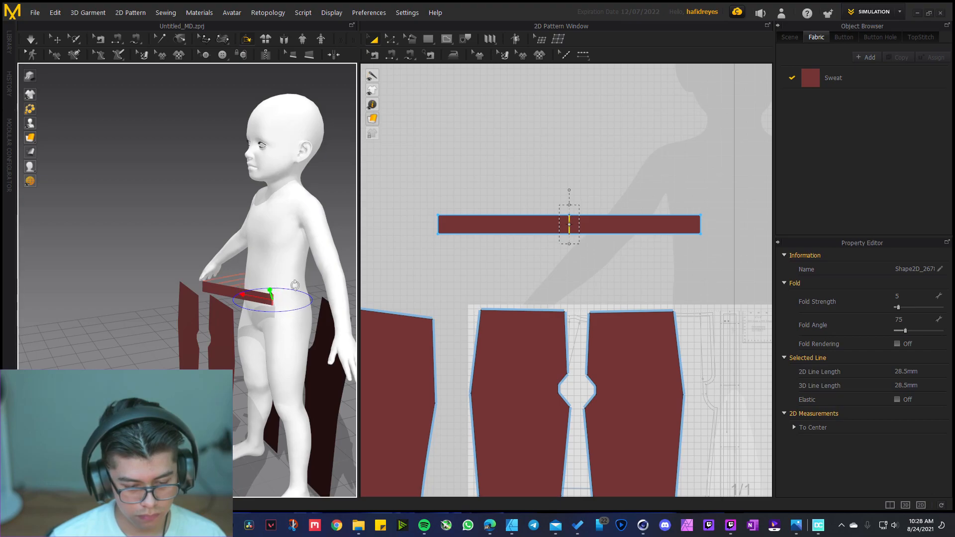
{"action": "left_click", "coordinate": [56, 40]}
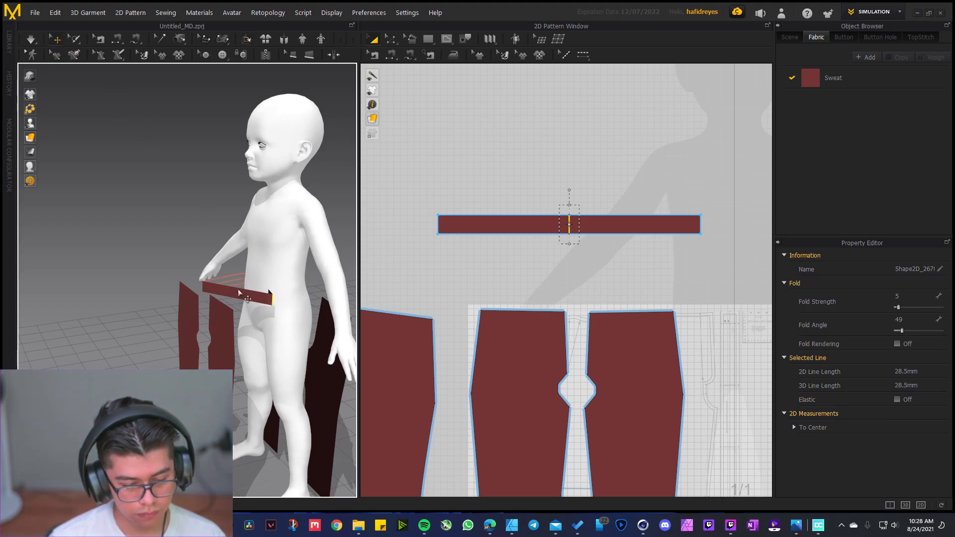
Move the folded waistband back in the 3D view so it straddles the avatar's waist
{"action": "left_click", "coordinate": [252, 298]}
{"action": "right_click_drag", "start_coordinate": [252, 298], "coordinate": [244, 320]}
{"action": "left_click_drag", "start_coordinate": [284, 294], "coordinate": [294, 318]}
{"action": "right_click_drag", "start_coordinate": [324, 298], "coordinate": [215, 319]}
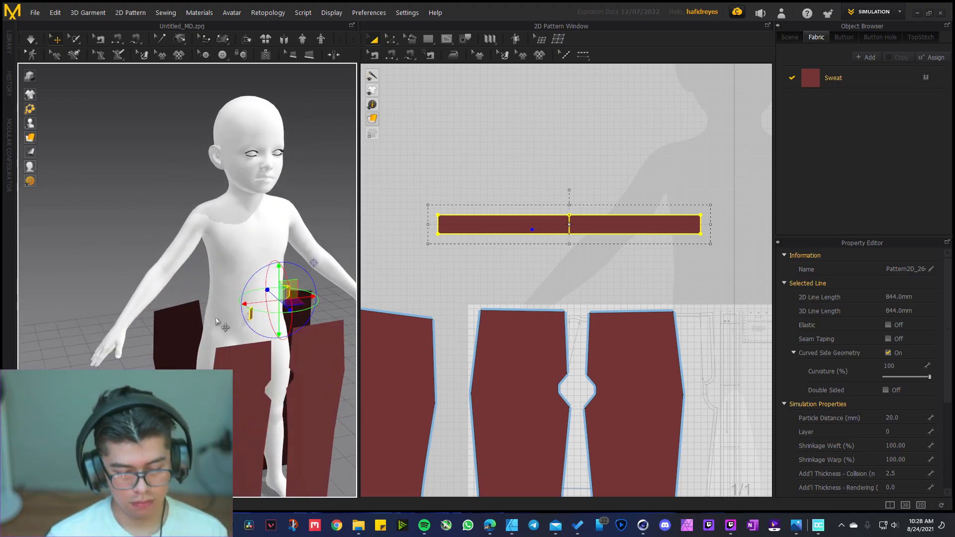
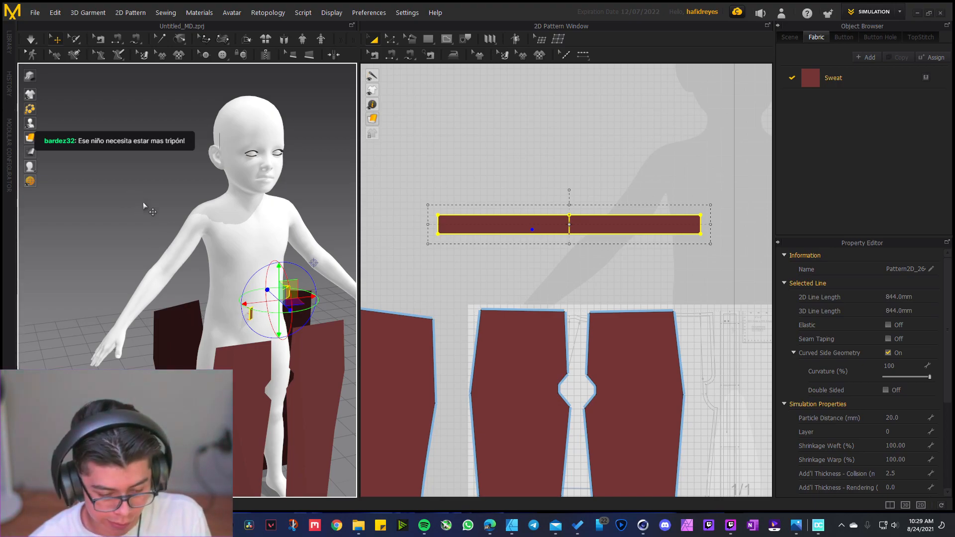
{"action": "right_click_drag", "start_coordinate": [145, 229], "coordinate": [208, 368]}
{"action": "mouse_move", "coordinate": [223, 322]}
{"action": "right_mouse_down"}
{"action": "mouse_move", "coordinate": [199, 331]}
{"action": "mouse_move", "coordinate": [181, 321]}
{"action": "mouse_move", "coordinate": [199, 331]}
{"action": "mouse_move", "coordinate": [223, 323]}
{"action": "right_mouse_up"}
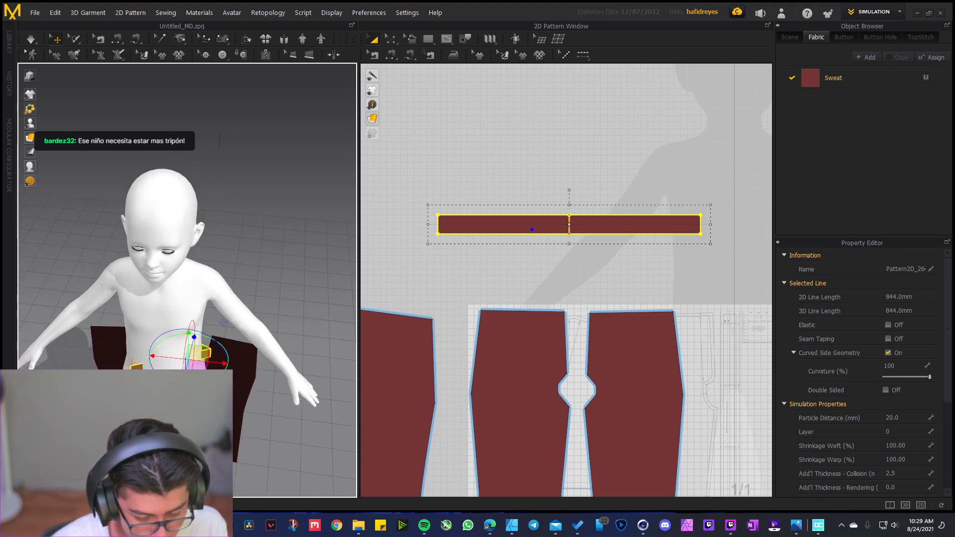
{"action": "right_click_drag", "start_coordinate": [133, 354], "coordinate": [126, 319]}
{"action": "middle_click_drag", "start_coordinate": [108, 428], "coordinate": [137, 354]}
{"action": "left_click", "coordinate": [323, 256]}
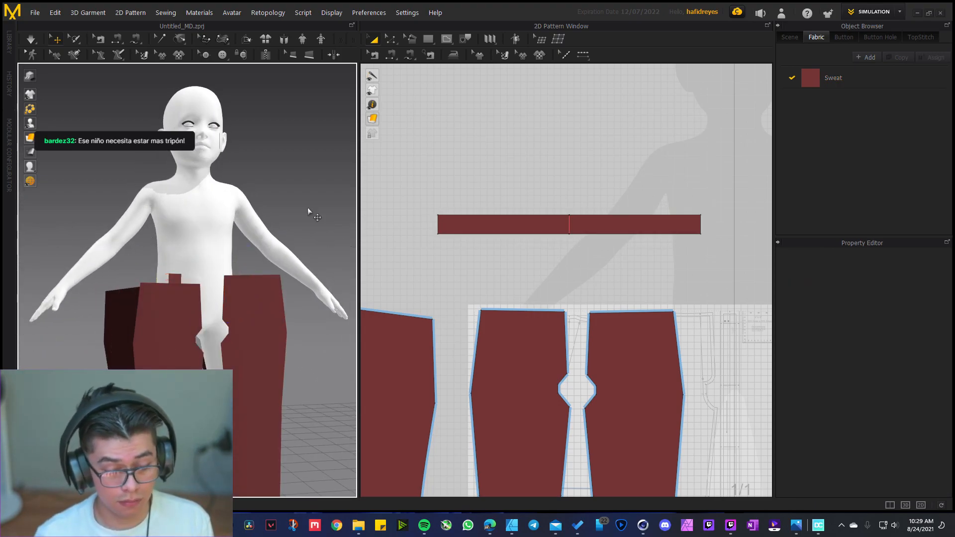
{"action": "right_click_drag", "start_coordinate": [231, 312], "coordinate": [343, 319]}
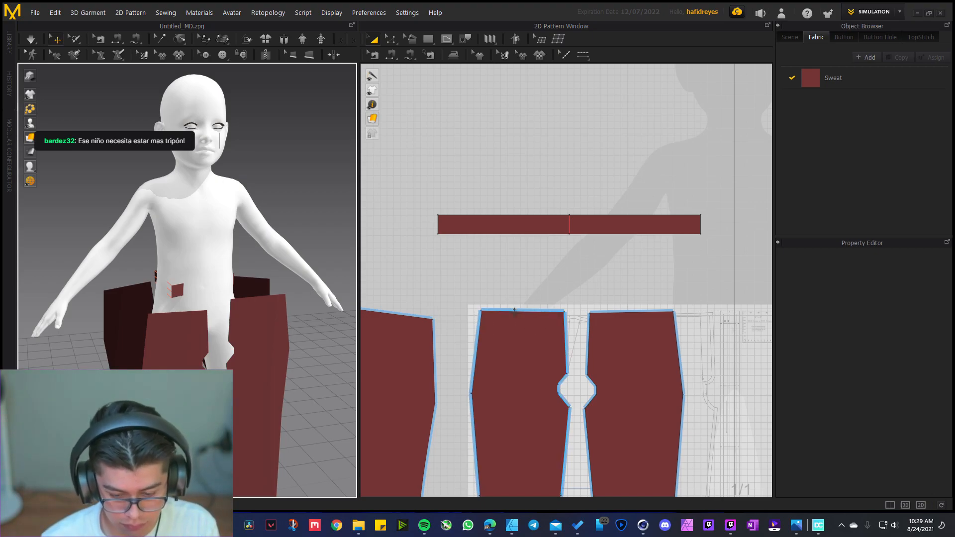
Divide the waistband's lower edge into four equal segments with a uniform split
{"action": "key", "text": "z"}
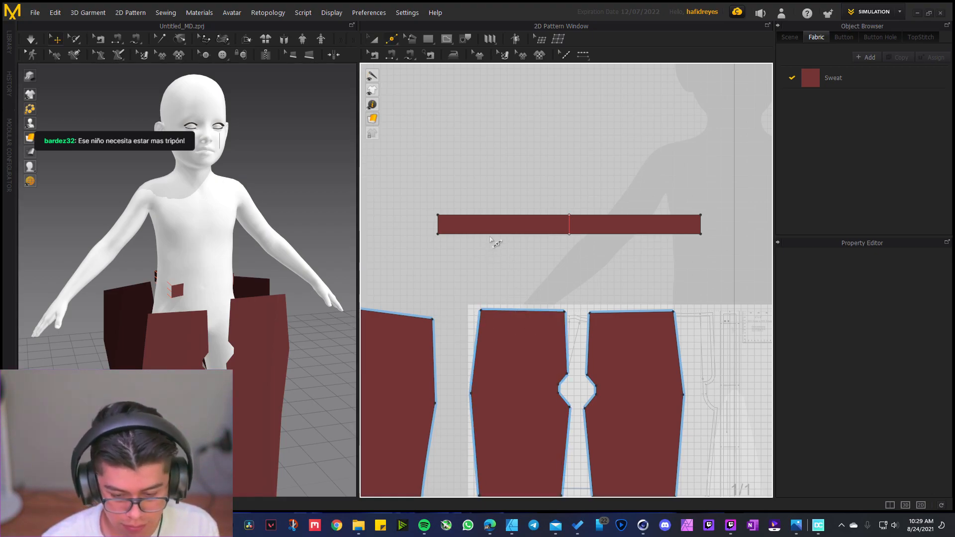
{"action": "right_click", "coordinate": [506, 234]}
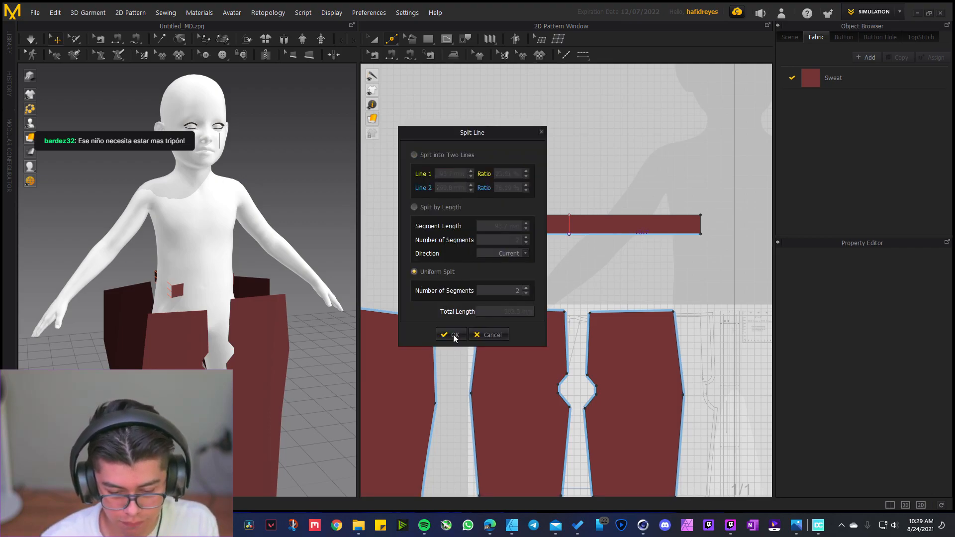
{"action": "left_click", "coordinate": [452, 335]}
{"action": "left_click", "coordinate": [516, 243]}
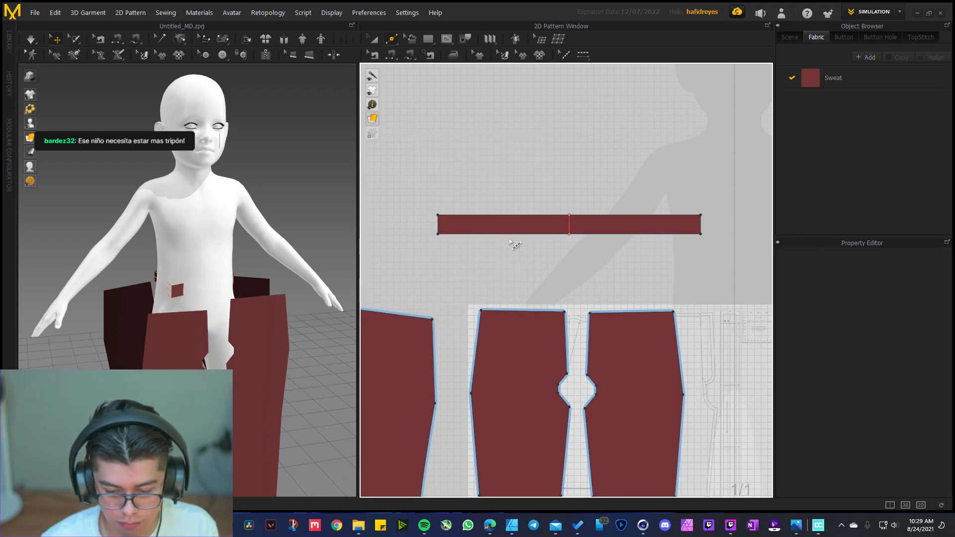
{"action": "right_click", "coordinate": [502, 235]}
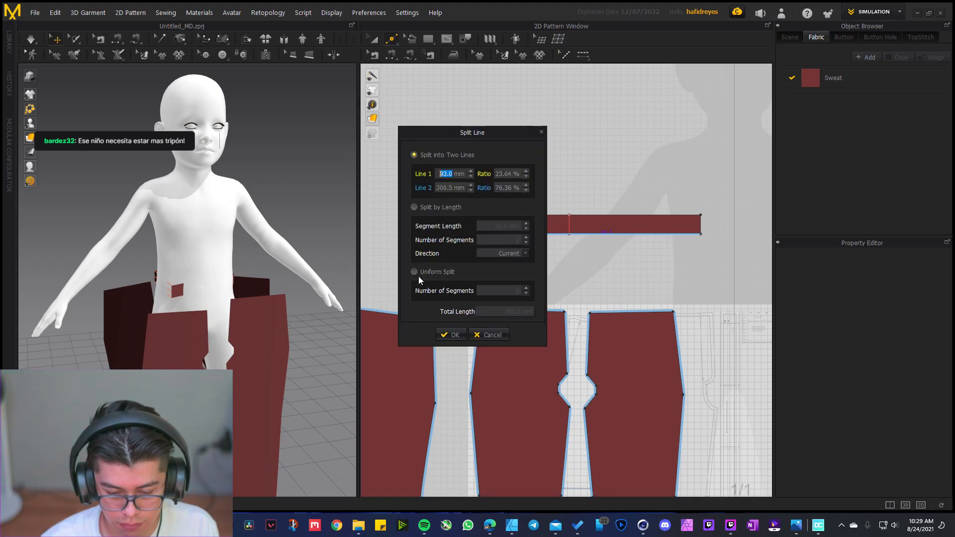
{"action": "left_click", "coordinate": [414, 272]}
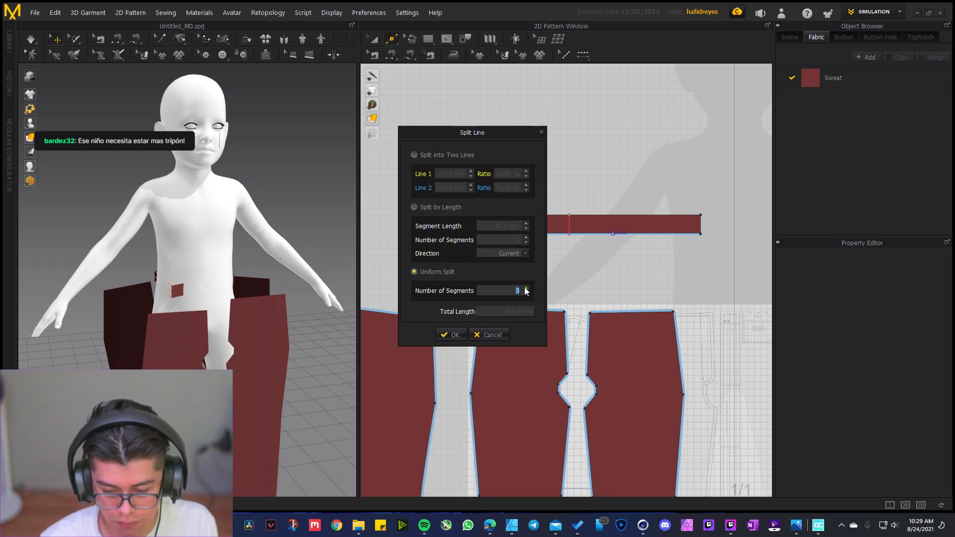
{"action": "left_click", "coordinate": [451, 335]}
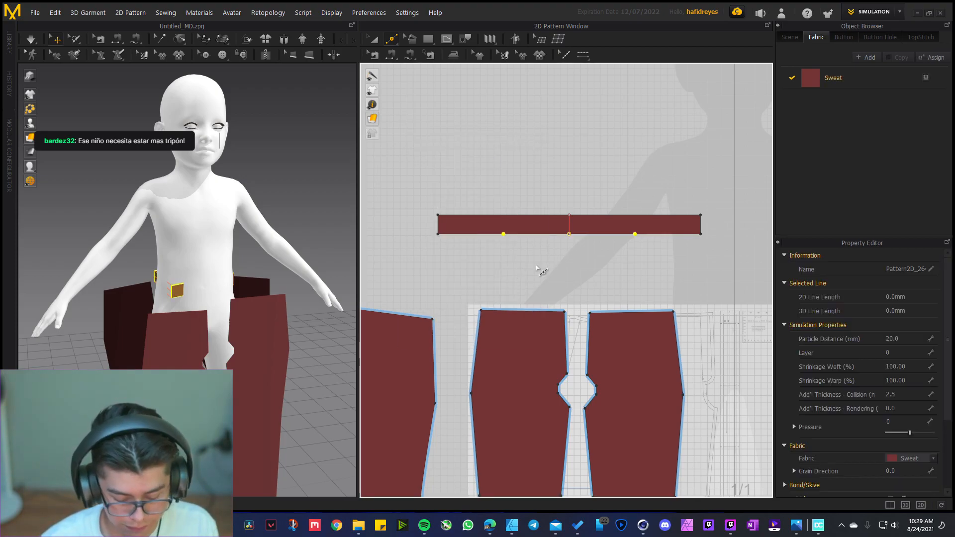
Sew the top edges of the two pants front pieces to the first two segments of the waistband's lower edge using segment sewing
{"action": "key", "text": "n"}
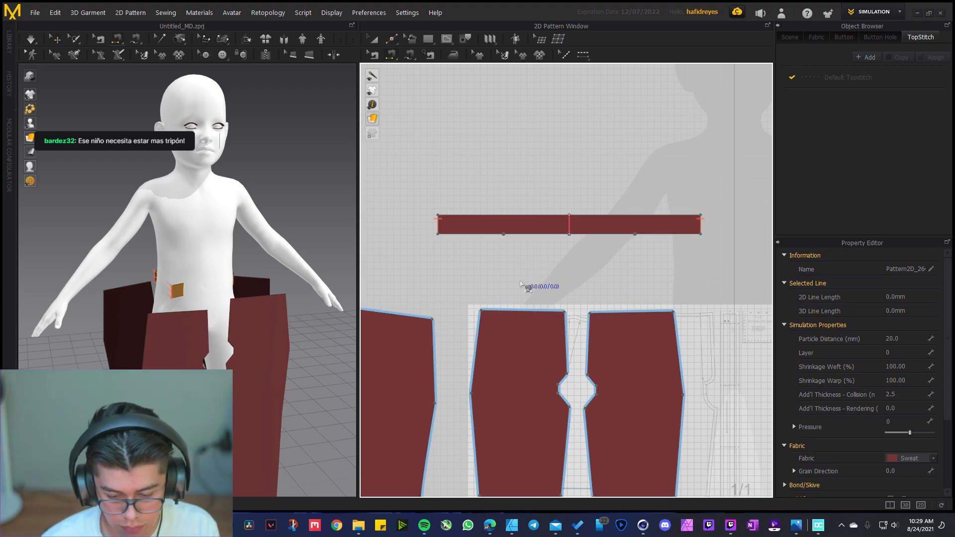
{"action": "left_click", "coordinate": [516, 312]}
{"action": "left_click", "coordinate": [472, 239]}
{"action": "left_click", "coordinate": [628, 316]}
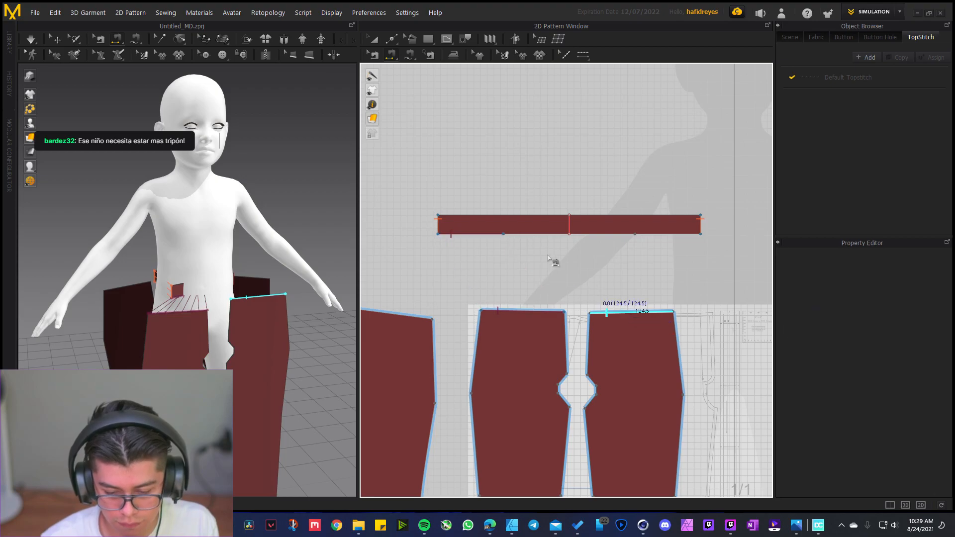
{"action": "left_click", "coordinate": [540, 234]}
Sew the top edges of the two pants back pieces to the remaining two segments of the waistband's lower edge
{"action": "right_click_drag", "start_coordinate": [139, 313], "coordinate": [348, 312]}
{"action": "middle_click_drag", "start_coordinate": [414, 273], "coordinate": [520, 253]}
{"action": "scroll", "coordinate": [520, 254], "scroll_direction": "down", "scroll_amount": 3}
{"action": "left_click", "coordinate": [517, 280]}
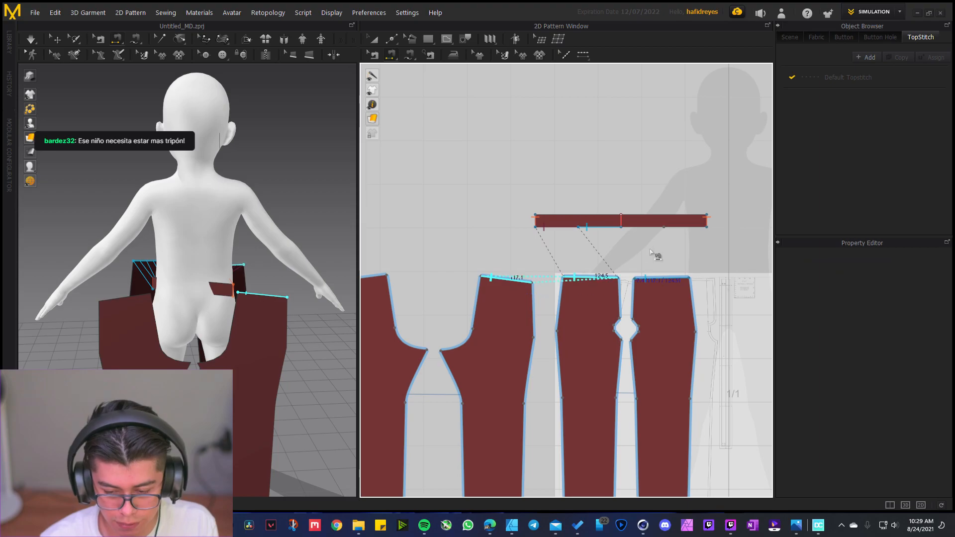
{"action": "left_click", "coordinate": [679, 230]}
{"action": "middle_click_drag", "start_coordinate": [396, 235], "coordinate": [494, 235]}
{"action": "left_click", "coordinate": [452, 278]}
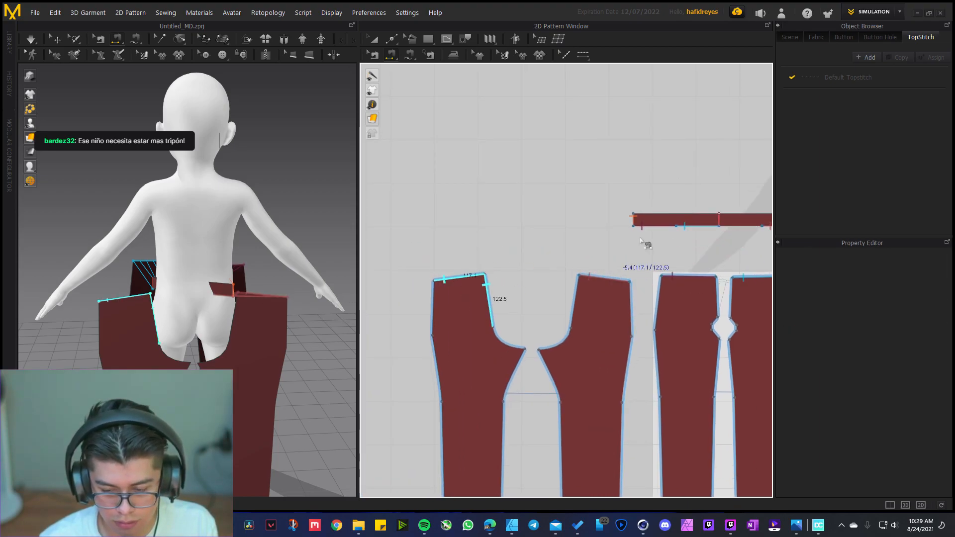
{"action": "left_click", "coordinate": [735, 229]}
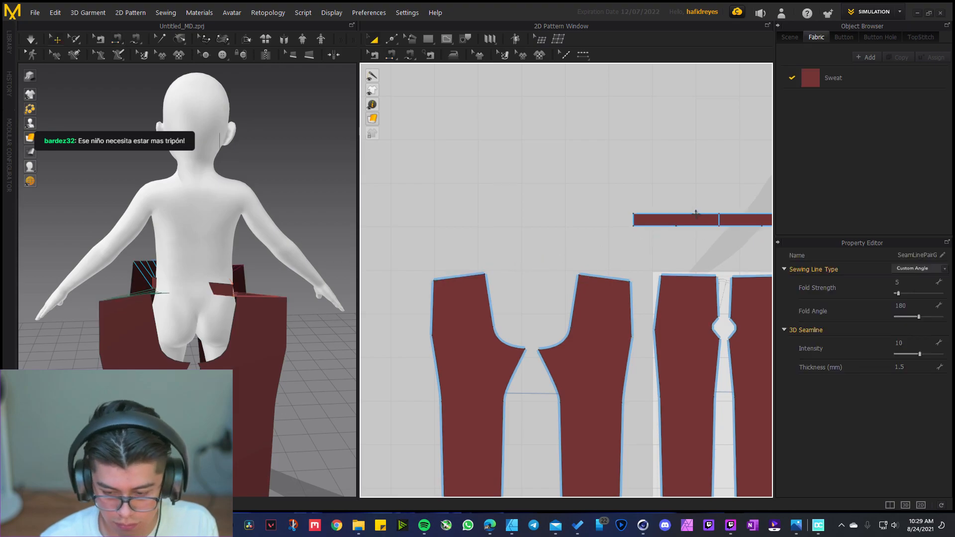
Rearrange the 2D patterns with the back pieces on the other side of the front pieces and the waistband centred above them
{"action": "left_click_drag", "start_coordinate": [700, 221], "coordinate": [590, 160]}
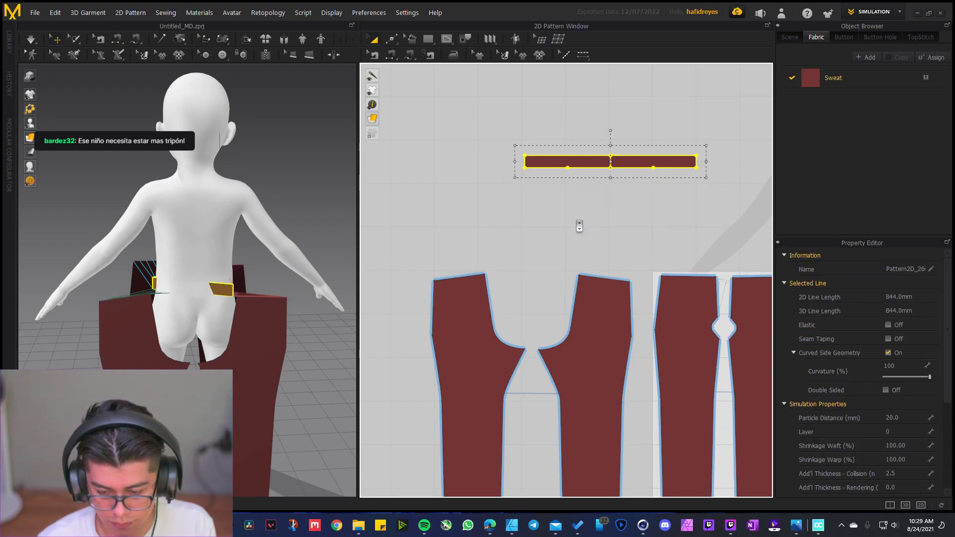
{"action": "scroll", "coordinate": [580, 220], "scroll_direction": "down", "scroll_amount": 2}
{"action": "scroll", "coordinate": [589, 231], "scroll_direction": "up", "scroll_amount": 2}
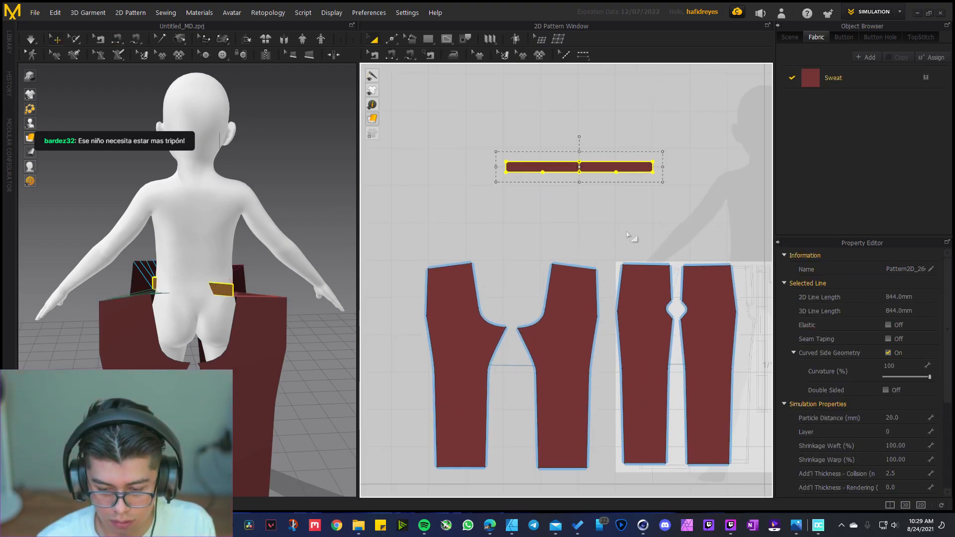
{"action": "scroll", "coordinate": [628, 236], "scroll_direction": "down", "scroll_amount": 3}
{"action": "left_click_drag", "start_coordinate": [577, 191], "coordinate": [681, 201]}
{"action": "left_click_drag", "start_coordinate": [388, 214], "coordinate": [557, 418]}
{"action": "left_click_drag", "start_coordinate": [531, 328], "coordinate": [749, 328]}
{"action": "middle_click_drag", "start_coordinate": [617, 225], "coordinate": [598, 217]}
{"action": "scroll", "coordinate": [597, 216], "scroll_direction": "up", "scroll_amount": 2}
{"action": "left_click", "coordinate": [562, 172]}
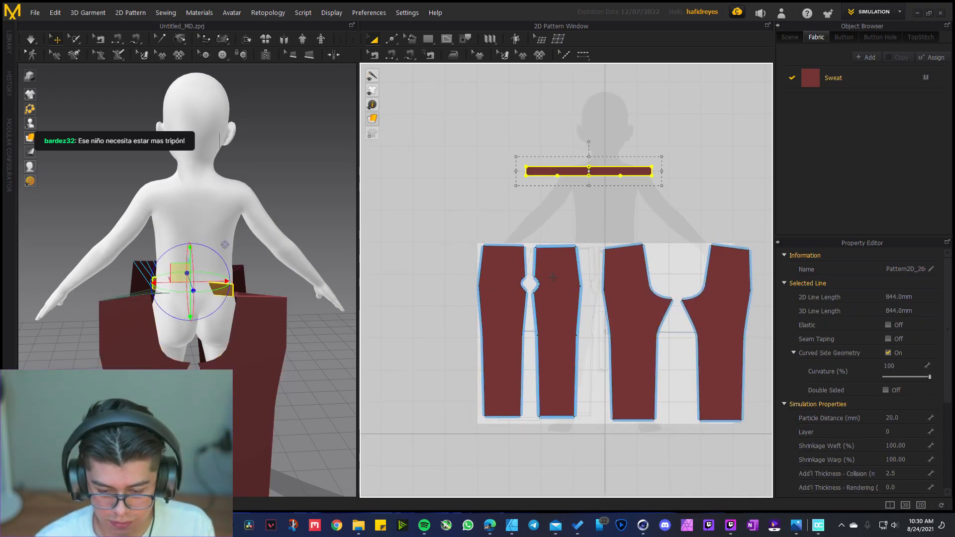
Select the waistband and all pants pieces and set their particle distance to 10 mm
{"action": "left_click", "coordinate": [554, 272]}
{"action": "key", "text": "b"}
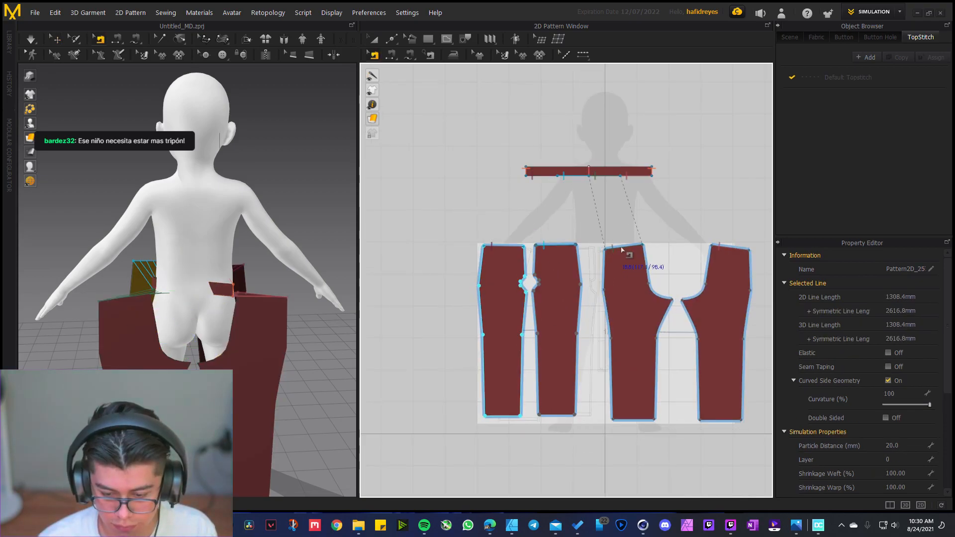
{"action": "right_click_drag", "start_coordinate": [209, 299], "coordinate": [269, 299]}
{"action": "scroll", "coordinate": [457, 159], "scroll_direction": "down", "scroll_amount": 1}
{"action": "scroll", "coordinate": [457, 159], "scroll_direction": "down", "scroll_amount": 1}
{"action": "key", "text": "a"}
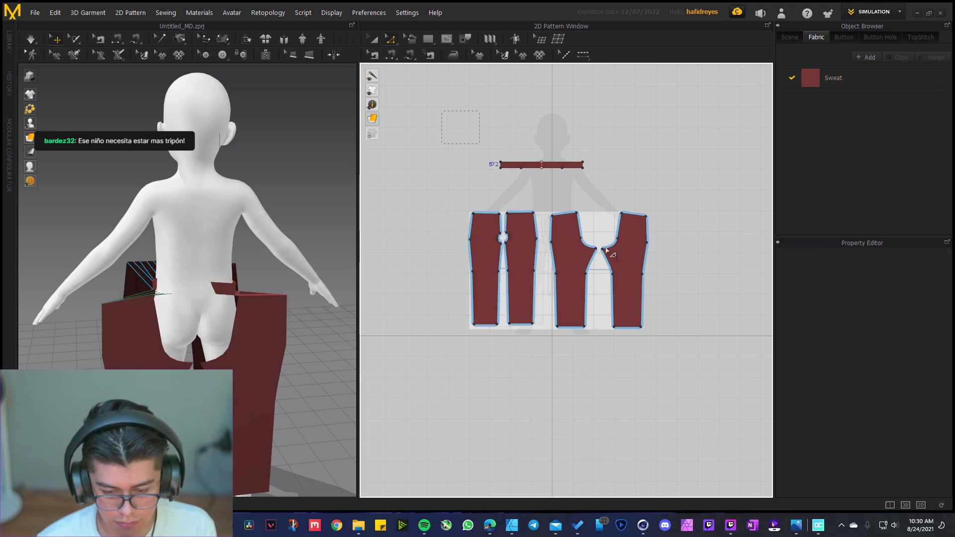
{"action": "left_click_drag", "start_coordinate": [421, 131], "coordinate": [677, 323]}
{"action": "key", "text": "ctrl+a"}
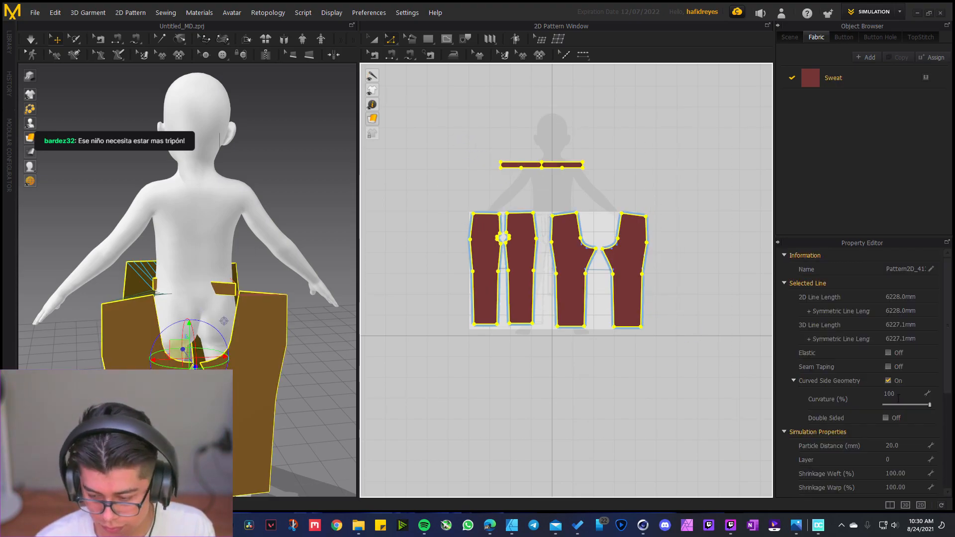
{"action": "left_click", "coordinate": [901, 445]}
{"action": "type", "text": "100"}
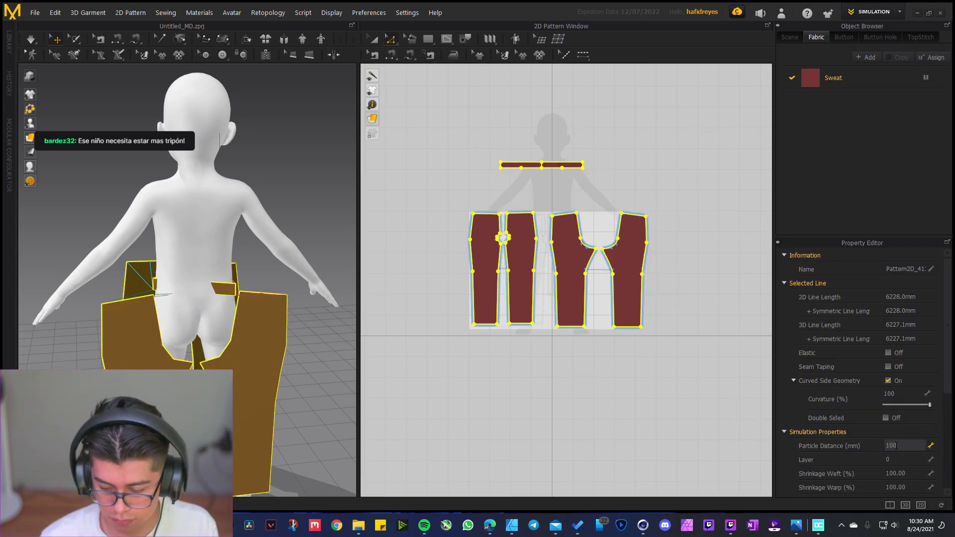
{"action": "key", "text": "BackSpace"}
{"action": "key", "text": "Return"}
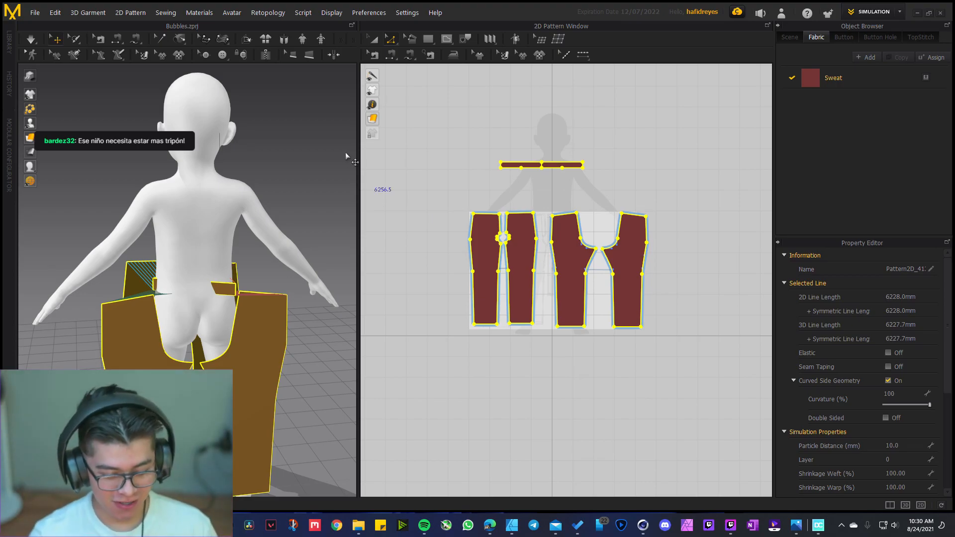
{"action": "right_click_drag", "start_coordinate": [65, 151], "coordinate": [249, 195]}
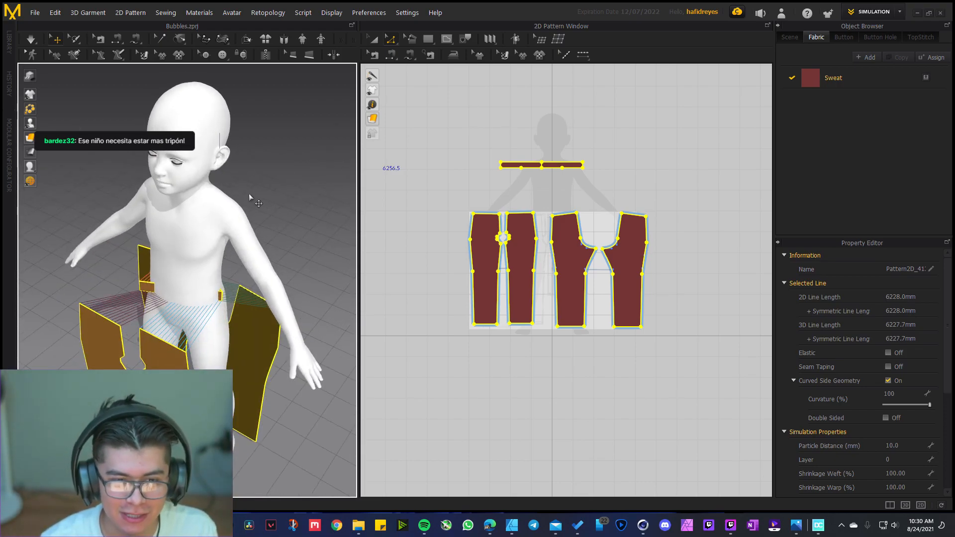
{"action": "key", "text": "2"}
{"action": "right_click_drag", "start_coordinate": [131, 213], "coordinate": [161, 262]}
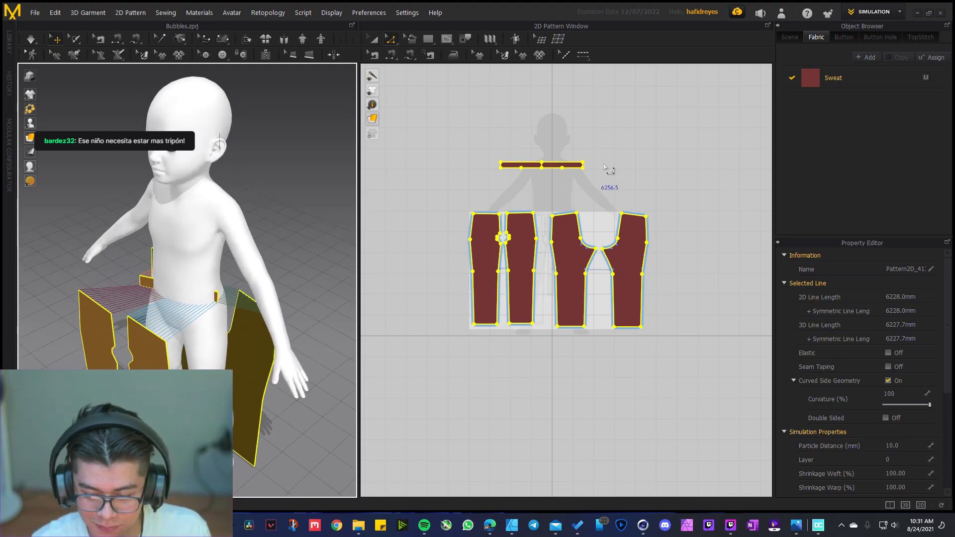
Clear the pattern selection, simulate the garment, and check the waistband's drape around the avatar
{"action": "left_click", "coordinate": [630, 187]}
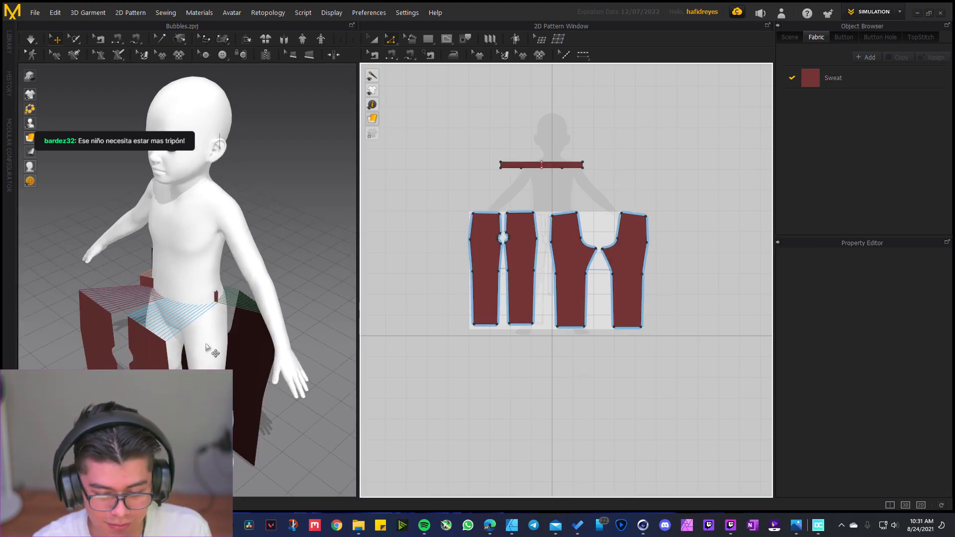
{"action": "key", "text": "space"}
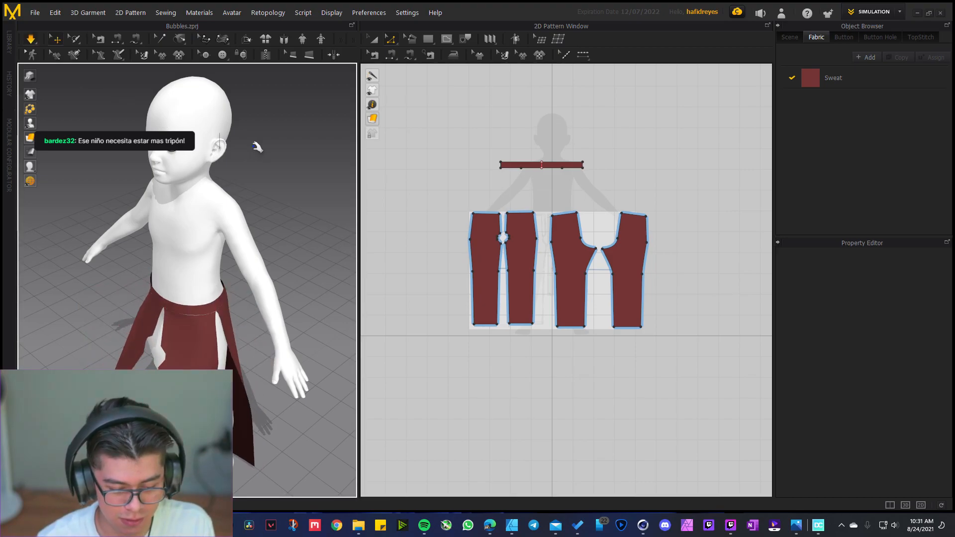
{"action": "right_click_drag", "start_coordinate": [164, 260], "coordinate": [223, 290]}
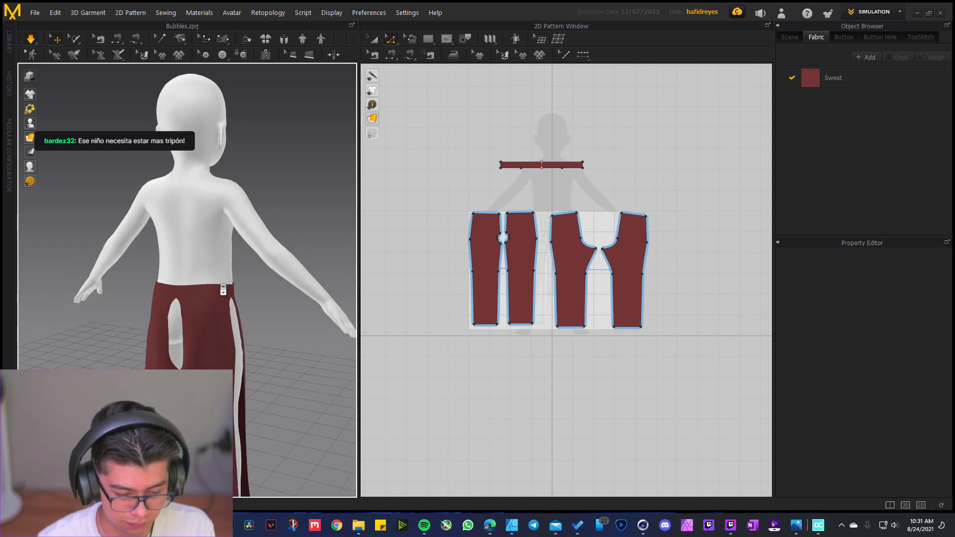
{"action": "scroll", "coordinate": [223, 289], "scroll_direction": "up", "scroll_amount": 2}
{"action": "left_click", "coordinate": [256, 296]}
{"action": "right_click_drag", "start_coordinate": [289, 285], "coordinate": [206, 249]}
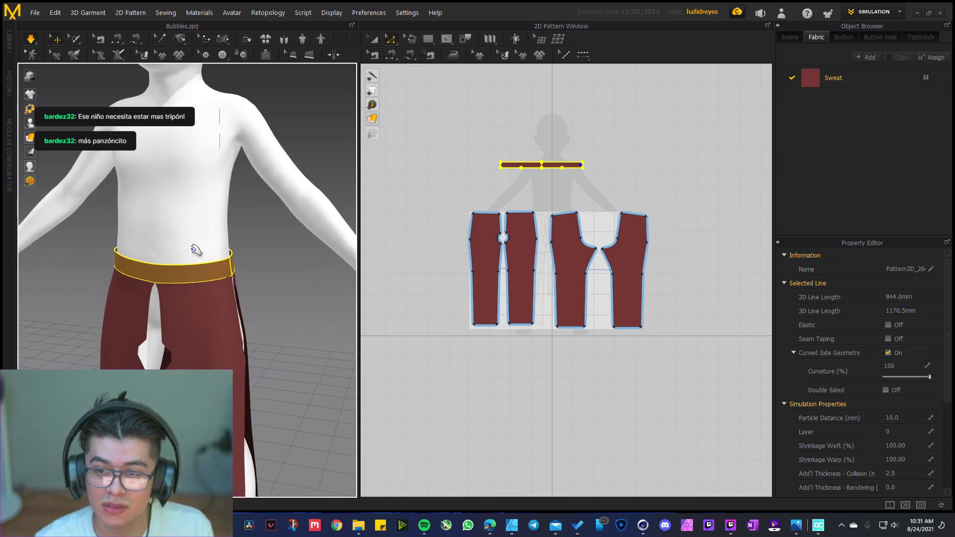
{"action": "right_click_drag", "start_coordinate": [133, 212], "coordinate": [195, 218]}
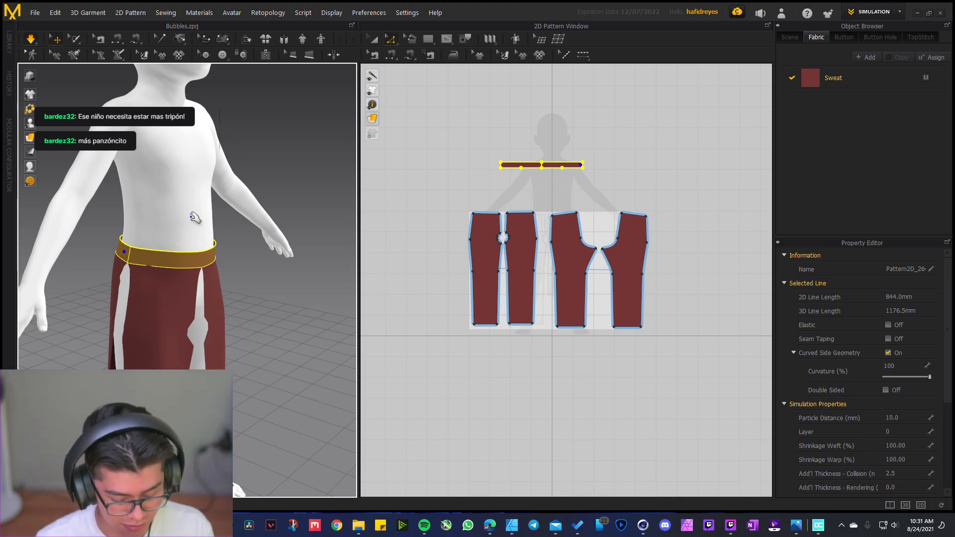
Sew the upper two outer side segments of the pants front pieces to the matching back piece segments using segment sewing
{"action": "right_click_drag", "start_coordinate": [194, 186], "coordinate": [302, 313]}
{"action": "middle_click_drag", "start_coordinate": [159, 368], "coordinate": [182, 341]}
{"action": "right_click_drag", "start_coordinate": [182, 341], "coordinate": [183, 339]}
{"action": "key", "text": "n"}
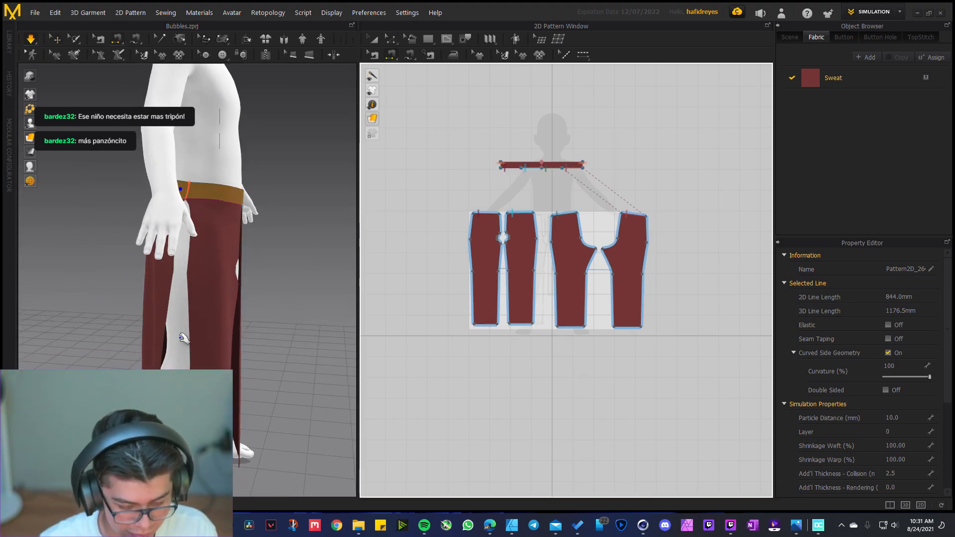
{"action": "right_click_drag", "start_coordinate": [180, 260], "coordinate": [162, 266]}
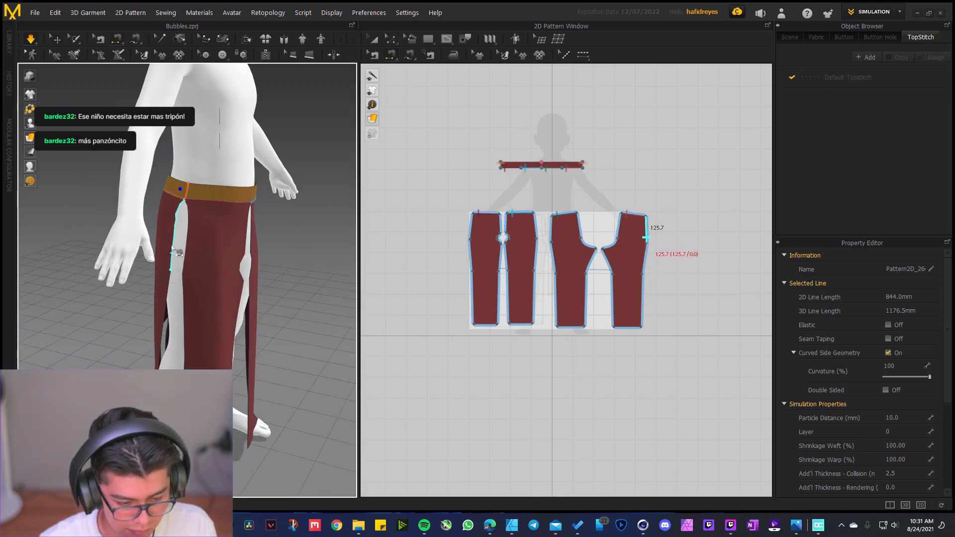
{"action": "left_click", "coordinate": [185, 236]}
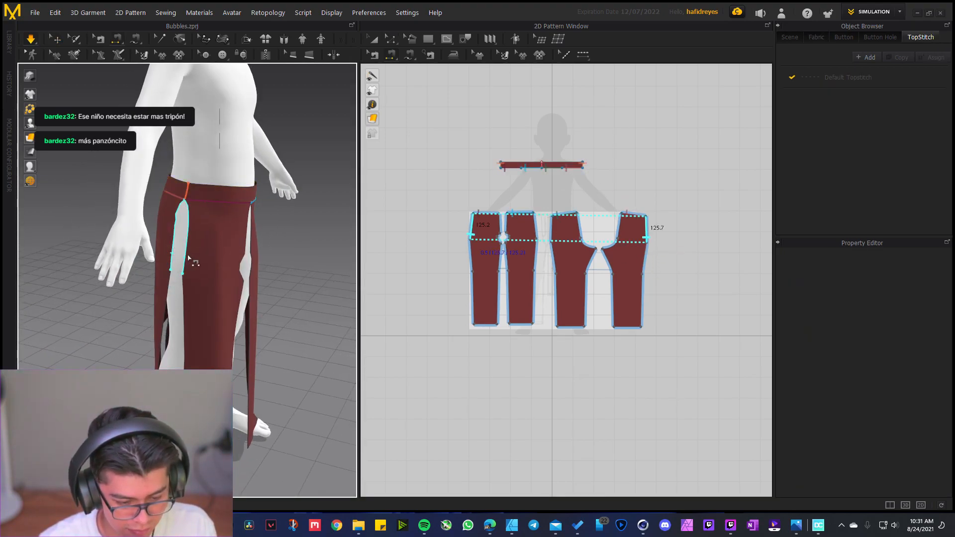
{"action": "left_click", "coordinate": [165, 312]}
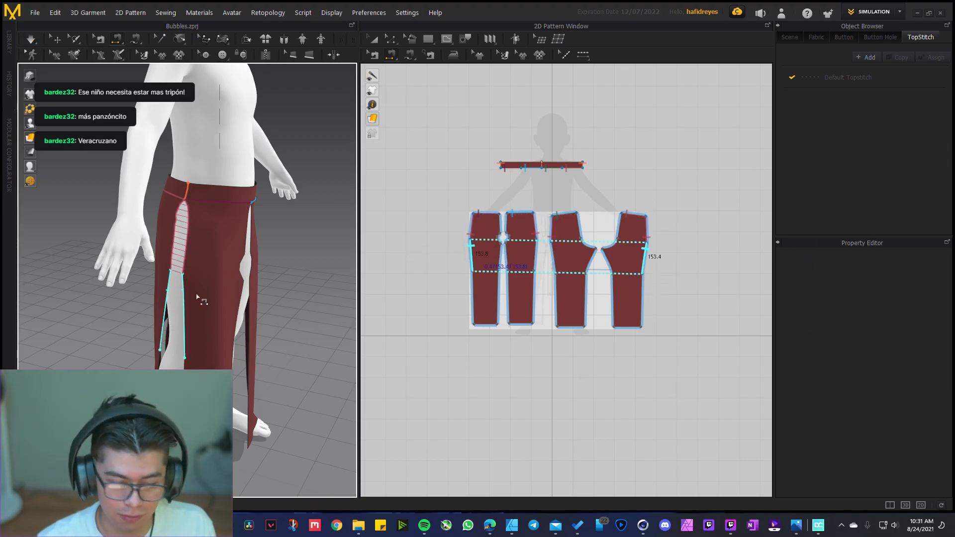
{"action": "left_click", "coordinate": [184, 300]}
Sew the lower outer side segments of the front and back pieces together and simulate the closed side seams
{"action": "middle_click_drag", "start_coordinate": [180, 386], "coordinate": [188, 319]}
{"action": "mouse_move", "coordinate": [192, 321]}
{"action": "right_mouse_down"}
{"action": "mouse_move", "coordinate": [213, 324]}
{"action": "mouse_move", "coordinate": [149, 321]}
{"action": "right_mouse_up"}
{"action": "left_click", "coordinate": [189, 318]}
{"action": "left_click", "coordinate": [218, 323]}
{"action": "left_click", "coordinate": [251, 318]}
{"action": "mouse_move", "coordinate": [288, 311]}
{"action": "right_mouse_down"}
{"action": "mouse_move", "coordinate": [212, 313]}
{"action": "mouse_move", "coordinate": [321, 310]}
{"action": "right_mouse_up"}
{"action": "key", "text": "space"}
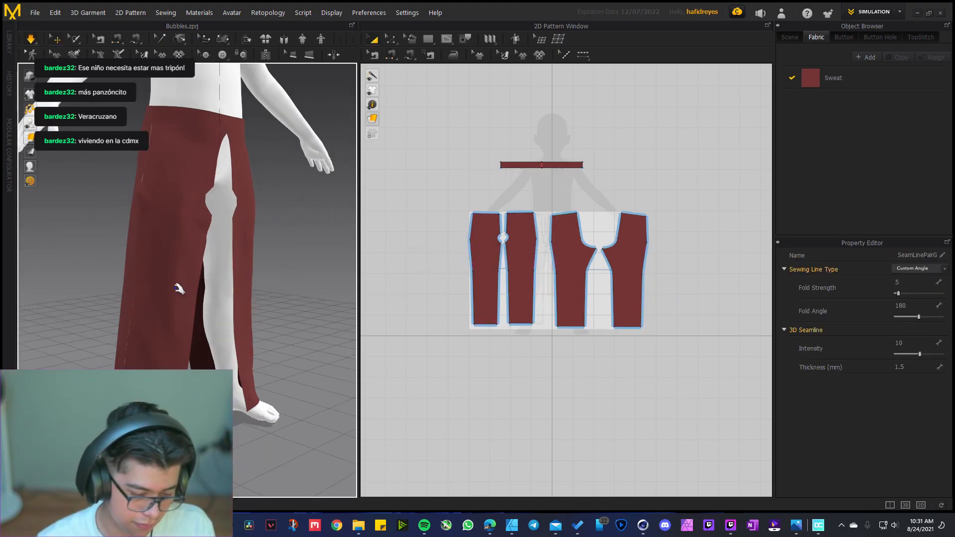
Sew the lower inseam segments of the pants front and back pieces together
{"action": "right_click_drag", "start_coordinate": [154, 245], "coordinate": [207, 258]}
{"action": "right_click_drag", "start_coordinate": [149, 271], "coordinate": [172, 275]}
{"action": "middle_click_drag", "start_coordinate": [141, 250], "coordinate": [231, 301]}
{"action": "mouse_move", "coordinate": [187, 307]}
{"action": "right_mouse_down"}
{"action": "mouse_move", "coordinate": [216, 297]}
{"action": "mouse_move", "coordinate": [177, 275]}
{"action": "mouse_move", "coordinate": [169, 351]}
{"action": "mouse_move", "coordinate": [183, 299]}
{"action": "right_mouse_up"}
{"action": "right_click_drag", "start_coordinate": [167, 331], "coordinate": [151, 271]}
{"action": "key", "text": "n"}
{"action": "left_click", "coordinate": [170, 313]}
{"action": "left_click", "coordinate": [163, 311]}
Sew the upper inseam segments below the crotch between the front and back pieces and run the simulation
{"action": "middle_click_drag", "start_coordinate": [185, 241], "coordinate": [194, 275]}
{"action": "scroll", "coordinate": [201, 267], "scroll_direction": "up", "scroll_amount": 2}
{"action": "scroll", "coordinate": [201, 267], "scroll_direction": "up", "scroll_amount": 3}
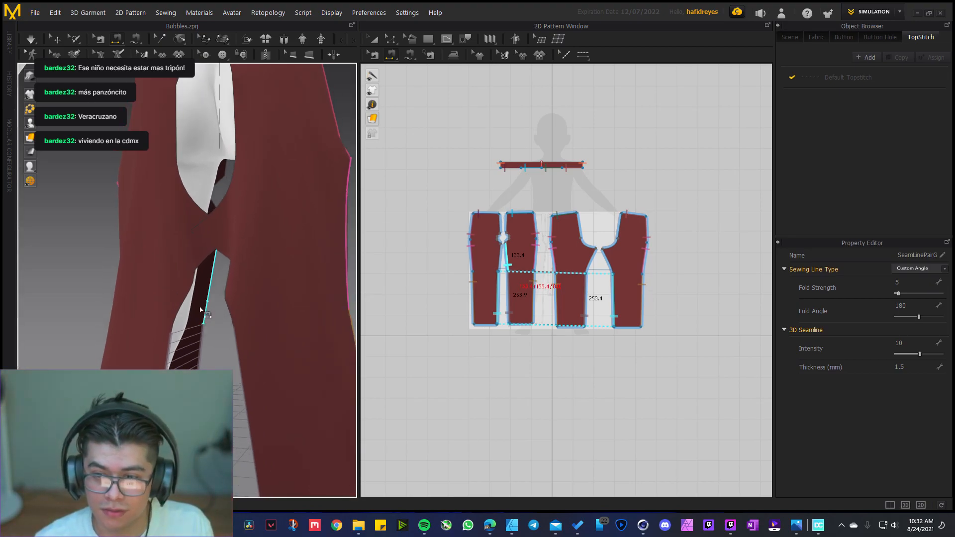
{"action": "right_click_drag", "start_coordinate": [193, 310], "coordinate": [239, 318]}
{"action": "left_click", "coordinate": [224, 278]}
{"action": "left_click", "coordinate": [211, 275]}
{"action": "middle_click_drag", "start_coordinate": [211, 202], "coordinate": [222, 260]}
{"action": "scroll", "coordinate": [223, 259], "scroll_direction": "down", "scroll_amount": 3}
{"action": "key", "text": "space"}
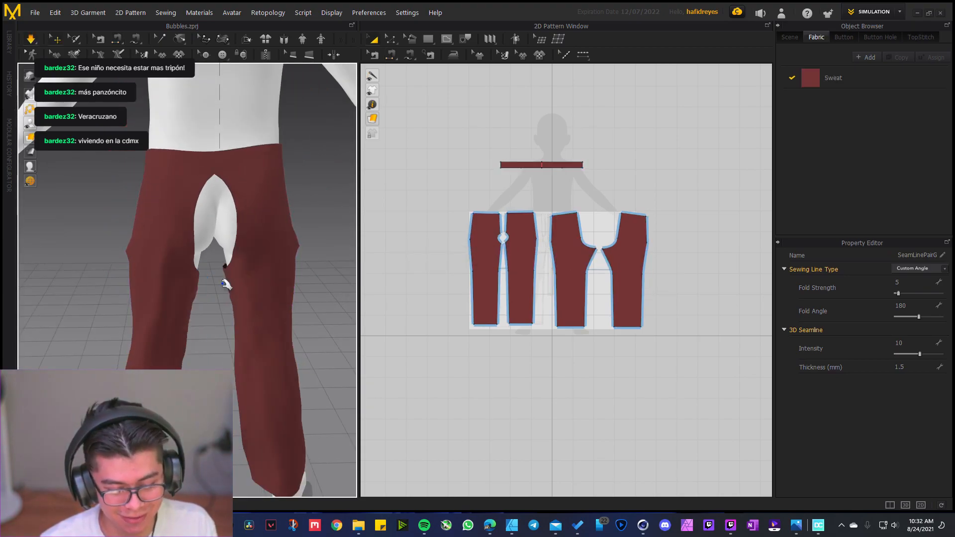
Sew the upper center-back segments of the two back pieces to each other
{"action": "right_click_drag", "start_coordinate": [215, 295], "coordinate": [164, 279]}
{"action": "scroll", "coordinate": [164, 271], "scroll_direction": "up", "scroll_amount": 2}
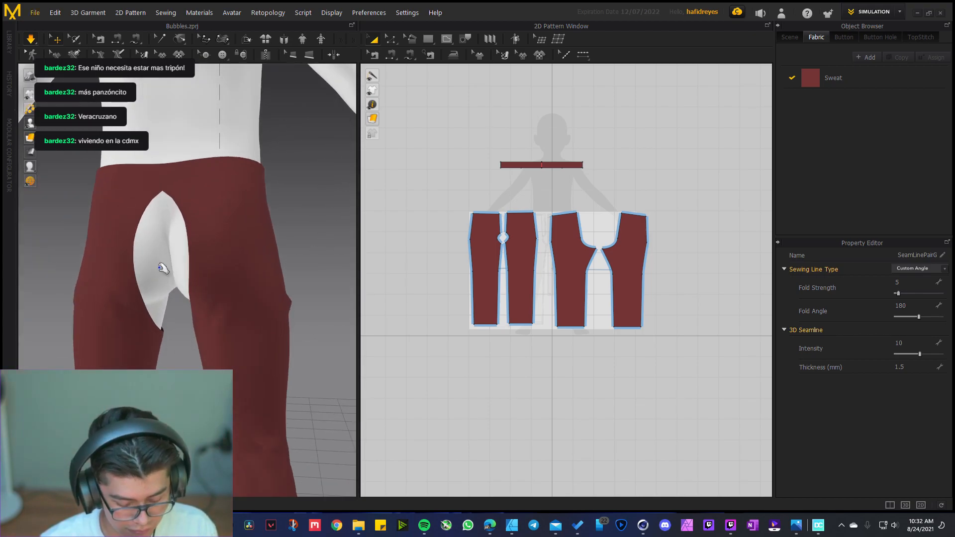
{"action": "key", "text": "n"}
{"action": "left_click", "coordinate": [134, 243]}
{"action": "left_click", "coordinate": [189, 246]}
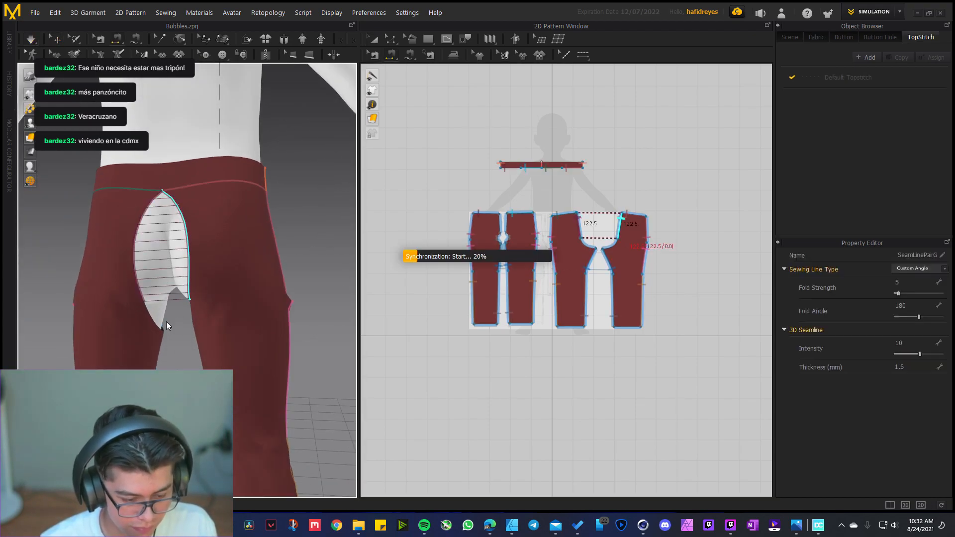
Sew the lower crotch curves of the two back pieces together and simulate the closed back seam
{"action": "scroll", "coordinate": [174, 334], "scroll_direction": "up", "scroll_amount": 2}
{"action": "right_click_drag", "start_coordinate": [175, 335], "coordinate": [145, 211]}
{"action": "key", "text": "n"}
{"action": "left_click", "coordinate": [148, 214]}
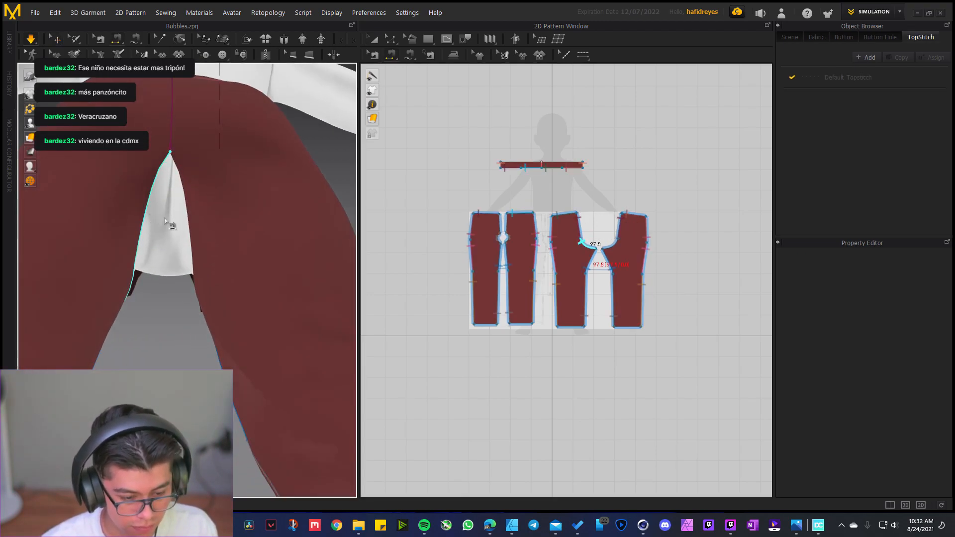
{"action": "left_click", "coordinate": [191, 240]}
{"action": "key", "text": "space"}
{"action": "right_click_drag", "start_coordinate": [162, 357], "coordinate": [309, 392]}
{"action": "middle_click_drag", "start_coordinate": [199, 263], "coordinate": [134, 278]}
{"action": "scroll", "coordinate": [202, 284], "scroll_direction": "down", "scroll_amount": 3}
{"action": "right_click_drag", "start_coordinate": [202, 285], "coordinate": [250, 309]}
{"action": "middle_click_drag", "start_coordinate": [209, 299], "coordinate": [194, 315]}
{"action": "scroll", "coordinate": [252, 285], "scroll_direction": "up", "scroll_amount": 2}
{"action": "middle_click_drag", "start_coordinate": [246, 278], "coordinate": [220, 267]}
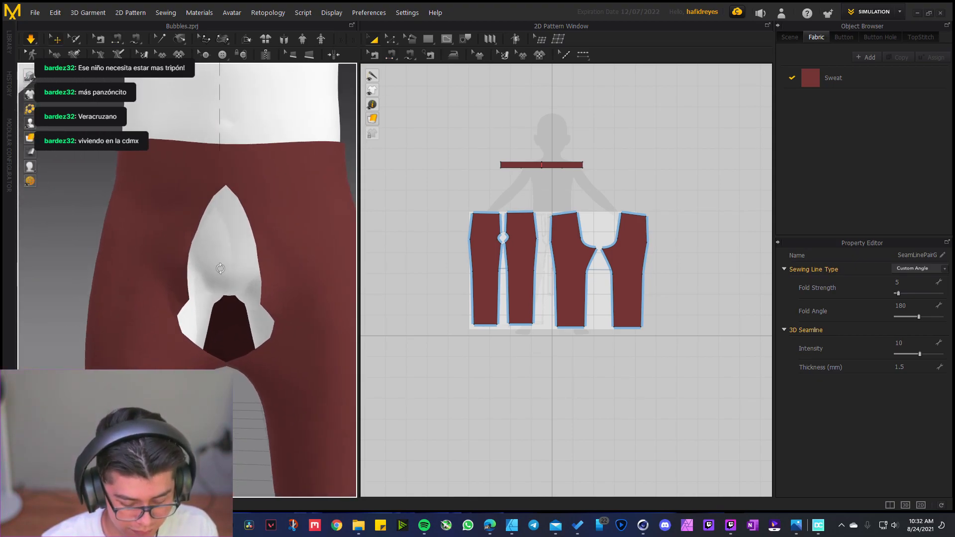
{"action": "key", "text": "n"}
{"action": "left_click", "coordinate": [188, 255]}
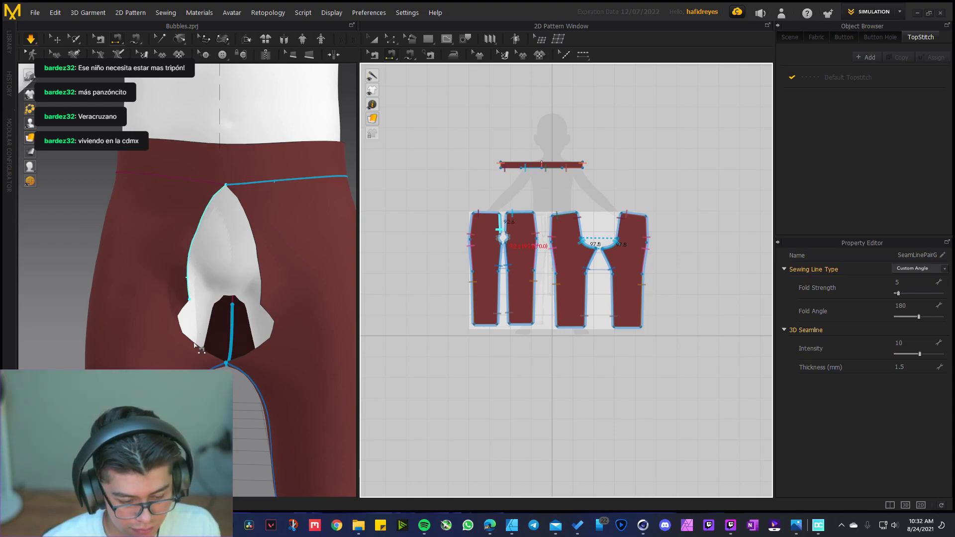
{"action": "left_click", "coordinate": [181, 315]}
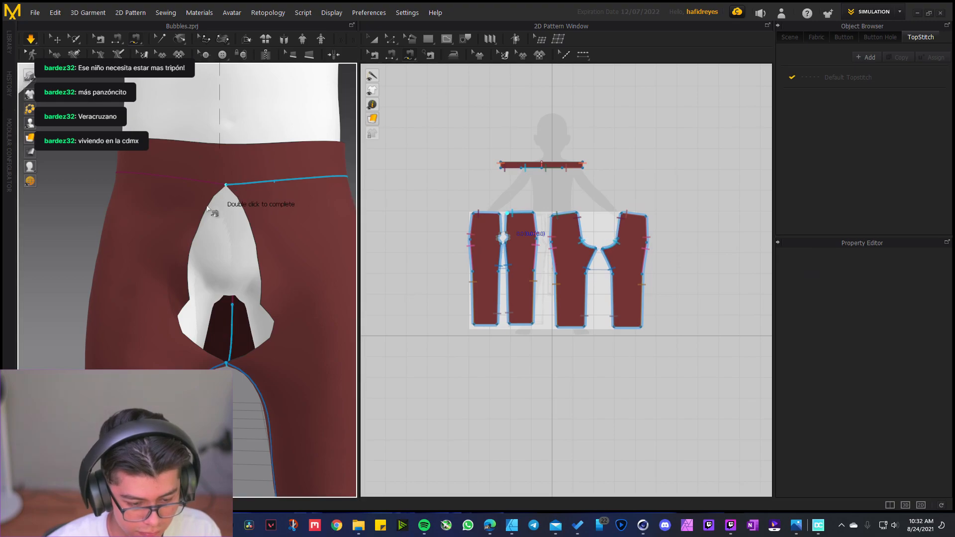
Join the full center-front and crotch edges of the two front pieces, from waist to inseam, using free sewing
{"action": "scroll", "coordinate": [507, 233], "scroll_direction": "up", "scroll_amount": 3}
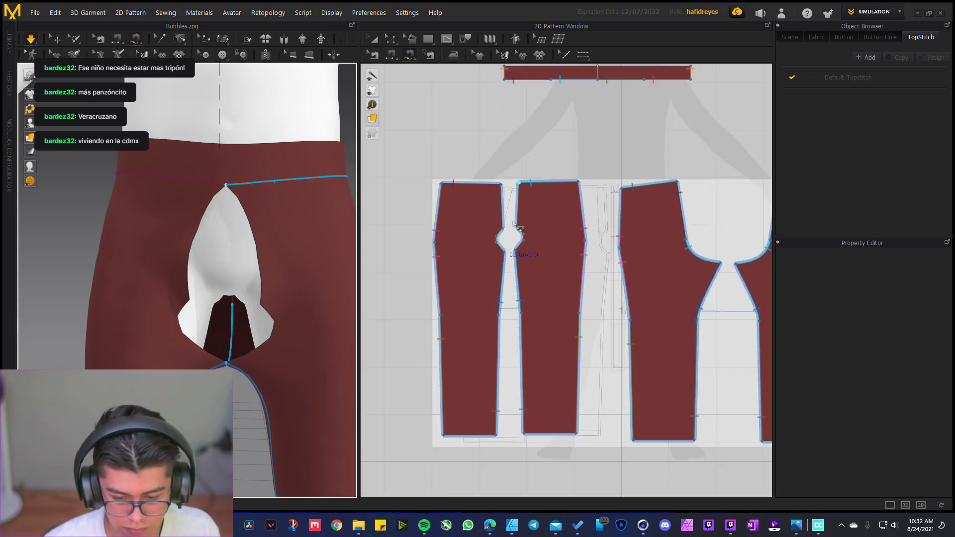
{"action": "scroll", "coordinate": [519, 196], "scroll_direction": "up", "scroll_amount": 3}
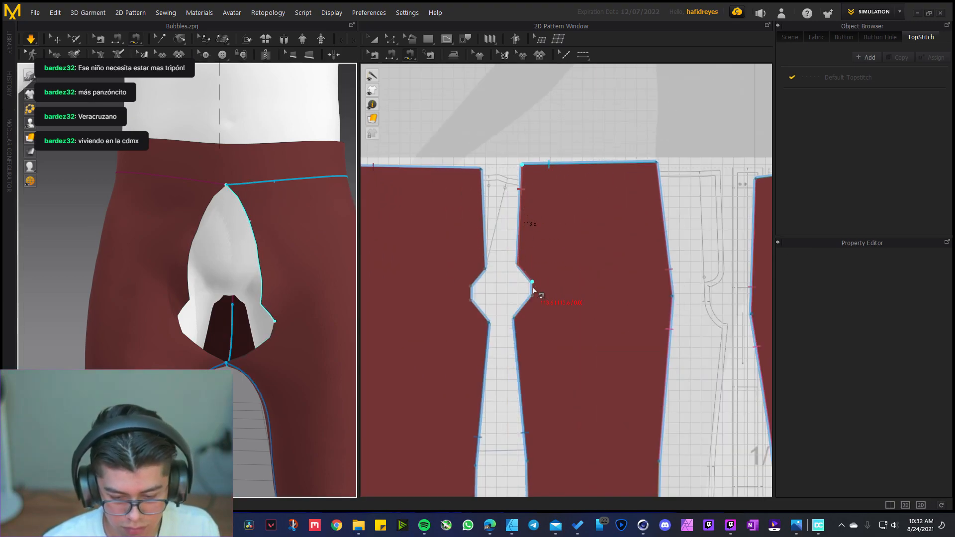
{"action": "left_click", "coordinate": [514, 319]}
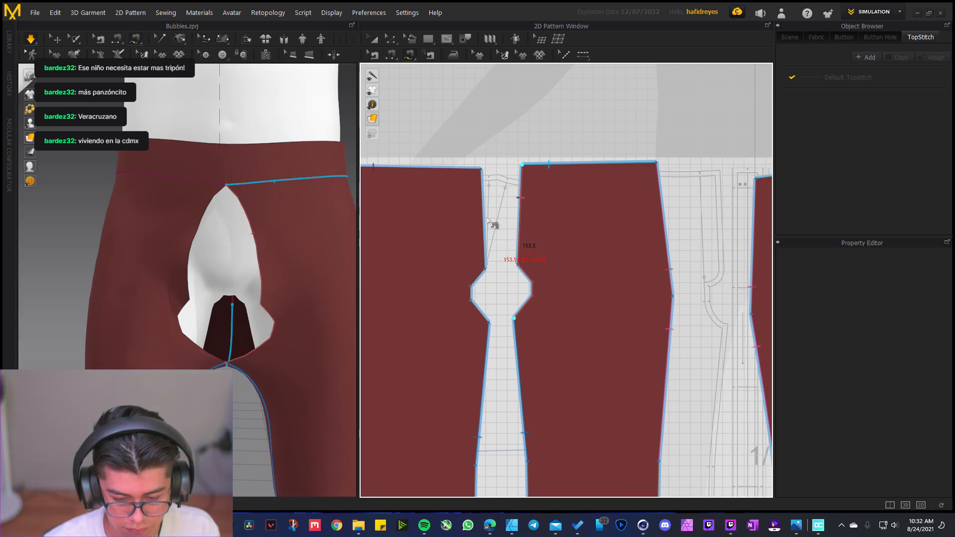
{"action": "left_click", "coordinate": [480, 170]}
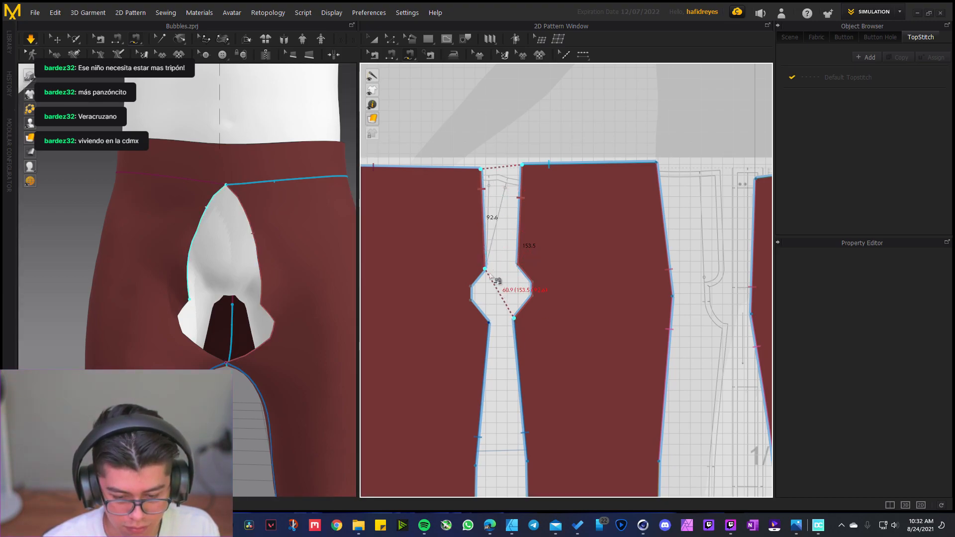
{"action": "left_click", "coordinate": [485, 317]}
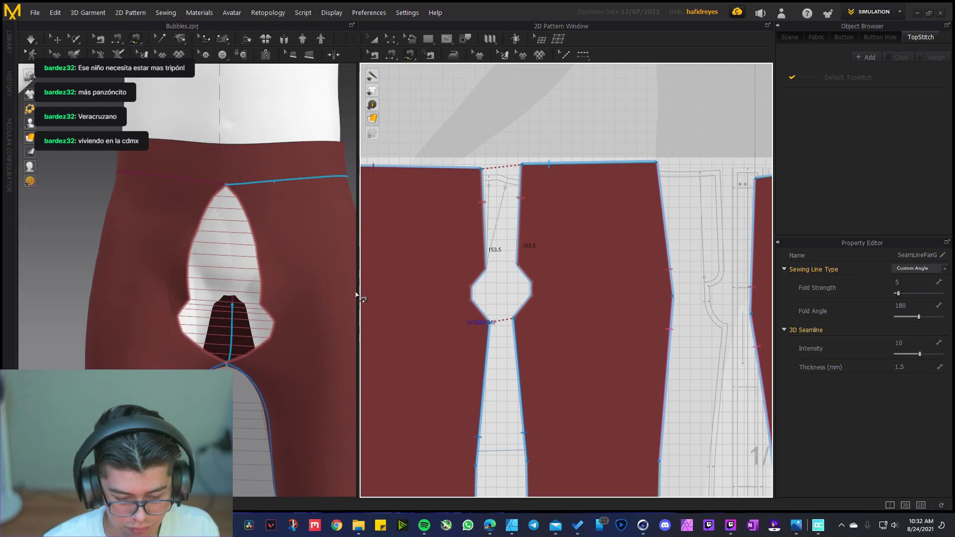
Simulate the garment to close the front crotch seam and pull the fabric around the crotch into place
{"action": "scroll", "coordinate": [243, 254], "scroll_direction": "down", "scroll_amount": 3}
{"action": "right_click_drag", "start_coordinate": [244, 257], "coordinate": [273, 299]}
{"action": "scroll", "coordinate": [244, 277], "scroll_direction": "up", "scroll_amount": 2}
{"action": "left_click", "coordinate": [267, 336]}
{"action": "left_click_drag", "start_coordinate": [268, 338], "coordinate": [261, 278]}
{"action": "scroll", "coordinate": [271, 282], "scroll_direction": "down", "scroll_amount": 5}
{"action": "left_click", "coordinate": [291, 301]}
{"action": "scroll", "coordinate": [176, 318], "scroll_direction": "down", "scroll_amount": 8}
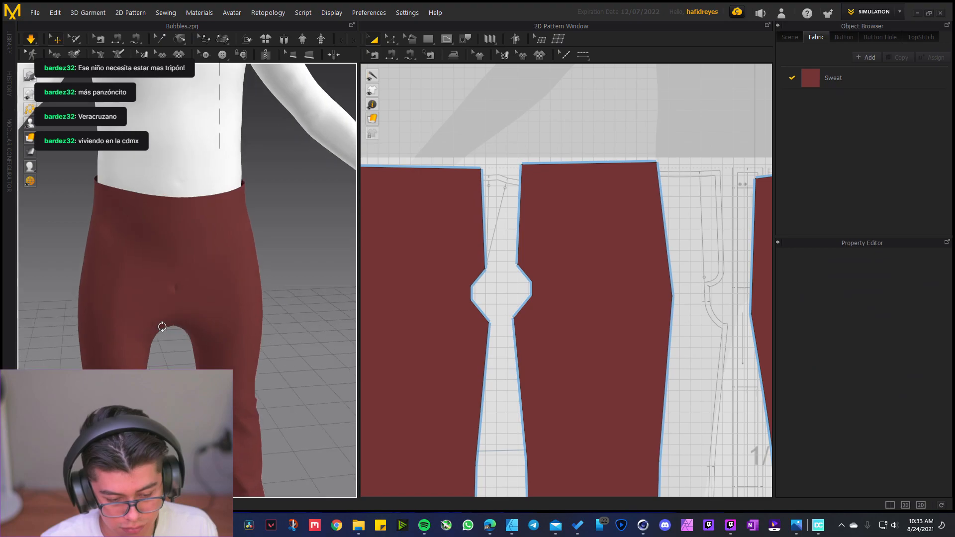
Examine the front panels and the overall fit of the sewn pants on the full avatar
{"action": "right_click_drag", "start_coordinate": [199, 312], "coordinate": [199, 277]}
{"action": "left_click", "coordinate": [199, 277]}
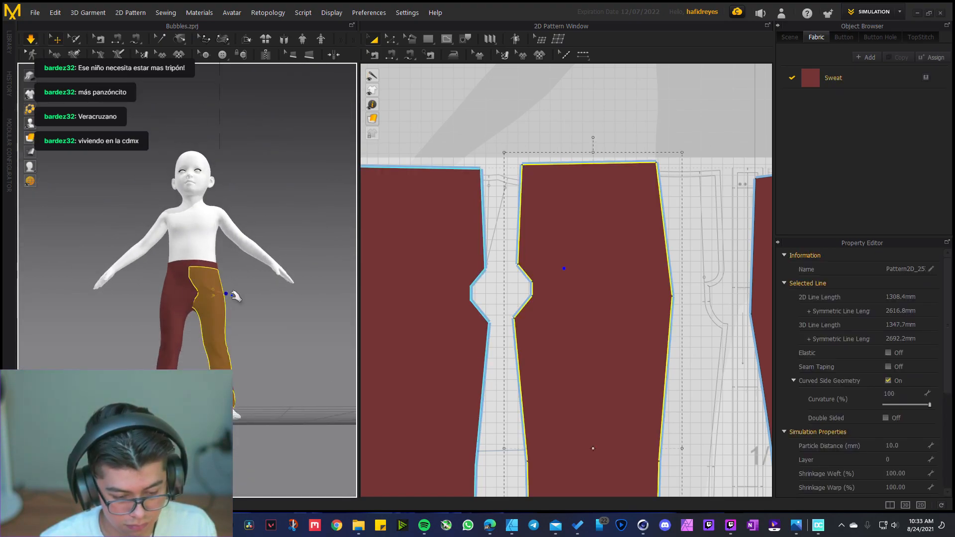
{"action": "left_click", "coordinate": [164, 306]}
{"action": "left_click", "coordinate": [242, 298]}
{"action": "scroll", "coordinate": [217, 306], "scroll_direction": "down", "scroll_amount": 4}
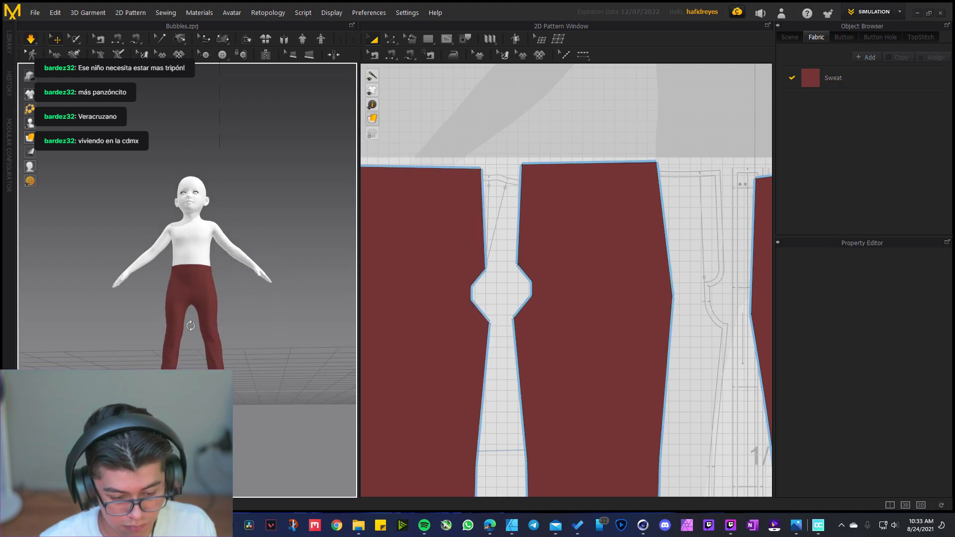
{"action": "scroll", "coordinate": [206, 316], "scroll_direction": "down", "scroll_amount": 2}
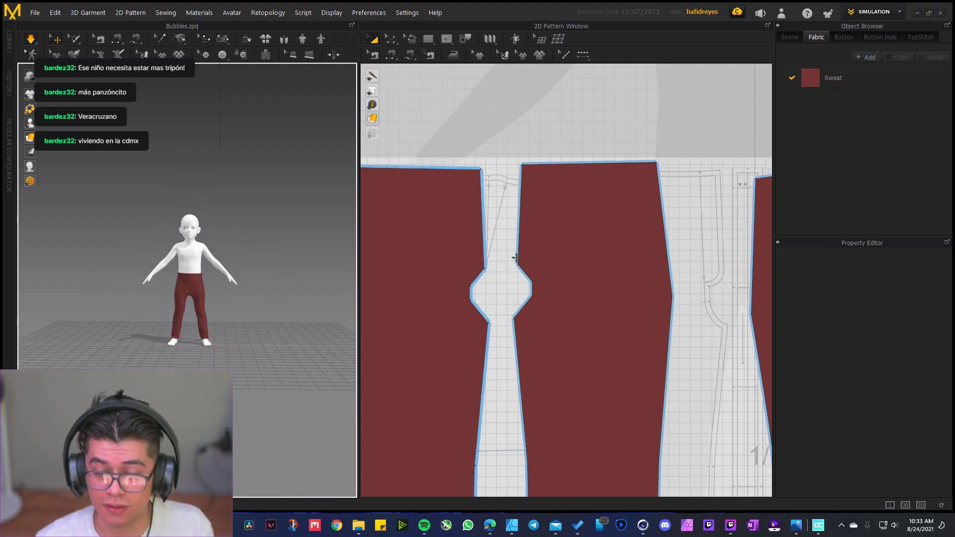
Select the waistband and all pants pieces and open the Sweat fabric's properties
{"action": "scroll", "coordinate": [503, 264], "scroll_direction": "down", "scroll_amount": 5}
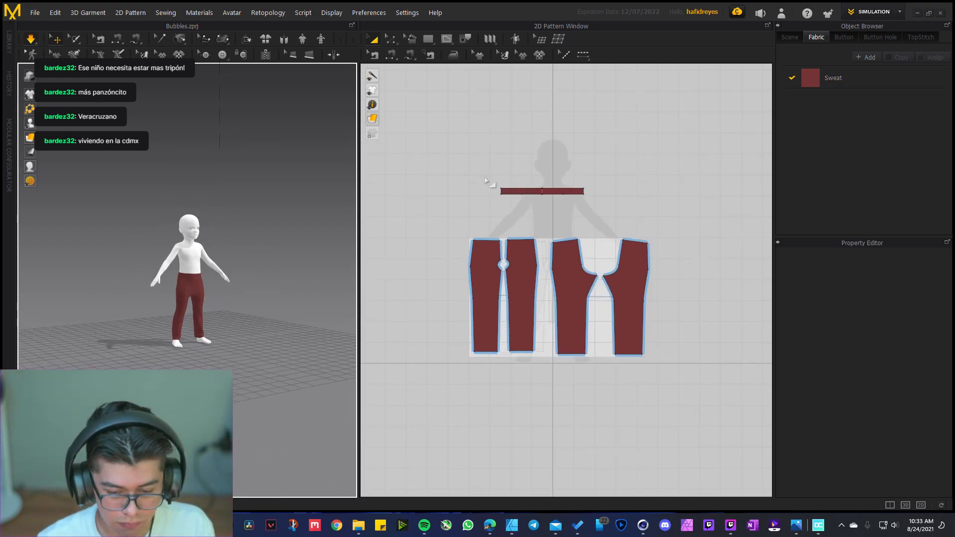
{"action": "left_click_drag", "start_coordinate": [458, 145], "coordinate": [669, 351]}
{"action": "left_click", "coordinate": [840, 80]}
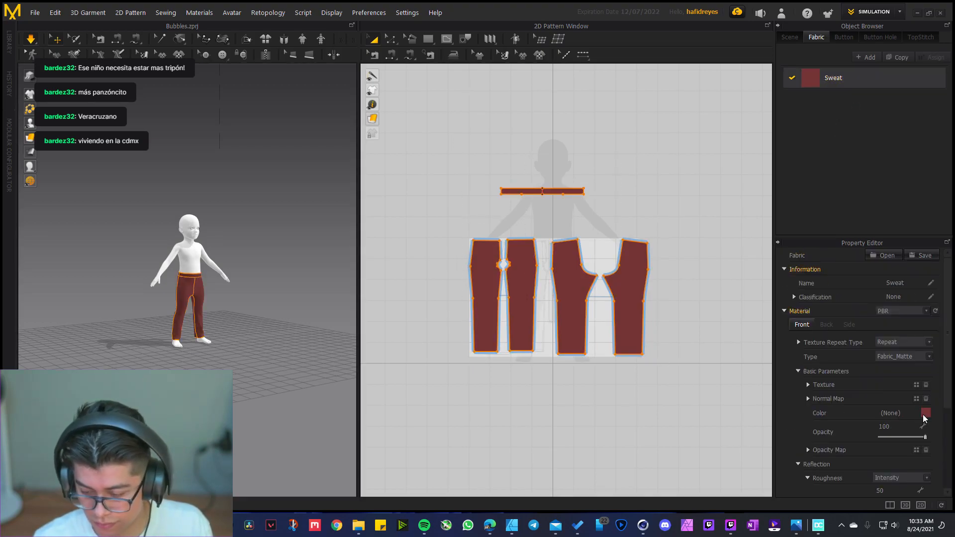
Change the Sweat fabric's color to bright red E53333
{"action": "left_click", "coordinate": [925, 413]}
{"action": "left_click", "coordinate": [427, 127]}
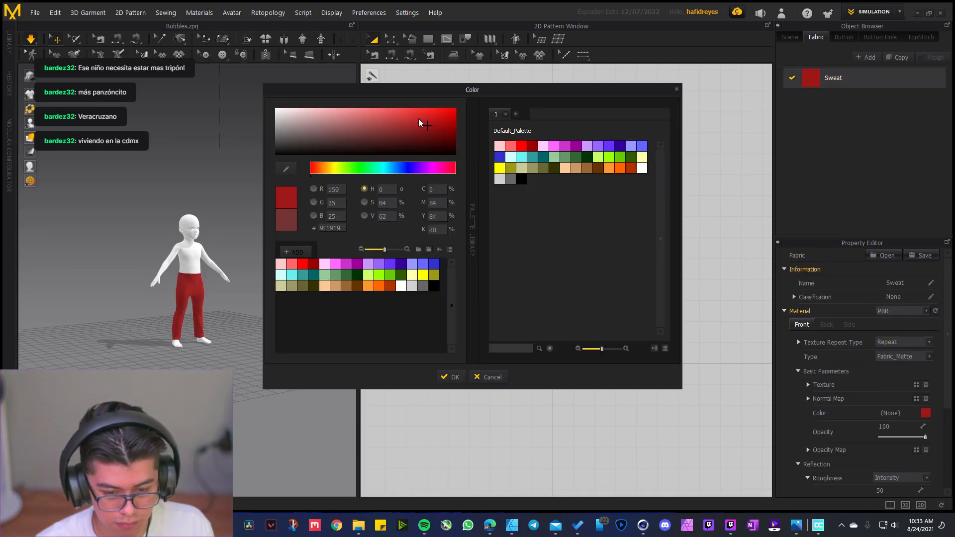
{"action": "left_click", "coordinate": [417, 112]}
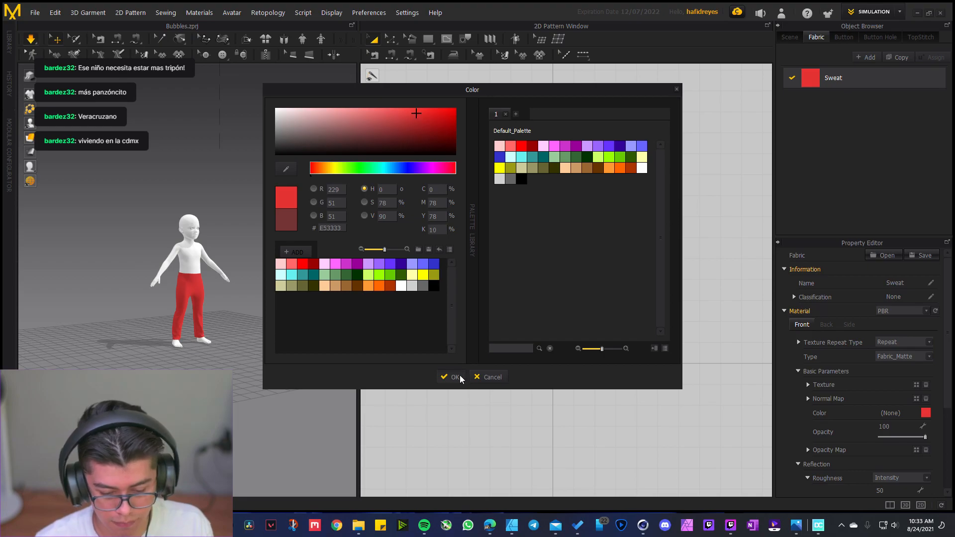
{"action": "left_click", "coordinate": [454, 377]}
{"action": "scroll", "coordinate": [258, 303], "scroll_direction": "up", "scroll_amount": 6}
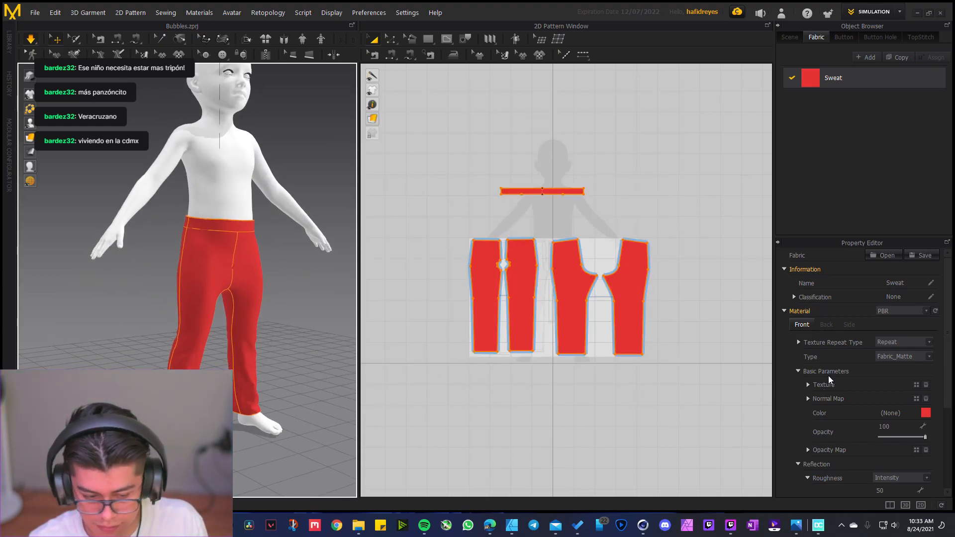
Raise the Sweat fabric's metalness to 100
{"action": "scroll", "coordinate": [829, 377], "scroll_direction": "down", "scroll_amount": 2}
{"action": "scroll", "coordinate": [831, 378], "scroll_direction": "up", "scroll_amount": 2}
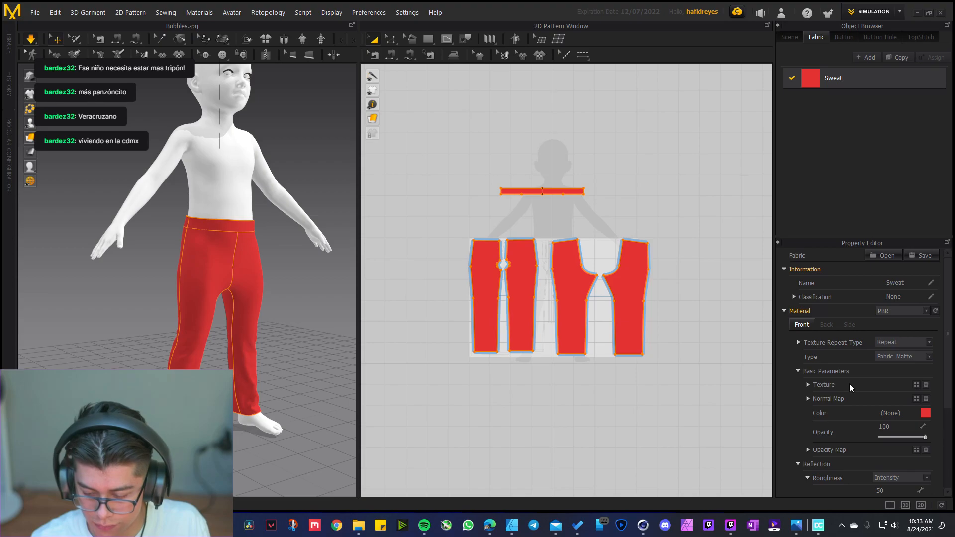
{"action": "scroll", "coordinate": [849, 383], "scroll_direction": "down", "scroll_amount": 2}
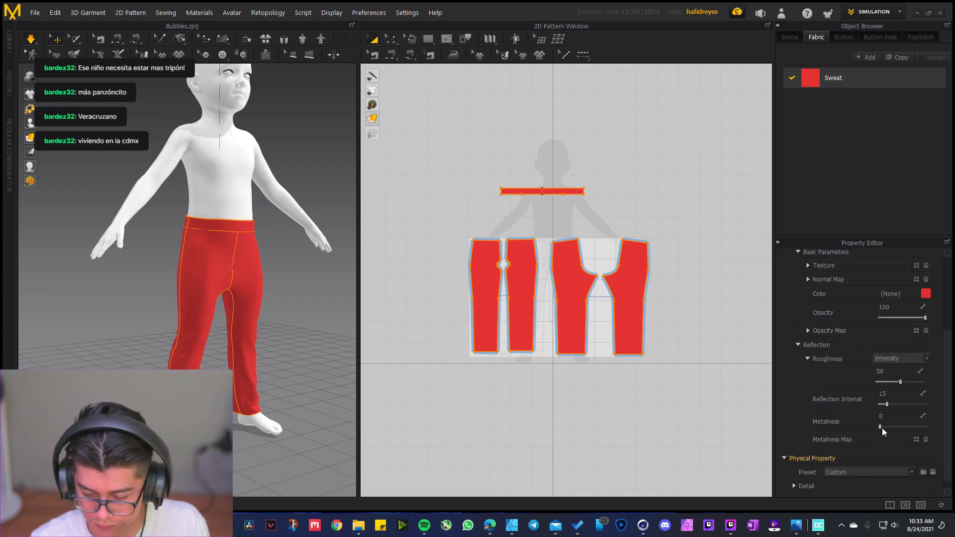
{"action": "left_click_drag", "start_coordinate": [882, 427], "coordinate": [906, 427]}
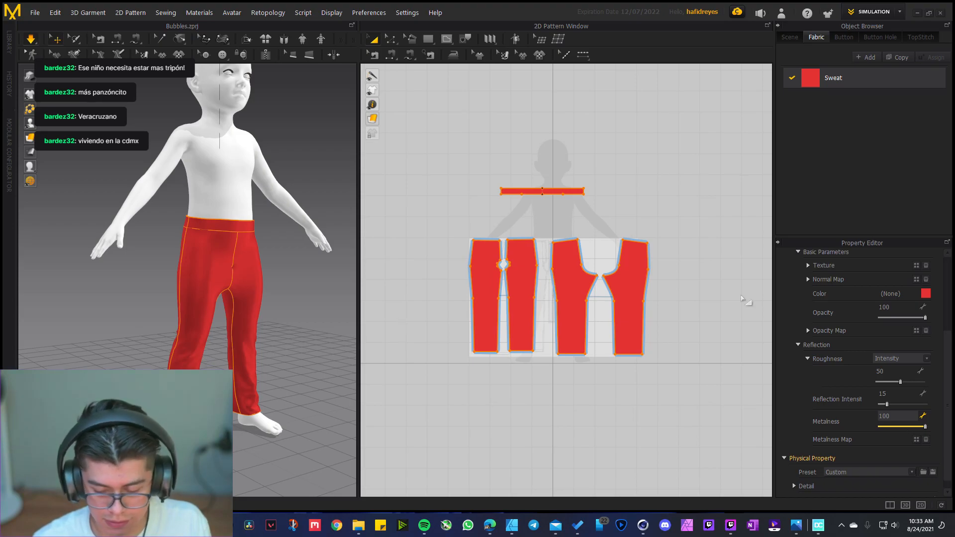
{"action": "scroll", "coordinate": [801, 309], "scroll_direction": "up", "scroll_amount": 2}
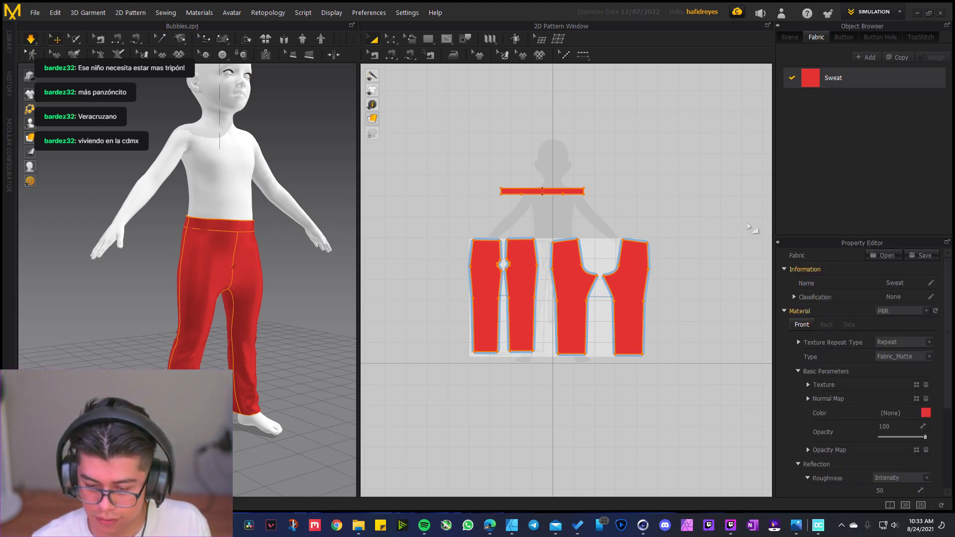
Select all the trouser and waistband pattern pieces and set their weft shrinkage to 120%
{"action": "left_click_drag", "start_coordinate": [418, 142], "coordinate": [706, 432]}
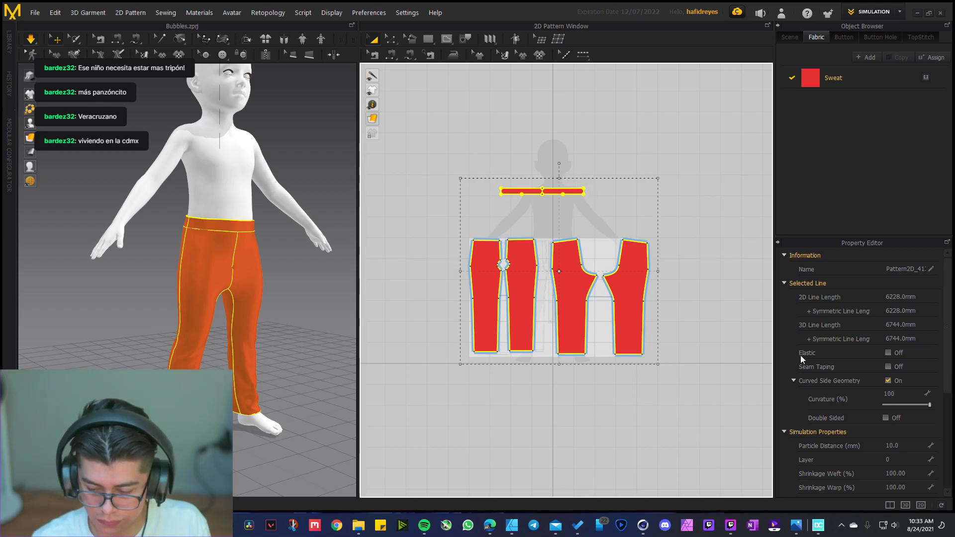
{"action": "scroll", "coordinate": [865, 421], "scroll_direction": "down", "scroll_amount": 1}
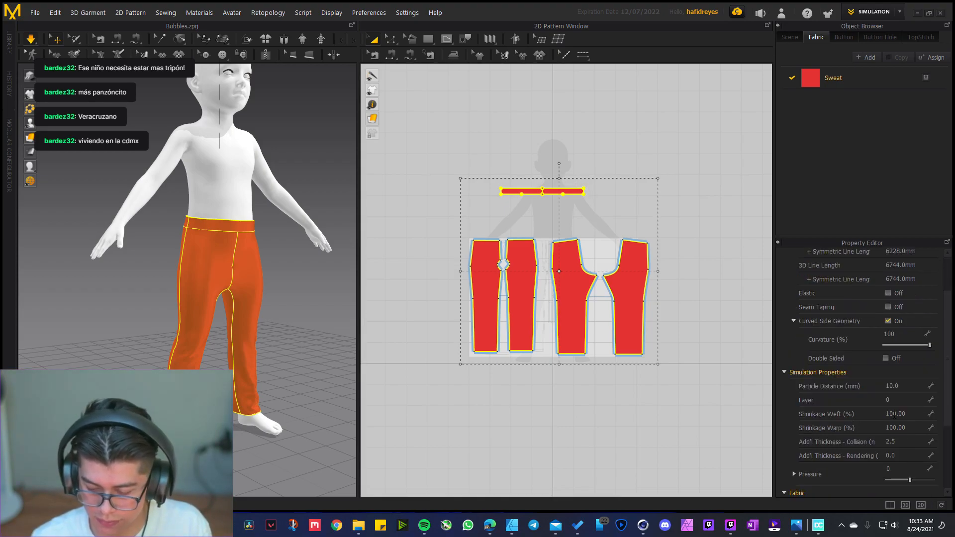
{"action": "left_click", "coordinate": [894, 414]}
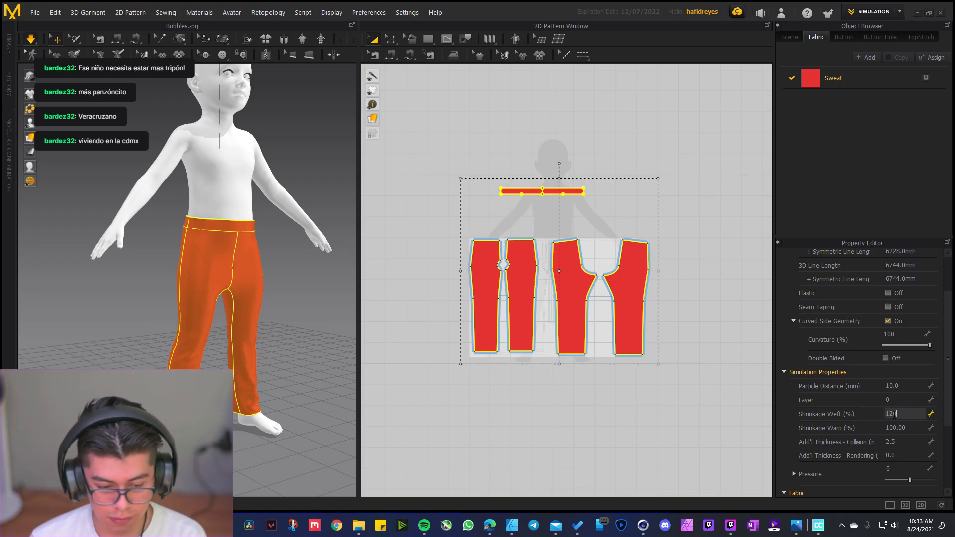
{"action": "type", "text": "120"}
{"action": "key", "text": "Return"}
{"action": "mouse_move", "coordinate": [272, 335]}
{"action": "right_mouse_down"}
{"action": "mouse_move", "coordinate": [179, 323]}
{"action": "mouse_move", "coordinate": [129, 305]}
{"action": "mouse_move", "coordinate": [149, 330]}
{"action": "mouse_move", "coordinate": [320, 322]}
{"action": "mouse_move", "coordinate": [475, 343]}
{"action": "mouse_move", "coordinate": [498, 336]}
{"action": "mouse_move", "coordinate": [278, 330]}
{"action": "mouse_move", "coordinate": [256, 392]}
{"action": "mouse_move", "coordinate": [271, 326]}
{"action": "mouse_move", "coordinate": [214, 349]}
{"action": "mouse_move", "coordinate": [268, 348]}
{"action": "right_mouse_up"}
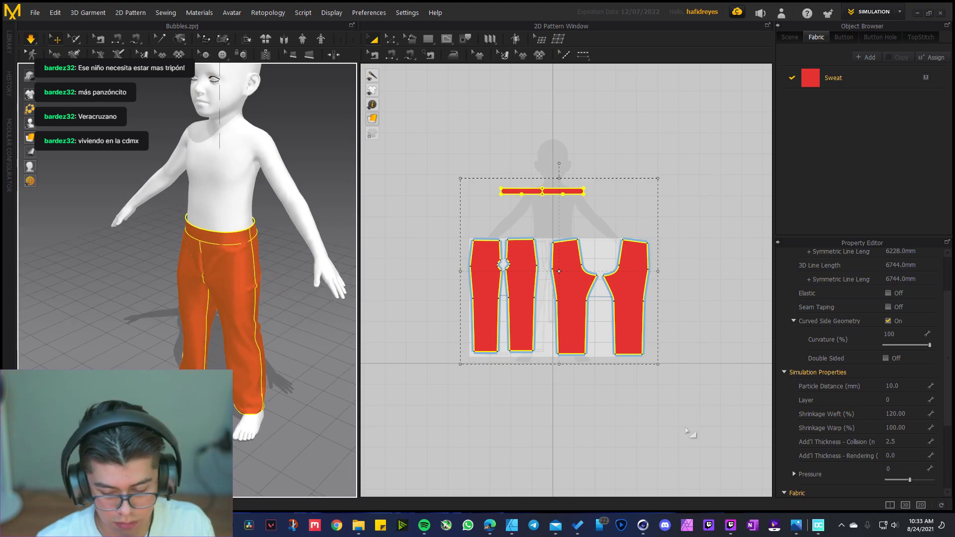
Bring up the available physical property presets for the Sweat fabric
{"action": "left_click", "coordinate": [850, 71]}
{"action": "scroll", "coordinate": [852, 385], "scroll_direction": "down", "scroll_amount": 3}
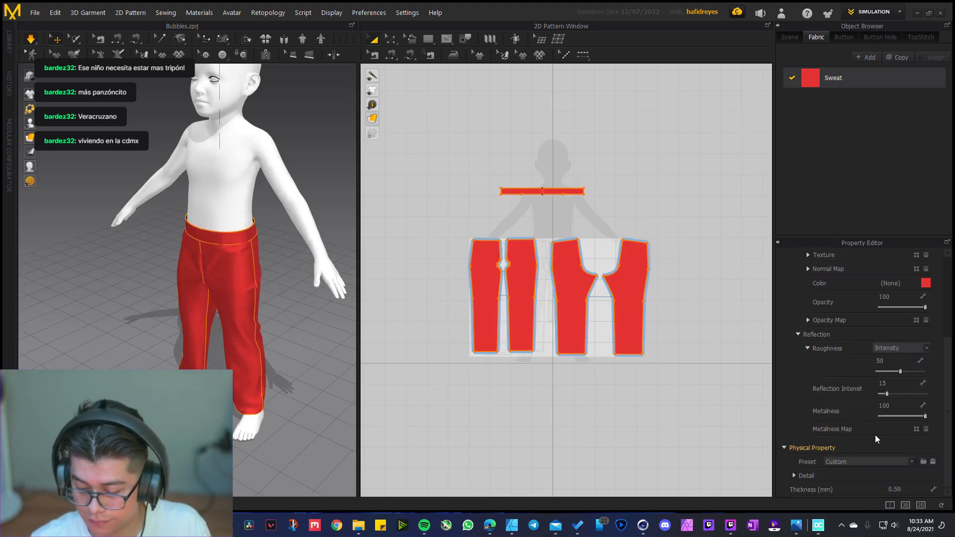
{"action": "left_click", "coordinate": [913, 462]}
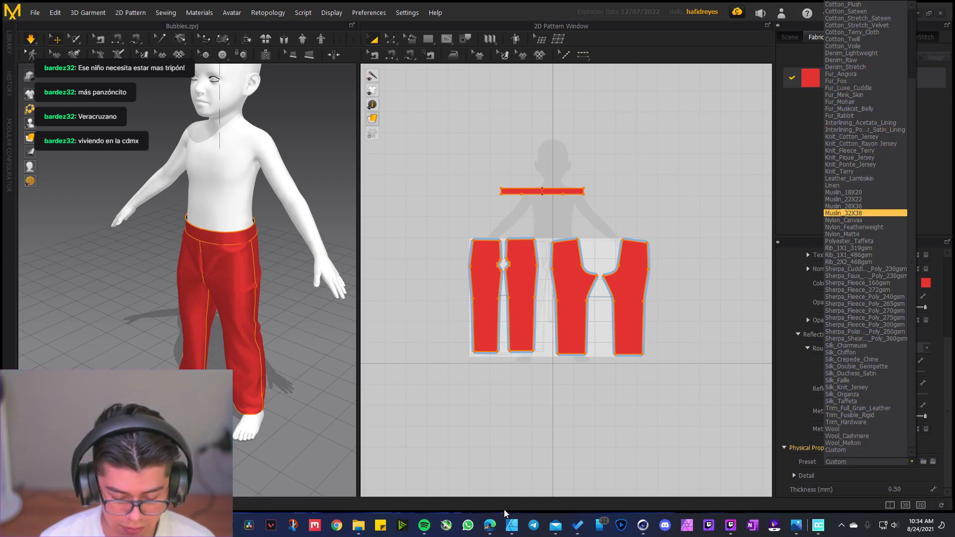
Switch to the Edge browser, search for "behance cinema 4d noise" and open the Cinema 4D Noise Palette project
{"action": "left_click", "coordinate": [490, 525]}
{"action": "left_click", "coordinate": [539, 480]}
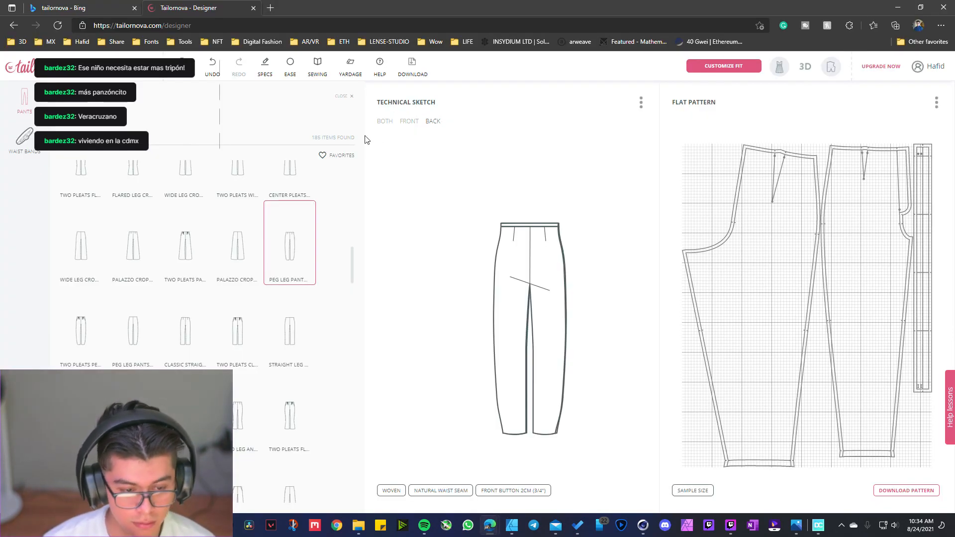
{"action": "key", "text": "ctrl+t"}
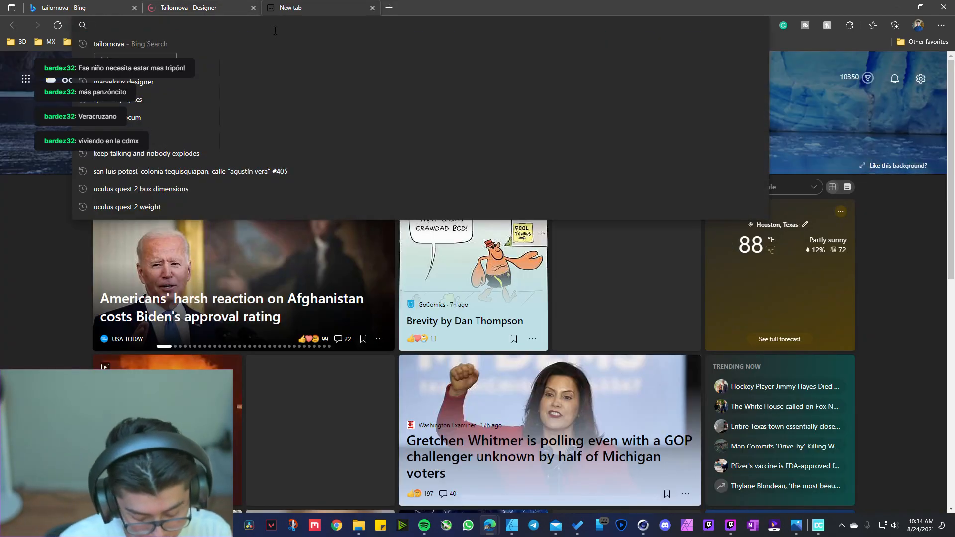
{"action": "type", "text": "behance cinema 4d"}
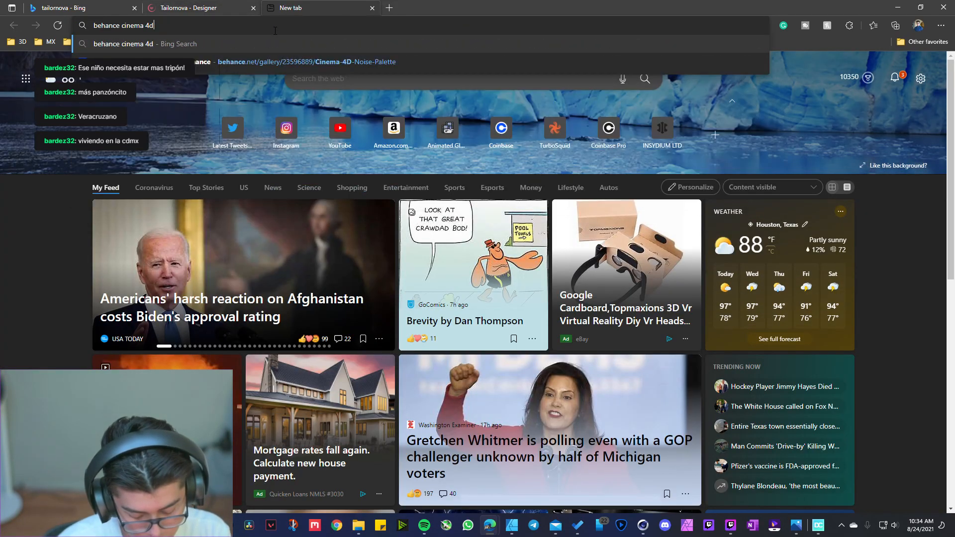
{"action": "type", "text": " noise"}
{"action": "key", "text": "Return"}
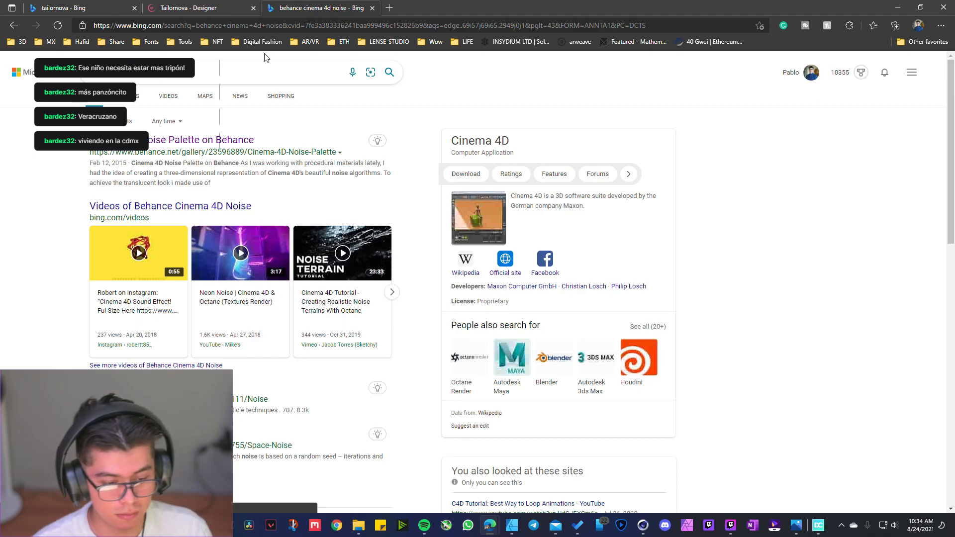
{"action": "left_click", "coordinate": [222, 140]}
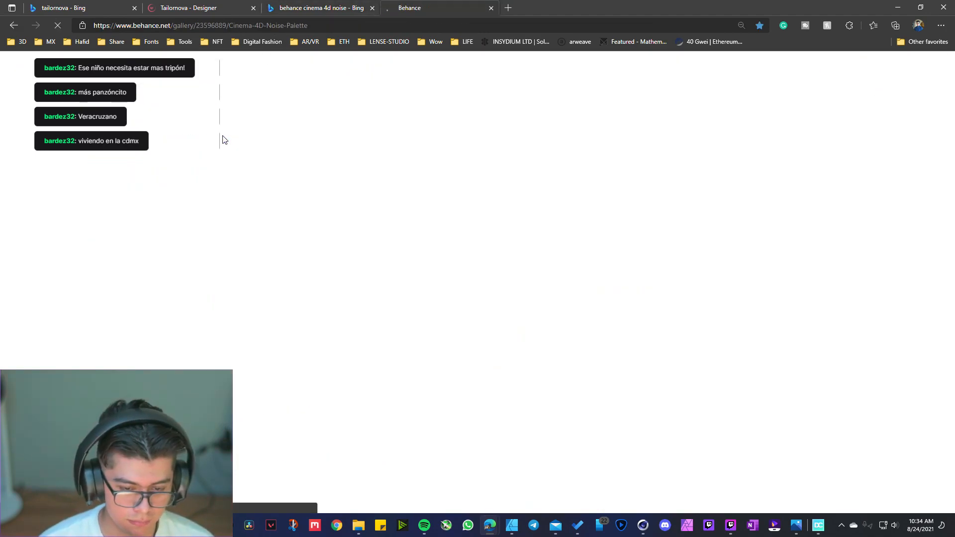
Look through the named noise samples on the Behance page, then return to Marvelous Designer
{"action": "scroll", "coordinate": [160, 238], "scroll_direction": "down", "scroll_amount": 6}
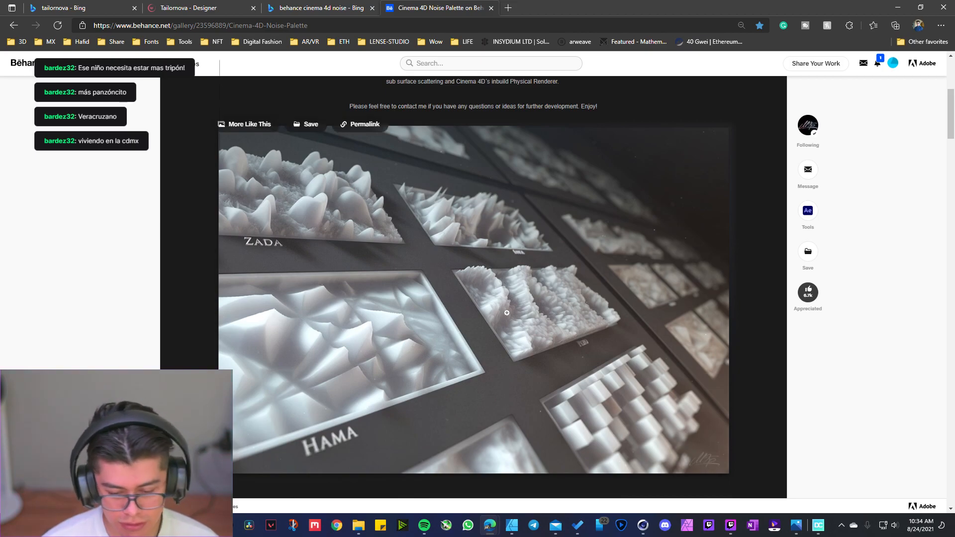
{"action": "scroll", "coordinate": [362, 322], "scroll_direction": "down", "scroll_amount": 7}
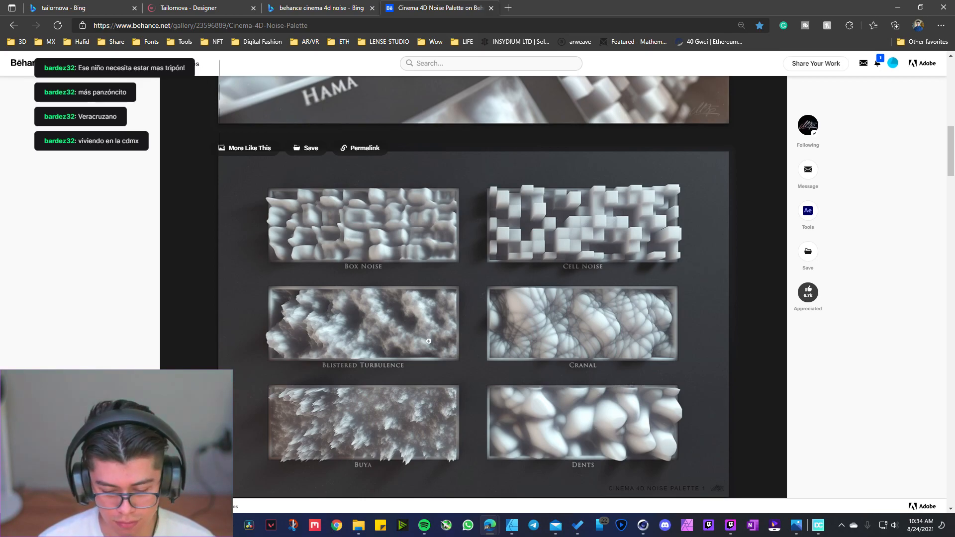
{"action": "scroll", "coordinate": [428, 341], "scroll_direction": "down", "scroll_amount": 1}
{"action": "scroll", "coordinate": [428, 341], "scroll_direction": "down", "scroll_amount": 5}
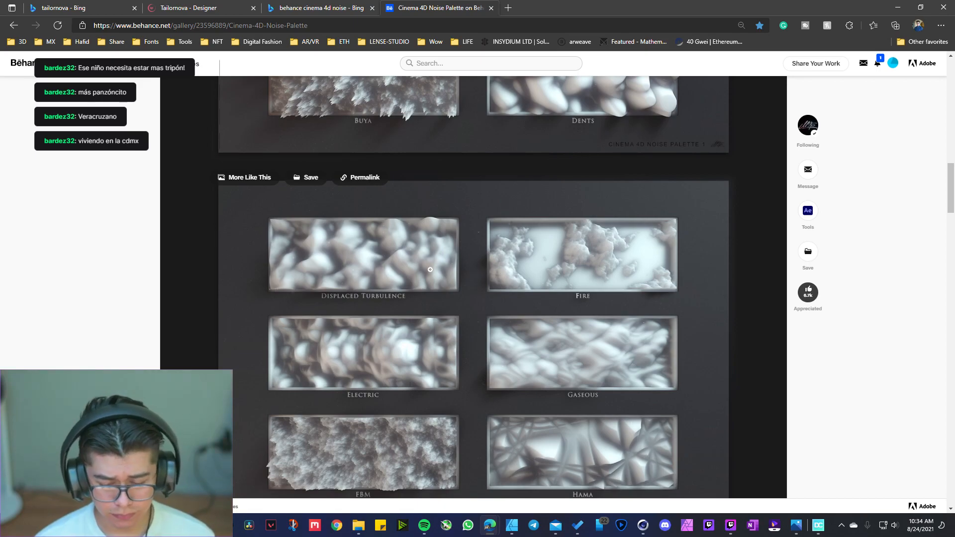
{"action": "scroll", "coordinate": [456, 308], "scroll_direction": "down", "scroll_amount": 3}
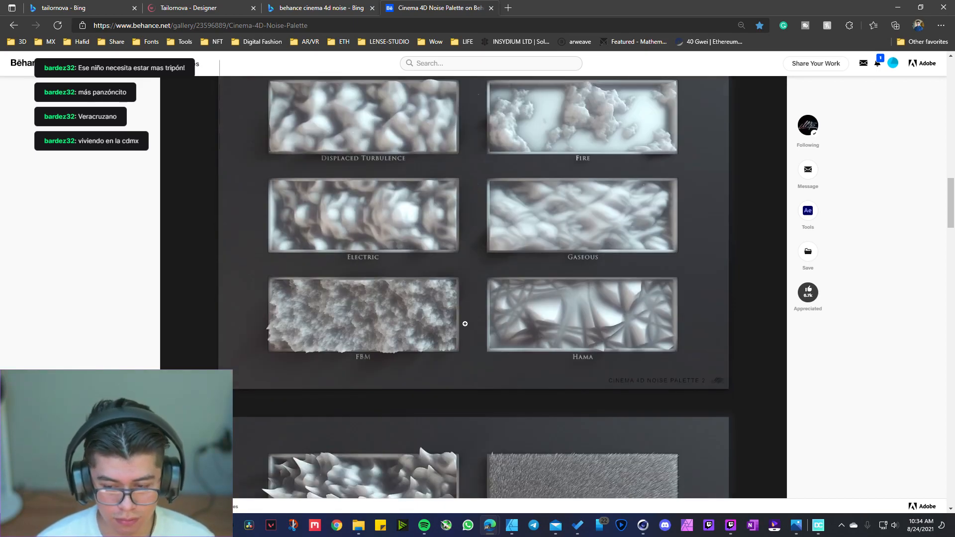
{"action": "left_click", "coordinate": [898, 8]}
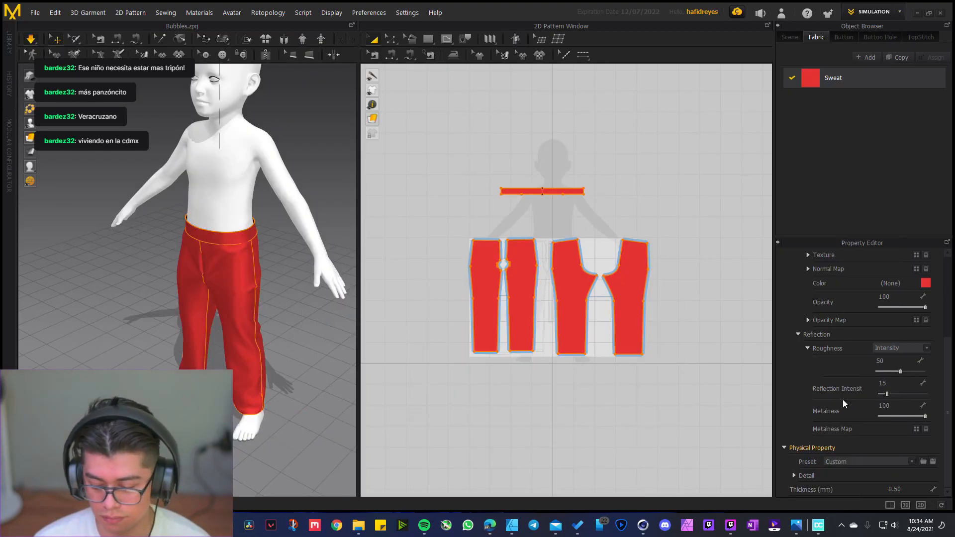
Apply the Wool physical property preset to the Sweat fabric and display the garment without its pattern outlines
{"action": "left_click", "coordinate": [912, 461]}
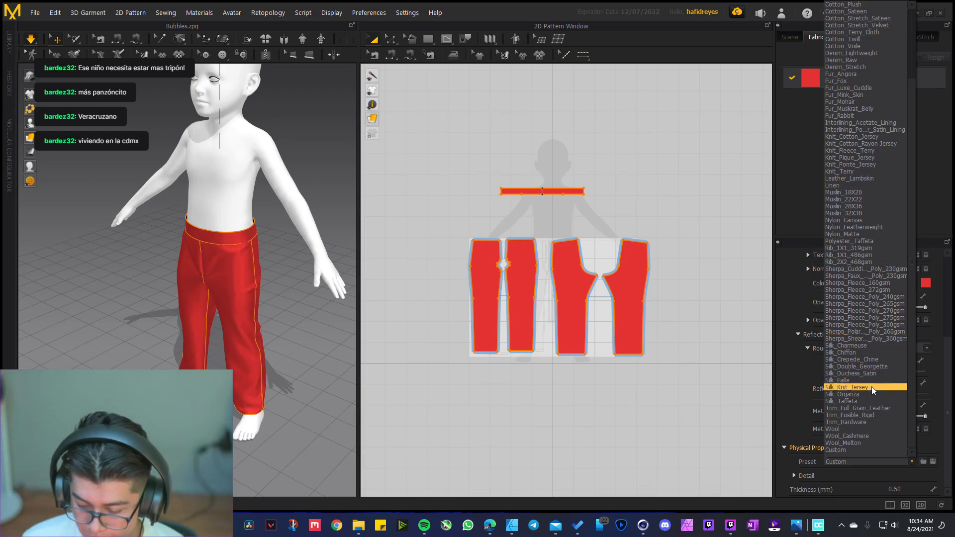
{"action": "left_click", "coordinate": [864, 429]}
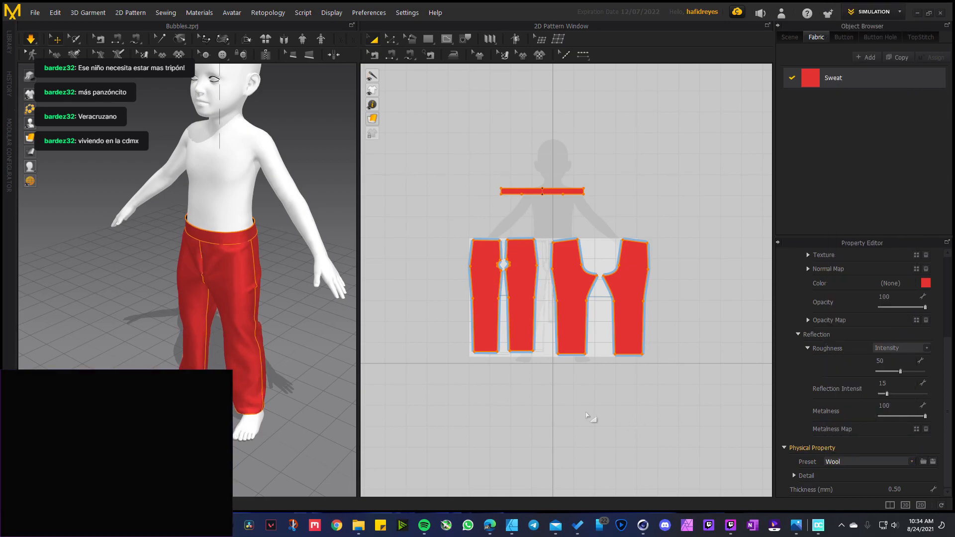
{"action": "scroll", "coordinate": [248, 321], "scroll_direction": "up", "scroll_amount": 2}
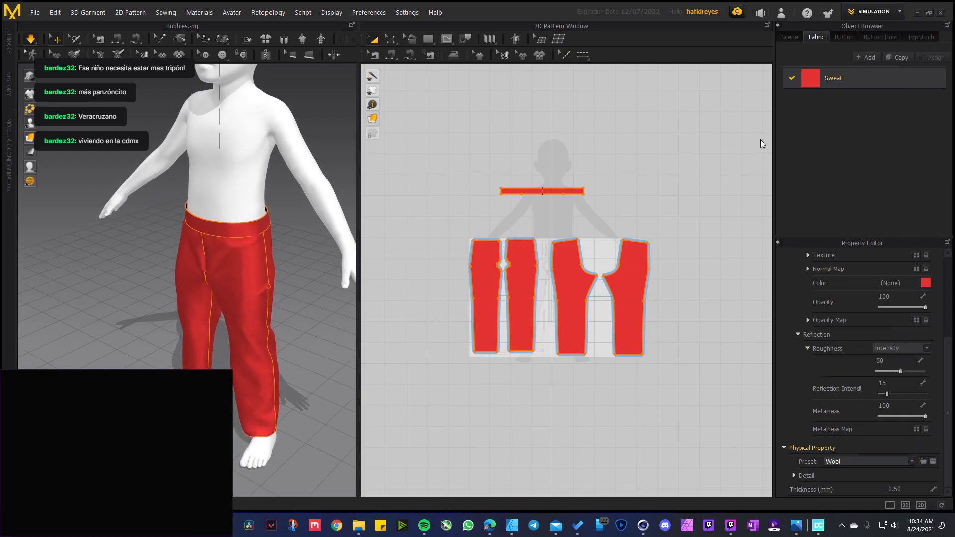
{"action": "key", "text": "alt+1"}
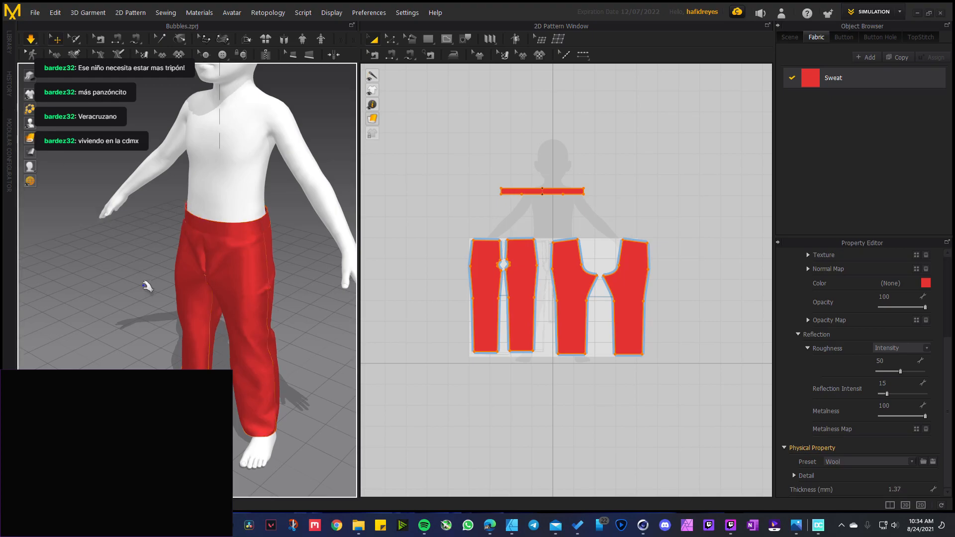
Inspect the draped trousers from several angles and compare them with the reference photo
{"action": "right_click_drag", "start_coordinate": [159, 283], "coordinate": [195, 297]}
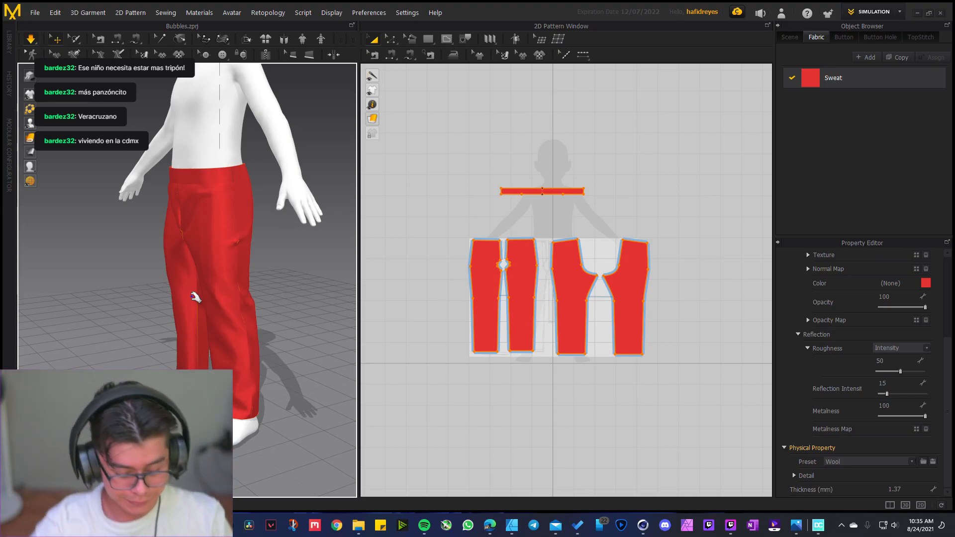
{"action": "right_click_drag", "start_coordinate": [186, 289], "coordinate": [329, 347]}
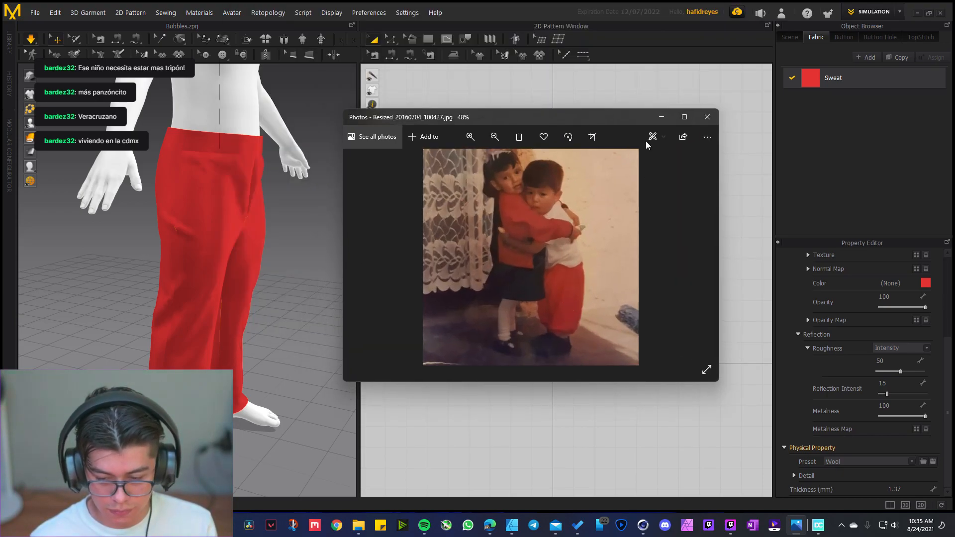
{"action": "left_click", "coordinate": [661, 117]}
Select both hem corners of the front leg panel and scale them inward, tapering the hem to about 72 mm wide
{"action": "scroll", "coordinate": [497, 284], "scroll_direction": "up", "scroll_amount": 4}
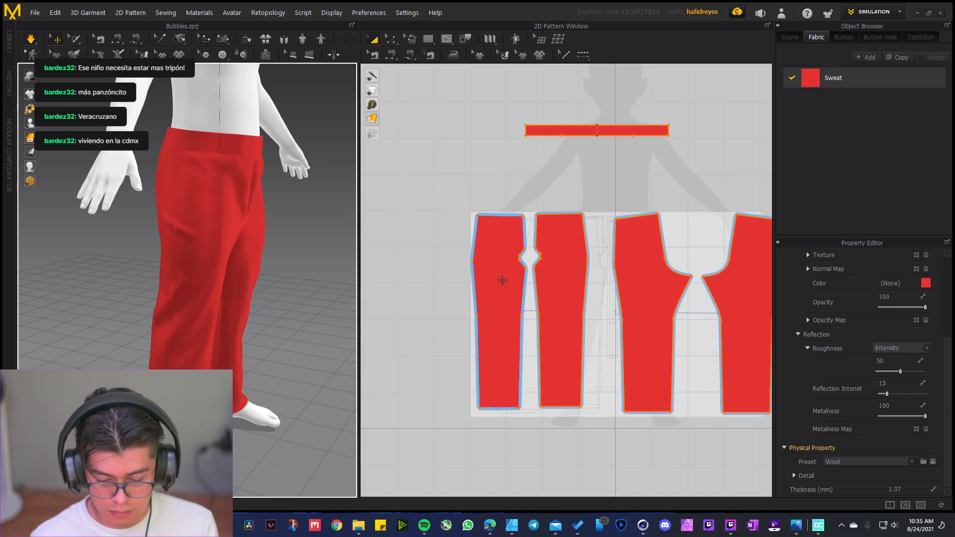
{"action": "middle_click_drag", "start_coordinate": [503, 268], "coordinate": [485, 259]}
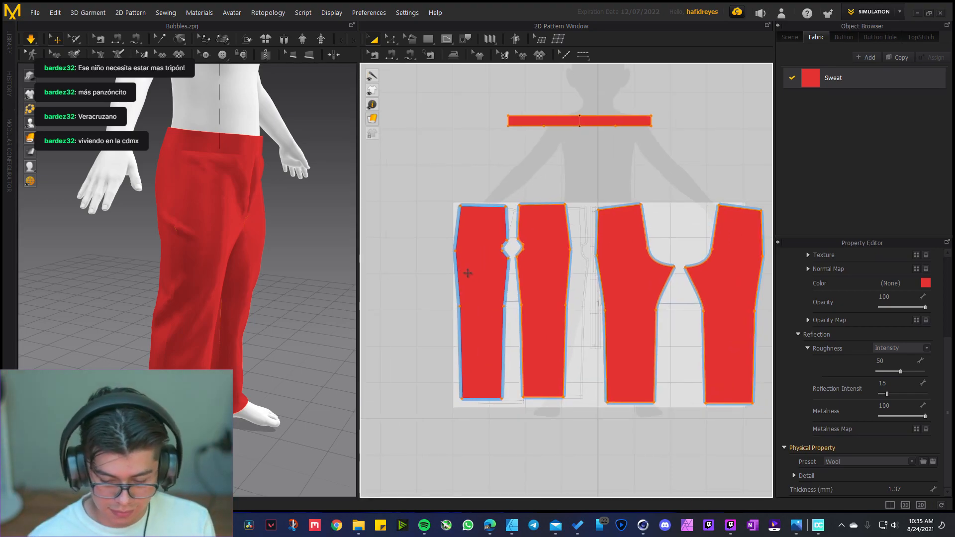
{"action": "right_click_drag", "start_coordinate": [230, 256], "coordinate": [181, 249]}
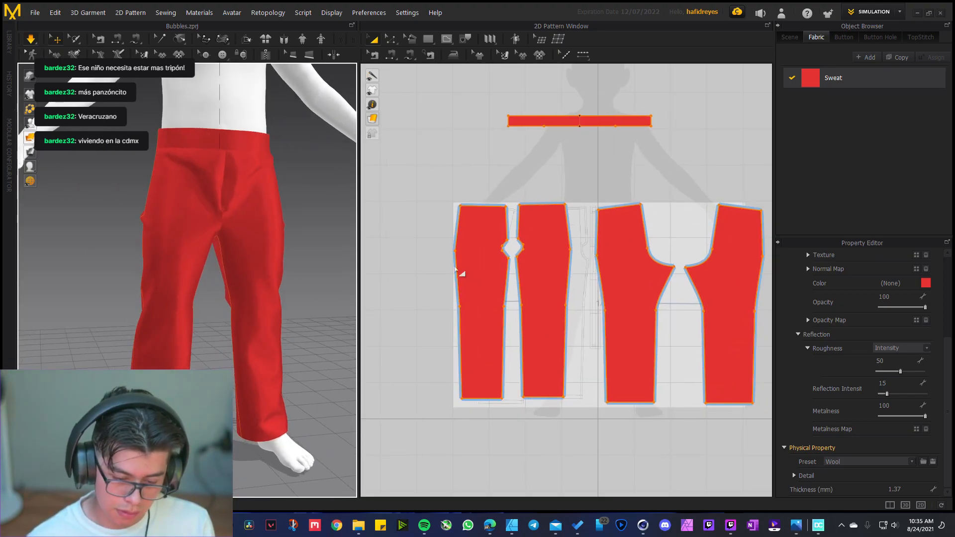
{"action": "left_click", "coordinate": [462, 260]}
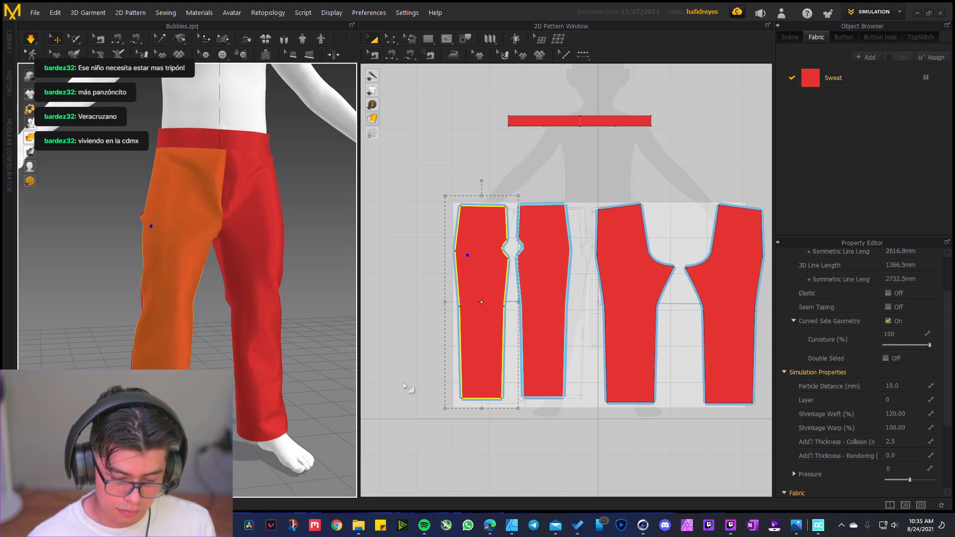
{"action": "scroll", "coordinate": [460, 400], "scroll_direction": "up", "scroll_amount": 2}
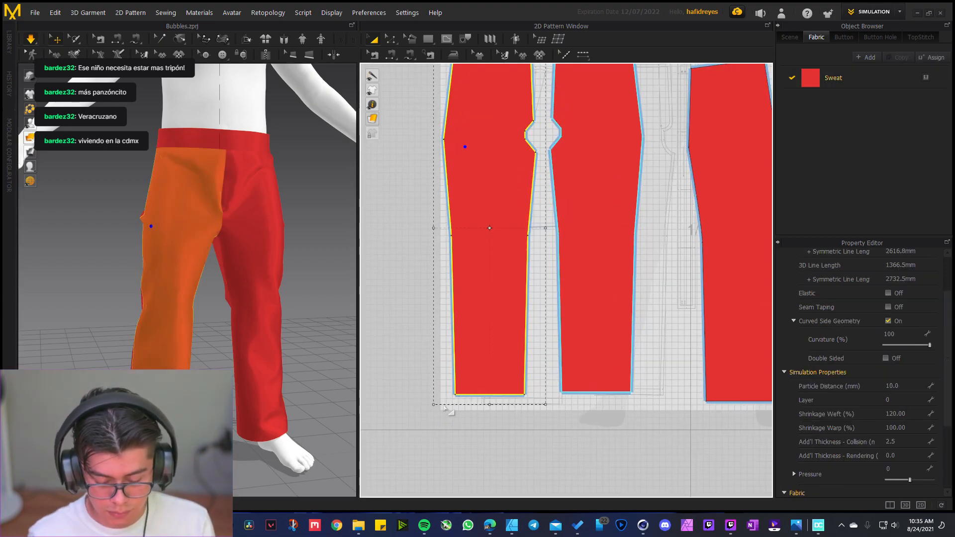
{"action": "left_click", "coordinate": [456, 395]}
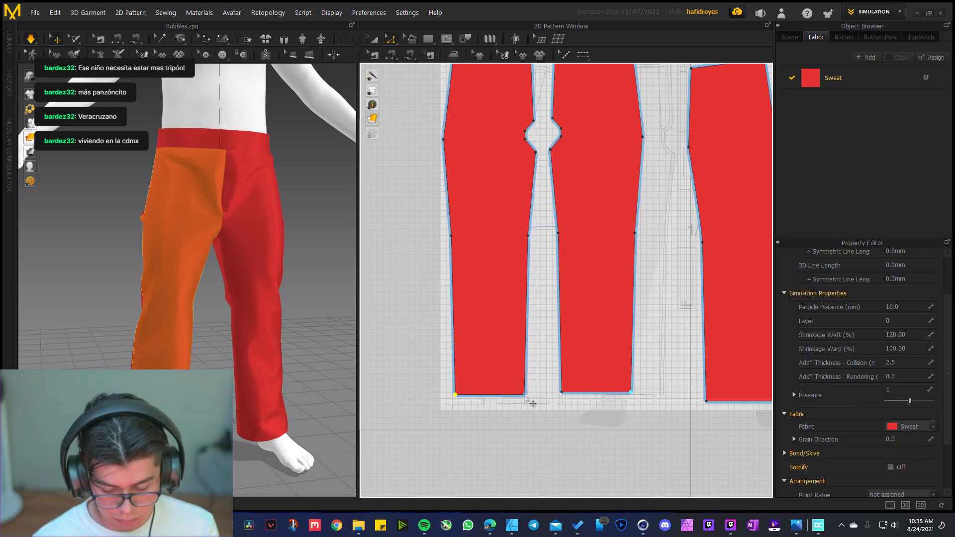
{"action": "scroll", "coordinate": [511, 413], "scroll_direction": "up", "scroll_amount": 1}
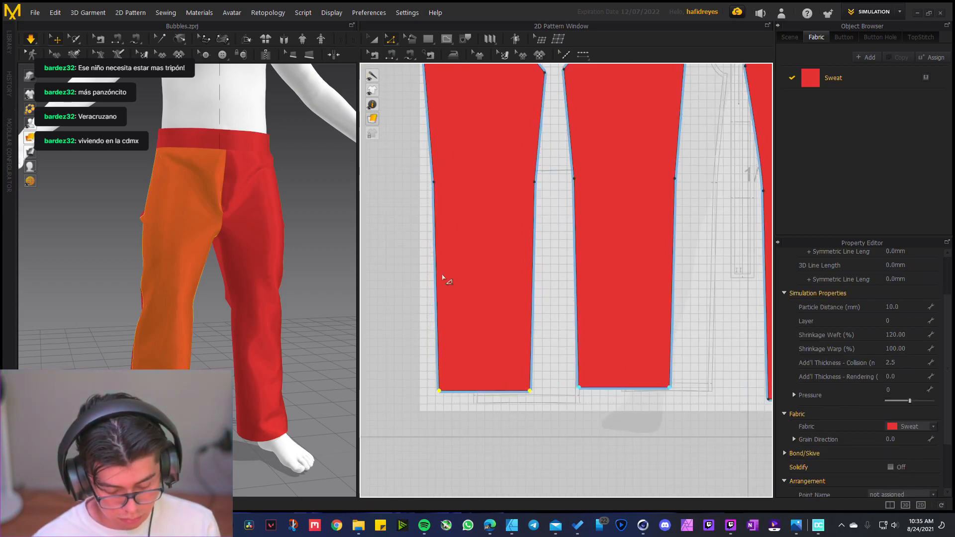
{"action": "left_click", "coordinate": [397, 38]}
{"action": "left_click", "coordinate": [404, 62]}
{"action": "left_click", "coordinate": [484, 391]}
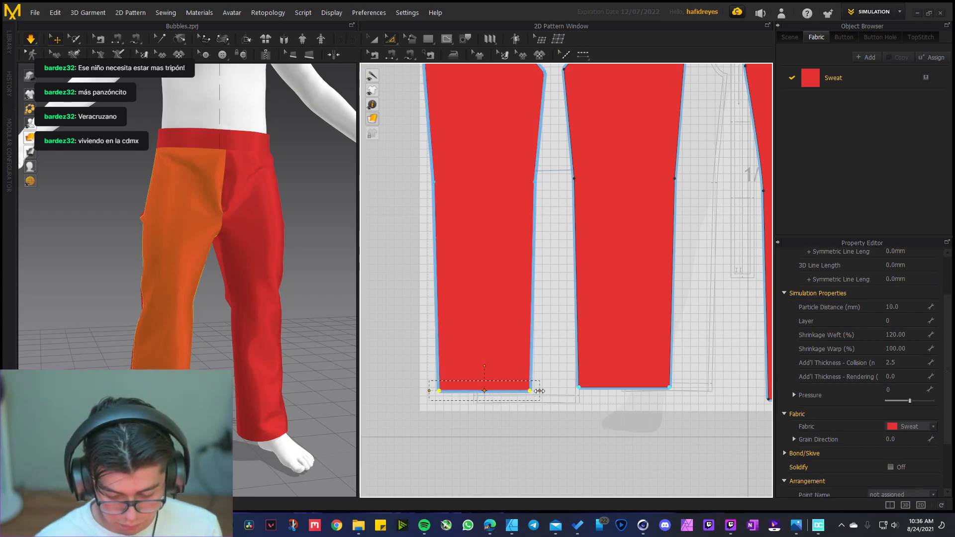
{"action": "scroll", "coordinate": [524, 402], "scroll_direction": "up", "scroll_amount": 3}
{"action": "left_click_drag", "start_coordinate": [546, 382], "coordinate": [492, 393]}
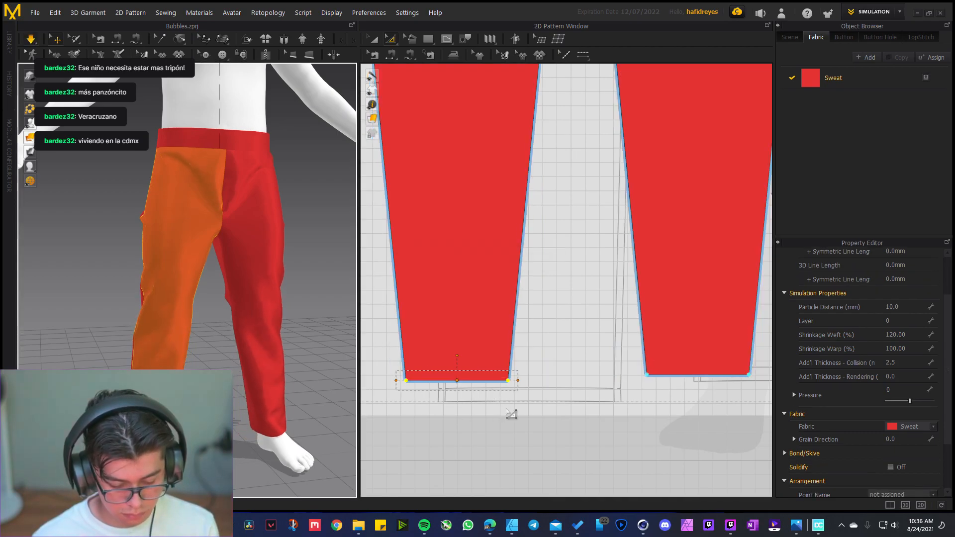
{"action": "scroll", "coordinate": [510, 414], "scroll_direction": "down", "scroll_amount": 3}
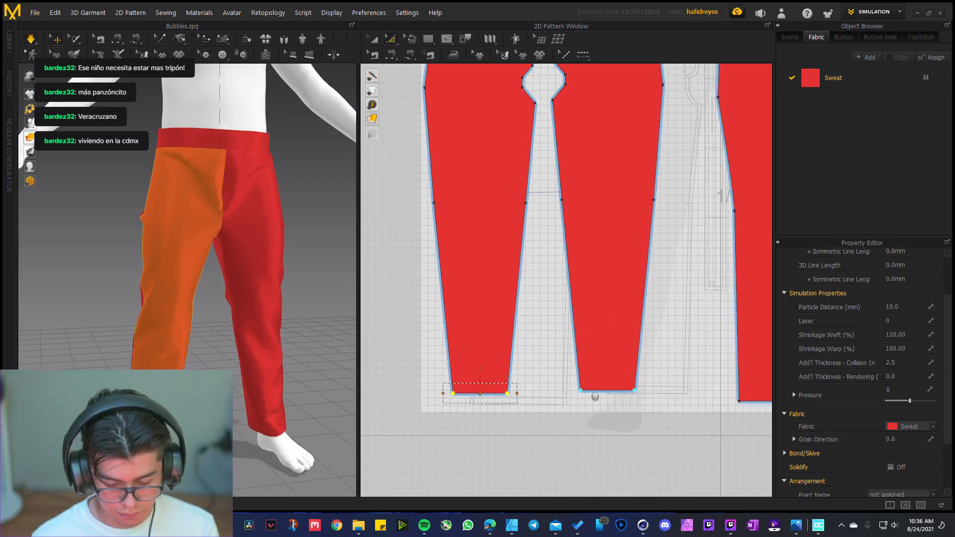
Taper the back leg panels by scaling the hem corners inward to about 68 mm wide, and compare the drape with the reference photo
{"action": "scroll", "coordinate": [682, 373], "scroll_direction": "up", "scroll_amount": 2}
{"action": "left_click", "coordinate": [473, 363]}
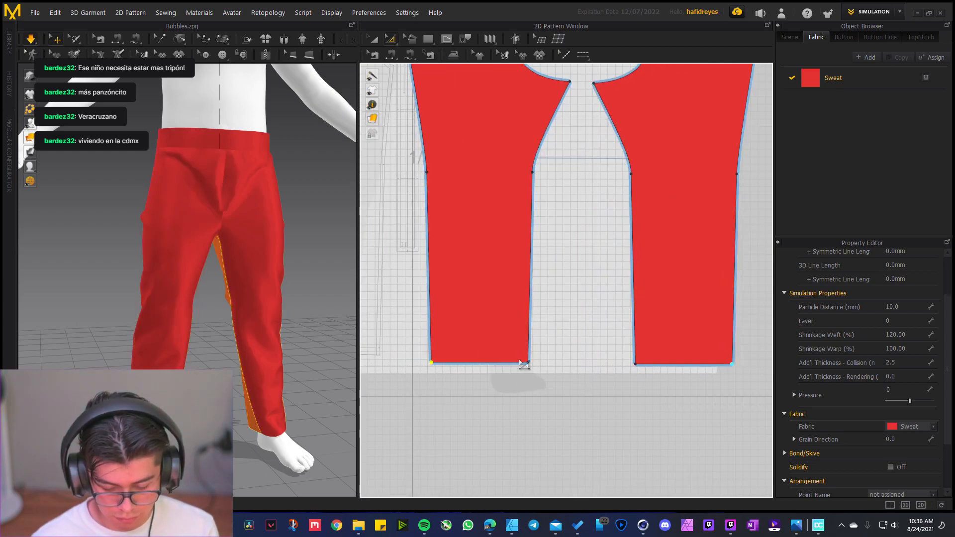
{"action": "left_click", "coordinate": [528, 364], "text": "shift"}
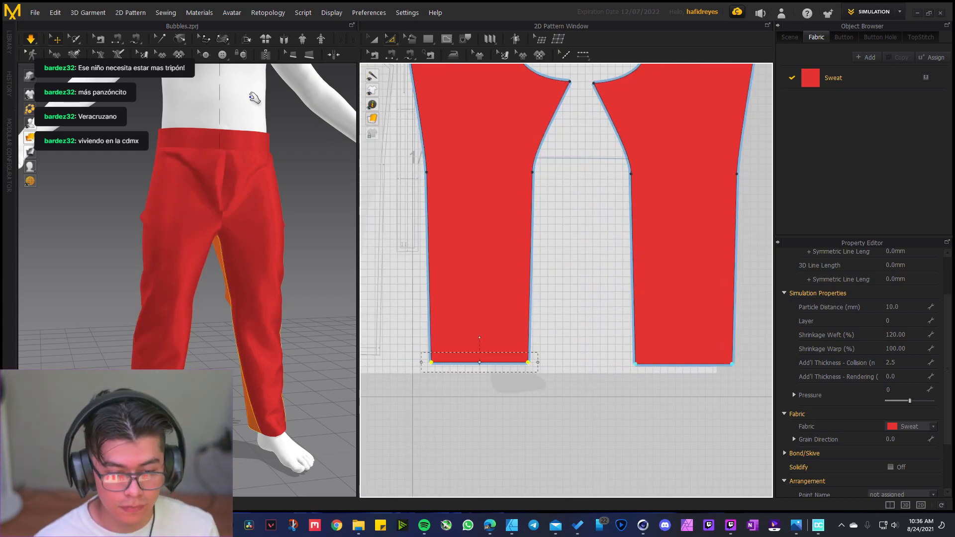
{"action": "left_click", "coordinate": [392, 39]}
{"action": "left_click", "coordinate": [404, 66]}
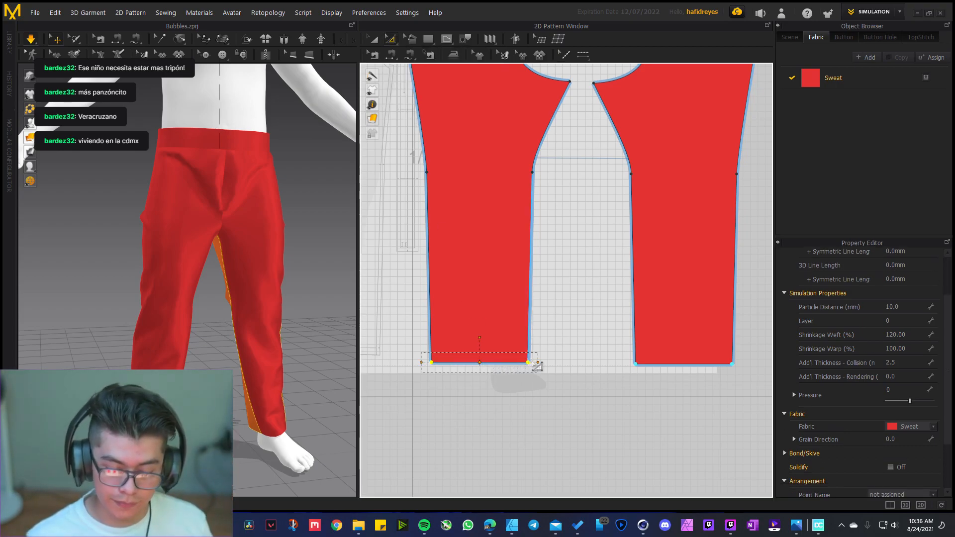
{"action": "left_click_drag", "start_coordinate": [538, 361], "coordinate": [462, 391]}
{"action": "scroll", "coordinate": [462, 390], "scroll_direction": "down", "scroll_amount": 3}
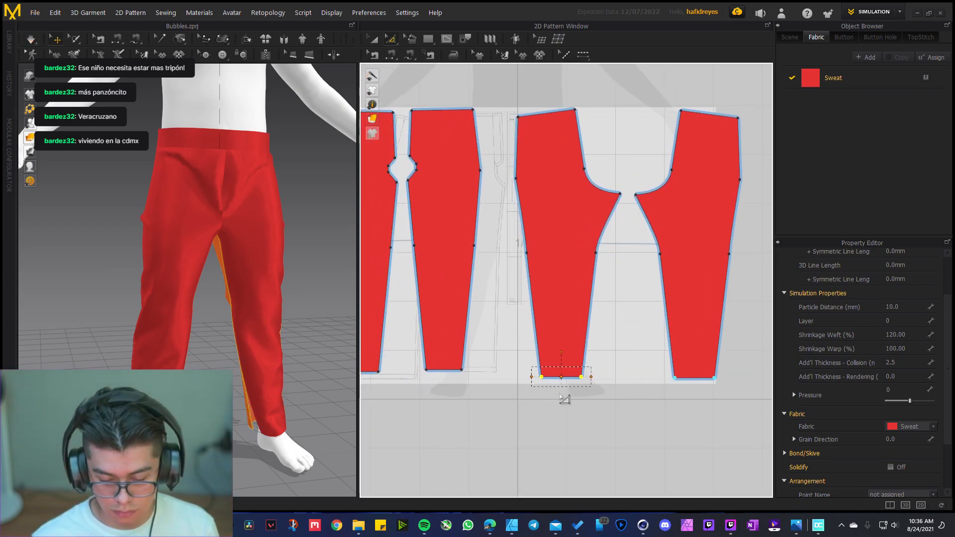
{"action": "left_click_drag", "start_coordinate": [591, 376], "coordinate": [587, 377]}
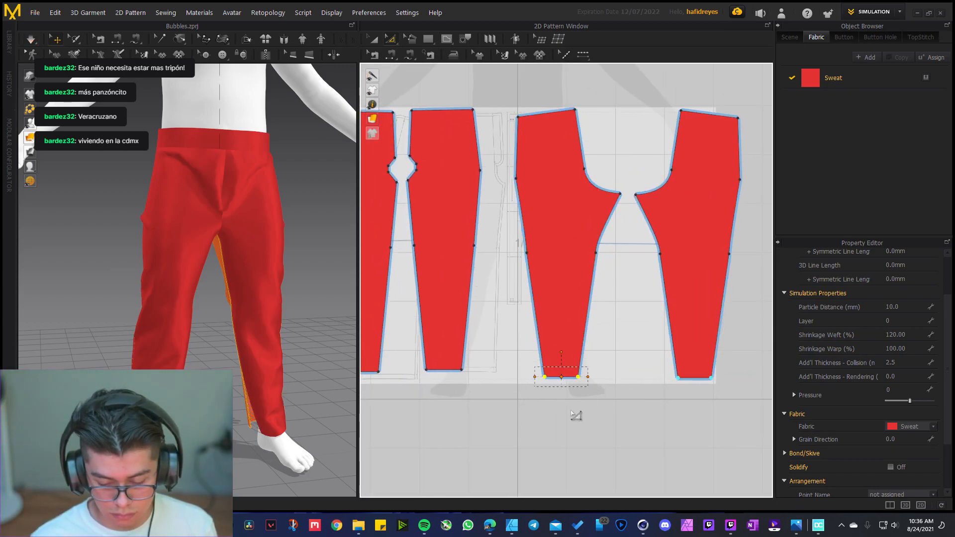
{"action": "right_click_drag", "start_coordinate": [218, 360], "coordinate": [164, 355]}
{"action": "left_click", "coordinate": [796, 525]}
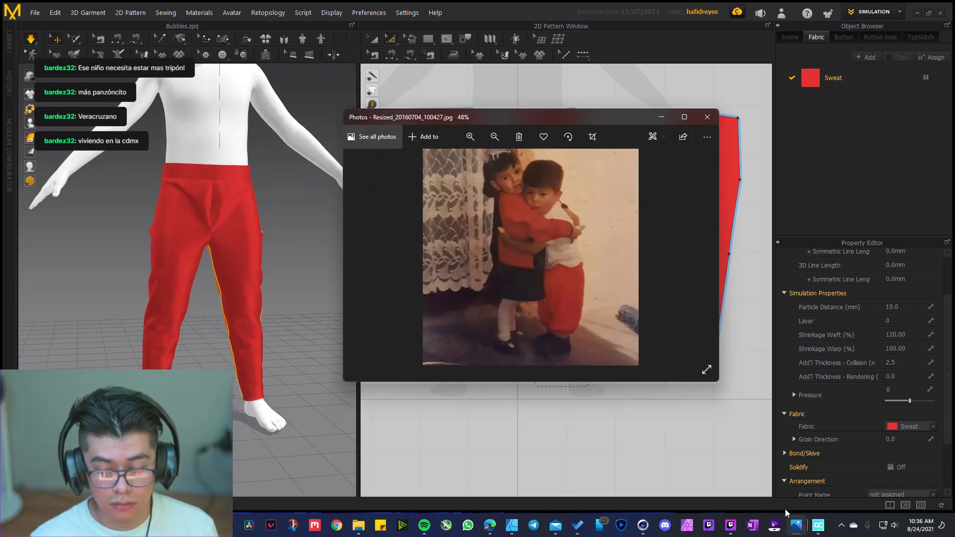
{"action": "left_click", "coordinate": [660, 122]}
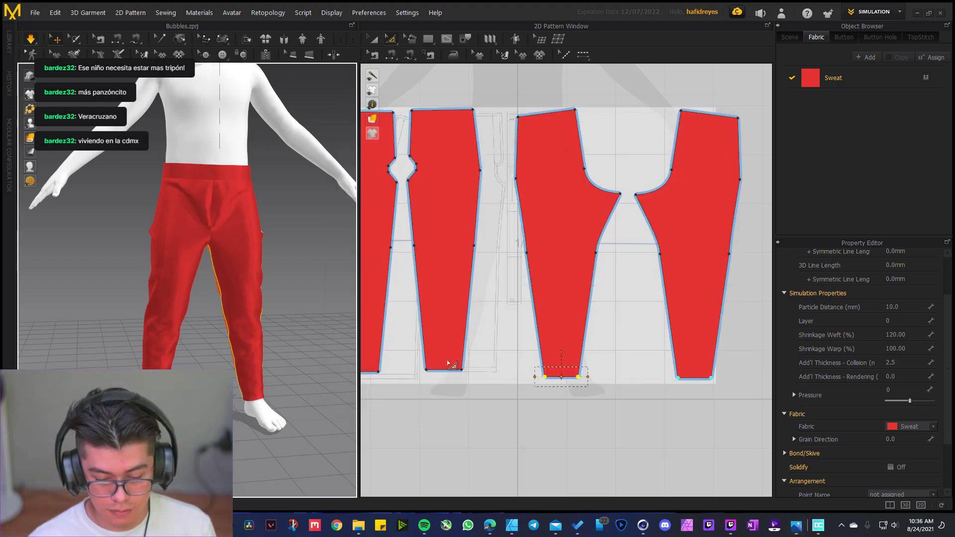
Shorten the trouser legs slightly by raising the hem lines of the front and back panels together
{"action": "middle_click_drag", "start_coordinate": [458, 393], "coordinate": [506, 404]}
{"action": "key", "text": "z"}
{"action": "left_click", "coordinate": [412, 383]}
{"action": "left_click", "coordinate": [607, 388], "text": "shift"}
{"action": "left_click_drag", "start_coordinate": [606, 389], "coordinate": [606, 375]}
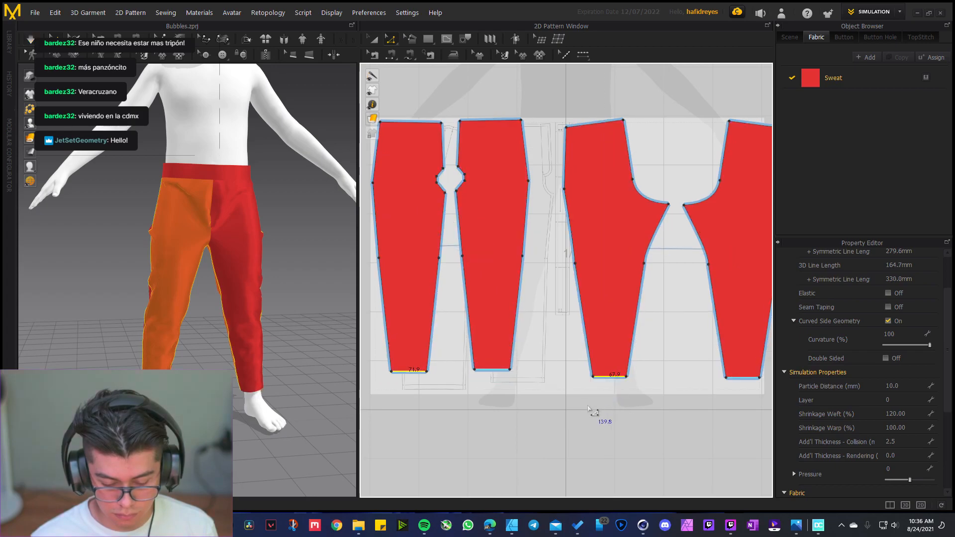
Try raising the hem lines further, compare with the reference photo, and undo the extra shortening
{"action": "left_click_drag", "start_coordinate": [609, 377], "coordinate": [611, 367]}
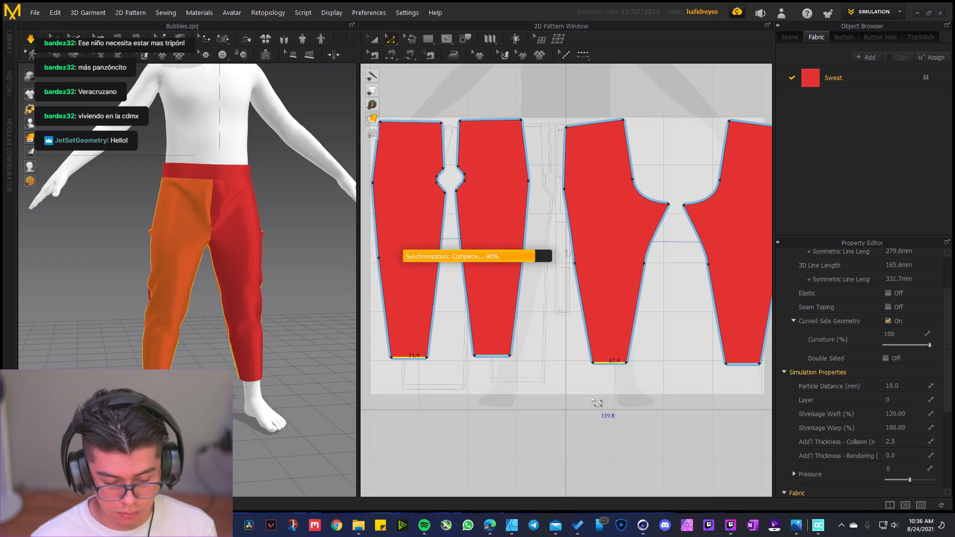
{"action": "right_click_drag", "start_coordinate": [267, 387], "coordinate": [312, 368]}
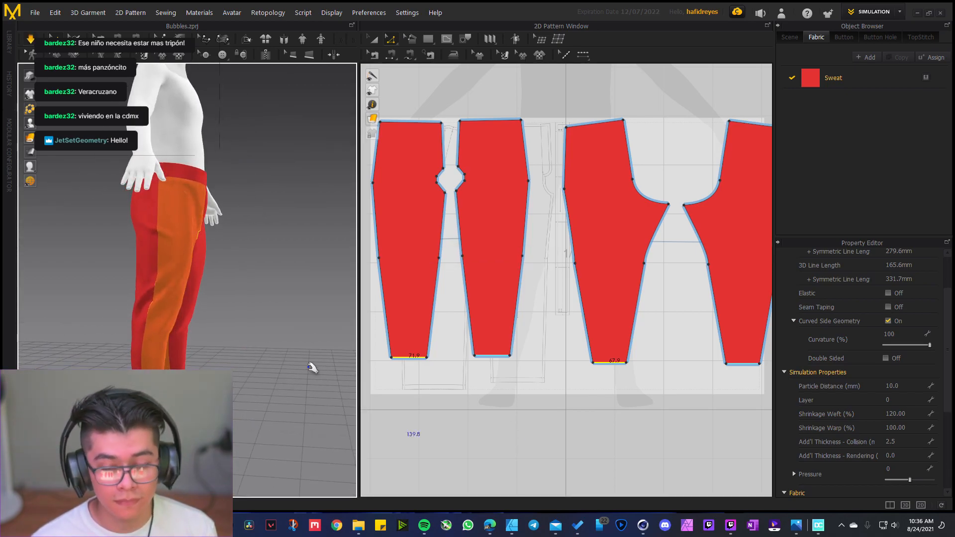
{"action": "left_click", "coordinate": [796, 525]}
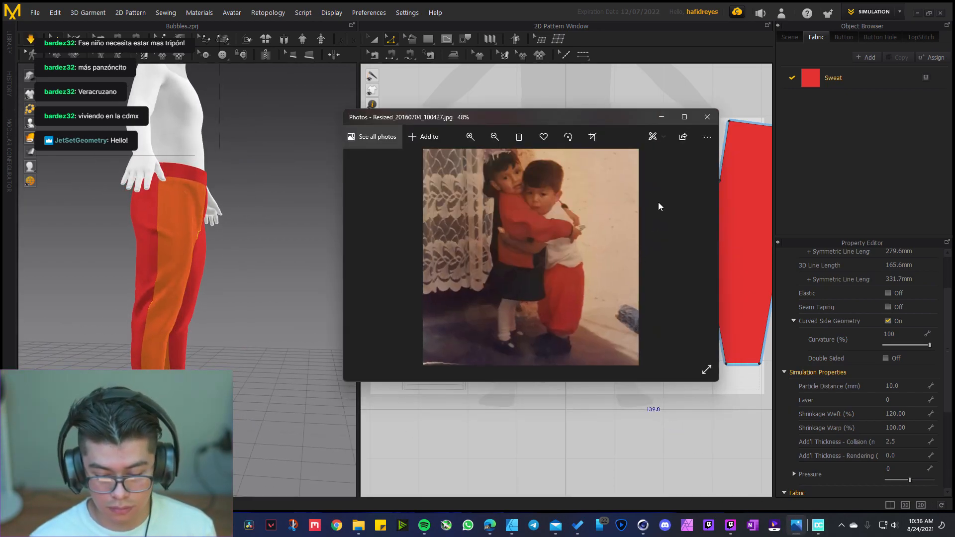
{"action": "left_click", "coordinate": [661, 118]}
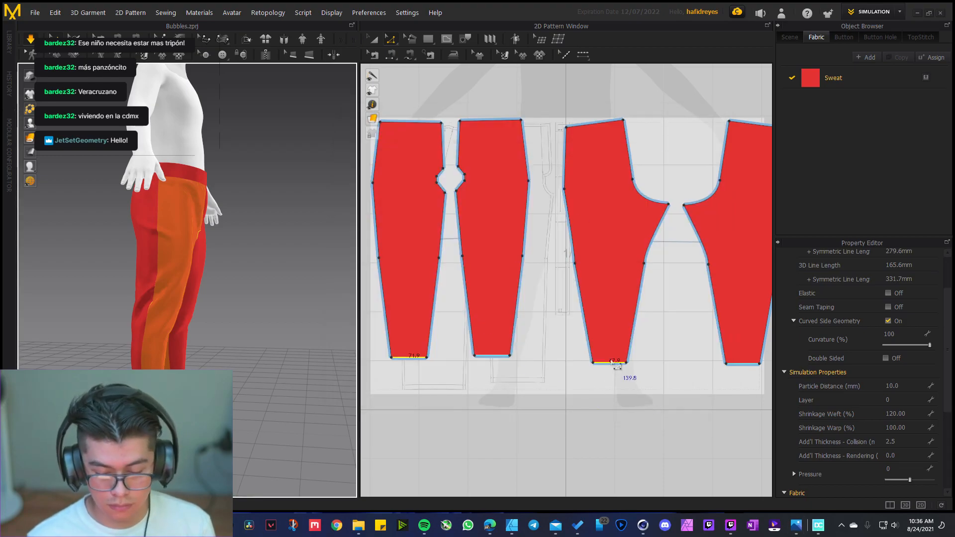
{"action": "left_click_drag", "start_coordinate": [607, 365], "coordinate": [614, 374], "text": "shift"}
{"action": "key", "text": "ctrl+z"}
{"action": "key", "text": "ctrl+z"}
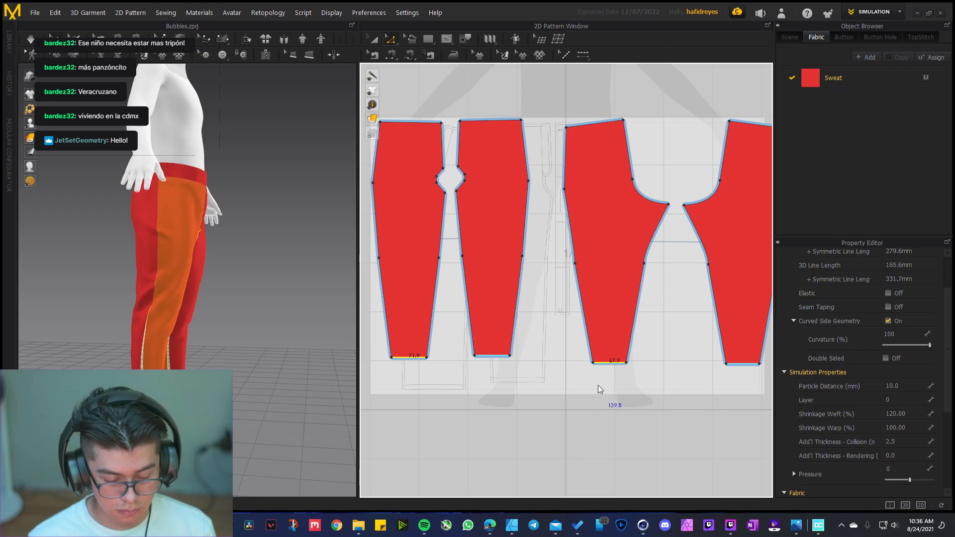
{"action": "key", "text": "ctrl+z"}
{"action": "key", "text": "space"}
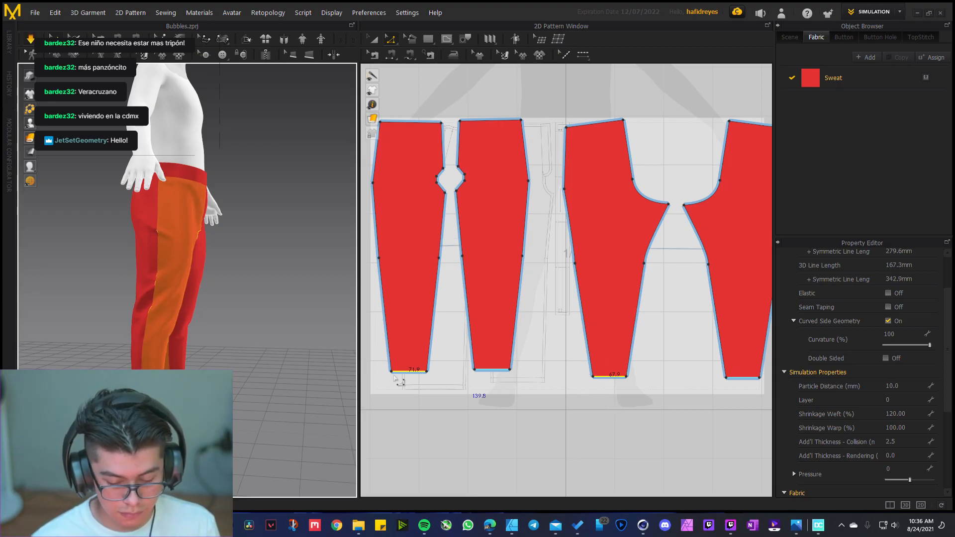
{"action": "right_click_drag", "start_coordinate": [179, 356], "coordinate": [139, 370]}
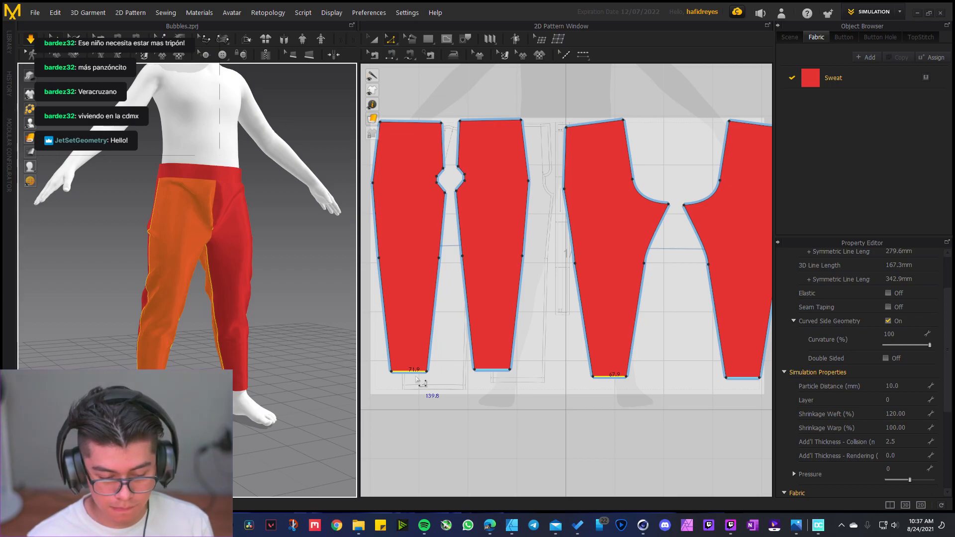
Delete the hip point on the front panel's outer edge and bow the merged edge outward to about 282 mm long
{"action": "scroll", "coordinate": [428, 221], "scroll_direction": "up", "scroll_amount": 1}
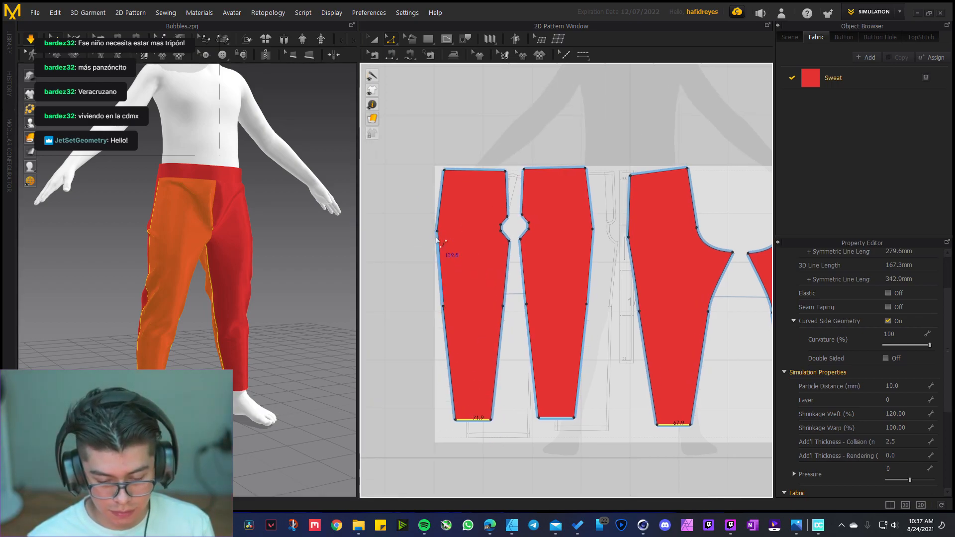
{"action": "scroll", "coordinate": [439, 231], "scroll_direction": "up", "scroll_amount": 3}
{"action": "left_click", "coordinate": [438, 228]}
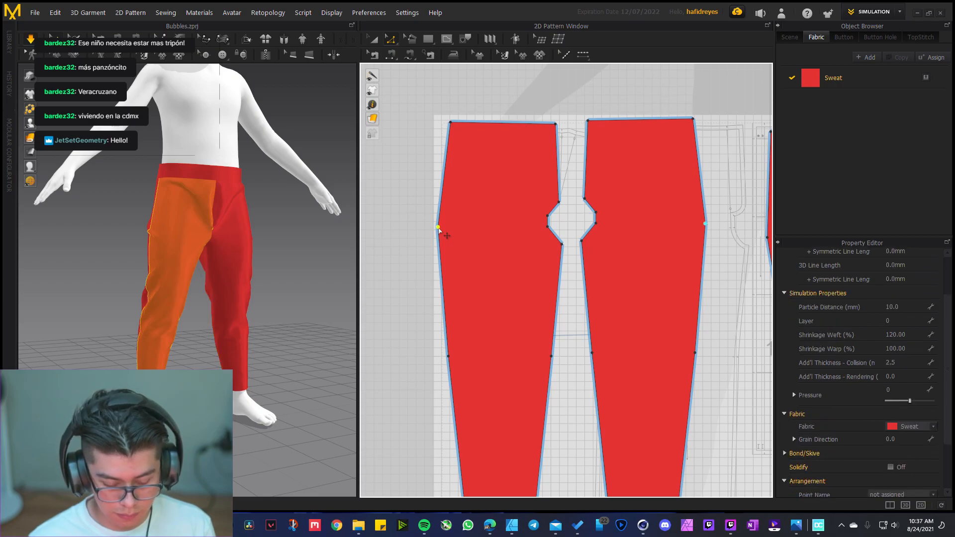
{"action": "key", "text": "Delete"}
{"action": "left_click", "coordinate": [447, 243]}
{"action": "left_click_drag", "start_coordinate": [445, 242], "coordinate": [431, 237]}
{"action": "right_click_drag", "start_coordinate": [183, 279], "coordinate": [164, 286]}
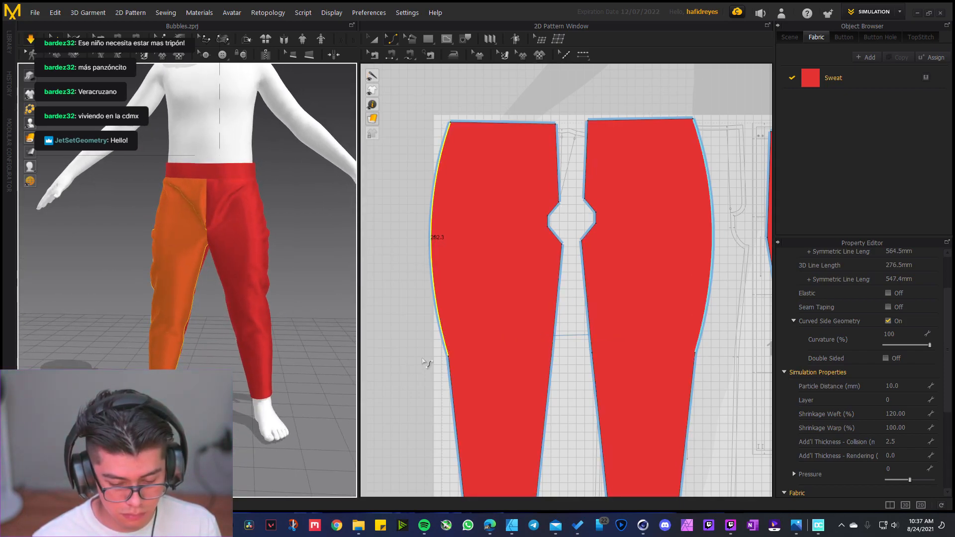
Curve the lower outer edge of the front leg panel slightly inward between the knee and the hem
{"action": "scroll", "coordinate": [428, 368], "scroll_direction": "down", "scroll_amount": 3}
{"action": "scroll", "coordinate": [436, 395], "scroll_direction": "up", "scroll_amount": 2}
{"action": "scroll", "coordinate": [437, 393], "scroll_direction": "up", "scroll_amount": 3}
{"action": "left_click", "coordinate": [458, 376]}
{"action": "left_click_drag", "start_coordinate": [458, 376], "coordinate": [462, 377]}
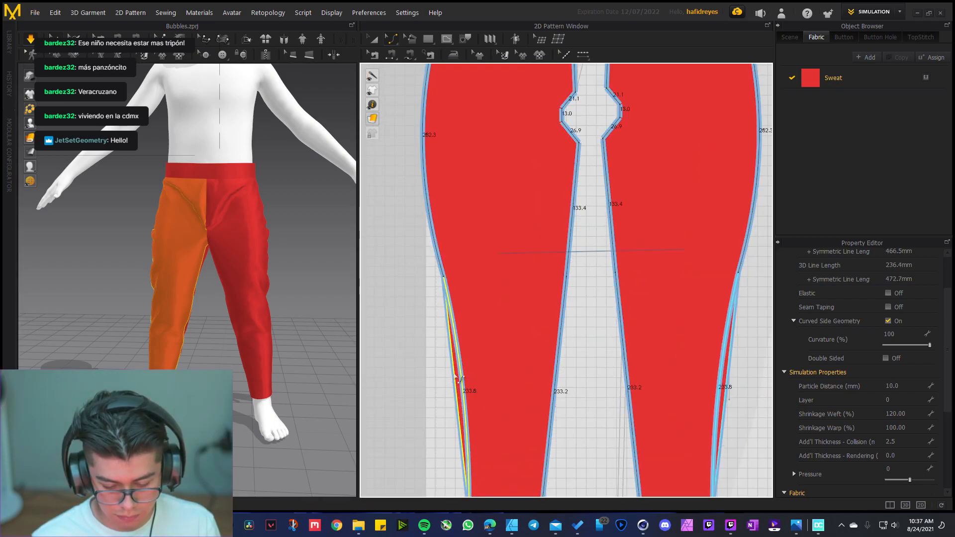
{"action": "scroll", "coordinate": [179, 341], "scroll_direction": "down", "scroll_amount": 1}
{"action": "right_click_drag", "start_coordinate": [188, 346], "coordinate": [256, 344]}
Bow the upper outer edge of the front panel further outward for more fullness at the thigh
{"action": "scroll", "coordinate": [475, 260], "scroll_direction": "down", "scroll_amount": 3}
{"action": "middle_click_drag", "start_coordinate": [435, 232], "coordinate": [453, 263]}
{"action": "left_click_drag", "start_coordinate": [458, 207], "coordinate": [443, 207]}
{"action": "right_click_drag", "start_coordinate": [196, 283], "coordinate": [306, 279]}
{"action": "left_click", "coordinate": [264, 281]}
Delete the hip point on the outer edge of the back leg panel
{"action": "scroll", "coordinate": [553, 285], "scroll_direction": "down", "scroll_amount": 6}
{"action": "middle_click_drag", "start_coordinate": [577, 284], "coordinate": [473, 291]}
{"action": "scroll", "coordinate": [531, 269], "scroll_direction": "up", "scroll_amount": 3}
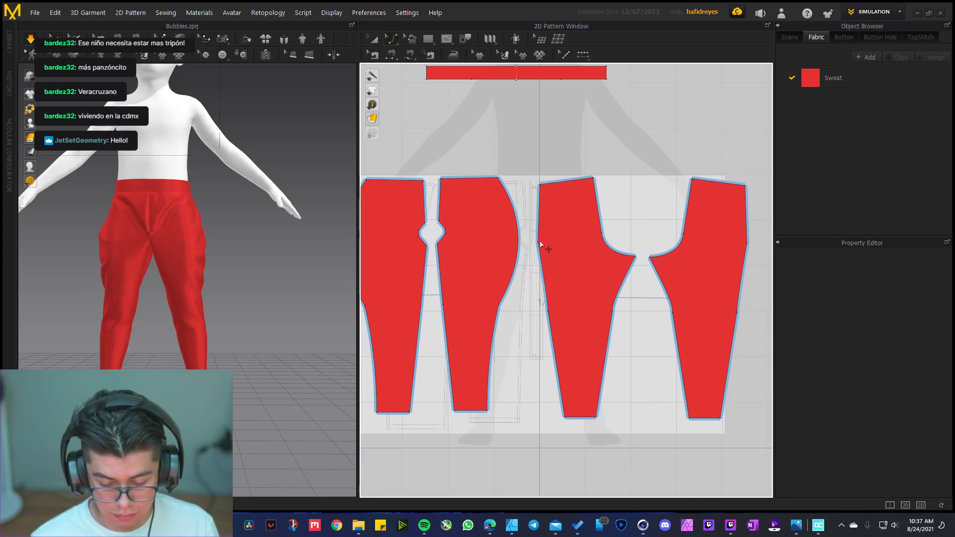
{"action": "right_click_drag", "start_coordinate": [142, 249], "coordinate": [188, 248]}
{"action": "left_click", "coordinate": [178, 245]}
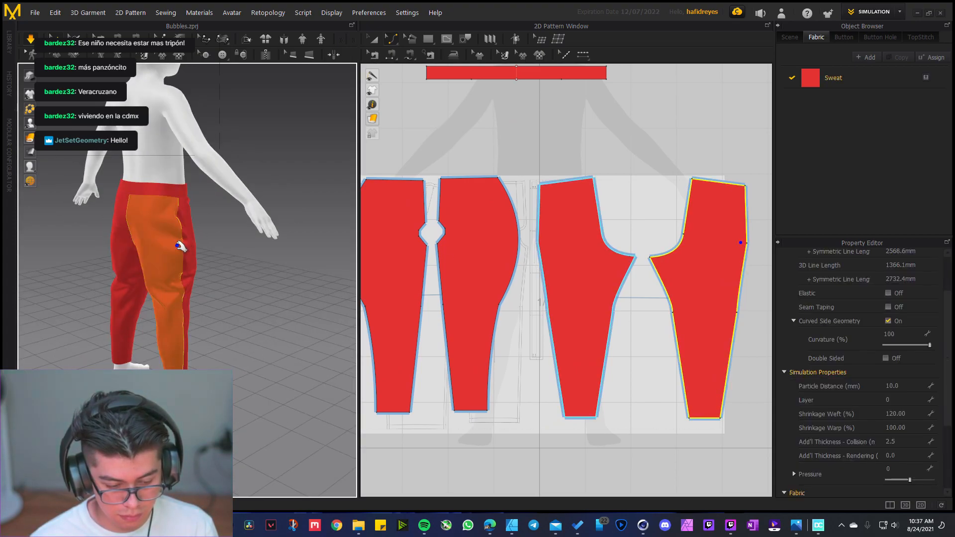
{"action": "left_click", "coordinate": [547, 254]}
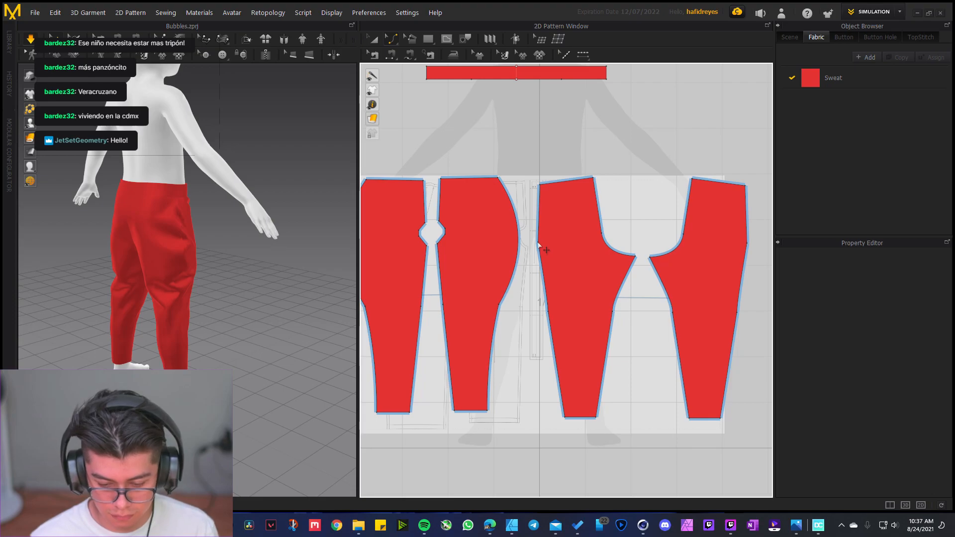
{"action": "scroll", "coordinate": [550, 251], "scroll_direction": "up", "scroll_amount": 3}
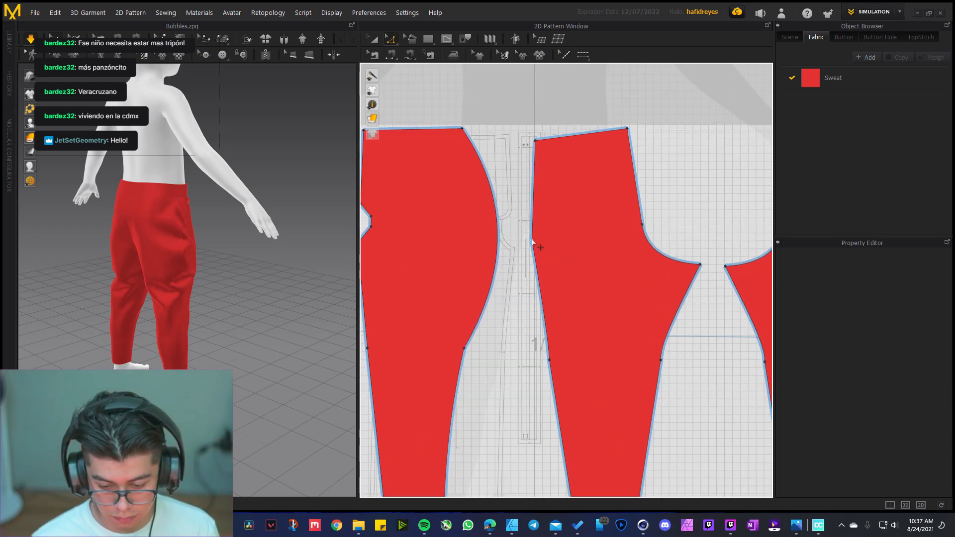
{"action": "left_click", "coordinate": [531, 241]}
{"action": "key", "text": "Delete"}
Curve the back panel's upper outer edge outward to about 287 mm long and simulate the new drape
{"action": "key", "text": "c"}
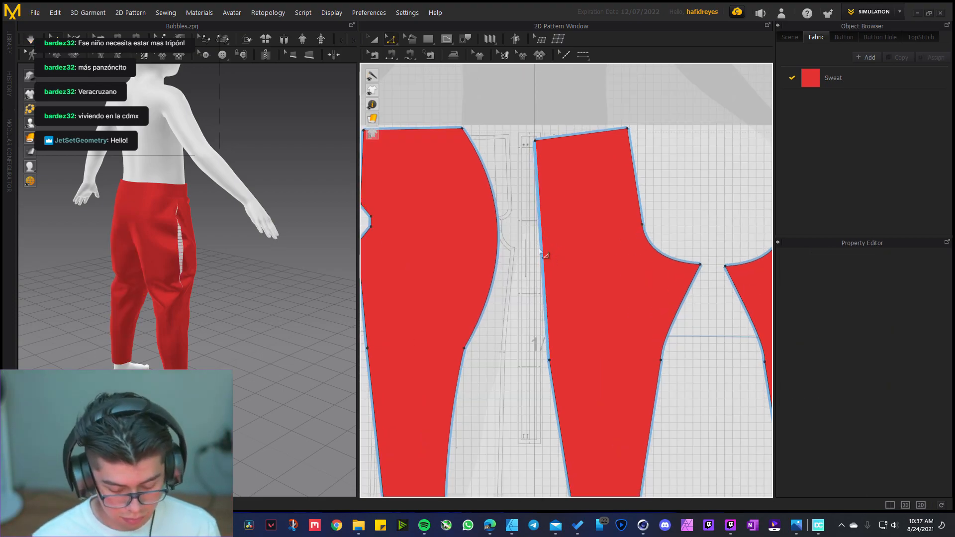
{"action": "left_click_drag", "start_coordinate": [542, 252], "coordinate": [517, 250]}
{"action": "key", "text": "space"}
{"action": "right_click_drag", "start_coordinate": [250, 282], "coordinate": [157, 302]}
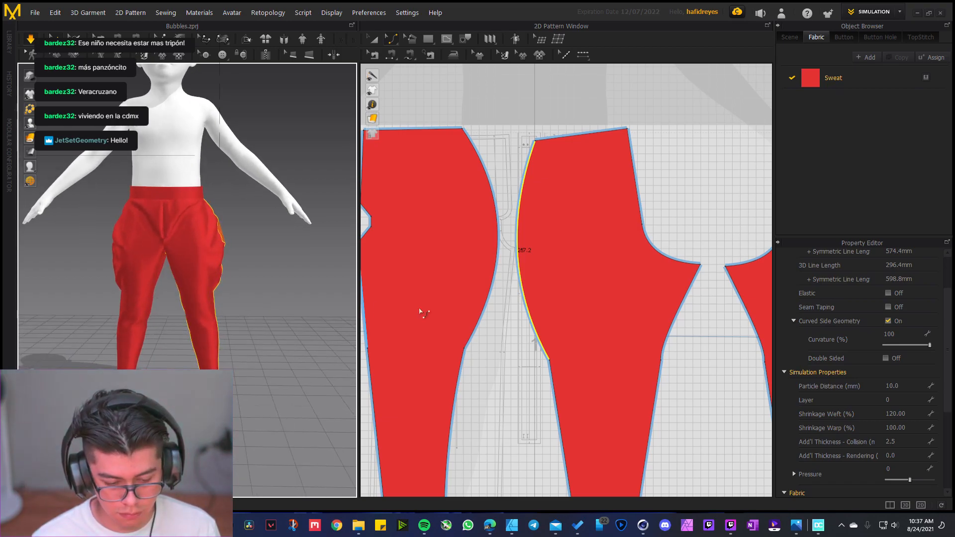
Undo the outward curve on the back leg panel's outer edge and the deletion of its hip point
{"action": "key", "text": "ctrl+z"}
{"action": "key", "text": "ctrl+z"}
{"action": "key", "text": "ctrl+z"}
{"action": "key", "text": "ctrl+z"}
{"action": "key", "text": "ctrl+z"}
{"action": "key", "text": "ctrl+z"}
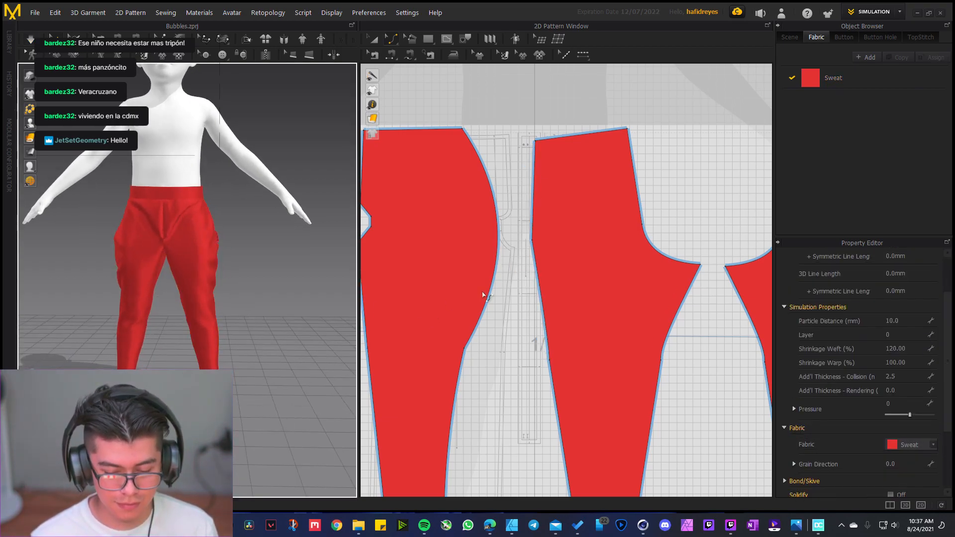
Flatten the bow of the front leg panel's upper outer edge to about 282 mm long
{"action": "left_click", "coordinate": [486, 295]}
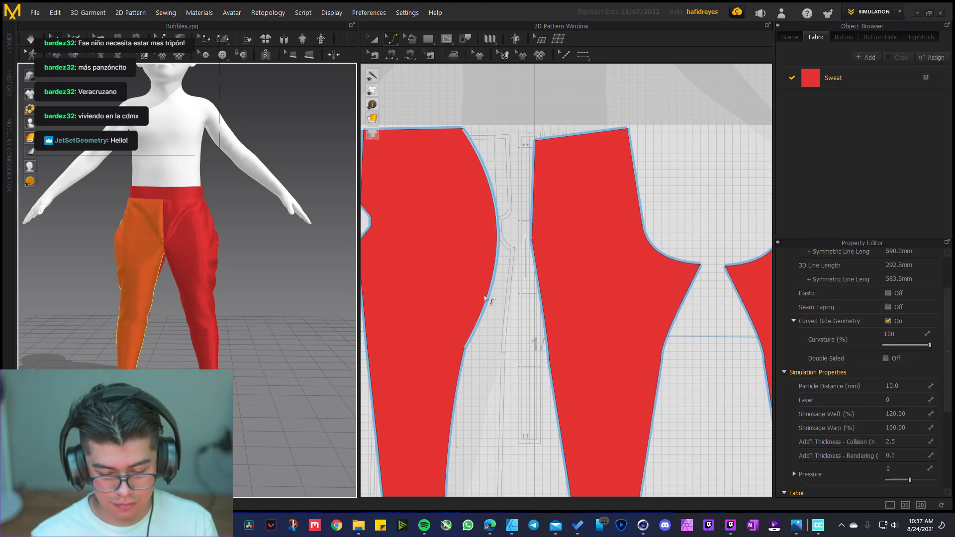
{"action": "scroll", "coordinate": [470, 297], "scroll_direction": "down", "scroll_amount": 3}
{"action": "scroll", "coordinate": [616, 273], "scroll_direction": "down", "scroll_amount": 2}
{"action": "scroll", "coordinate": [571, 277], "scroll_direction": "up", "scroll_amount": 5}
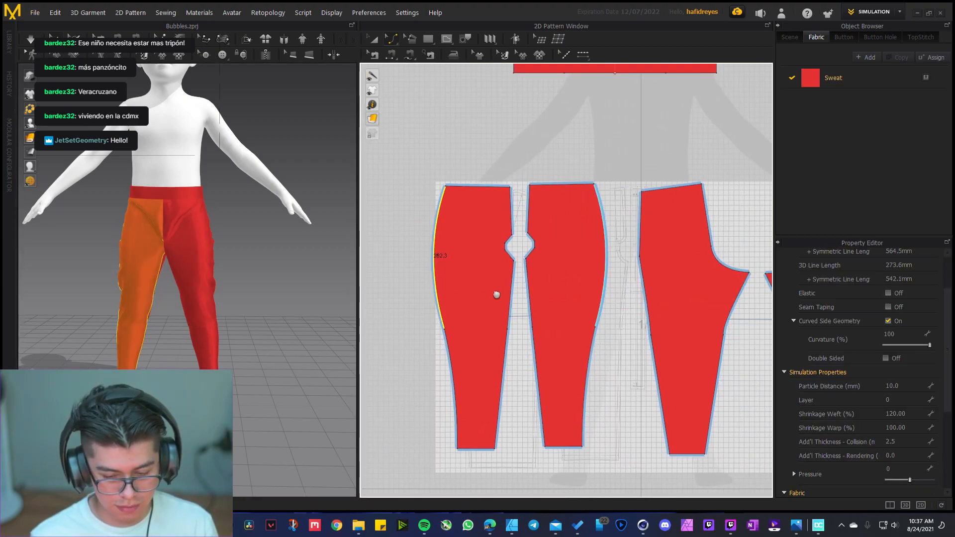
Remove the hip point from the back leg panel's outer edge so the waist-to-knee segment is one line
{"action": "key", "text": "a"}
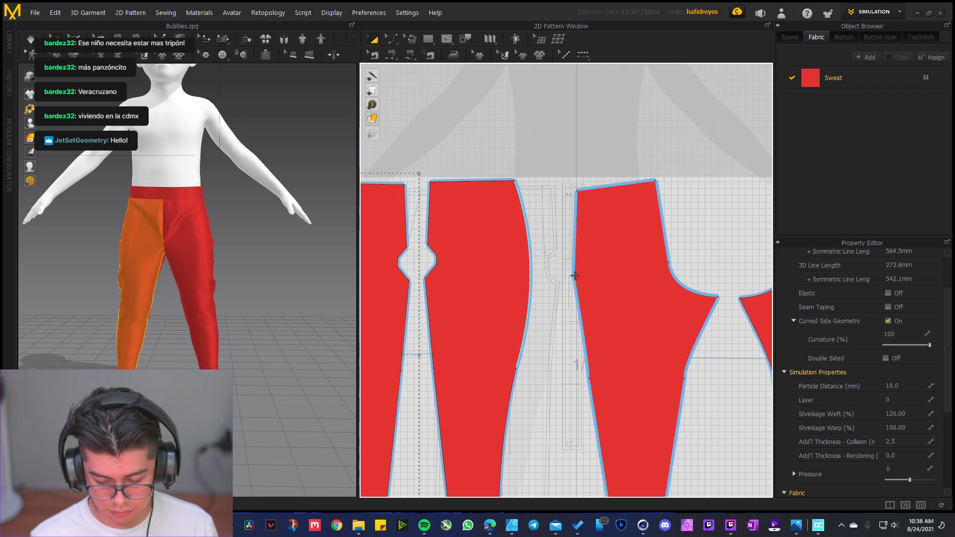
{"action": "key", "text": "z"}
{"action": "left_click", "coordinate": [574, 276]}
Curve the back leg panel's upper outer edge outward to about 285 mm long and check the drape at an angle
{"action": "key", "text": "c"}
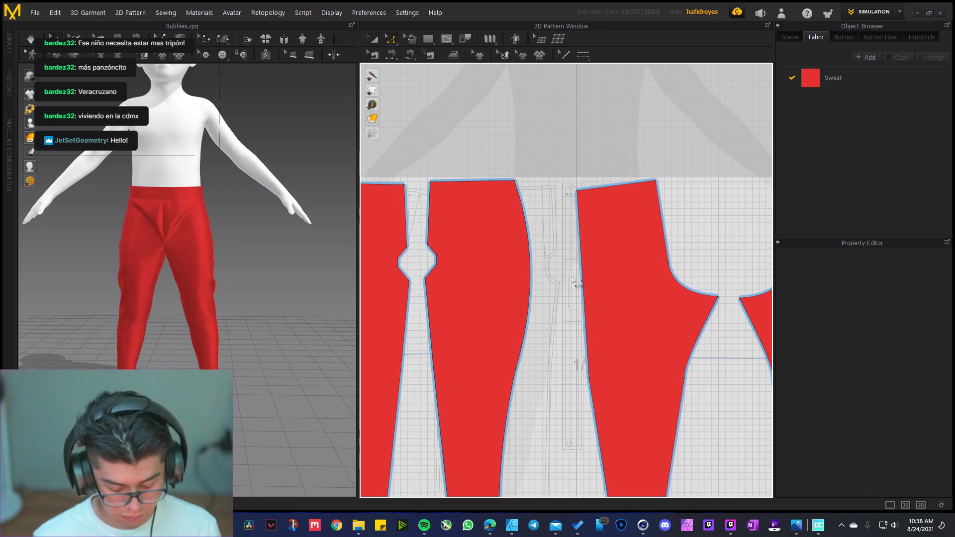
{"action": "scroll", "coordinate": [580, 276], "scroll_direction": "up", "scroll_amount": 3}
{"action": "left_click", "coordinate": [589, 275]}
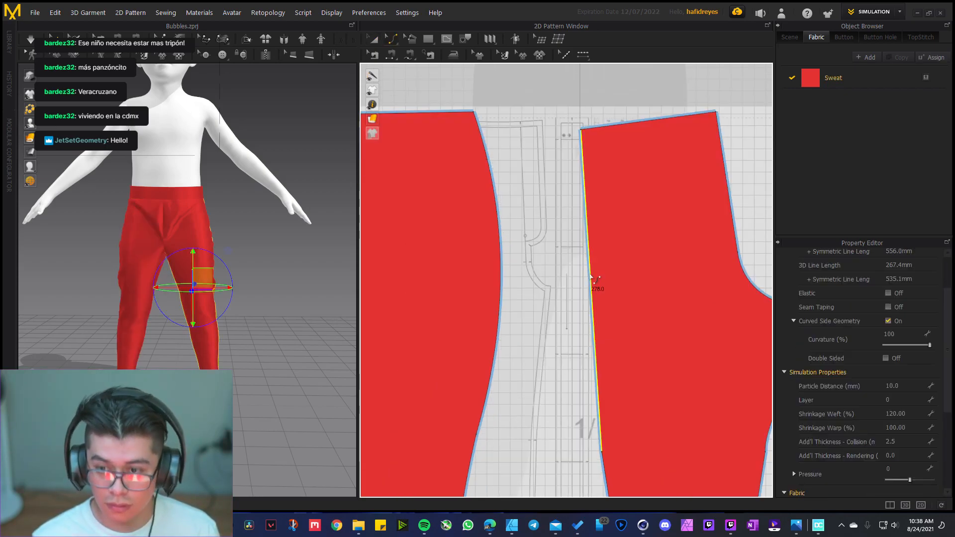
{"action": "left_click_drag", "start_coordinate": [591, 278], "coordinate": [551, 297]}
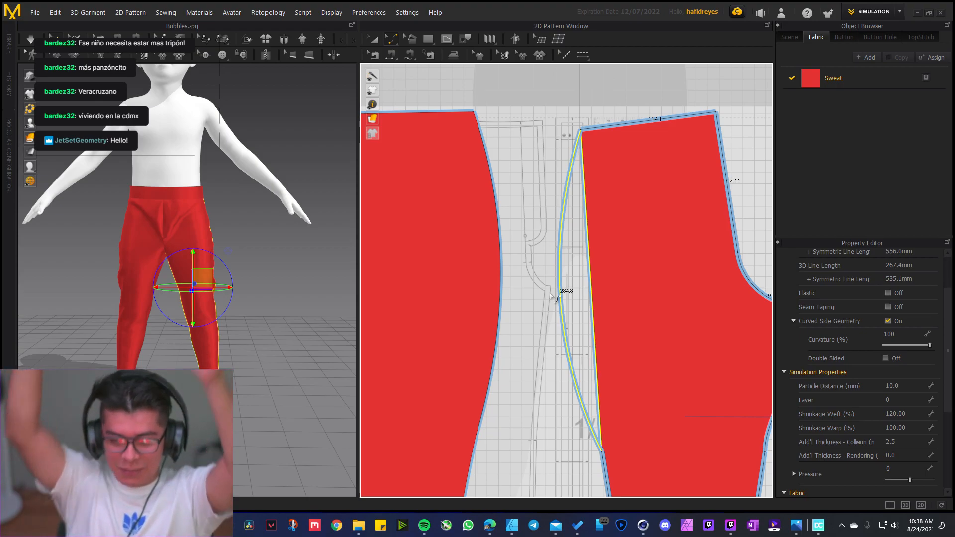
{"action": "left_click_drag", "start_coordinate": [550, 293], "coordinate": [550, 294]}
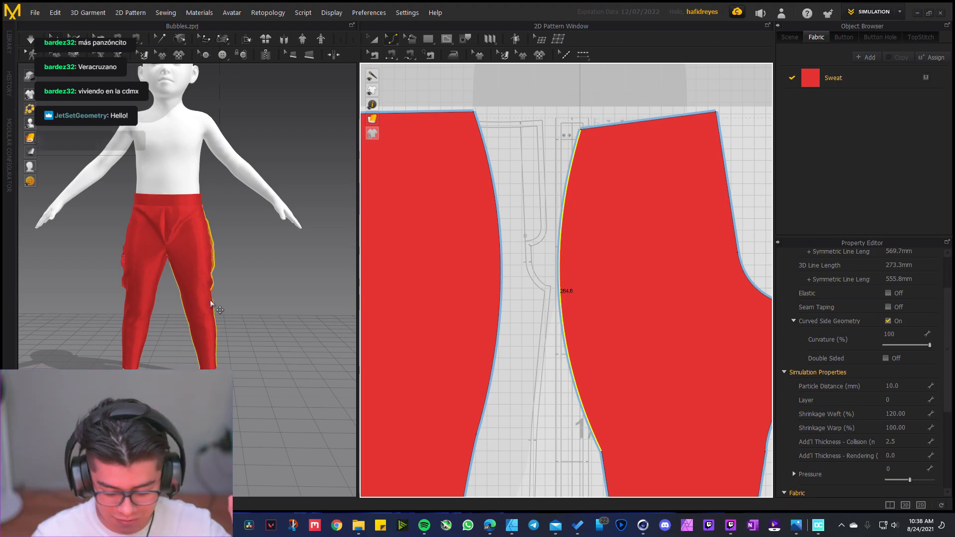
{"action": "right_click_drag", "start_coordinate": [153, 279], "coordinate": [309, 356]}
Bring up the reference photo Resized_20160704_100427.jpg, then open Resized_20160704_100814.jpg from the Me folder at full size
{"action": "left_click", "coordinate": [796, 525]}
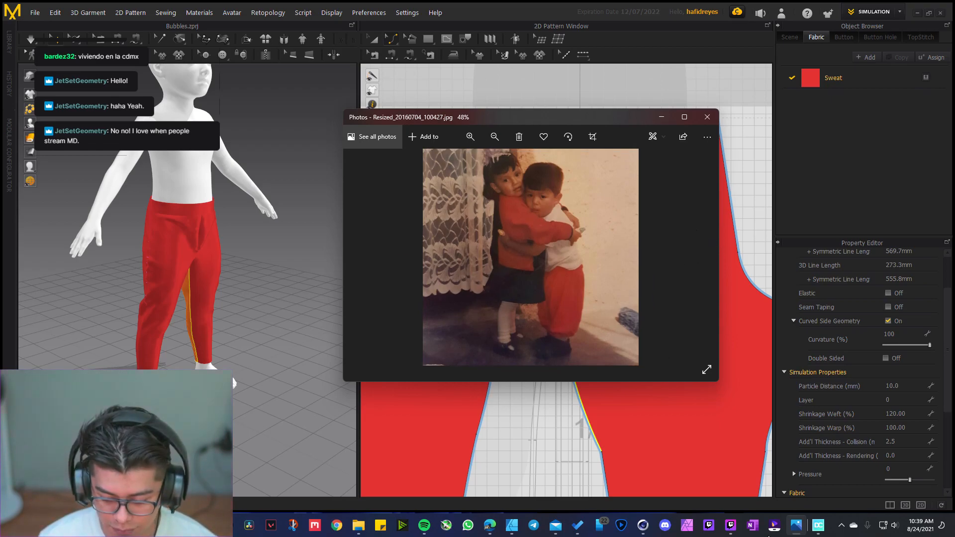
{"action": "right_click", "coordinate": [361, 529]}
{"action": "left_click", "coordinate": [335, 369]}
{"action": "double_click", "coordinate": [461, 318]}
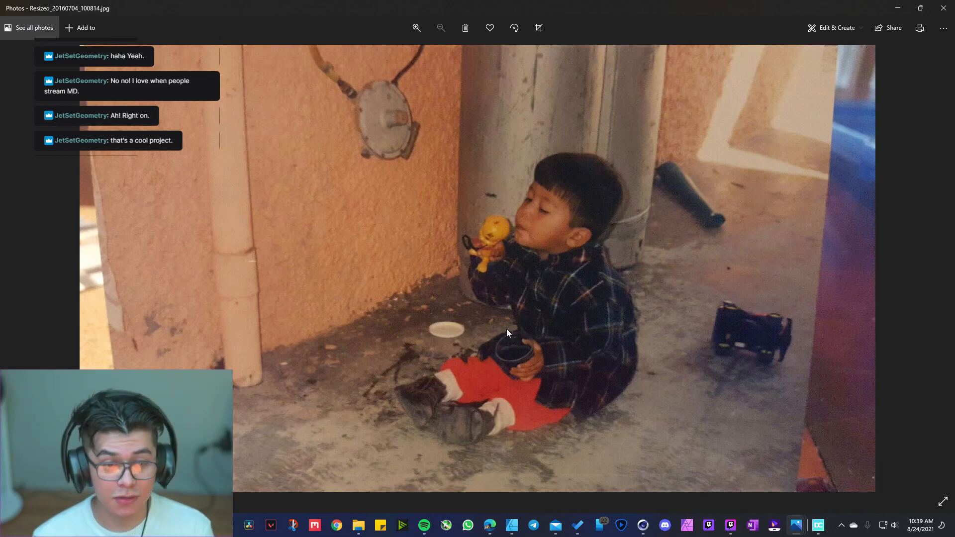
Browse from the TWITCH folder into MY_OUTFIT_Chanclas_Pakal and show its files as large thumbnails
{"action": "right_click", "coordinate": [359, 525]}
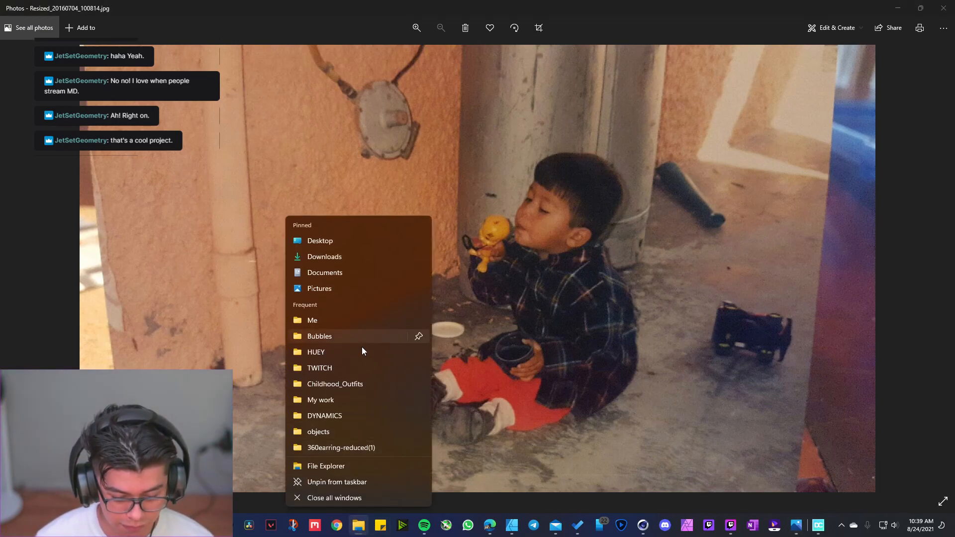
{"action": "left_click", "coordinate": [358, 367]}
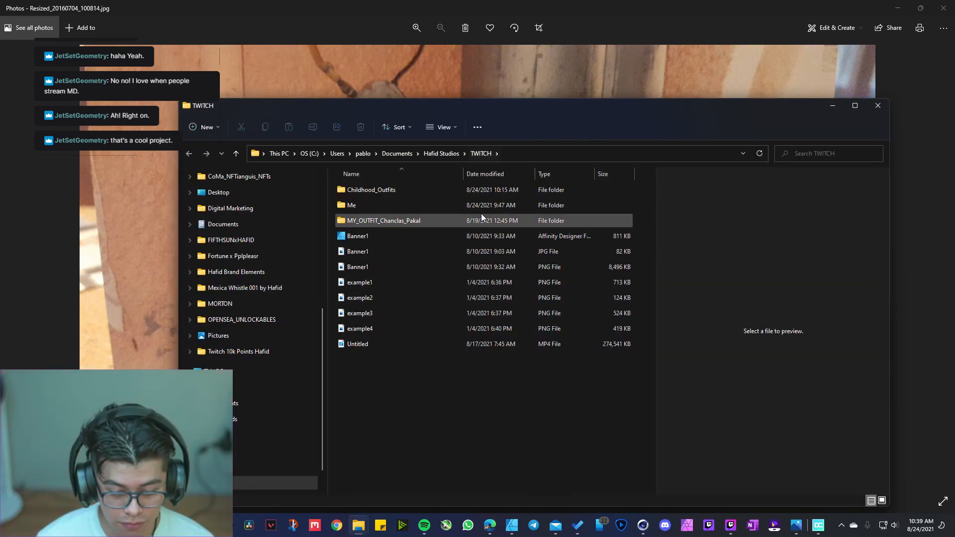
{"action": "left_click", "coordinate": [882, 501]}
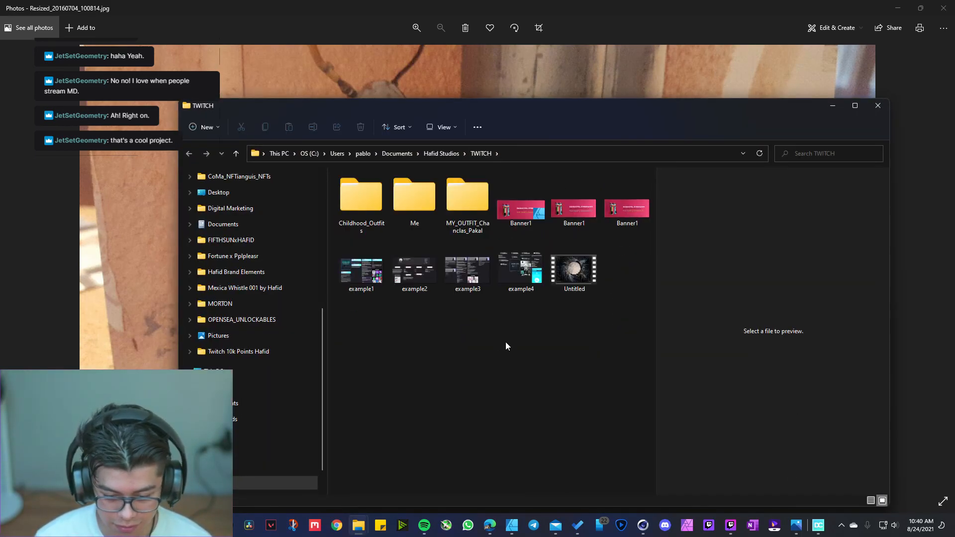
{"action": "double_click", "coordinate": [452, 193]}
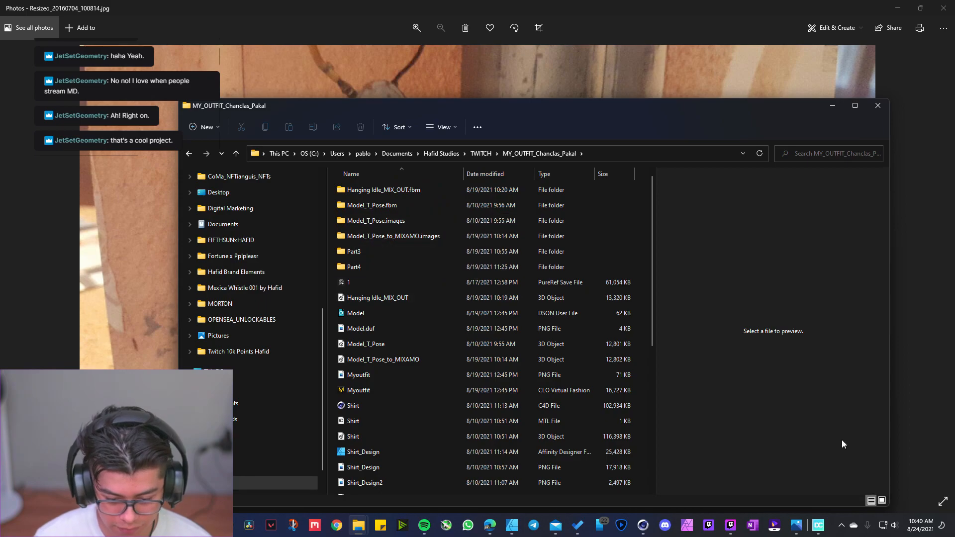
{"action": "left_click", "coordinate": [881, 500]}
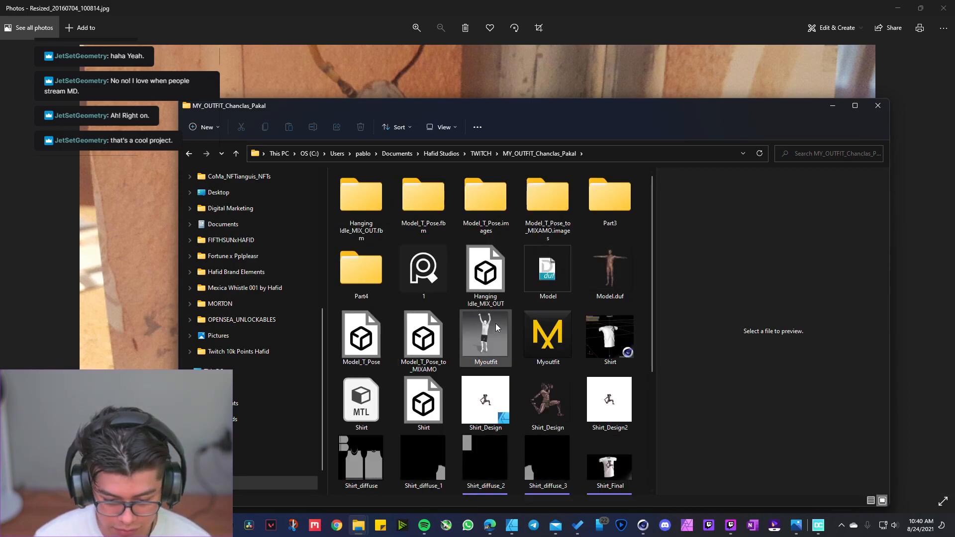
Look through the outfit project files, view RENDER.png from the Part4 folder, and put both windows away
{"action": "scroll", "coordinate": [496, 326], "scroll_direction": "down", "scroll_amount": 3}
{"action": "scroll", "coordinate": [495, 326], "scroll_direction": "up", "scroll_amount": 3}
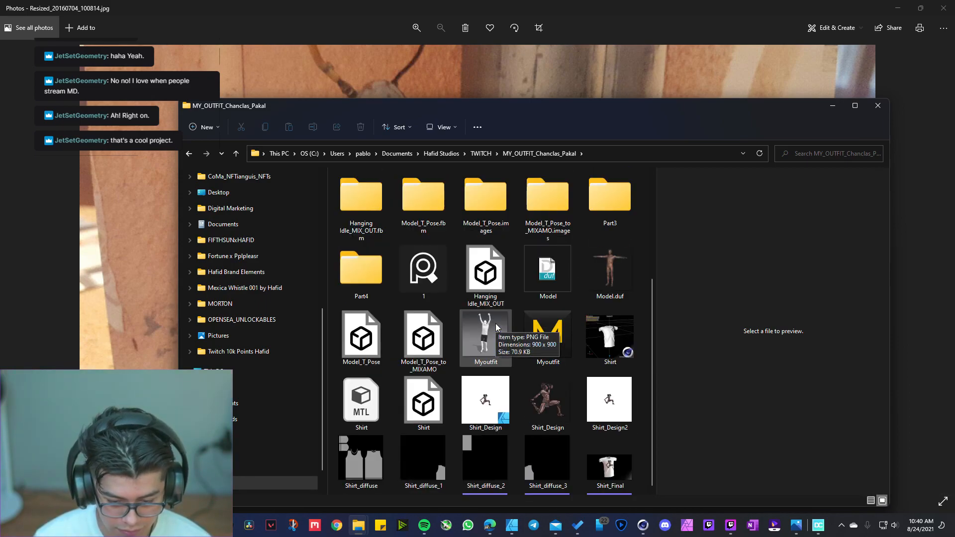
{"action": "scroll", "coordinate": [572, 290], "scroll_direction": "down", "scroll_amount": 3}
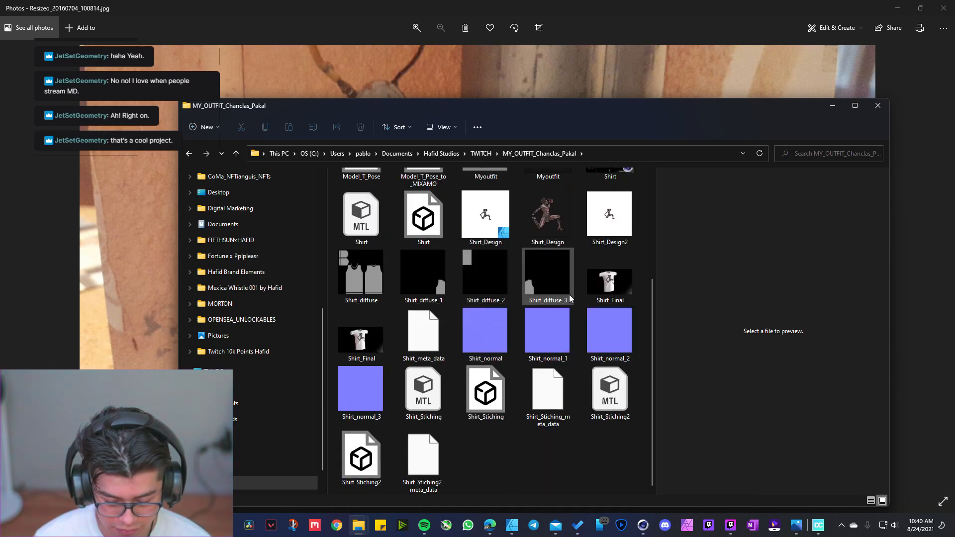
{"action": "scroll", "coordinate": [560, 309], "scroll_direction": "up", "scroll_amount": 3}
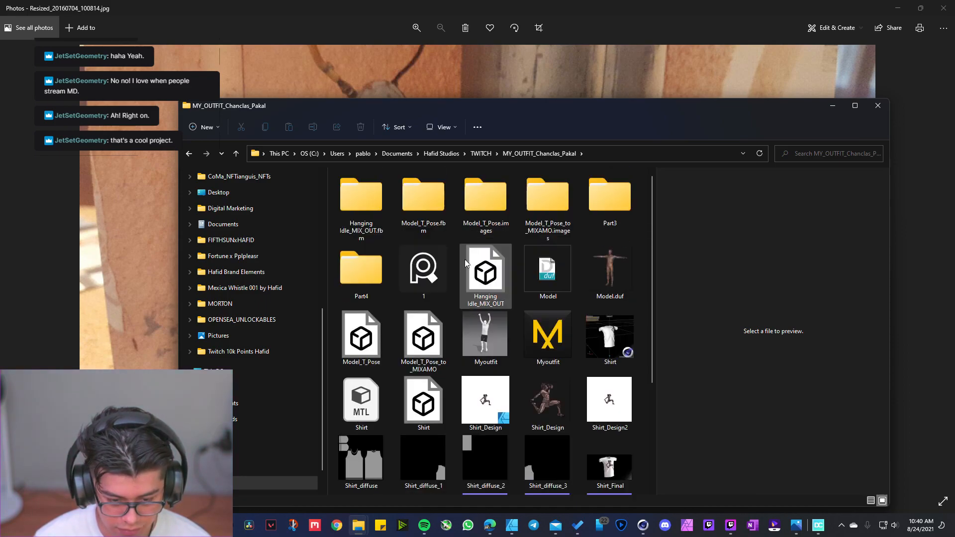
{"action": "double_click", "coordinate": [376, 251]}
{"action": "left_click", "coordinate": [380, 267]}
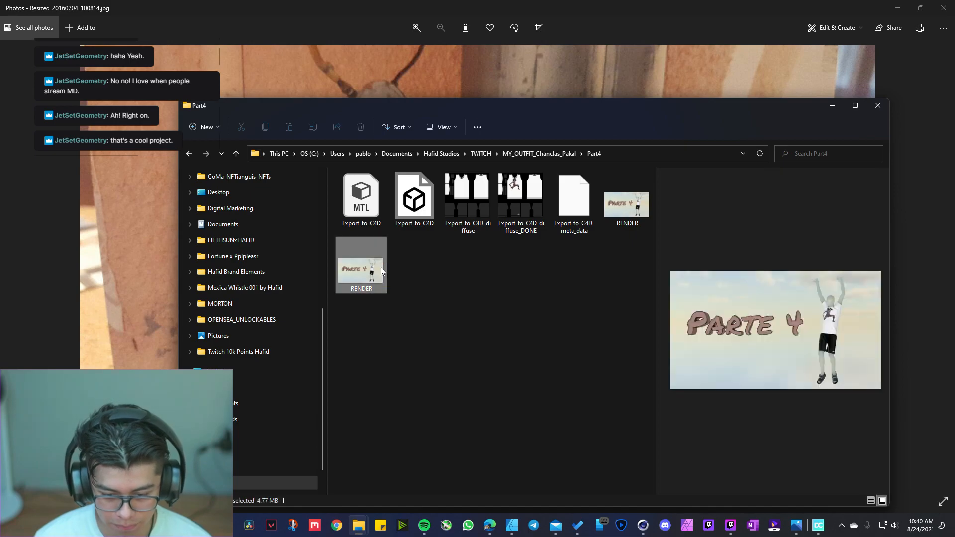
{"action": "double_click", "coordinate": [381, 267]}
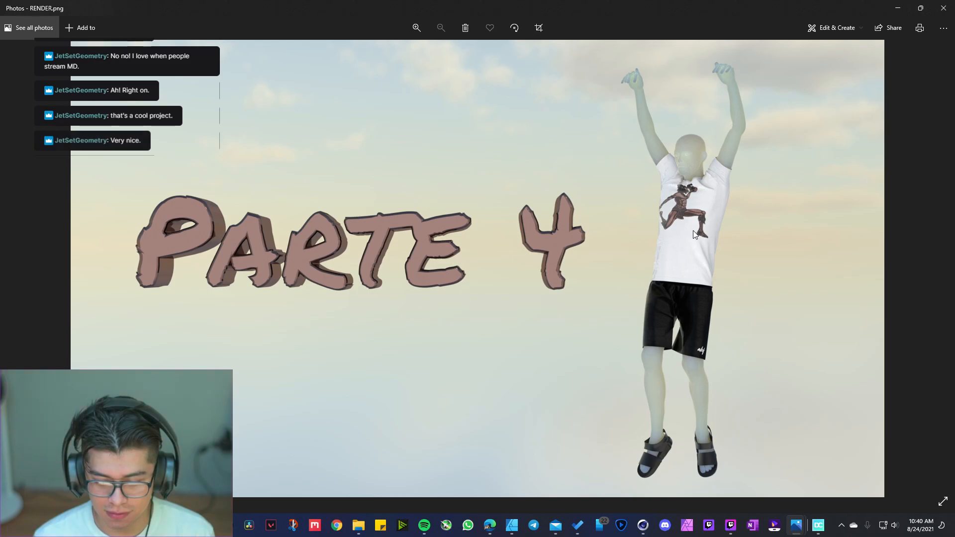
{"action": "left_click", "coordinate": [897, 8]}
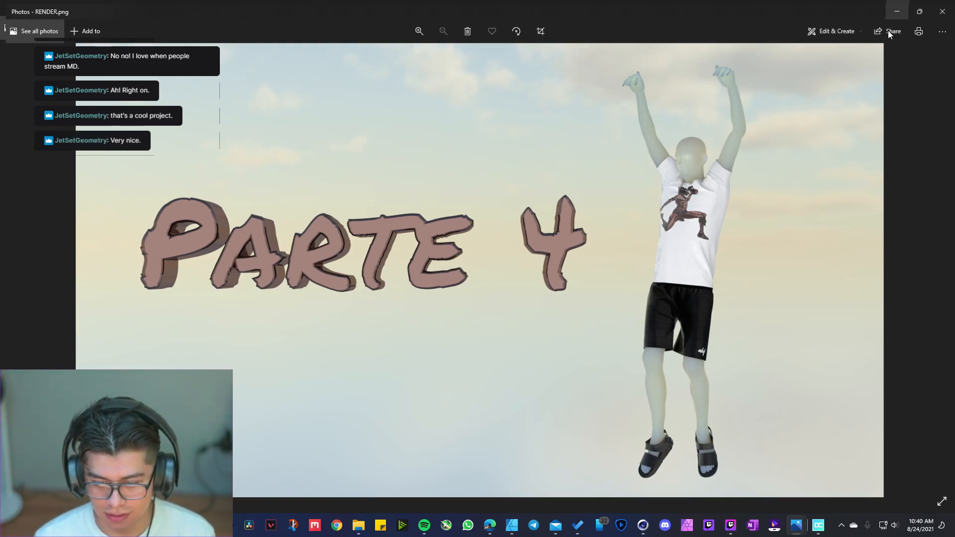
{"action": "left_click", "coordinate": [840, 109]}
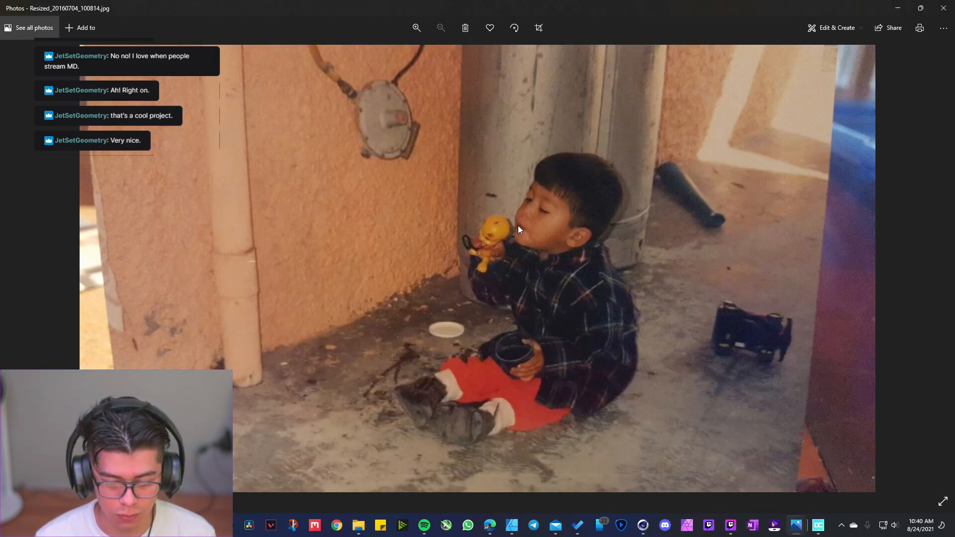
View the photo 20190317_131520.jpg from the Me folder, then minimize the photo windows to return to the garment project
{"action": "mouse_move", "coordinate": [359, 522]}
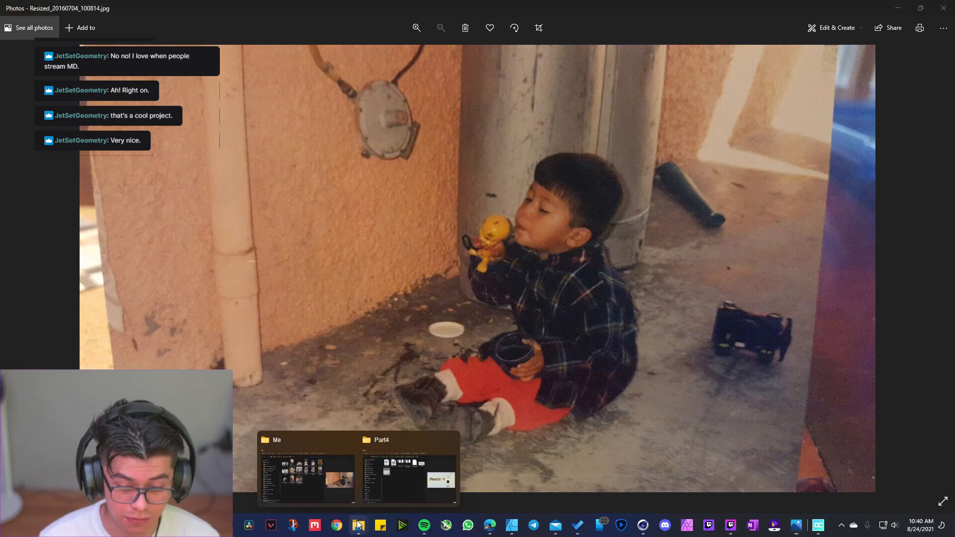
{"action": "left_click", "coordinate": [322, 475]}
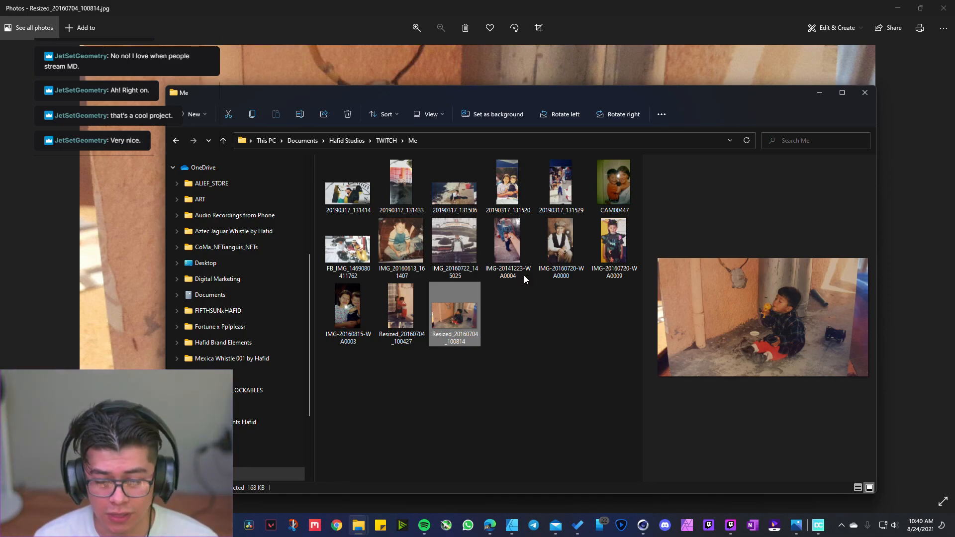
{"action": "double_click", "coordinate": [512, 202]}
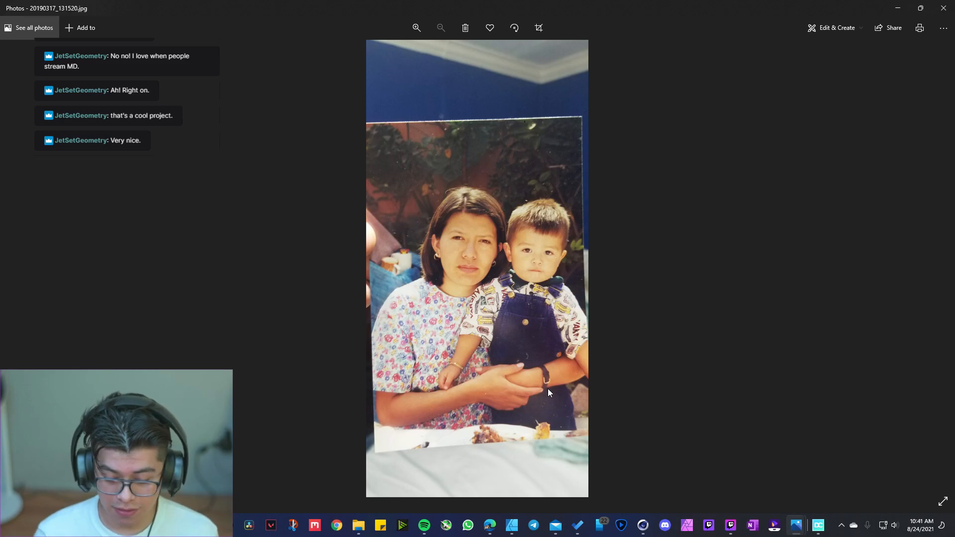
{"action": "left_click", "coordinate": [898, 9]}
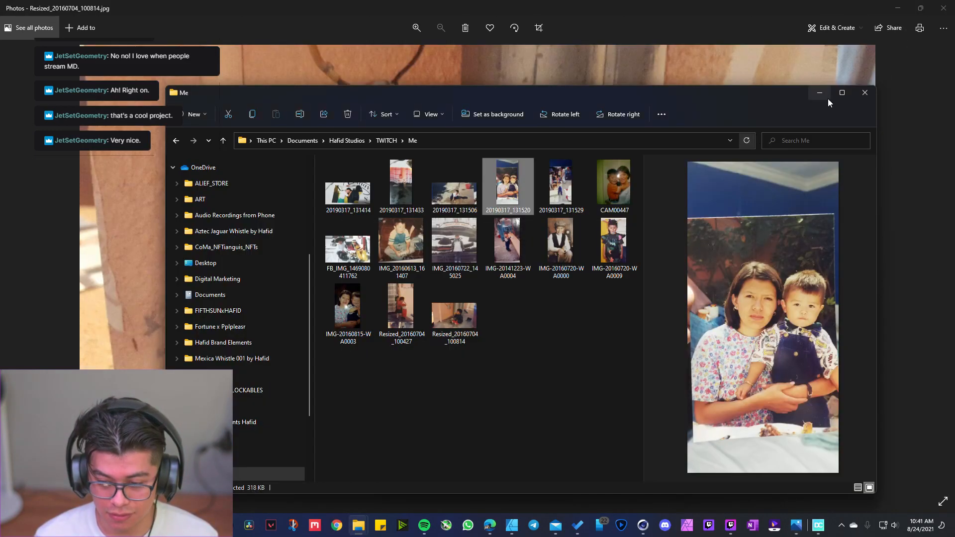
{"action": "left_click", "coordinate": [828, 95]}
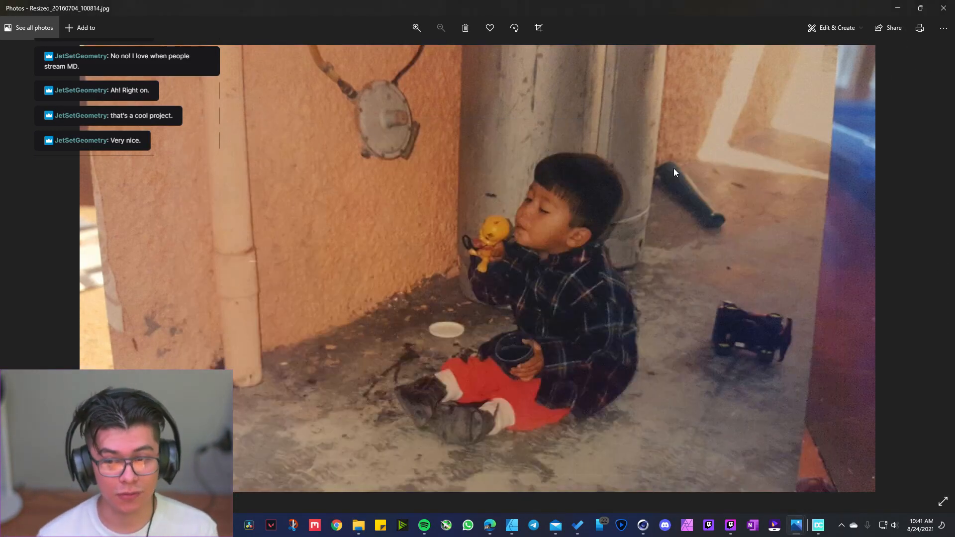
{"action": "left_click", "coordinate": [898, 8]}
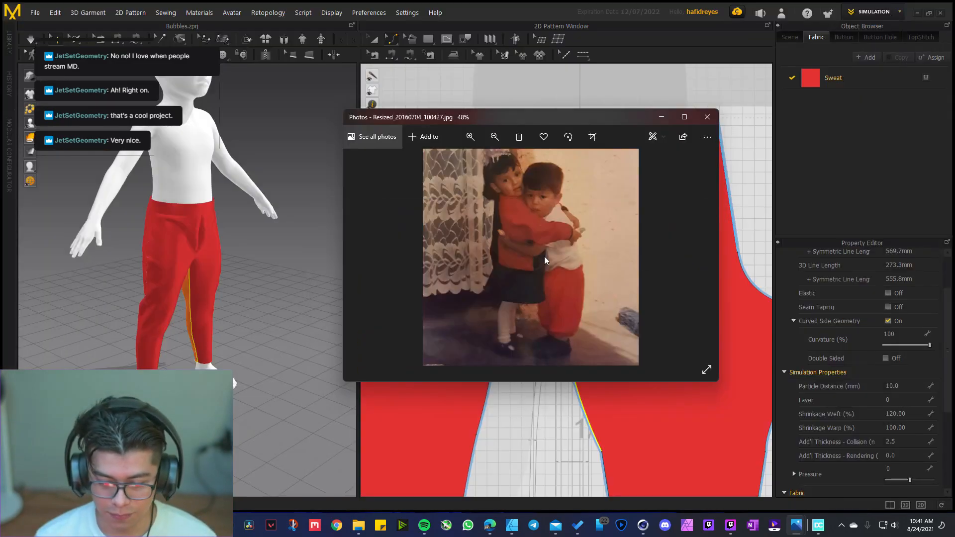
{"action": "left_click", "coordinate": [669, 122]}
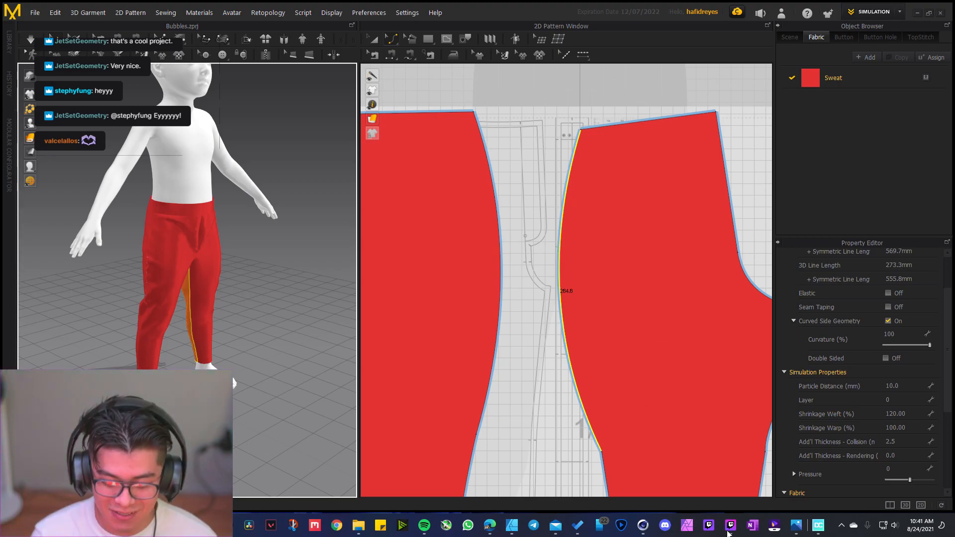
Open the reference photo Resized_20160704_100427.jpg in a maximized window and zoom in on the two children
{"action": "mouse_move", "coordinate": [796, 525]}
{"action": "left_click", "coordinate": [589, 457]}
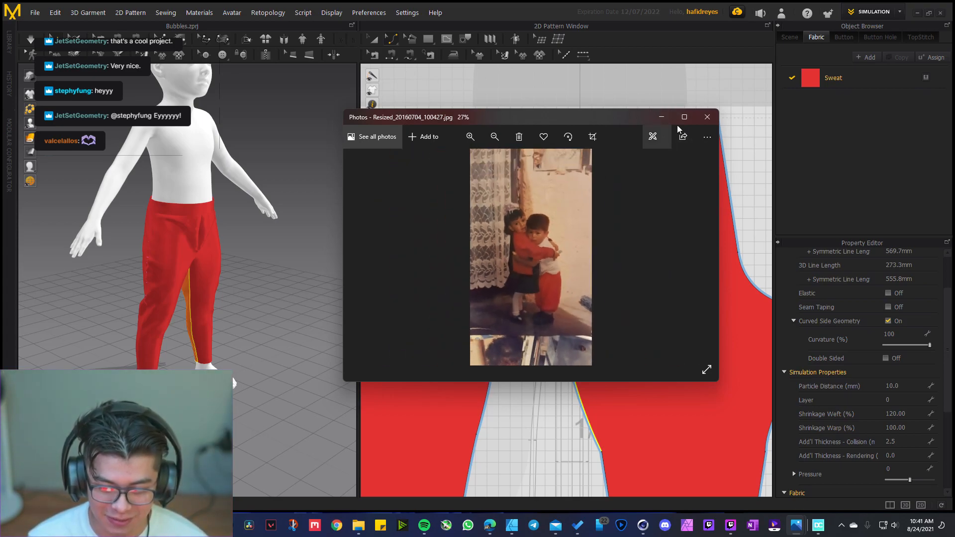
{"action": "left_click", "coordinate": [684, 117]}
{"action": "left_click", "coordinate": [416, 28]}
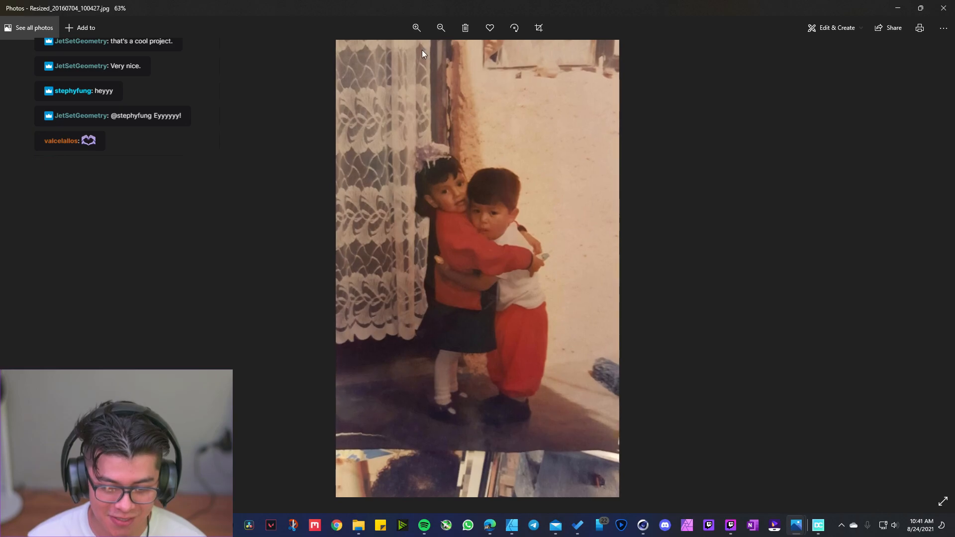
{"action": "left_click", "coordinate": [415, 28]}
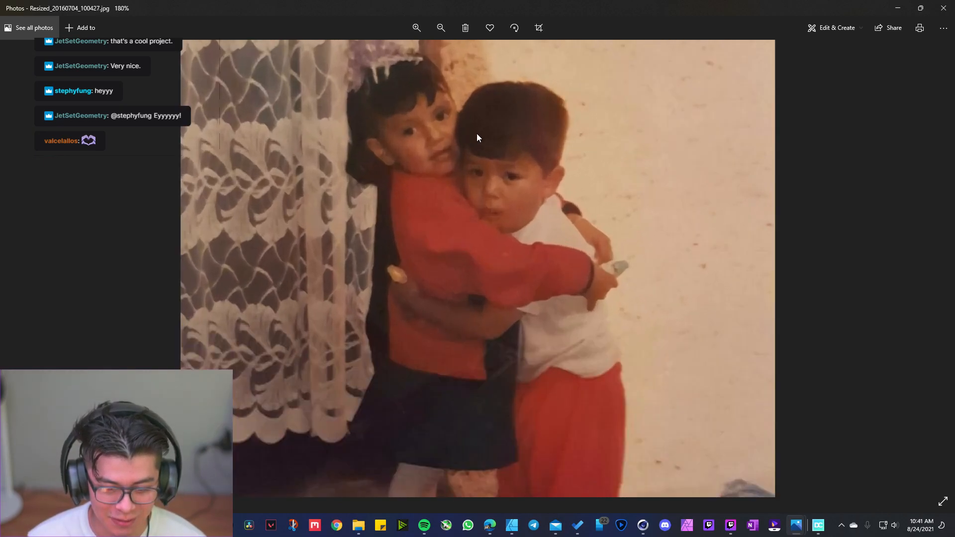
Examine the window area above the children in the photo, then zoom out to the whole picture
{"action": "scroll", "coordinate": [476, 133], "scroll_direction": "up", "scroll_amount": 1}
{"action": "scroll", "coordinate": [476, 134], "scroll_direction": "down", "scroll_amount": 2}
{"action": "left_click_drag", "start_coordinate": [477, 137], "coordinate": [494, 336]}
{"action": "left_click_drag", "start_coordinate": [526, 177], "coordinate": [527, 337]}
{"action": "left_click", "coordinate": [424, 32]}
{"action": "left_click", "coordinate": [437, 32]}
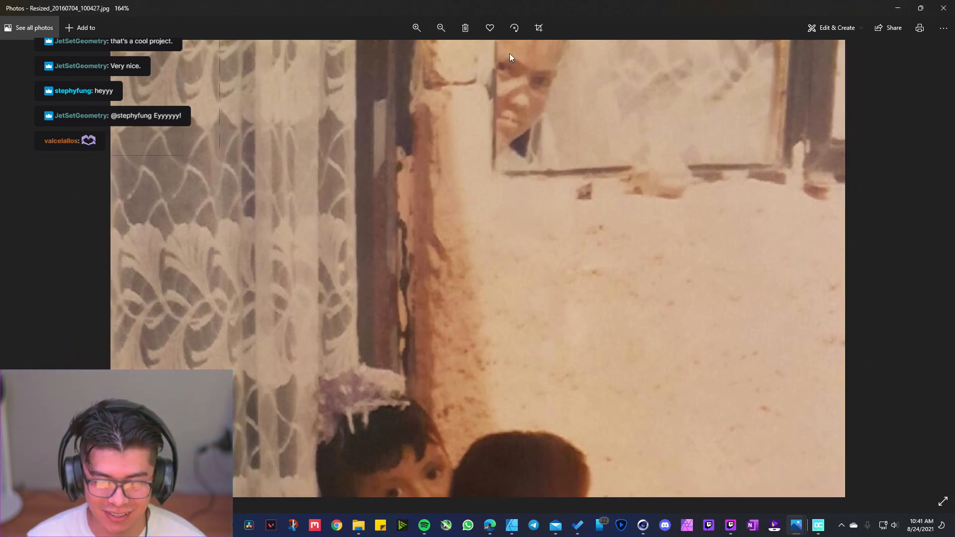
{"action": "left_click", "coordinate": [441, 29]}
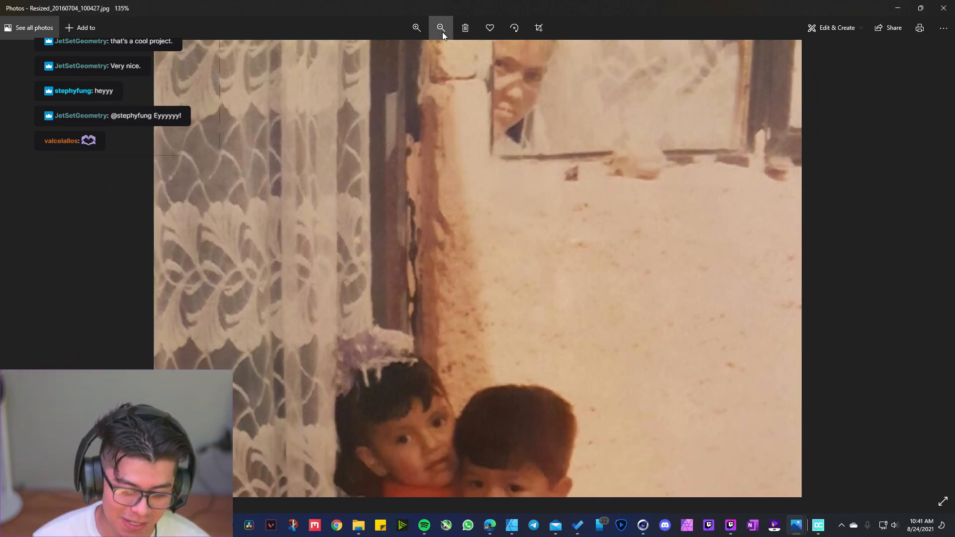
{"action": "left_click", "coordinate": [442, 31]}
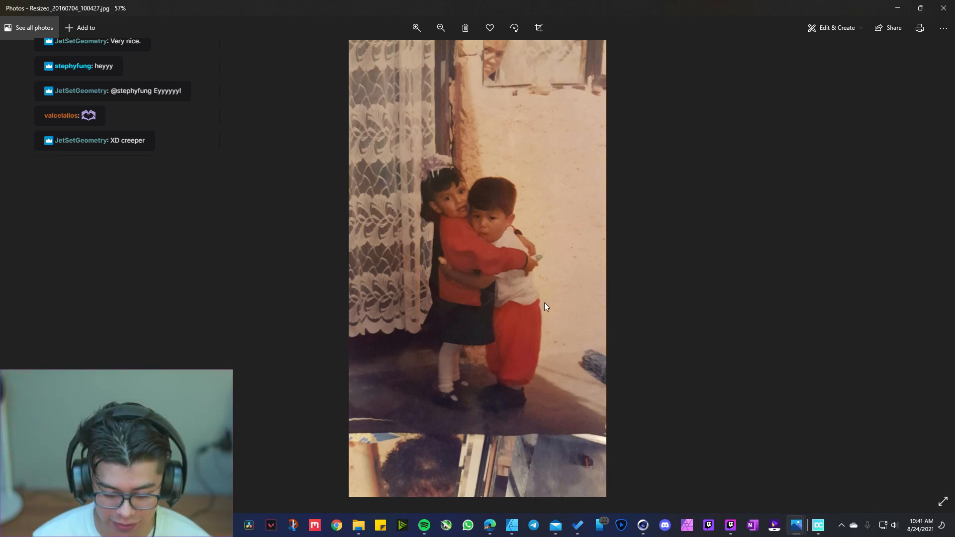
View the reference photos Resized_20160704_100814.jpg and Resized_20160704_100427.jpg, then minimize the photo viewer to return to the garment project
{"action": "left_click", "coordinate": [944, 8]}
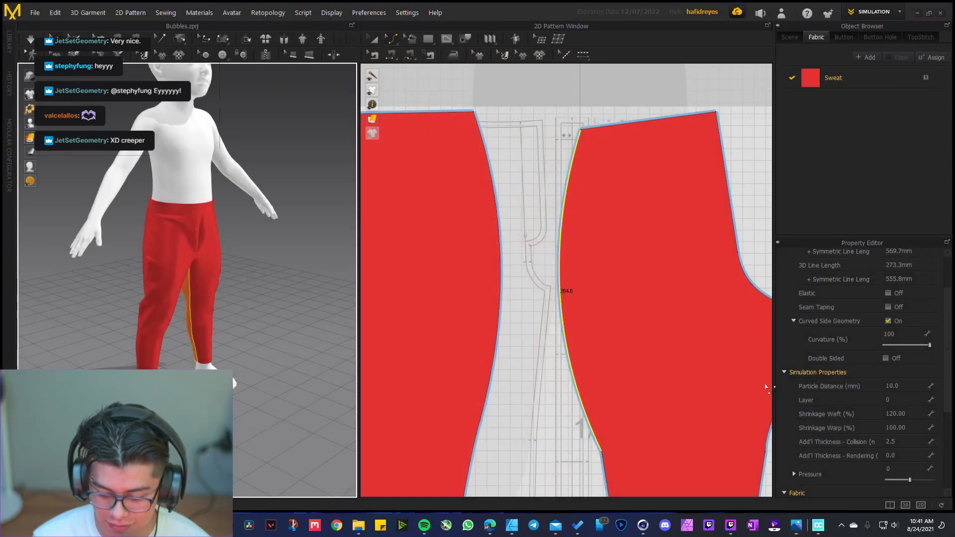
{"action": "mouse_move", "coordinate": [796, 525]}
{"action": "left_click", "coordinate": [698, 487]}
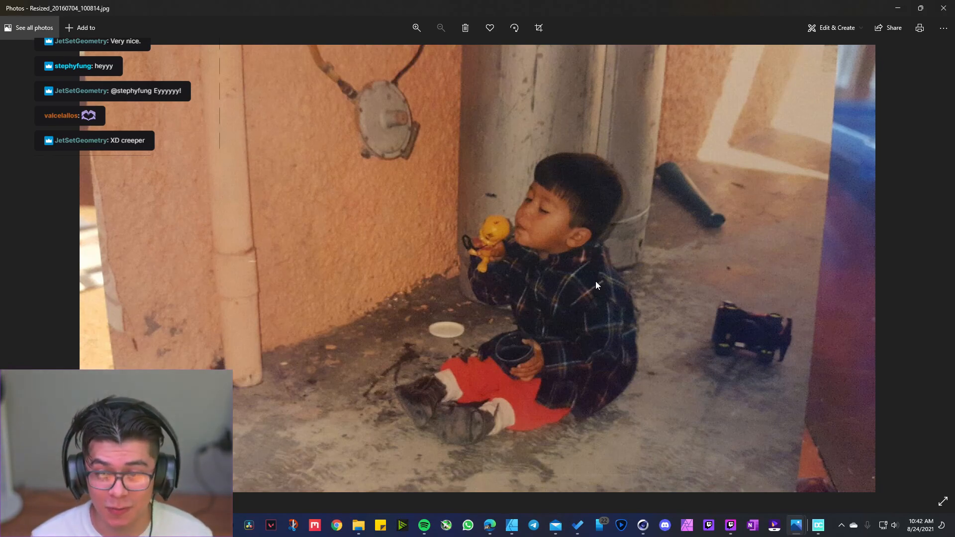
{"action": "left_click", "coordinate": [897, 8]}
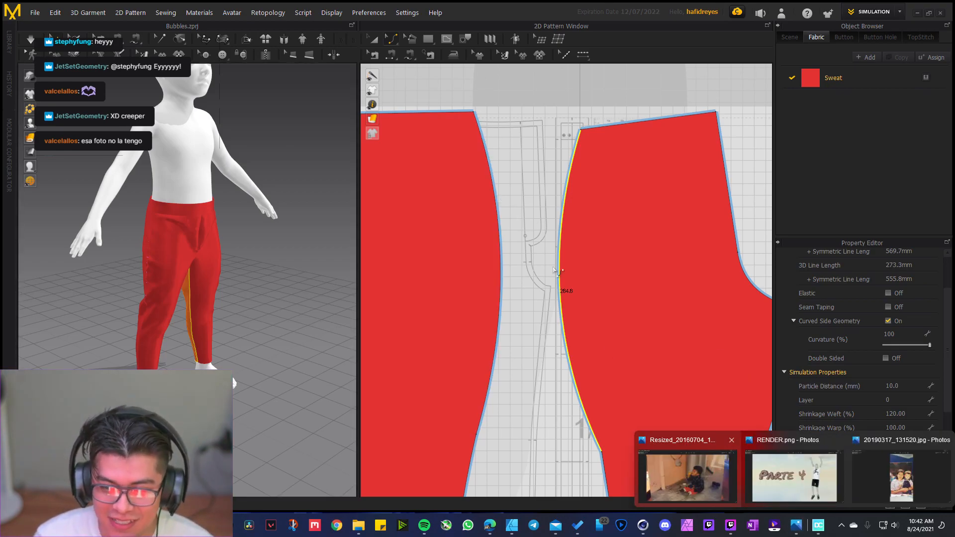
{"action": "left_click", "coordinate": [667, 460]}
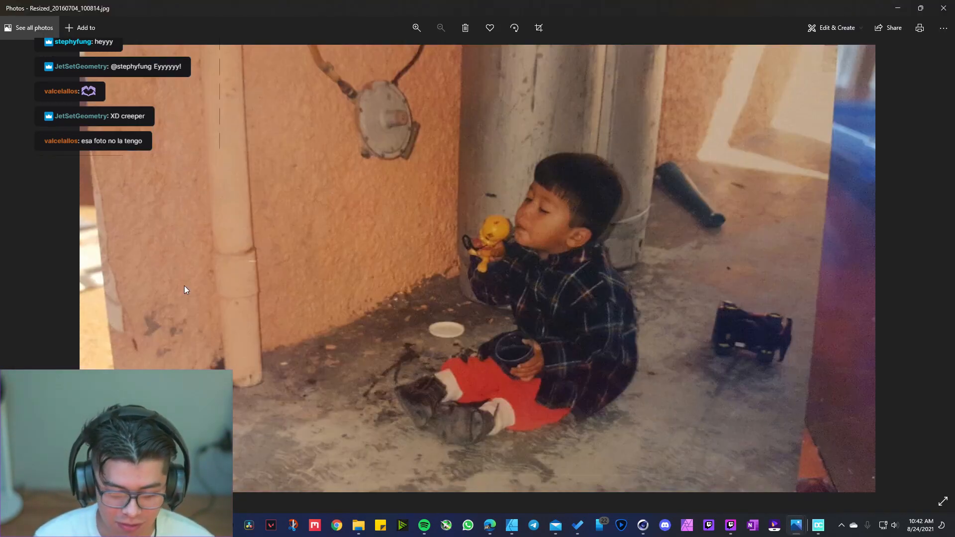
{"action": "left_click", "coordinate": [14, 263]}
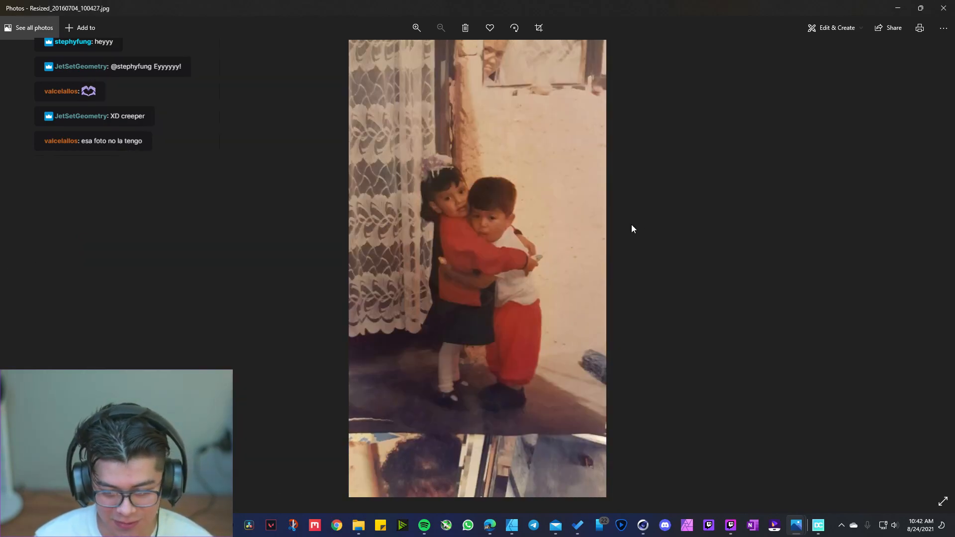
{"action": "left_click", "coordinate": [897, 8]}
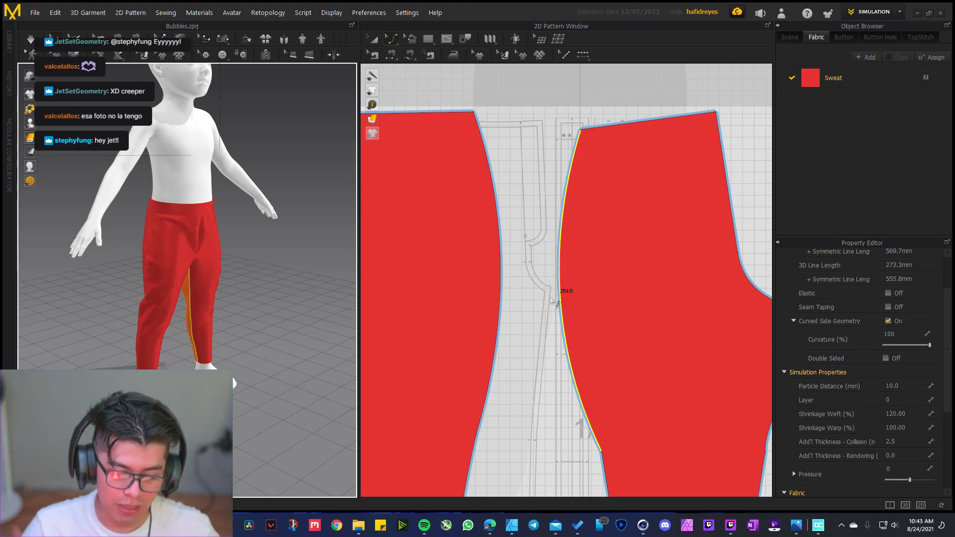
Switch to the web browser and open the store page of the Marvelous Designer website
{"action": "scroll", "coordinate": [552, 286], "scroll_direction": "down", "scroll_amount": 5}
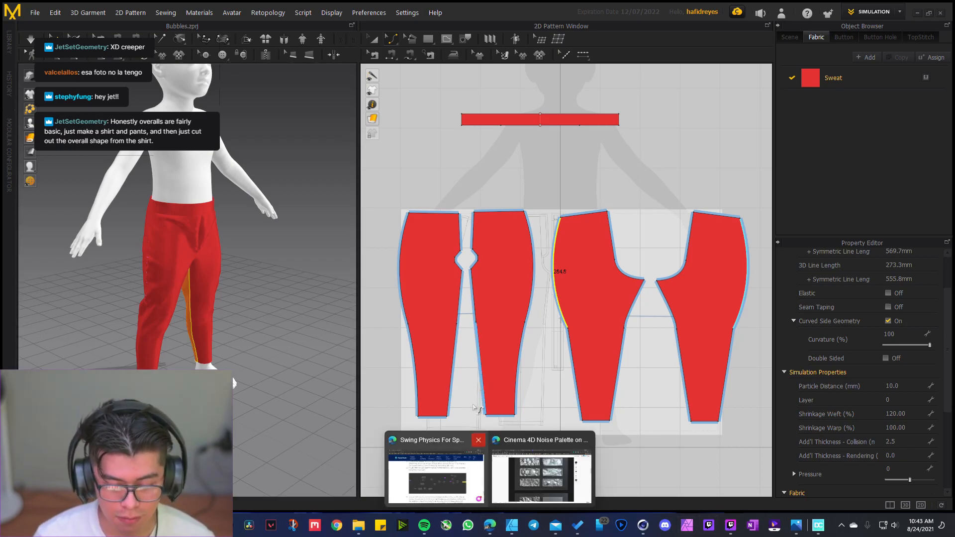
{"action": "left_click", "coordinate": [523, 467]}
{"action": "left_click", "coordinate": [508, 8]}
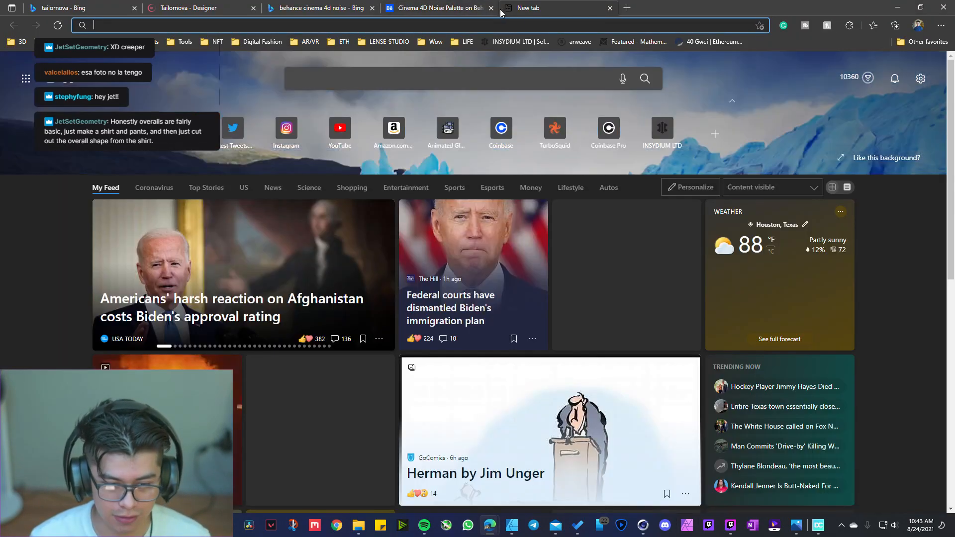
{"action": "type", "text": "mar"}
{"action": "key", "text": "Return"}
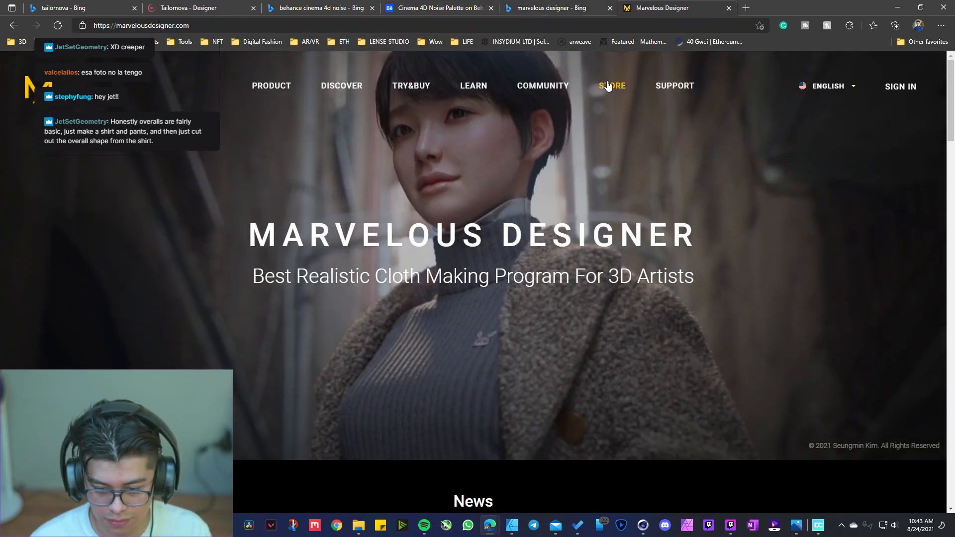
{"action": "left_click", "coordinate": [612, 85]}
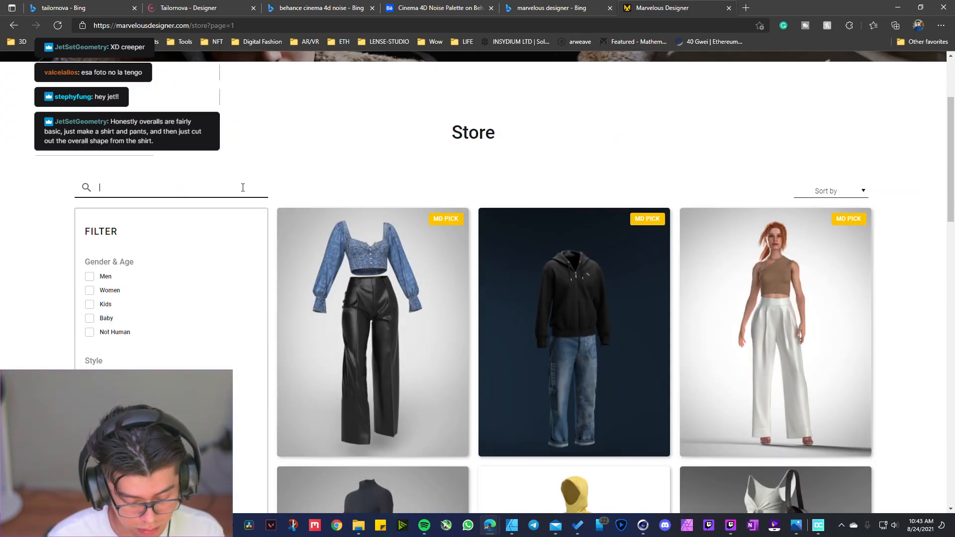
Search the store for "overall" and open the Overalls product page by keibang
{"action": "type", "text": "overall"}
{"action": "key", "text": "Return"}
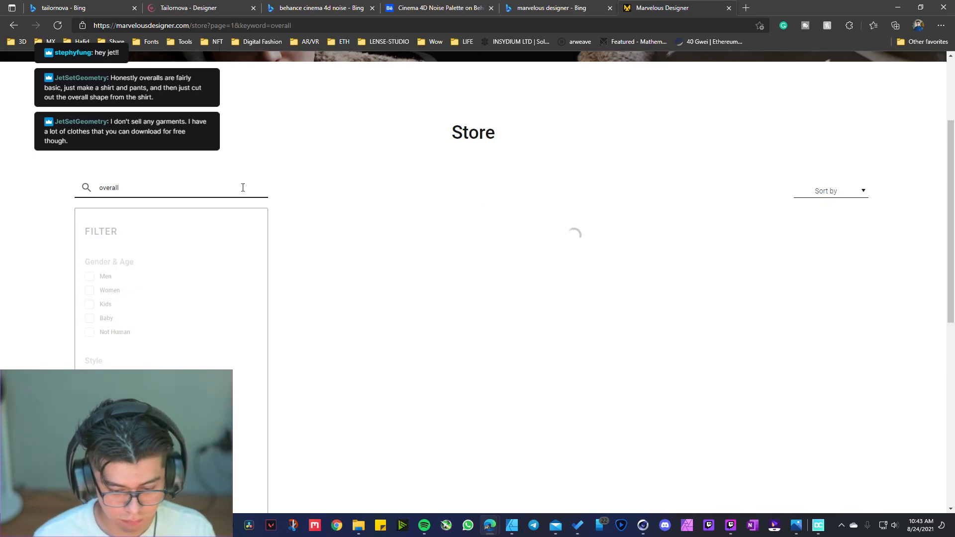
{"action": "left_click", "coordinate": [780, 307]}
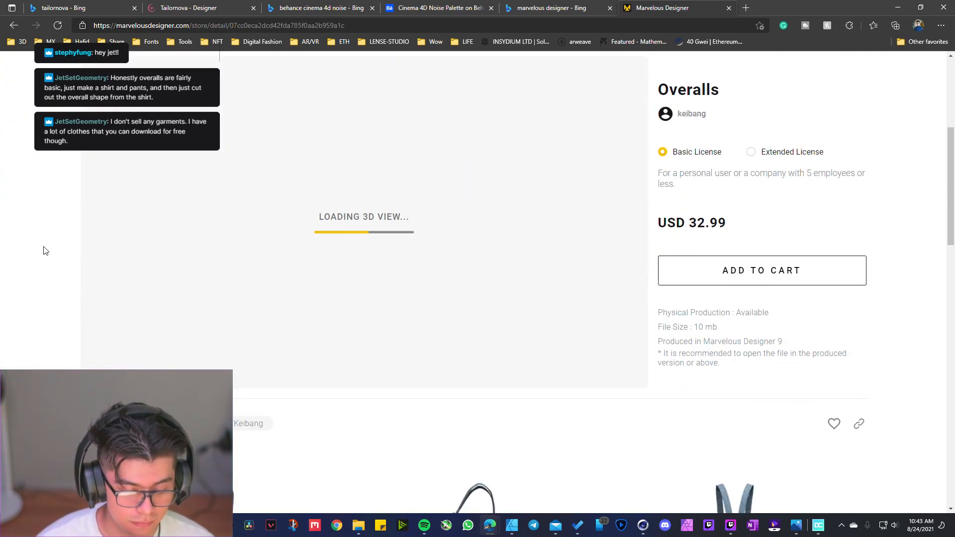
Examine the denim overalls in the product page's 3D preview from different angles, then put the browser away
{"action": "scroll", "coordinate": [45, 251], "scroll_direction": "up", "scroll_amount": 1}
{"action": "left_click_drag", "start_coordinate": [355, 280], "coordinate": [334, 287]}
{"action": "right_click", "coordinate": [334, 287]}
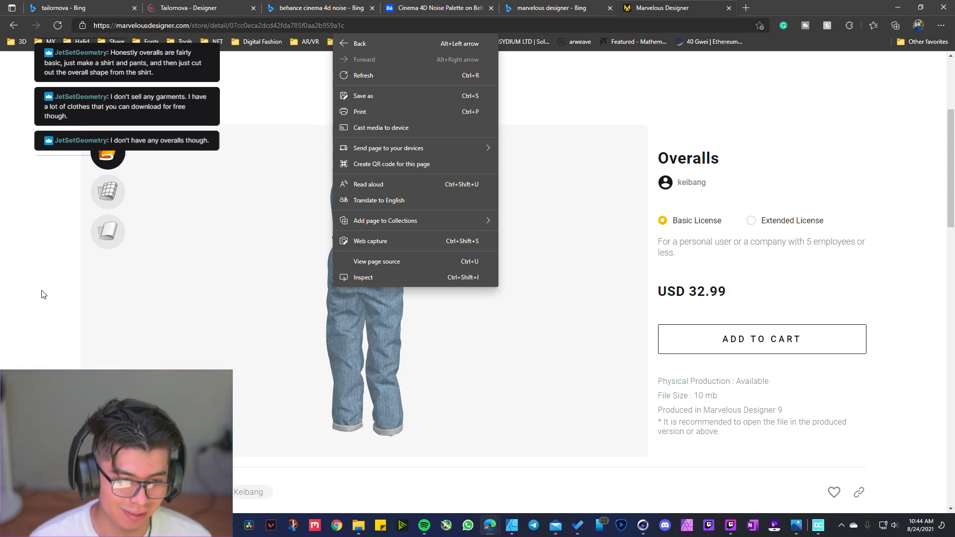
{"action": "left_click", "coordinate": [45, 242]}
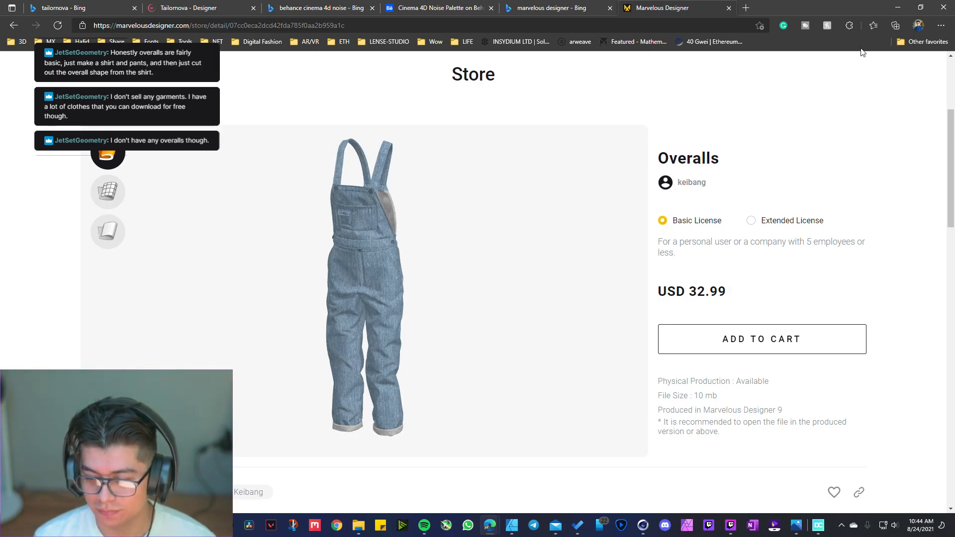
{"action": "left_click_drag", "start_coordinate": [363, 254], "coordinate": [448, 250]}
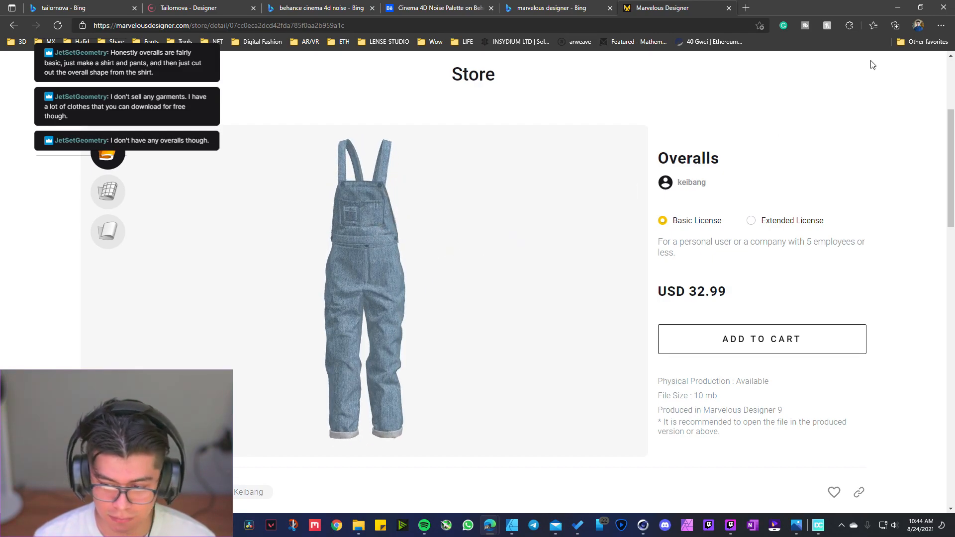
{"action": "left_click", "coordinate": [897, 11]}
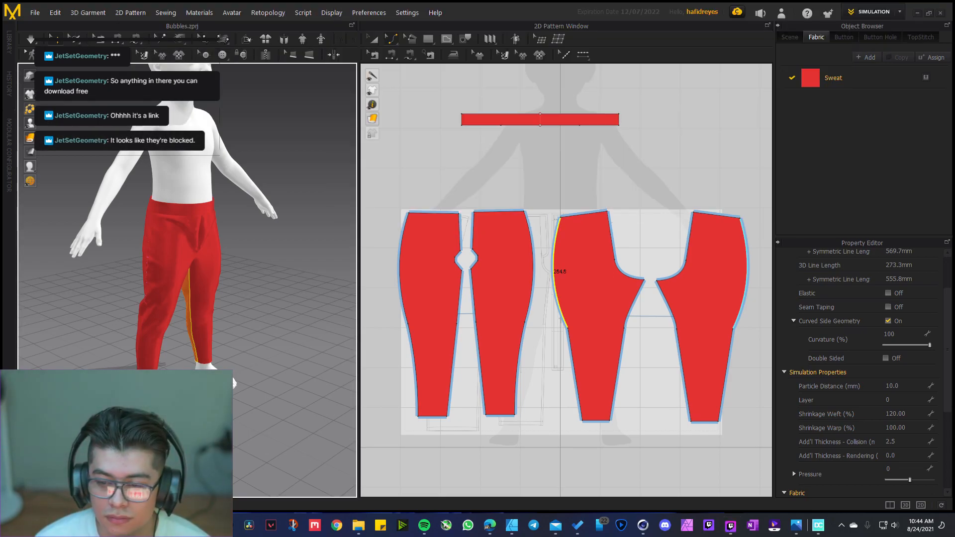
Bring the streaming software's window into view to read the chat, then move it off the screen again
{"action": "left_click", "coordinate": [727, 527]}
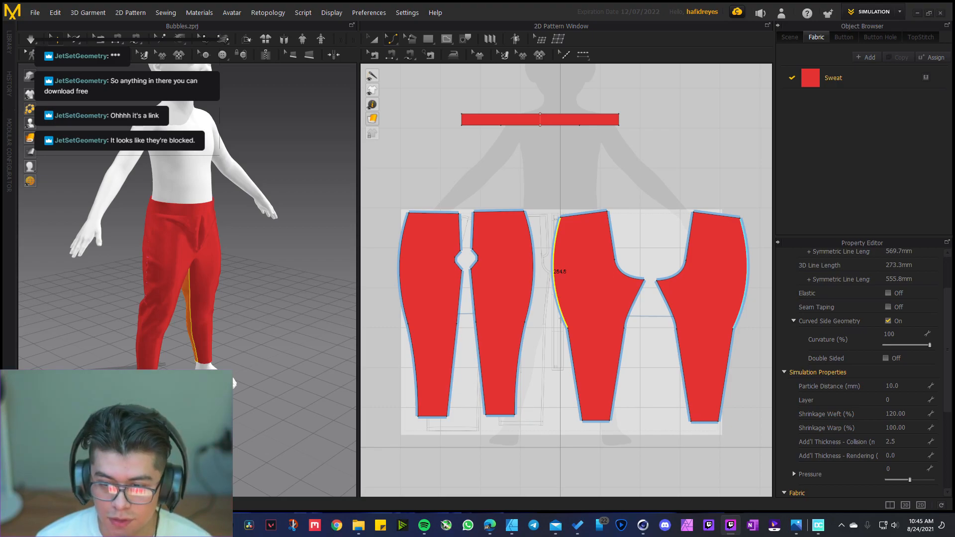
{"action": "left_click_drag", "start_coordinate": [735, 1], "coordinate": [551, 94]}
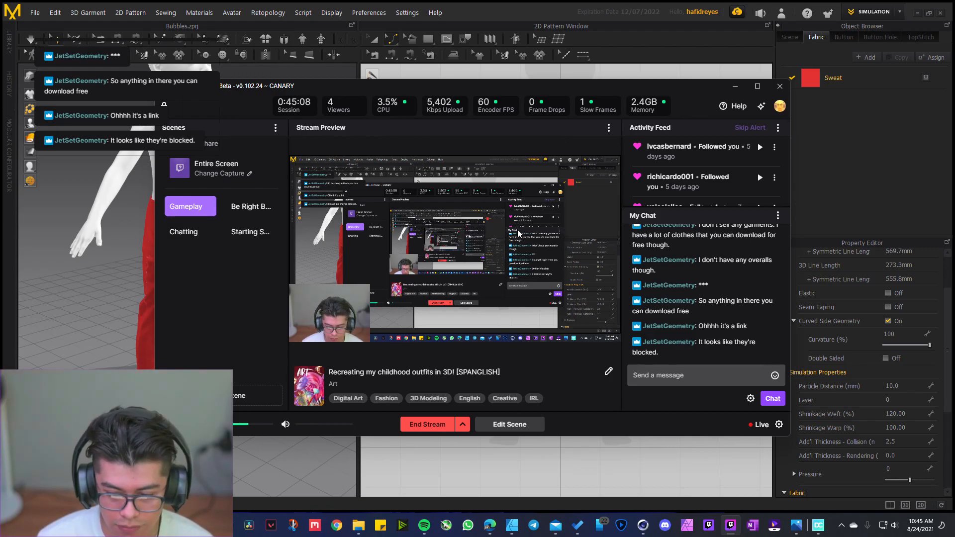
{"action": "left_click_drag", "start_coordinate": [629, 87], "coordinate": [686, 0]}
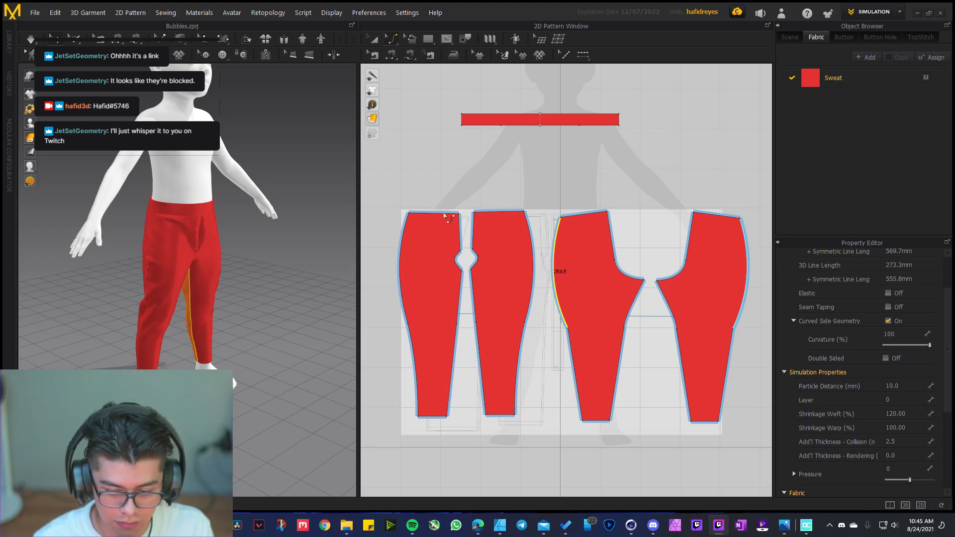
Simulate the trousers with the curved outer leg edges and inspect their fit on the avatar from the front
{"action": "scroll", "coordinate": [232, 266], "scroll_direction": "up", "scroll_amount": 1}
{"action": "middle_click_drag", "start_coordinate": [184, 267], "coordinate": [198, 256]}
{"action": "right_click_drag", "start_coordinate": [198, 255], "coordinate": [144, 265]}
{"action": "left_click", "coordinate": [488, 194]}
{"action": "key", "text": "space"}
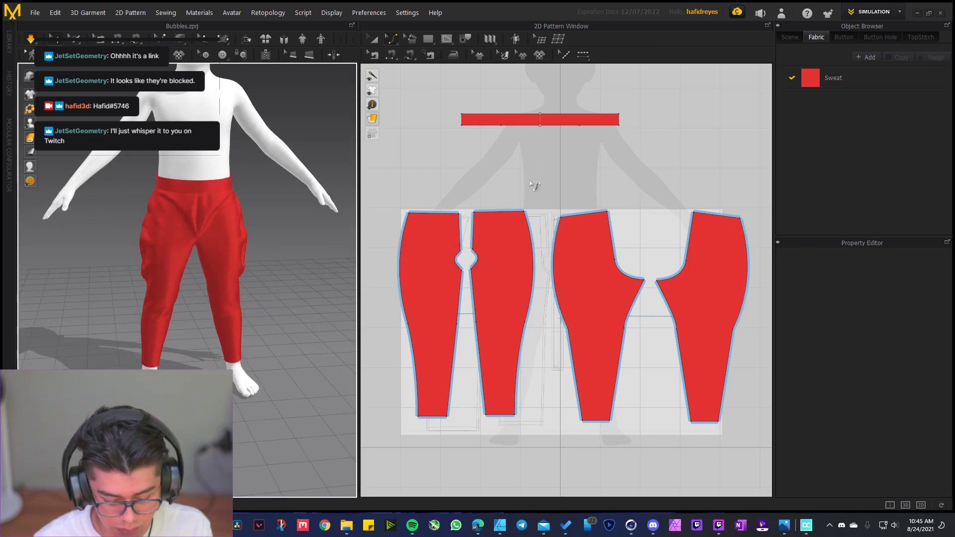
{"action": "scroll", "coordinate": [173, 259], "scroll_direction": "up", "scroll_amount": 1}
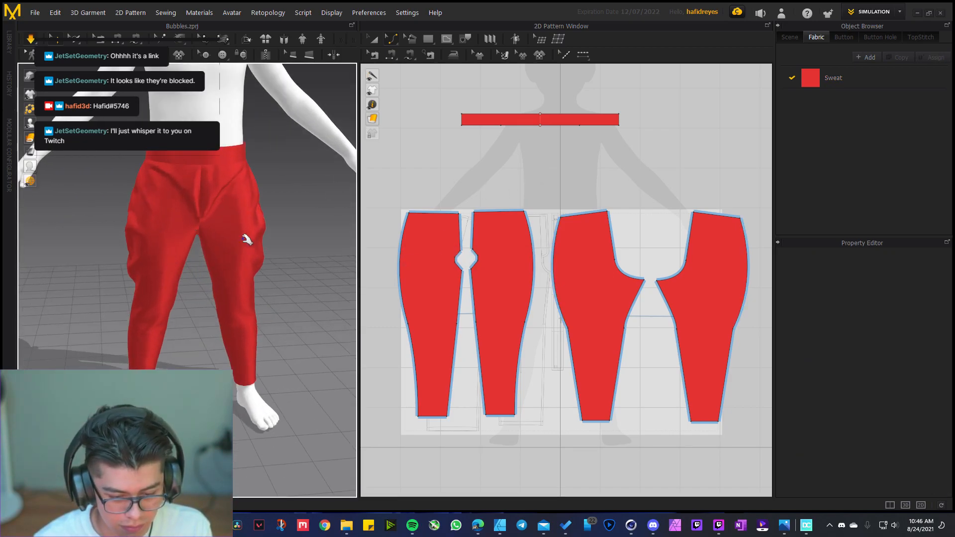
Undo the simulation and the curve edits on the leg panels' outer edges until all panels have straight sides again
{"action": "key", "text": "ctrl+z"}
{"action": "key", "text": "ctrl+z"}
{"action": "key", "text": "ctrl+z"}
{"action": "key", "text": "ctrl+z"}
{"action": "key", "text": "ctrl+z"}
{"action": "key", "text": "ctrl+z"}
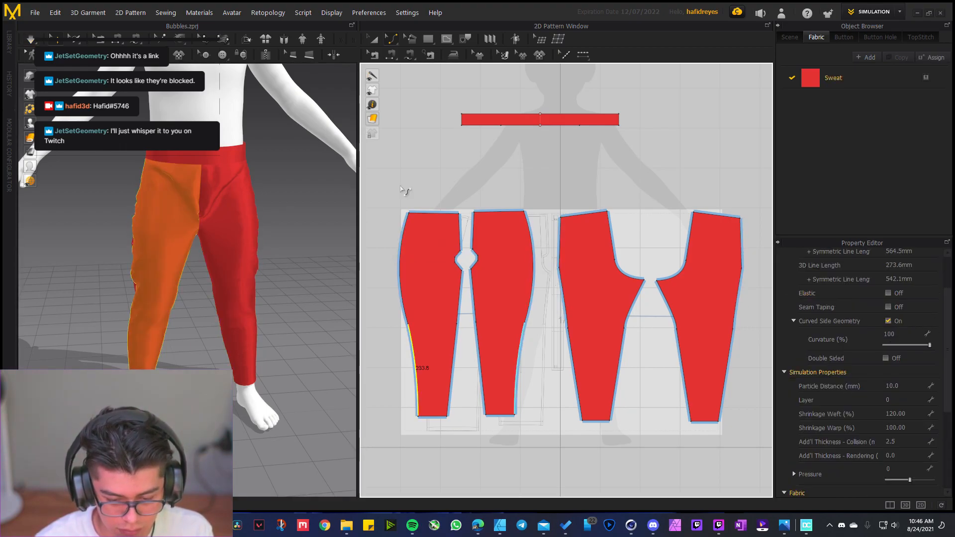
{"action": "key", "text": "ctrl+z"}
{"action": "key", "text": "ctrl+z"}
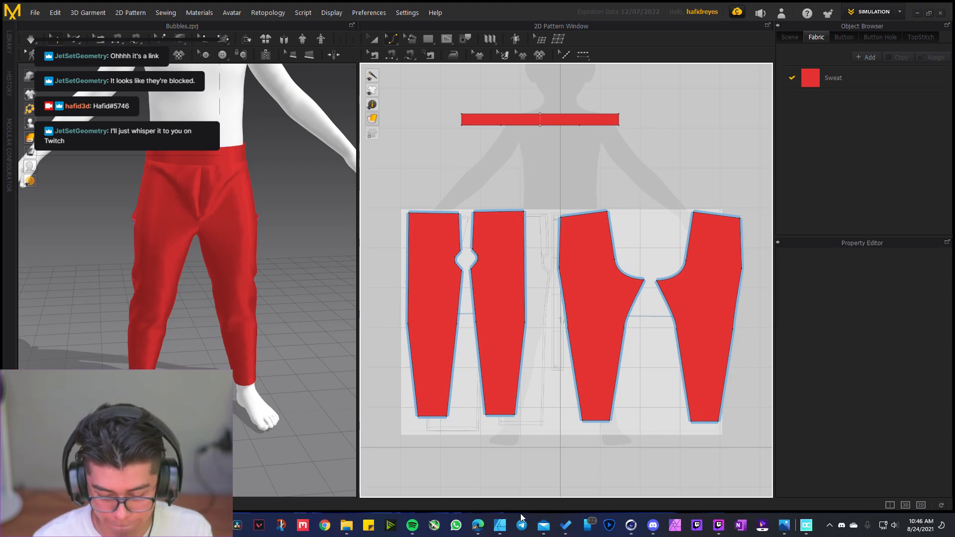
Switch to the Tailornova designer in the browser, preview the classic straight pants pattern among the pants styles, then return to the garment project
{"action": "mouse_move", "coordinate": [489, 525]}
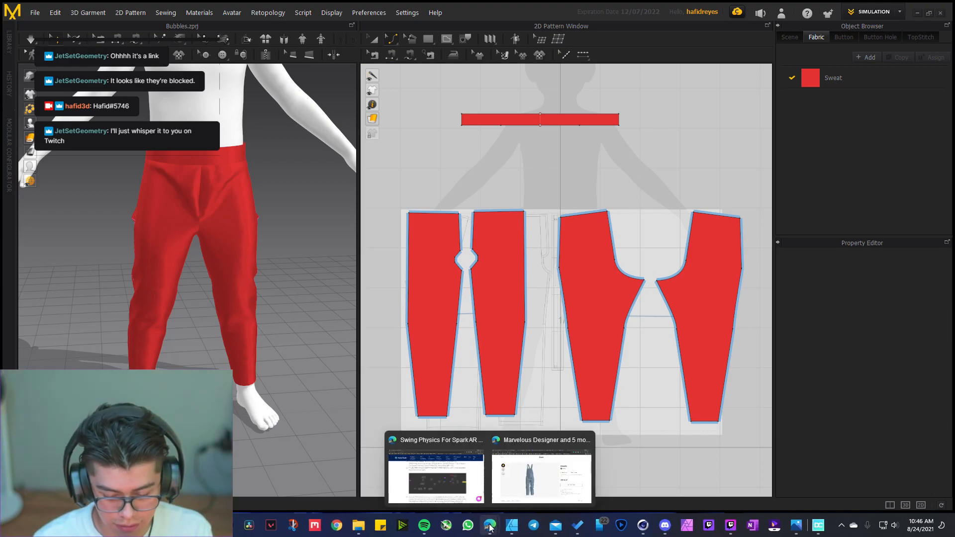
{"action": "mouse_move", "coordinate": [474, 482]}
{"action": "left_click", "coordinate": [517, 475]}
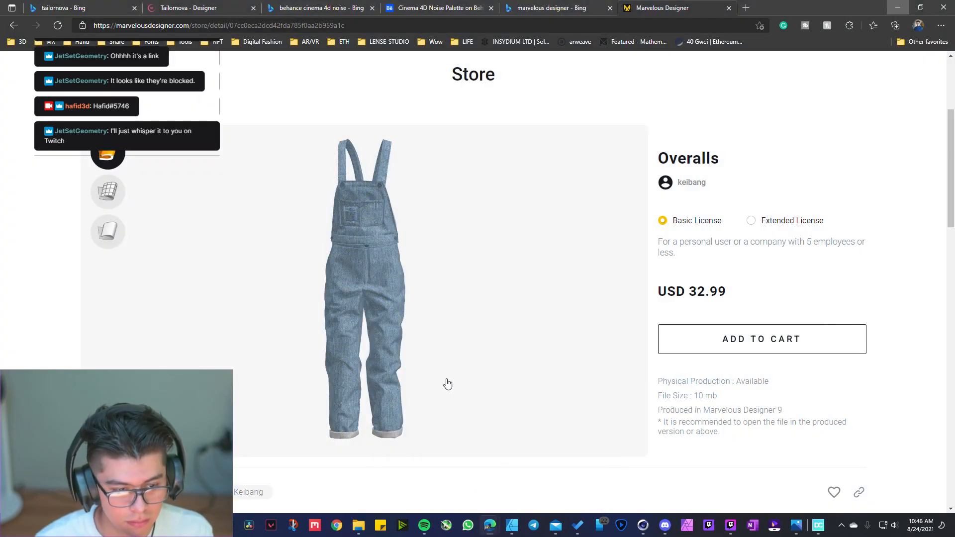
{"action": "left_click", "coordinate": [213, 11]}
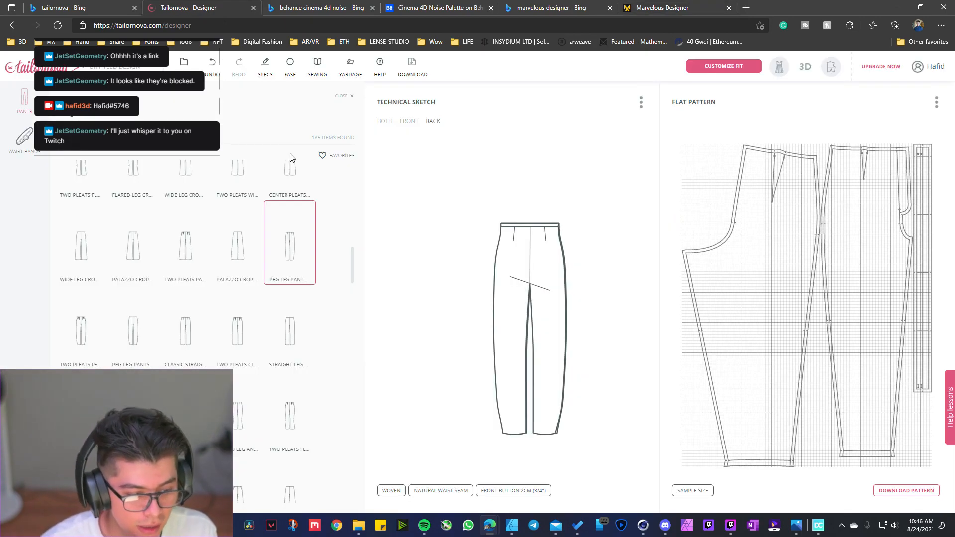
{"action": "scroll", "coordinate": [256, 284], "scroll_direction": "up", "scroll_amount": 10}
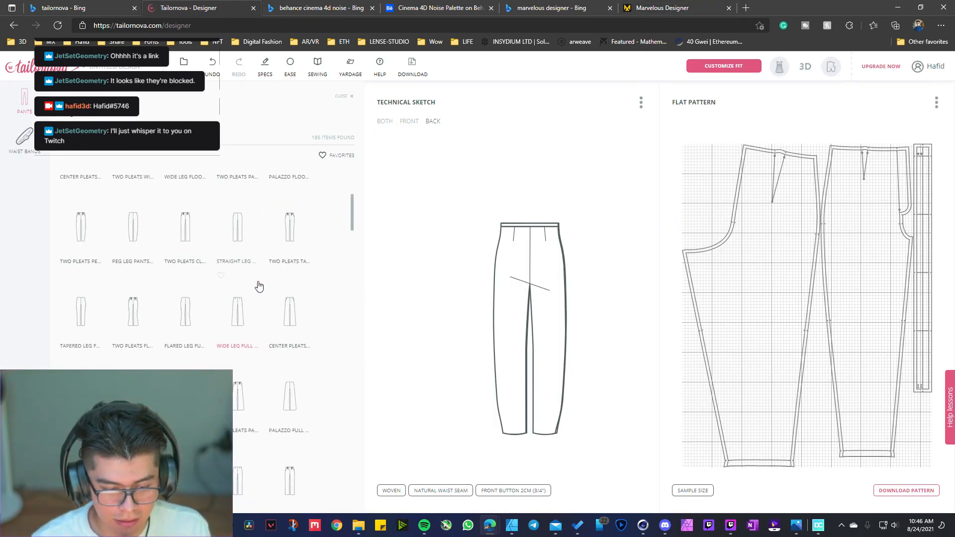
{"action": "left_click", "coordinate": [87, 212]}
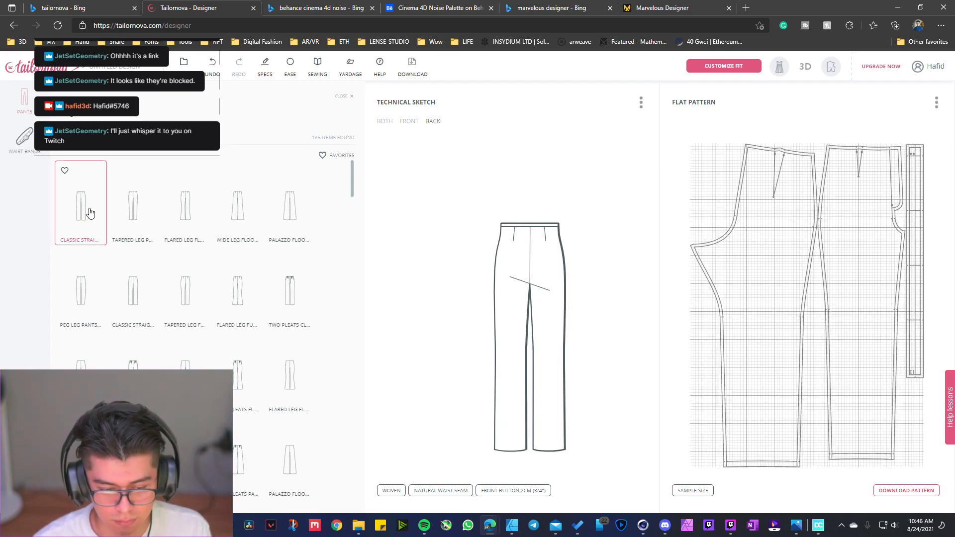
{"action": "scroll", "coordinate": [195, 222], "scroll_direction": "down", "scroll_amount": 5}
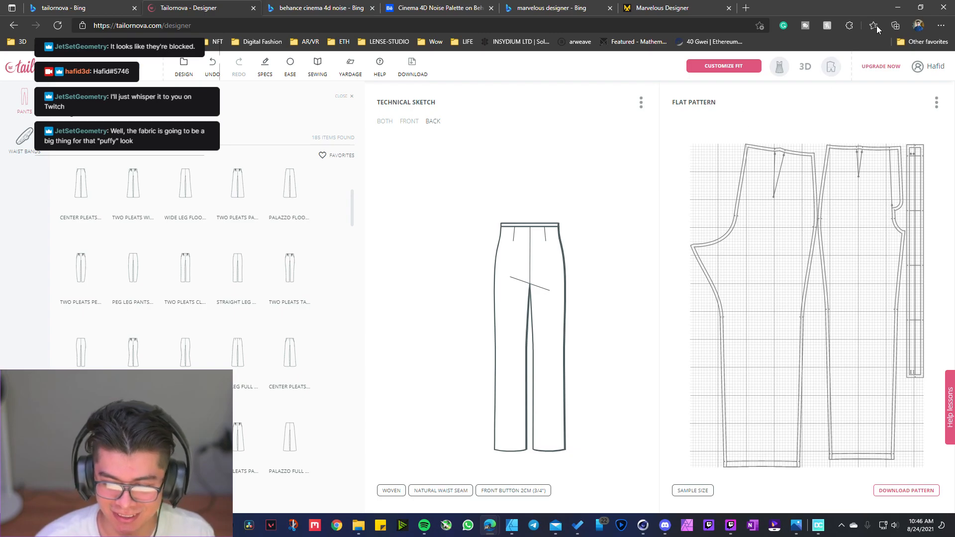
{"action": "left_click", "coordinate": [898, 7]}
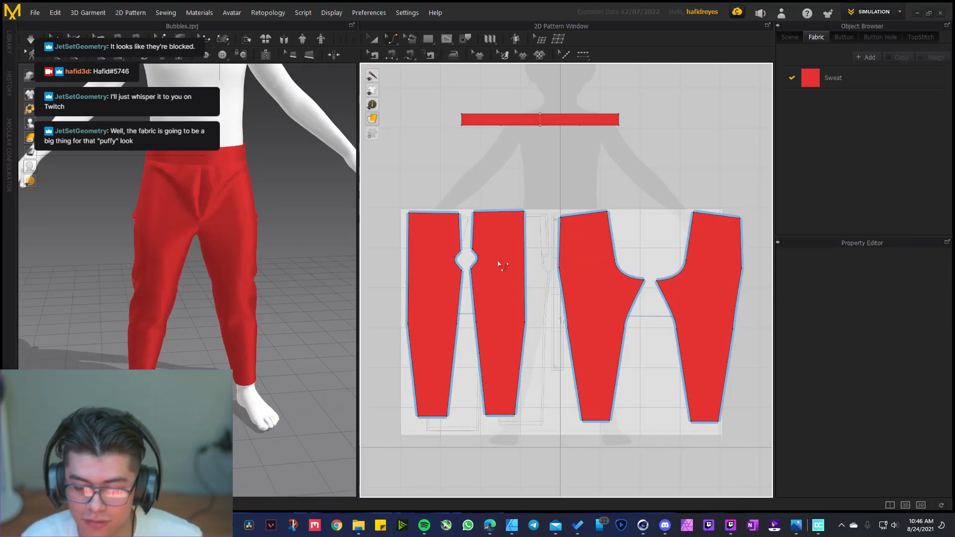
Select the four leg panels to review their simulation and fabric properties, then bring up the properties of the Sweat fabric
{"action": "scroll", "coordinate": [416, 180], "scroll_direction": "down", "scroll_amount": 2}
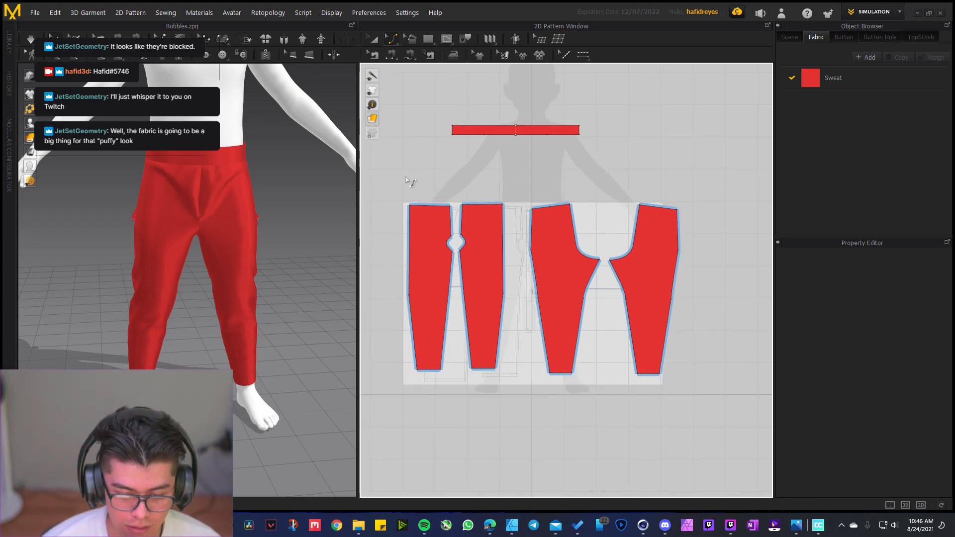
{"action": "left_click_drag", "start_coordinate": [693, 393], "coordinate": [397, 214]}
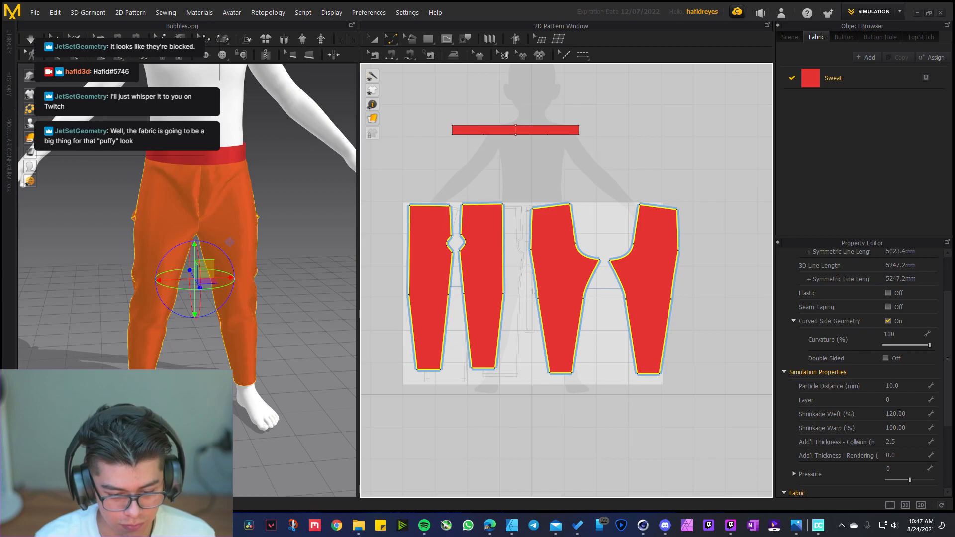
{"action": "scroll", "coordinate": [855, 427], "scroll_direction": "down", "scroll_amount": 3}
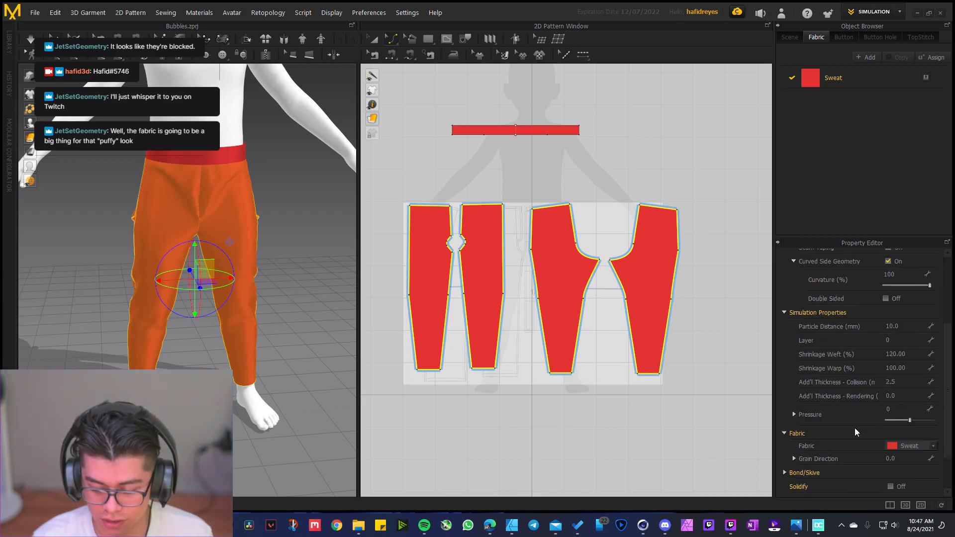
{"action": "scroll", "coordinate": [852, 429], "scroll_direction": "up", "scroll_amount": 5}
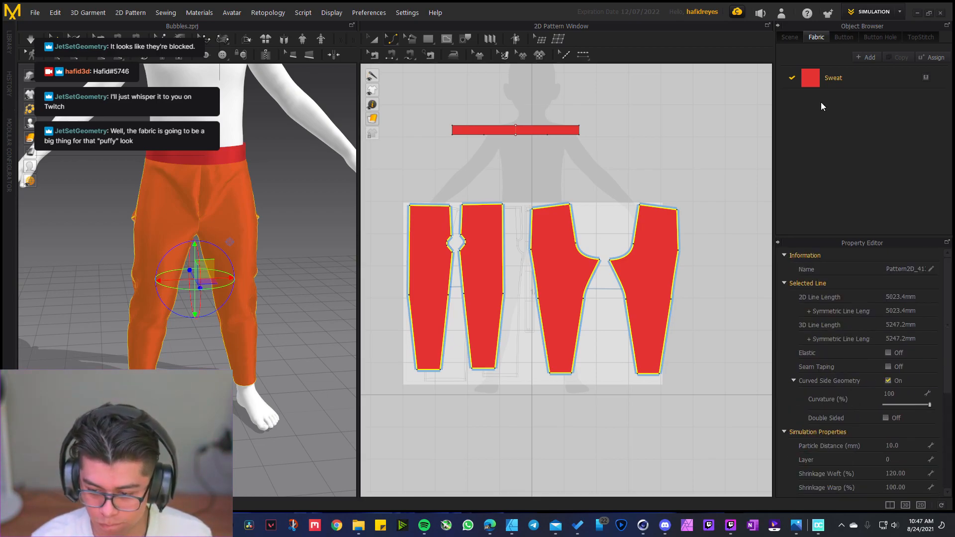
{"action": "left_click", "coordinate": [835, 84]}
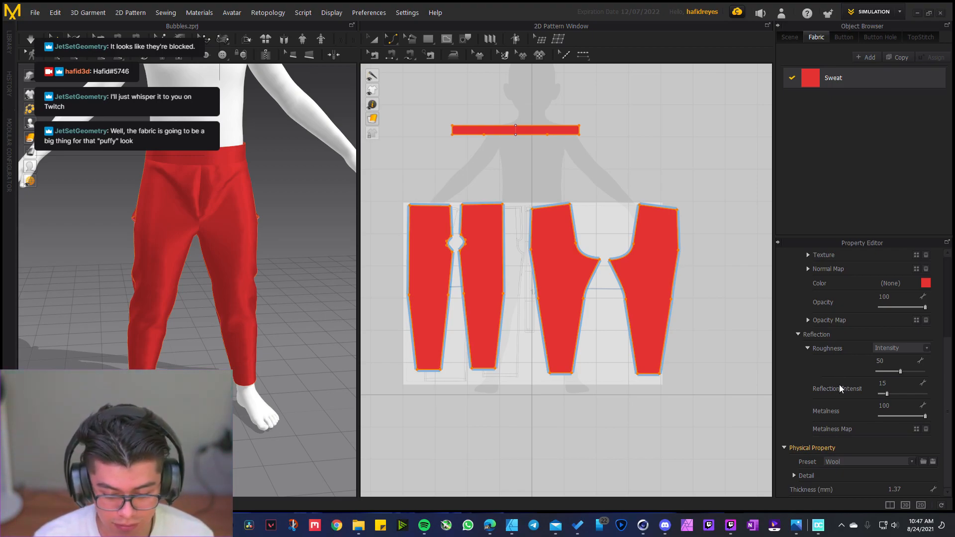
Switch to the browser, look through the samples in the Cinema 4D 3D Noise Palette gallery on Behance, and return to the garment project
{"action": "mouse_move", "coordinate": [492, 524]}
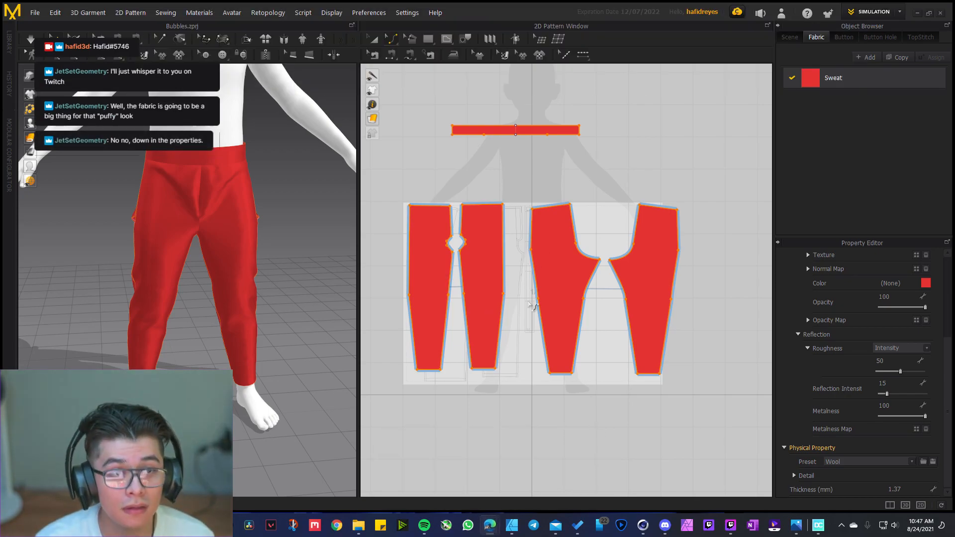
{"action": "left_click", "coordinate": [518, 480]}
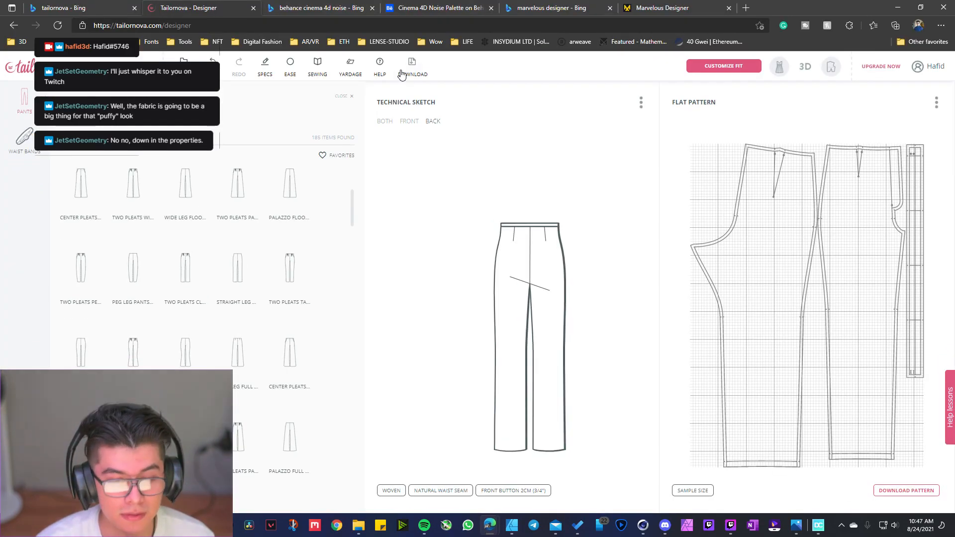
{"action": "left_click", "coordinate": [436, 7]}
{"action": "scroll", "coordinate": [473, 229], "scroll_direction": "up", "scroll_amount": 10}
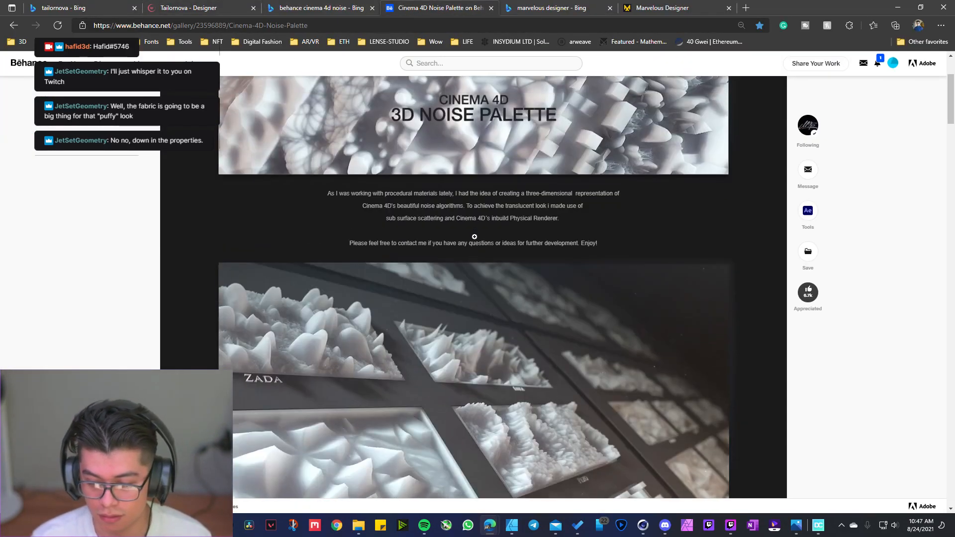
{"action": "scroll", "coordinate": [474, 237], "scroll_direction": "up", "scroll_amount": 3}
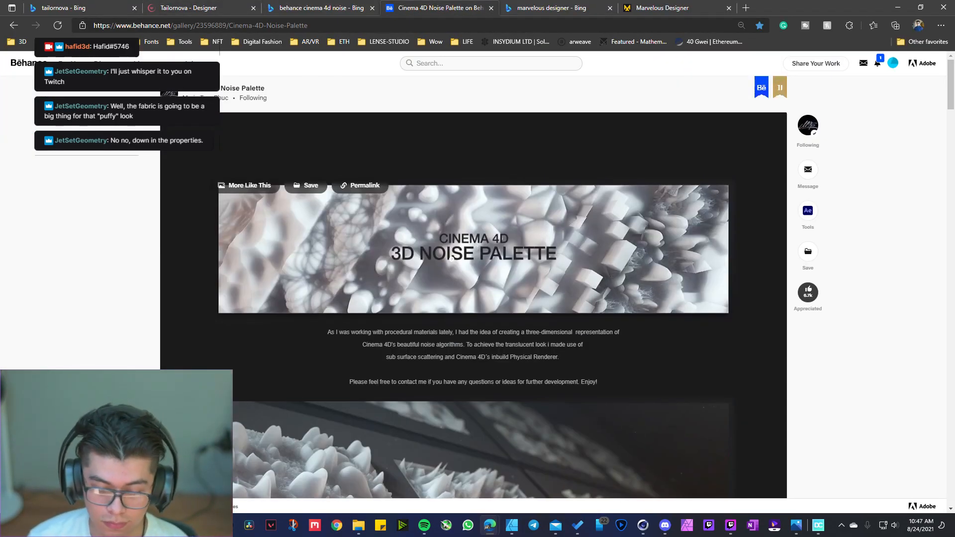
{"action": "scroll", "coordinate": [452, 258], "scroll_direction": "down", "scroll_amount": 1}
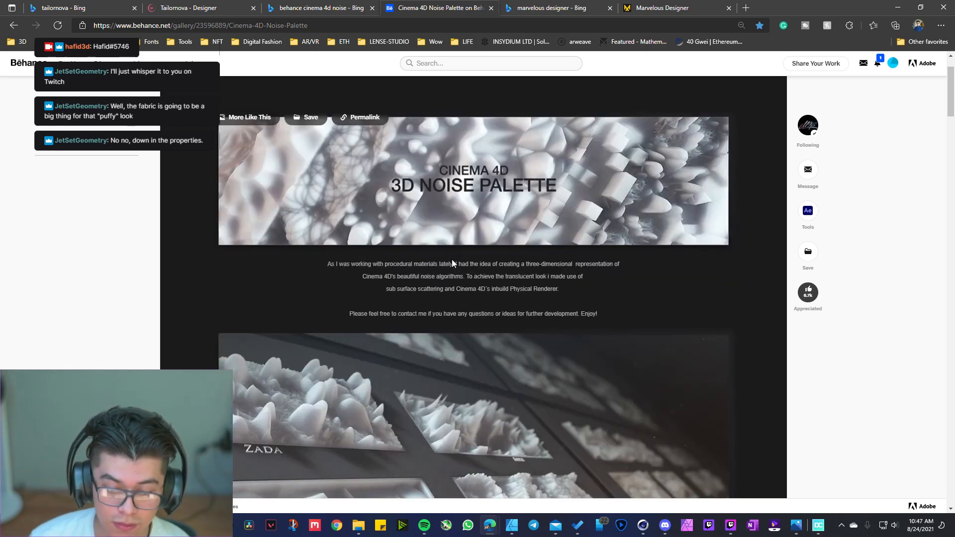
{"action": "scroll", "coordinate": [452, 264], "scroll_direction": "down", "scroll_amount": 1}
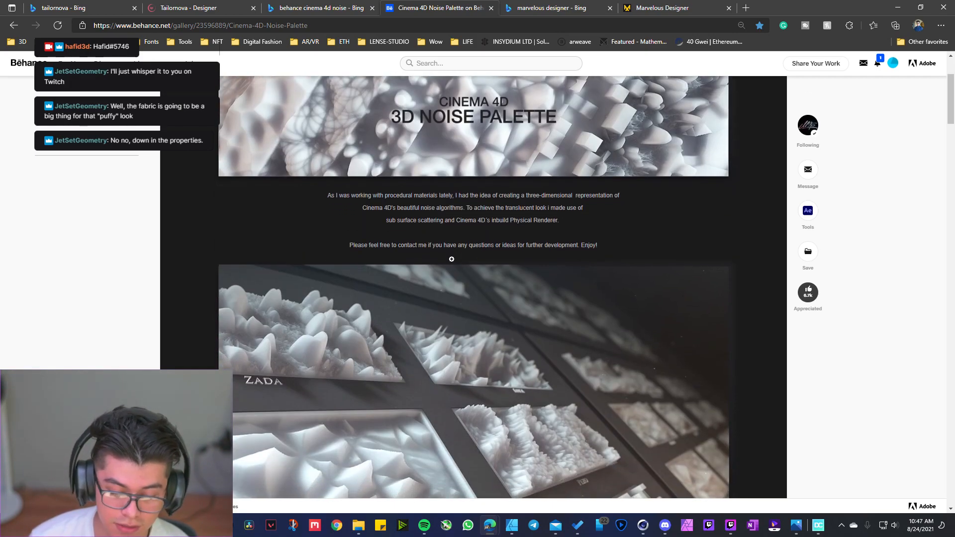
{"action": "scroll", "coordinate": [456, 271], "scroll_direction": "down", "scroll_amount": 2}
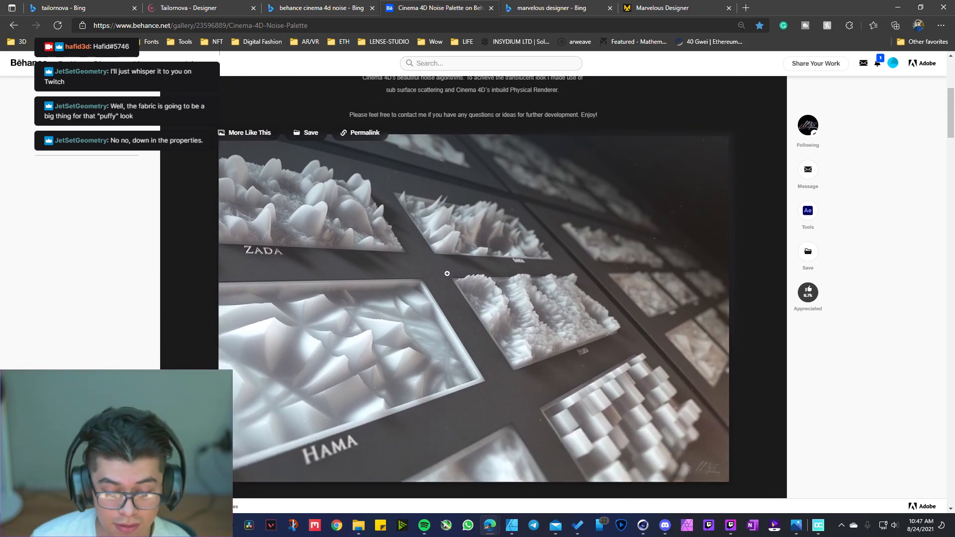
{"action": "scroll", "coordinate": [448, 267], "scroll_direction": "down", "scroll_amount": 6}
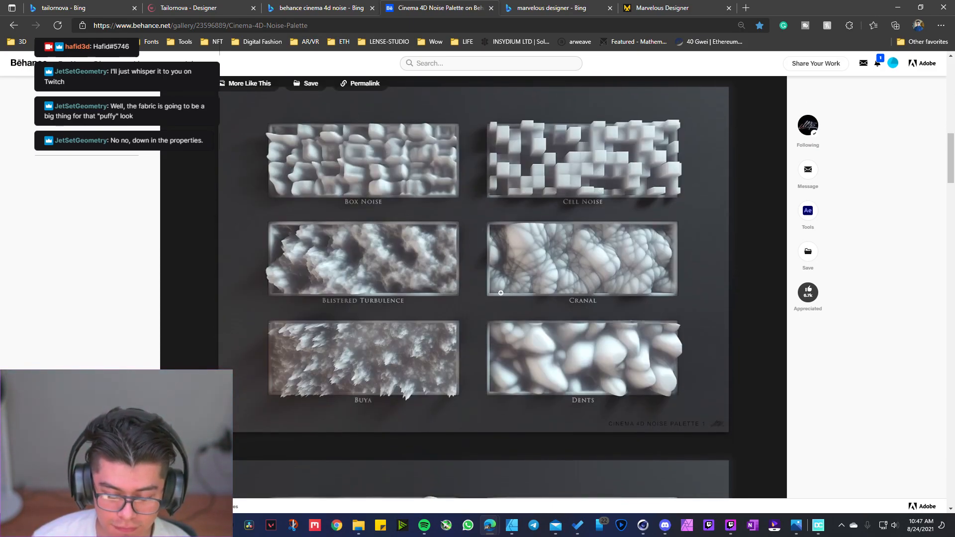
{"action": "scroll", "coordinate": [505, 284], "scroll_direction": "down", "scroll_amount": 3}
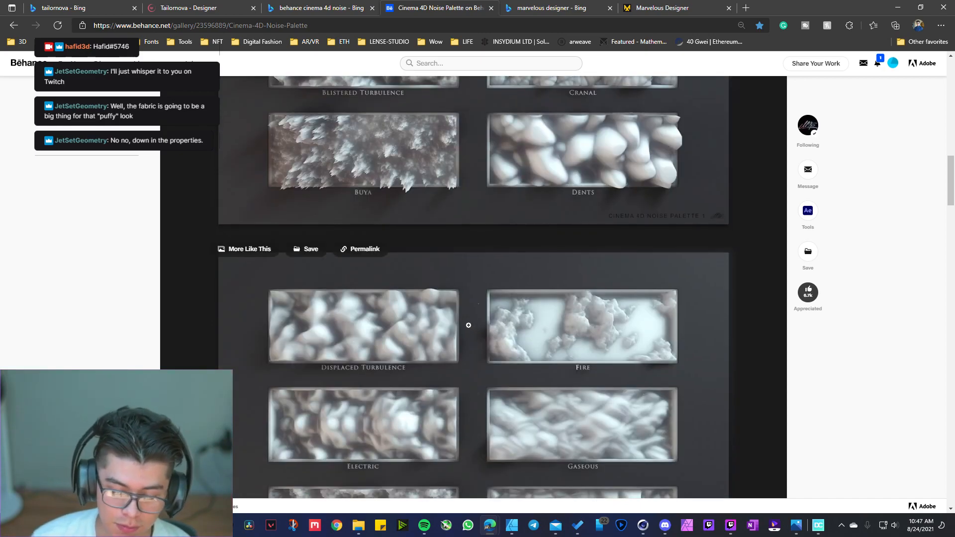
{"action": "scroll", "coordinate": [469, 325], "scroll_direction": "down", "scroll_amount": 7}
{"action": "scroll", "coordinate": [447, 252], "scroll_direction": "down", "scroll_amount": 7}
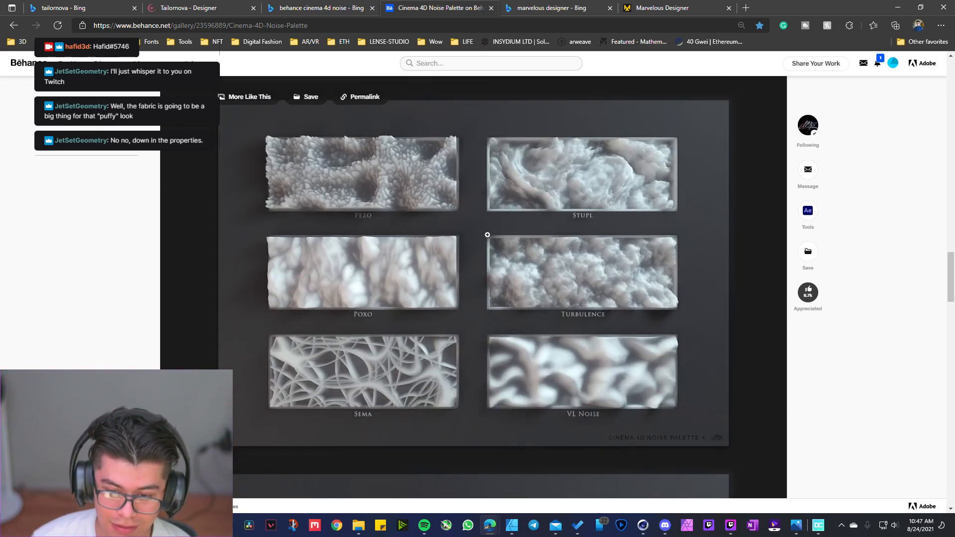
{"action": "scroll", "coordinate": [481, 241], "scroll_direction": "down", "scroll_amount": 2}
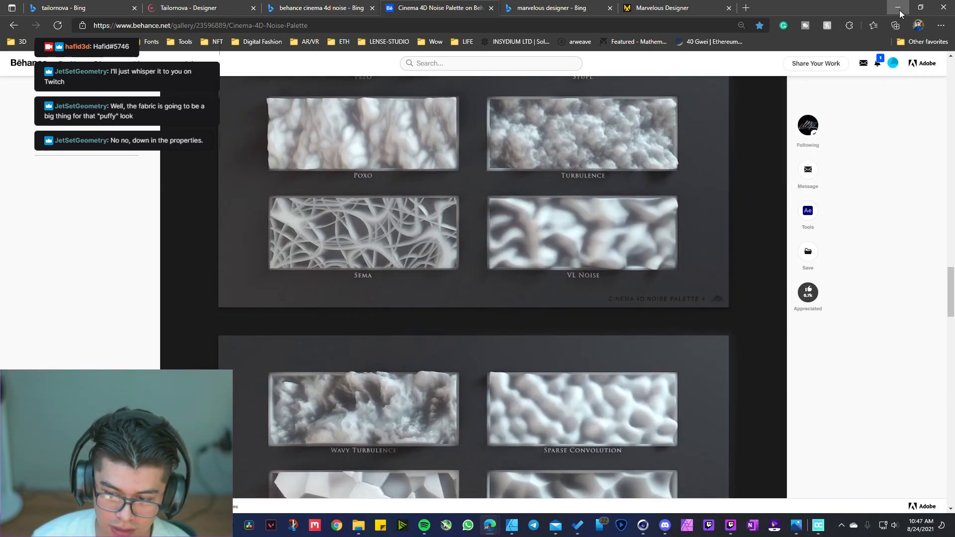
{"action": "left_click", "coordinate": [898, 8]}
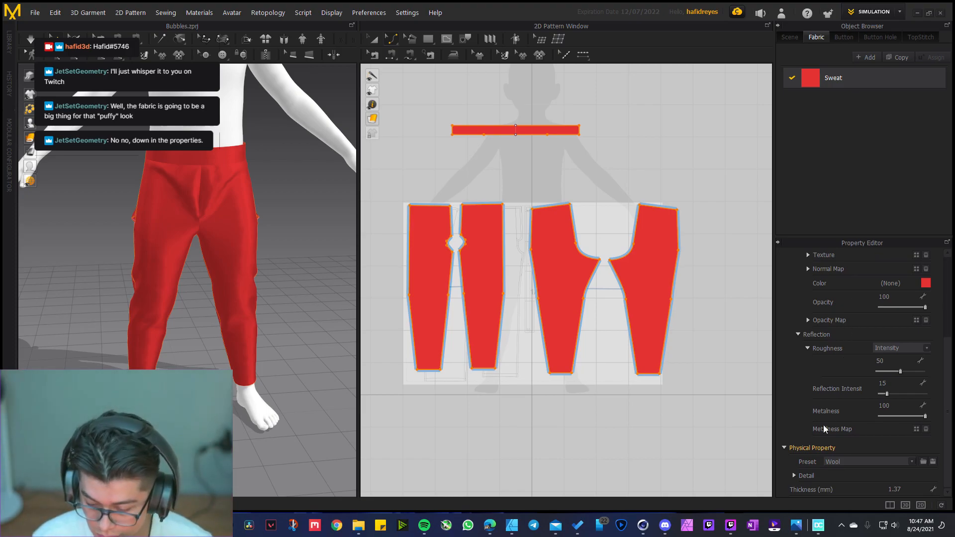
Expand the Sweat fabric's physical property details and review its stretch, shear and bending settings along with its material settings
{"action": "left_click", "coordinate": [794, 476]}
{"action": "scroll", "coordinate": [808, 348], "scroll_direction": "down", "scroll_amount": 3}
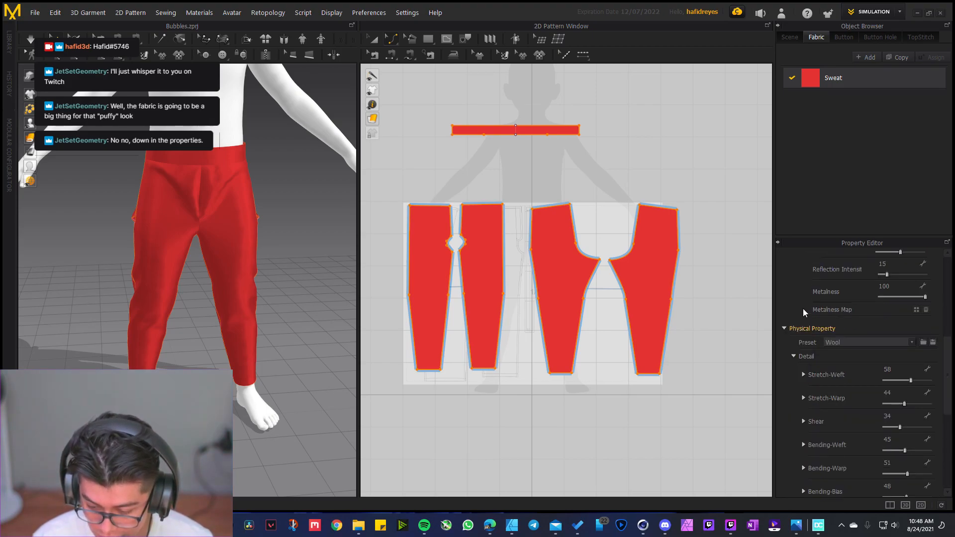
{"action": "scroll", "coordinate": [801, 309], "scroll_direction": "down", "scroll_amount": 2}
{"action": "scroll", "coordinate": [811, 358], "scroll_direction": "up", "scroll_amount": 10}
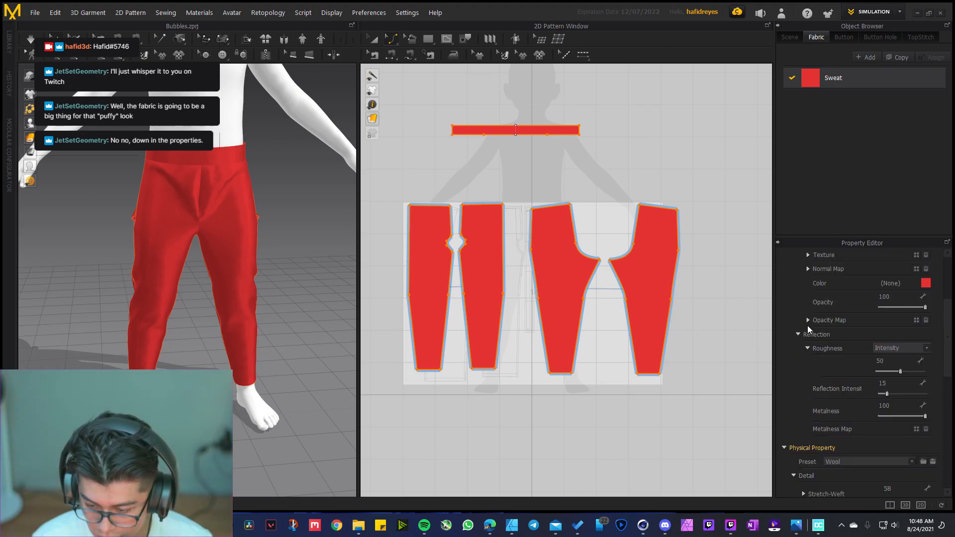
{"action": "scroll", "coordinate": [821, 396], "scroll_direction": "down", "scroll_amount": 1}
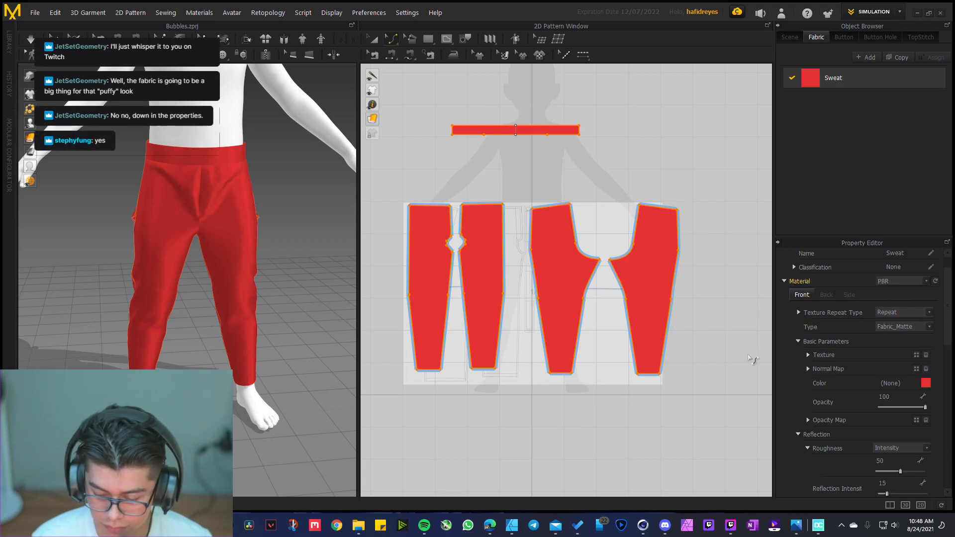
Select the waistband together with all four leg panels and check their simulation, fabric and arrangement properties
{"action": "left_click", "coordinate": [738, 407]}
{"action": "left_click_drag", "start_coordinate": [738, 407], "coordinate": [435, 123]}
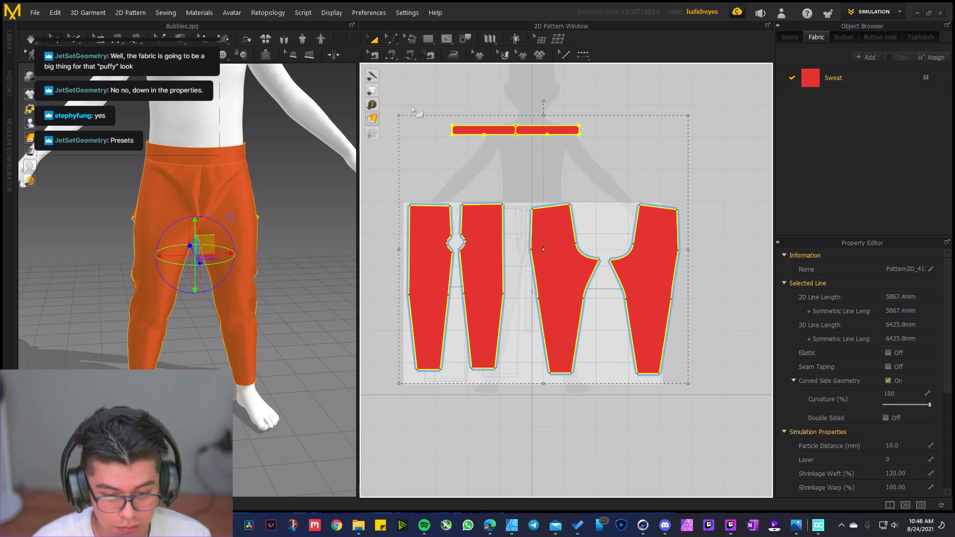
{"action": "left_click", "coordinate": [412, 124]}
{"action": "left_click_drag", "start_coordinate": [405, 109], "coordinate": [722, 411]}
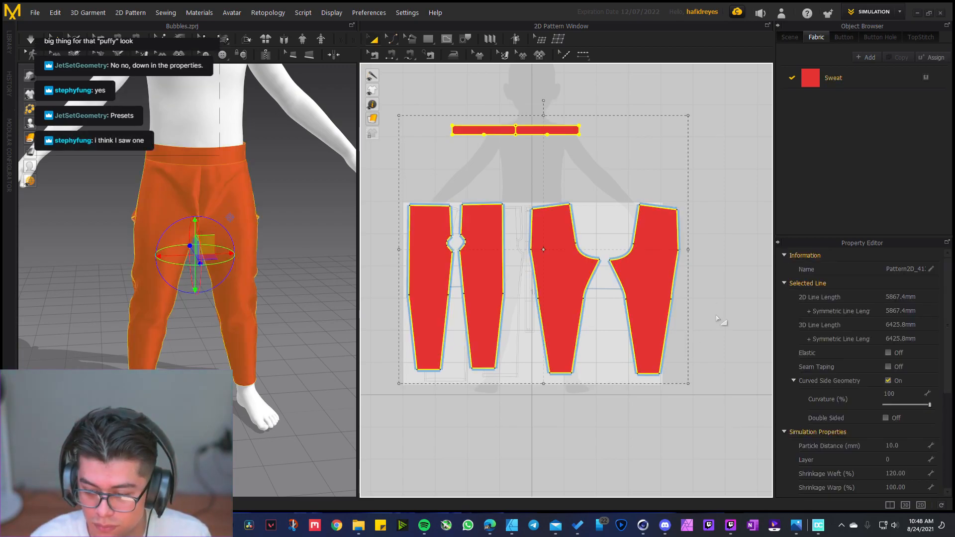
{"action": "scroll", "coordinate": [845, 405], "scroll_direction": "down", "scroll_amount": 5}
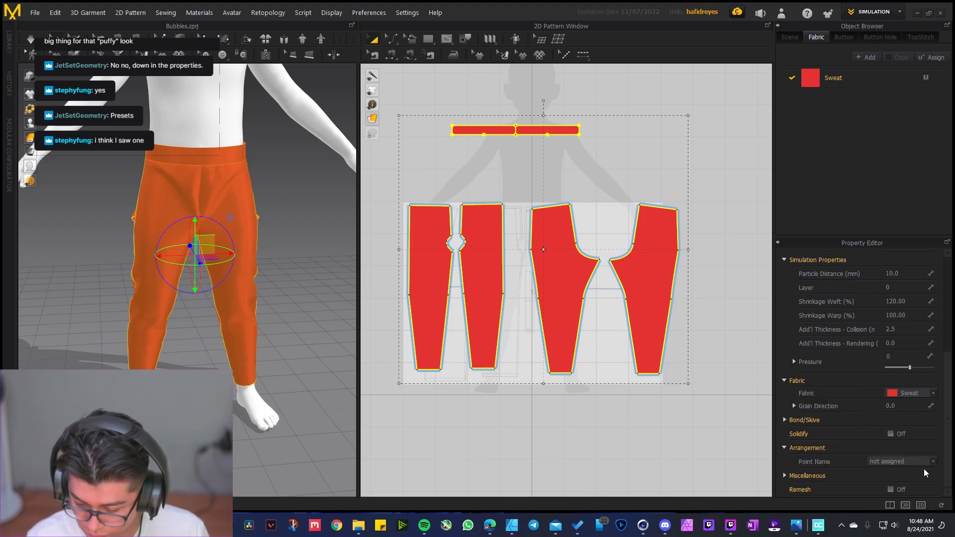
Set the Sweat fabric's physical property preset to Knit_Fleece_Terry and simulate the trousers to inspect the drape from the side
{"action": "left_click", "coordinate": [837, 83]}
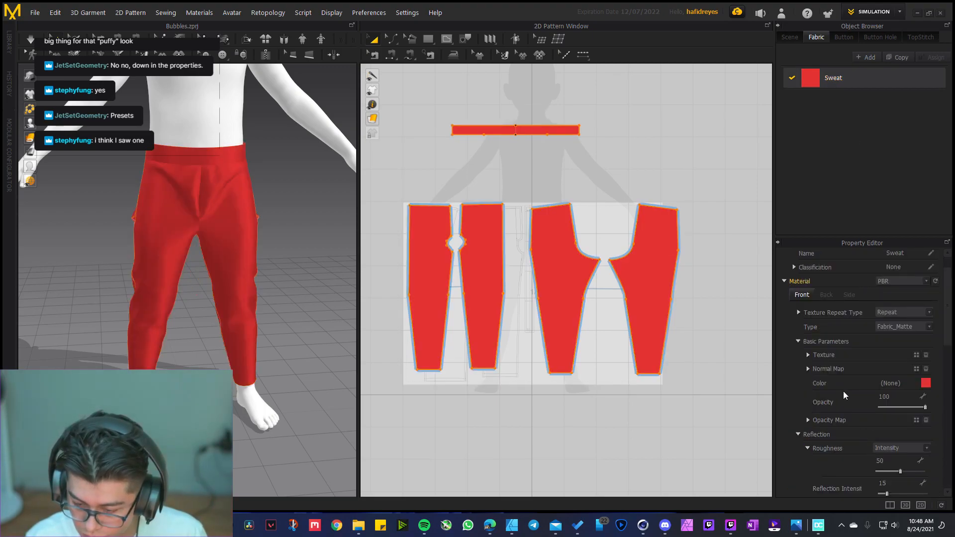
{"action": "scroll", "coordinate": [840, 390], "scroll_direction": "down", "scroll_amount": 2}
{"action": "scroll", "coordinate": [885, 422], "scroll_direction": "down", "scroll_amount": 2}
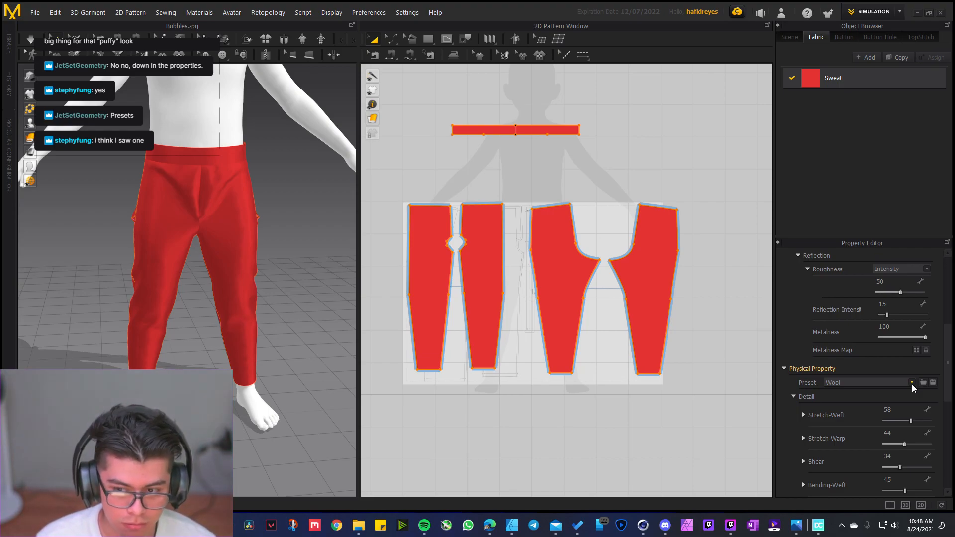
{"action": "left_click", "coordinate": [912, 383]}
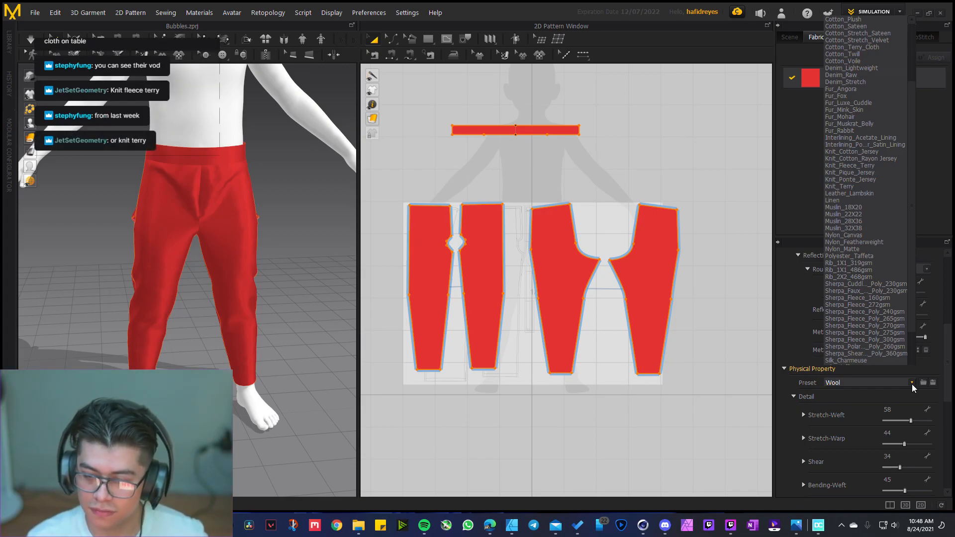
{"action": "left_click", "coordinate": [911, 384]}
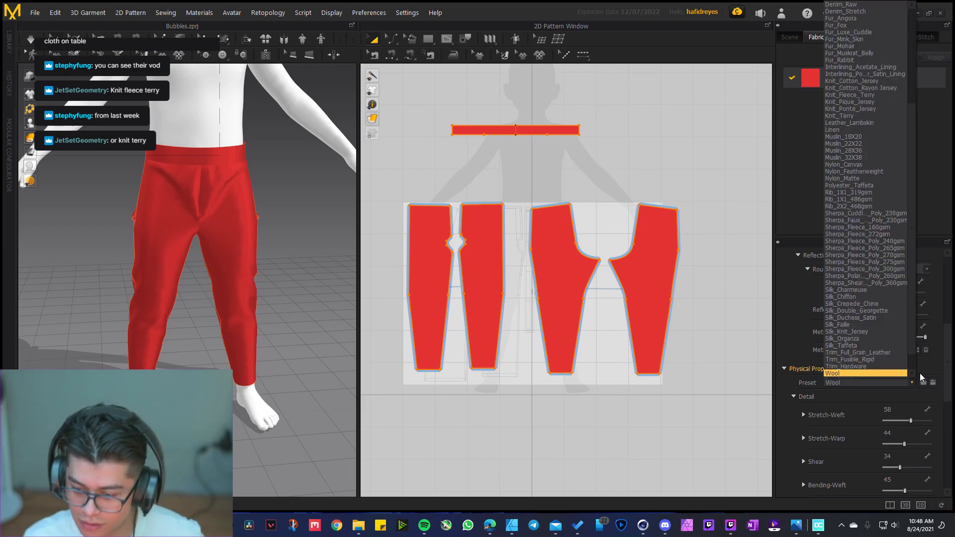
{"action": "left_click", "coordinate": [885, 94]}
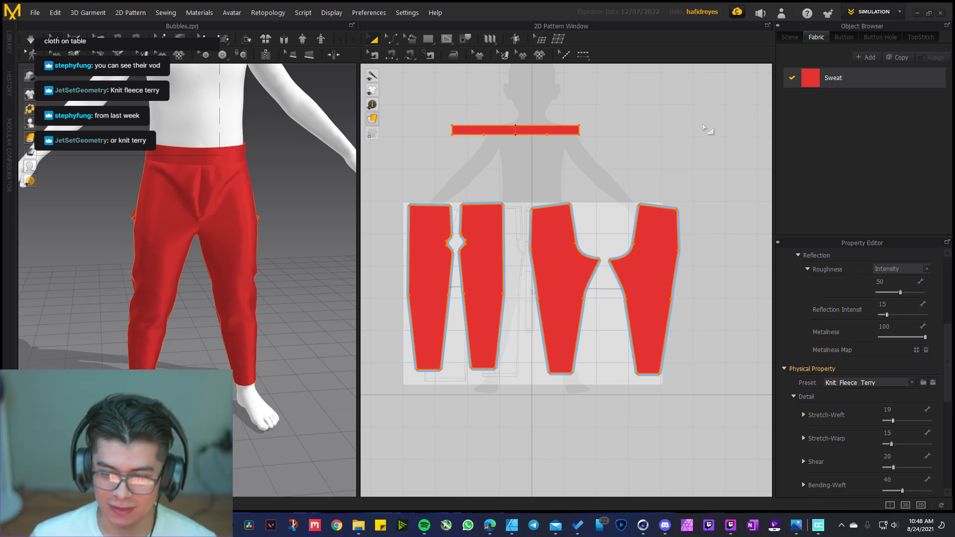
{"action": "key", "text": "space"}
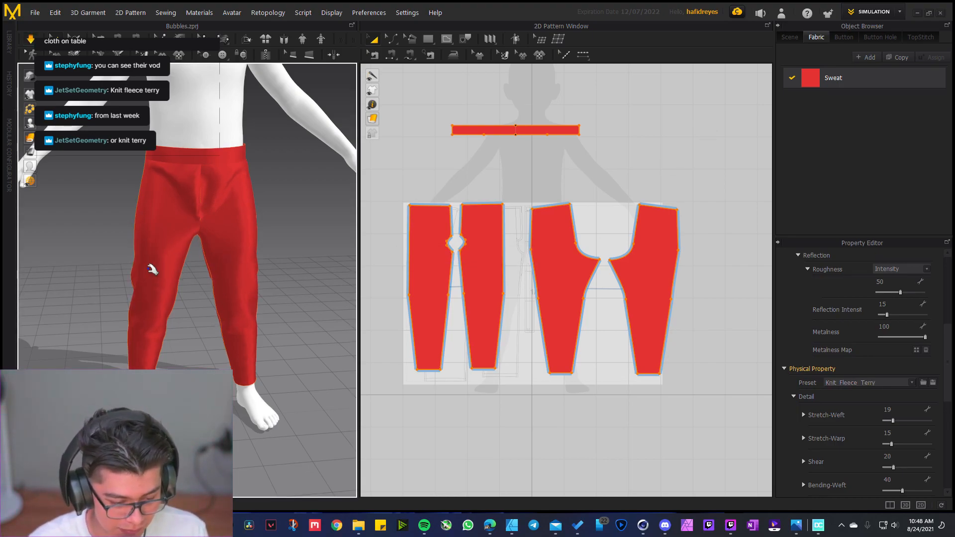
{"action": "right_click_drag", "start_coordinate": [98, 264], "coordinate": [171, 260]}
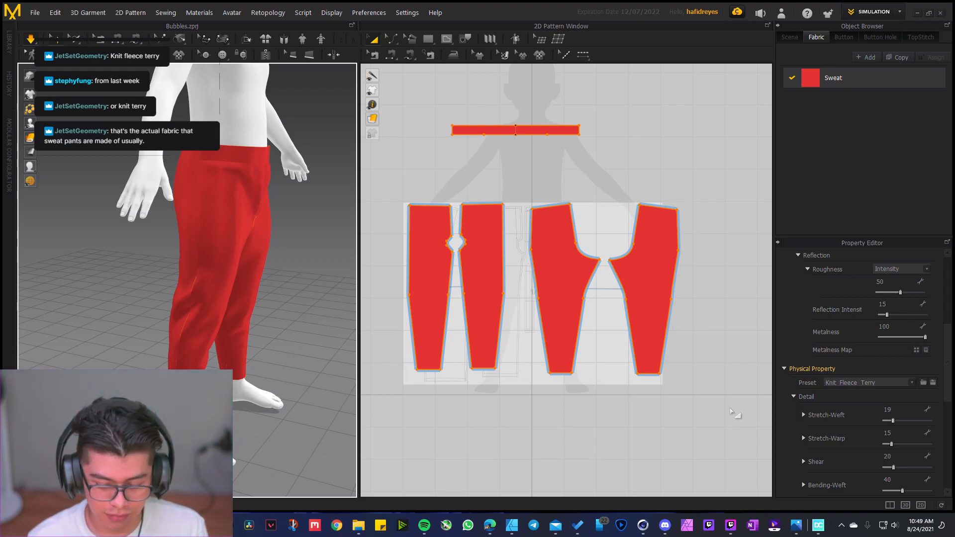
Switch to the photo viewer, examine the red trousers in the childhood reference photo up close, and return to the garment project
{"action": "mouse_move", "coordinate": [816, 526]}
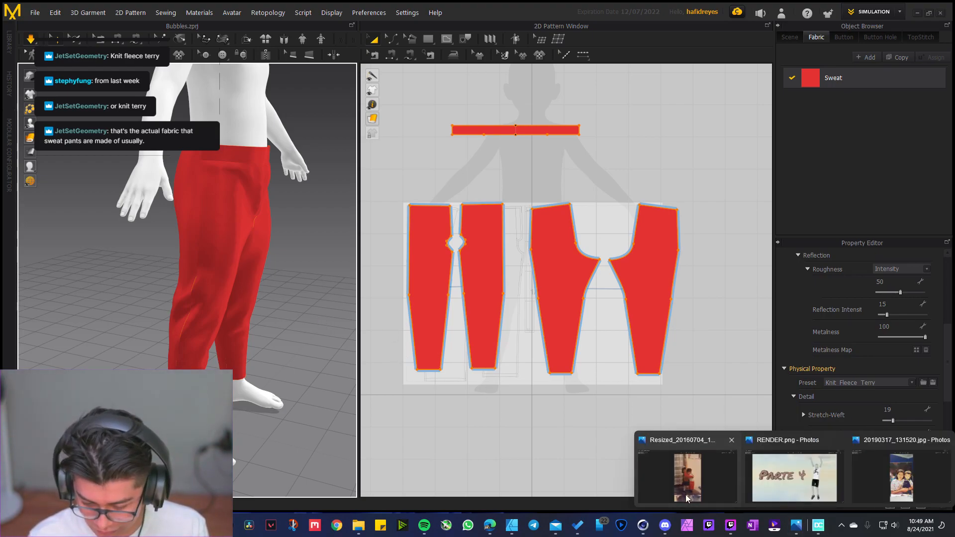
{"action": "left_click", "coordinate": [686, 473]}
{"action": "left_click", "coordinate": [19, 266]}
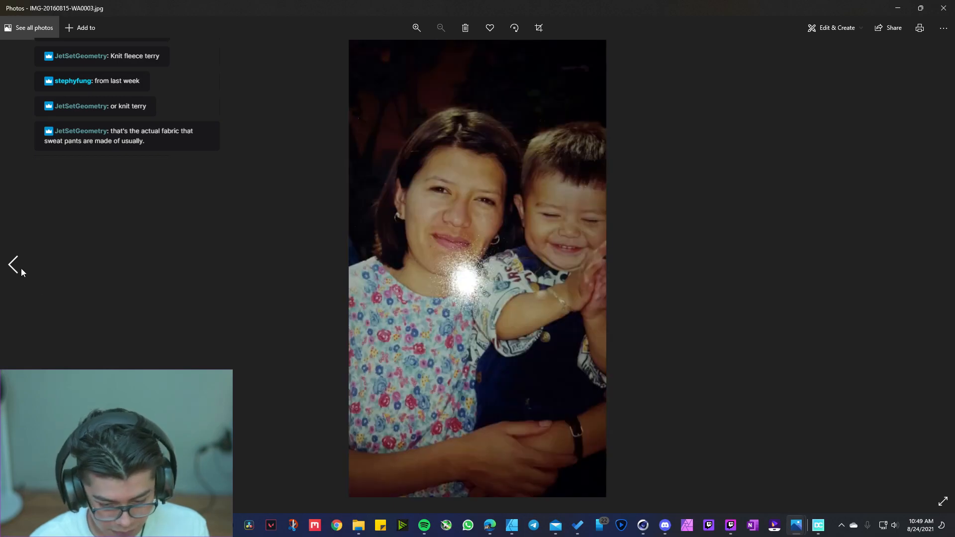
{"action": "left_click", "coordinate": [942, 266]}
{"action": "scroll", "coordinate": [547, 345], "scroll_direction": "up", "scroll_amount": 4}
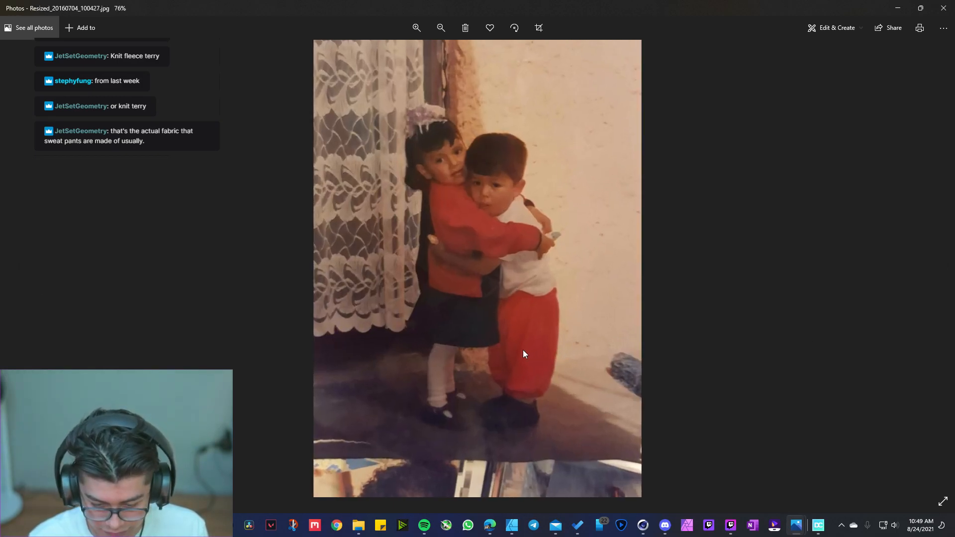
{"action": "scroll", "coordinate": [596, 369], "scroll_direction": "up", "scroll_amount": 1}
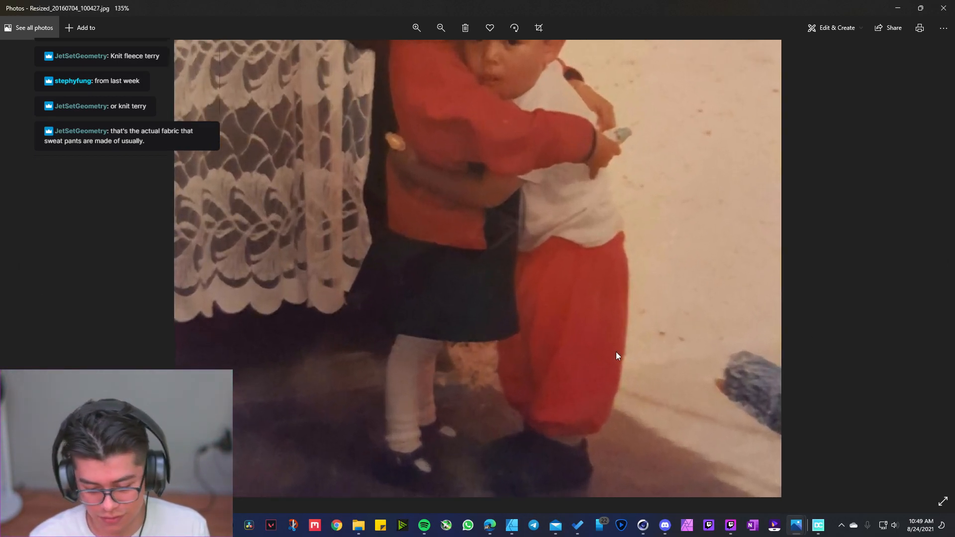
{"action": "left_click", "coordinate": [896, 8]}
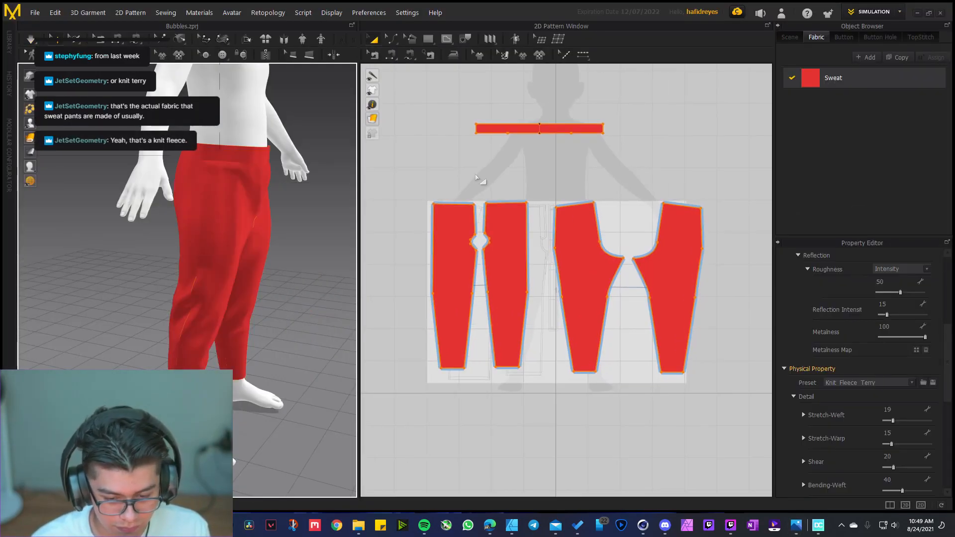
Bow the outer side edge of the front leg panels outward between the waist and the knee with the Edit Curvature tool
{"action": "left_click", "coordinate": [476, 178]}
{"action": "left_click_drag", "start_coordinate": [417, 156], "coordinate": [711, 420]}
{"action": "left_click", "coordinate": [587, 430]}
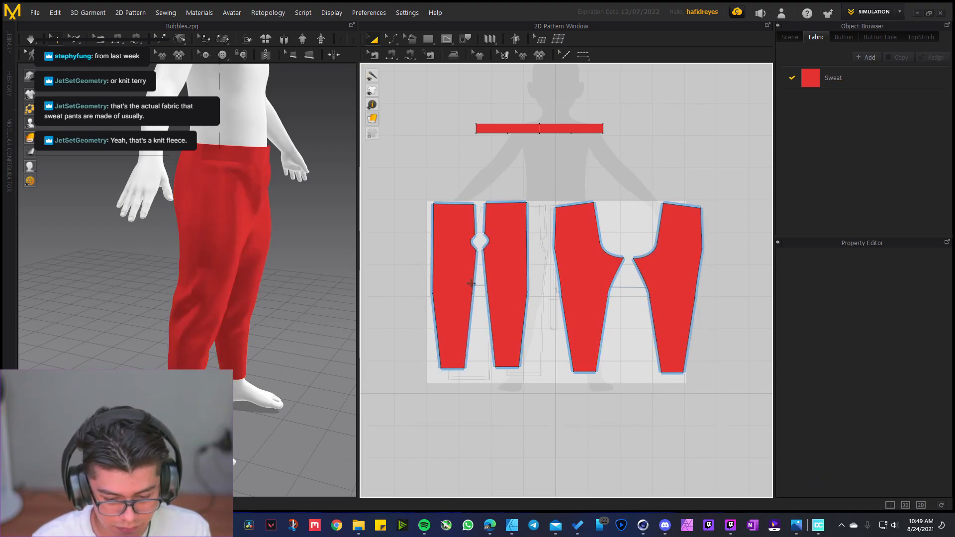
{"action": "scroll", "coordinate": [433, 269], "scroll_direction": "up", "scroll_amount": 3}
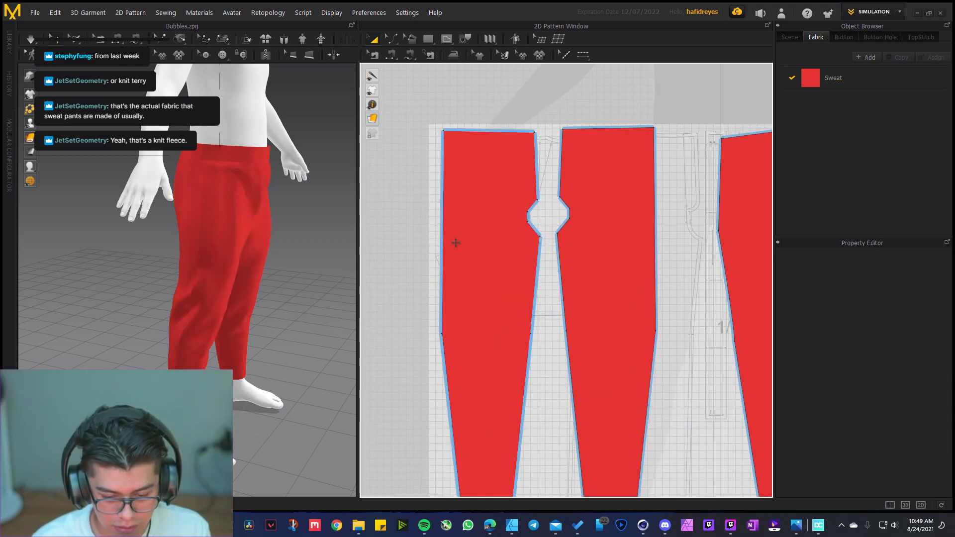
{"action": "scroll", "coordinate": [450, 248], "scroll_direction": "up", "scroll_amount": 3}
{"action": "key", "text": "c"}
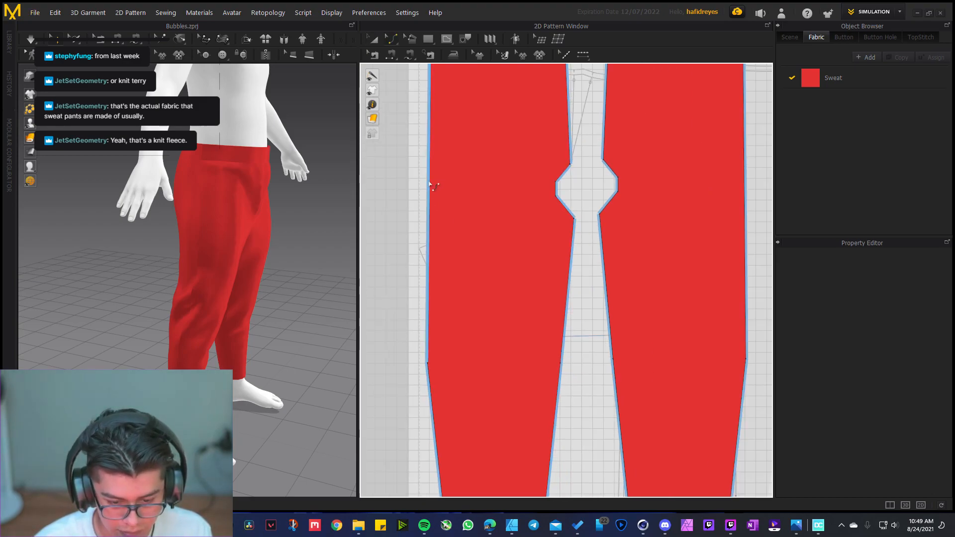
{"action": "middle_click_drag", "start_coordinate": [420, 182], "coordinate": [457, 220]}
{"action": "left_click_drag", "start_coordinate": [466, 232], "coordinate": [451, 233]}
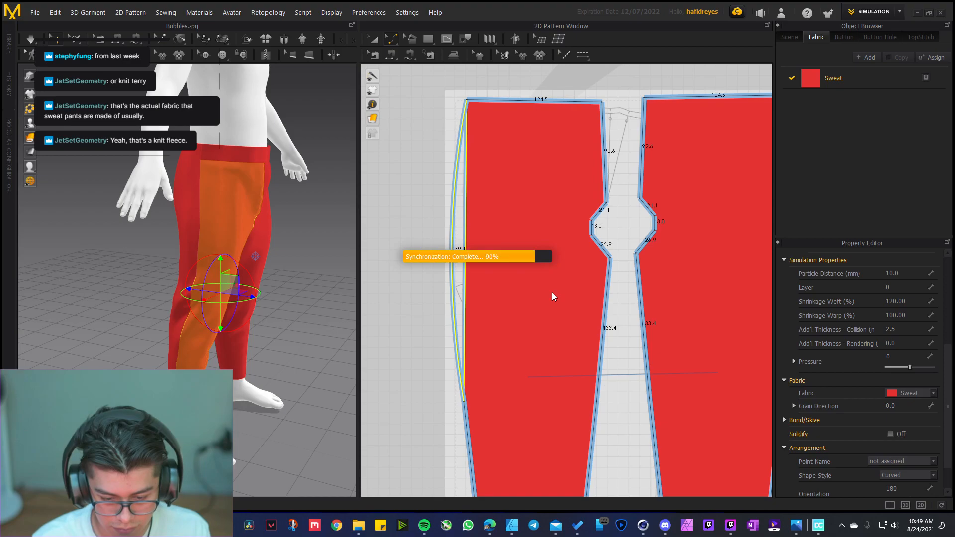
Simulate the trousers with the curved front panels and inspect the drape from the side and the front
{"action": "key", "text": "space"}
{"action": "right_click_drag", "start_coordinate": [236, 255], "coordinate": [286, 305]}
{"action": "left_click", "coordinate": [326, 245]}
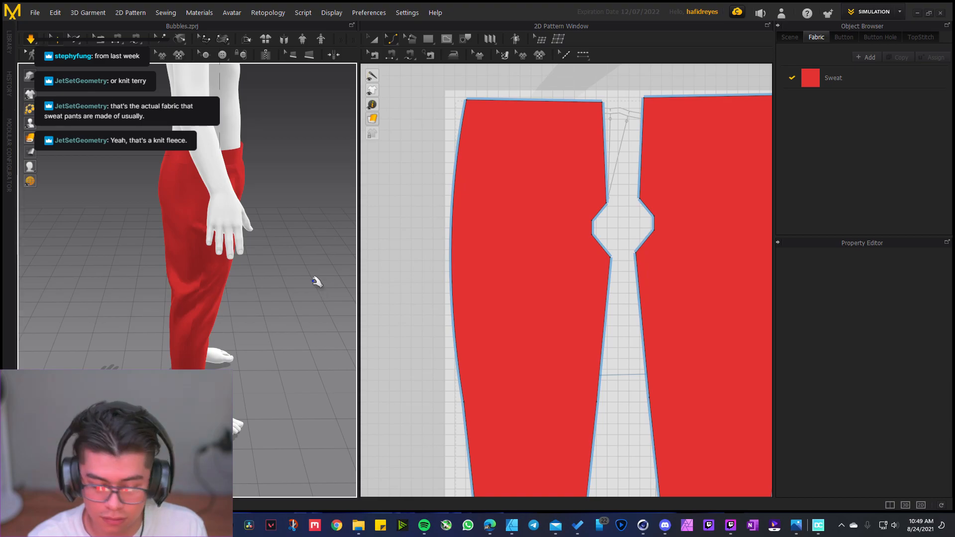
{"action": "scroll", "coordinate": [289, 267], "scroll_direction": "down", "scroll_amount": 3}
{"action": "scroll", "coordinate": [424, 308], "scroll_direction": "down", "scroll_amount": 5}
{"action": "right_click_drag", "start_coordinate": [247, 311], "coordinate": [300, 324]}
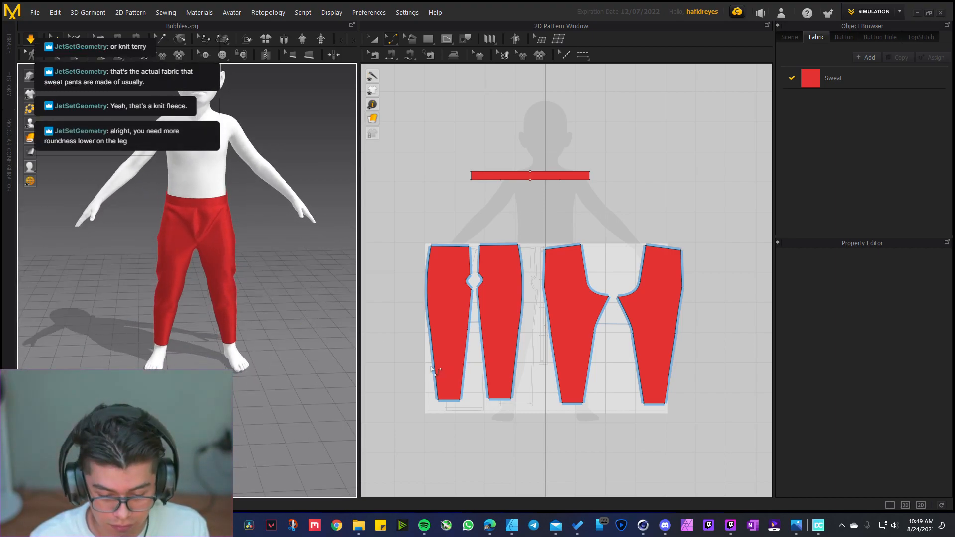
Try to move the knee point on the front leg panels' outer edge down toward the hem
{"action": "scroll", "coordinate": [435, 371], "scroll_direction": "up", "scroll_amount": 6}
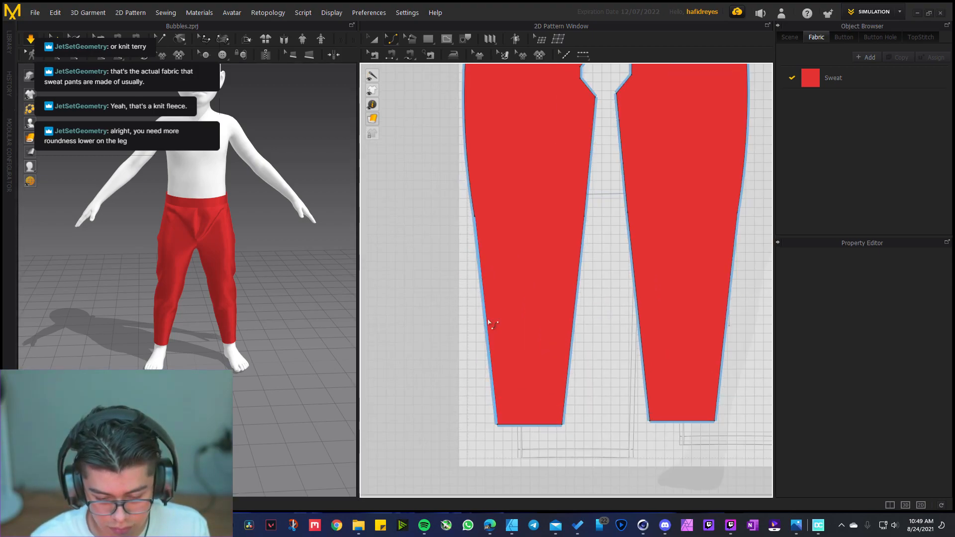
{"action": "key", "text": "z"}
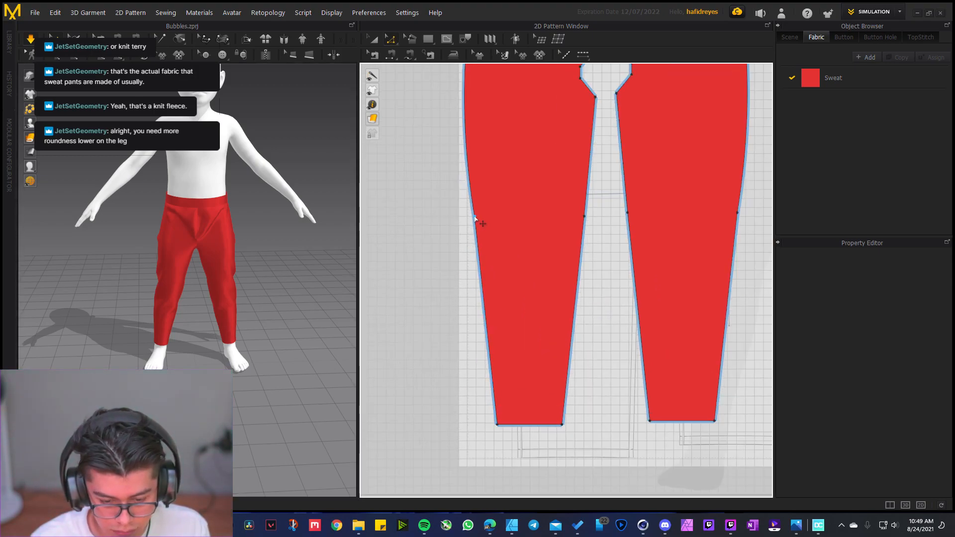
{"action": "left_click", "coordinate": [474, 217]}
{"action": "left_click_drag", "start_coordinate": [474, 217], "coordinate": [484, 351]}
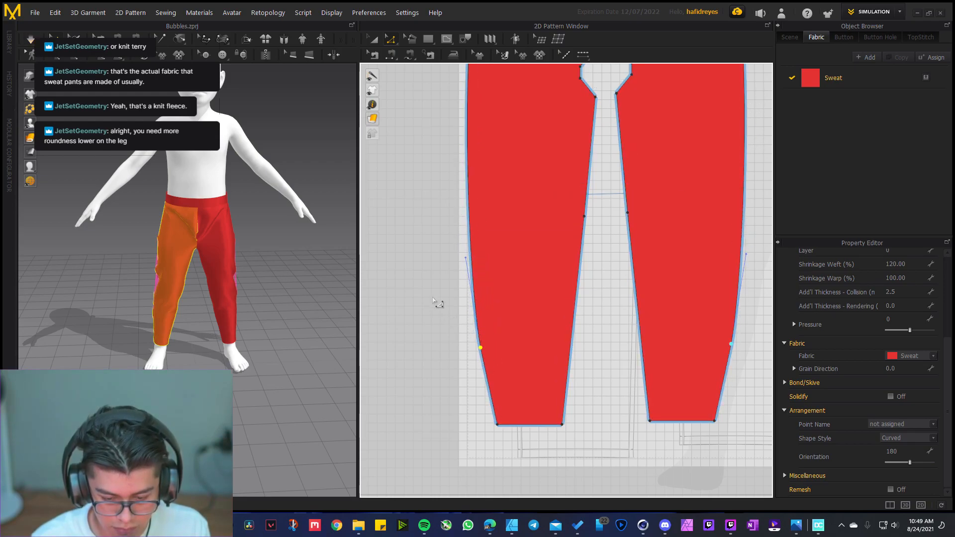
{"action": "right_click_drag", "start_coordinate": [192, 353], "coordinate": [246, 356]}
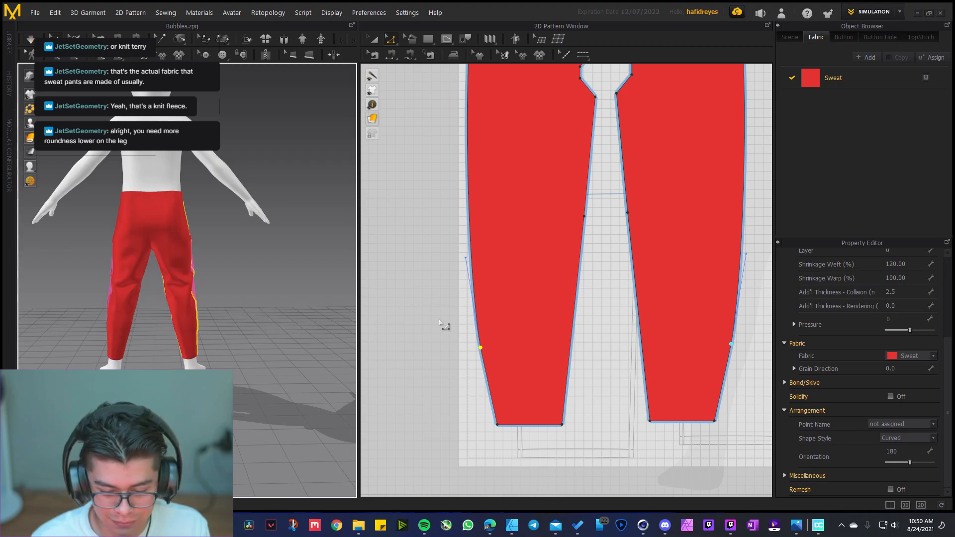
Try to move the knee point on the back leg panels' outer edge down toward the hem
{"action": "scroll", "coordinate": [444, 325], "scroll_direction": "down", "scroll_amount": 3}
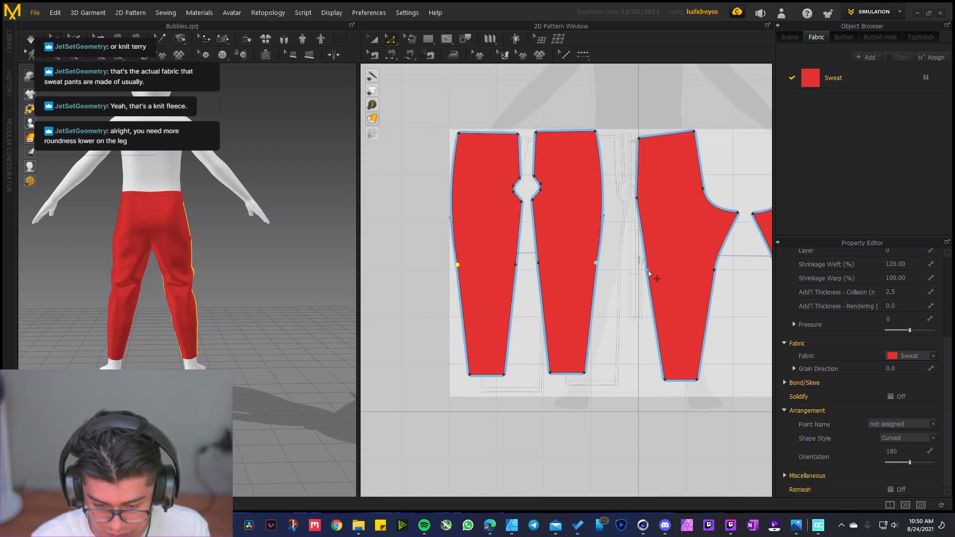
{"action": "left_click", "coordinate": [648, 272]}
{"action": "left_click_drag", "start_coordinate": [651, 288], "coordinate": [646, 322]}
{"action": "key", "text": "ctrl+z"}
{"action": "left_click", "coordinate": [648, 271], "text": "shift"}
{"action": "key", "text": "ctrl+z"}
Remove the hip point from the back leg panels' outer edge and curve that edge slightly outward down to the knee
{"action": "left_click", "coordinate": [637, 199]}
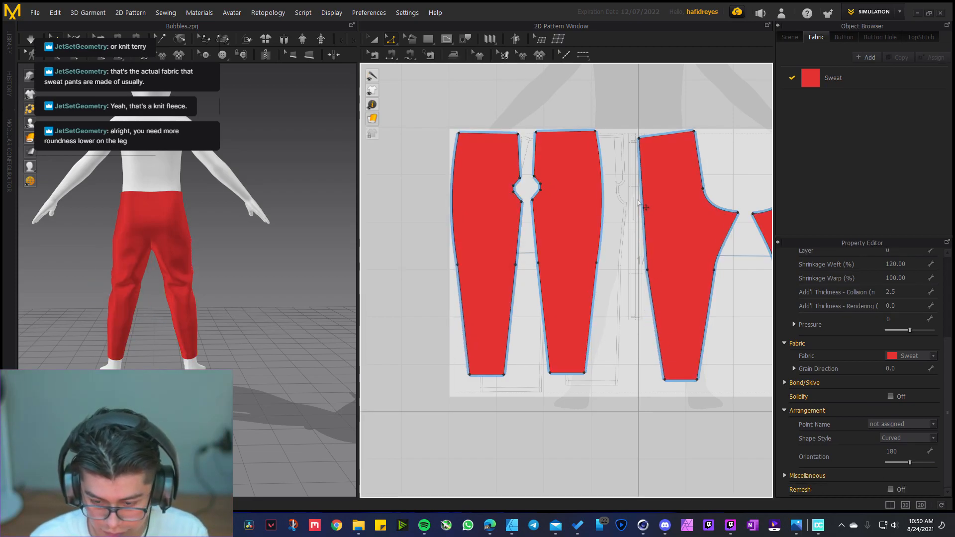
{"action": "left_click", "coordinate": [642, 201]}
{"action": "left_click_drag", "start_coordinate": [644, 201], "coordinate": [641, 209]}
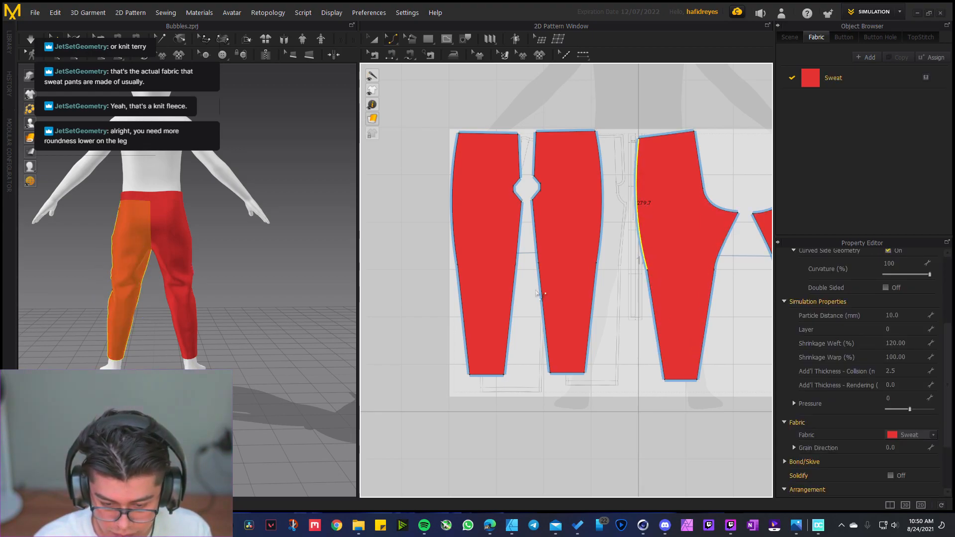
Move the outer knee points of the front and back leg panels together down near the hem and simulate the fuller leg
{"action": "left_click", "coordinate": [457, 265]}
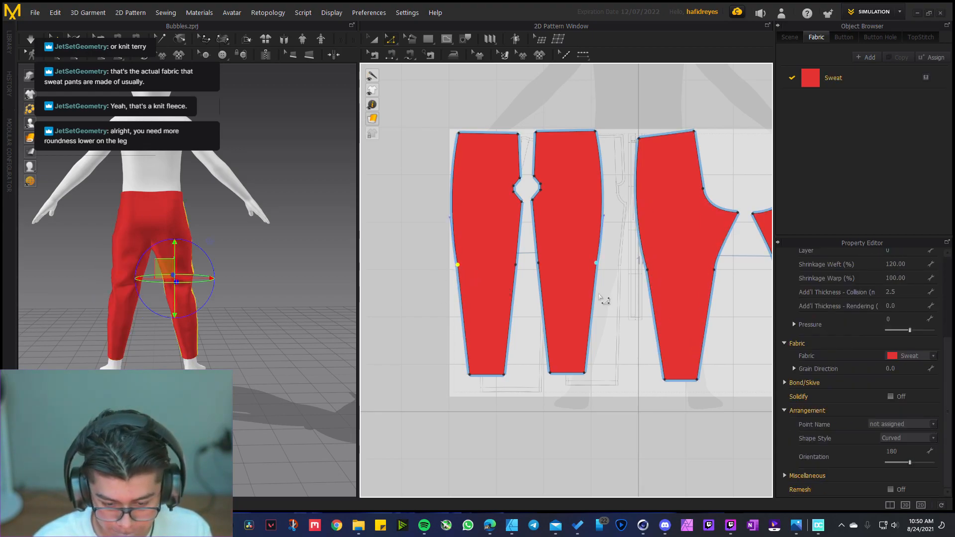
{"action": "left_click", "coordinate": [648, 272], "text": "shift"}
{"action": "left_click_drag", "start_coordinate": [648, 273], "coordinate": [654, 352]}
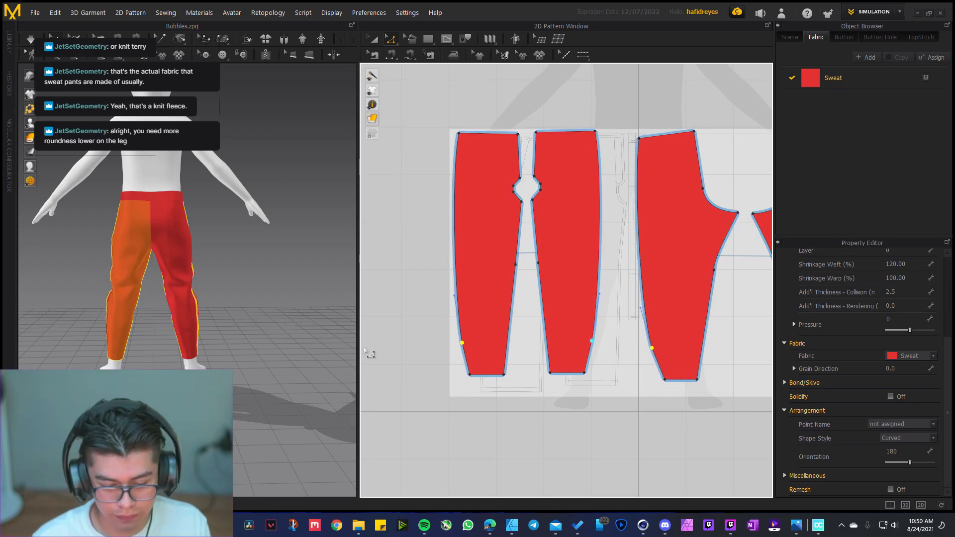
{"action": "right_click_drag", "start_coordinate": [122, 294], "coordinate": [272, 283]}
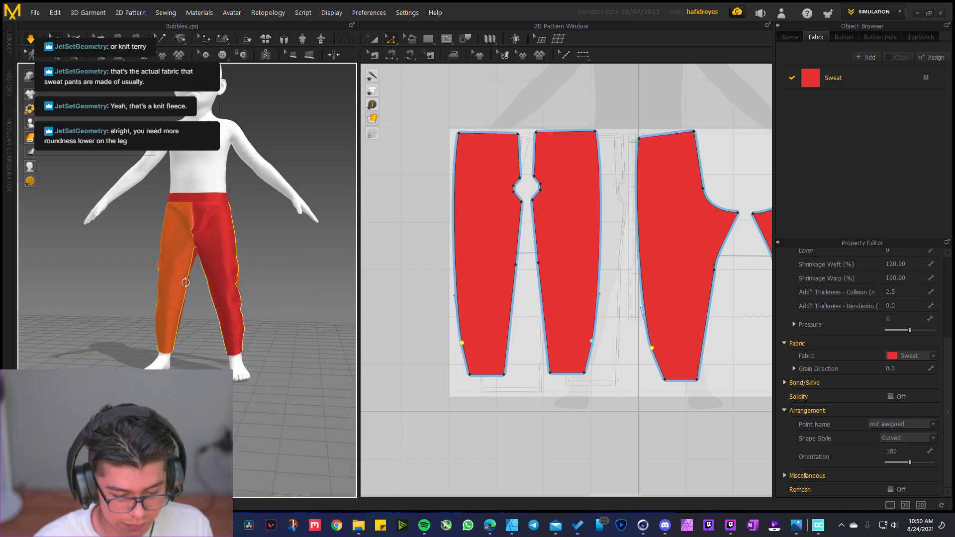
{"action": "right_click_drag", "start_coordinate": [187, 271], "coordinate": [177, 281]}
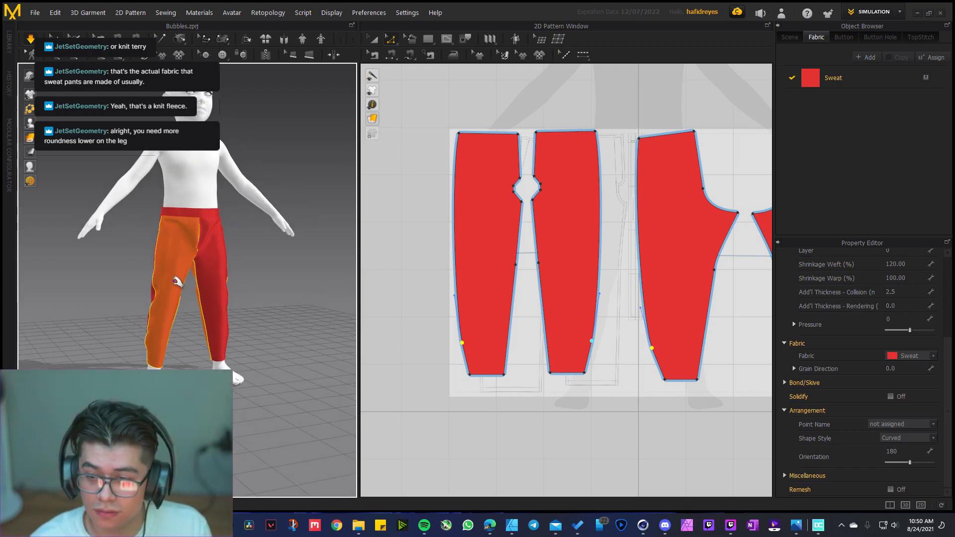
{"action": "scroll", "coordinate": [178, 282], "scroll_direction": "up", "scroll_amount": 3}
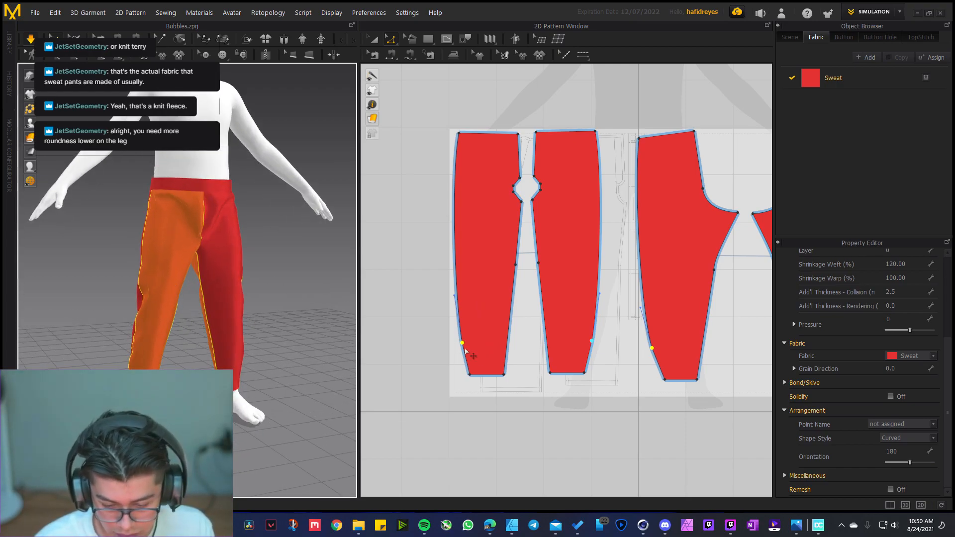
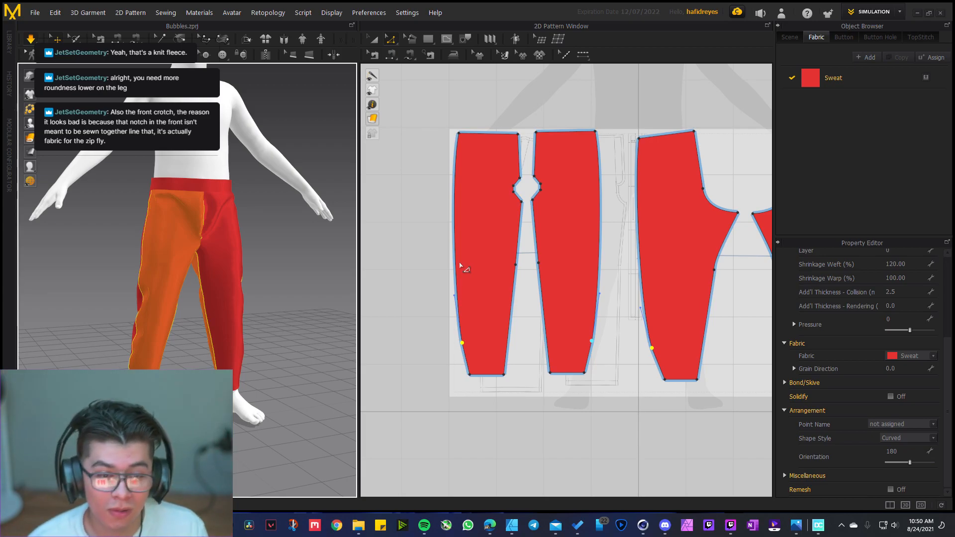
Examine the front crotch area of the draped trousers up close from several angles
{"action": "middle_click_drag", "start_coordinate": [188, 211], "coordinate": [184, 246]}
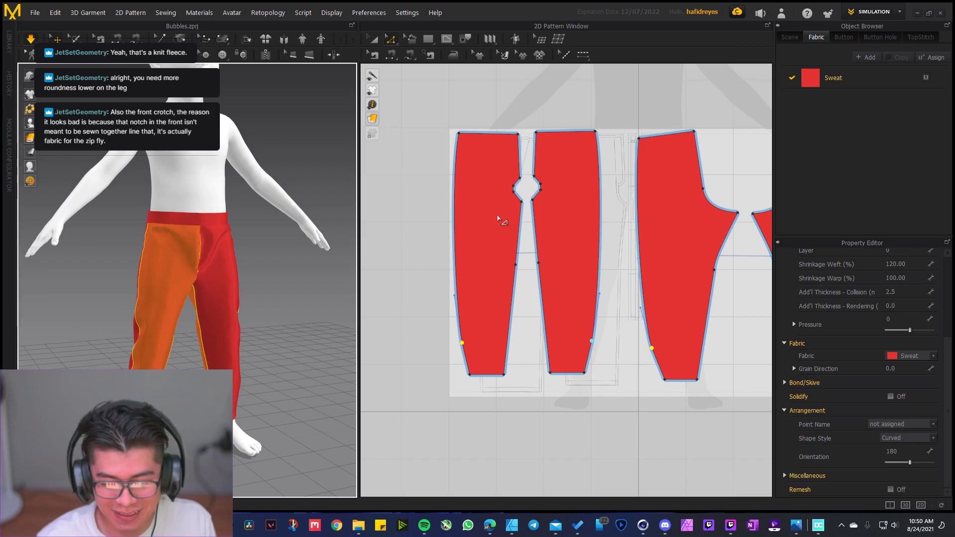
{"action": "scroll", "coordinate": [234, 269], "scroll_direction": "up", "scroll_amount": 5}
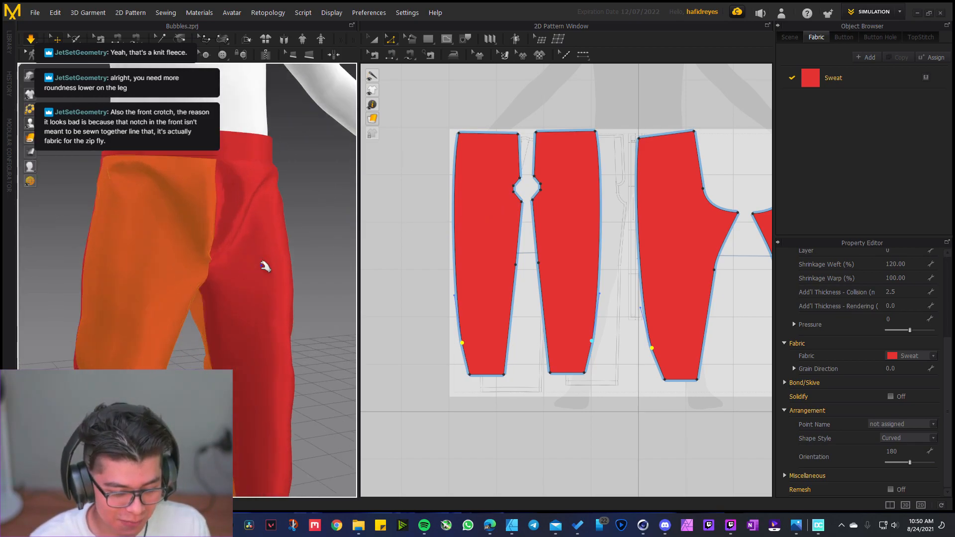
{"action": "left_click", "coordinate": [243, 255]}
{"action": "right_click_drag", "start_coordinate": [244, 255], "coordinate": [118, 228]}
{"action": "left_click", "coordinate": [117, 222]}
{"action": "scroll", "coordinate": [185, 258], "scroll_direction": "up", "scroll_amount": 4}
{"action": "left_click_drag", "start_coordinate": [150, 251], "coordinate": [78, 253]}
{"action": "right_click_drag", "start_coordinate": [77, 254], "coordinate": [286, 271]}
{"action": "left_click", "coordinate": [206, 248]}
{"action": "right_click_drag", "start_coordinate": [205, 248], "coordinate": [437, 272]}
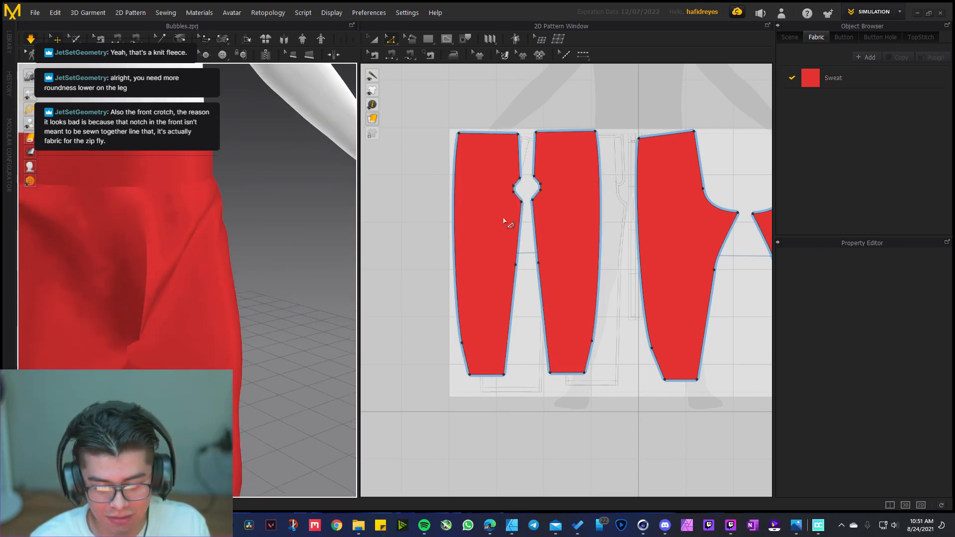
Delete the short vertical edge of the fly notch on the inner edge of the front leg panels
{"action": "scroll", "coordinate": [525, 185], "scroll_direction": "up", "scroll_amount": 5}
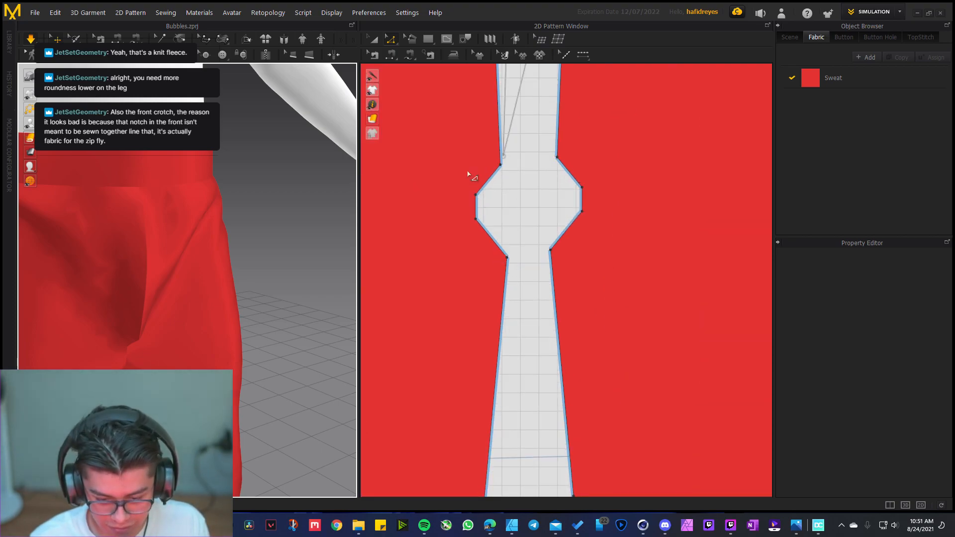
{"action": "left_click", "coordinate": [476, 207]}
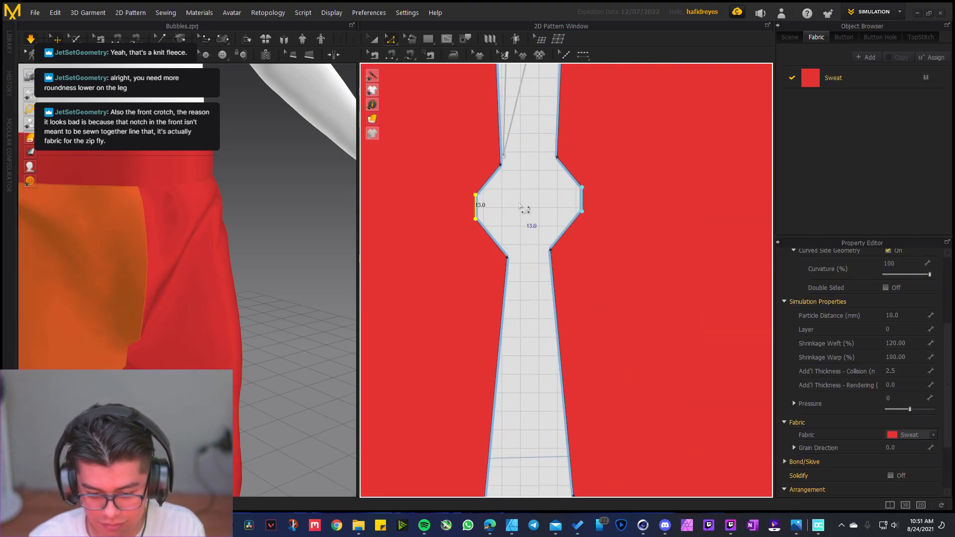
{"action": "key", "text": "Delete"}
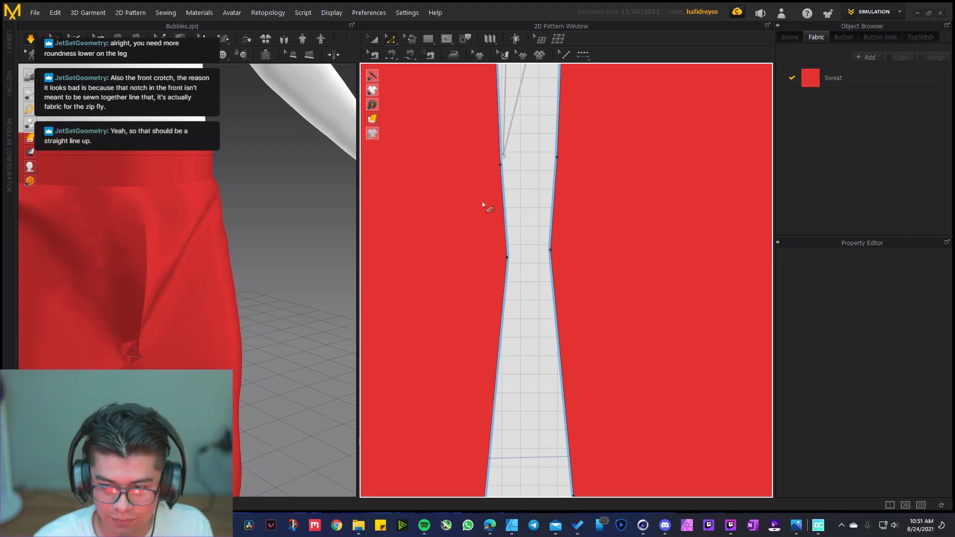
Delete the two remaining fly notch points so the front panels' inner edge runs straight from waist to knee
{"action": "scroll", "coordinate": [485, 207], "scroll_direction": "down", "scroll_amount": 5}
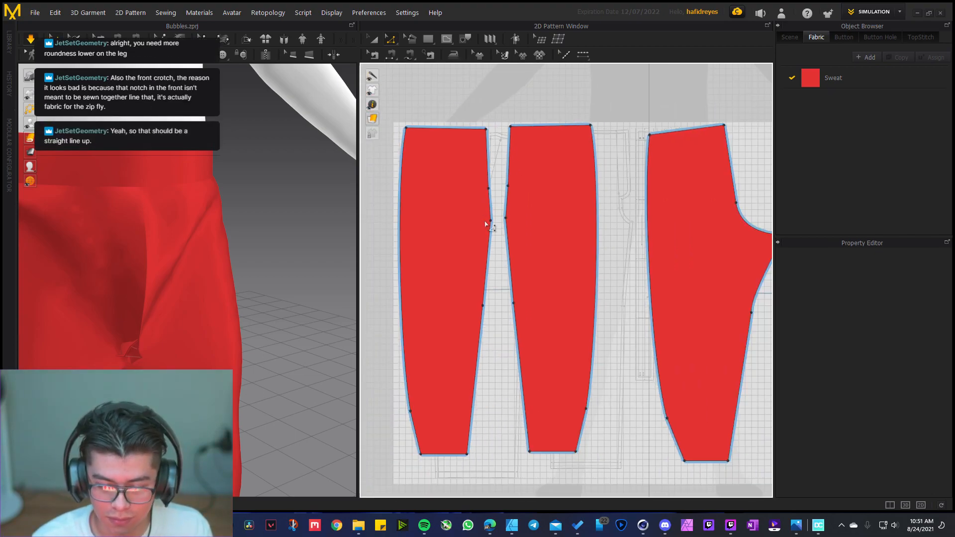
{"action": "left_click", "coordinate": [492, 222]}
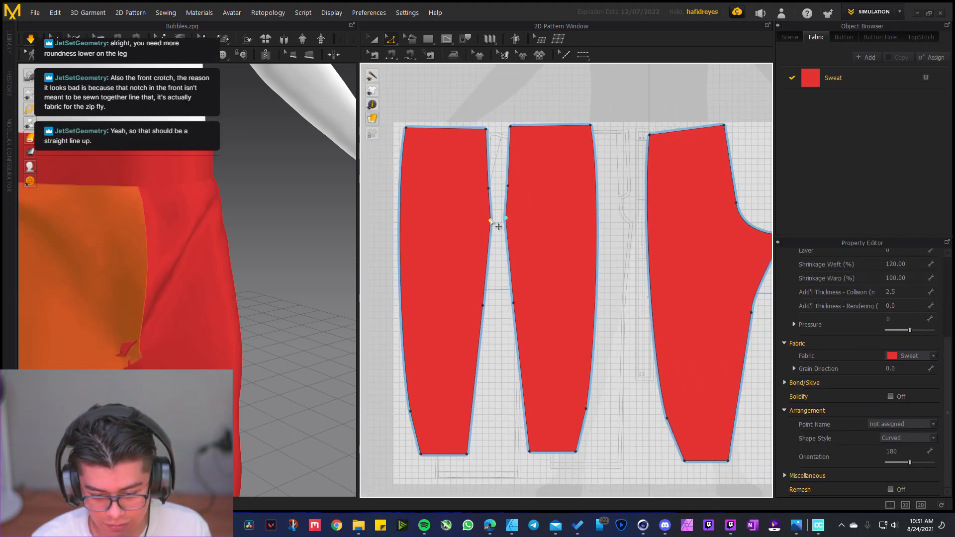
{"action": "key", "text": "Delete"}
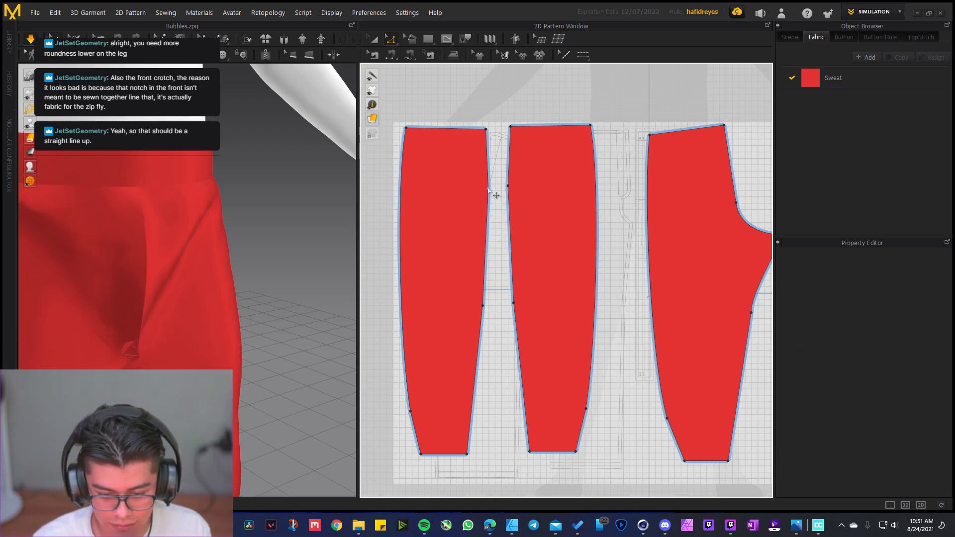
{"action": "key", "text": "ctrl+z"}
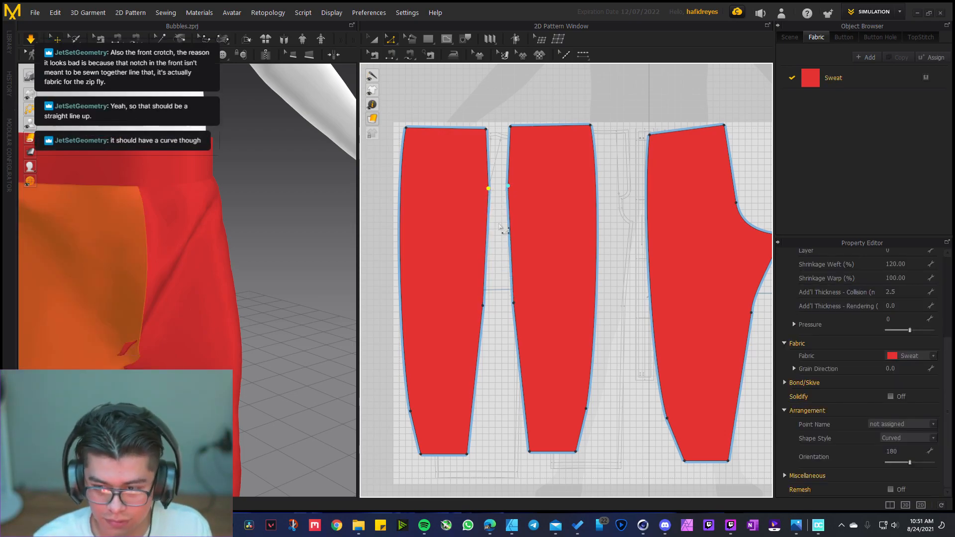
{"action": "key", "text": "Delete"}
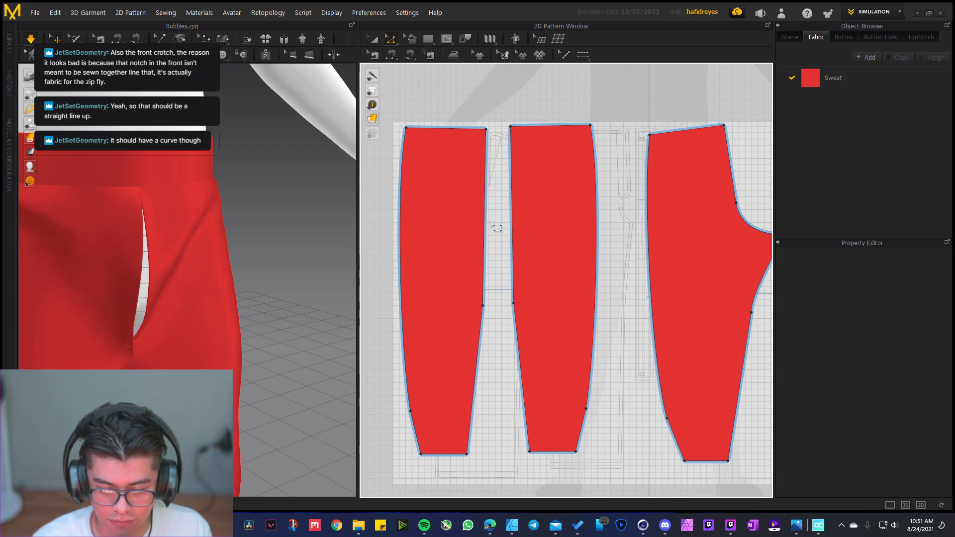
Bow the front leg panels' inner edge outward between the waist and the knee with the Edit Curvature tool
{"action": "key", "text": "c"}
{"action": "left_click", "coordinate": [488, 198]}
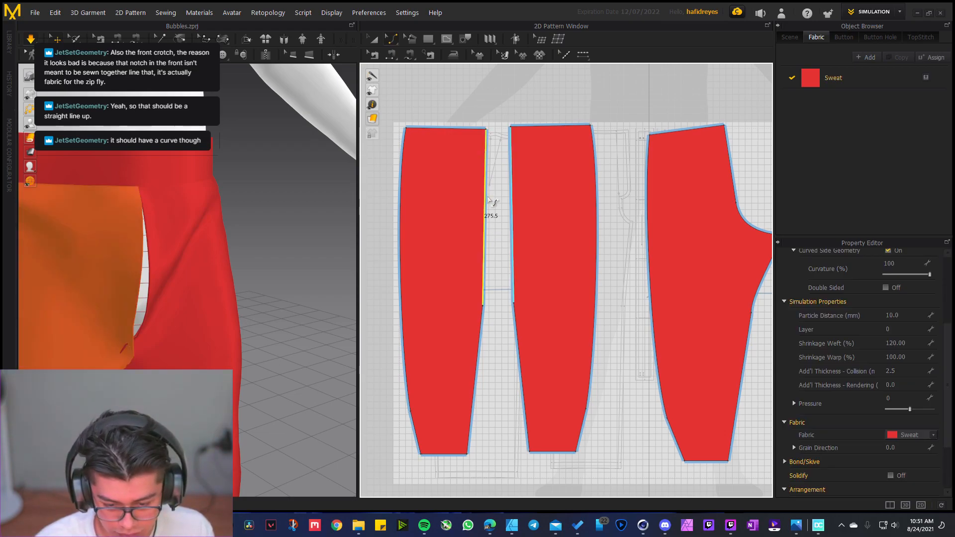
{"action": "left_click_drag", "start_coordinate": [493, 201], "coordinate": [500, 257]}
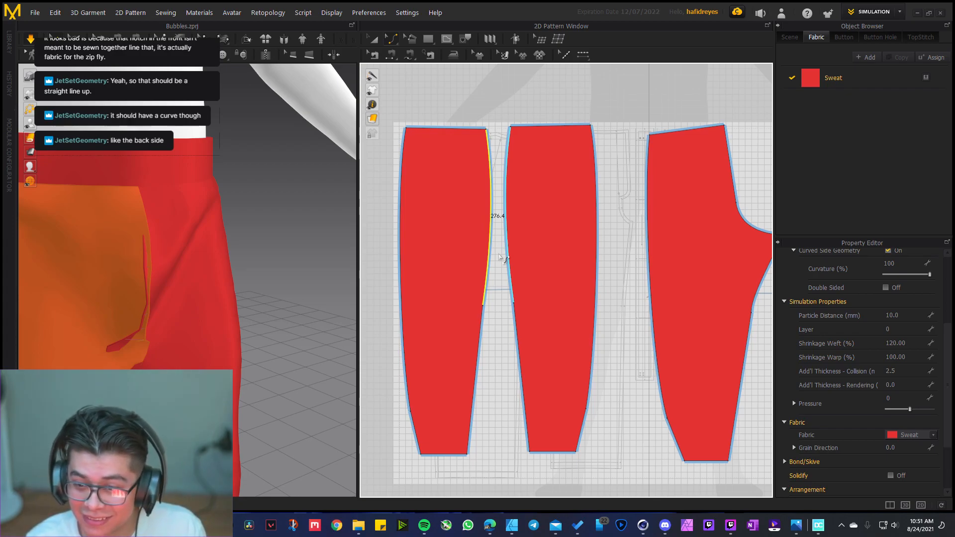
{"action": "middle_click_drag", "start_coordinate": [607, 254], "coordinate": [544, 251]}
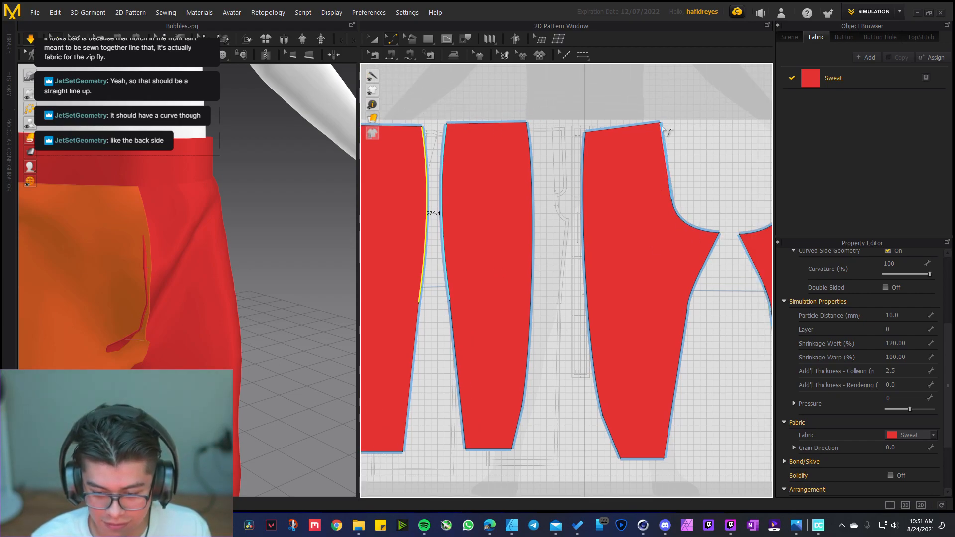
{"action": "scroll", "coordinate": [564, 273], "scroll_direction": "down", "scroll_amount": 2}
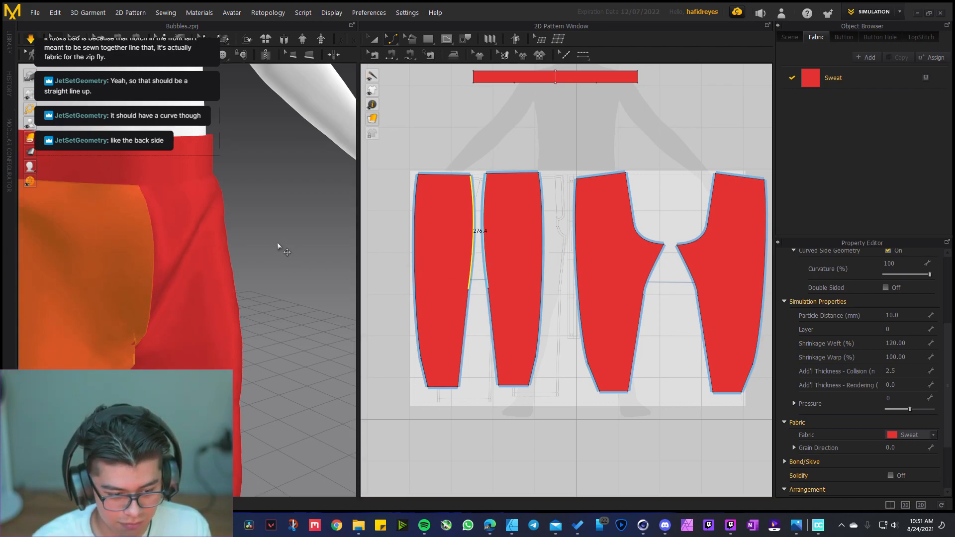
Tug the front leg panels during simulation and inspect the reshaped crotch seam from several angles
{"action": "key", "text": "space"}
{"action": "left_click", "coordinate": [283, 258]}
{"action": "middle_click_drag", "start_coordinate": [165, 290], "coordinate": [220, 229]}
{"action": "scroll", "coordinate": [196, 266], "scroll_direction": "down", "scroll_amount": 1}
{"action": "right_click_drag", "start_coordinate": [196, 266], "coordinate": [105, 261]}
{"action": "left_click_drag", "start_coordinate": [108, 266], "coordinate": [223, 238]}
{"action": "scroll", "coordinate": [167, 264], "scroll_direction": "down", "scroll_amount": 1}
{"action": "left_click_drag", "start_coordinate": [202, 155], "coordinate": [239, 122]}
{"action": "scroll", "coordinate": [175, 237], "scroll_direction": "down", "scroll_amount": 1}
{"action": "right_click_drag", "start_coordinate": [174, 238], "coordinate": [154, 208]}
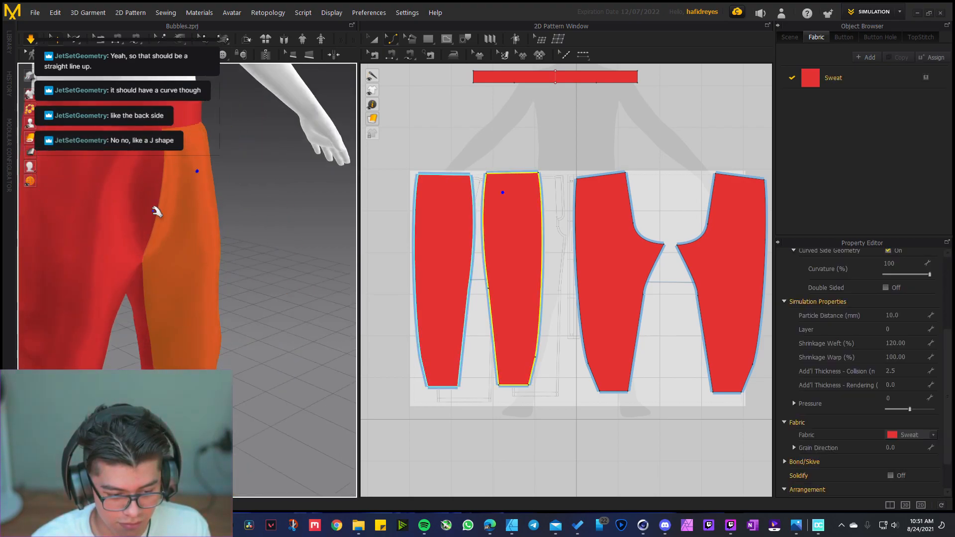
Tug the front leg panel beside the centre seam during simulation to check how the crotch drapes
{"action": "left_click_drag", "start_coordinate": [115, 183], "coordinate": [190, 174]}
{"action": "left_click", "coordinate": [279, 186]}
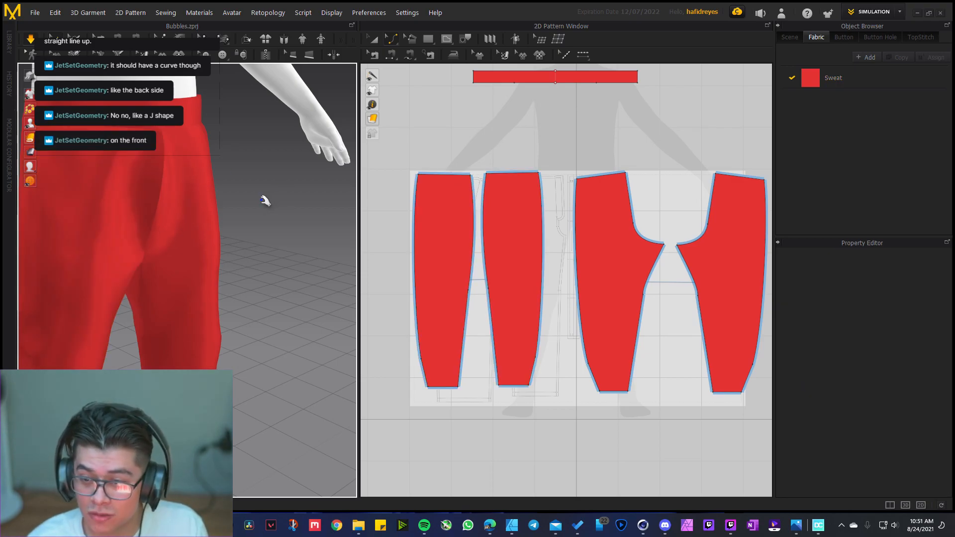
{"action": "right_click_drag", "start_coordinate": [559, 214], "coordinate": [509, 209]}
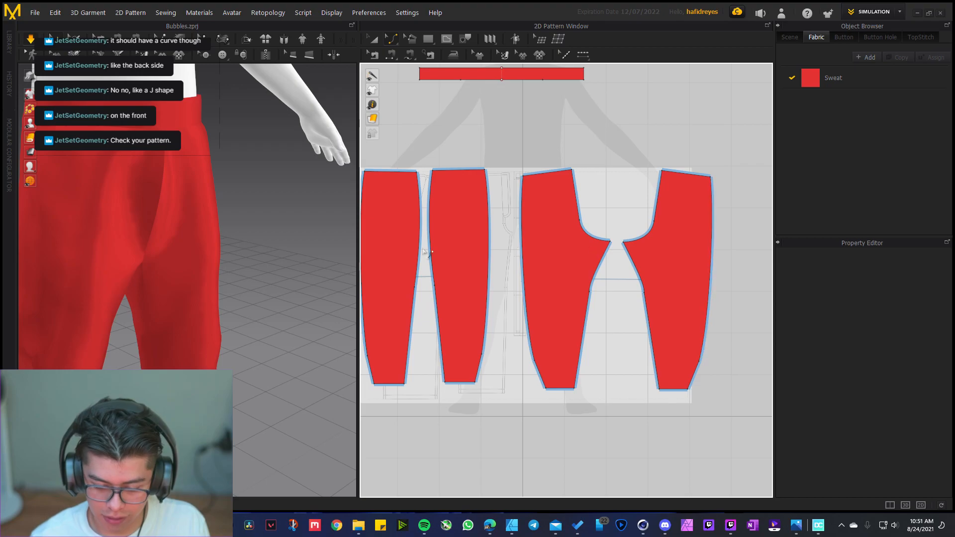
{"action": "right_click_drag", "start_coordinate": [429, 306], "coordinate": [452, 305]}
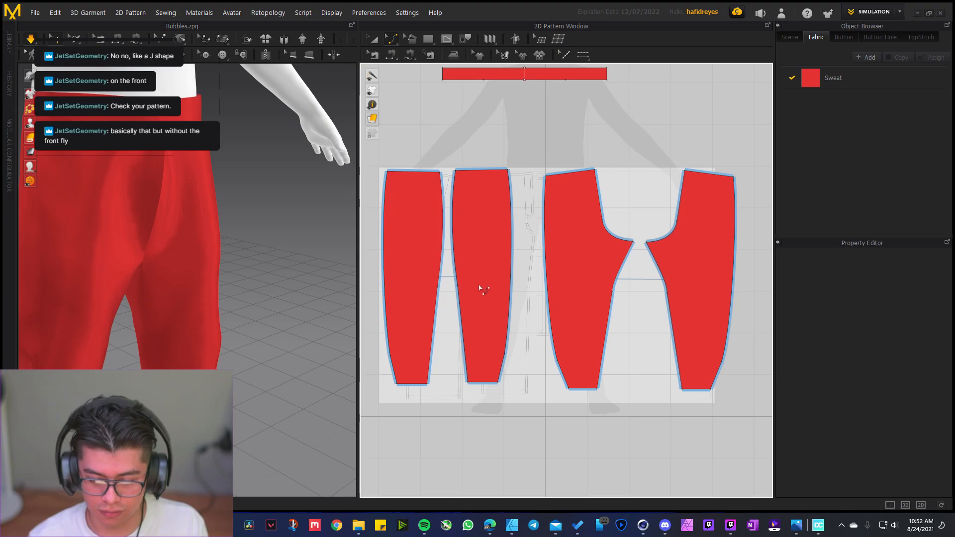
Move the background reference image to the empty area beside the back leg panels and set its opacity to 87%
{"action": "scroll", "coordinate": [558, 272], "scroll_direction": "down", "scroll_amount": 3}
{"action": "middle_click_drag", "start_coordinate": [645, 183], "coordinate": [569, 176]}
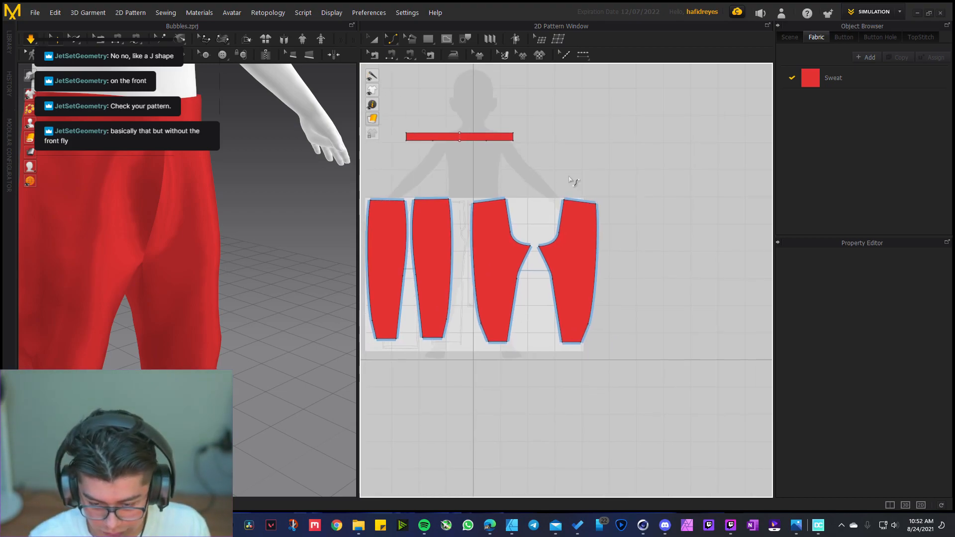
{"action": "right_click", "coordinate": [568, 176]}
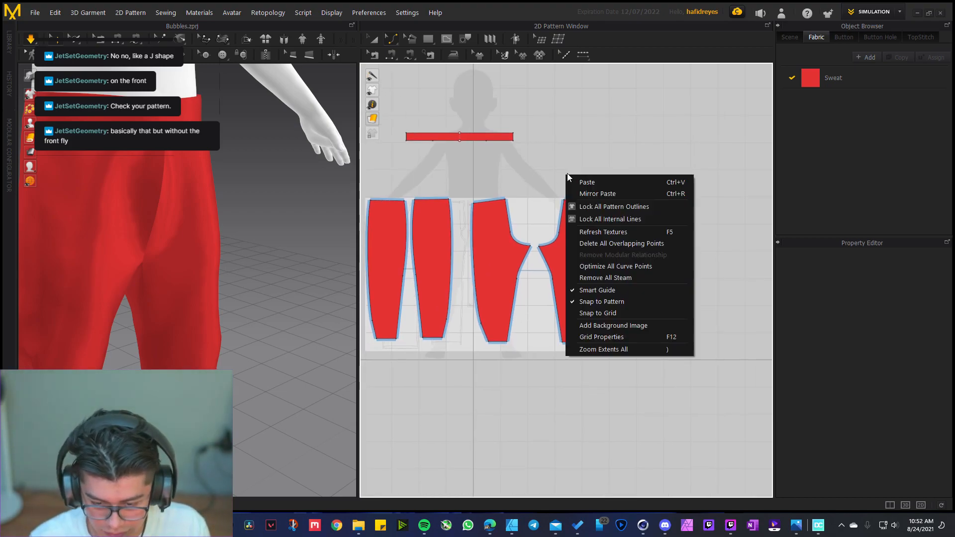
{"action": "left_click", "coordinate": [645, 325]}
{"action": "left_click_drag", "start_coordinate": [395, 306], "coordinate": [636, 311]}
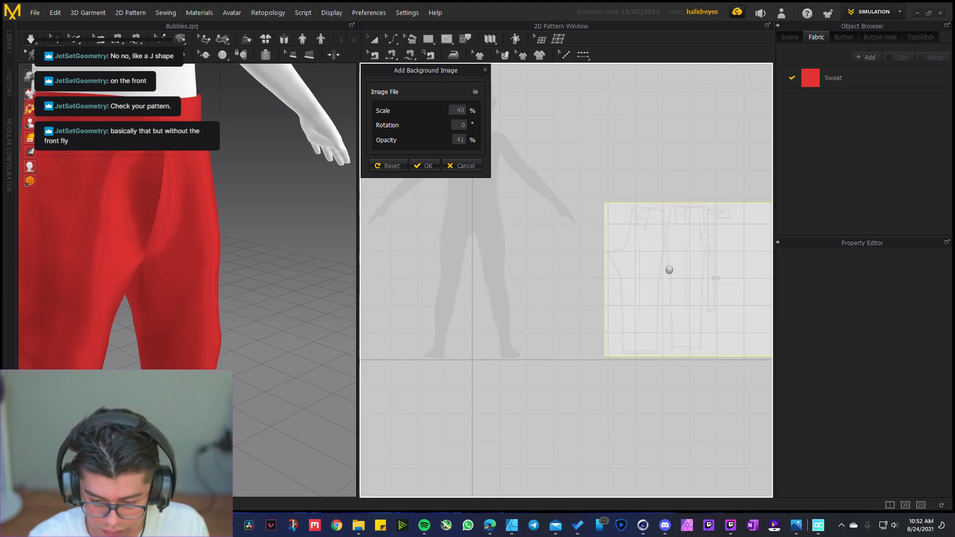
{"action": "right_click_drag", "start_coordinate": [673, 270], "coordinate": [532, 259]}
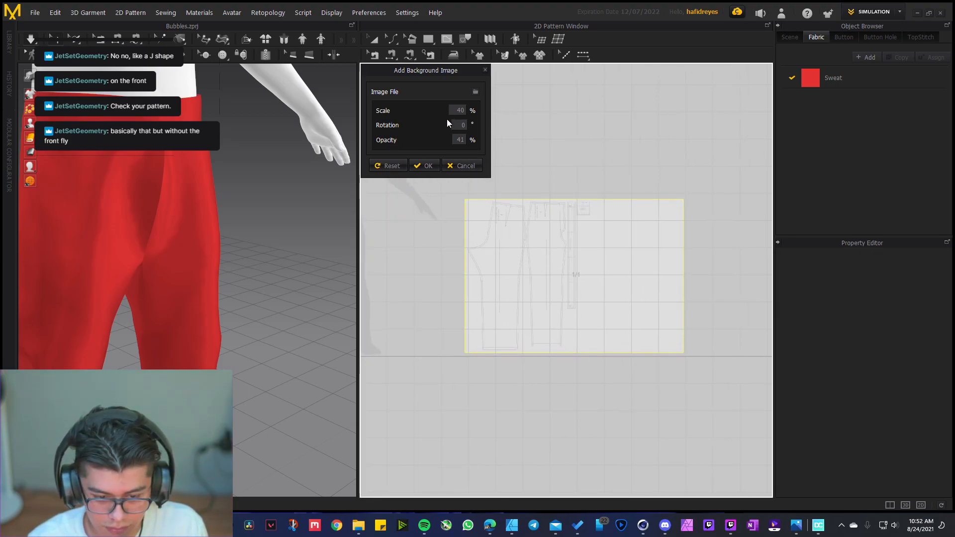
{"action": "double_click", "coordinate": [461, 139]}
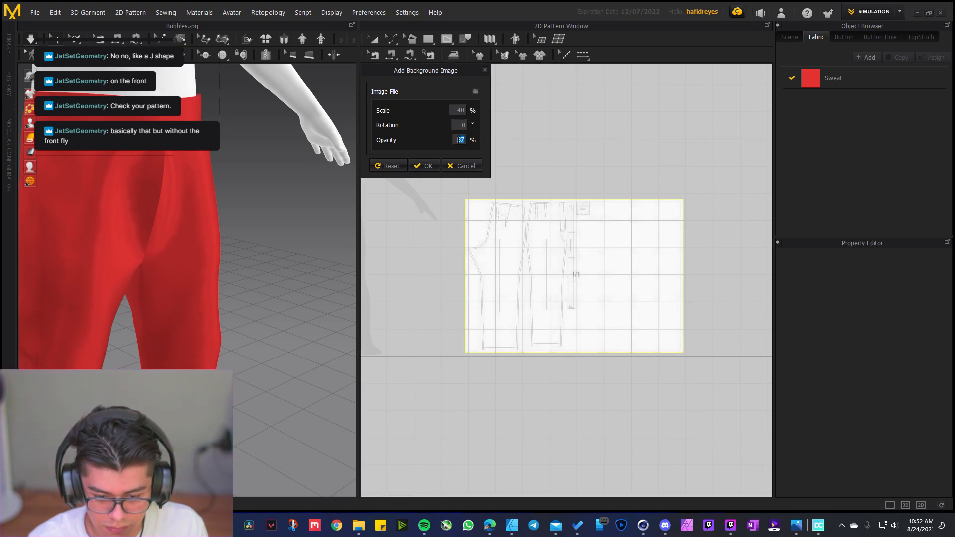
{"action": "left_click", "coordinate": [427, 166]}
Examine the front and back trouser shapes in the reference image and compare their crotch curves with the red panels
{"action": "scroll", "coordinate": [488, 234], "scroll_direction": "up", "scroll_amount": 3}
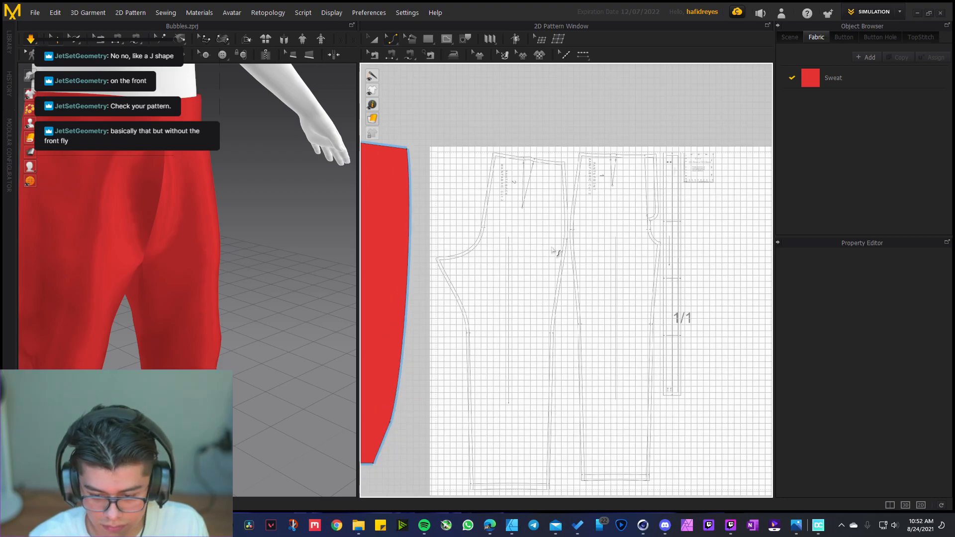
{"action": "middle_click_drag", "start_coordinate": [563, 212], "coordinate": [563, 175]}
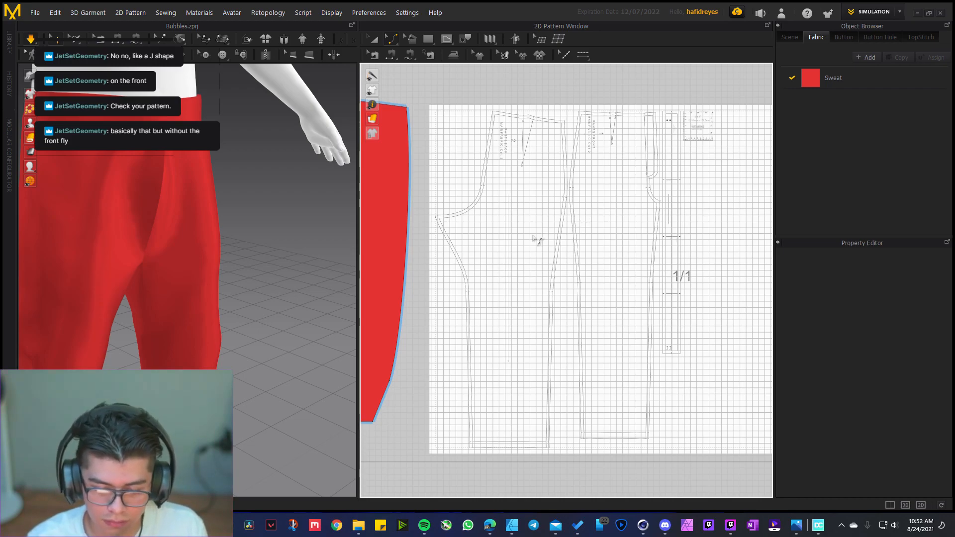
{"action": "scroll", "coordinate": [536, 240], "scroll_direction": "down", "scroll_amount": 2}
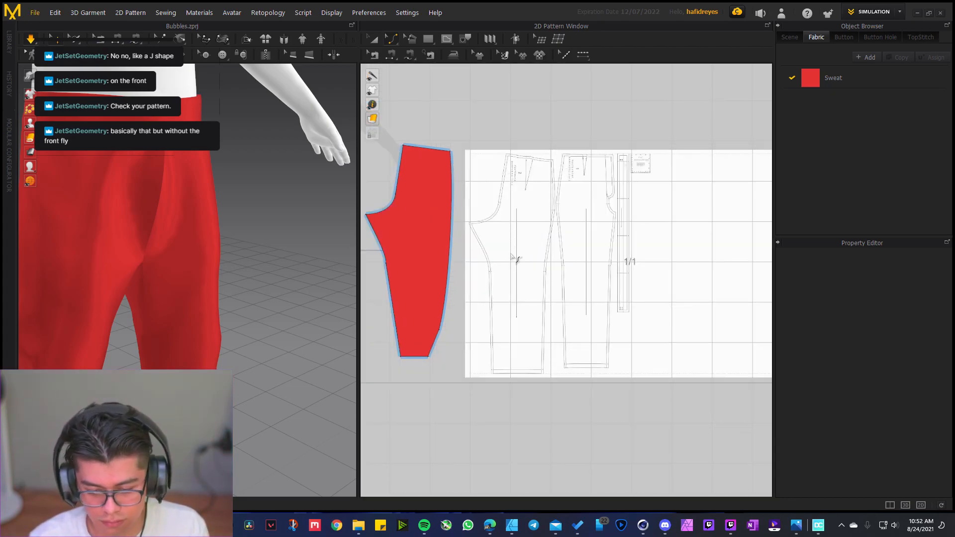
{"action": "scroll", "coordinate": [515, 249], "scroll_direction": "down", "scroll_amount": 5}
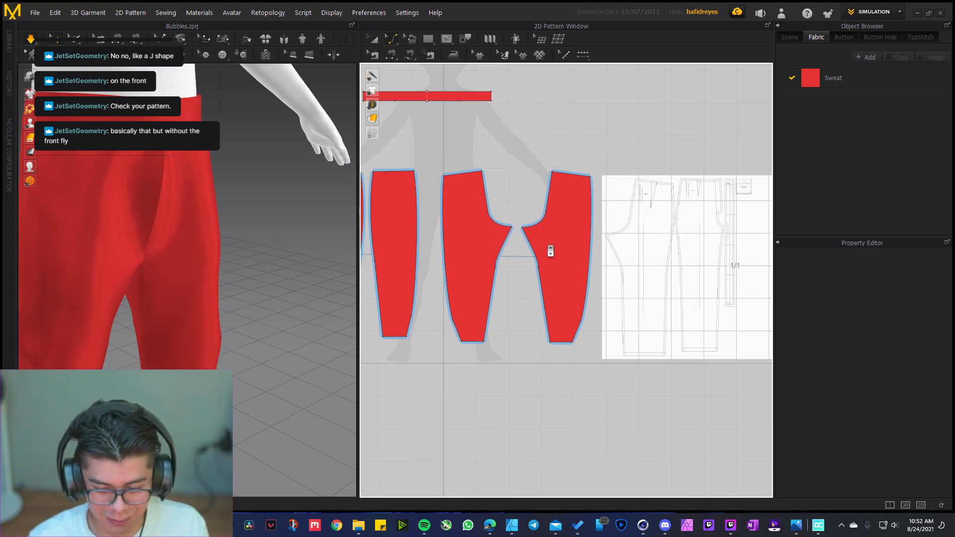
{"action": "middle_click_drag", "start_coordinate": [518, 254], "coordinate": [533, 256]}
{"action": "scroll", "coordinate": [560, 297], "scroll_direction": "up", "scroll_amount": 1}
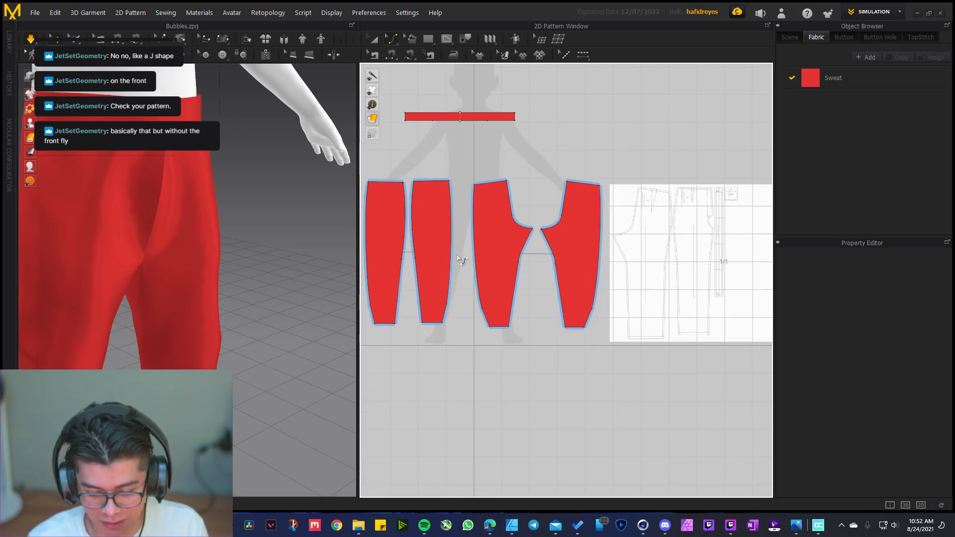
{"action": "scroll", "coordinate": [458, 257], "scroll_direction": "up", "scroll_amount": 2}
{"action": "middle_click_drag", "start_coordinate": [474, 256], "coordinate": [499, 273]}
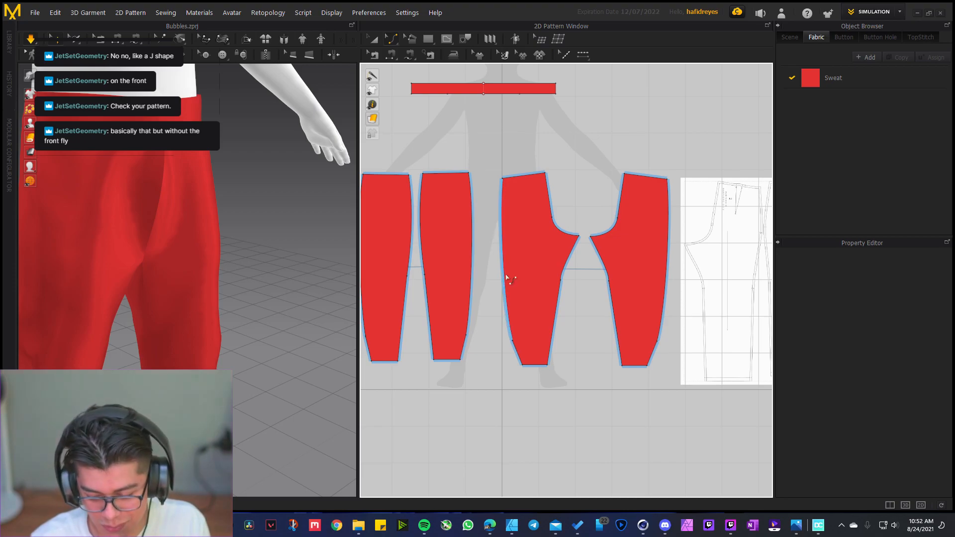
{"action": "scroll", "coordinate": [510, 268], "scroll_direction": "down", "scroll_amount": 1}
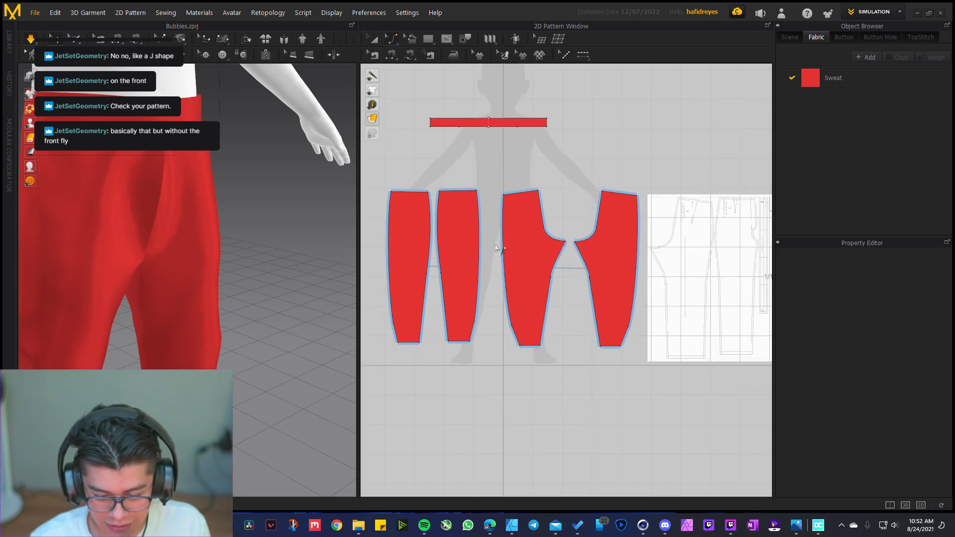
Inspect the two front leg panels' inner edges against the back panels' J-shaped crotch curve
{"action": "left_click", "coordinate": [521, 183]}
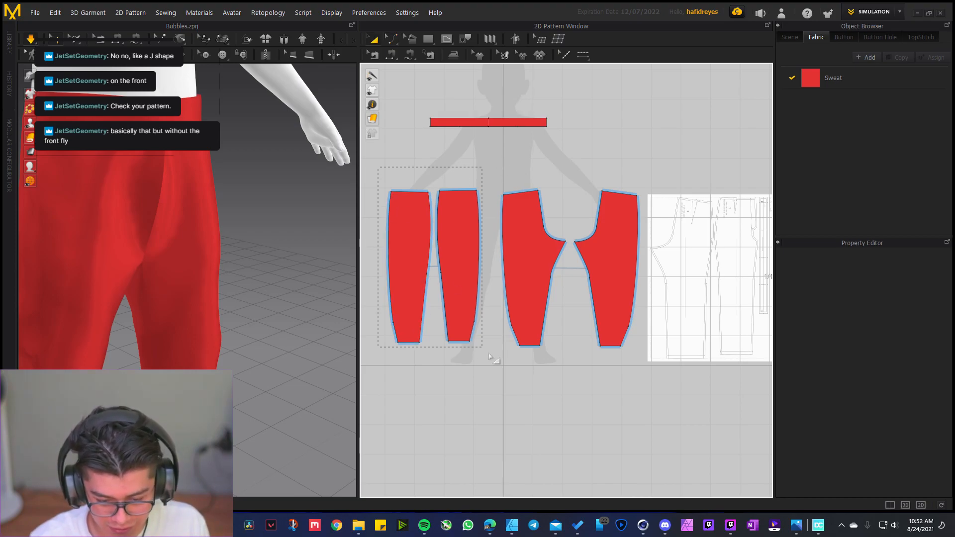
{"action": "left_click_drag", "start_coordinate": [490, 357], "coordinate": [489, 354]}
{"action": "scroll", "coordinate": [427, 230], "scroll_direction": "up", "scroll_amount": 3}
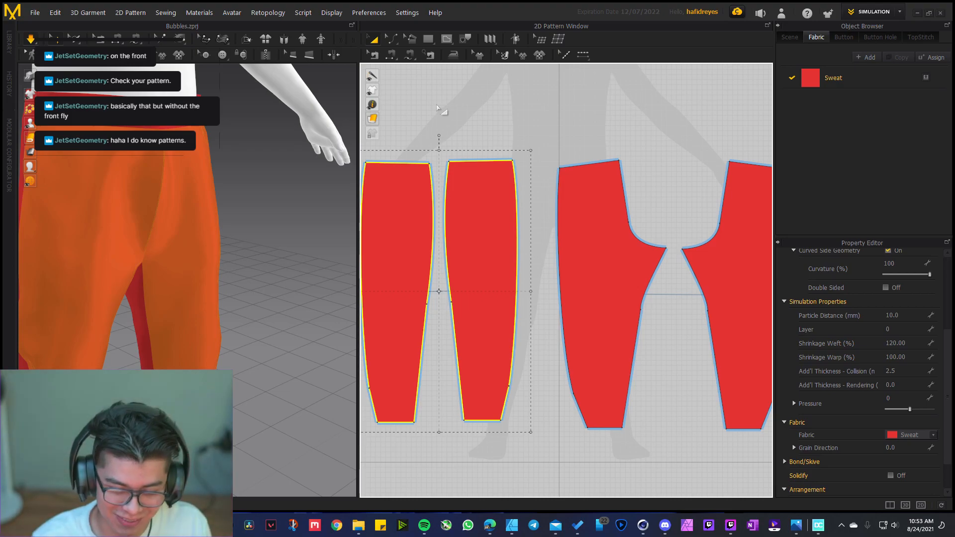
{"action": "right_click_drag", "start_coordinate": [445, 107], "coordinate": [508, 118]}
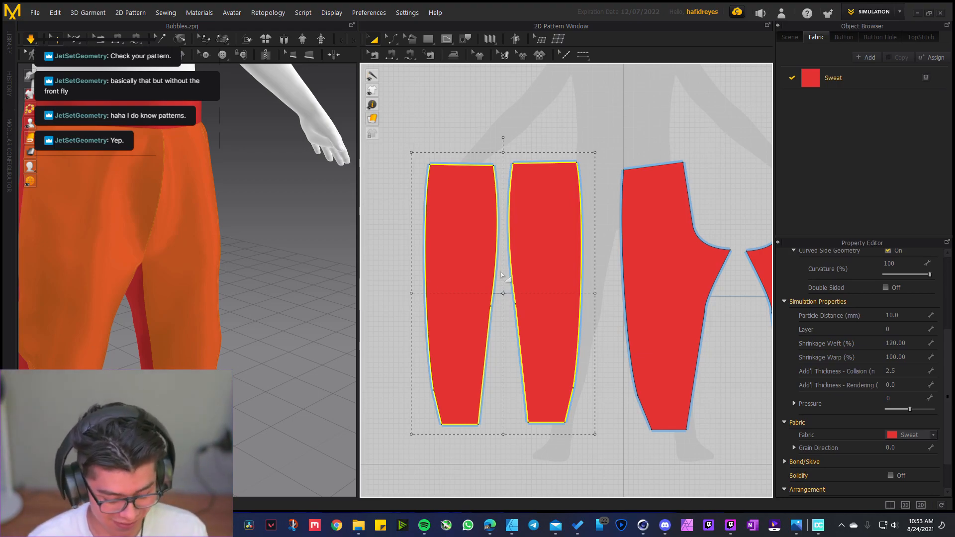
{"action": "left_click", "coordinate": [603, 113]}
{"action": "middle_click_drag", "start_coordinate": [605, 254], "coordinate": [587, 254]}
{"action": "scroll", "coordinate": [475, 219], "scroll_direction": "up", "scroll_amount": 2}
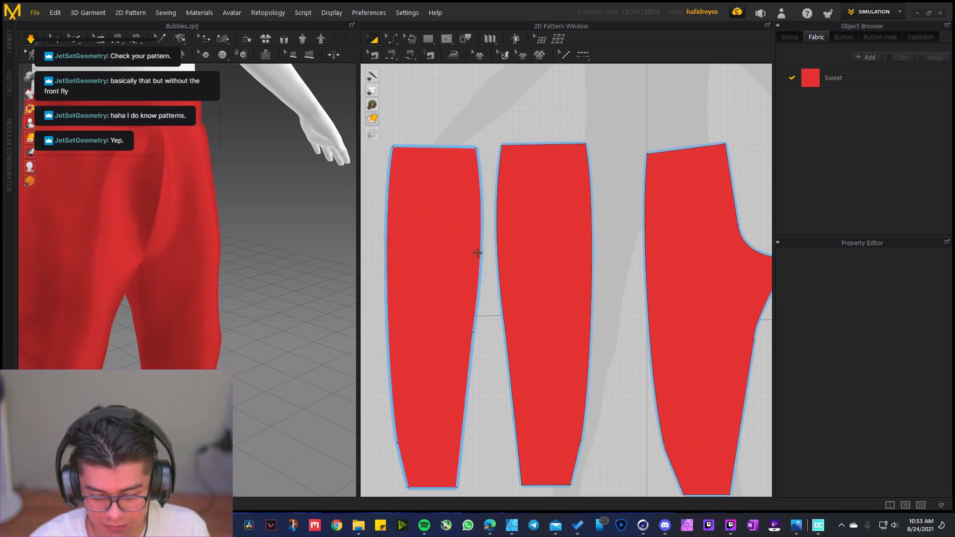
{"action": "scroll", "coordinate": [218, 266], "scroll_direction": "down", "scroll_amount": 5}
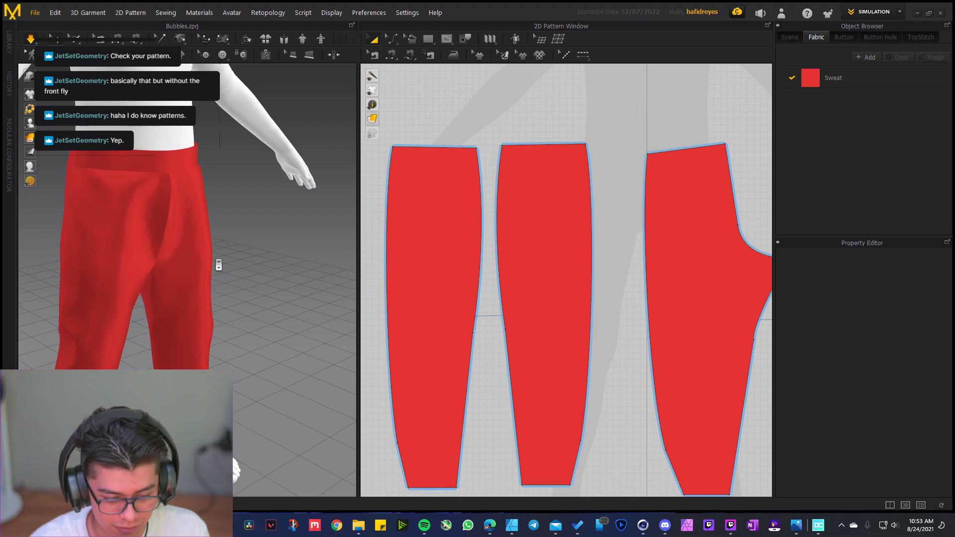
Reset the 3D arrangement of all four leg panels so they stand flat around the avatar
{"action": "scroll", "coordinate": [393, 191], "scroll_direction": "down", "scroll_amount": 5}
{"action": "left_click_drag", "start_coordinate": [384, 164], "coordinate": [601, 324]}
{"action": "right_click_drag", "start_coordinate": [125, 318], "coordinate": [262, 258]}
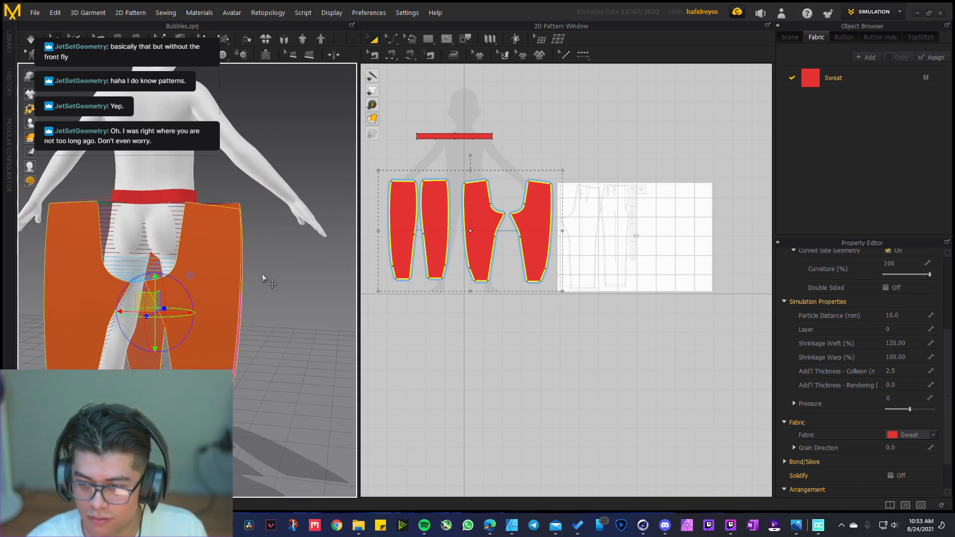
{"action": "right_click_drag", "start_coordinate": [262, 275], "coordinate": [295, 309]}
{"action": "left_click", "coordinate": [295, 312]}
{"action": "mouse_move", "coordinate": [182, 297]}
{"action": "right_mouse_down"}
{"action": "mouse_move", "coordinate": [163, 316]}
{"action": "mouse_move", "coordinate": [185, 352]}
{"action": "mouse_move", "coordinate": [172, 295]}
{"action": "right_mouse_up"}
Delete the two narrow front leg panels from the pattern
{"action": "scroll", "coordinate": [438, 211], "scroll_direction": "up", "scroll_amount": 5}
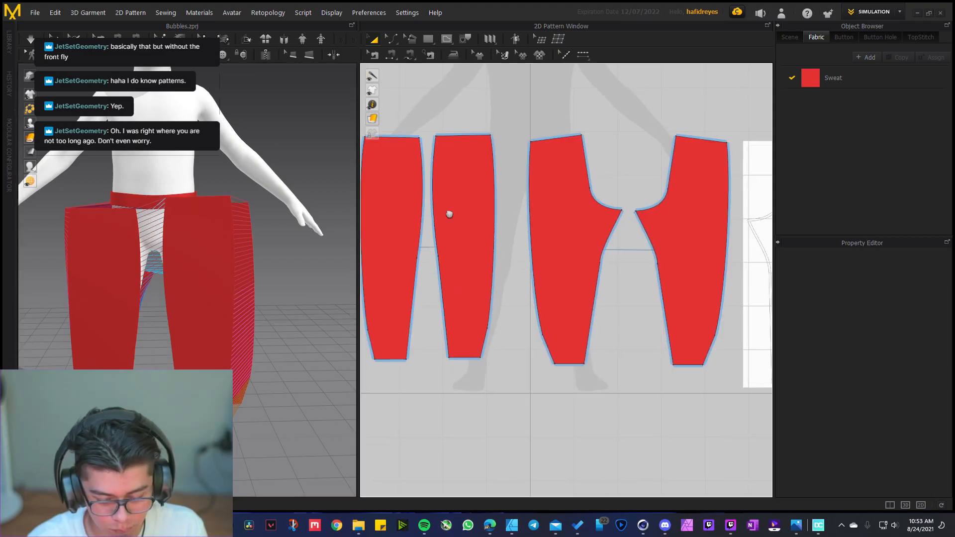
{"action": "scroll", "coordinate": [439, 189], "scroll_direction": "up", "scroll_amount": 2}
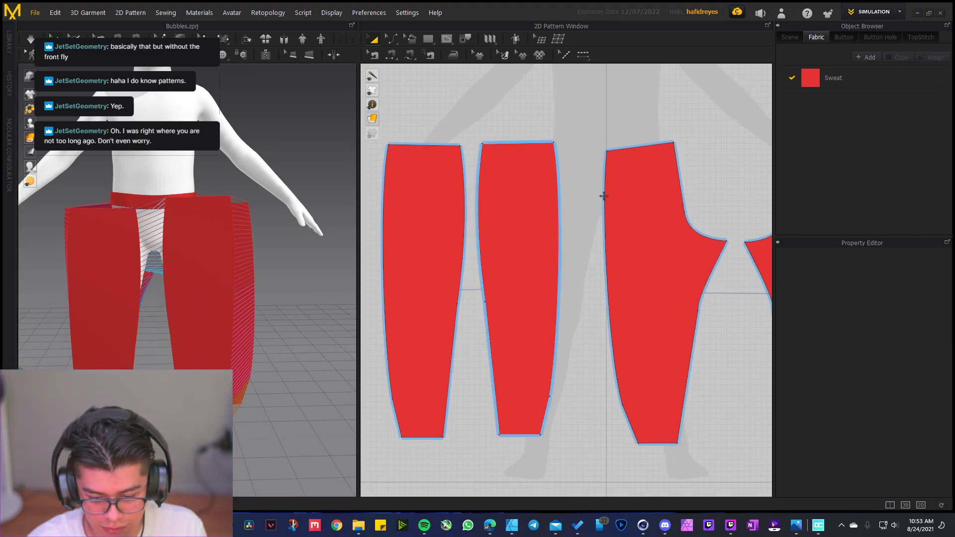
{"action": "scroll", "coordinate": [684, 241], "scroll_direction": "down", "scroll_amount": 2}
{"action": "scroll", "coordinate": [469, 188], "scroll_direction": "down", "scroll_amount": 2}
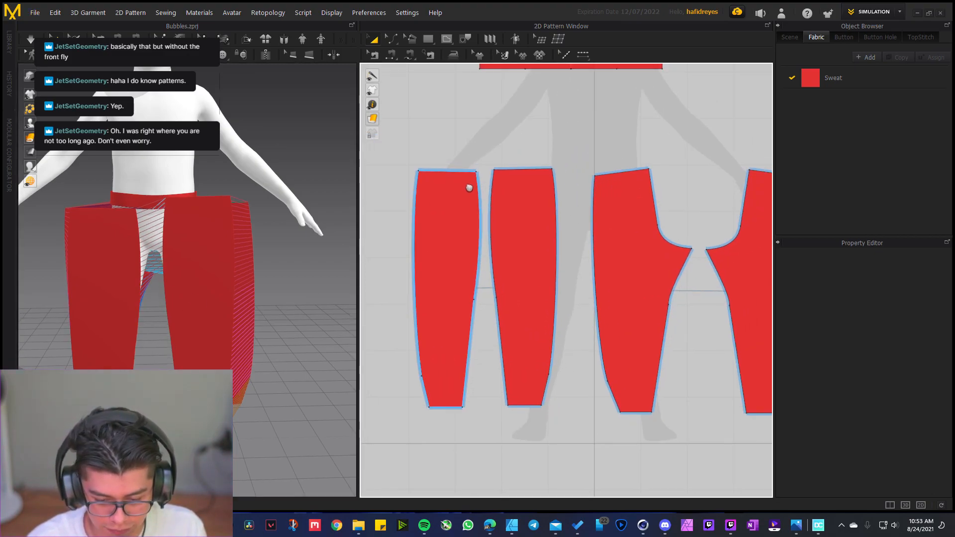
{"action": "scroll", "coordinate": [422, 169], "scroll_direction": "down", "scroll_amount": 1}
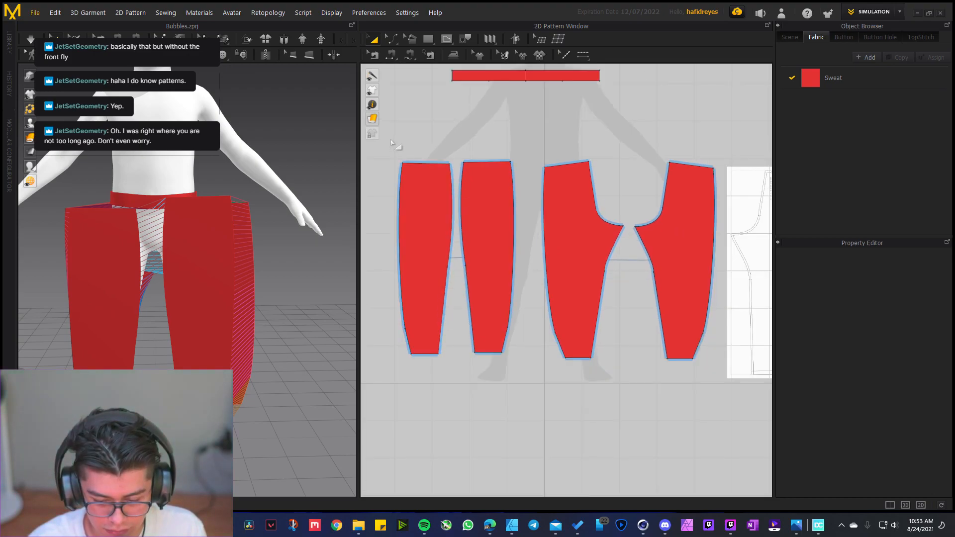
{"action": "left_click_drag", "start_coordinate": [390, 139], "coordinate": [523, 380]}
{"action": "left_click", "coordinate": [535, 127]}
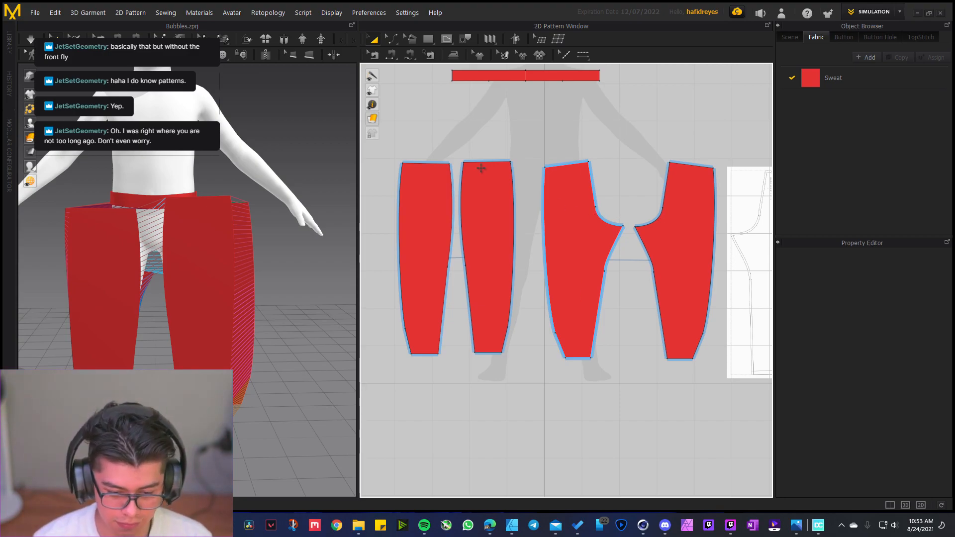
{"action": "left_click_drag", "start_coordinate": [535, 353], "coordinate": [535, 353]}
{"action": "key", "text": "Delete"}
Copy both back leg panels and paste the duplicates in the space left by the deleted front panels
{"action": "left_click_drag", "start_coordinate": [528, 125], "coordinate": [731, 413]}
{"action": "key", "text": "ctrl+c"}
{"action": "key", "text": "ctrl+v"}
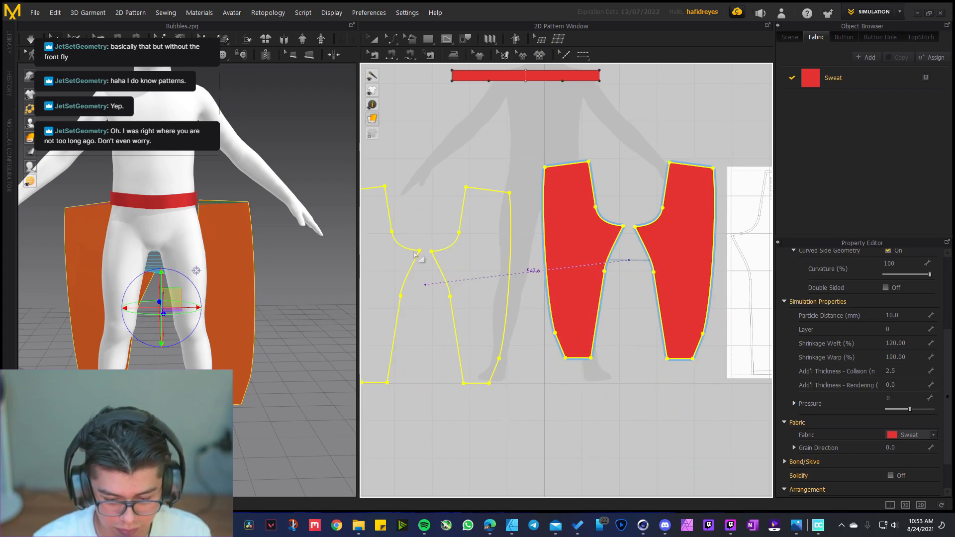
{"action": "left_click", "coordinate": [440, 266]}
Position the pasted pair of leg panels in front of the avatar's legs in the 3D view
{"action": "scroll", "coordinate": [135, 299], "scroll_direction": "down", "scroll_amount": 3}
{"action": "middle_click_drag", "start_coordinate": [133, 298], "coordinate": [278, 302]}
{"action": "left_click", "coordinate": [224, 302]}
{"action": "right_click_drag", "start_coordinate": [199, 349], "coordinate": [218, 332]}
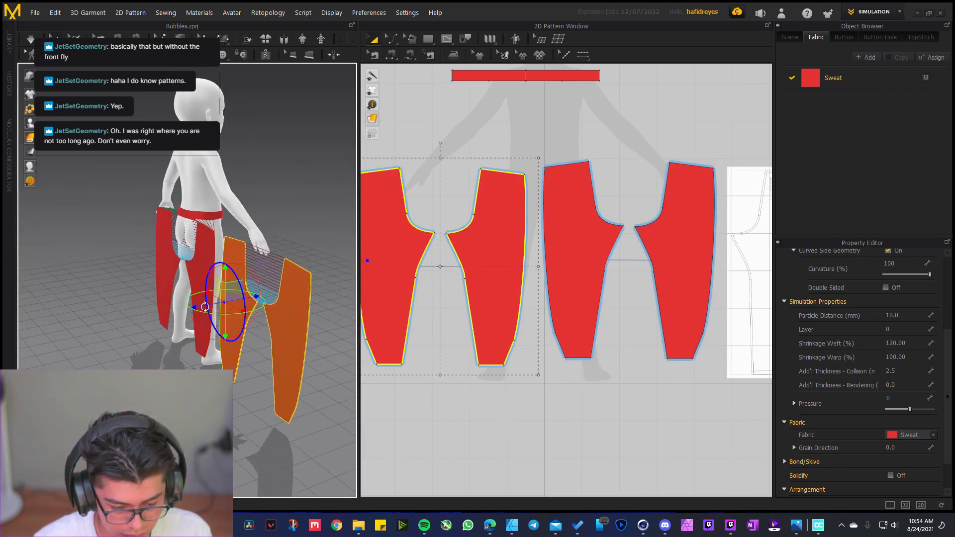
{"action": "right_click_drag", "start_coordinate": [233, 297], "coordinate": [240, 355]}
{"action": "right_click_drag", "start_coordinate": [306, 318], "coordinate": [220, 330]}
{"action": "left_click_drag", "start_coordinate": [243, 306], "coordinate": [344, 301]}
{"action": "middle_click_drag", "start_coordinate": [344, 300], "coordinate": [225, 315]}
{"action": "left_click_drag", "start_coordinate": [225, 315], "coordinate": [140, 345]}
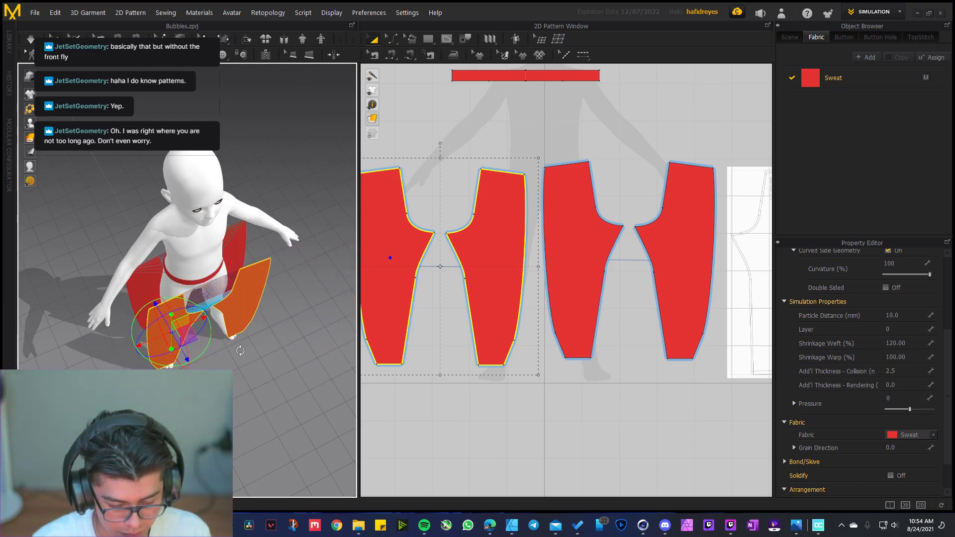
{"action": "right_click_drag", "start_coordinate": [252, 363], "coordinate": [204, 287]}
{"action": "scroll", "coordinate": [215, 282], "scroll_direction": "up", "scroll_amount": 2}
{"action": "middle_click_drag", "start_coordinate": [214, 273], "coordinate": [221, 293]}
{"action": "scroll", "coordinate": [222, 296], "scroll_direction": "up", "scroll_amount": 4}
{"action": "right_click_drag", "start_coordinate": [222, 296], "coordinate": [244, 309]}
{"action": "scroll", "coordinate": [465, 146], "scroll_direction": "up", "scroll_amount": 5}
{"action": "left_click", "coordinate": [417, 172]}
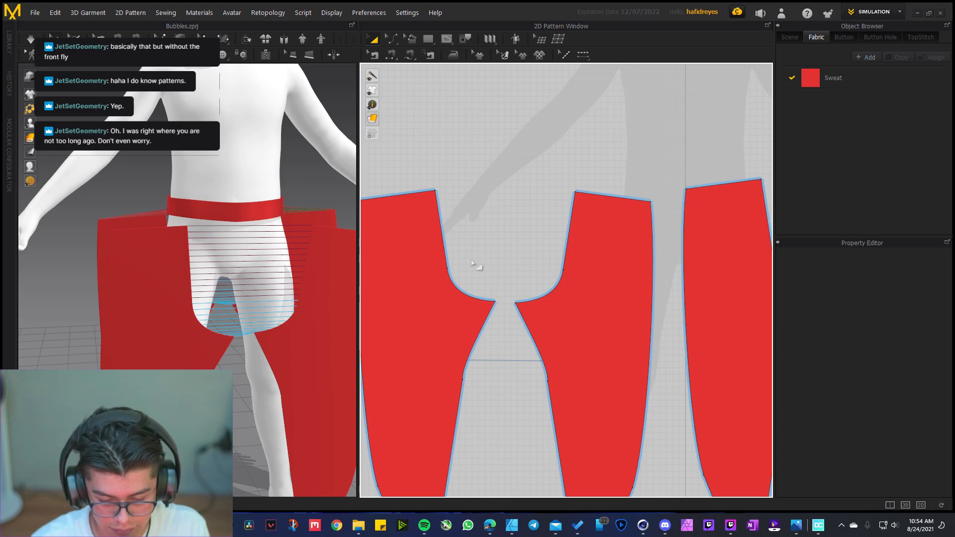
Shorten the crotch extension of the new front leg panels by moving the crotch point about 26.5 mm into the panel
{"action": "left_click", "coordinate": [496, 301]}
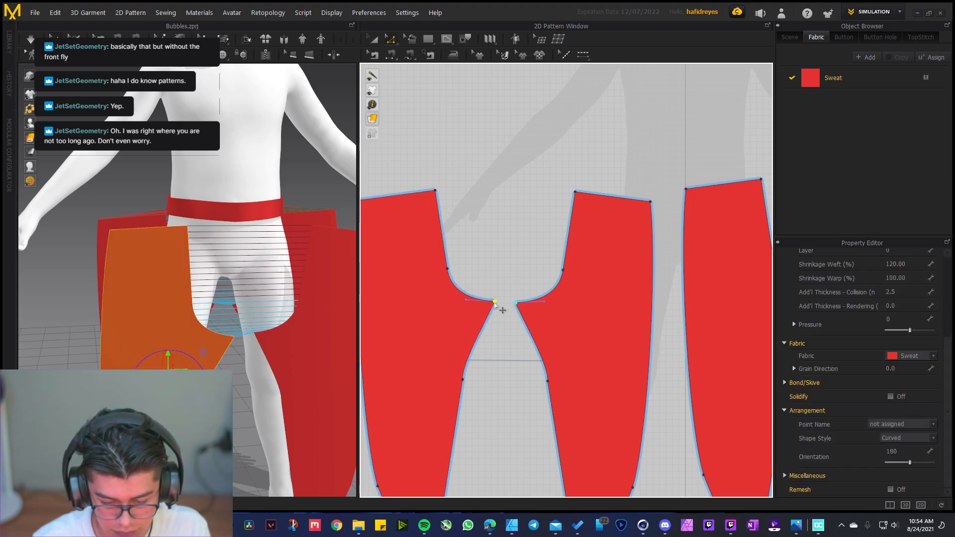
{"action": "scroll", "coordinate": [502, 308], "scroll_direction": "up", "scroll_amount": 3}
{"action": "left_click", "coordinate": [503, 309]}
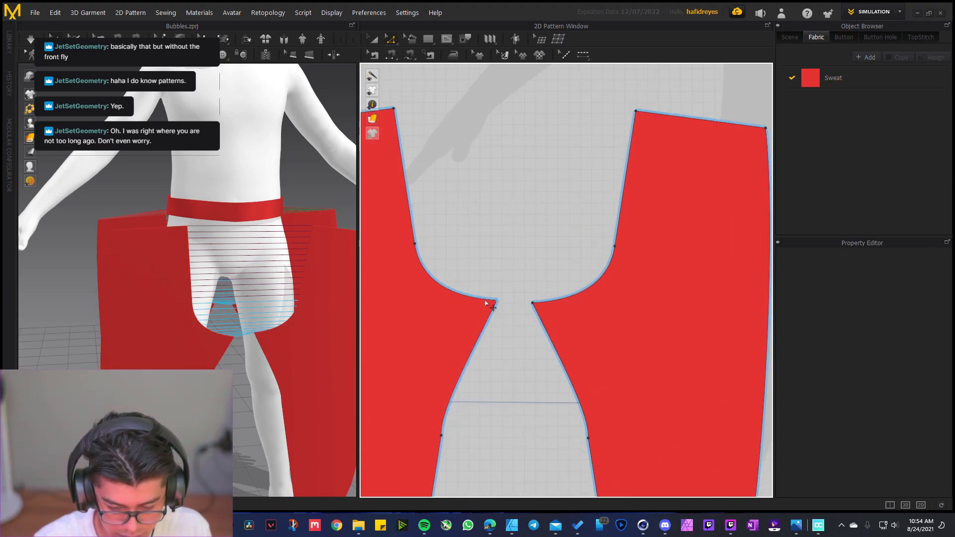
{"action": "left_click_drag", "start_coordinate": [497, 301], "coordinate": [466, 298]}
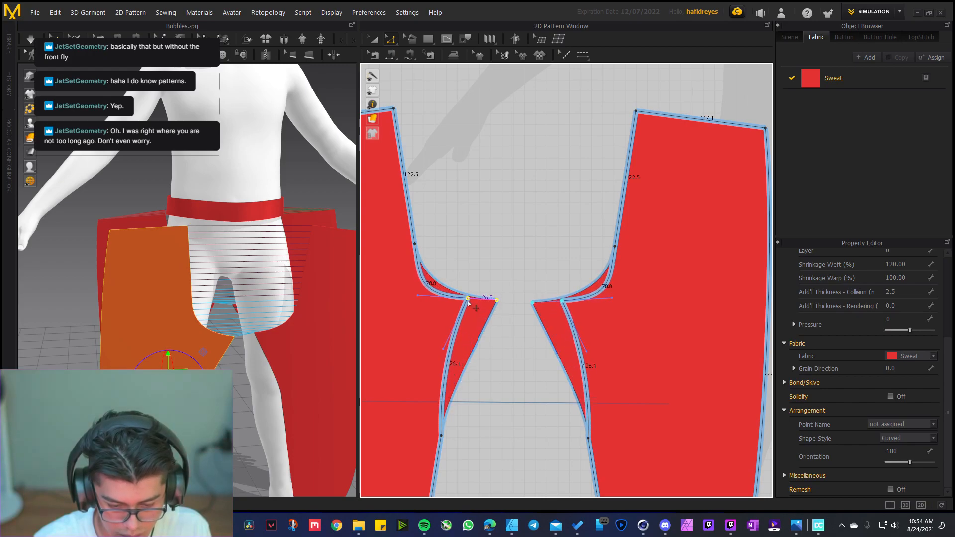
{"action": "middle_click_drag", "start_coordinate": [457, 425], "coordinate": [506, 289]}
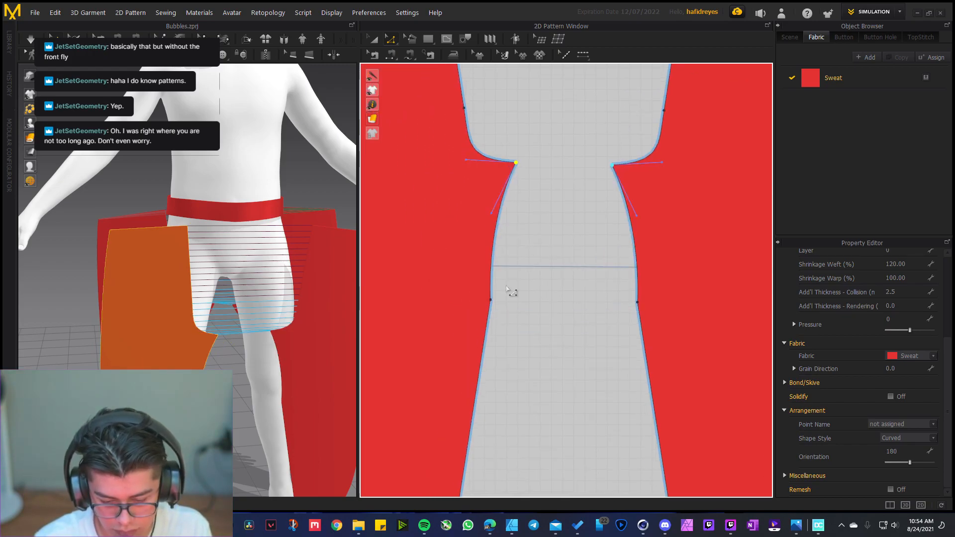
{"action": "left_click", "coordinate": [526, 293]}
{"action": "scroll", "coordinate": [525, 292], "scroll_direction": "down", "scroll_amount": 5}
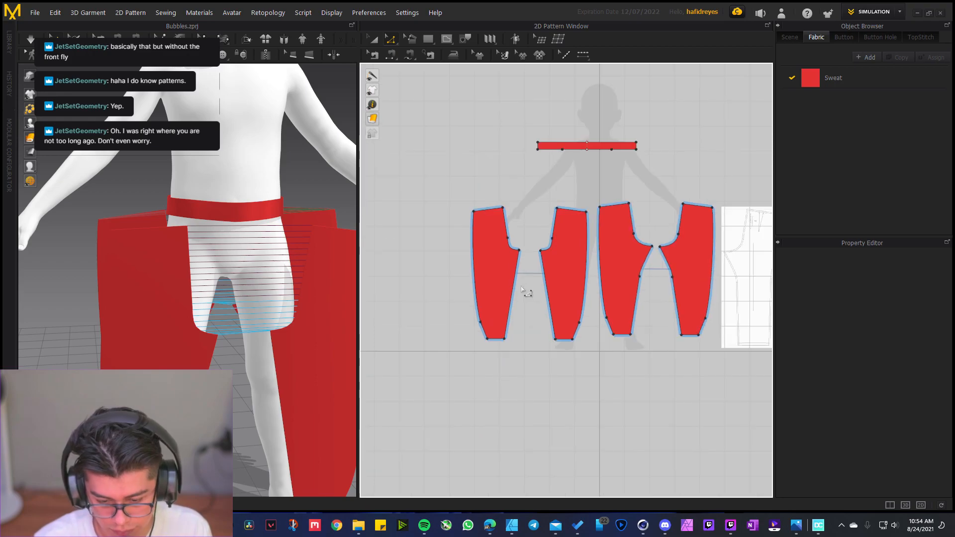
{"action": "scroll", "coordinate": [524, 292], "scroll_direction": "up", "scroll_amount": 2}
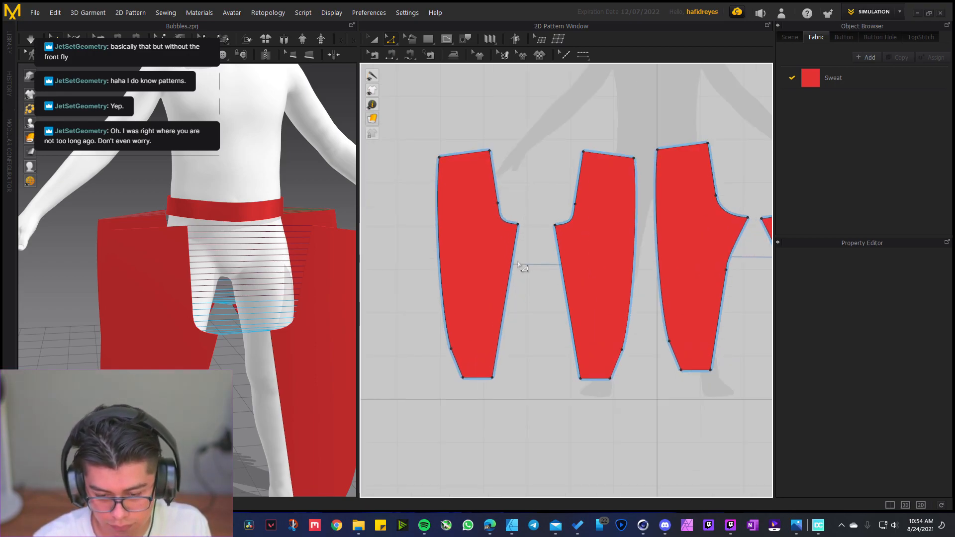
{"action": "scroll", "coordinate": [521, 267], "scroll_direction": "up", "scroll_amount": 4}
{"action": "left_click", "coordinate": [497, 210]}
{"action": "key", "text": "Delete"}
{"action": "key", "text": "ctrl+z"}
Convert the corner points above the crotch curve on both the front and back leg panels into curve points
{"action": "scroll", "coordinate": [513, 224], "scroll_direction": "up", "scroll_amount": 2}
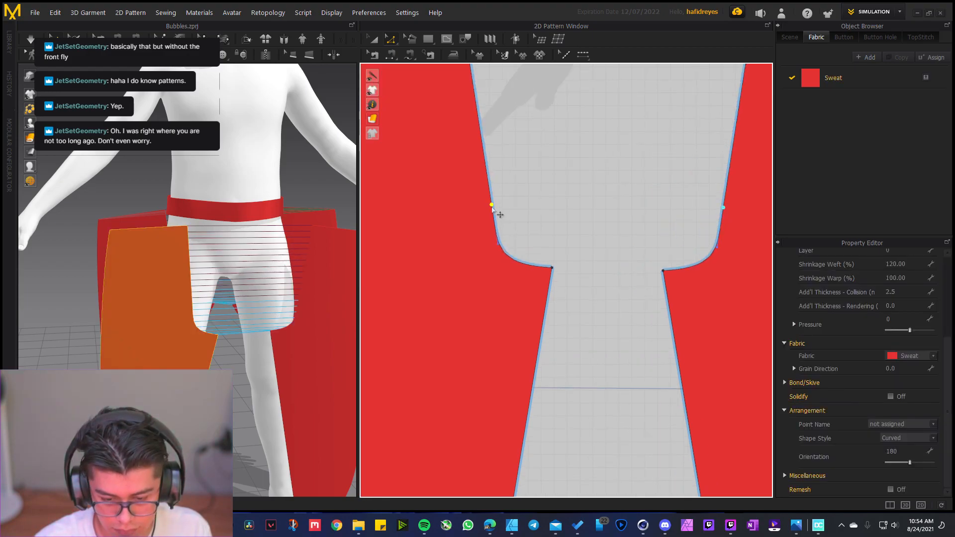
{"action": "scroll", "coordinate": [493, 208], "scroll_direction": "down", "scroll_amount": 3}
{"action": "right_click", "coordinate": [492, 205]}
{"action": "left_click", "coordinate": [558, 247]}
{"action": "left_click", "coordinate": [558, 245]}
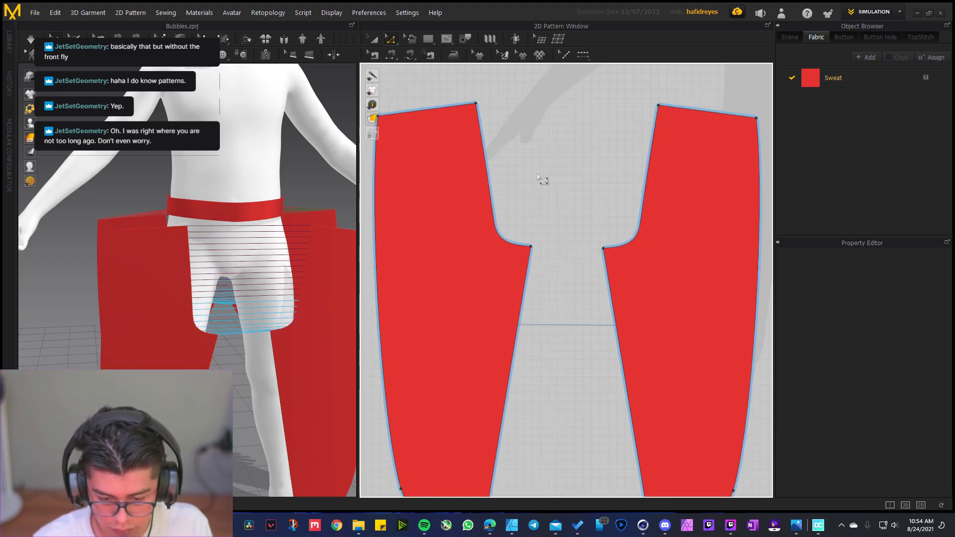
{"action": "scroll", "coordinate": [537, 239], "scroll_direction": "down", "scroll_amount": 5}
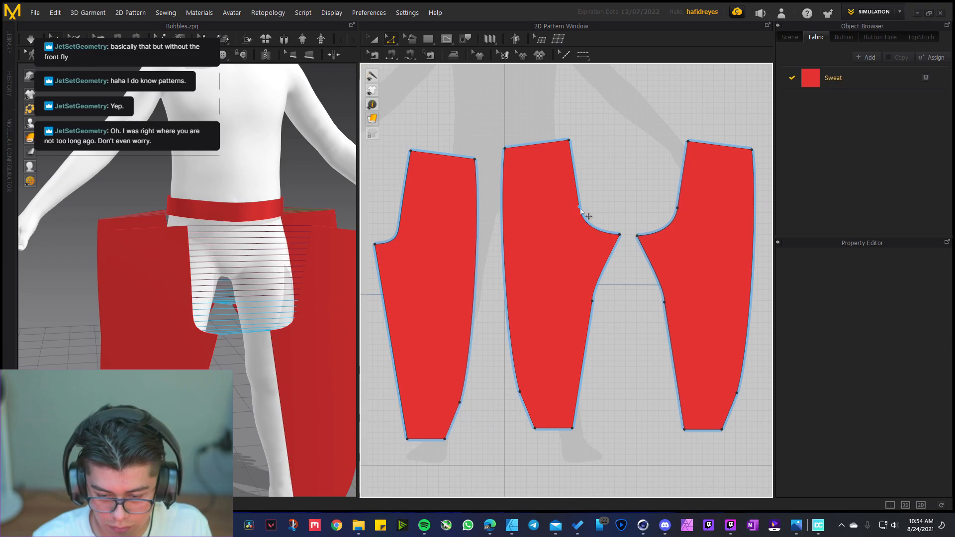
{"action": "right_click", "coordinate": [580, 207]}
{"action": "left_click", "coordinate": [597, 249]}
Convert the outer-edge points just above the hem on the front and back leg panels into curve points
{"action": "scroll", "coordinate": [549, 257], "scroll_direction": "down", "scroll_amount": 2}
{"action": "middle_click_drag", "start_coordinate": [524, 258], "coordinate": [543, 223]}
{"action": "scroll", "coordinate": [386, 311], "scroll_direction": "up", "scroll_amount": 4}
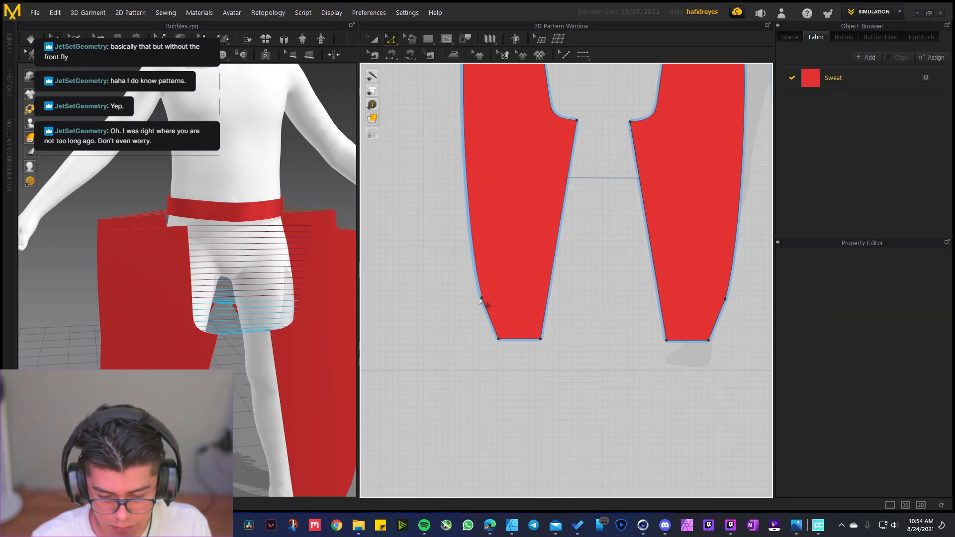
{"action": "right_click", "coordinate": [480, 297]}
{"action": "left_click", "coordinate": [526, 339]}
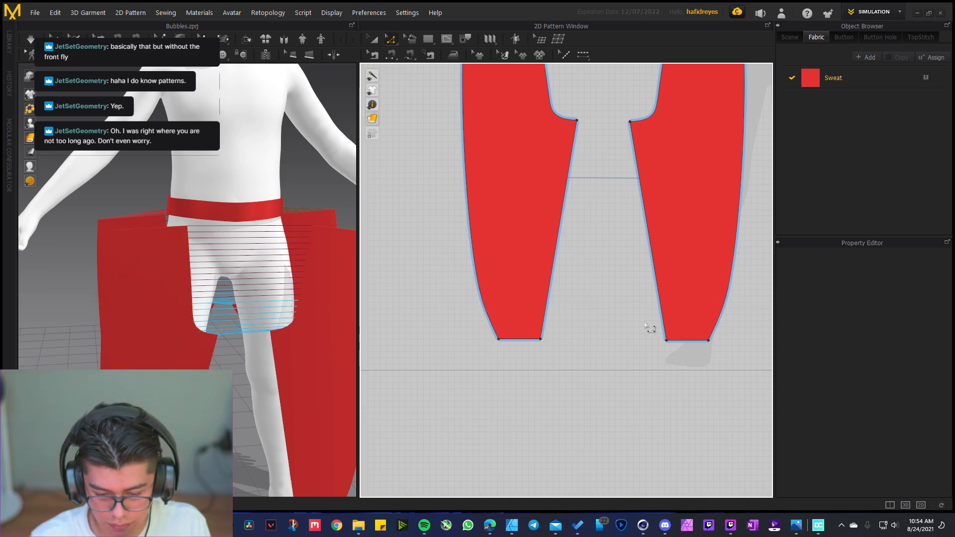
{"action": "scroll", "coordinate": [512, 337], "scroll_direction": "down", "scroll_amount": 2}
{"action": "right_click", "coordinate": [511, 321]}
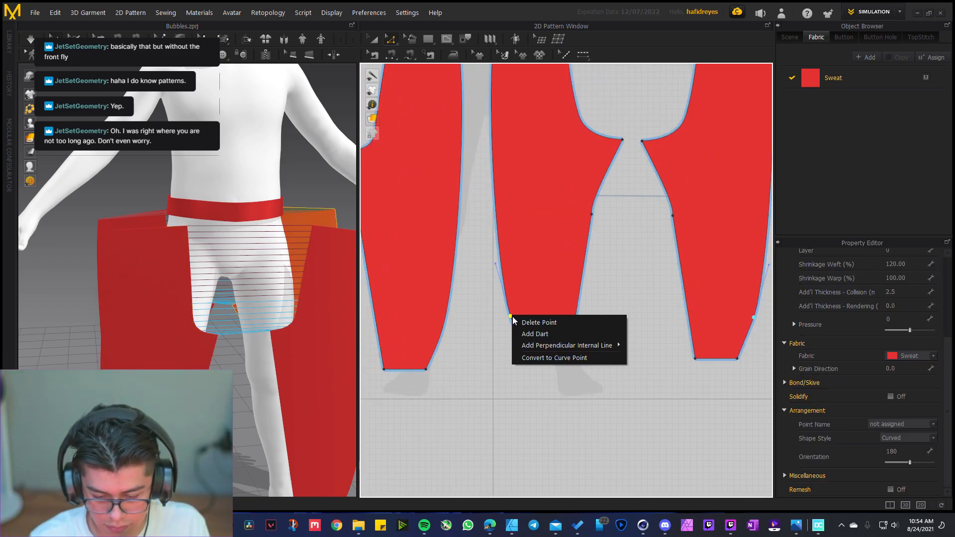
{"action": "left_click", "coordinate": [557, 360]}
Convert the inner-leg point below the crotch on the back leg panels into a curve point
{"action": "scroll", "coordinate": [544, 344], "scroll_direction": "down", "scroll_amount": 4}
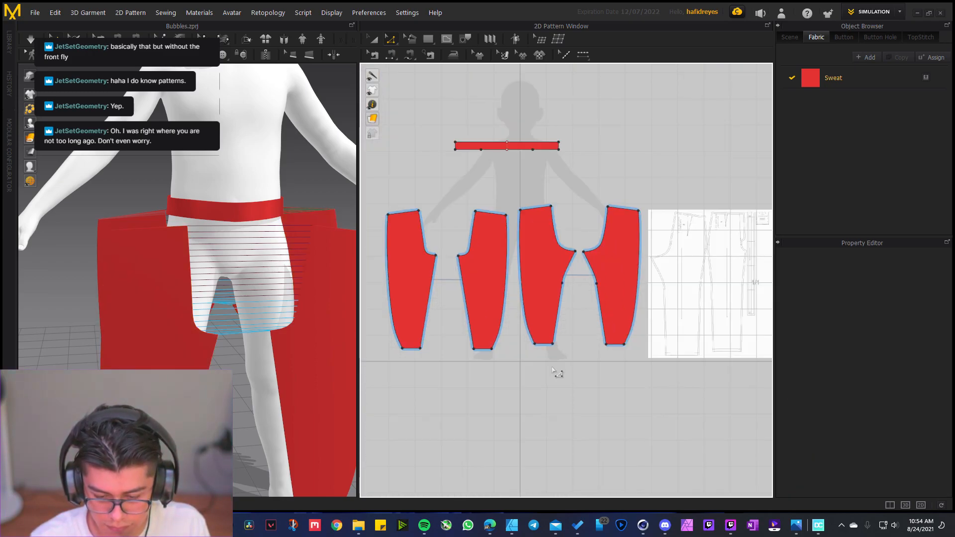
{"action": "scroll", "coordinate": [549, 315], "scroll_direction": "up", "scroll_amount": 4}
{"action": "right_click", "coordinate": [578, 245]}
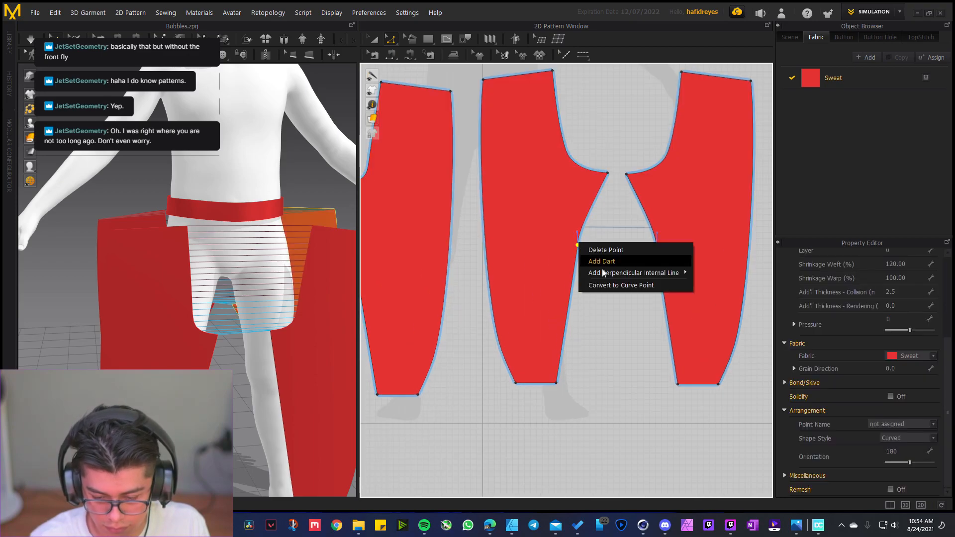
{"action": "left_click", "coordinate": [612, 287]}
{"action": "left_click", "coordinate": [612, 287]}
{"action": "scroll", "coordinate": [627, 300], "scroll_direction": "down", "scroll_amount": 4}
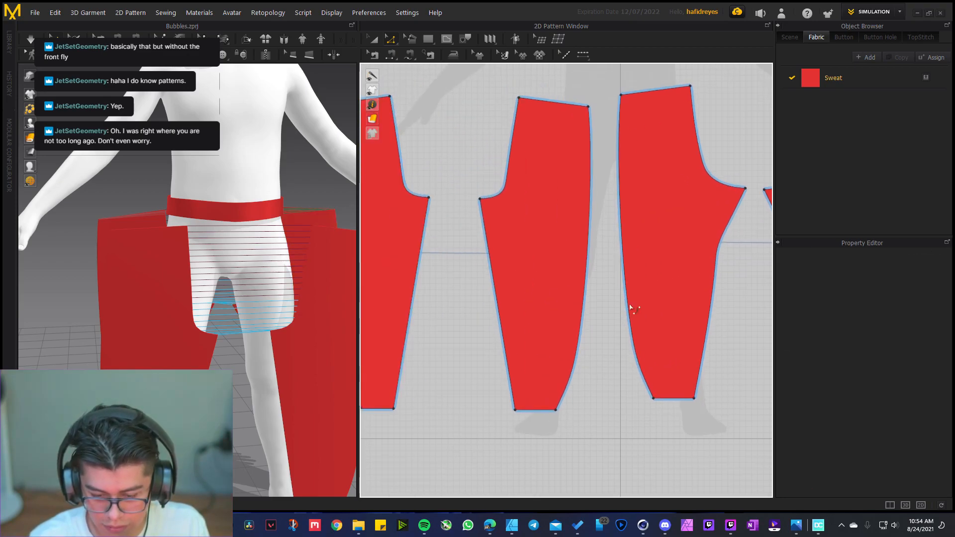
{"action": "scroll", "coordinate": [582, 312], "scroll_direction": "down", "scroll_amount": 3}
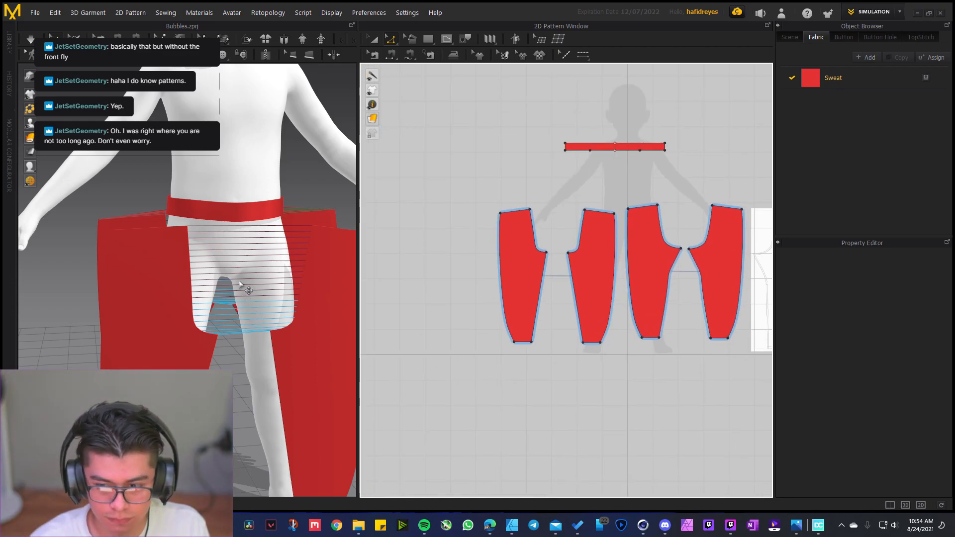
Sew the top edges of both front leg panels to the matching waistband segments and simulate the garment
{"action": "scroll", "coordinate": [239, 282], "scroll_direction": "down", "scroll_amount": 2}
{"action": "right_click_drag", "start_coordinate": [169, 285], "coordinate": [279, 298]}
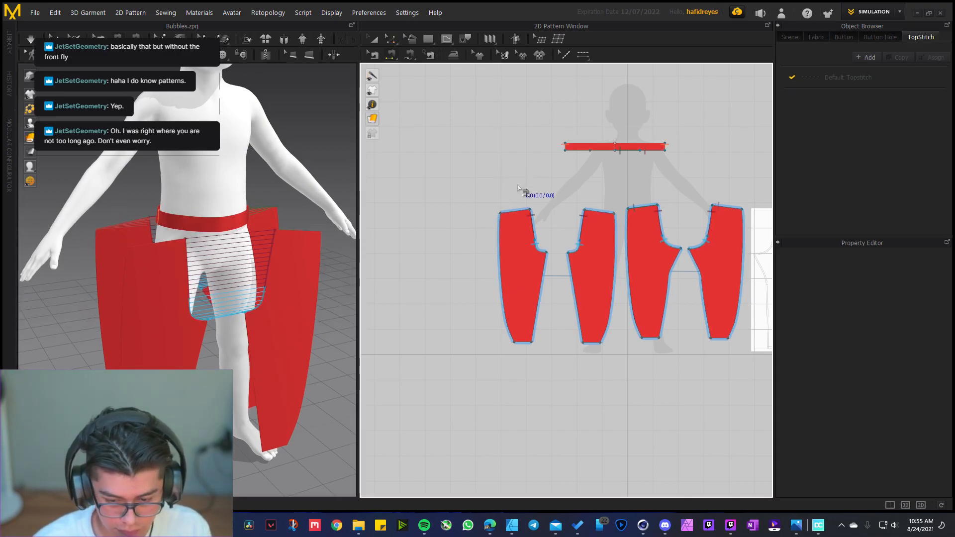
{"action": "left_click", "coordinate": [517, 211]}
{"action": "left_click", "coordinate": [575, 149]}
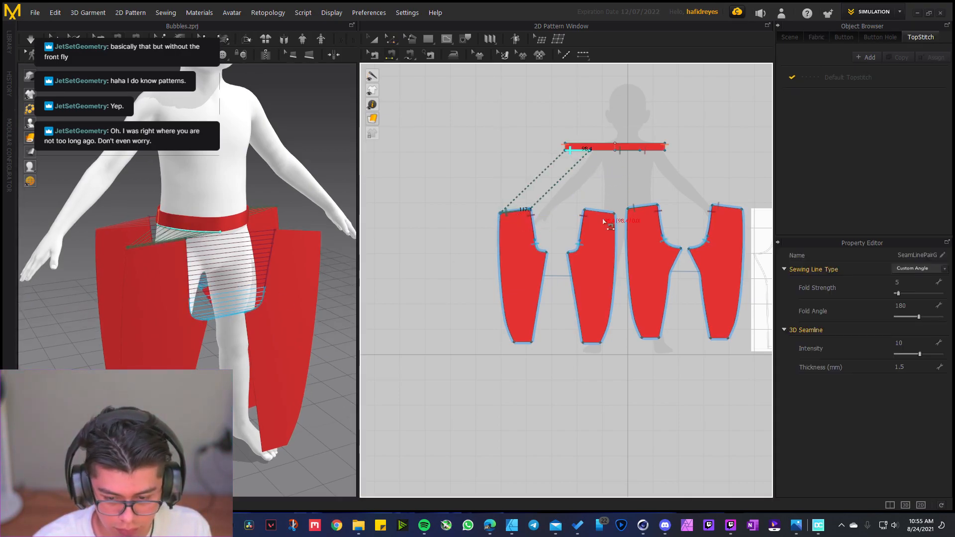
{"action": "left_click", "coordinate": [590, 211]}
{"action": "left_click", "coordinate": [594, 156]}
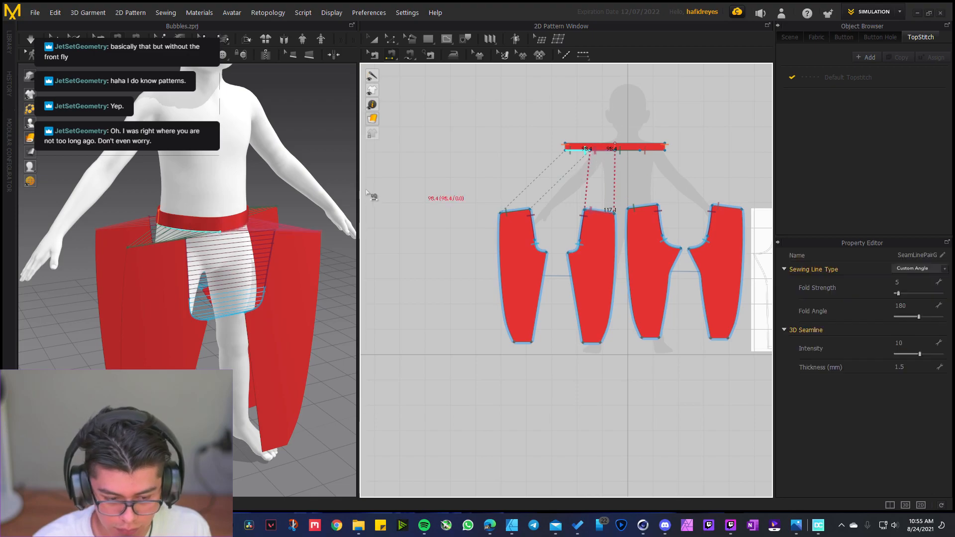
{"action": "mouse_move", "coordinate": [248, 242]}
{"action": "right_mouse_down"}
{"action": "mouse_move", "coordinate": [254, 274]}
{"action": "mouse_move", "coordinate": [253, 231]}
{"action": "right_mouse_up"}
{"action": "key", "text": "space"}
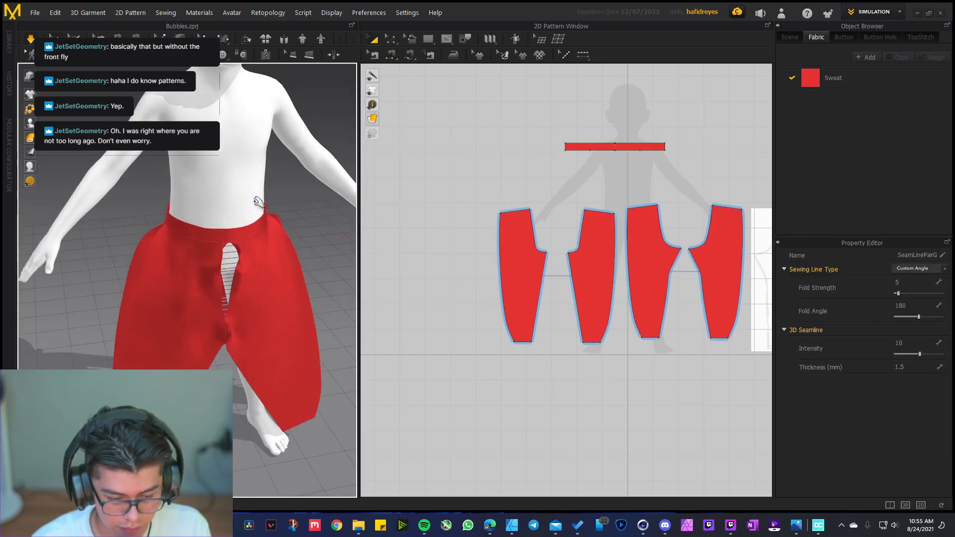
Sew the outermost front panel's outer side edge, from waist to hem, to the outermost back panel's side edge with Free Sewing
{"action": "right_click_drag", "start_coordinate": [151, 320], "coordinate": [272, 305]}
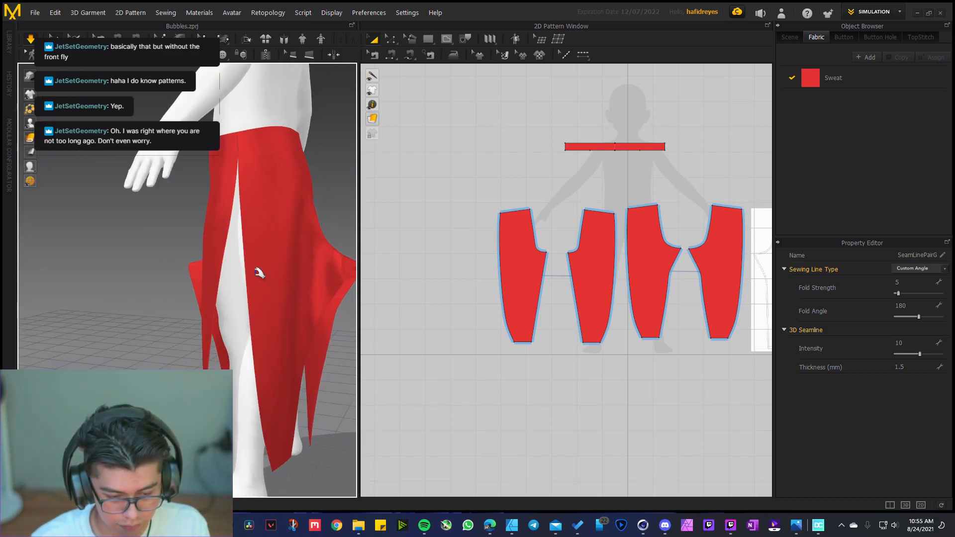
{"action": "key", "text": "m"}
{"action": "left_click", "coordinate": [499, 213]}
{"action": "left_click", "coordinate": [514, 342]}
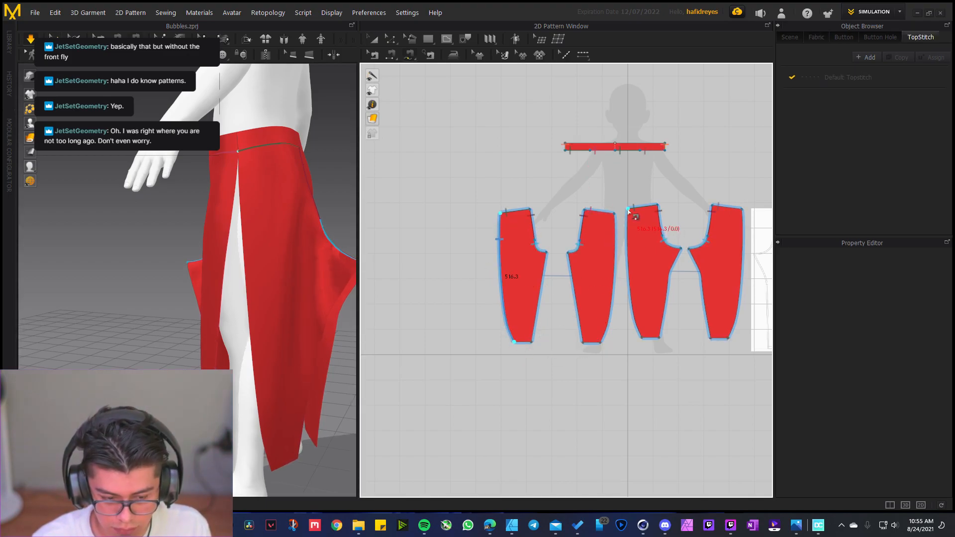
{"action": "right_click_drag", "start_coordinate": [263, 296], "coordinate": [215, 287]}
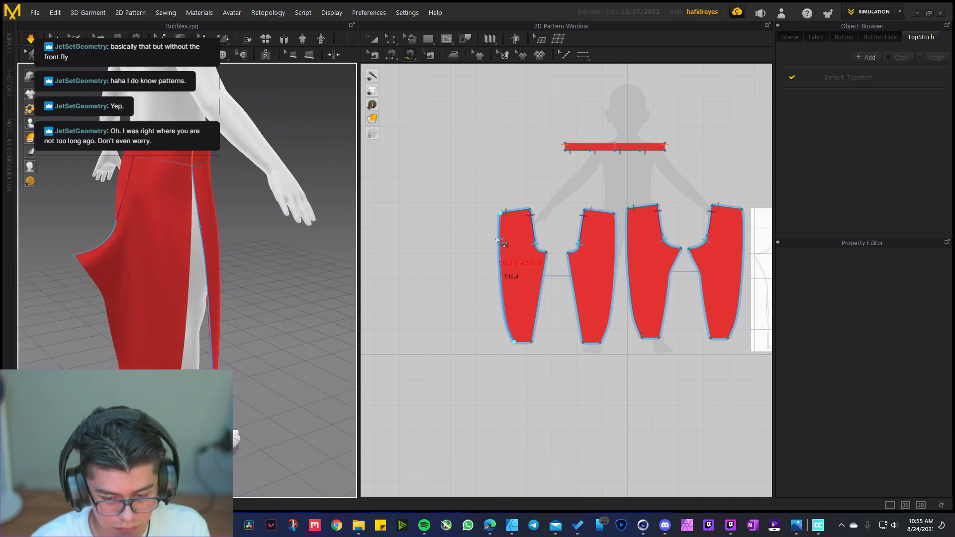
{"action": "left_click", "coordinate": [741, 210]}
{"action": "left_click", "coordinate": [727, 339]}
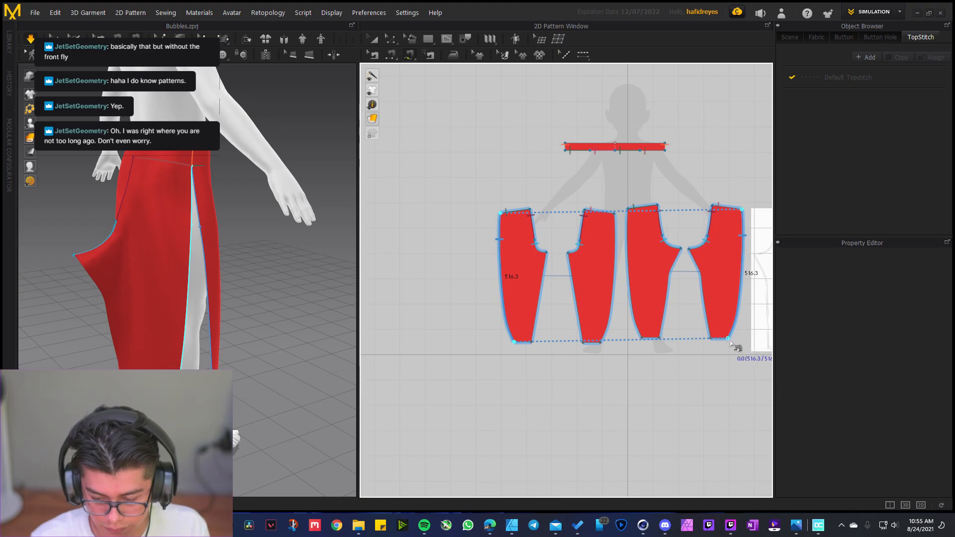
{"action": "left_click", "coordinate": [728, 338]}
{"action": "left_click", "coordinate": [729, 339]}
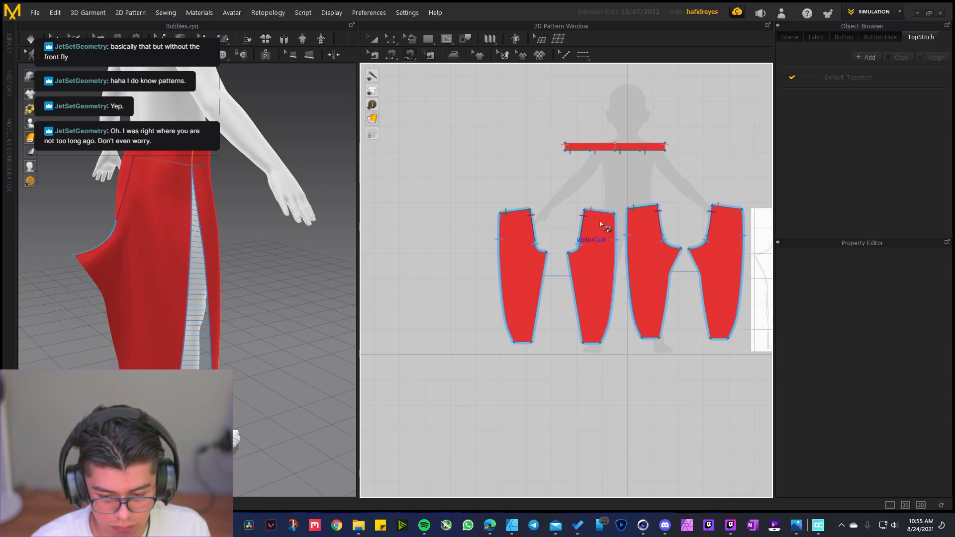
Try to sew the facing outer side edges of the two middle leg panels together from waist to hem
{"action": "left_click", "coordinate": [614, 214]}
{"action": "left_click", "coordinate": [600, 342]}
{"action": "left_click", "coordinate": [627, 217]}
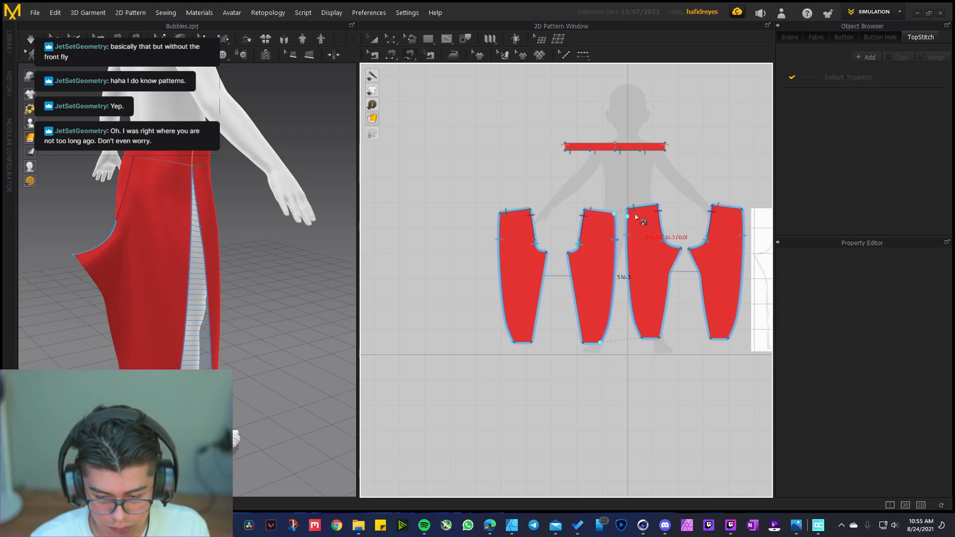
{"action": "left_click", "coordinate": [636, 337]}
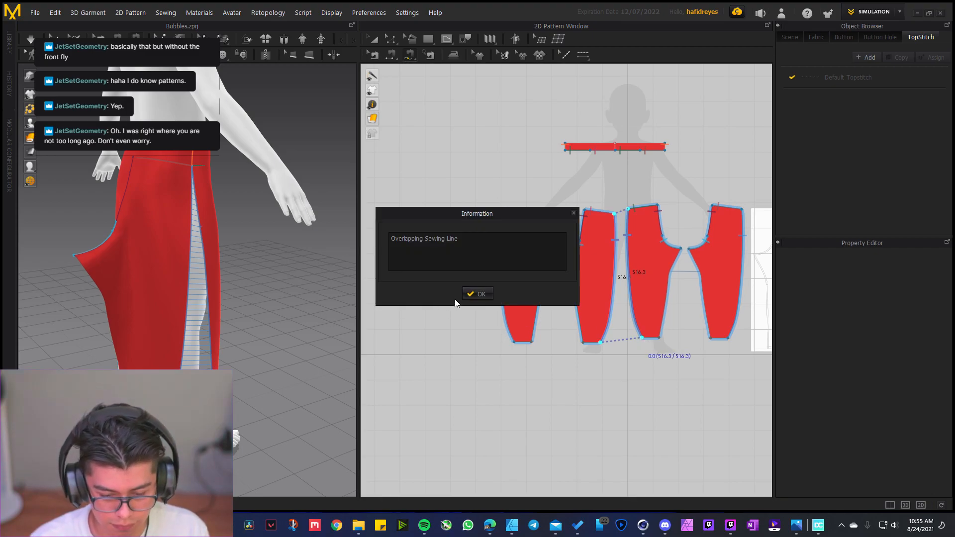
{"action": "key", "text": "Return"}
Simulate the garment to close the newly sewn side seams around the avatar's legs
{"action": "key", "text": "e"}
{"action": "right_click_drag", "start_coordinate": [136, 252], "coordinate": [176, 257]}
{"action": "key", "text": "space"}
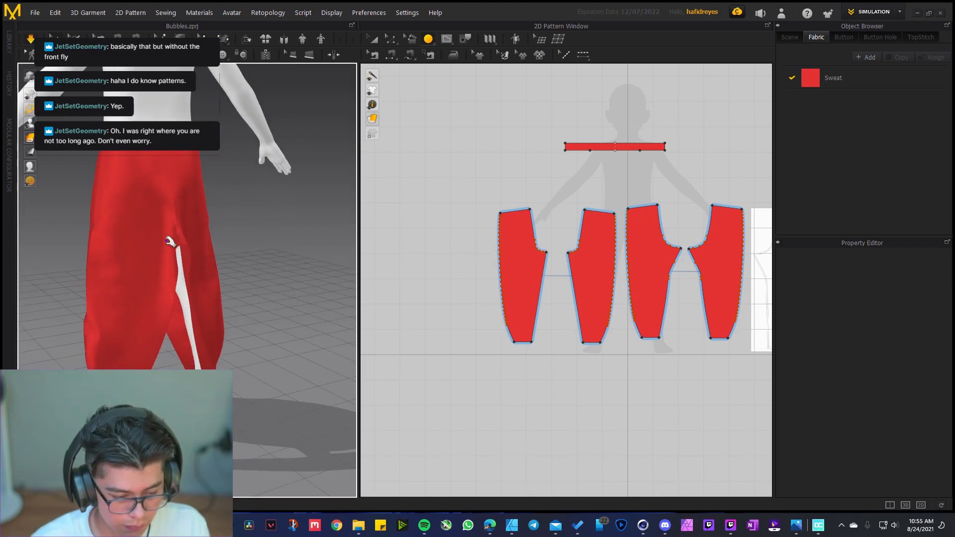
{"action": "right_click_drag", "start_coordinate": [103, 274], "coordinate": [220, 291]}
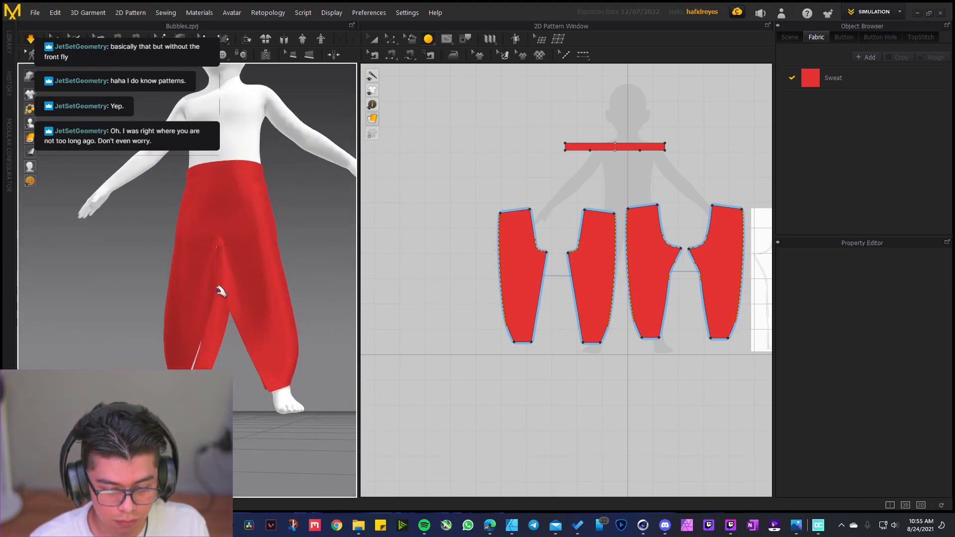
Sew the front leg panels' inner leg edges to those of the back panels with Segment Sewing, and reverse the seam direction
{"action": "key", "text": "n"}
{"action": "left_click", "coordinate": [542, 277]}
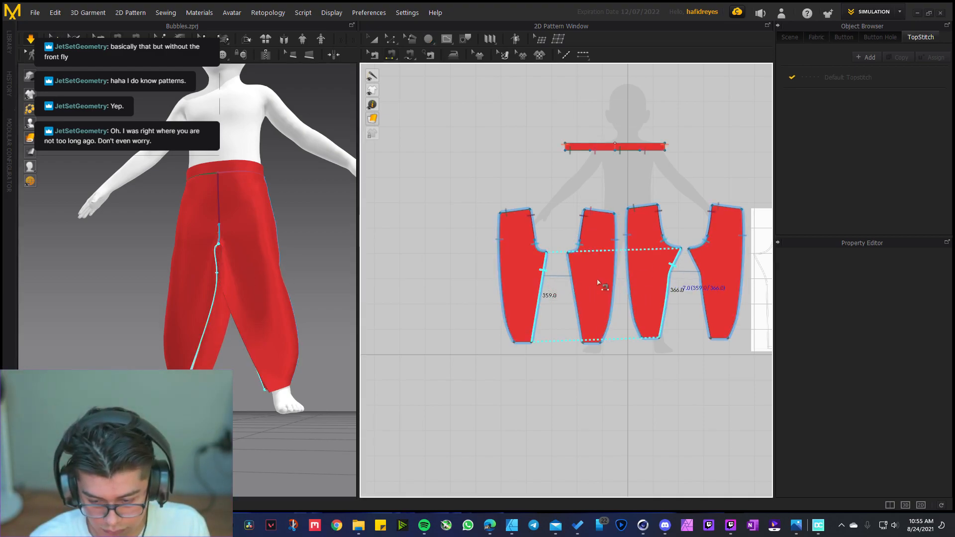
{"action": "right_click_drag", "start_coordinate": [267, 310], "coordinate": [261, 313]}
{"action": "left_click", "coordinate": [223, 338]}
{"action": "right_click_drag", "start_coordinate": [234, 341], "coordinate": [256, 294]}
{"action": "key", "text": "ctrl+b"}
Simulate the trousers to close the inner leg seams and check the crotch area from below
{"action": "right_click_drag", "start_coordinate": [124, 326], "coordinate": [147, 318]}
{"action": "middle_click_drag", "start_coordinate": [147, 318], "coordinate": [249, 321]}
{"action": "right_click_drag", "start_coordinate": [197, 322], "coordinate": [206, 341]}
{"action": "key", "text": "space"}
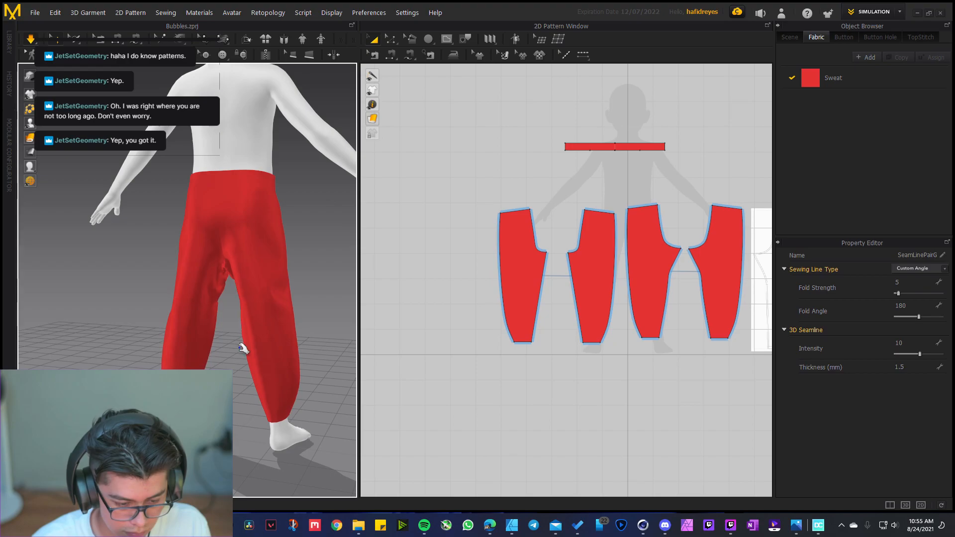
{"action": "mouse_move", "coordinate": [225, 305]}
{"action": "right_mouse_down"}
{"action": "mouse_move", "coordinate": [149, 309]}
{"action": "mouse_move", "coordinate": [280, 289]}
{"action": "mouse_move", "coordinate": [240, 294]}
{"action": "right_mouse_up"}
{"action": "scroll", "coordinate": [240, 294], "scroll_direction": "up", "scroll_amount": 2}
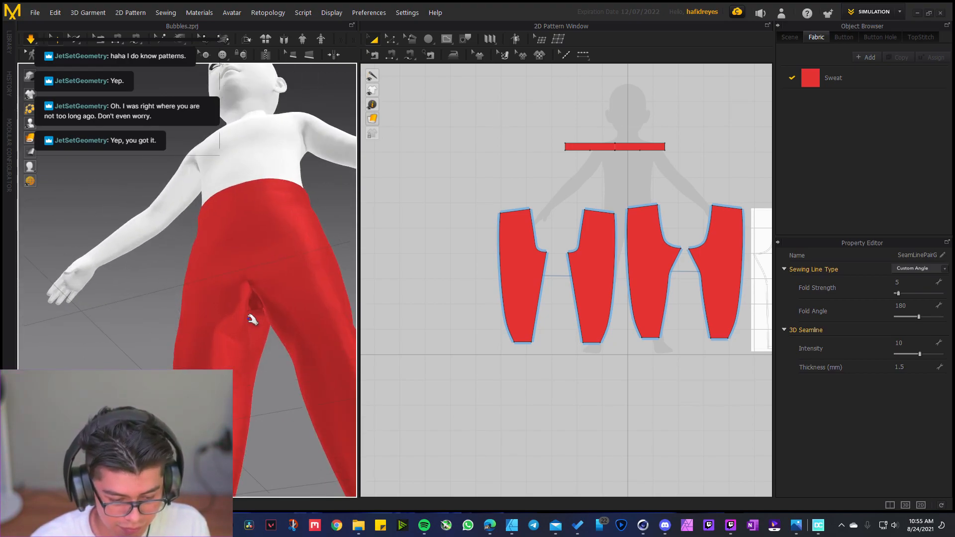
Tug the simulated fabric around the crotch and the legs to work out the bunched folds
{"action": "left_click", "coordinate": [268, 325]}
{"action": "right_click_drag", "start_coordinate": [237, 356], "coordinate": [232, 343]}
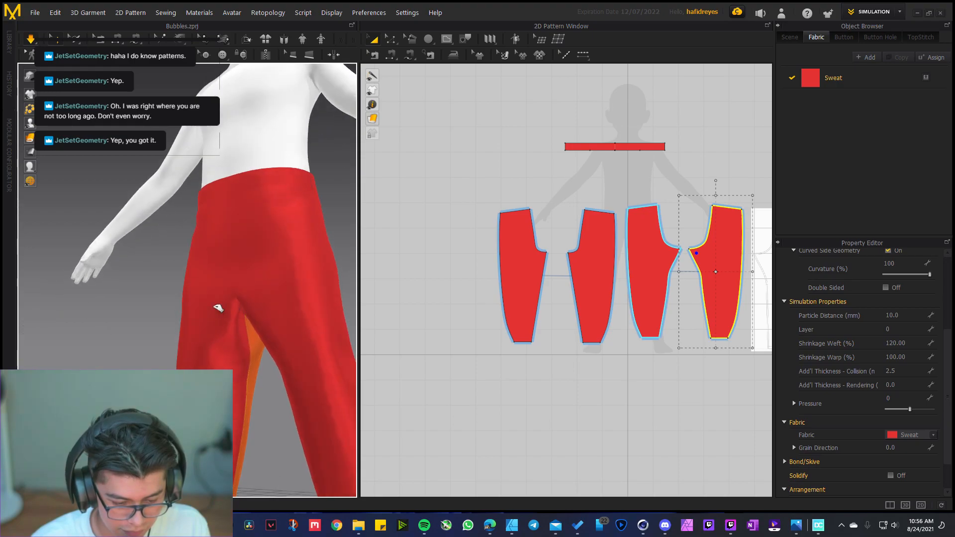
{"action": "left_click_drag", "start_coordinate": [217, 309], "coordinate": [236, 347]}
{"action": "right_click_drag", "start_coordinate": [236, 350], "coordinate": [141, 321]}
{"action": "left_click", "coordinate": [200, 292]}
{"action": "left_click_drag", "start_coordinate": [143, 320], "coordinate": [187, 349]}
{"action": "right_click_drag", "start_coordinate": [203, 332], "coordinate": [172, 331]}
{"action": "right_click_drag", "start_coordinate": [225, 353], "coordinate": [187, 335]}
{"action": "left_click", "coordinate": [159, 337]}
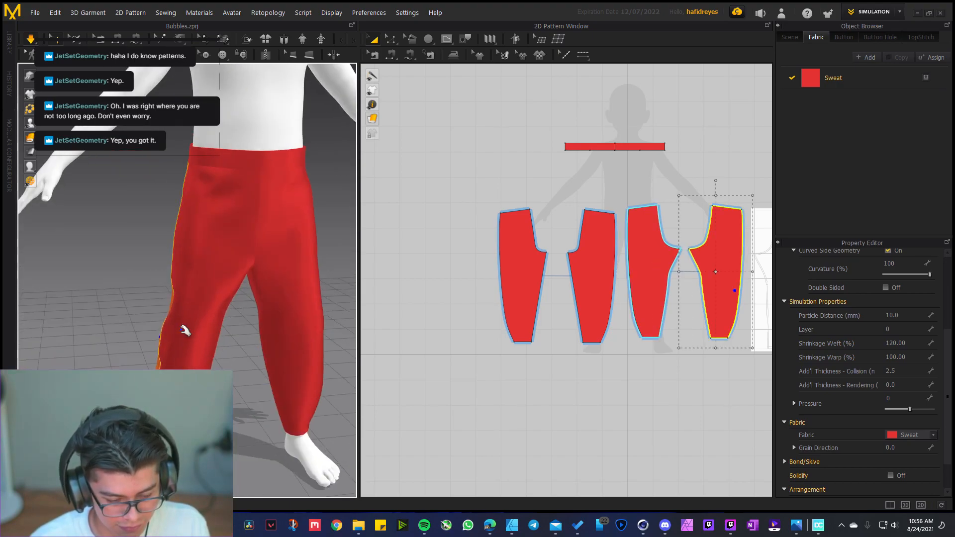
Pull the front leg panels outward at the hips and lower legs on both sides to settle the trousers' drape
{"action": "left_click", "coordinate": [187, 269]}
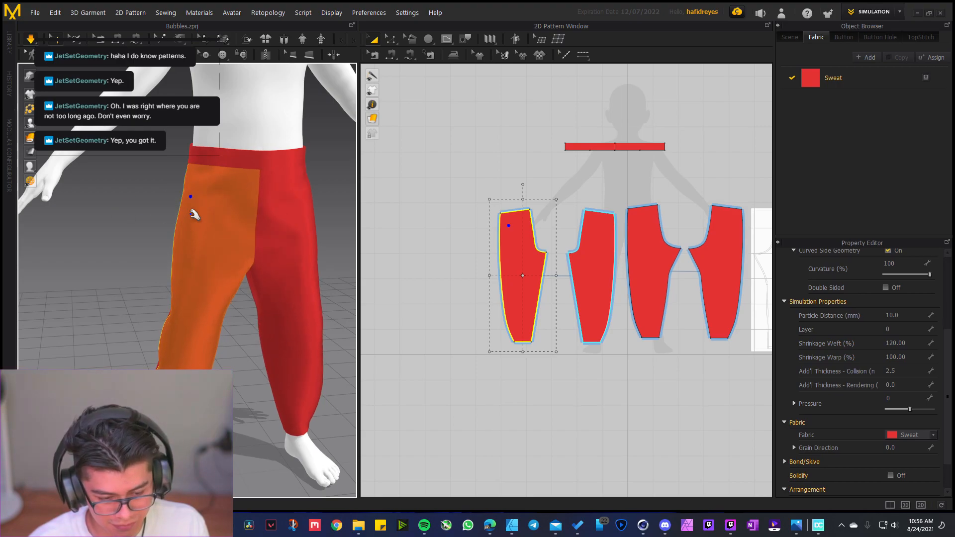
{"action": "right_click_drag", "start_coordinate": [220, 256], "coordinate": [226, 215]}
{"action": "left_click_drag", "start_coordinate": [223, 214], "coordinate": [268, 201]}
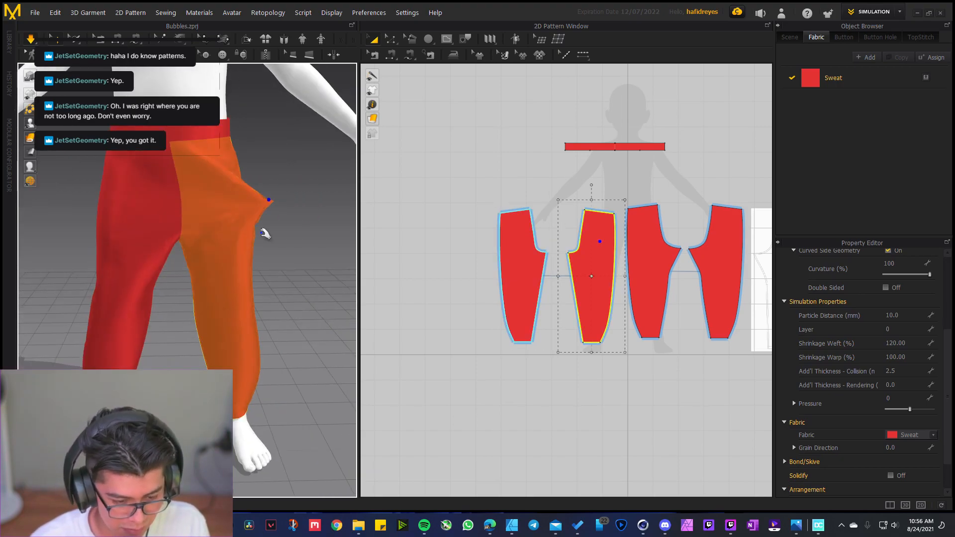
{"action": "left_click_drag", "start_coordinate": [240, 301], "coordinate": [293, 297]}
{"action": "right_click_drag", "start_coordinate": [240, 383], "coordinate": [269, 396]}
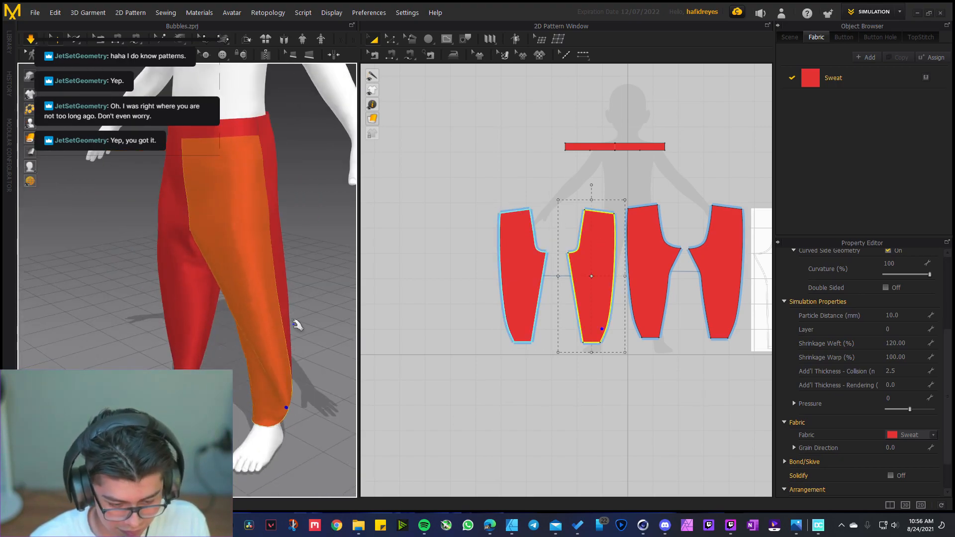
{"action": "left_click", "coordinate": [289, 294]}
{"action": "right_click_drag", "start_coordinate": [293, 298], "coordinate": [151, 300]}
{"action": "left_click_drag", "start_coordinate": [149, 298], "coordinate": [75, 293]}
{"action": "left_click_drag", "start_coordinate": [154, 293], "coordinate": [85, 288]}
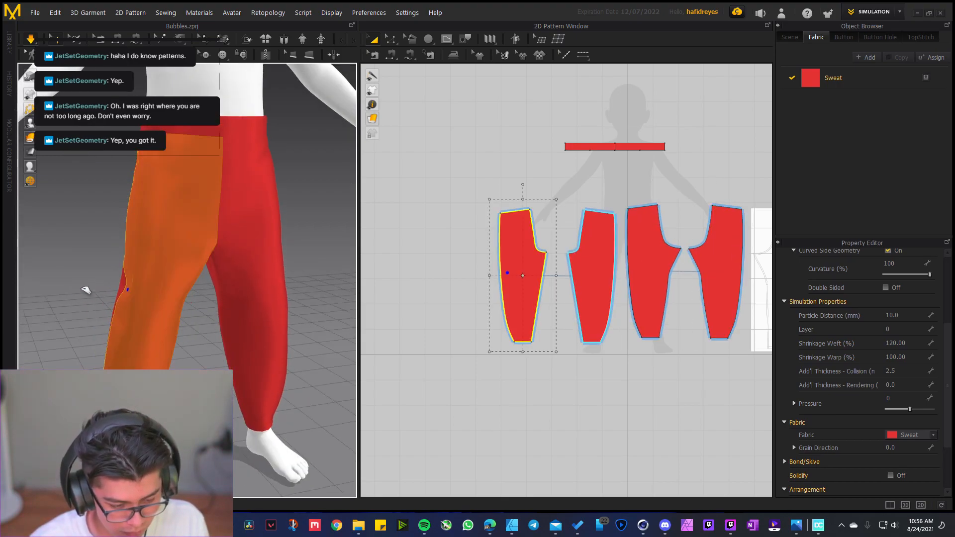
Tug the back panel at the crotch point from beneath the avatar and check how the trousers hang
{"action": "right_click_drag", "start_coordinate": [96, 349], "coordinate": [189, 252]}
{"action": "left_click", "coordinate": [189, 259]}
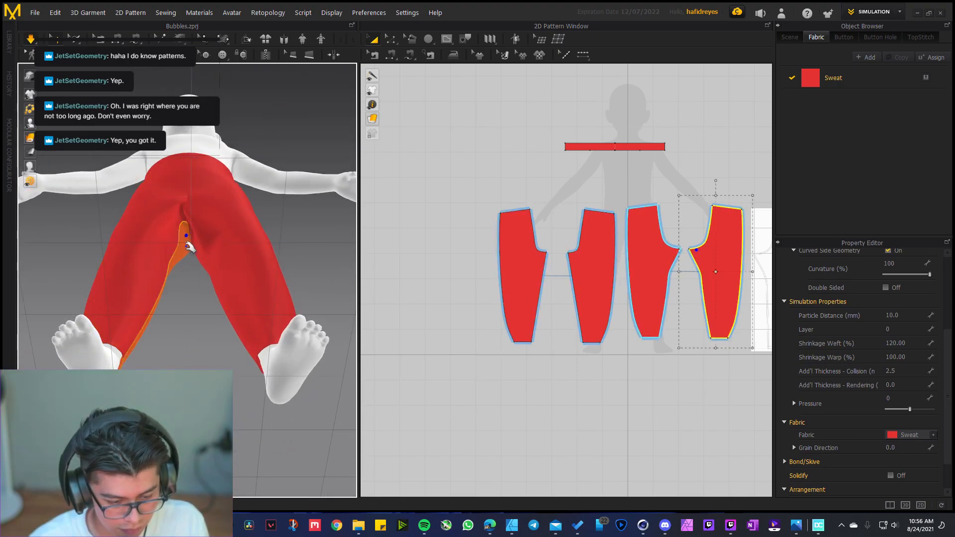
{"action": "right_click_drag", "start_coordinate": [190, 291], "coordinate": [181, 337]}
{"action": "scroll", "coordinate": [164, 353], "scroll_direction": "up", "scroll_amount": 5}
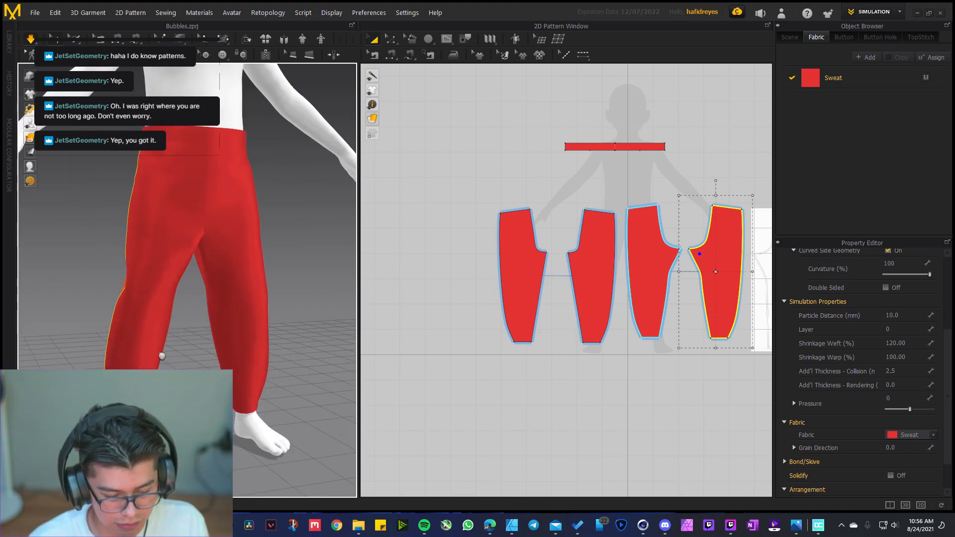
Tug the hem corner of the front leg panel downward at the ankle to adjust how its lower edge sits
{"action": "scroll", "coordinate": [189, 335], "scroll_direction": "up", "scroll_amount": 3}
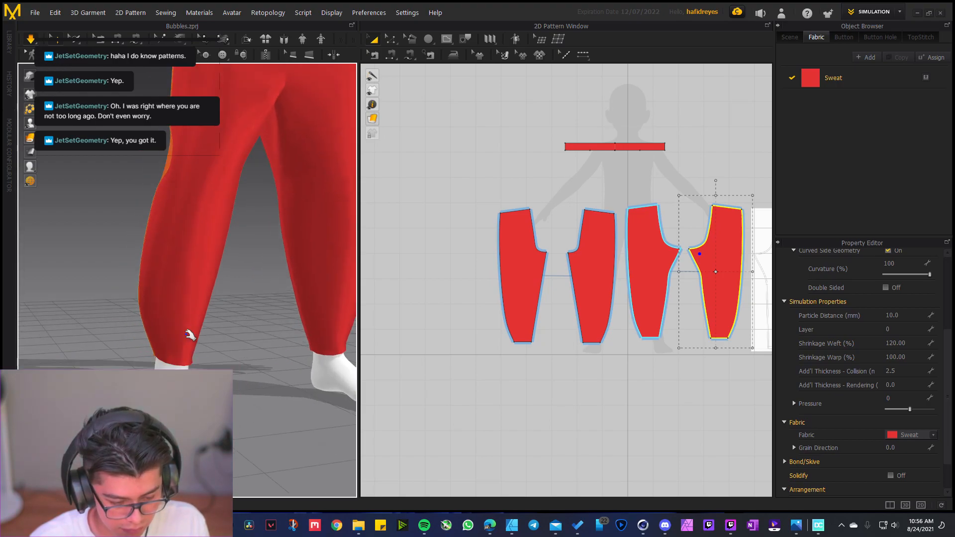
{"action": "scroll", "coordinate": [166, 367], "scroll_direction": "up", "scroll_amount": 2}
{"action": "right_click_drag", "start_coordinate": [166, 366], "coordinate": [304, 367]}
{"action": "middle_click_drag", "start_coordinate": [554, 365], "coordinate": [527, 366]}
{"action": "scroll", "coordinate": [239, 363], "scroll_direction": "up", "scroll_amount": 3}
{"action": "left_click_drag", "start_coordinate": [280, 375], "coordinate": [313, 421]}
{"action": "right_click_drag", "start_coordinate": [314, 422], "coordinate": [301, 404]}
{"action": "left_click_drag", "start_coordinate": [301, 404], "coordinate": [303, 390]}
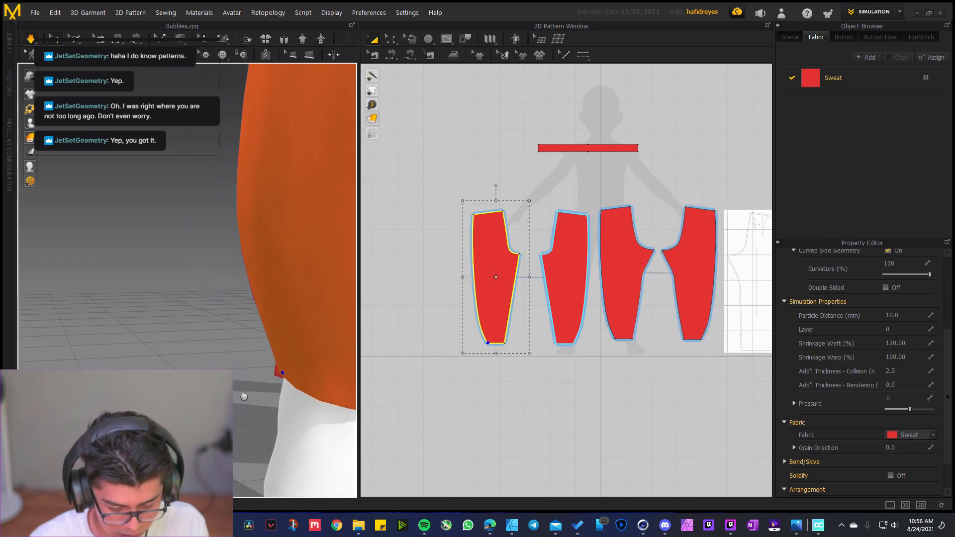
Examine the hem around the ankle and the overall drape of the trousers, including the waistband
{"action": "middle_click_drag", "start_coordinate": [263, 412], "coordinate": [208, 357]}
{"action": "left_click", "coordinate": [208, 357]}
{"action": "right_click_drag", "start_coordinate": [208, 356], "coordinate": [297, 352]}
{"action": "middle_click_drag", "start_coordinate": [297, 352], "coordinate": [174, 347]}
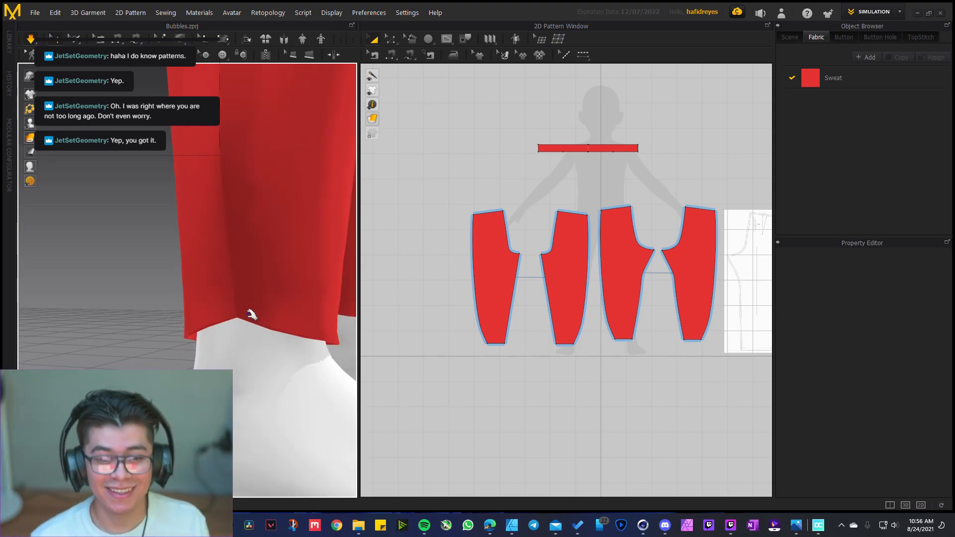
{"action": "scroll", "coordinate": [238, 304], "scroll_direction": "down", "scroll_amount": 5}
{"action": "right_click_drag", "start_coordinate": [196, 308], "coordinate": [259, 334]}
{"action": "scroll", "coordinate": [260, 334], "scroll_direction": "down", "scroll_amount": 3}
{"action": "middle_click_drag", "start_coordinate": [230, 318], "coordinate": [223, 383]}
{"action": "right_click_drag", "start_coordinate": [224, 383], "coordinate": [214, 302]}
{"action": "scroll", "coordinate": [215, 302], "scroll_direction": "up", "scroll_amount": 3}
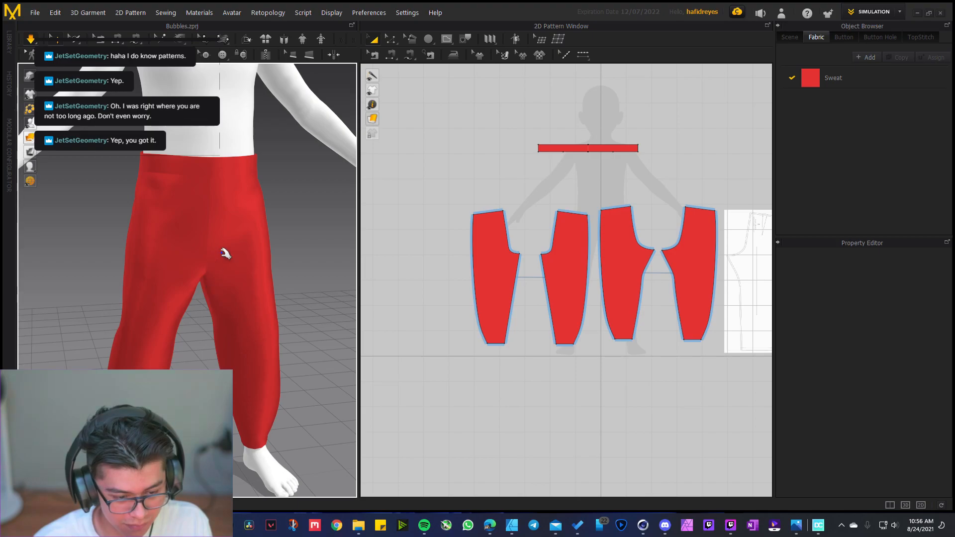
{"action": "left_click", "coordinate": [212, 172]}
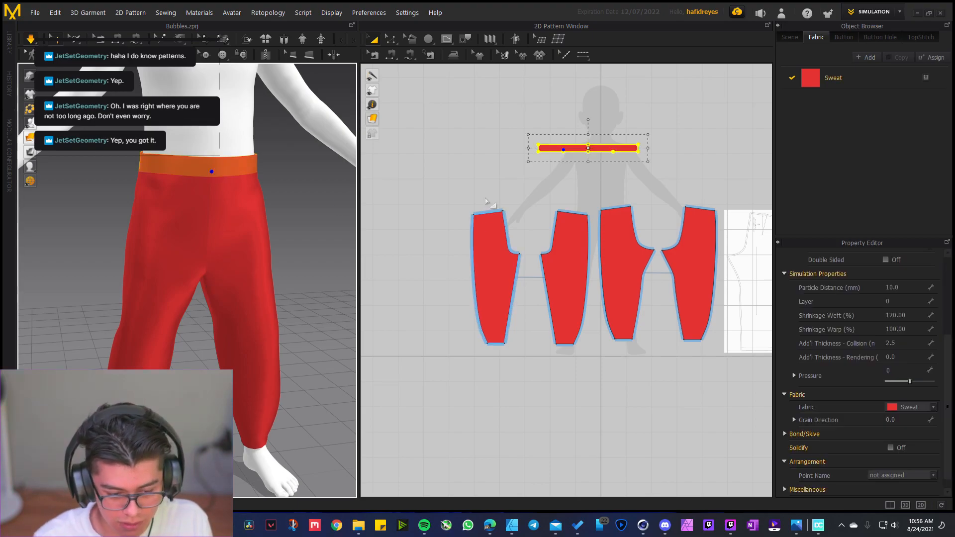
Switch to Photos and browse the childhood reference pictures to study the shape of the red trousers
{"action": "mouse_move", "coordinate": [796, 524]}
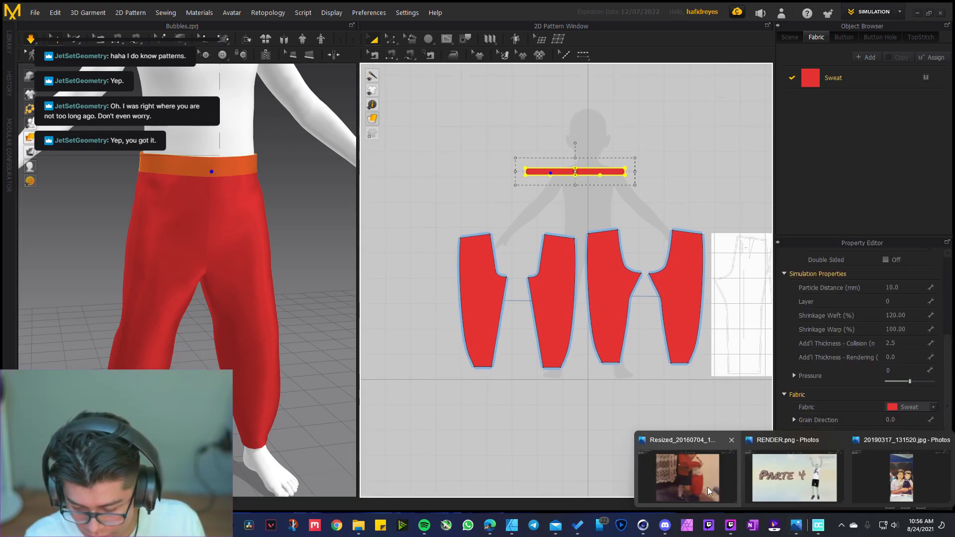
{"action": "left_click", "coordinate": [689, 470]}
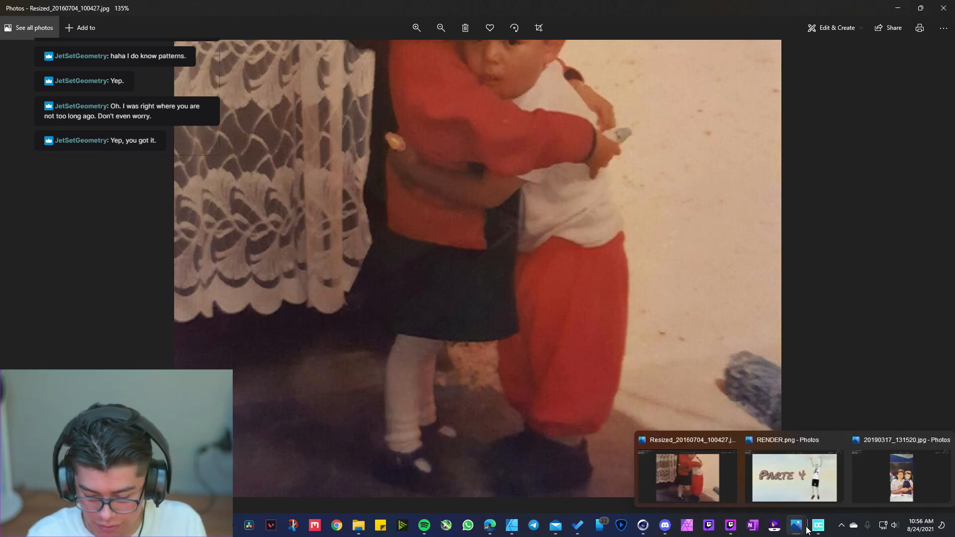
{"action": "left_click", "coordinate": [883, 488]}
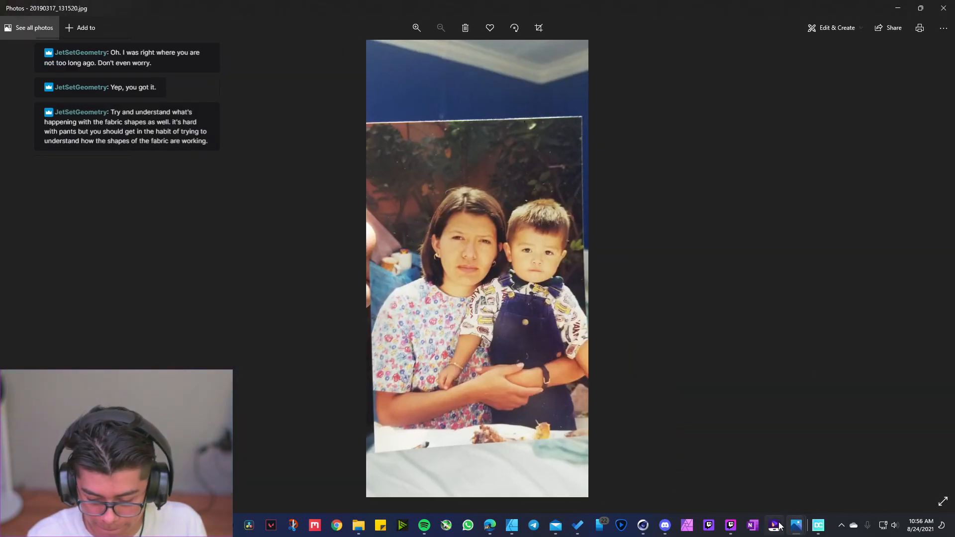
{"action": "left_click", "coordinate": [941, 264]}
{"action": "left_click", "coordinate": [943, 269]}
{"action": "left_click", "coordinate": [943, 269]}
{"action": "left_click", "coordinate": [944, 269]}
{"action": "left_click", "coordinate": [945, 270]}
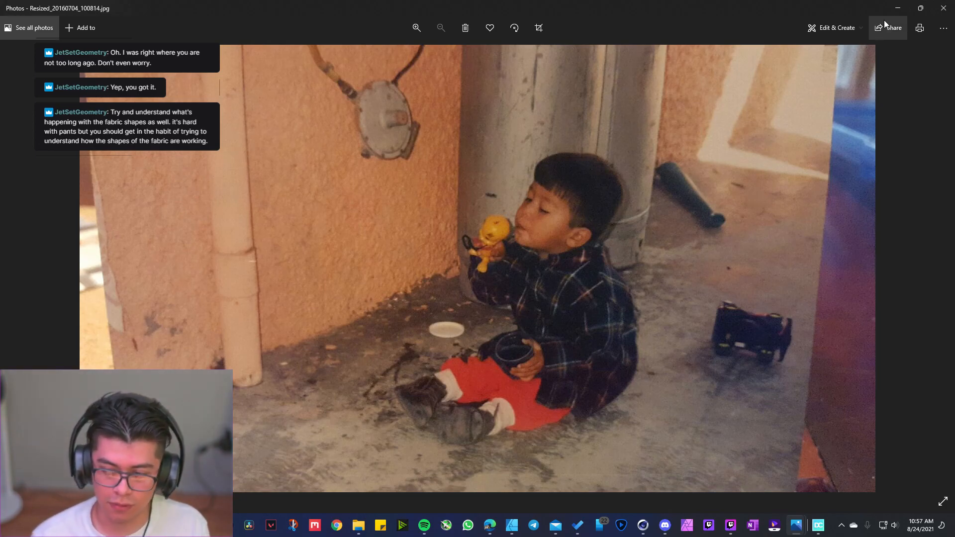
{"action": "left_click", "coordinate": [893, 12]}
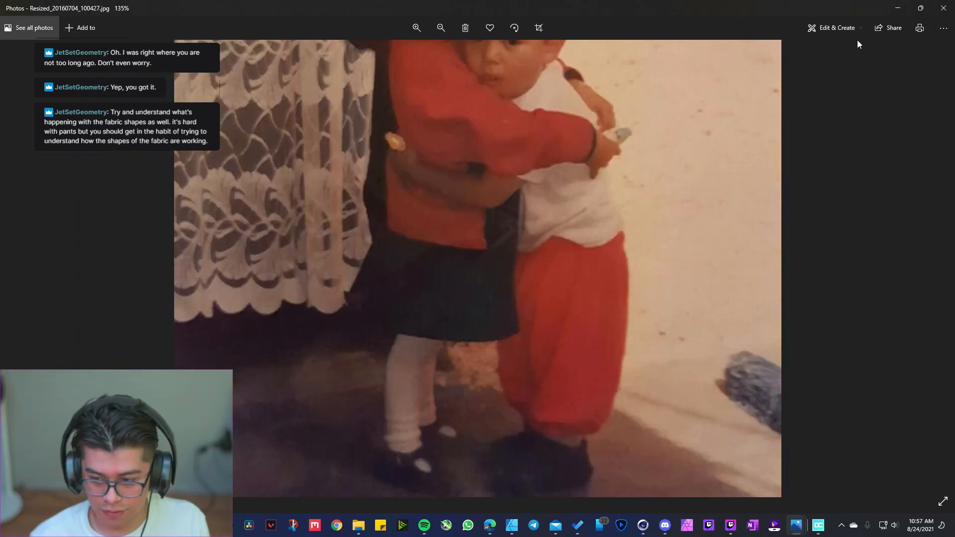
{"action": "left_click", "coordinate": [891, 11]}
Compare the flat leg patterns and the reference pattern sheet with the trousers' shape on the avatar from several angles
{"action": "scroll", "coordinate": [407, 288], "scroll_direction": "down", "scroll_amount": 2}
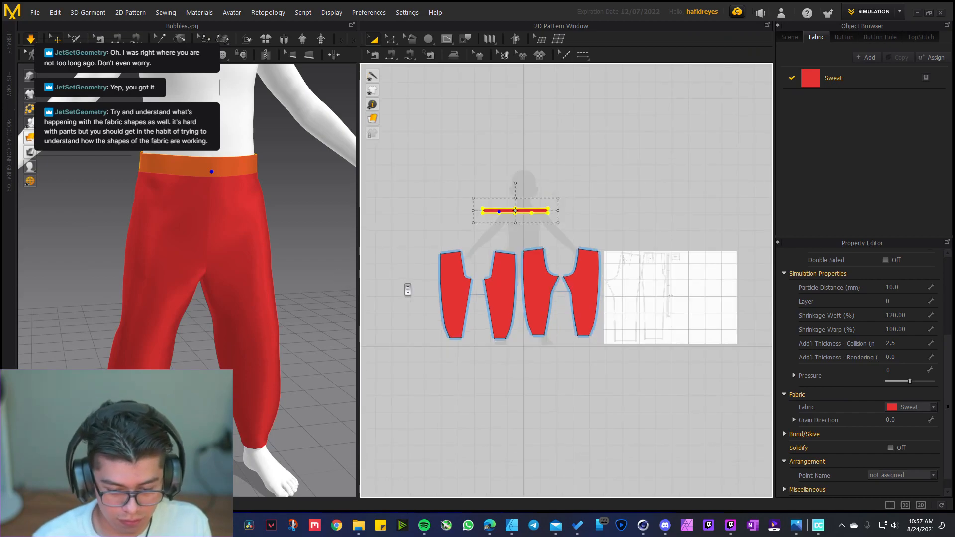
{"action": "scroll", "coordinate": [215, 331], "scroll_direction": "down", "scroll_amount": 3}
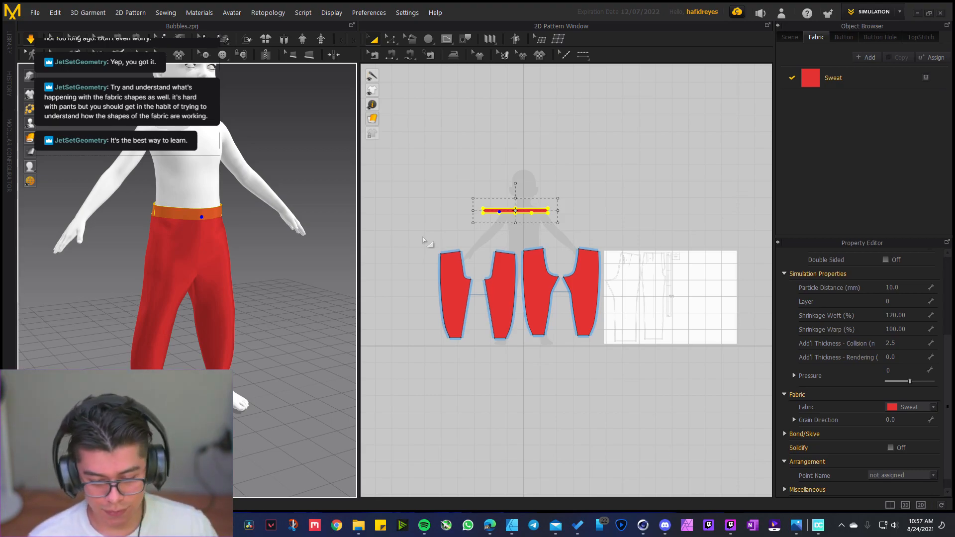
{"action": "scroll", "coordinate": [453, 279], "scroll_direction": "up", "scroll_amount": 3}
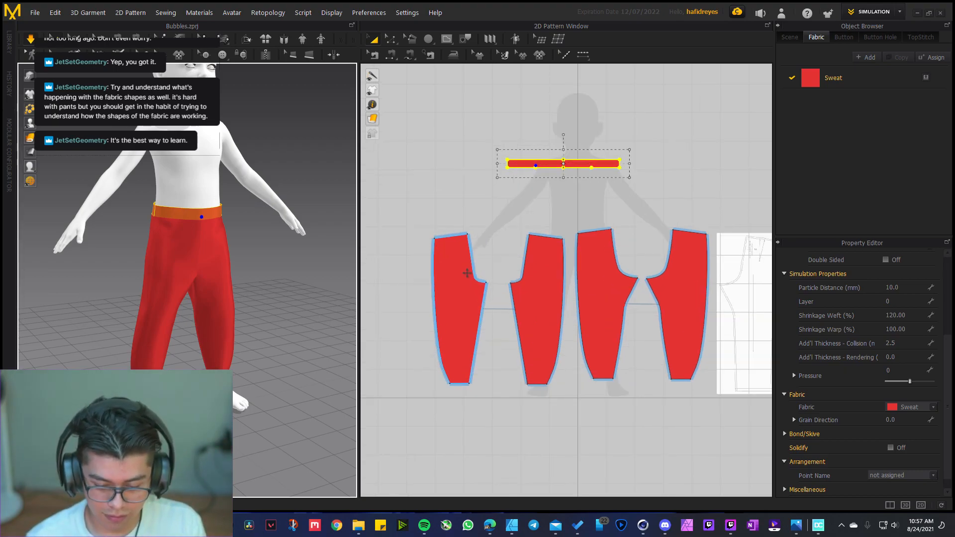
{"action": "scroll", "coordinate": [466, 273], "scroll_direction": "up", "scroll_amount": 2}
{"action": "middle_click_drag", "start_coordinate": [523, 209], "coordinate": [492, 198]}
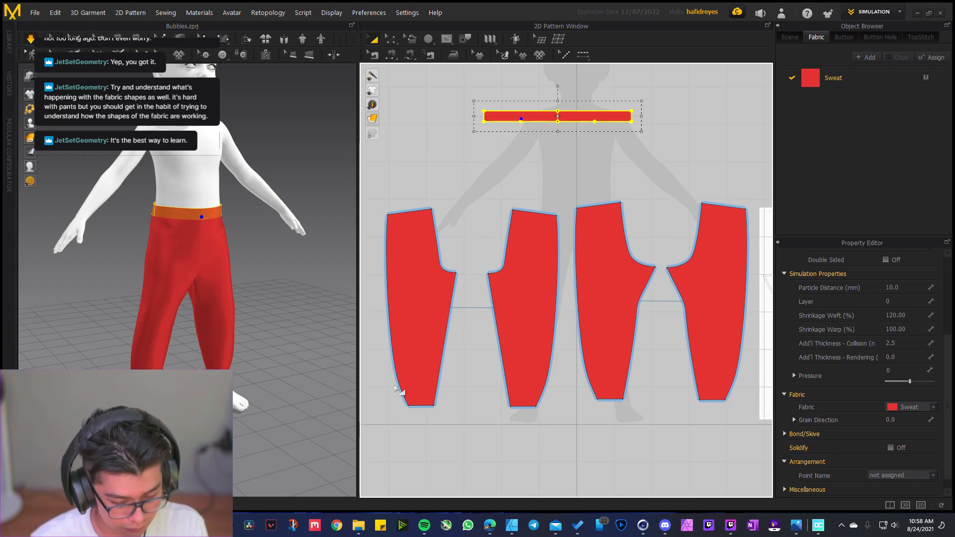
{"action": "mouse_move", "coordinate": [125, 298]}
{"action": "right_mouse_down"}
{"action": "mouse_move", "coordinate": [322, 297]}
{"action": "mouse_move", "coordinate": [258, 322]}
{"action": "mouse_move", "coordinate": [70, 314]}
{"action": "mouse_move", "coordinate": [132, 300]}
{"action": "right_mouse_up"}
{"action": "right_click_drag", "start_coordinate": [210, 292], "coordinate": [176, 296]}
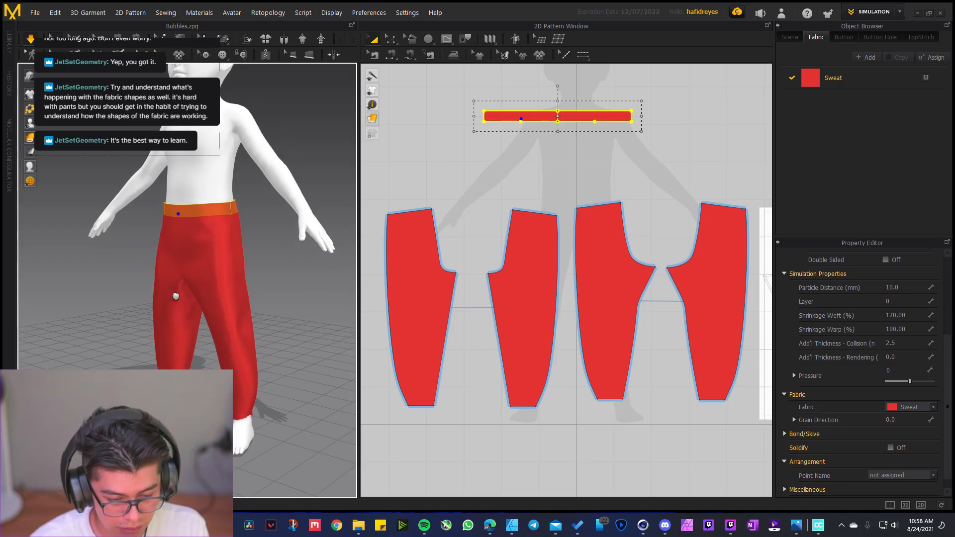
{"action": "middle_click_drag", "start_coordinate": [176, 296], "coordinate": [169, 297]}
{"action": "scroll", "coordinate": [192, 343], "scroll_direction": "up", "scroll_amount": 1}
{"action": "right_click_drag", "start_coordinate": [196, 341], "coordinate": [162, 337]}
{"action": "right_click_drag", "start_coordinate": [85, 285], "coordinate": [161, 287]}
{"action": "right_click_drag", "start_coordinate": [194, 323], "coordinate": [159, 295]}
{"action": "right_click_drag", "start_coordinate": [193, 264], "coordinate": [193, 289]}
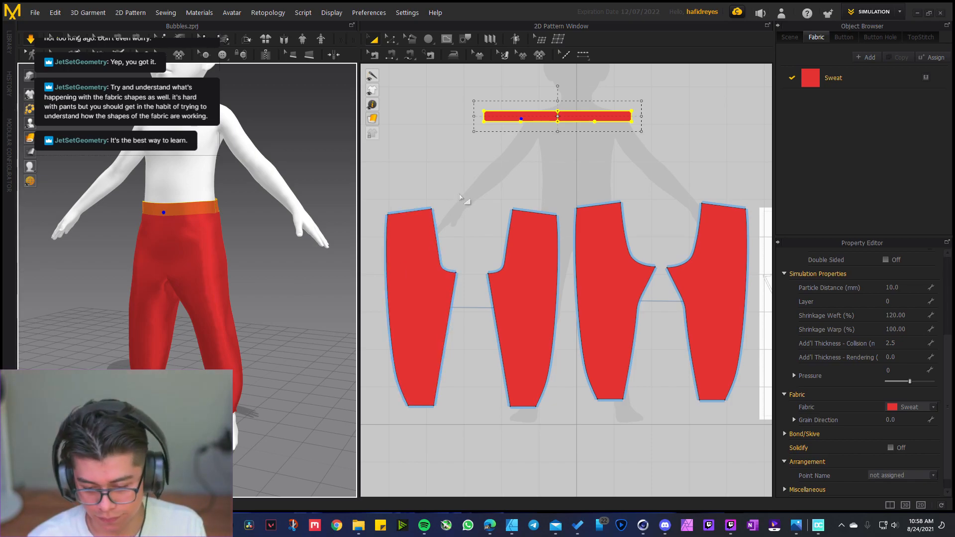
{"action": "scroll", "coordinate": [468, 198], "scroll_direction": "down", "scroll_amount": 2}
{"action": "scroll", "coordinate": [468, 199], "scroll_direction": "down", "scroll_amount": 1}
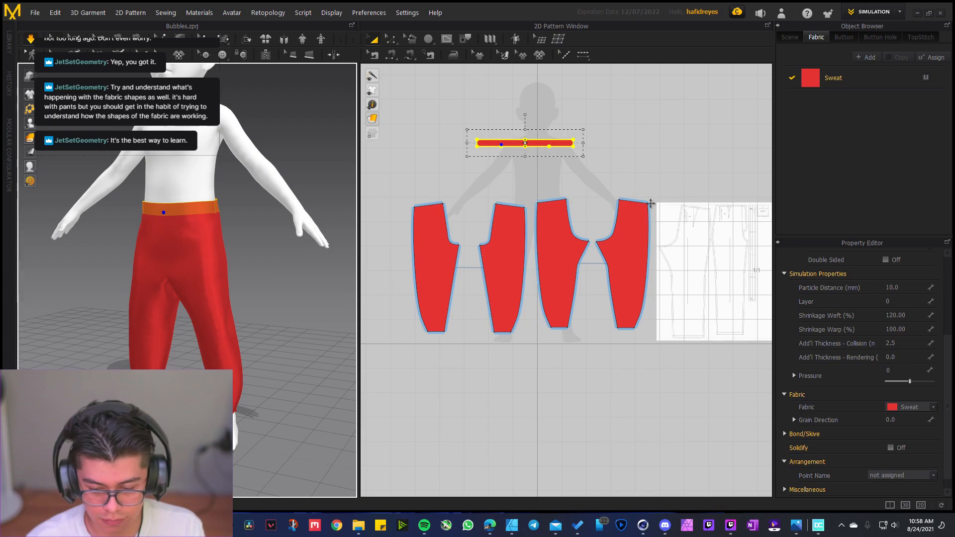
Remove the texture image from the Sweat fabric and apply a normal map at intensity 100 instead
{"action": "left_click", "coordinate": [824, 77]}
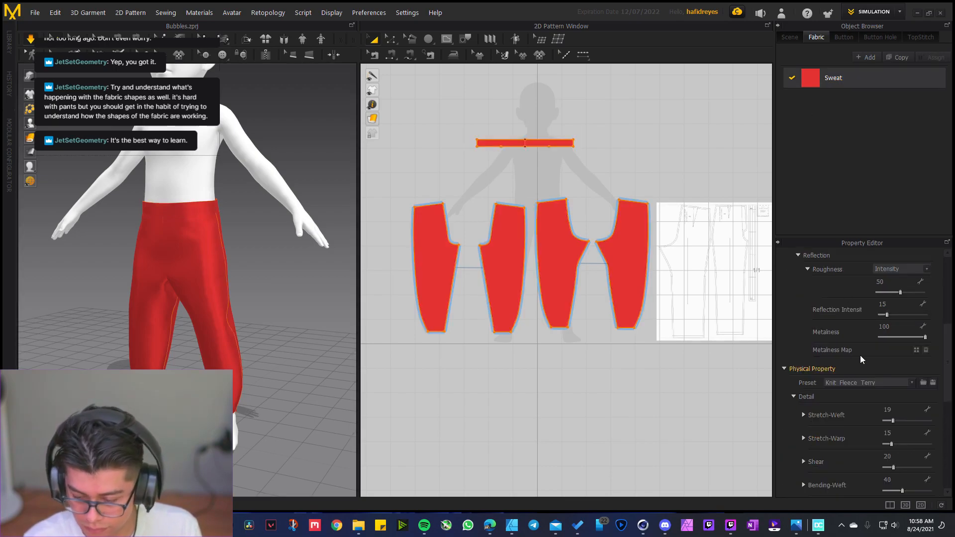
{"action": "scroll", "coordinate": [852, 341], "scroll_direction": "up", "scroll_amount": 4}
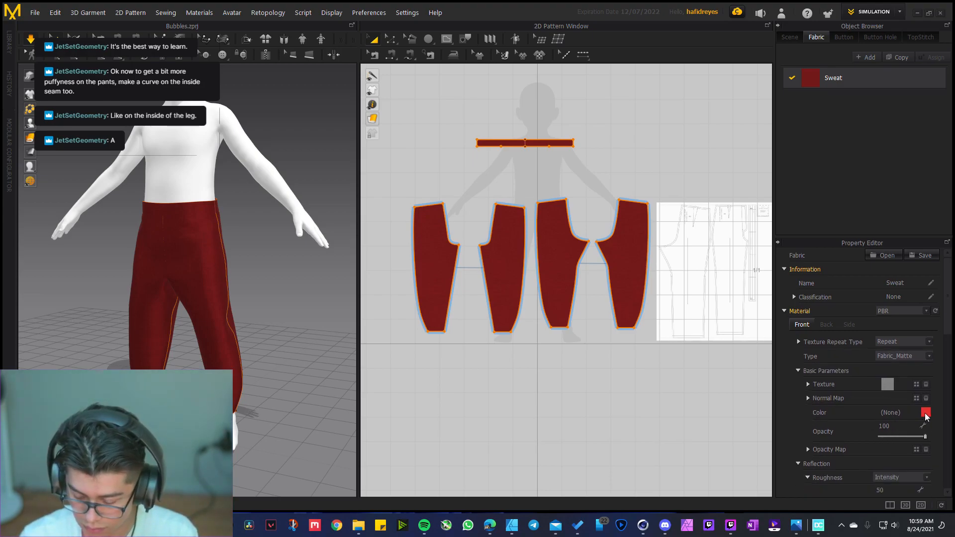
{"action": "left_click", "coordinate": [924, 413]}
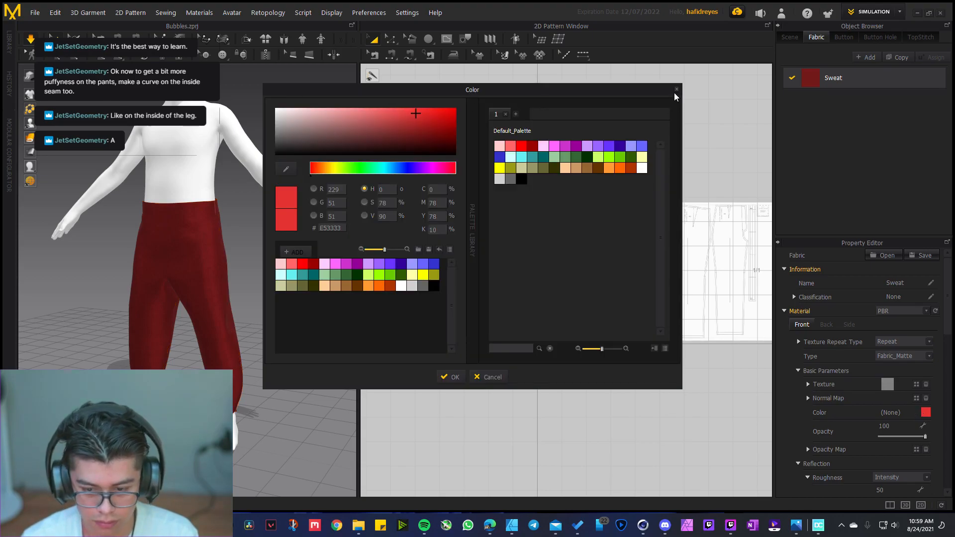
{"action": "left_click", "coordinate": [677, 90]}
{"action": "left_click", "coordinate": [925, 385]}
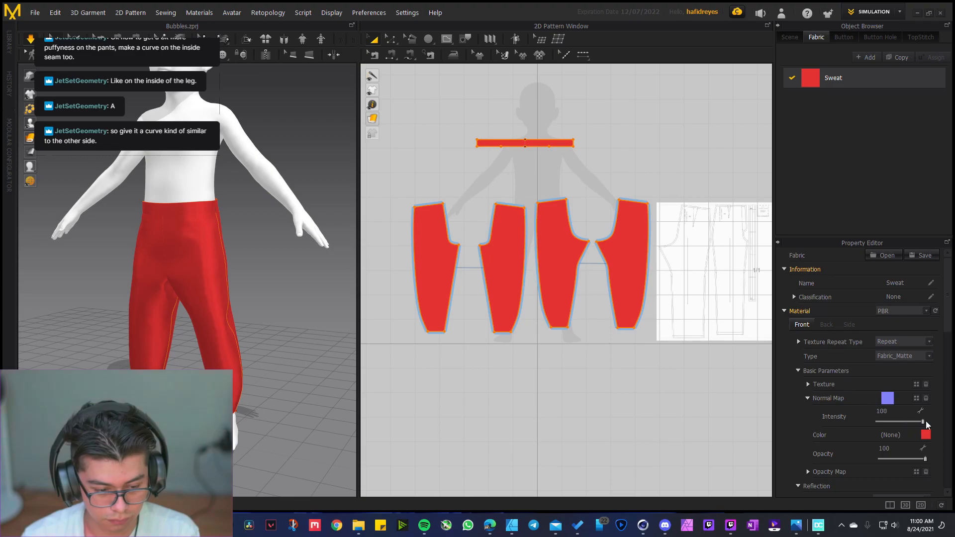
{"action": "scroll", "coordinate": [177, 226], "scroll_direction": "up", "scroll_amount": 5}
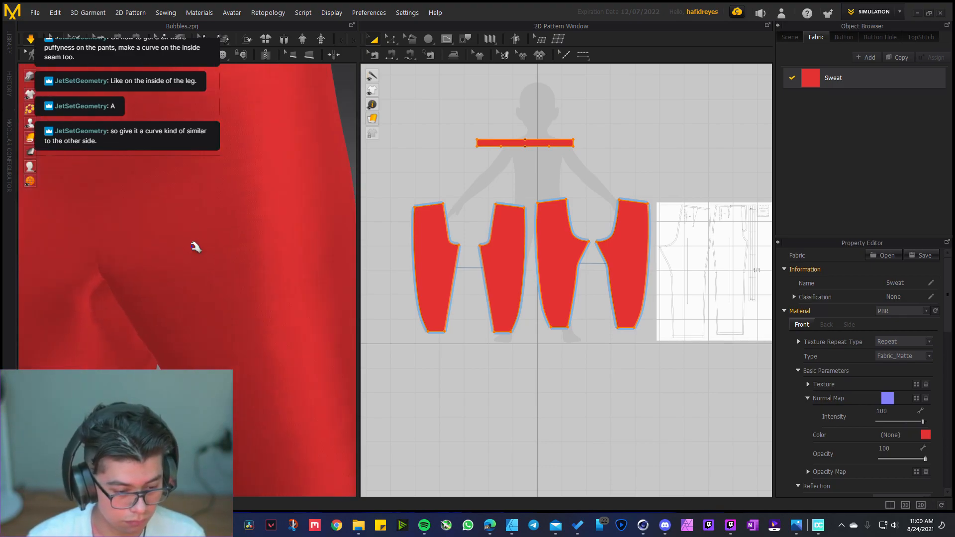
Set the Sweat fabric's metalness to 0 and check the fabric surface on the trousers up close
{"action": "scroll", "coordinate": [828, 395], "scroll_direction": "down", "scroll_amount": 3}
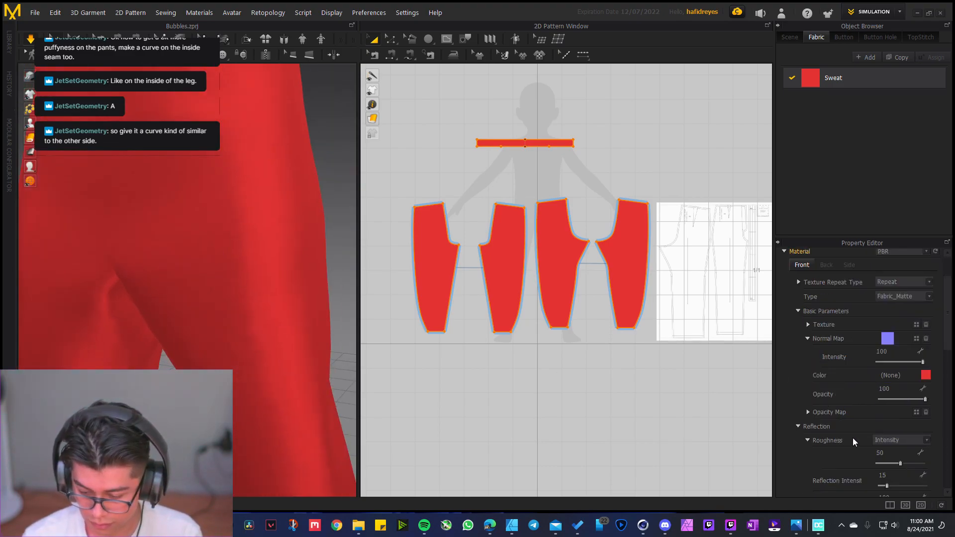
{"action": "left_click_drag", "start_coordinate": [926, 449], "coordinate": [876, 453]}
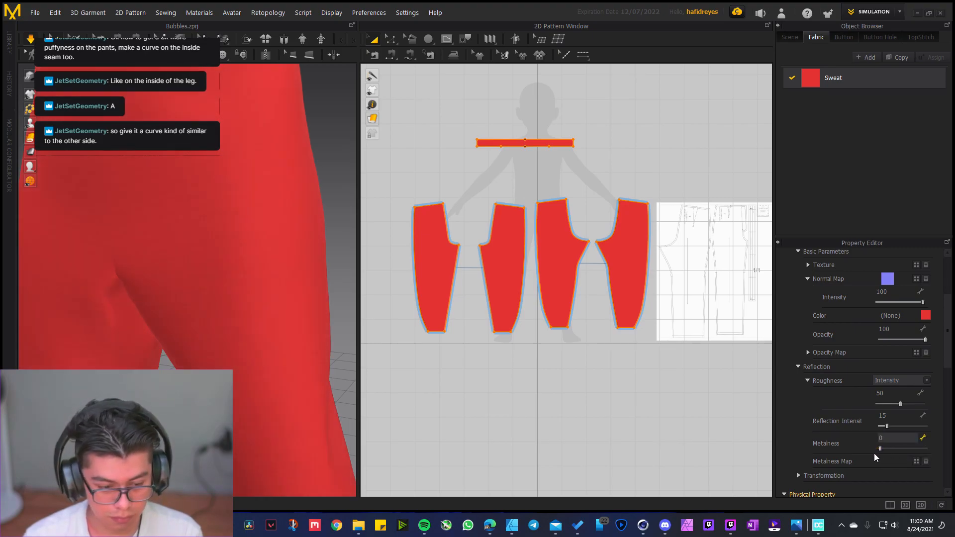
{"action": "scroll", "coordinate": [255, 246], "scroll_direction": "up", "scroll_amount": 2}
{"action": "right_click_drag", "start_coordinate": [214, 218], "coordinate": [238, 209]}
{"action": "middle_click_drag", "start_coordinate": [148, 196], "coordinate": [311, 253]}
{"action": "middle_click_drag", "start_coordinate": [102, 226], "coordinate": [231, 242]}
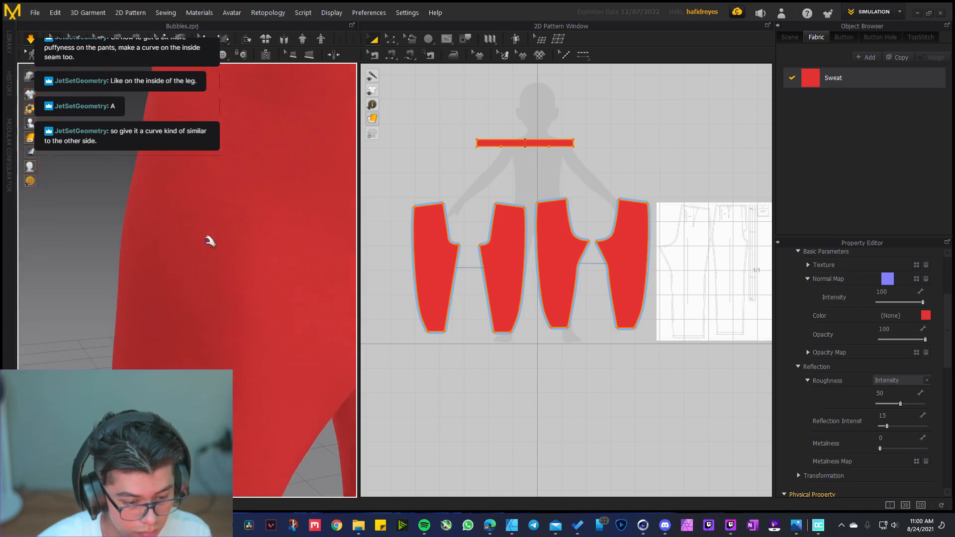
{"action": "scroll", "coordinate": [210, 244], "scroll_direction": "up", "scroll_amount": 4}
{"action": "scroll", "coordinate": [210, 247], "scroll_direction": "down", "scroll_amount": 5}
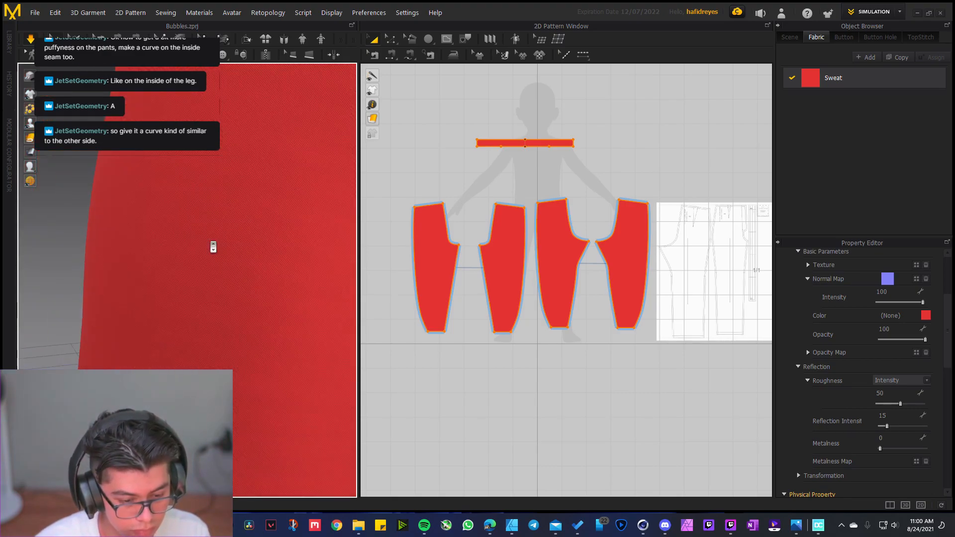
{"action": "scroll", "coordinate": [214, 247], "scroll_direction": "down", "scroll_amount": 3}
{"action": "right_click_drag", "start_coordinate": [215, 253], "coordinate": [198, 271]}
{"action": "middle_click_drag", "start_coordinate": [198, 271], "coordinate": [192, 258]}
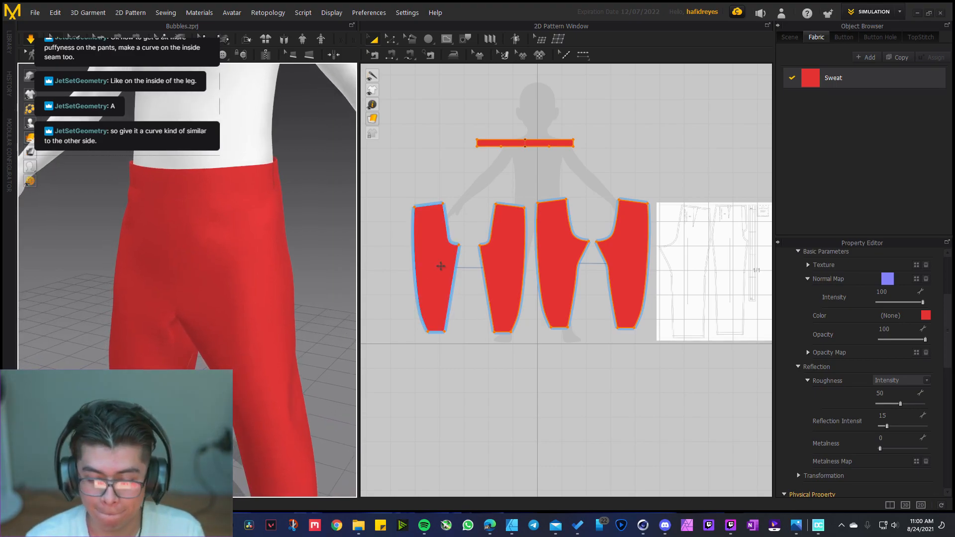
Bend the front panels' straight inner leg seams into outward curves about 360 mm long and check the trousers on the avatar
{"action": "scroll", "coordinate": [450, 276], "scroll_direction": "up", "scroll_amount": 5}
{"action": "key", "text": "c"}
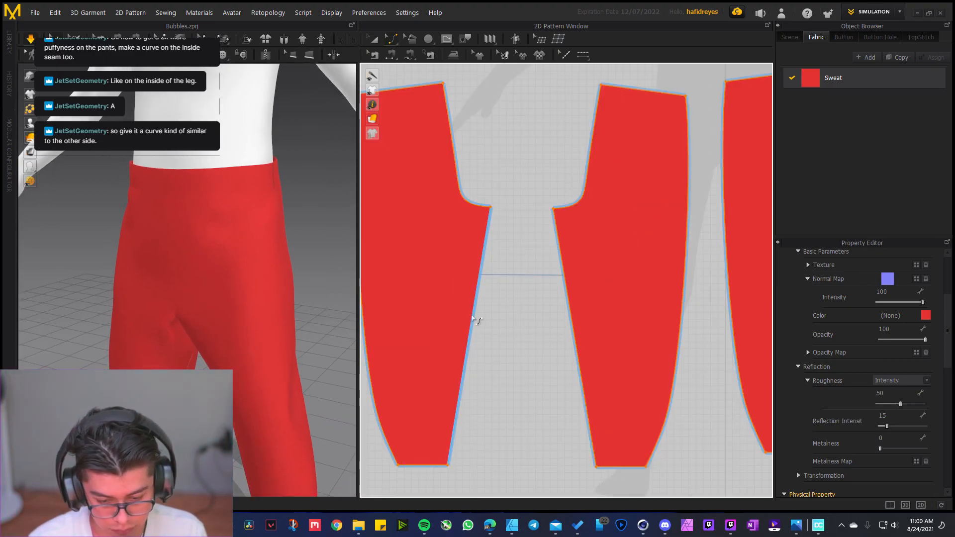
{"action": "left_click_drag", "start_coordinate": [471, 337], "coordinate": [483, 337]}
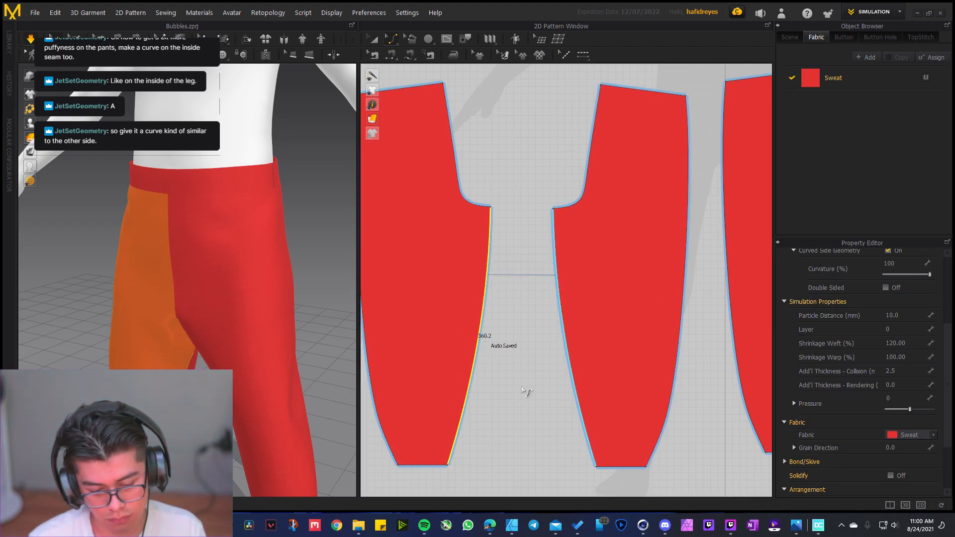
{"action": "scroll", "coordinate": [209, 341], "scroll_direction": "down", "scroll_amount": 5}
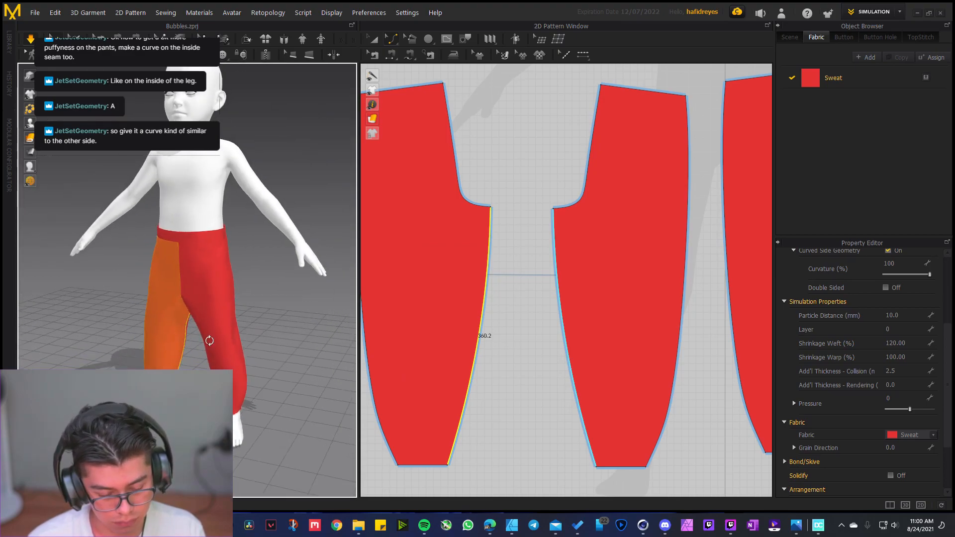
{"action": "right_click_drag", "start_coordinate": [209, 341], "coordinate": [238, 326]}
{"action": "left_click", "coordinate": [291, 295]}
{"action": "key", "text": "ctrl+z"}
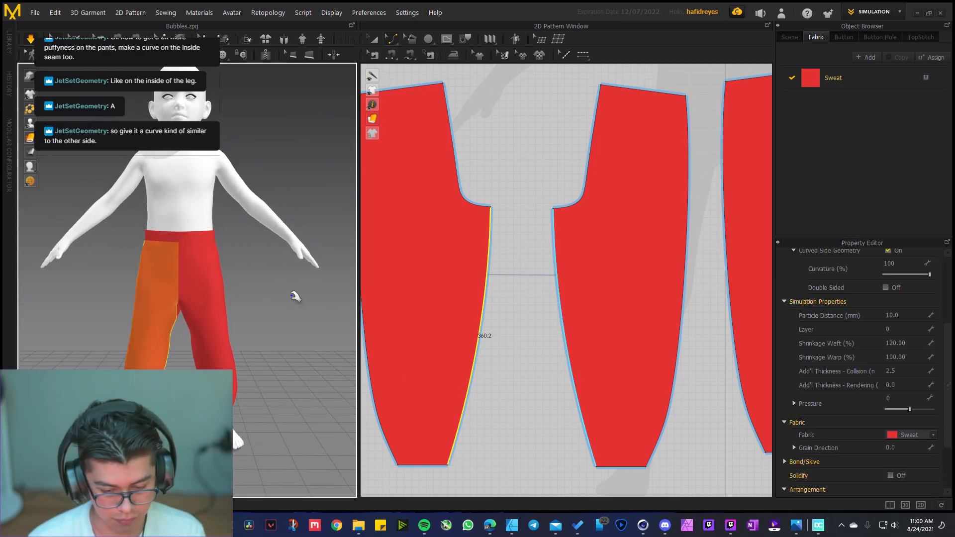
Undo the current inseam curve on the front leg panels and bow the inseam outward again to about 360.3 mm long
{"action": "key", "text": "ctrl+z"}
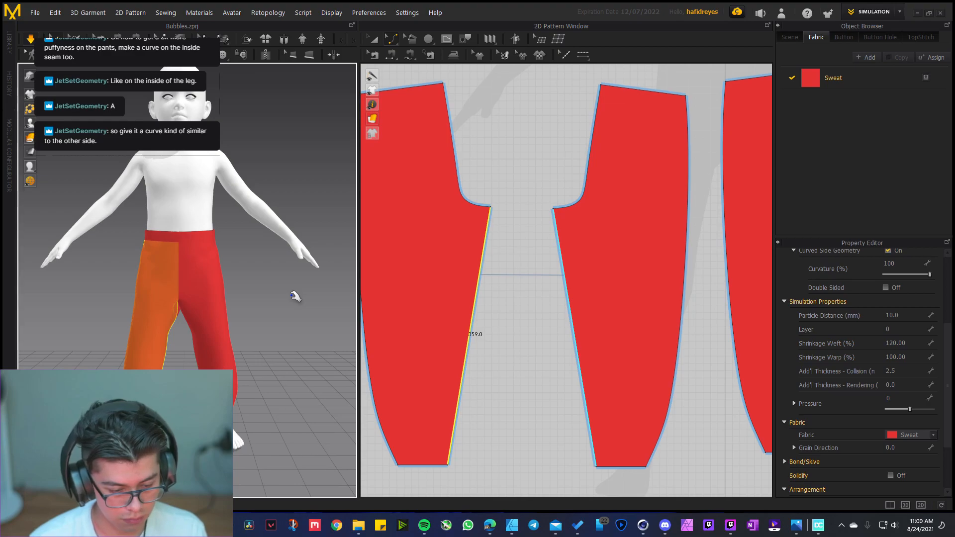
{"action": "left_click", "coordinate": [289, 296]}
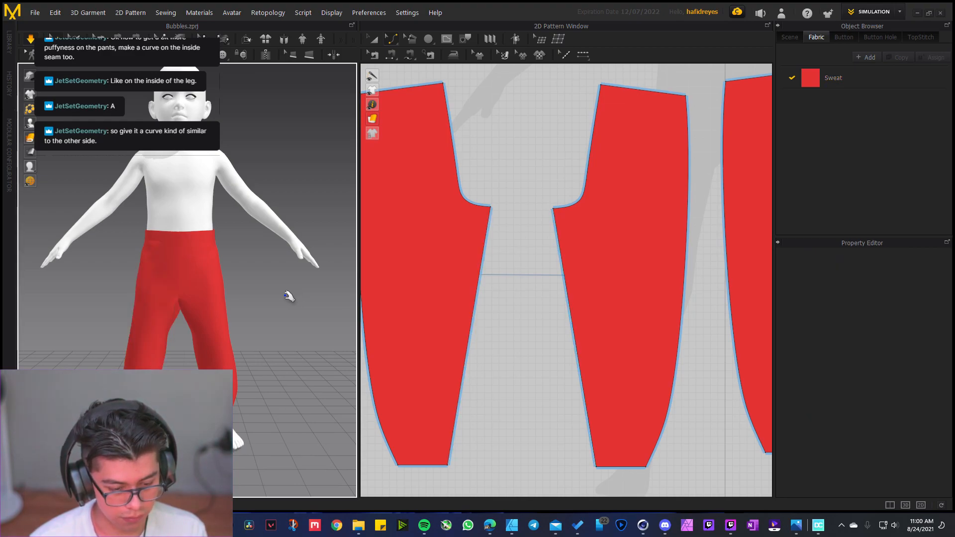
{"action": "key", "text": "z"}
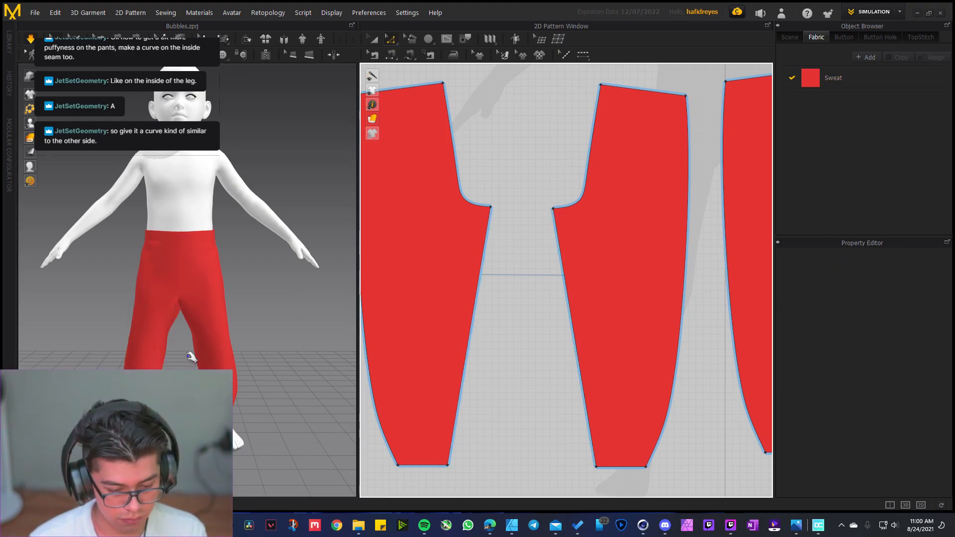
{"action": "left_click", "coordinate": [454, 297]}
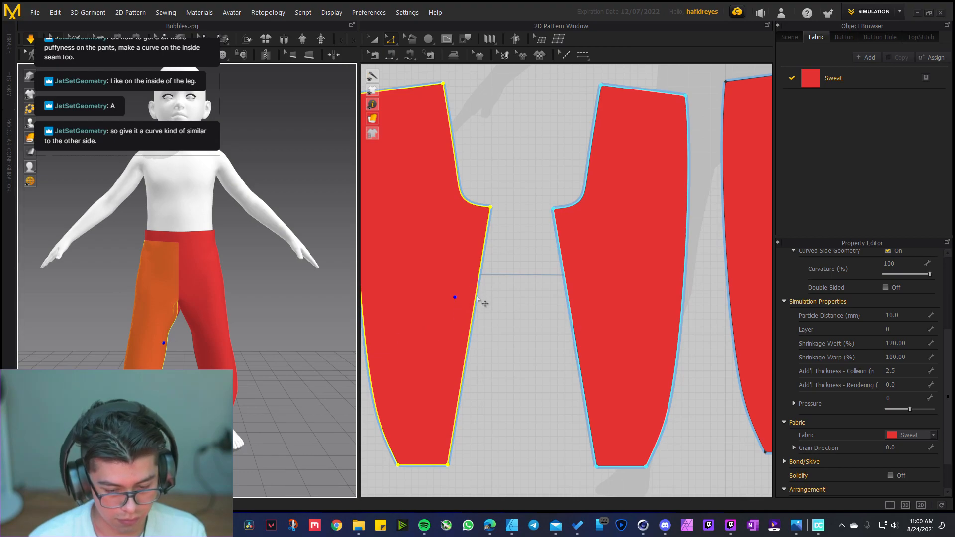
{"action": "key", "text": "c"}
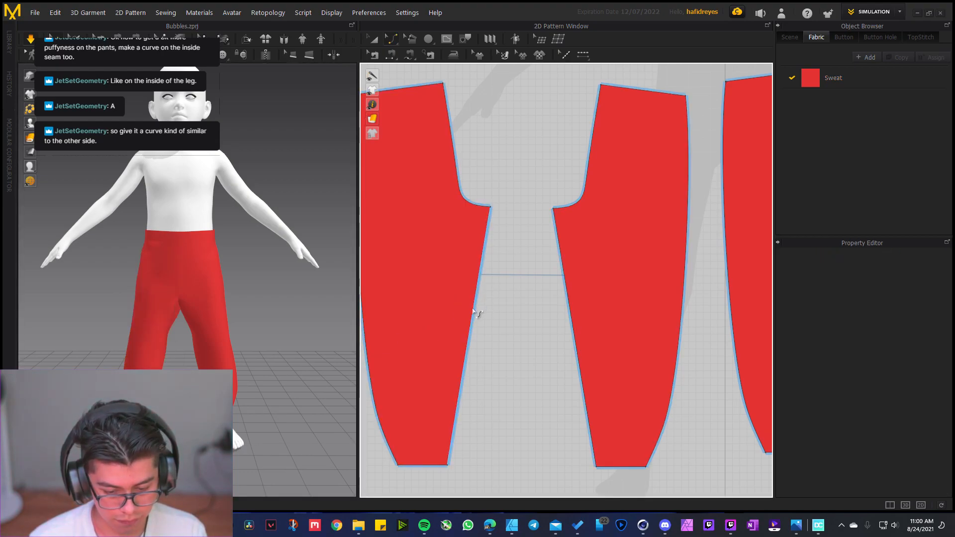
{"action": "left_click", "coordinate": [474, 310]}
{"action": "left_click_drag", "start_coordinate": [482, 314], "coordinate": [479, 333]}
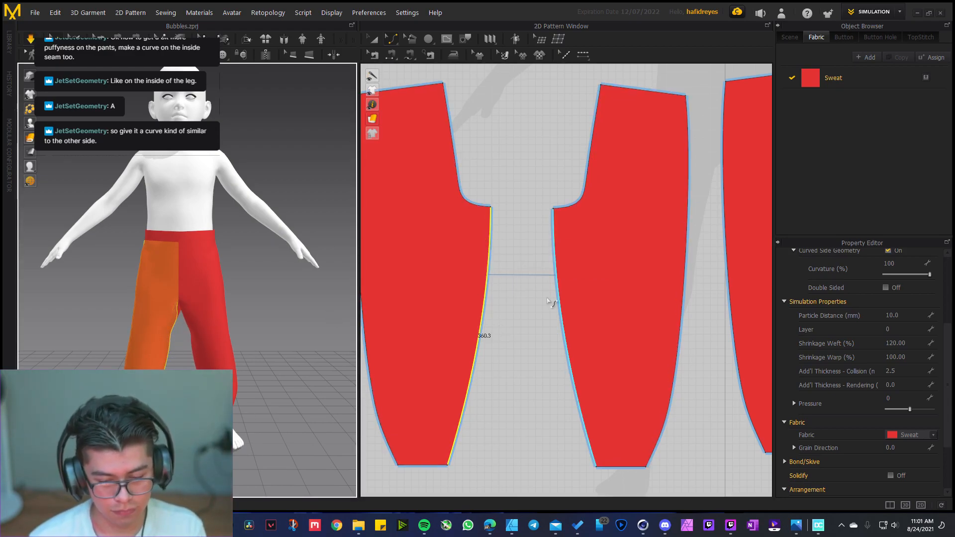
Try bulging the front leg panels' inseam much farther outward, to a length of about 378.2 mm
{"action": "scroll", "coordinate": [547, 301], "scroll_direction": "down", "scroll_amount": 2}
{"action": "middle_click_drag", "start_coordinate": [627, 308], "coordinate": [542, 299]}
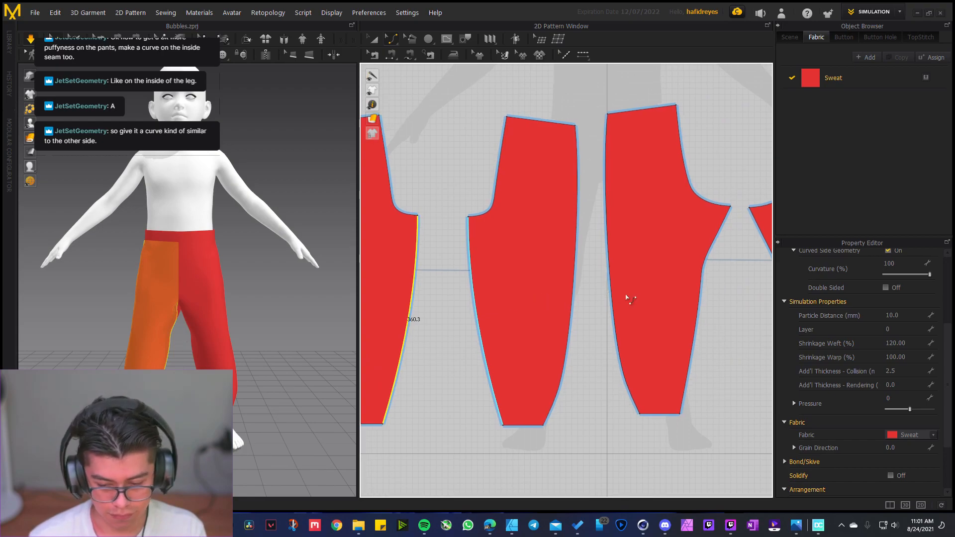
{"action": "middle_click_drag", "start_coordinate": [695, 288], "coordinate": [614, 286]}
{"action": "scroll", "coordinate": [615, 281], "scroll_direction": "up", "scroll_amount": 4}
{"action": "scroll", "coordinate": [622, 281], "scroll_direction": "down", "scroll_amount": 3}
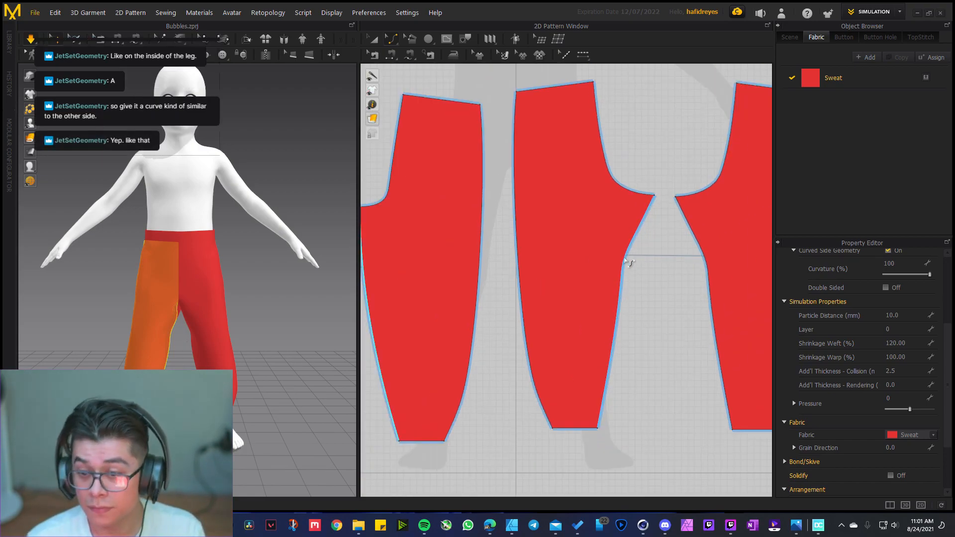
{"action": "middle_click_drag", "start_coordinate": [577, 298], "coordinate": [794, 287]}
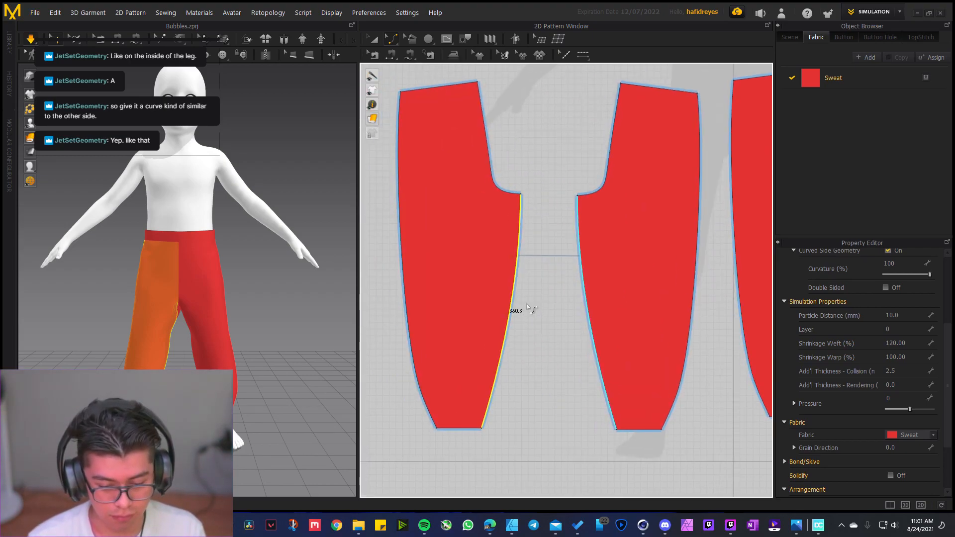
{"action": "left_click_drag", "start_coordinate": [513, 297], "coordinate": [550, 298]}
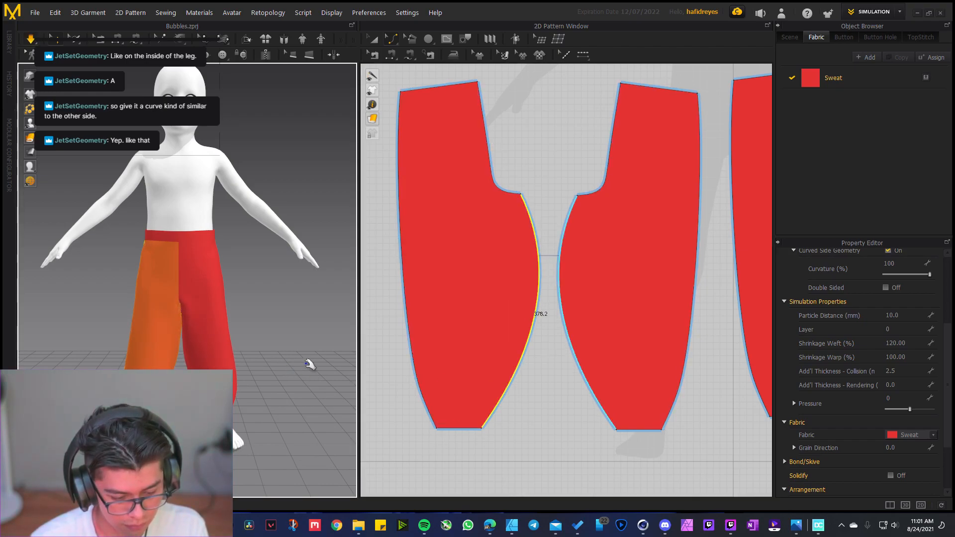
Examine the widened legs on the avatar and undo the exaggerated front inseam curve
{"action": "right_click_drag", "start_coordinate": [157, 351], "coordinate": [237, 358]}
{"action": "right_click_drag", "start_coordinate": [135, 354], "coordinate": [180, 333]}
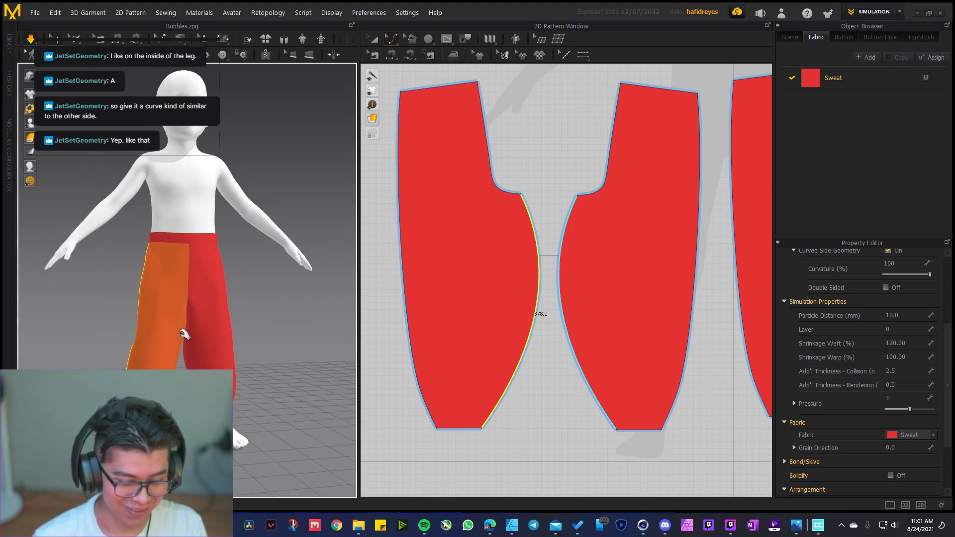
{"action": "scroll", "coordinate": [191, 355], "scroll_direction": "up", "scroll_amount": 4}
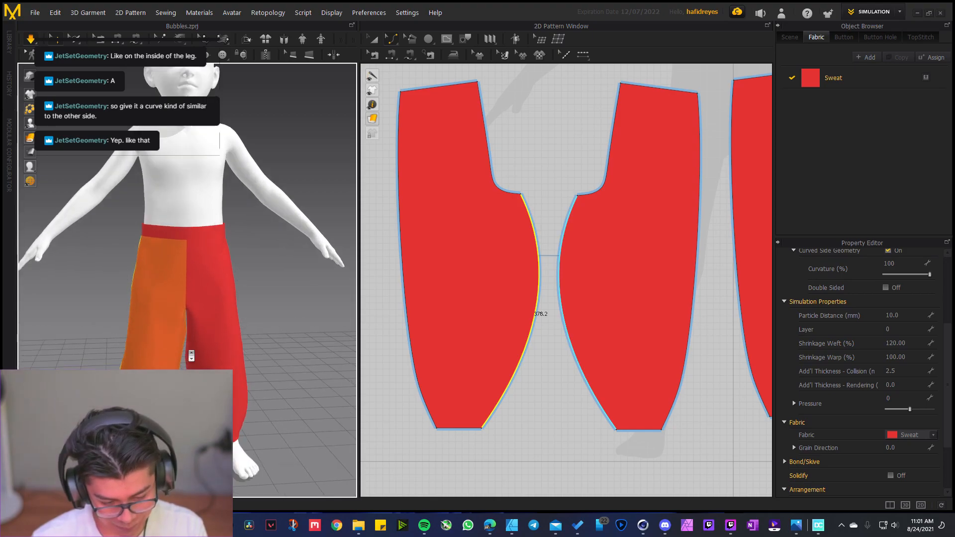
{"action": "middle_click_drag", "start_coordinate": [191, 355], "coordinate": [186, 324]}
{"action": "right_click_drag", "start_coordinate": [186, 324], "coordinate": [192, 348]}
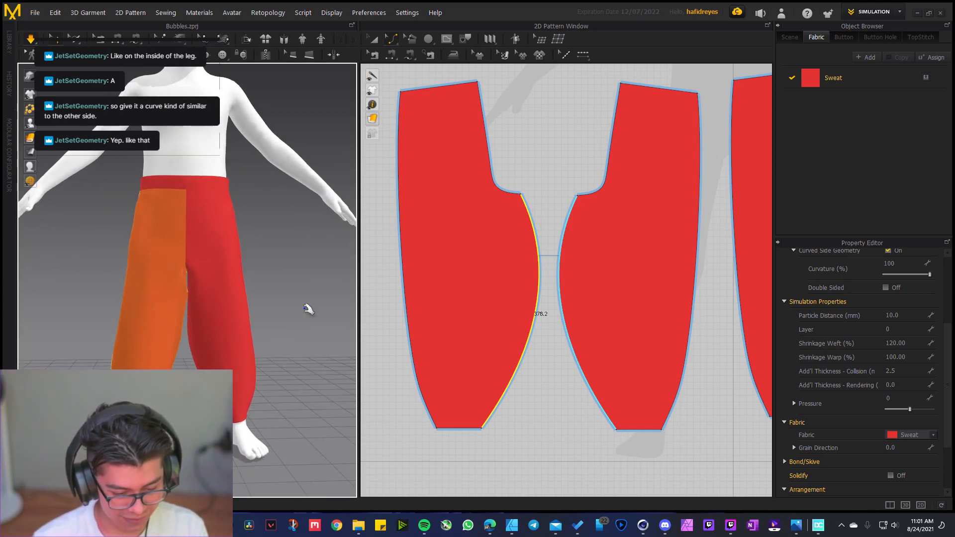
{"action": "left_click", "coordinate": [305, 313]}
{"action": "right_click_drag", "start_coordinate": [302, 316], "coordinate": [230, 341]}
{"action": "left_click", "coordinate": [470, 318]}
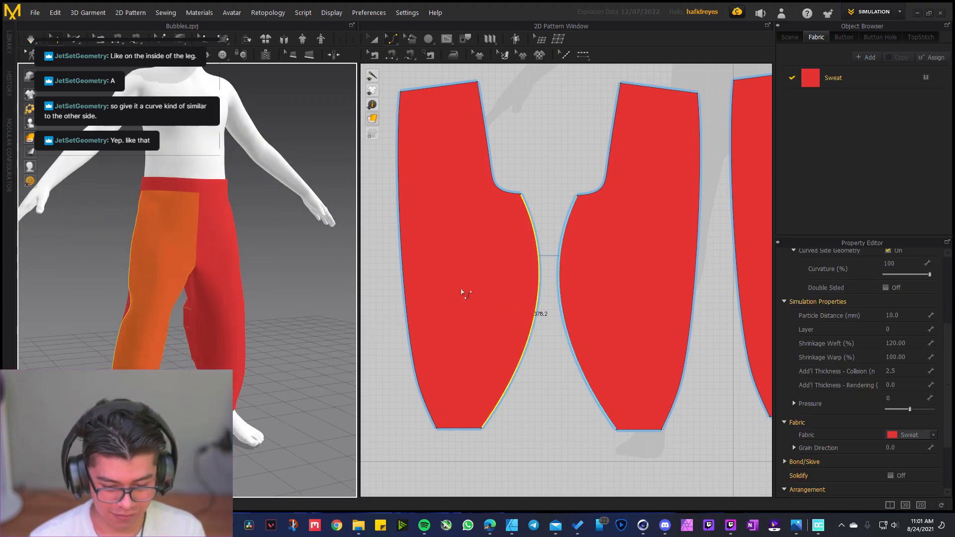
{"action": "key", "text": "ctrl+z"}
Simulate the pants briefly on the avatar and examine the leg drape from several angles
{"action": "key", "text": "space"}
{"action": "key", "text": "space"}
{"action": "right_click_drag", "start_coordinate": [175, 321], "coordinate": [184, 357]}
{"action": "left_click", "coordinate": [188, 332]}
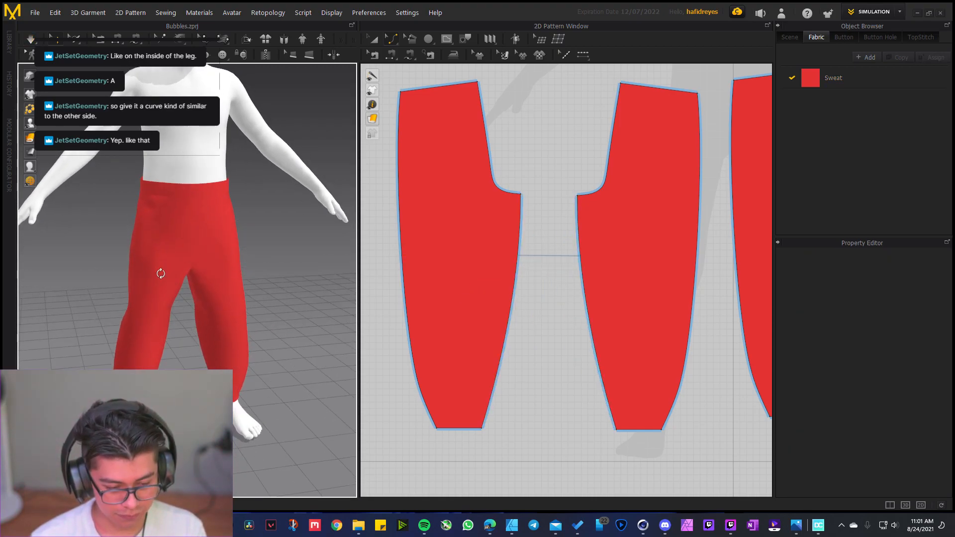
{"action": "right_click_drag", "start_coordinate": [160, 277], "coordinate": [639, 259]}
{"action": "right_click_drag", "start_coordinate": [231, 315], "coordinate": [223, 243]}
{"action": "middle_click_drag", "start_coordinate": [223, 243], "coordinate": [225, 265]}
{"action": "right_click_drag", "start_coordinate": [205, 241], "coordinate": [190, 252]}
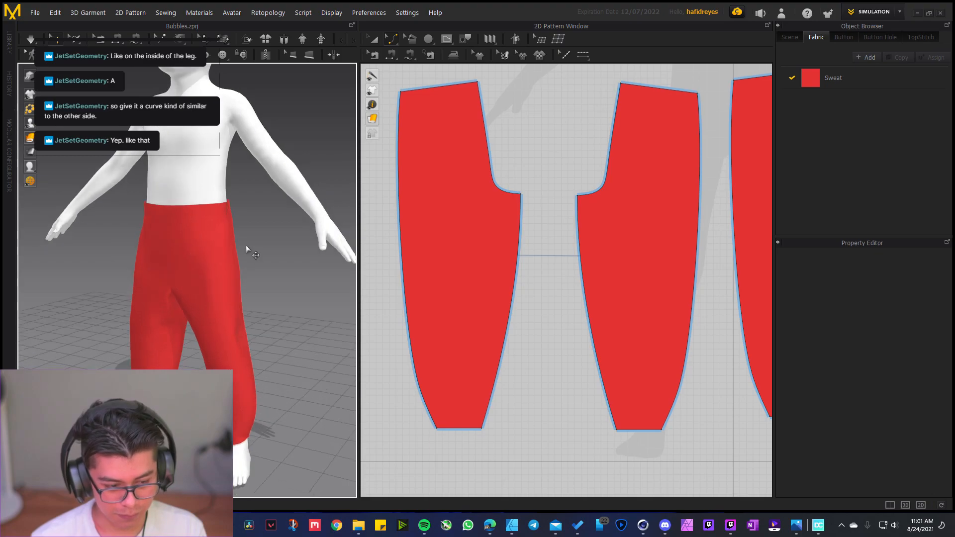
Set the additional rendering thickness of the waistband and all four leg panels to 2 mm
{"action": "scroll", "coordinate": [498, 230], "scroll_direction": "down", "scroll_amount": 4}
{"action": "middle_click_drag", "start_coordinate": [498, 230], "coordinate": [472, 277]}
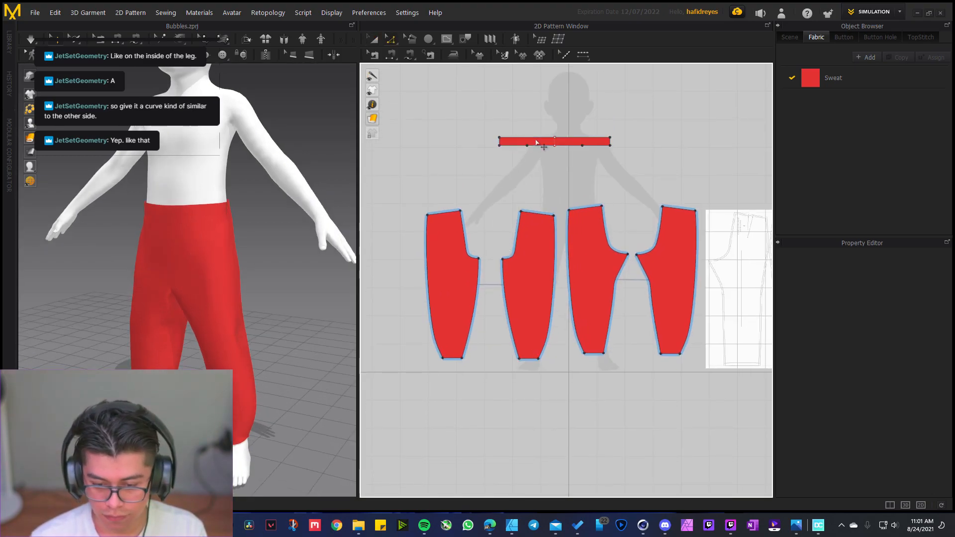
{"action": "left_click", "coordinate": [541, 142]}
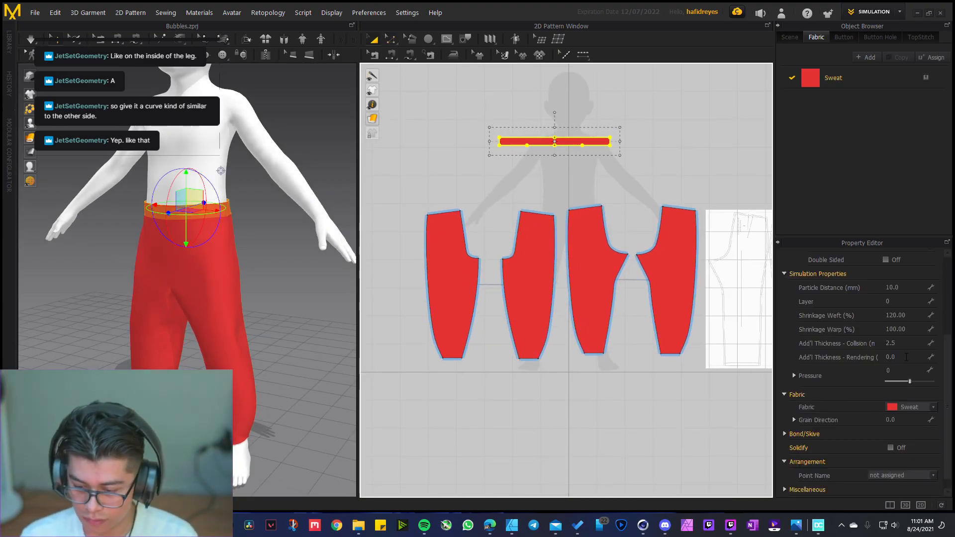
{"action": "left_click_drag", "start_coordinate": [423, 127], "coordinate": [773, 378]}
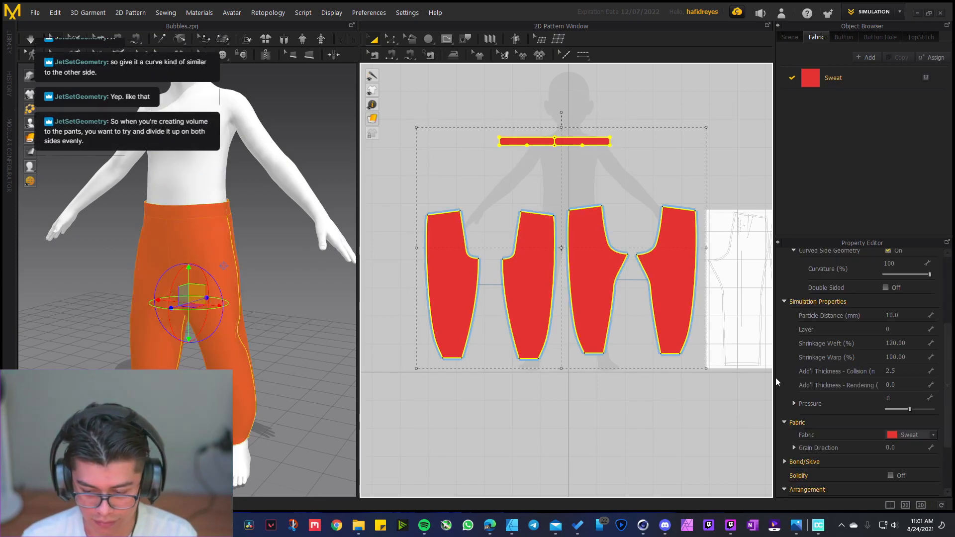
{"action": "left_click", "coordinate": [903, 385]}
{"action": "type", "text": "2"}
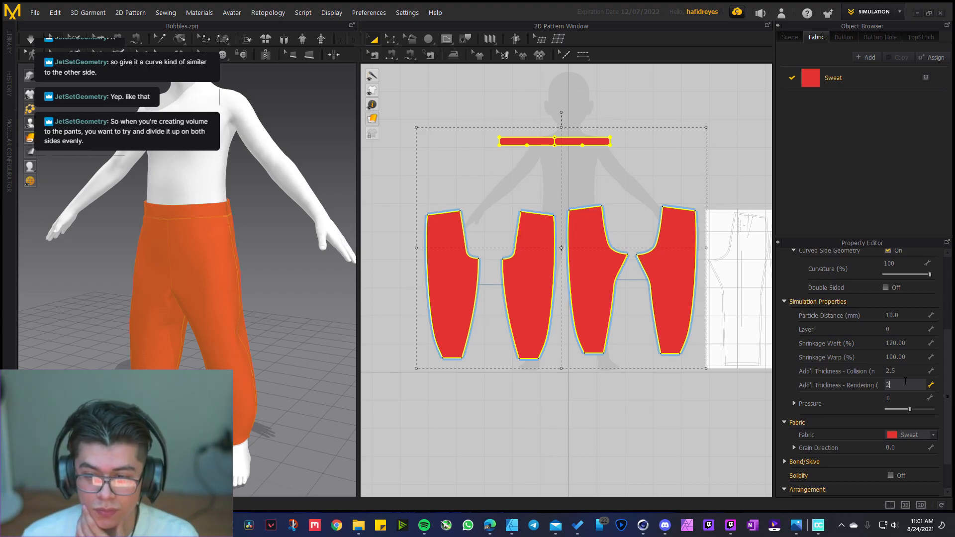
{"action": "key", "text": "Return"}
{"action": "left_click", "coordinate": [572, 400]}
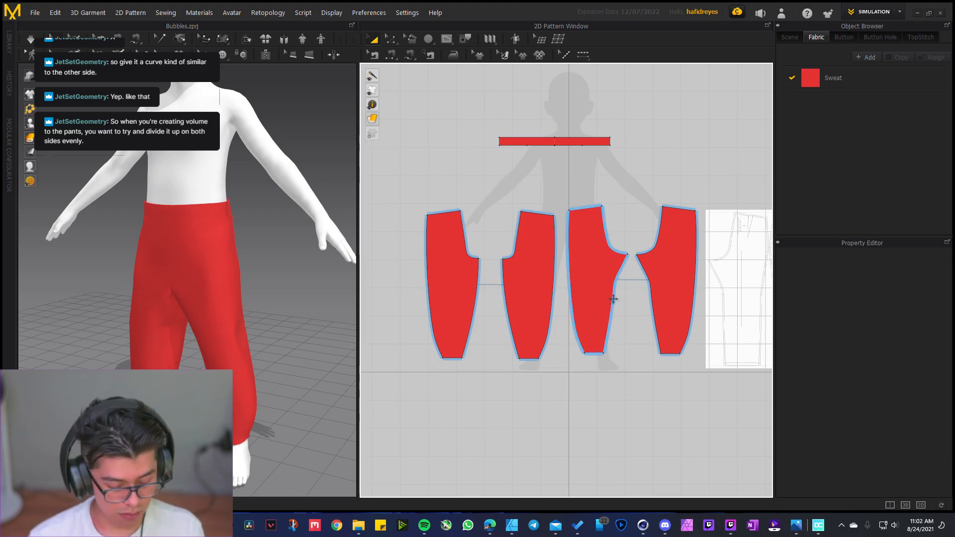
Compare the outer side seam curves of the front and back leg panels
{"action": "scroll", "coordinate": [613, 298], "scroll_direction": "up", "scroll_amount": 3}
{"action": "right_click_drag", "start_coordinate": [236, 354], "coordinate": [277, 351]}
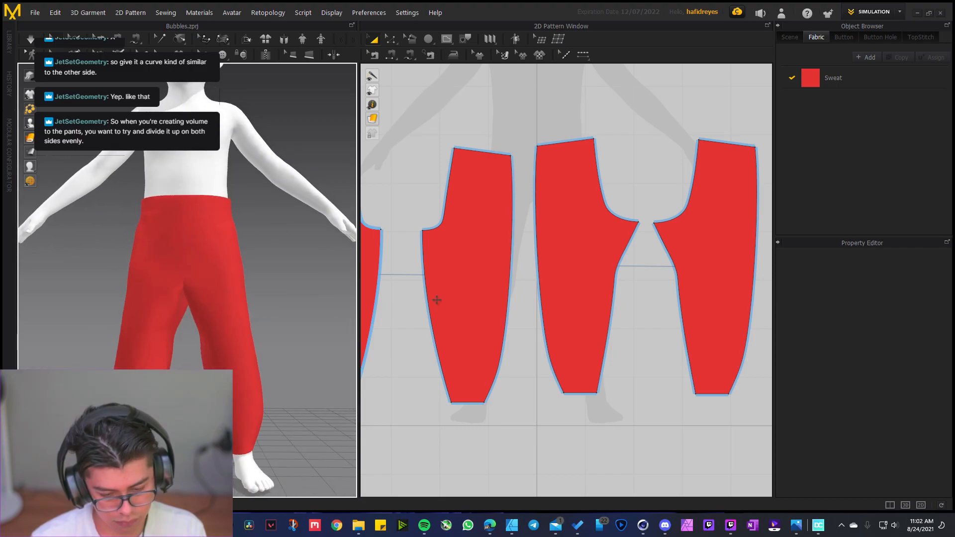
{"action": "scroll", "coordinate": [570, 293], "scroll_direction": "down", "scroll_amount": 5}
{"action": "scroll", "coordinate": [483, 305], "scroll_direction": "up", "scroll_amount": 4}
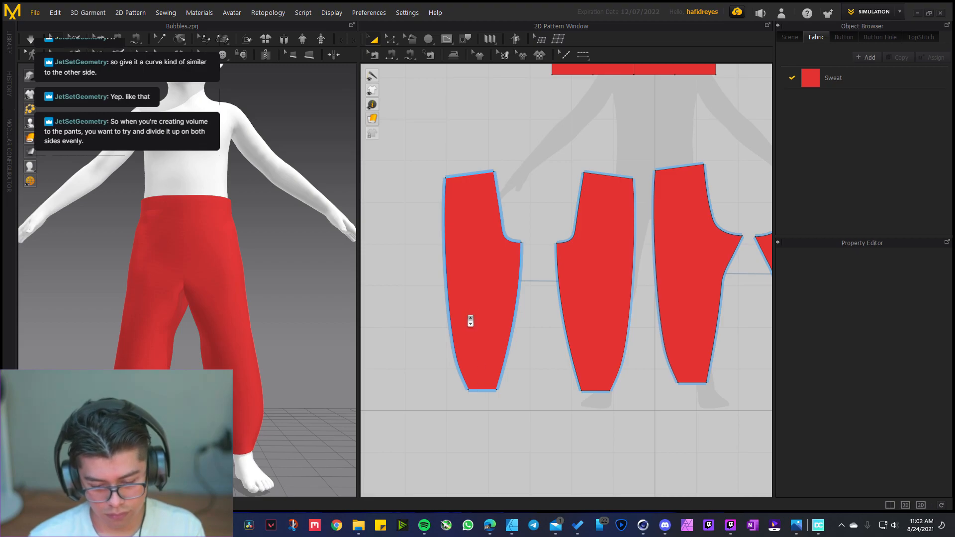
{"action": "scroll", "coordinate": [470, 320], "scroll_direction": "up", "scroll_amount": 2}
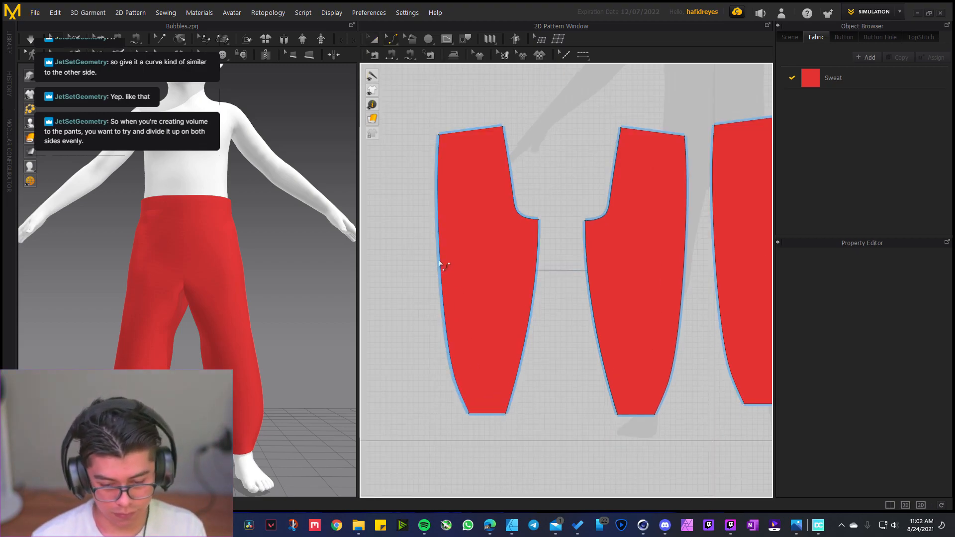
{"action": "left_click", "coordinate": [439, 265]}
{"action": "middle_click_drag", "start_coordinate": [514, 304], "coordinate": [412, 285]}
{"action": "middle_click_drag", "start_coordinate": [618, 291], "coordinate": [577, 298]}
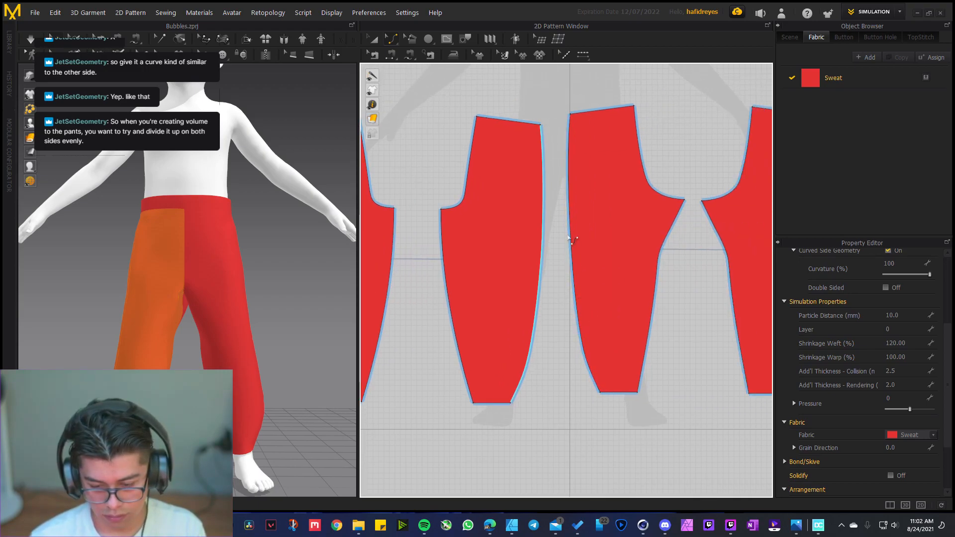
{"action": "left_click", "coordinate": [570, 223]}
{"action": "left_click_drag", "start_coordinate": [570, 222], "coordinate": [568, 223]}
Move both back leg panels down slightly to line them up with the front leg panels
{"action": "scroll", "coordinate": [595, 264], "scroll_direction": "down", "scroll_amount": 2}
{"action": "key", "text": "z"}
{"action": "left_click_drag", "start_coordinate": [607, 185], "coordinate": [733, 373]}
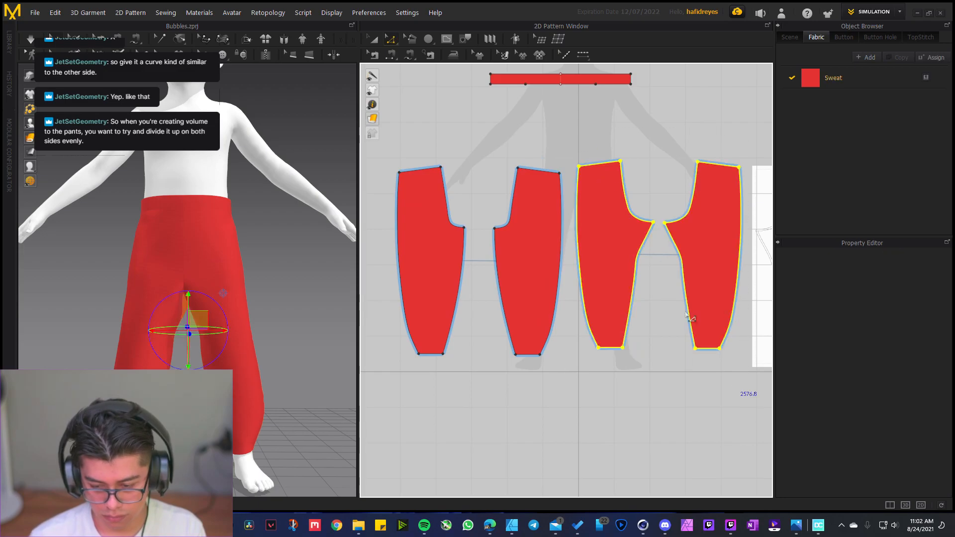
{"action": "left_click", "coordinate": [616, 255]}
{"action": "left_click_drag", "start_coordinate": [568, 127], "coordinate": [720, 380]}
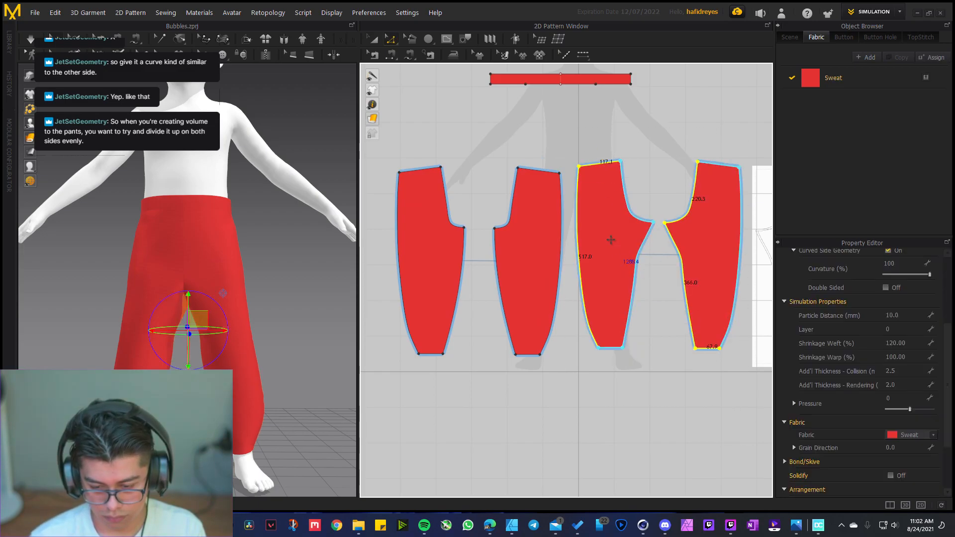
{"action": "left_click", "coordinate": [599, 198]}
{"action": "left_click", "coordinate": [694, 240], "text": "shift"}
{"action": "left_click_drag", "start_coordinate": [700, 240], "coordinate": [697, 246]}
{"action": "left_click", "coordinate": [643, 400]}
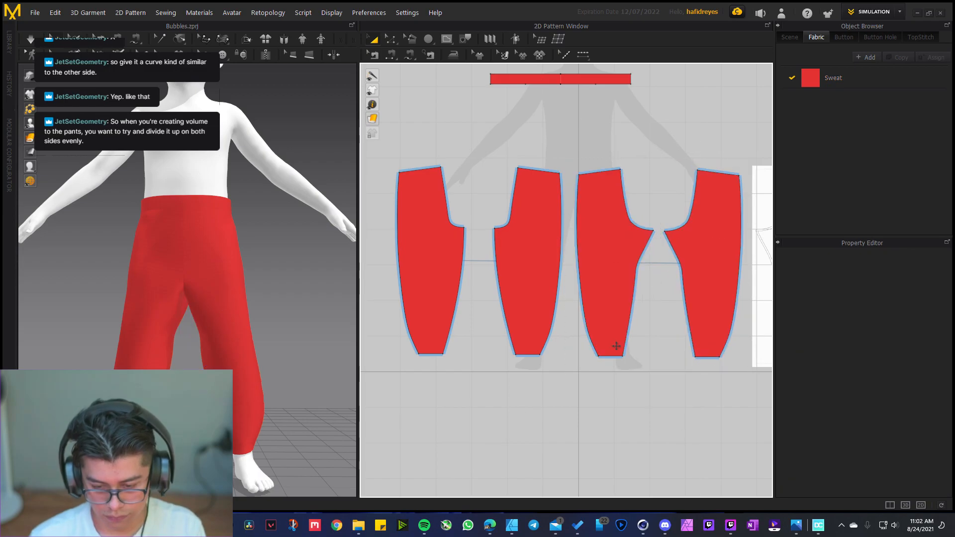
Curve the inseam of the back leg panels outward below the crotch, making it about 365.1 mm long
{"action": "left_click", "coordinate": [561, 261]}
{"action": "left_click", "coordinate": [597, 281]}
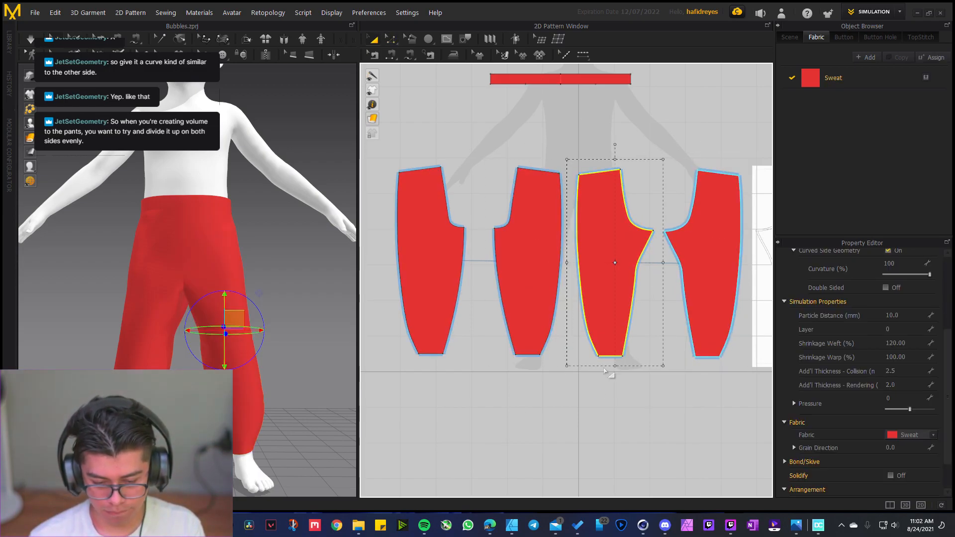
{"action": "middle_click_drag", "start_coordinate": [629, 337], "coordinate": [591, 344]}
{"action": "scroll", "coordinate": [603, 302], "scroll_direction": "up", "scroll_amount": 2}
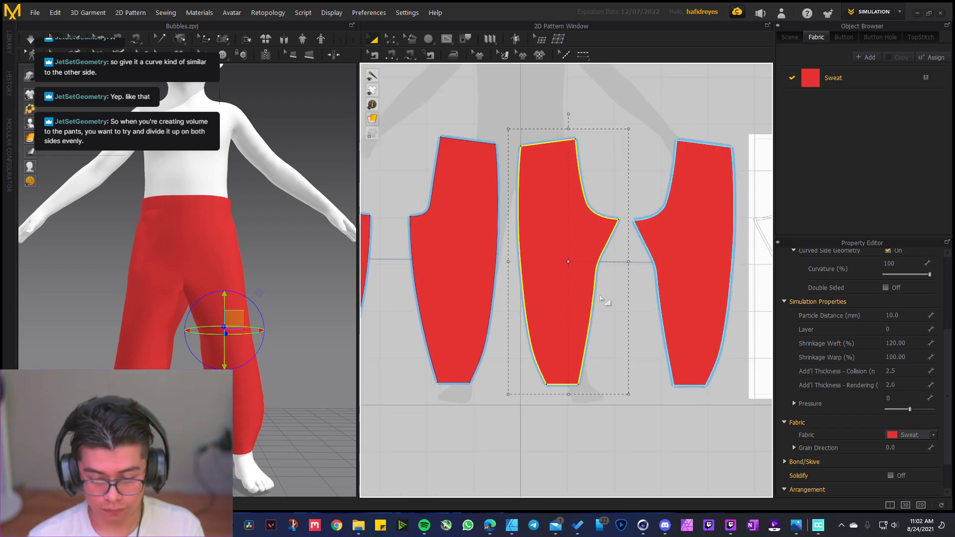
{"action": "left_click", "coordinate": [600, 272]}
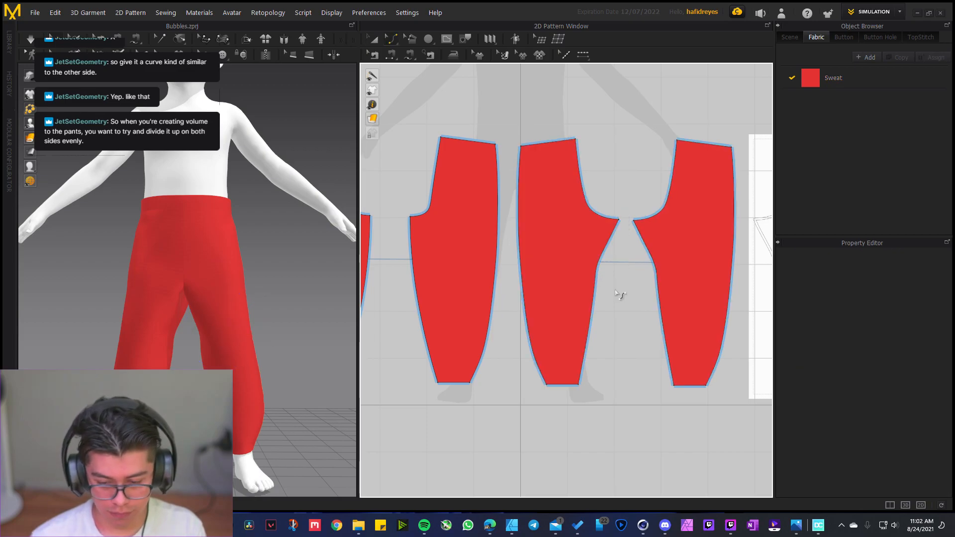
{"action": "left_click_drag", "start_coordinate": [598, 273], "coordinate": [617, 276]}
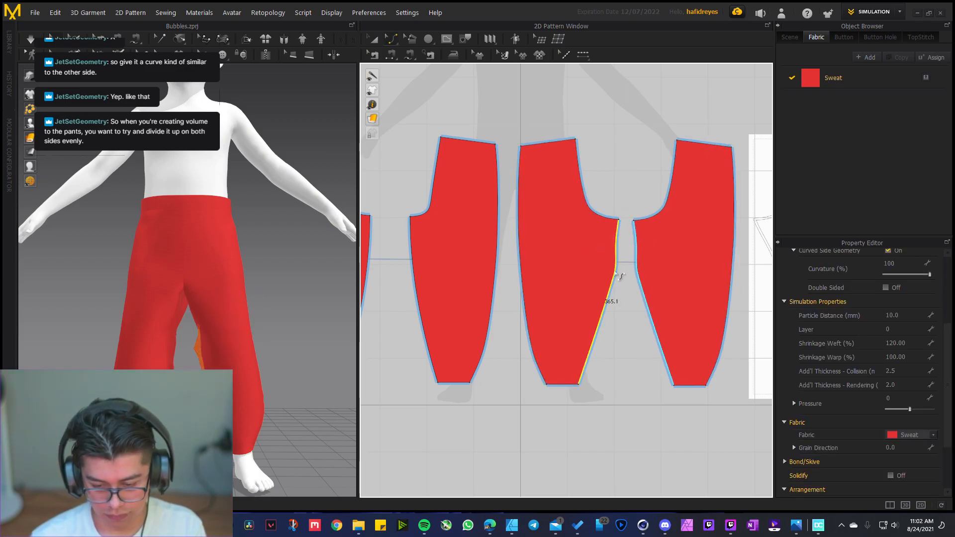
Simulate the pants, inspect them from behind, and undo the last curve adjustment on the back leg panels' inseam
{"action": "scroll", "coordinate": [617, 247], "scroll_direction": "up", "scroll_amount": 3}
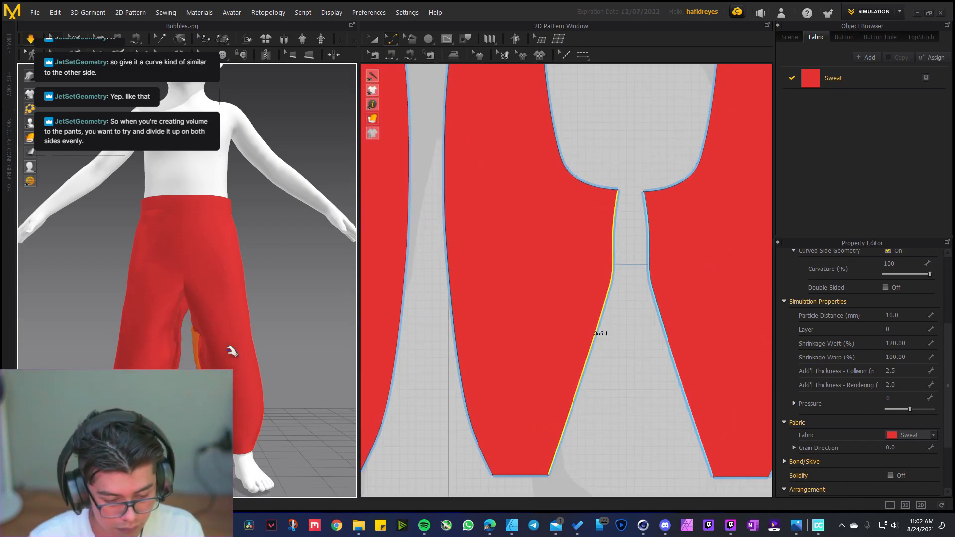
{"action": "right_click_drag", "start_coordinate": [189, 348], "coordinate": [273, 334]}
{"action": "left_click", "coordinate": [232, 373]}
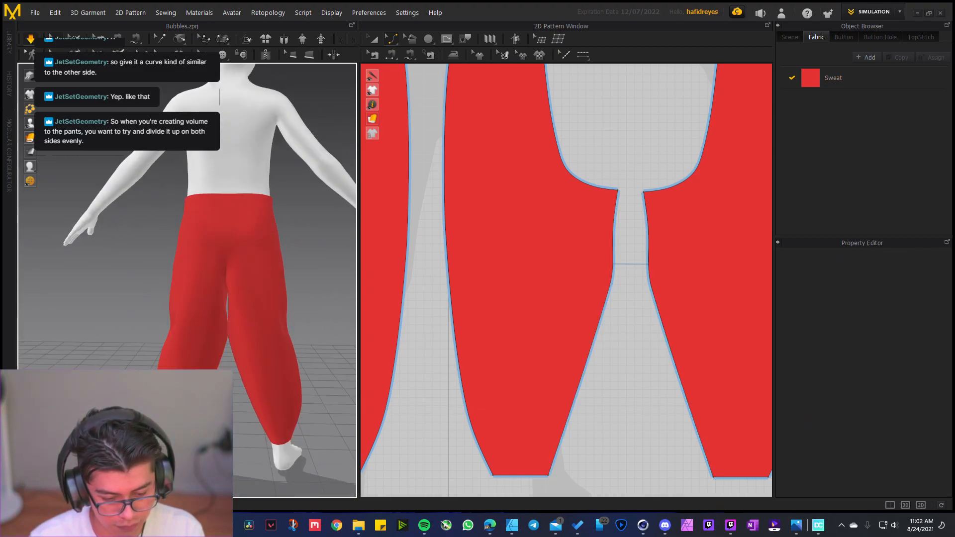
{"action": "left_click", "coordinate": [604, 294]}
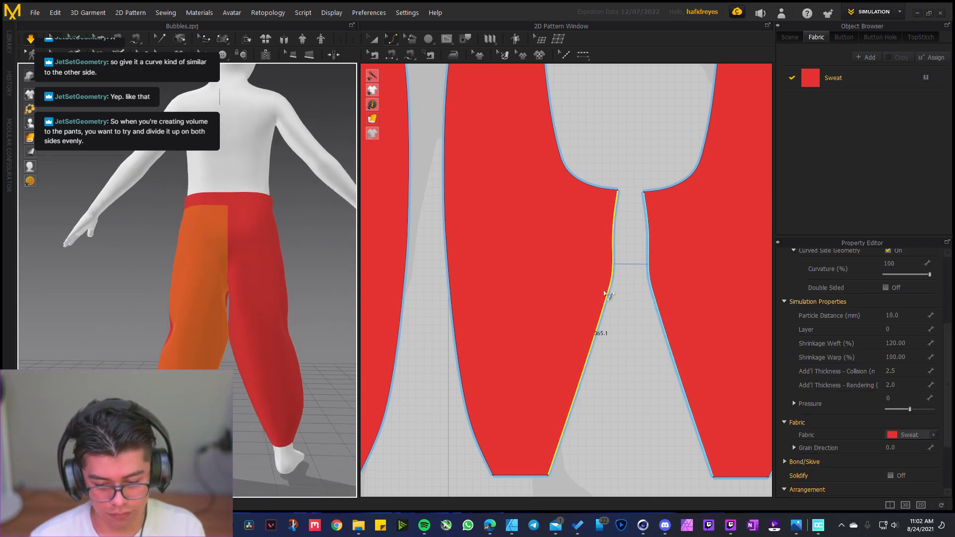
{"action": "key", "text": "ctrl+z"}
{"action": "key", "text": "space"}
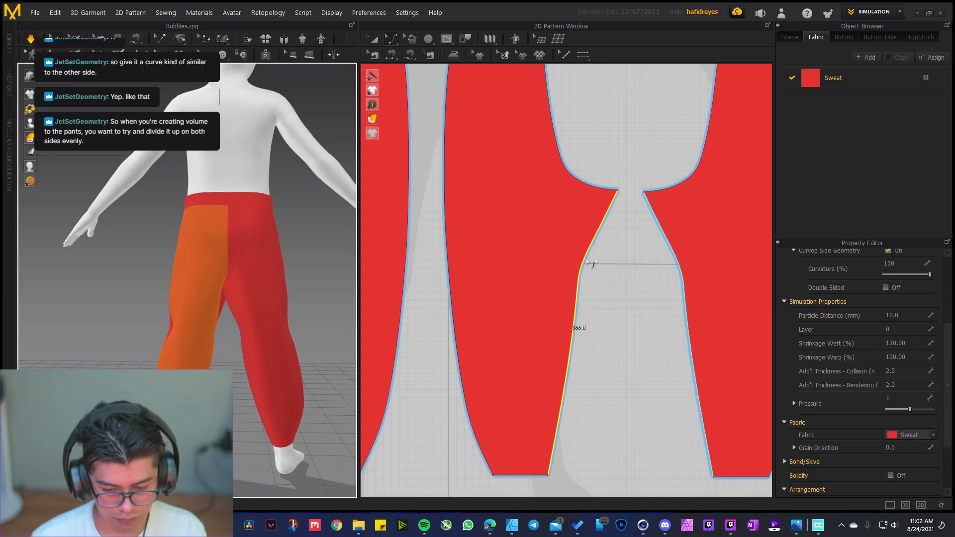
Curve the upper inseam of the back leg panels outward just below the crotch, making it about 368 mm long
{"action": "left_click", "coordinate": [586, 253]}
{"action": "left_click_drag", "start_coordinate": [600, 237], "coordinate": [623, 249]}
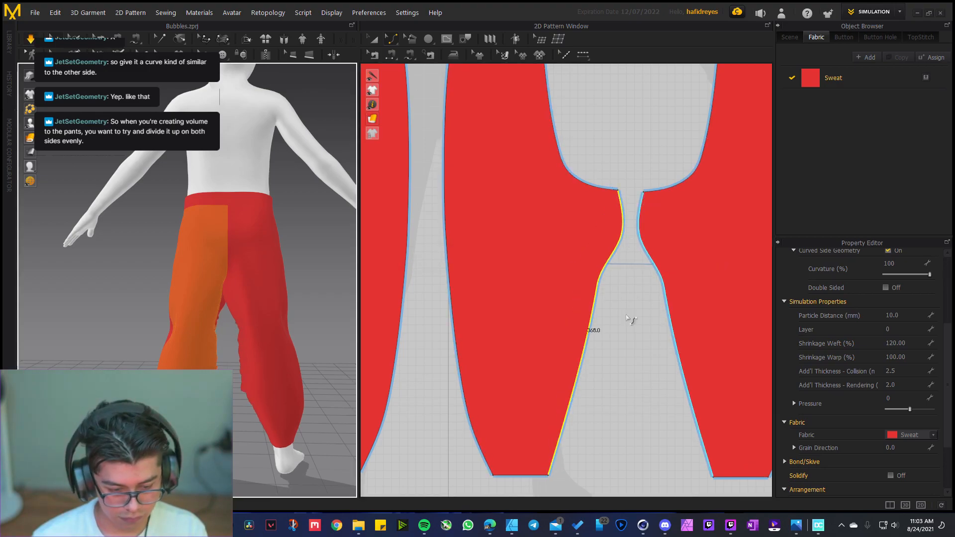
{"action": "left_click", "coordinate": [246, 426]}
{"action": "right_click_drag", "start_coordinate": [249, 424], "coordinate": [307, 374]}
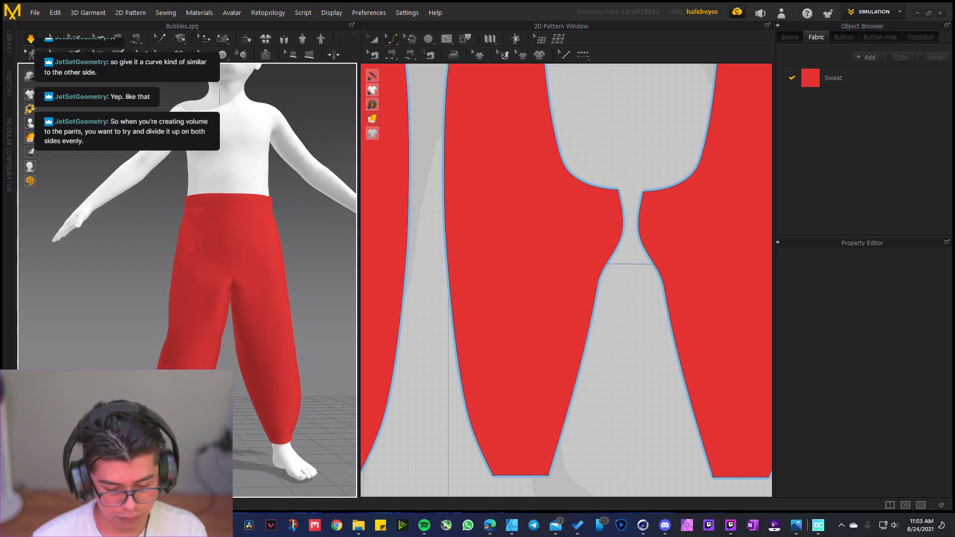
Switch to Photos to examine the pants in Resized_20160704_100427.jpg, and compare them with the simulated pants from the side in Marvelous Designer
{"action": "mouse_move", "coordinate": [796, 525]}
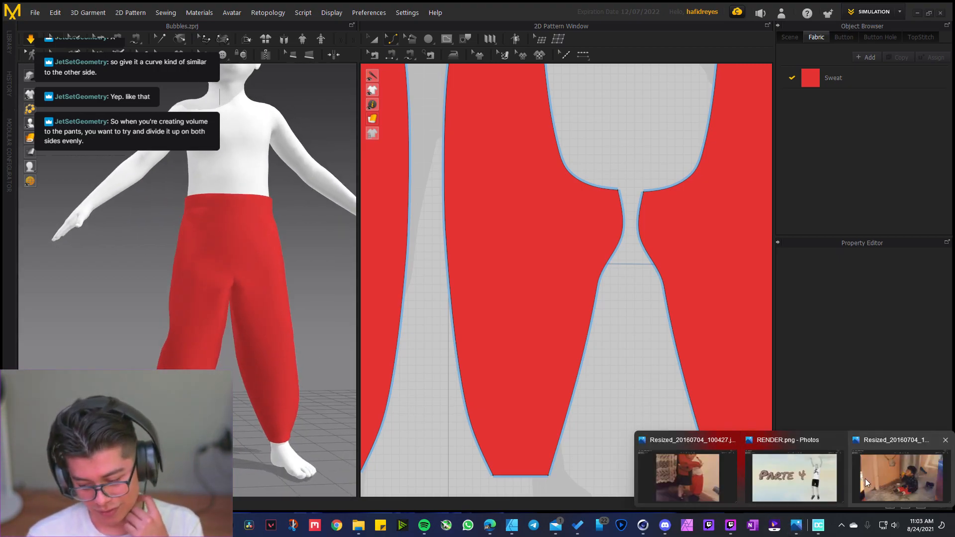
{"action": "left_click", "coordinate": [673, 479]}
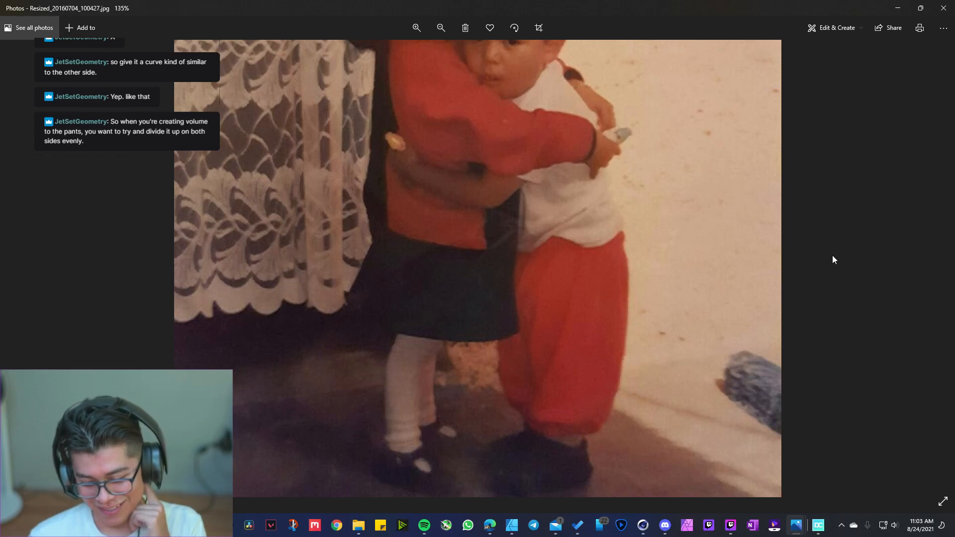
{"action": "left_click", "coordinate": [903, 13]}
{"action": "right_click_drag", "start_coordinate": [273, 315], "coordinate": [251, 322]}
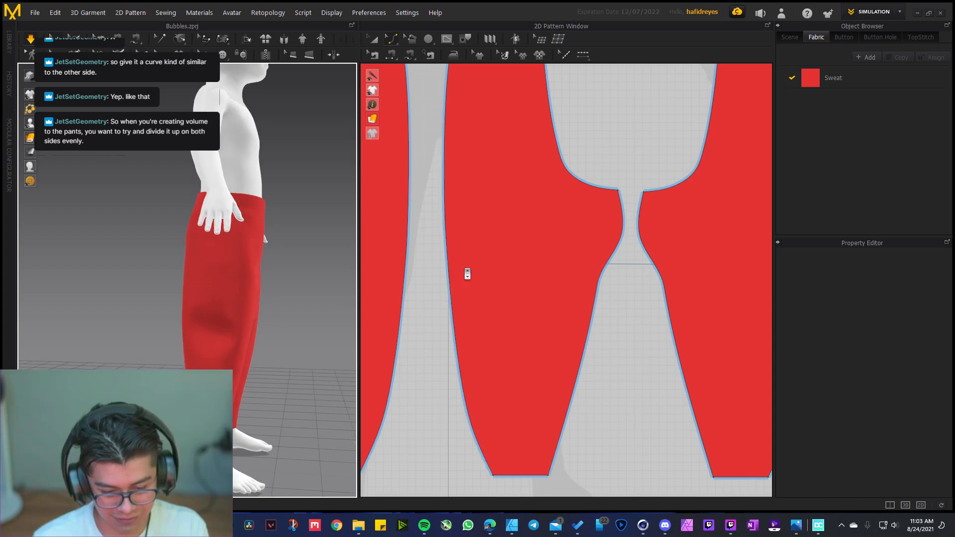
{"action": "scroll", "coordinate": [467, 274], "scroll_direction": "down", "scroll_amount": 4}
{"action": "scroll", "coordinate": [520, 277], "scroll_direction": "up", "scroll_amount": 2}
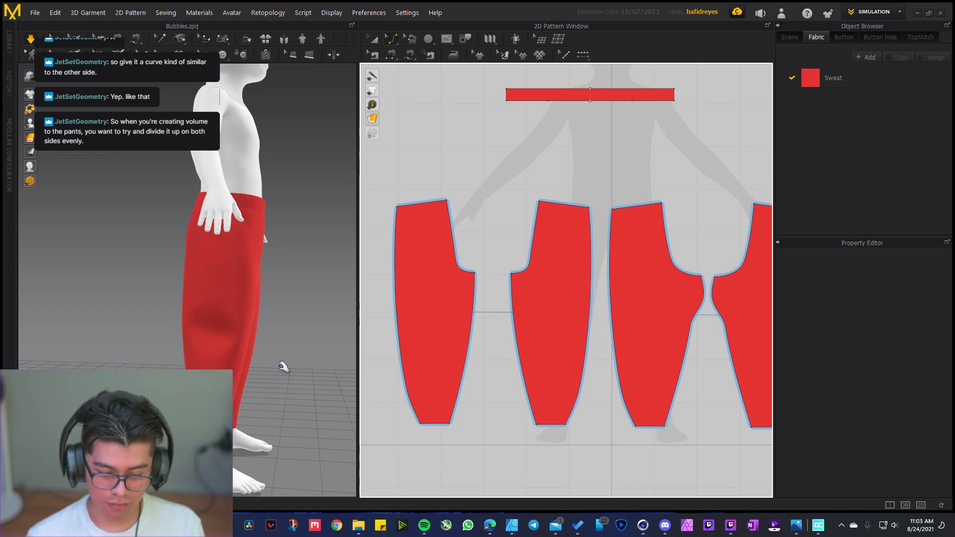
Switch to Photos and examine the pants' leg volume and ankles in Resized_20160704_100814.jpg and the full Resized_20160704_100427.jpg
{"action": "mouse_move", "coordinate": [796, 525]}
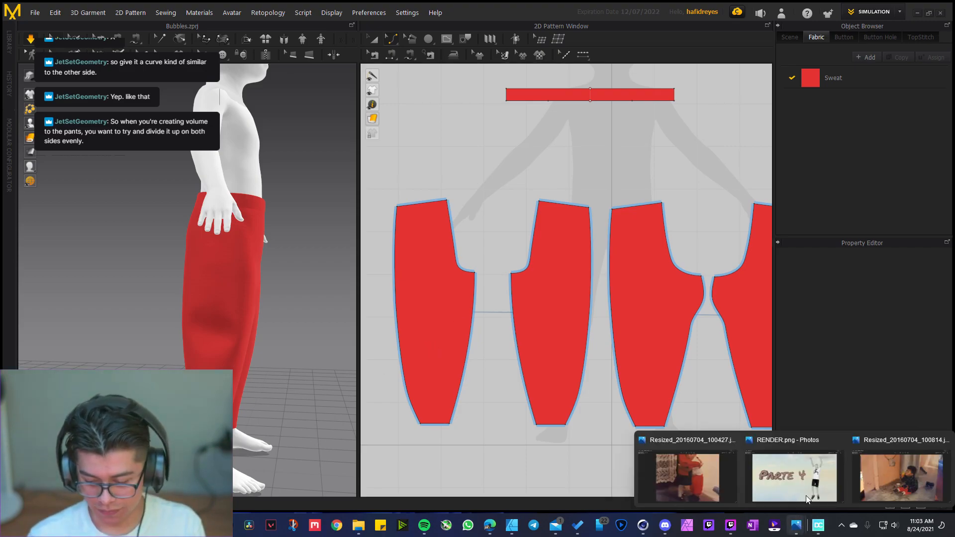
{"action": "left_click", "coordinate": [883, 481]}
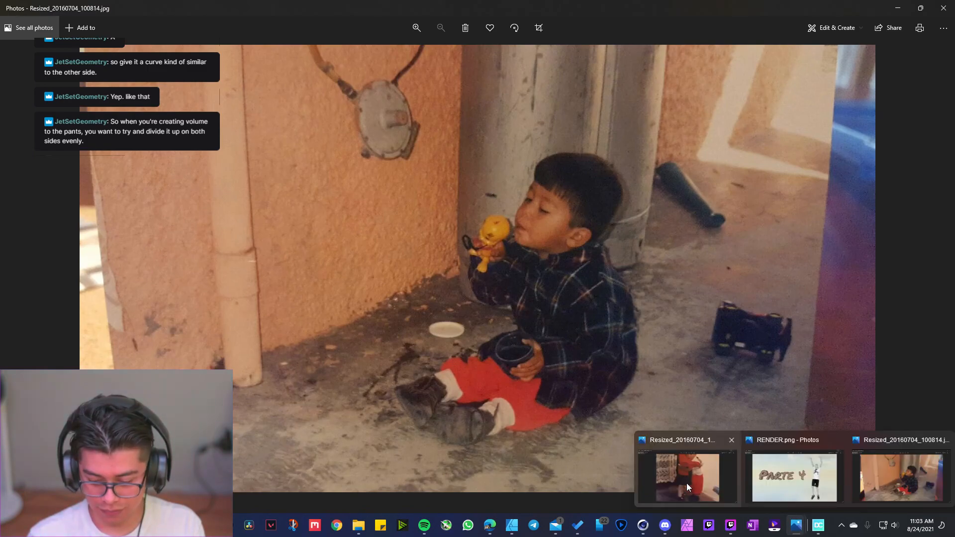
{"action": "left_click", "coordinate": [686, 481]}
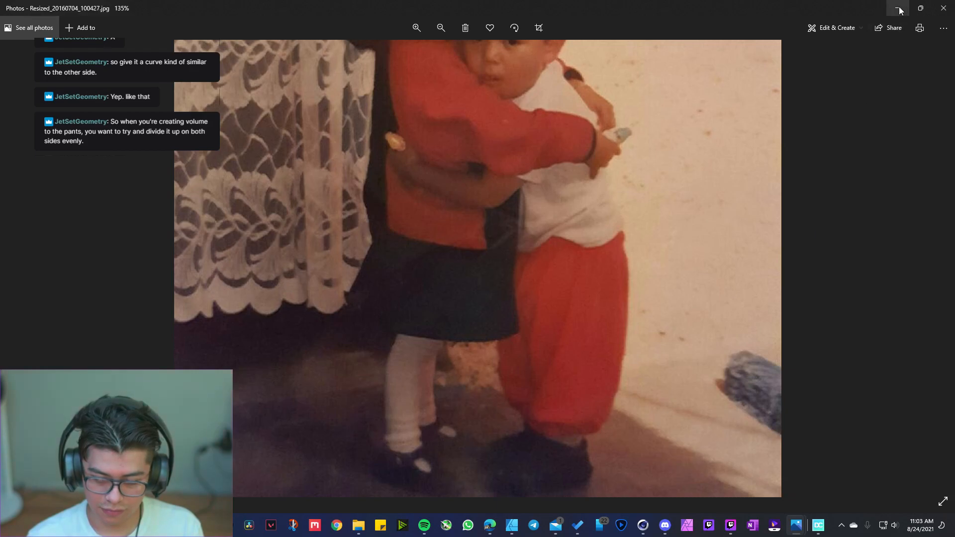
{"action": "key", "text": "Right"}
{"action": "mouse_move", "coordinate": [795, 525]}
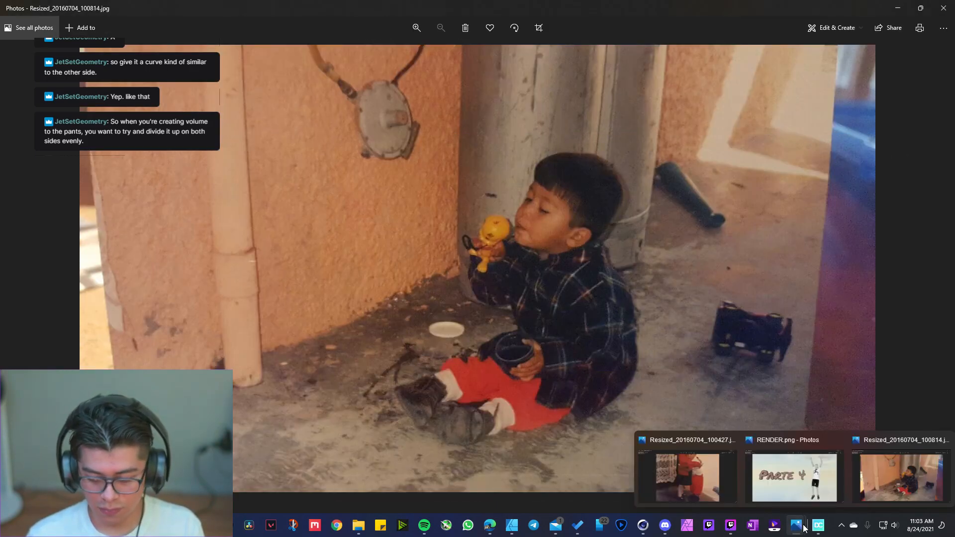
{"action": "mouse_move", "coordinate": [714, 476]}
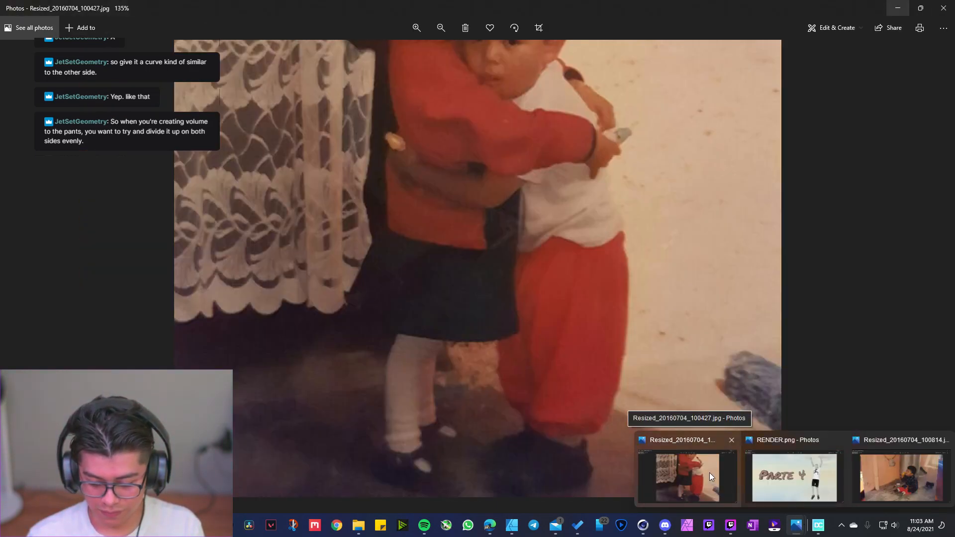
{"action": "left_click", "coordinate": [709, 473]}
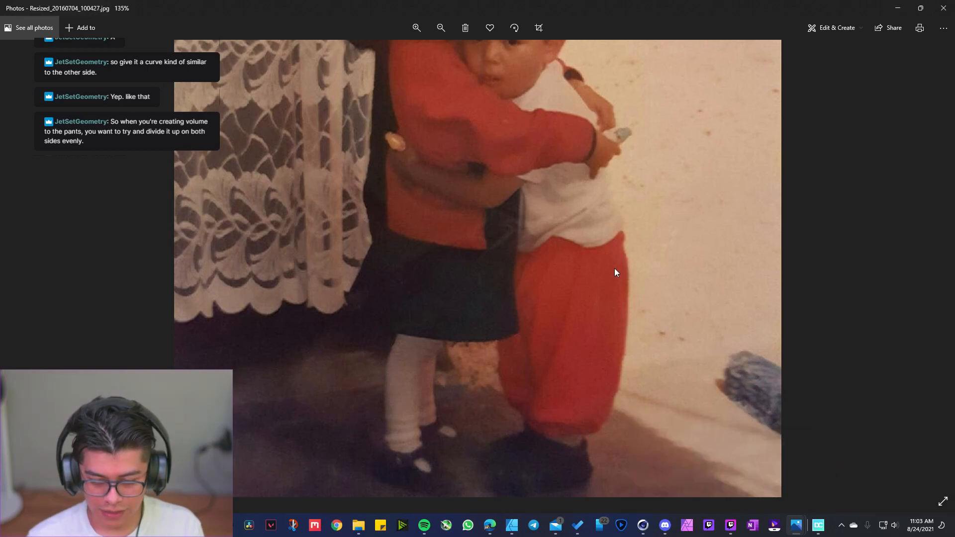
{"action": "scroll", "coordinate": [613, 268], "scroll_direction": "down", "scroll_amount": 2}
{"action": "scroll", "coordinate": [614, 271], "scroll_direction": "down", "scroll_amount": 1}
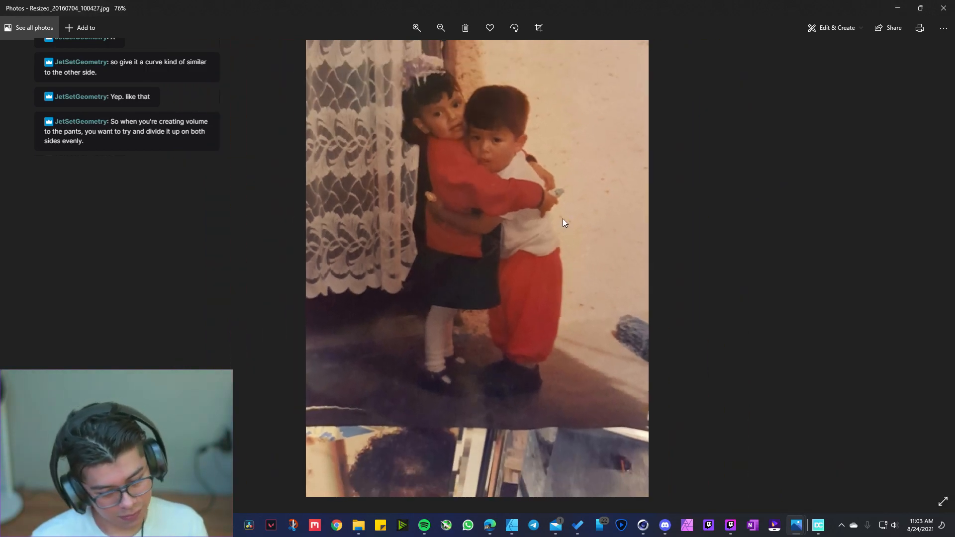
{"action": "key", "text": "Right"}
{"action": "left_click", "coordinate": [901, 9]}
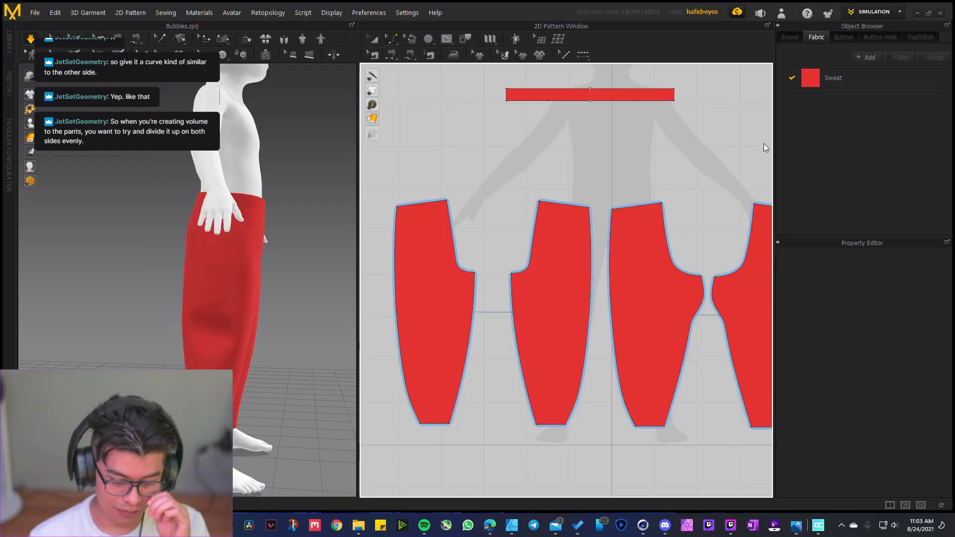
In Marvelous Designer, curve the outer side seams of the front leg panels outward at mid-leg, about 529 mm long, and check the drape
{"action": "scroll", "coordinate": [268, 256], "scroll_direction": "down", "scroll_amount": 5}
{"action": "right_click_drag", "start_coordinate": [253, 299], "coordinate": [275, 283]}
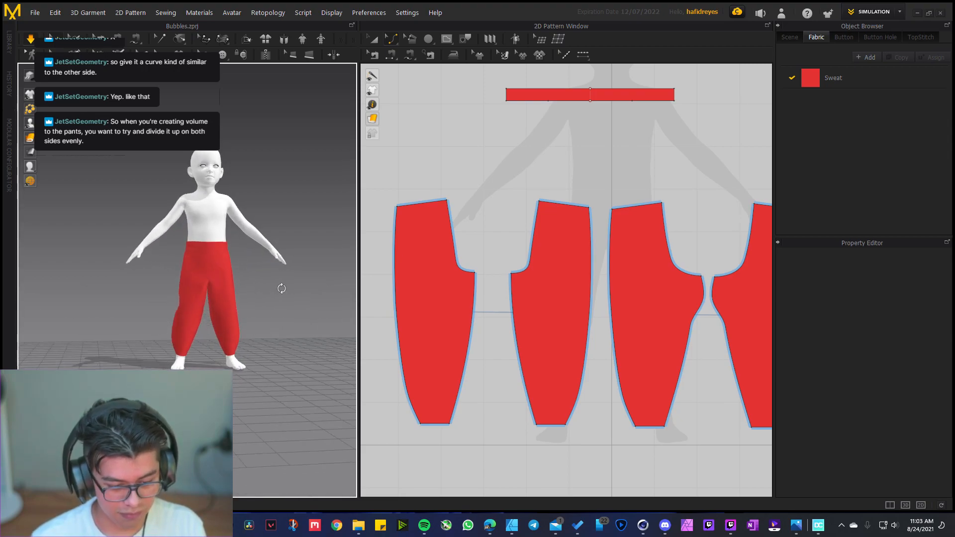
{"action": "scroll", "coordinate": [204, 327], "scroll_direction": "up", "scroll_amount": 3}
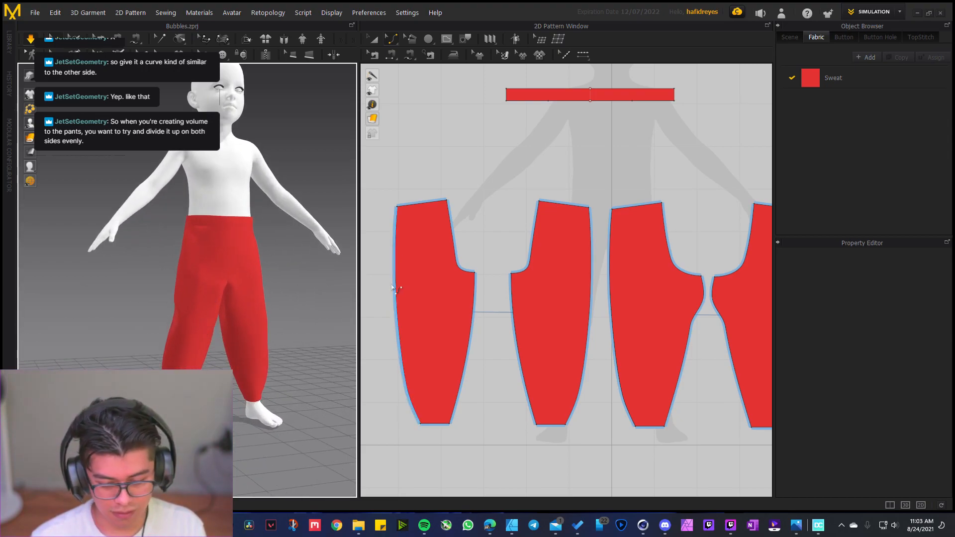
{"action": "left_click_drag", "start_coordinate": [387, 299], "coordinate": [382, 297]}
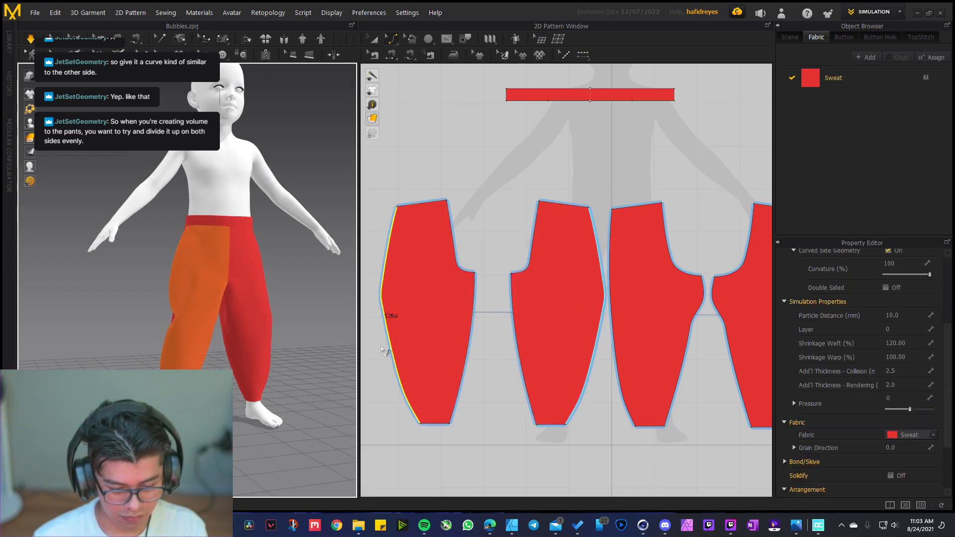
{"action": "left_click", "coordinate": [173, 319]}
{"action": "right_click_drag", "start_coordinate": [216, 332], "coordinate": [174, 343]}
{"action": "left_click", "coordinate": [285, 313]}
{"action": "right_click_drag", "start_coordinate": [260, 339], "coordinate": [228, 324]}
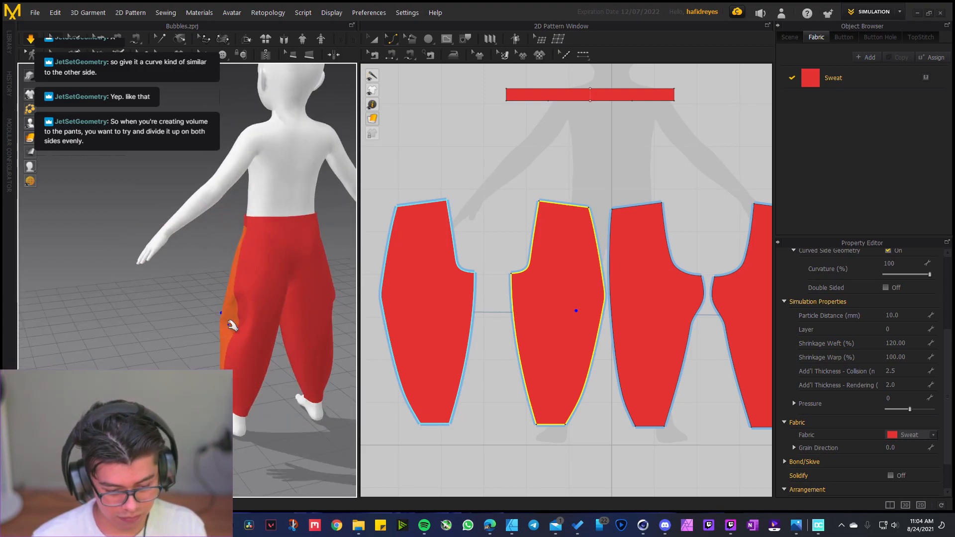
{"action": "left_click", "coordinate": [222, 320]}
Move both front leg panels slightly away from the back leg panels to open a gap between the outer side seams
{"action": "scroll", "coordinate": [464, 220], "scroll_direction": "down", "scroll_amount": 3}
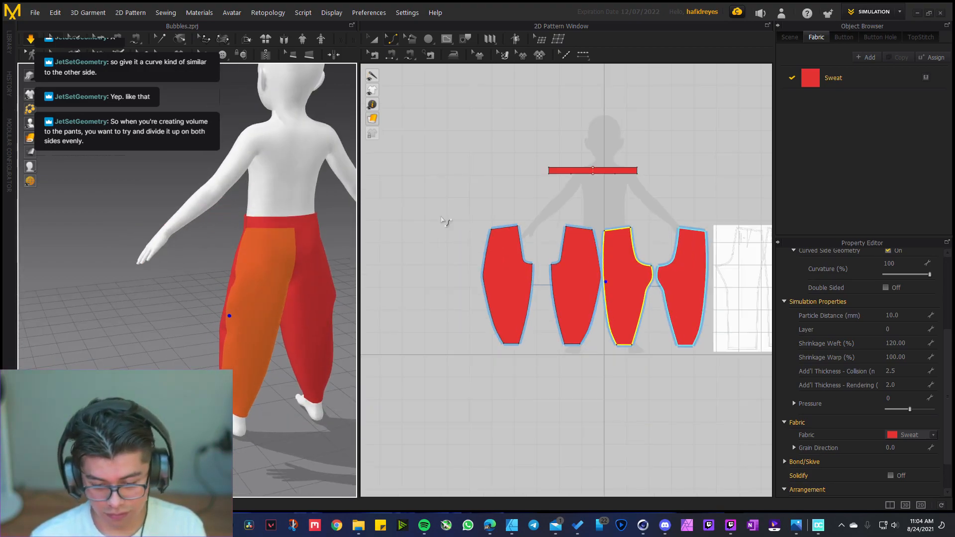
{"action": "left_click", "coordinate": [593, 352]}
{"action": "left_click_drag", "start_coordinate": [591, 349], "coordinate": [605, 369]}
{"action": "key", "text": "z"}
{"action": "left_click", "coordinate": [569, 300]}
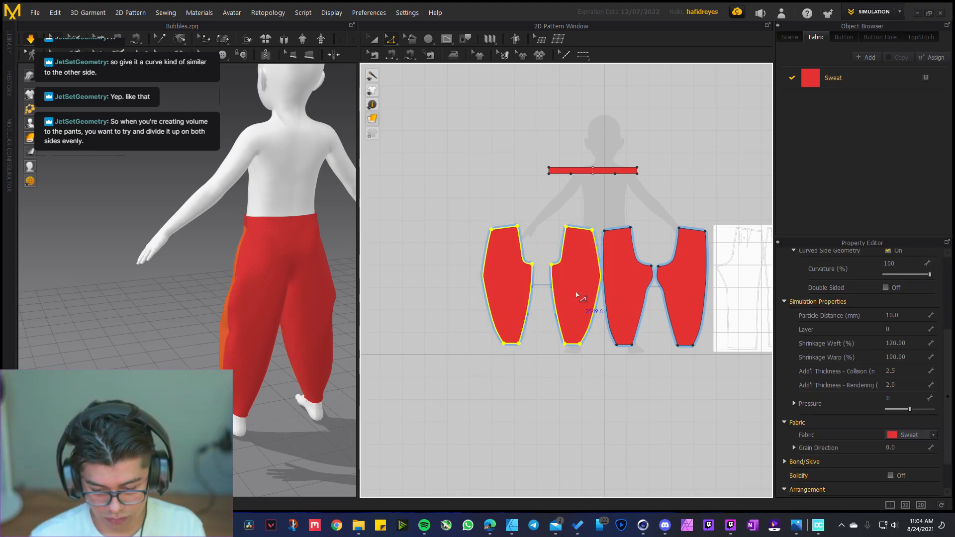
{"action": "left_click_drag", "start_coordinate": [580, 300], "coordinate": [561, 299]}
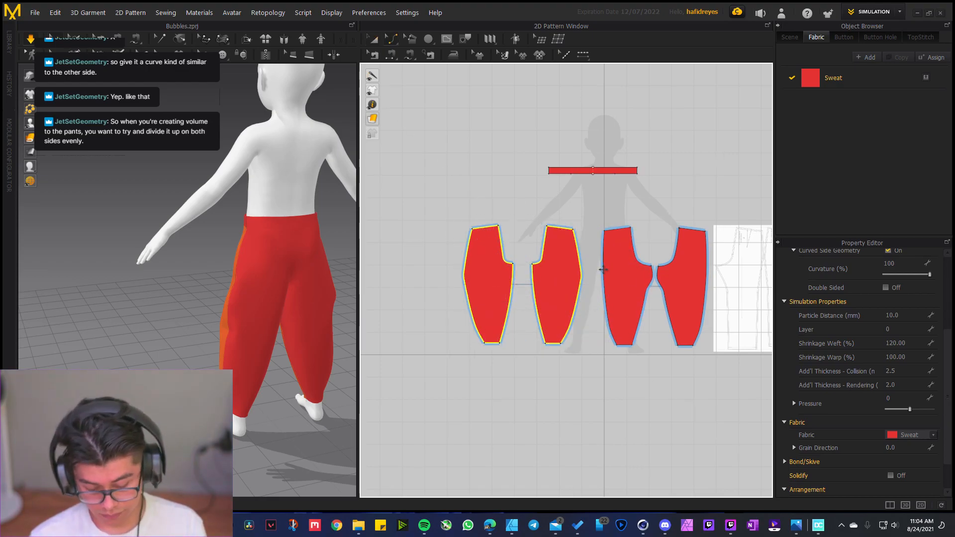
Curve the outer side seams of the back leg panels outward at mid-leg, about 526 mm long, and check the drape all around
{"action": "scroll", "coordinate": [608, 279], "scroll_direction": "up", "scroll_amount": 5}
{"action": "left_click_drag", "start_coordinate": [598, 300], "coordinate": [576, 312]}
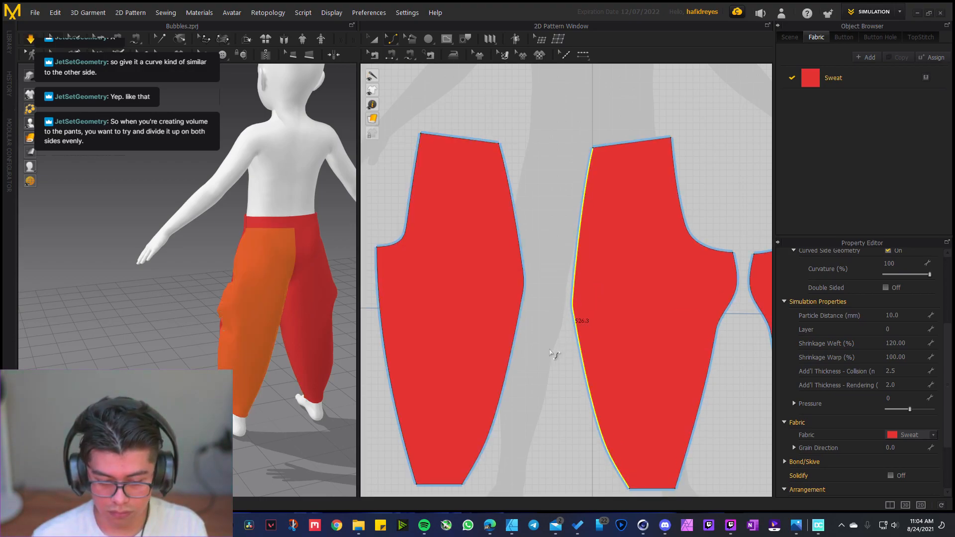
{"action": "right_click_drag", "start_coordinate": [245, 327], "coordinate": [211, 314]}
{"action": "left_click", "coordinate": [209, 316]}
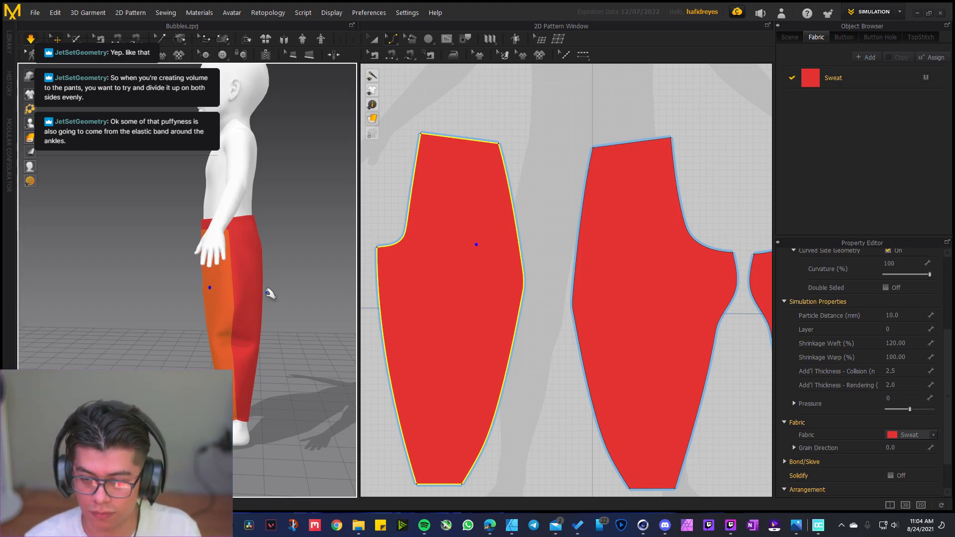
{"action": "right_click_drag", "start_coordinate": [175, 332], "coordinate": [267, 363]}
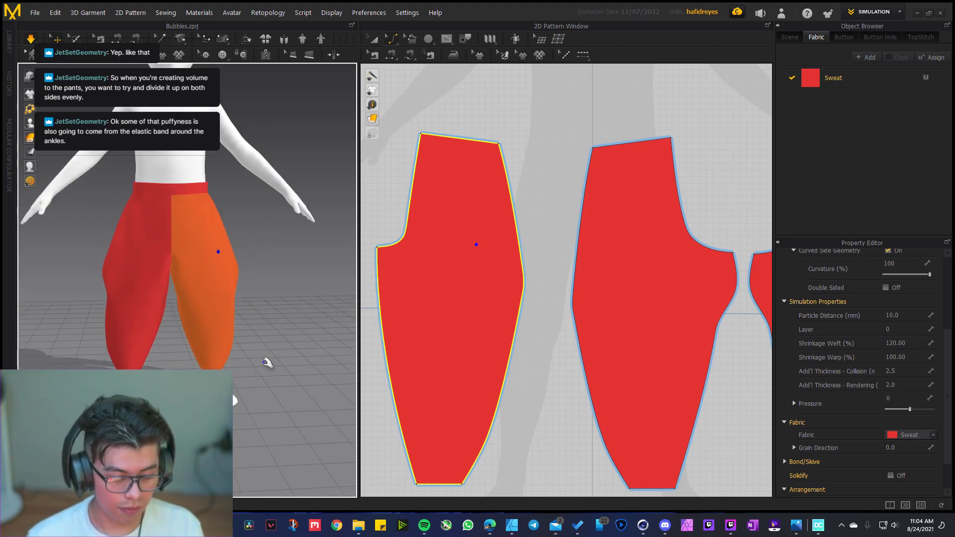
{"action": "middle_click_drag", "start_coordinate": [144, 363], "coordinate": [172, 352]}
{"action": "right_click_drag", "start_coordinate": [174, 353], "coordinate": [262, 389]}
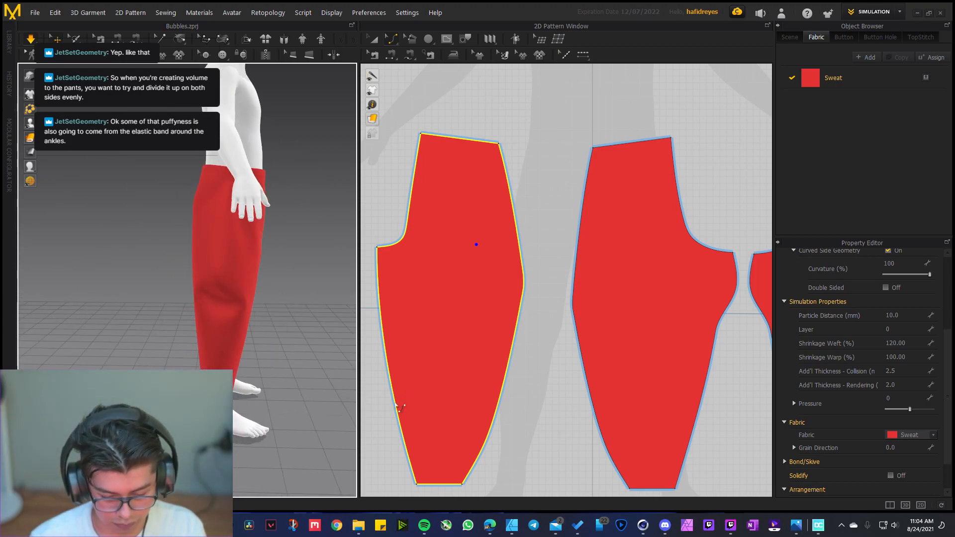
Offset the ankle hems of the front and back leg panels inward by 10 mm as internal lines
{"action": "middle_click_drag", "start_coordinate": [396, 421], "coordinate": [508, 342]}
{"action": "middle_click_drag", "start_coordinate": [448, 388], "coordinate": [600, 357]}
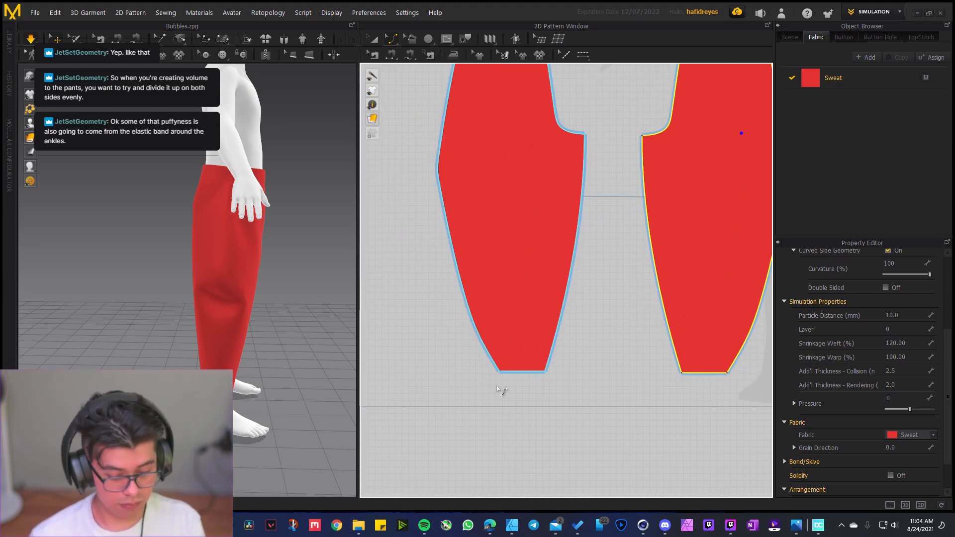
{"action": "left_click", "coordinate": [528, 373]}
{"action": "scroll", "coordinate": [542, 408], "scroll_direction": "down", "scroll_amount": 5}
{"action": "scroll", "coordinate": [661, 398], "scroll_direction": "up", "scroll_amount": 3}
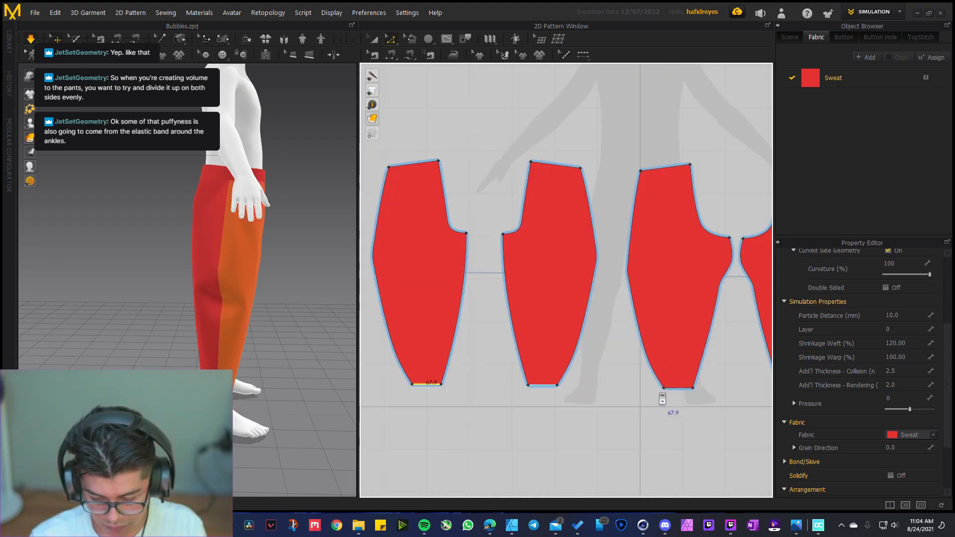
{"action": "scroll", "coordinate": [430, 395], "scroll_direction": "up", "scroll_amount": 3}
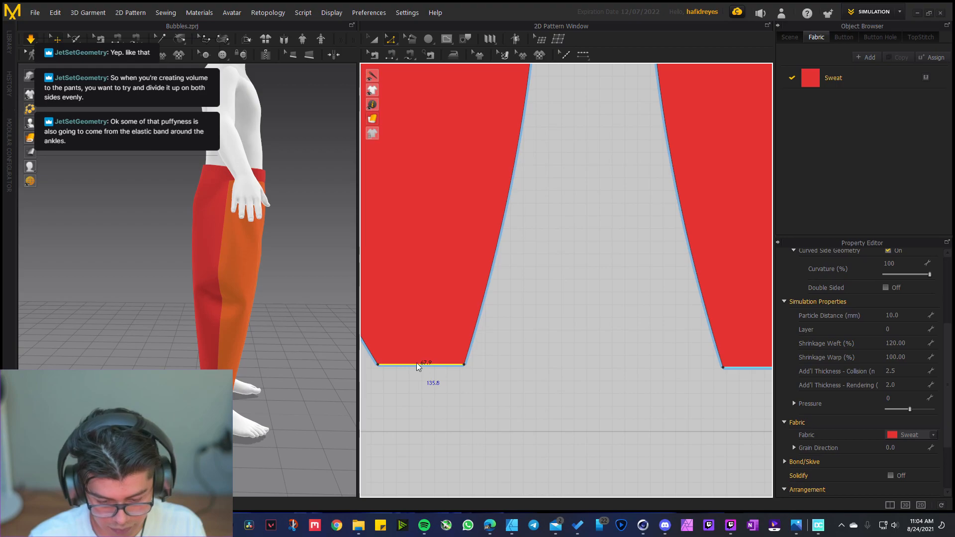
{"action": "right_click", "coordinate": [417, 366]}
{"action": "left_click", "coordinate": [430, 430]}
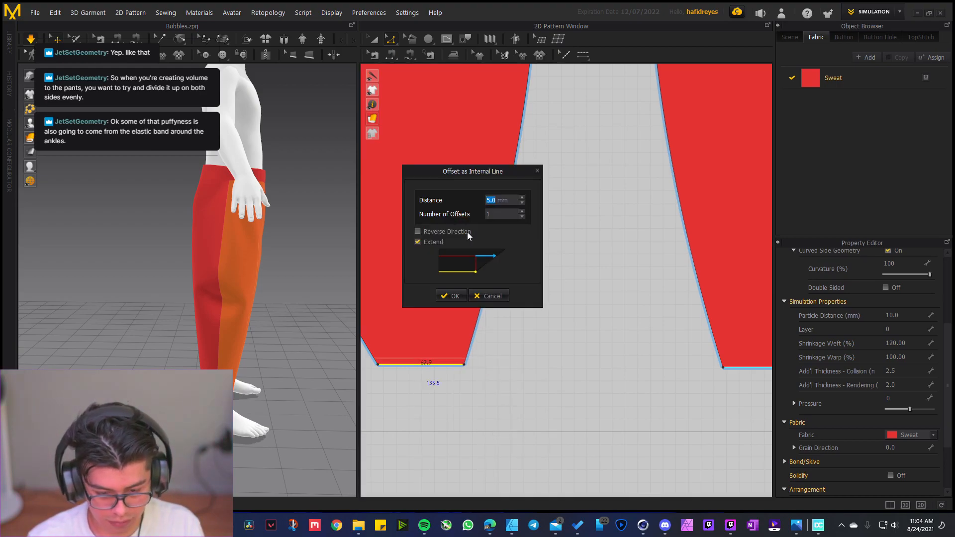
{"action": "left_click", "coordinate": [521, 198]}
{"action": "left_click", "coordinate": [522, 198]}
{"action": "left_click", "coordinate": [522, 198]}
{"action": "left_click", "coordinate": [521, 198]}
{"action": "left_click", "coordinate": [521, 198]}
{"action": "left_click", "coordinate": [455, 296]}
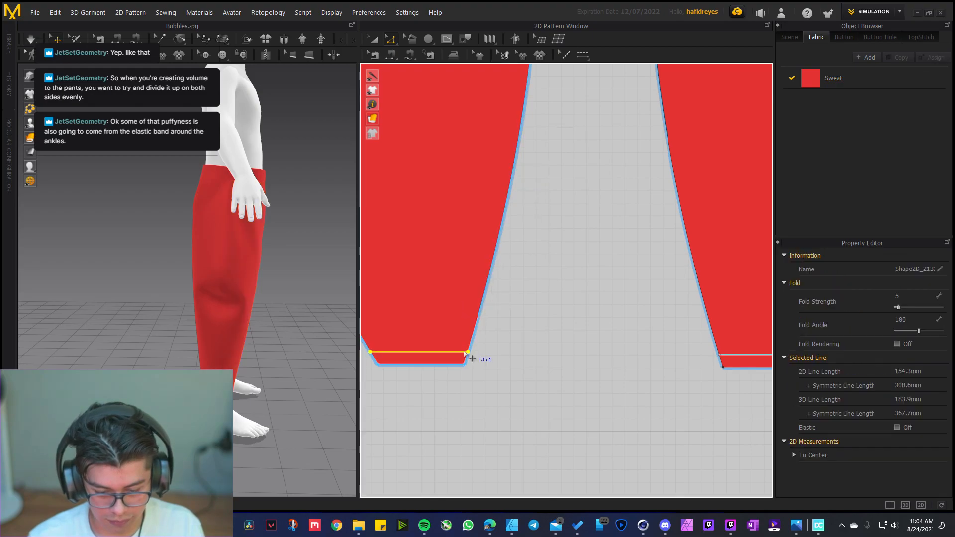
Try to cut and sew the ankle strips along the internal hem lines, and undo the cut and the line offset
{"action": "right_click", "coordinate": [450, 353]}
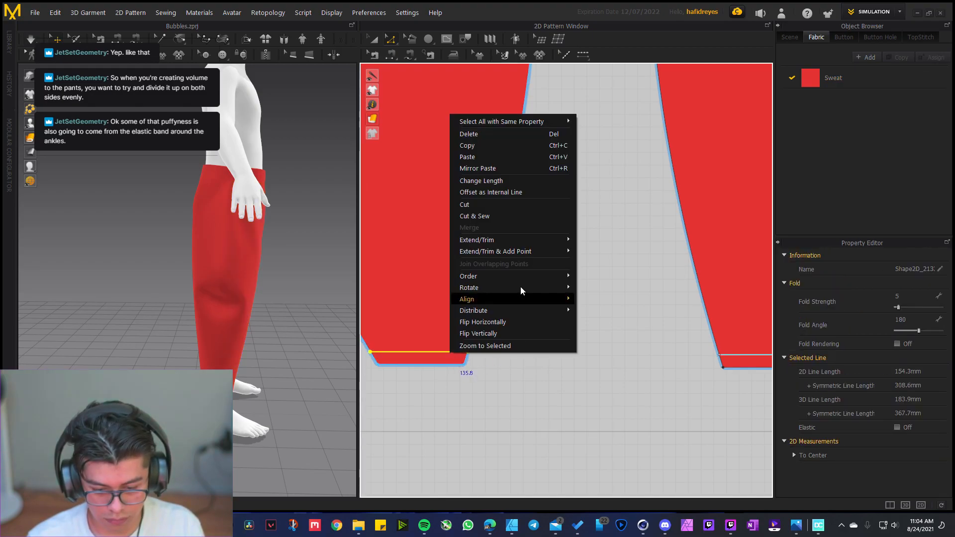
{"action": "left_click", "coordinate": [522, 213]}
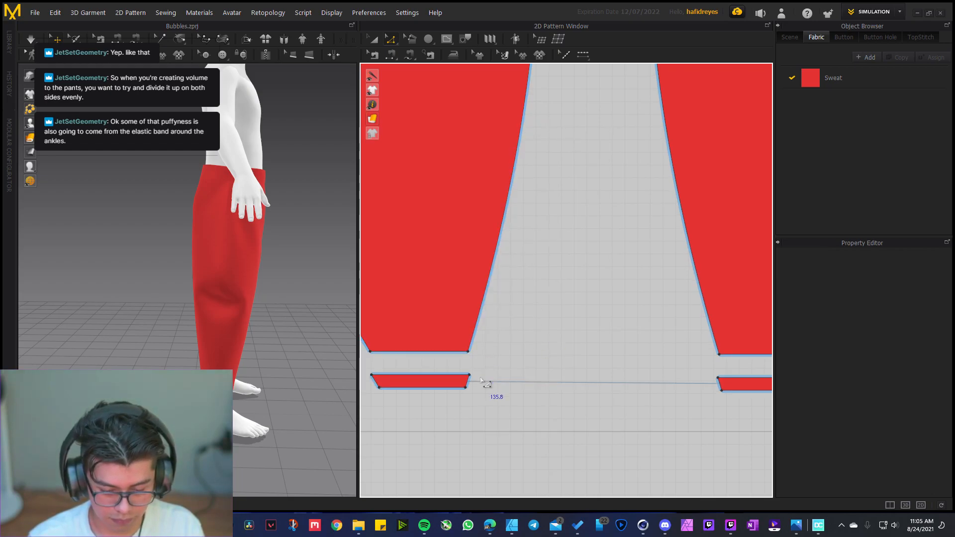
{"action": "left_click", "coordinate": [536, 380]}
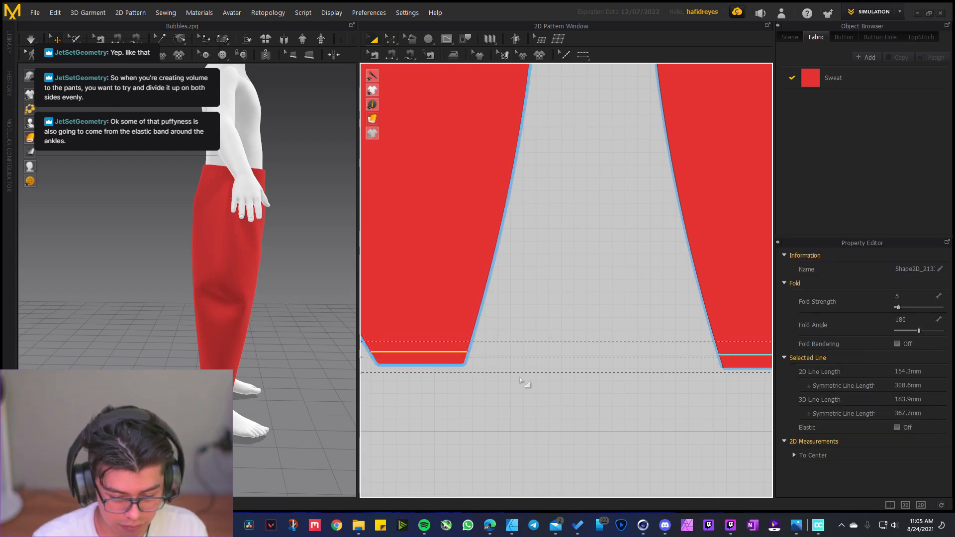
{"action": "key", "text": "ctrl+z"}
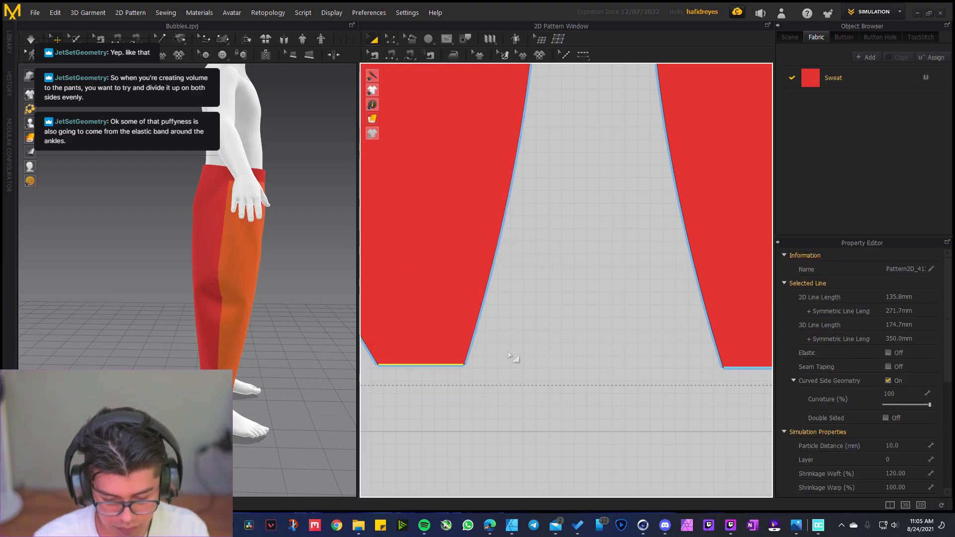
{"action": "middle_click_drag", "start_coordinate": [537, 330], "coordinate": [609, 309]}
{"action": "scroll", "coordinate": [500, 352], "scroll_direction": "up", "scroll_amount": 2}
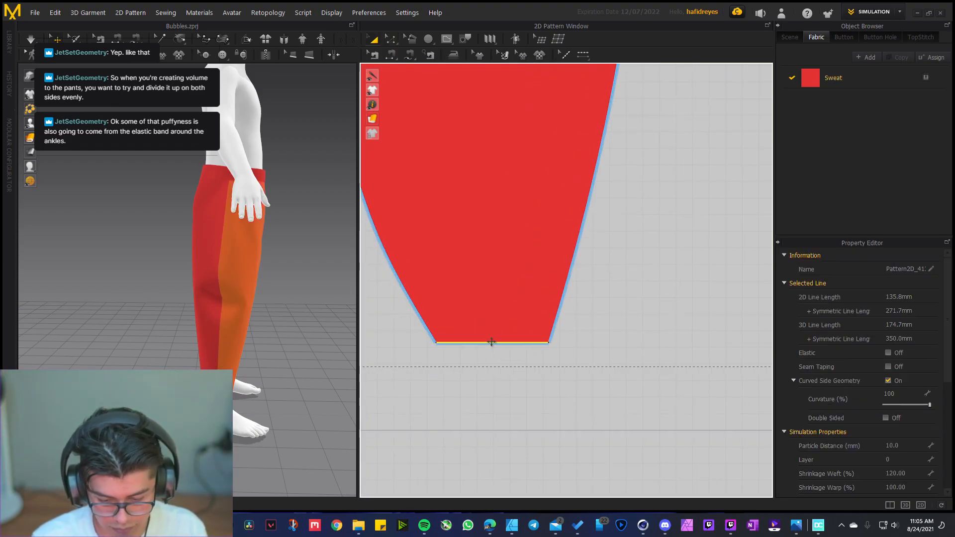
{"action": "right_click", "coordinate": [490, 341]}
{"action": "left_click", "coordinate": [491, 351]}
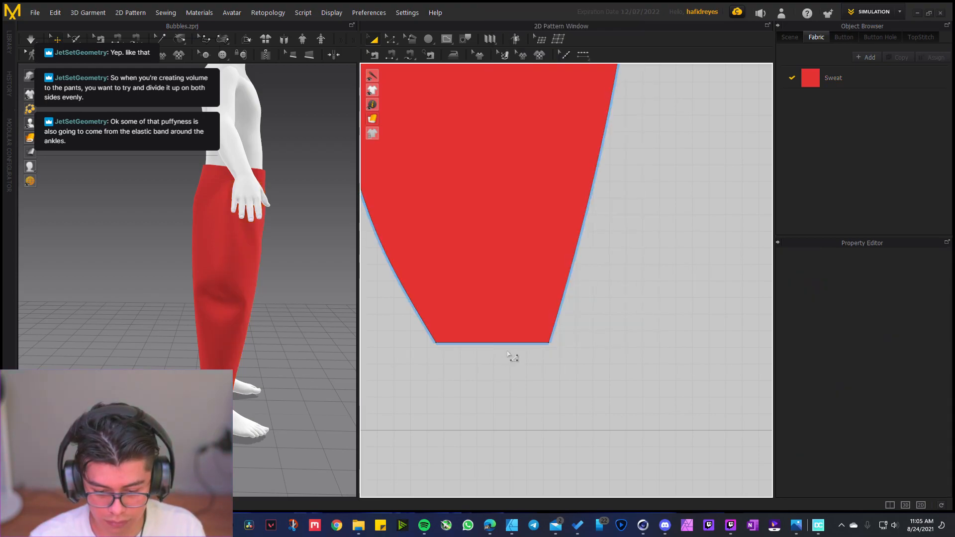
{"action": "right_click", "coordinate": [507, 343]}
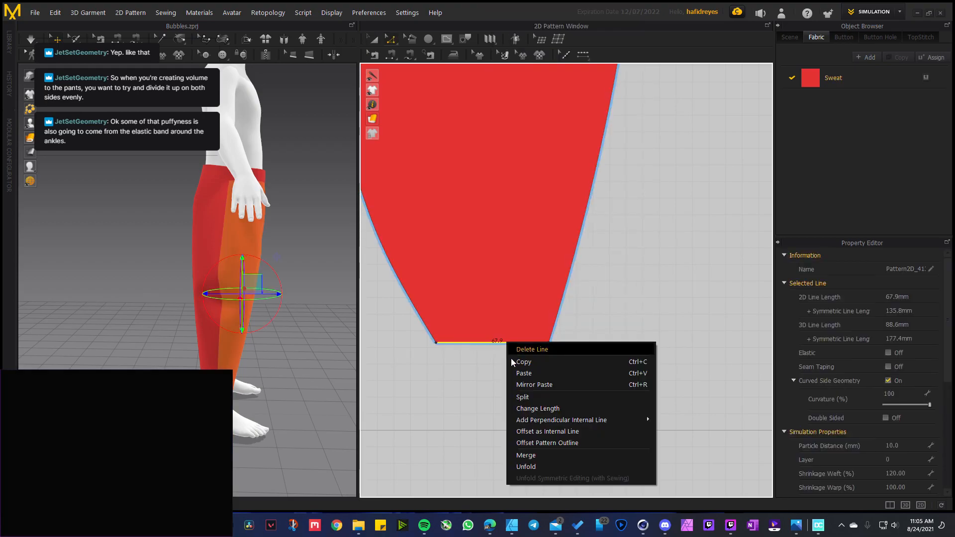
{"action": "left_click", "coordinate": [481, 374]}
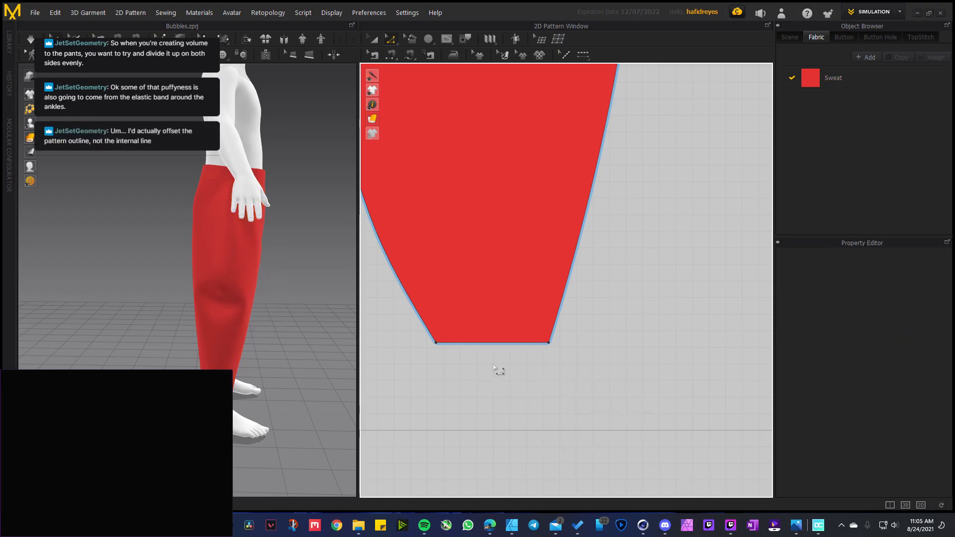
Try to extend the pattern outline at the front leg panels' ankle hems by 10 mm without creating an internal line
{"action": "left_click", "coordinate": [493, 342]}
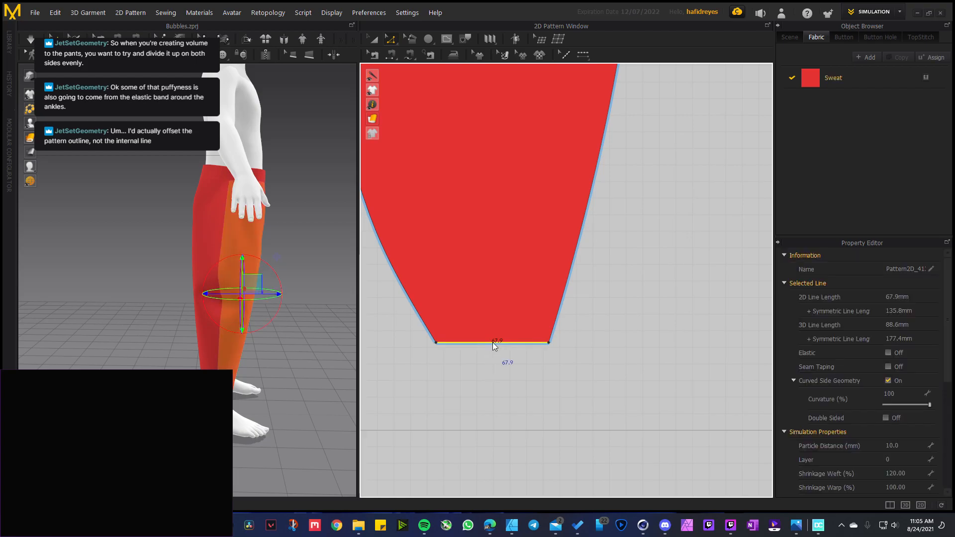
{"action": "right_click", "coordinate": [492, 342]}
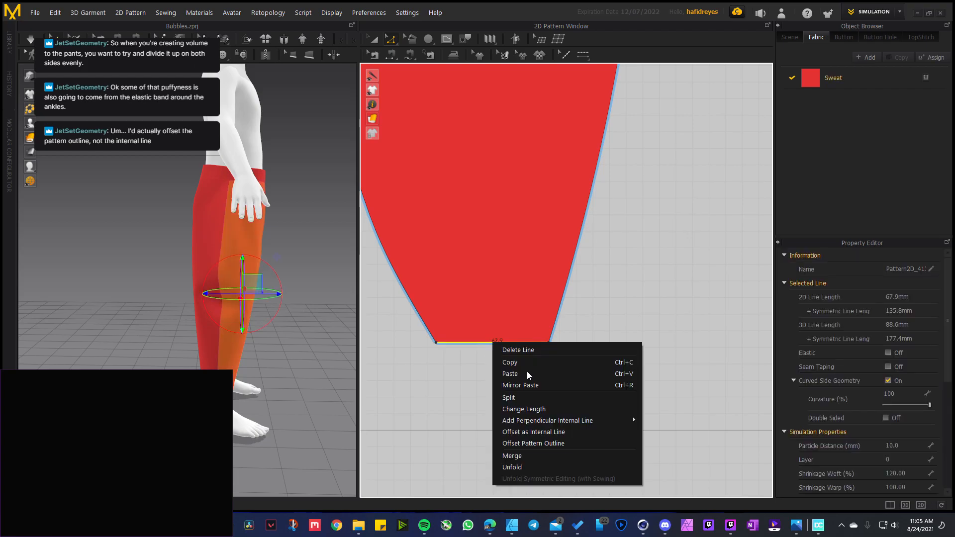
{"action": "left_click", "coordinate": [581, 443]}
{"action": "left_click_drag", "start_coordinate": [489, 140], "coordinate": [632, 200]}
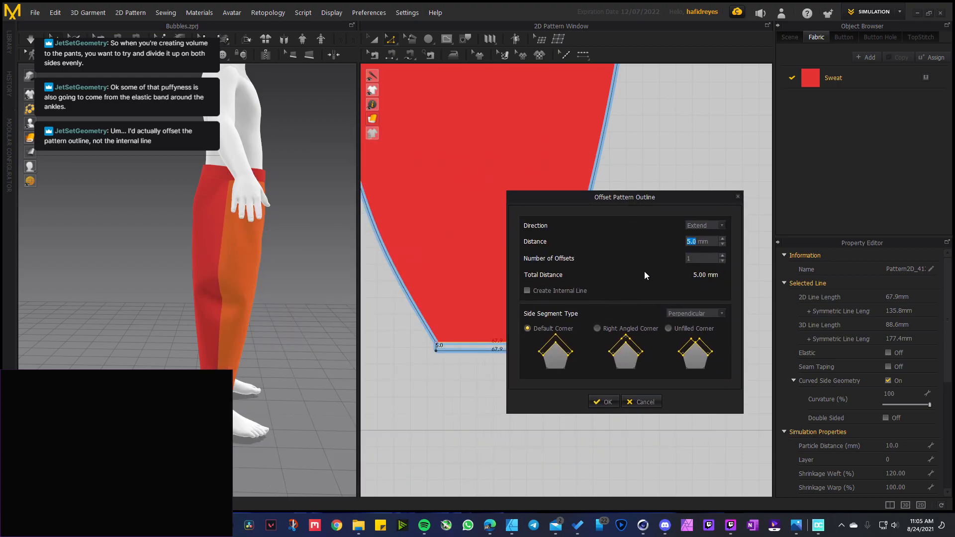
{"action": "left_click", "coordinate": [722, 239]}
{"action": "left_click", "coordinate": [722, 239]}
{"action": "left_click", "coordinate": [722, 239]}
{"action": "left_click", "coordinate": [722, 238]}
{"action": "left_click", "coordinate": [722, 239]}
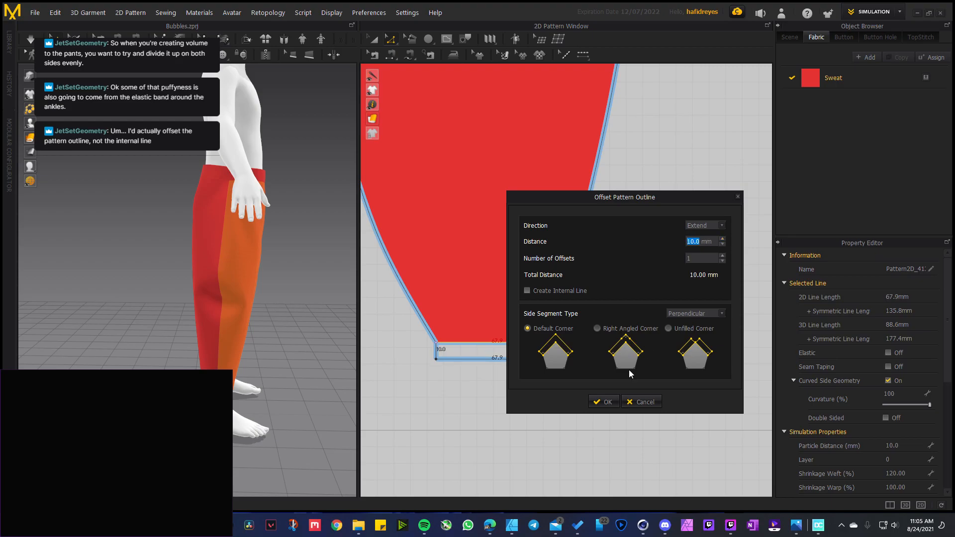
{"action": "left_click", "coordinate": [610, 402]}
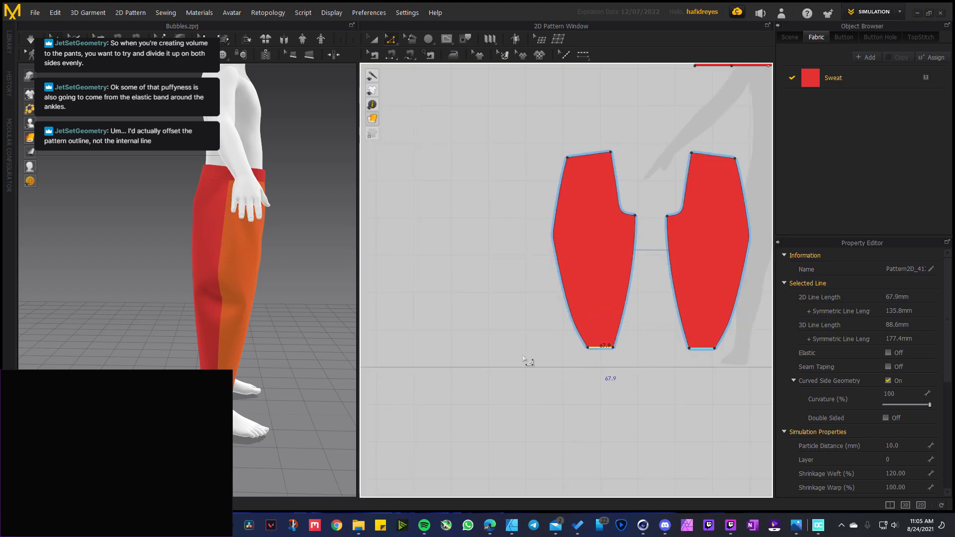
Try a 10 mm outline extension on both the front and back ankle hems without an internal line, and undo it
{"action": "scroll", "coordinate": [527, 361], "scroll_direction": "up", "scroll_amount": 5}
{"action": "left_click", "coordinate": [595, 321]}
{"action": "right_click", "coordinate": [594, 321]}
{"action": "left_click", "coordinate": [646, 401]}
{"action": "left_click", "coordinate": [569, 171]}
{"action": "left_click", "coordinate": [570, 172]}
{"action": "left_click", "coordinate": [570, 173]}
{"action": "left_click", "coordinate": [571, 175]}
{"action": "left_click", "coordinate": [570, 174]}
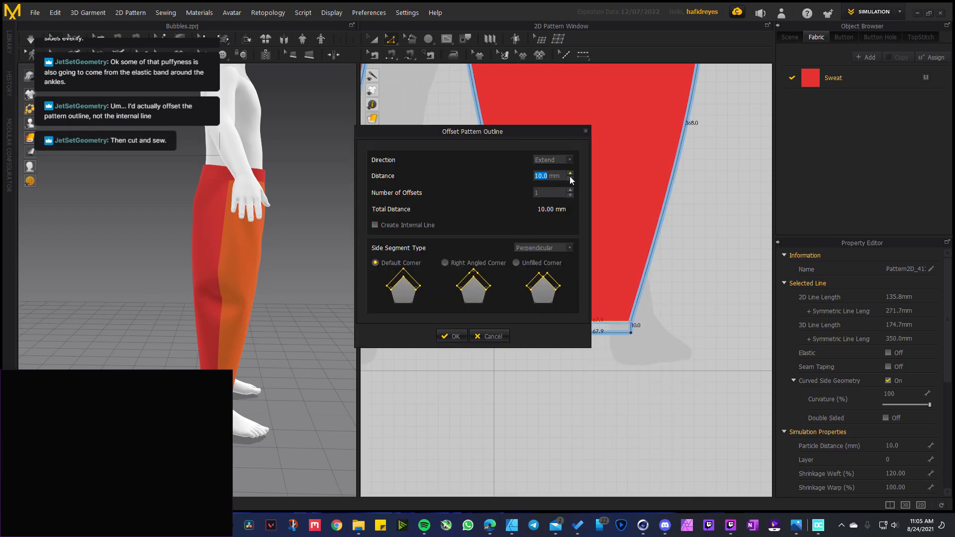
{"action": "left_click", "coordinate": [450, 336]}
{"action": "scroll", "coordinate": [577, 331], "scroll_direction": "up", "scroll_amount": 3}
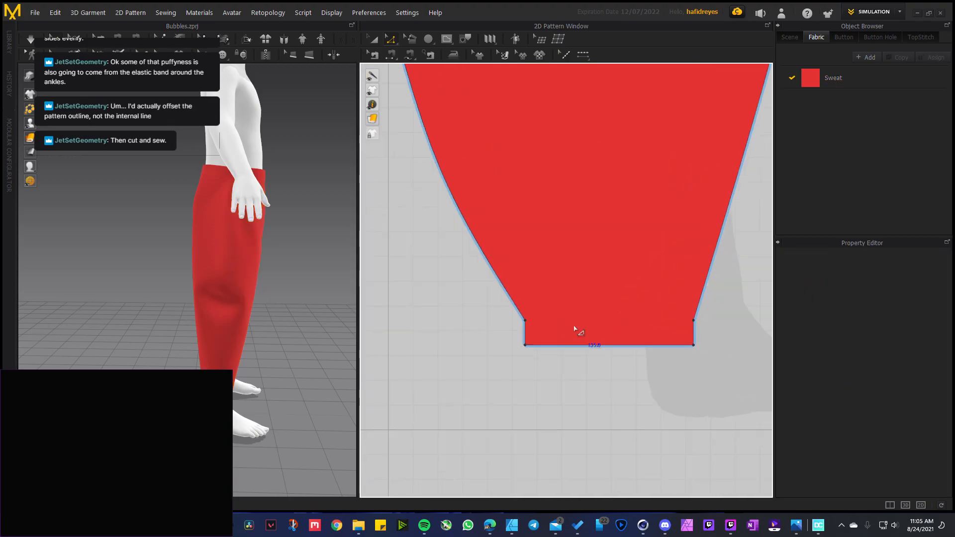
{"action": "scroll", "coordinate": [535, 329], "scroll_direction": "down", "scroll_amount": 5}
{"action": "middle_click_drag", "start_coordinate": [456, 344], "coordinate": [634, 325]}
{"action": "key", "text": "ctrl+z"}
Offset the pattern outline at the front and back ankle hems outward by 10 mm with Create Internal Line enabled
{"action": "middle_click_drag", "start_coordinate": [517, 343], "coordinate": [632, 345]}
{"action": "right_click", "coordinate": [441, 306]}
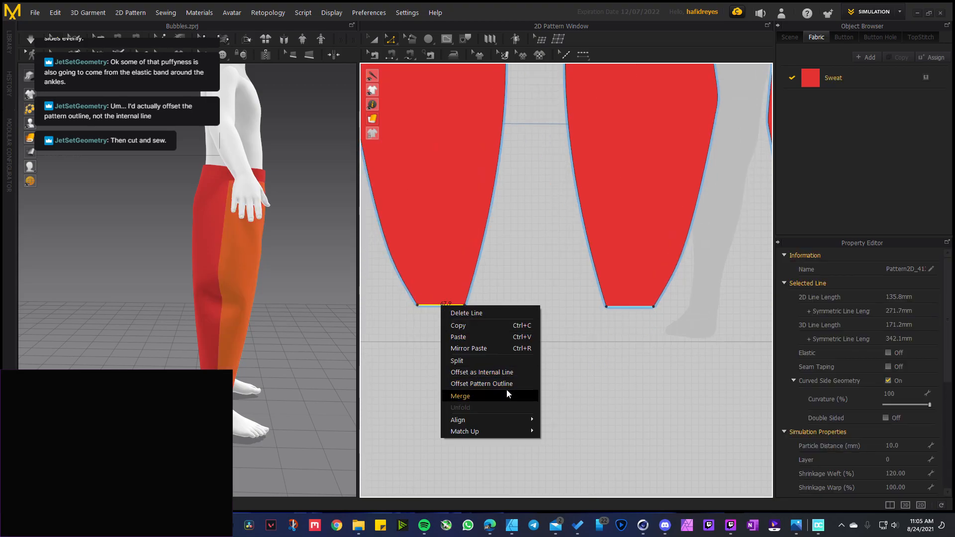
{"action": "left_click", "coordinate": [478, 383]}
{"action": "left_click", "coordinate": [375, 225]}
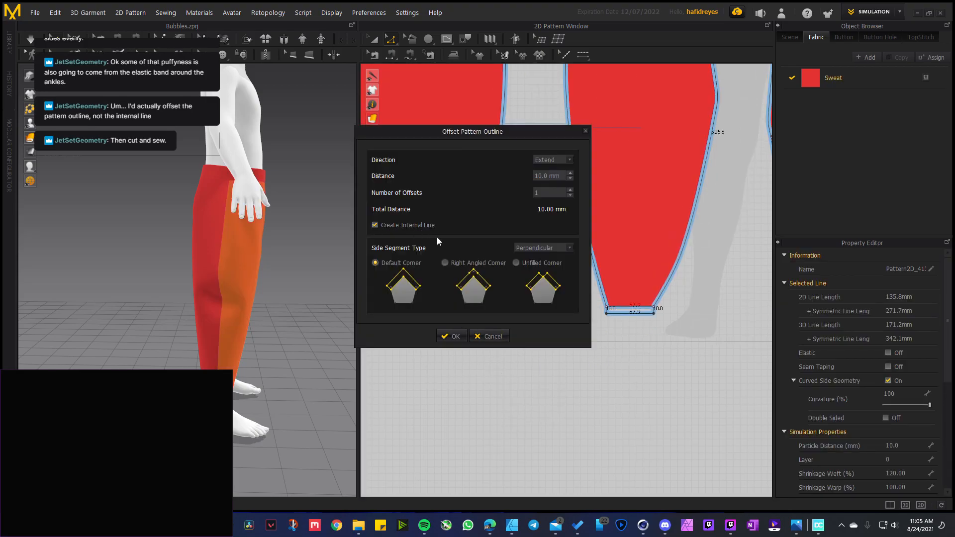
{"action": "left_click", "coordinate": [456, 339]}
Cut and sew the front and back leg panels along the internal ankle lines to form separate ankle bands
{"action": "scroll", "coordinate": [432, 318], "scroll_direction": "up", "scroll_amount": 4}
{"action": "left_click", "coordinate": [460, 294]}
{"action": "scroll", "coordinate": [552, 320], "scroll_direction": "down", "scroll_amount": 4}
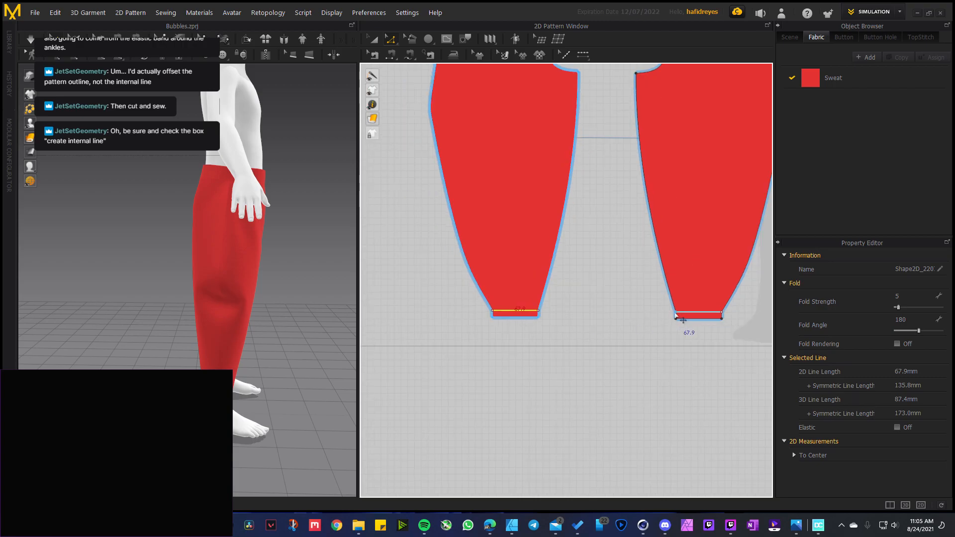
{"action": "middle_click_drag", "start_coordinate": [674, 315], "coordinate": [406, 327]}
{"action": "left_click", "coordinate": [647, 327], "text": "shift"}
{"action": "right_click", "coordinate": [643, 326]}
{"action": "left_click", "coordinate": [684, 405]}
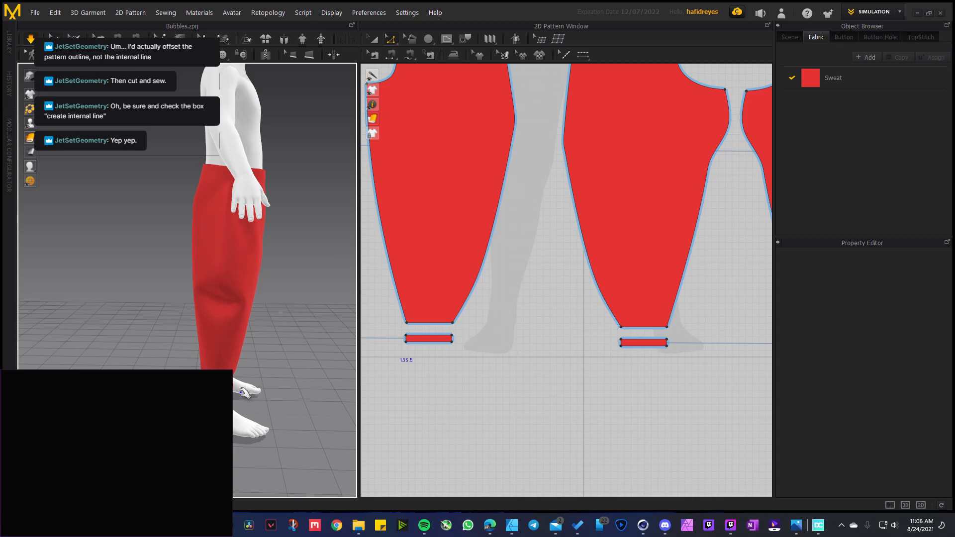
Enable Elastic on the edges of the front and back ankle bands
{"action": "scroll", "coordinate": [221, 348], "scroll_direction": "up", "scroll_amount": 5}
{"action": "right_click_drag", "start_coordinate": [222, 347], "coordinate": [162, 354]}
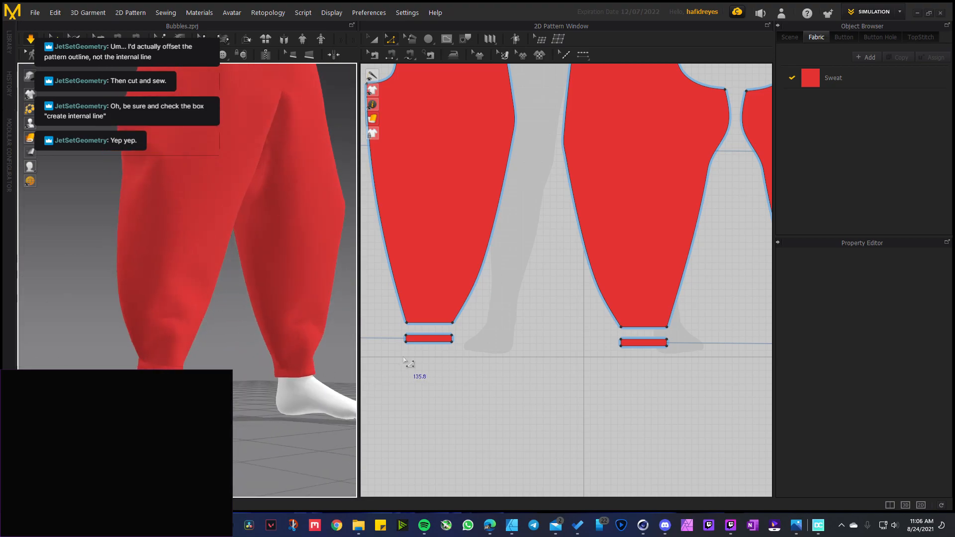
{"action": "scroll", "coordinate": [404, 359], "scroll_direction": "down", "scroll_amount": 3}
{"action": "scroll", "coordinate": [454, 366], "scroll_direction": "up", "scroll_amount": 1}
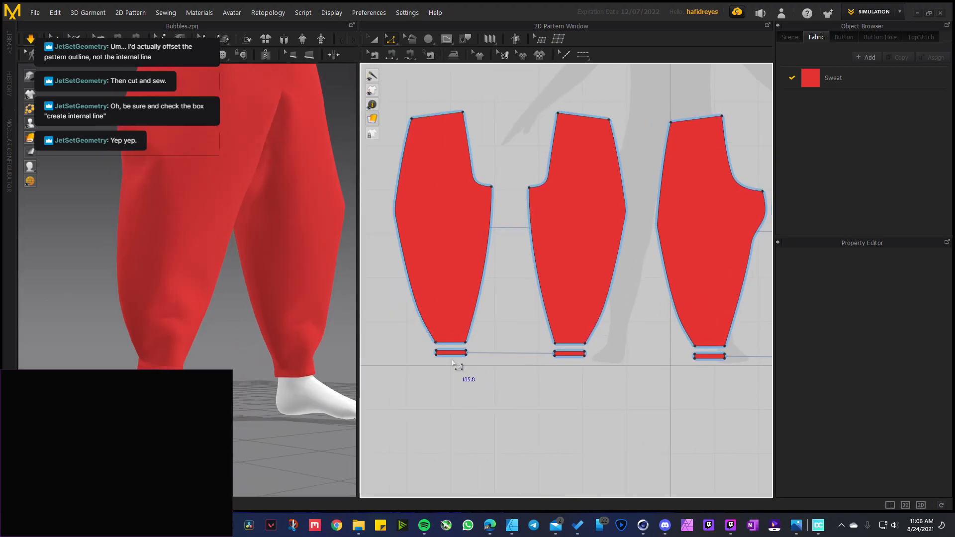
{"action": "left_click", "coordinate": [454, 356]}
{"action": "left_click", "coordinate": [706, 354], "text": "shift"}
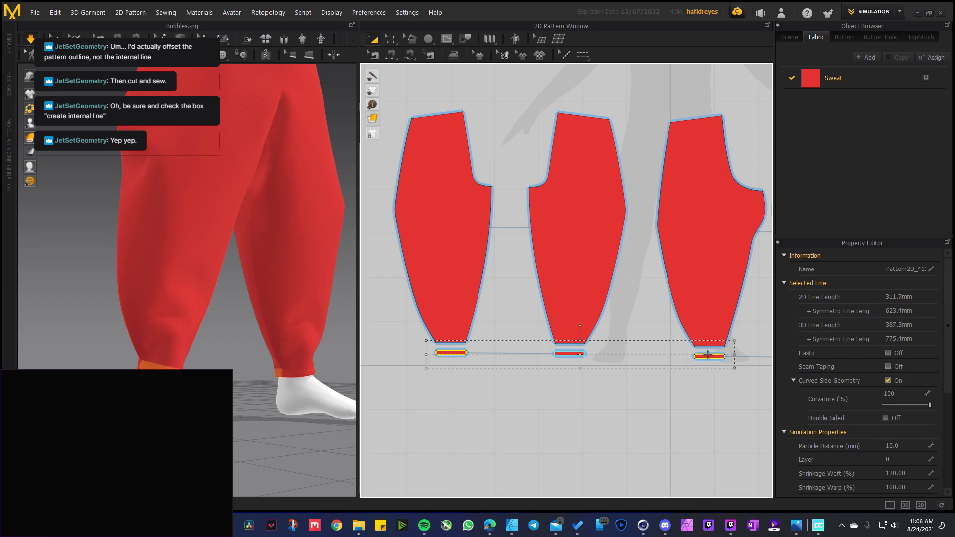
{"action": "left_click", "coordinate": [888, 352]}
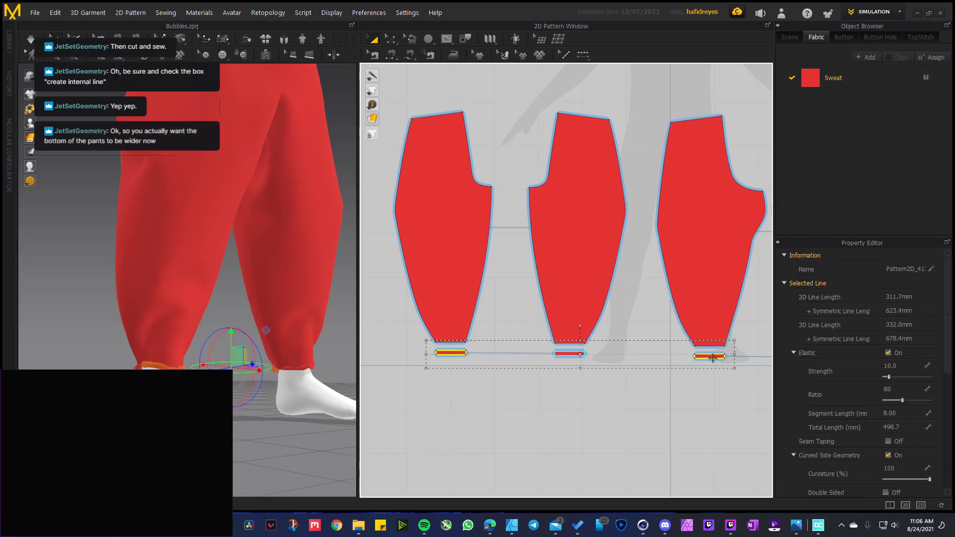
{"action": "left_click", "coordinate": [626, 424]}
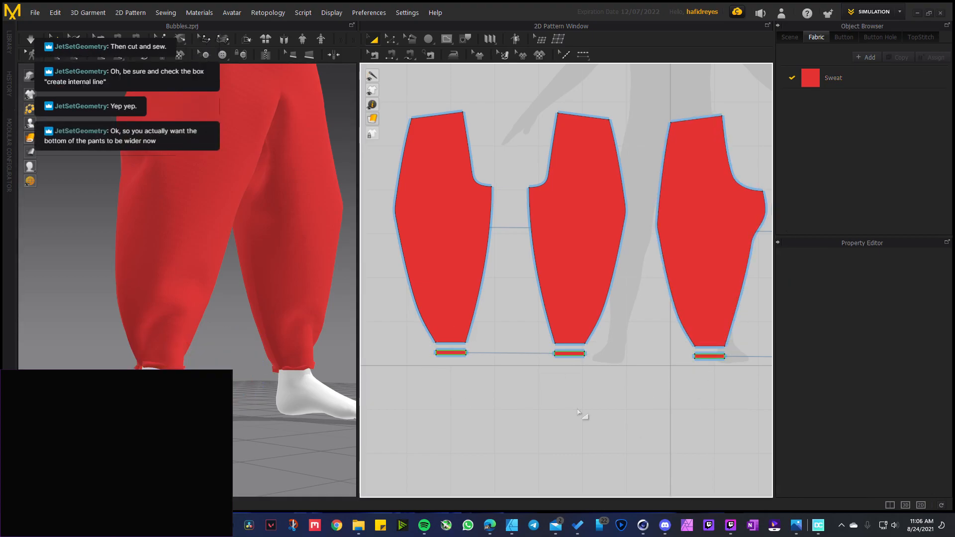
Set the particle distance of the front and back ankle bands to 5 mm and simulate the garment
{"action": "left_click", "coordinate": [455, 353]}
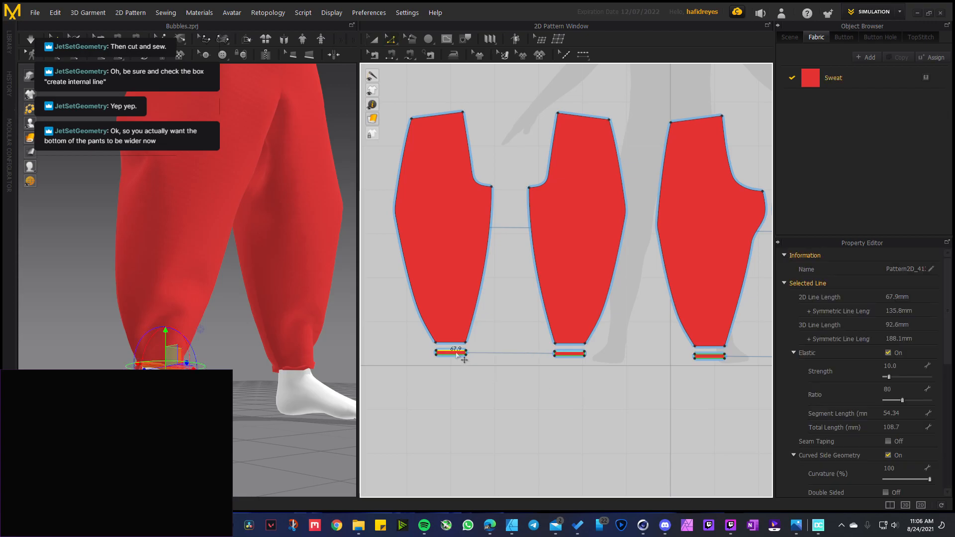
{"action": "scroll", "coordinate": [456, 355], "scroll_direction": "up", "scroll_amount": 4}
{"action": "key", "text": "a"}
{"action": "scroll", "coordinate": [715, 372], "scroll_direction": "down", "scroll_amount": 3}
{"action": "middle_click_drag", "start_coordinate": [690, 395], "coordinate": [514, 376]}
{"action": "left_click", "coordinate": [794, 353]}
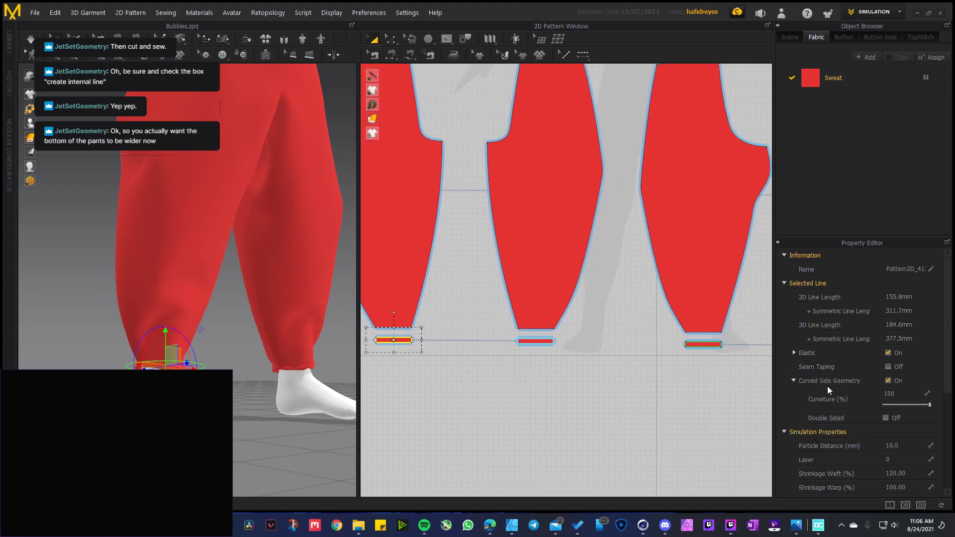
{"action": "left_click", "coordinate": [701, 343], "text": "shift"}
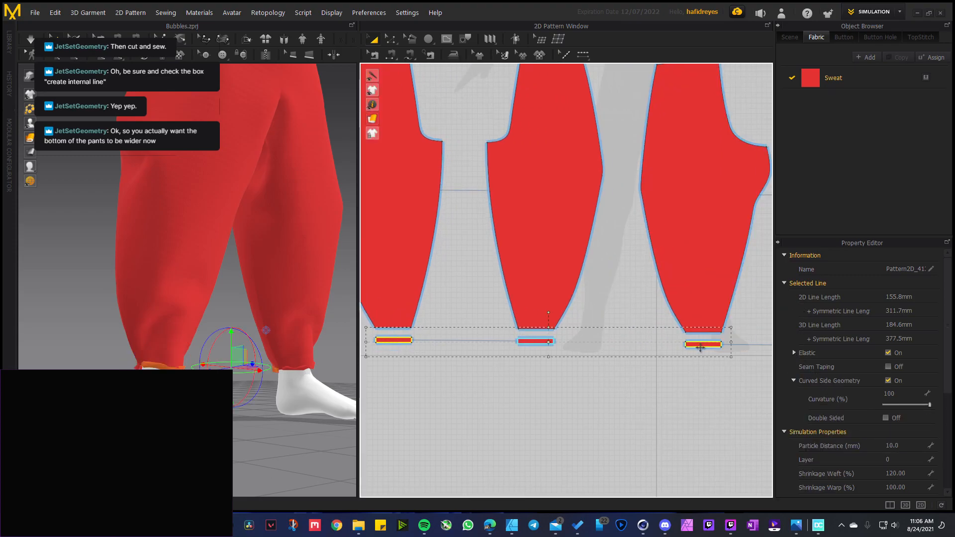
{"action": "left_click", "coordinate": [896, 446]}
{"action": "type", "text": "5"}
{"action": "key", "text": "Return"}
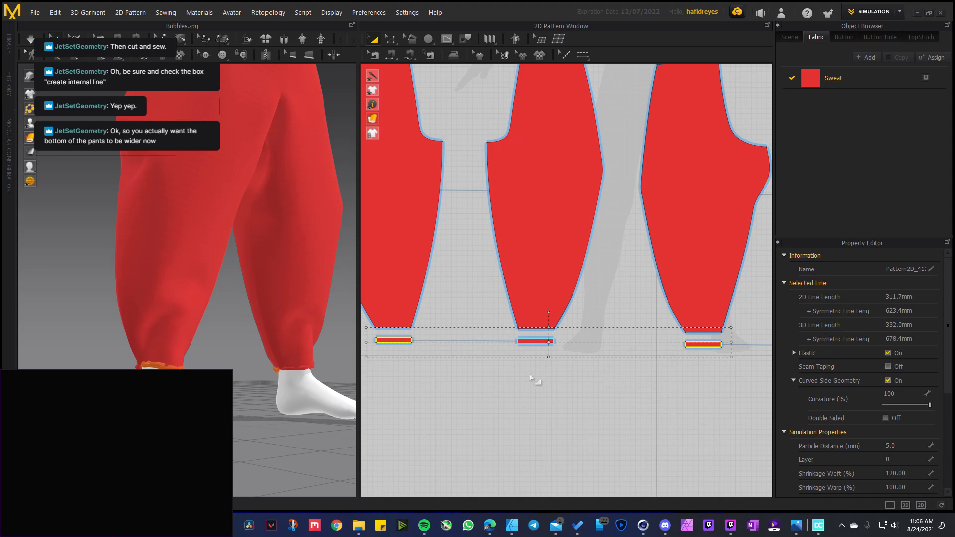
{"action": "left_click", "coordinate": [466, 386]}
{"action": "middle_click_drag", "start_coordinate": [455, 371], "coordinate": [521, 398]}
{"action": "key", "text": "space"}
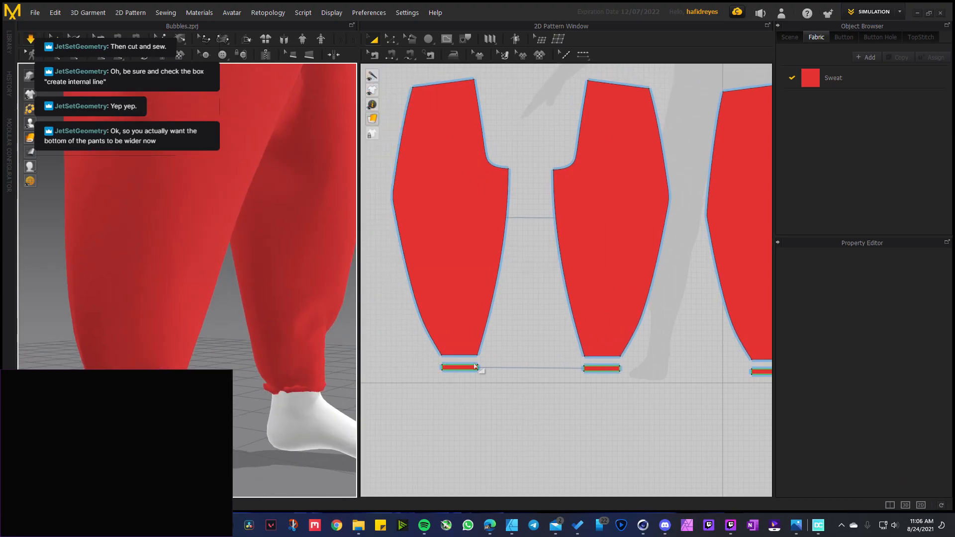
Widen the ankle hems of the front leg panels evenly on both sides above the bands, and simulate the drape
{"action": "scroll", "coordinate": [442, 368], "scroll_direction": "up", "scroll_amount": 4}
{"action": "key", "text": "z"}
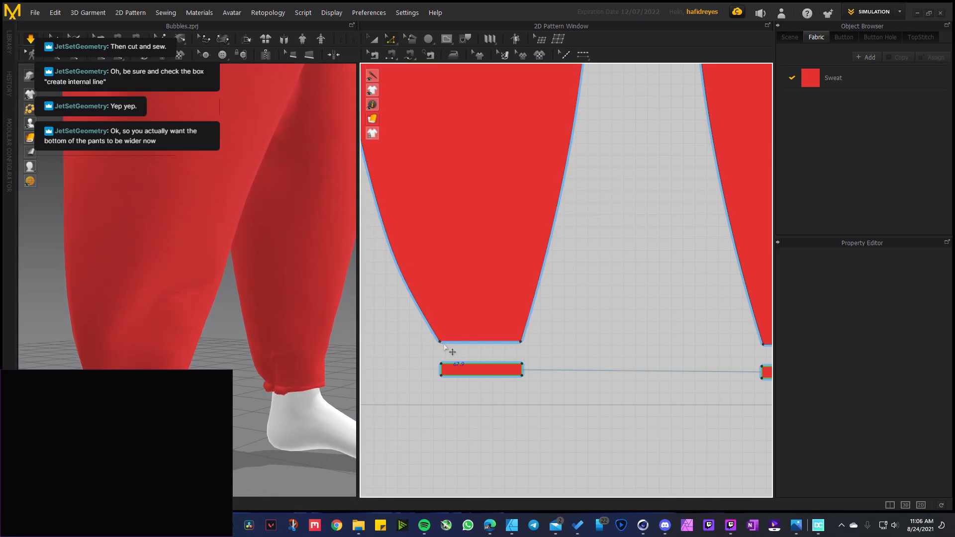
{"action": "left_click", "coordinate": [450, 342]}
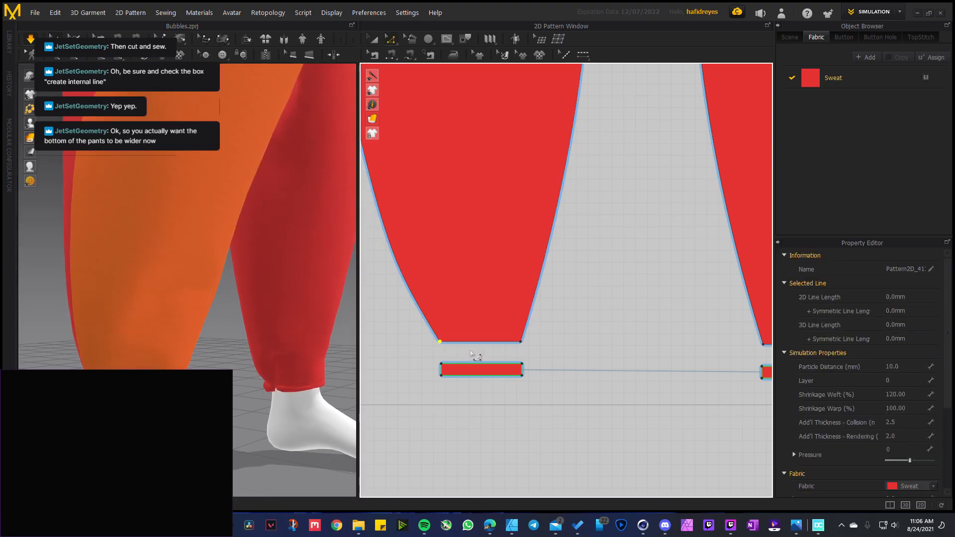
{"action": "left_click", "coordinate": [521, 342], "text": "shift"}
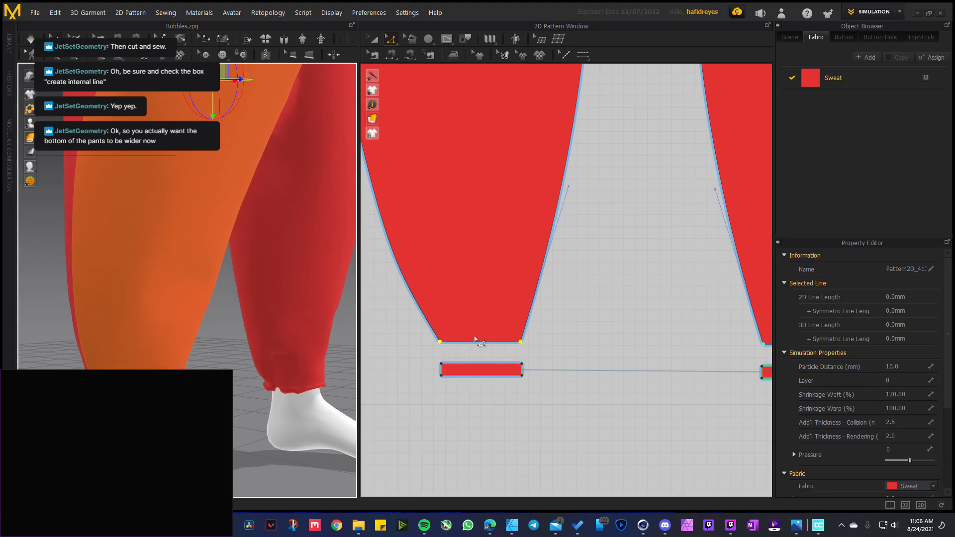
{"action": "left_click", "coordinate": [393, 43]}
{"action": "left_click", "coordinate": [419, 67]}
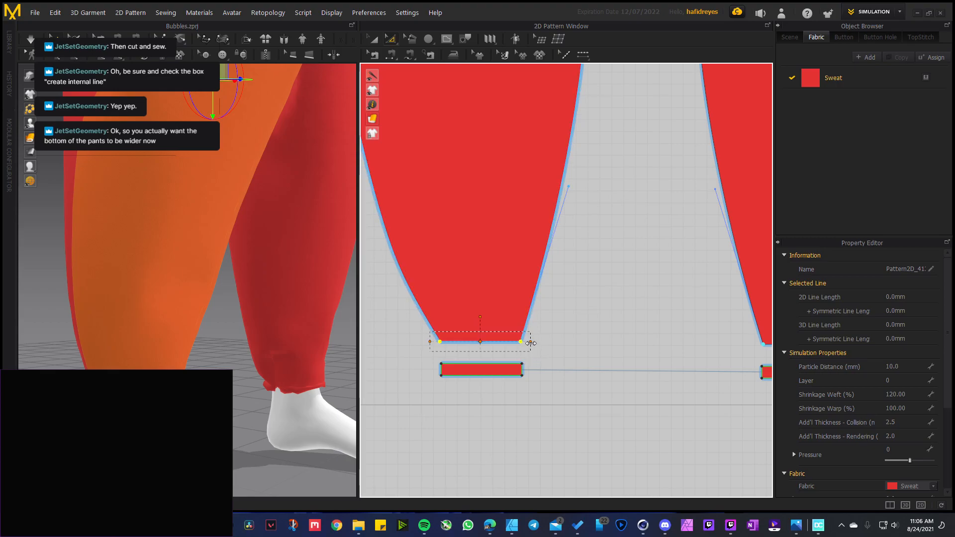
{"action": "left_click_drag", "start_coordinate": [532, 343], "coordinate": [552, 343]}
{"action": "key", "text": "space"}
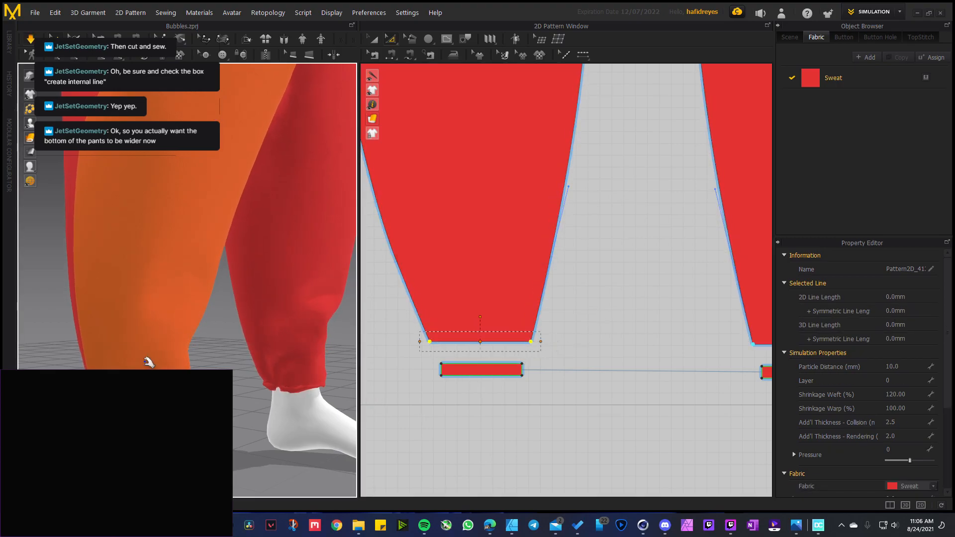
{"action": "left_click", "coordinate": [454, 369]}
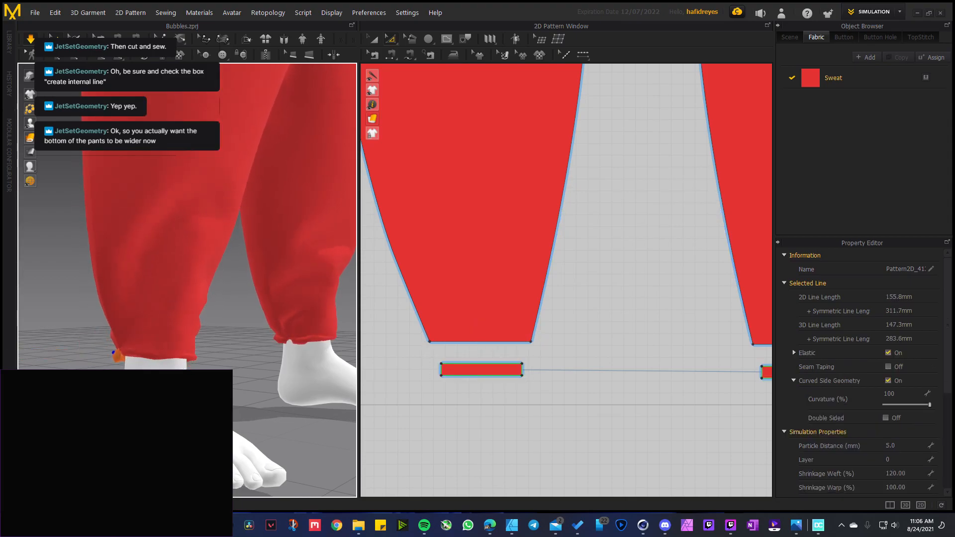
Pull the simulated leg fabric and its ankle band upward and outward to resettle the gathered cloth
{"action": "left_click", "coordinate": [171, 353]}
{"action": "left_click_drag", "start_coordinate": [139, 315], "coordinate": [218, 88]}
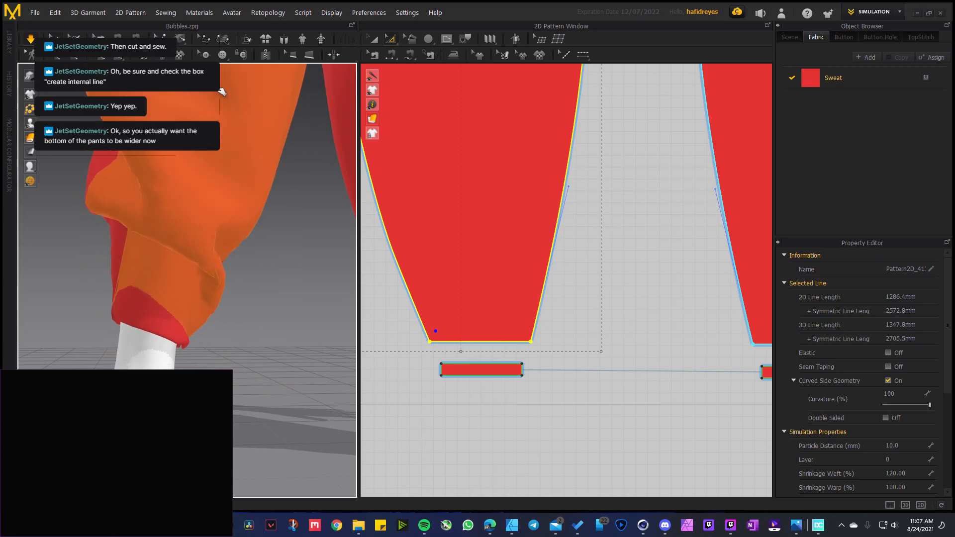
{"action": "left_click_drag", "start_coordinate": [132, 326], "coordinate": [65, 377]}
Turn off Elastic on the edges of the front and back ankle bands
{"action": "scroll", "coordinate": [611, 362], "scroll_direction": "down", "scroll_amount": 3}
{"action": "middle_click_drag", "start_coordinate": [568, 325], "coordinate": [416, 323]}
{"action": "middle_click_drag", "start_coordinate": [560, 391], "coordinate": [531, 388]}
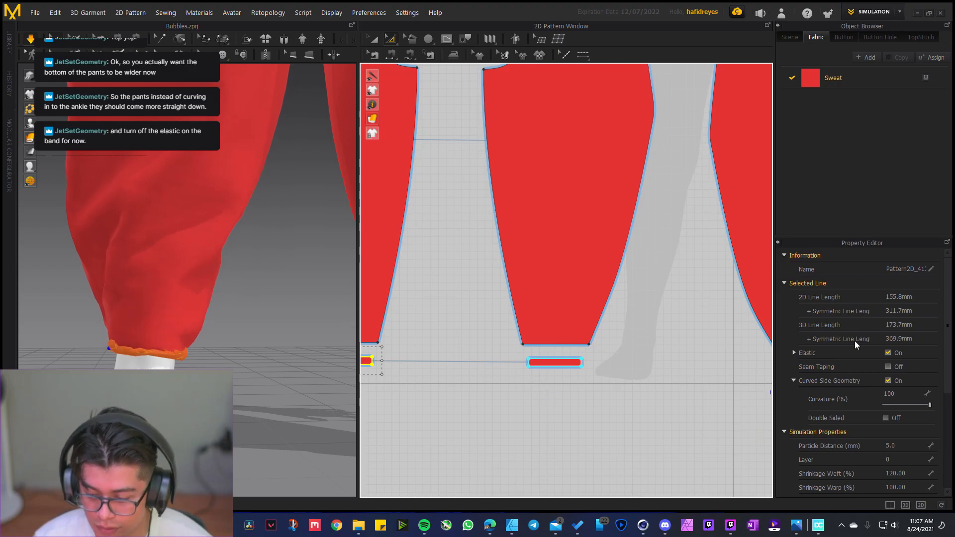
{"action": "left_click", "coordinate": [887, 352]}
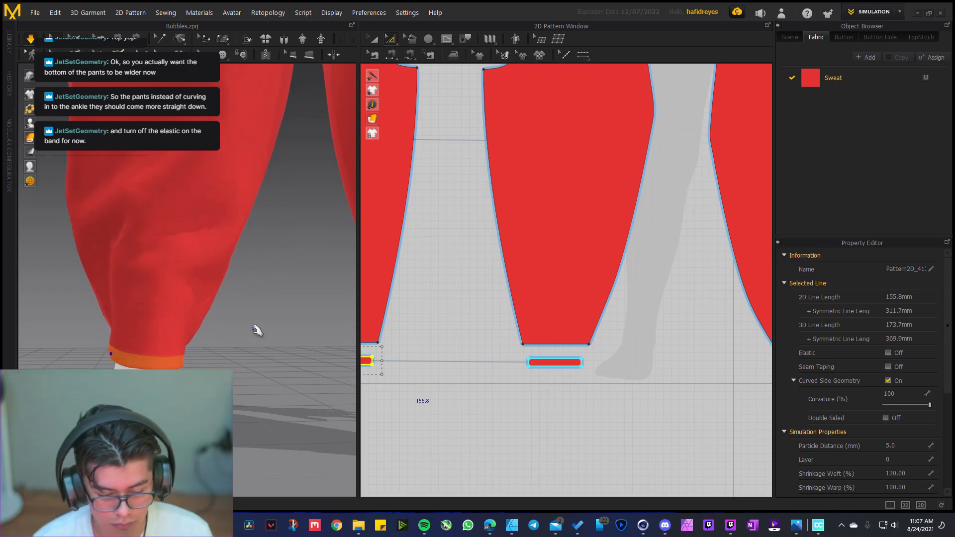
{"action": "scroll", "coordinate": [271, 333], "scroll_direction": "down", "scroll_amount": 5}
{"action": "middle_click_drag", "start_coordinate": [660, 349], "coordinate": [549, 352]}
{"action": "left_click", "coordinate": [661, 359]}
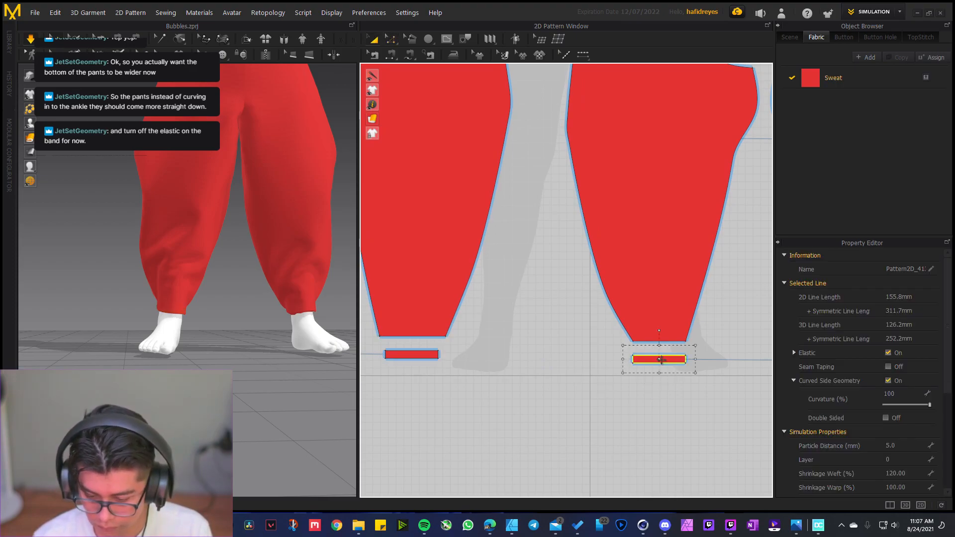
{"action": "left_click", "coordinate": [888, 352]}
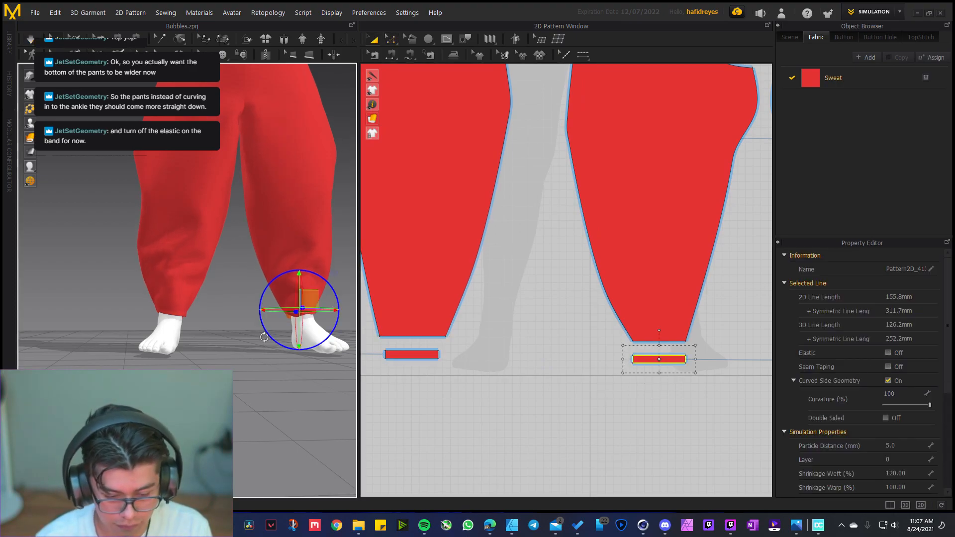
Pull the leg hems and ankle bands in the running simulation to settle them around both ankles
{"action": "right_click_drag", "start_coordinate": [153, 256], "coordinate": [194, 263]}
{"action": "scroll", "coordinate": [194, 274], "scroll_direction": "up", "scroll_amount": 3}
{"action": "left_click_drag", "start_coordinate": [193, 339], "coordinate": [278, 320]}
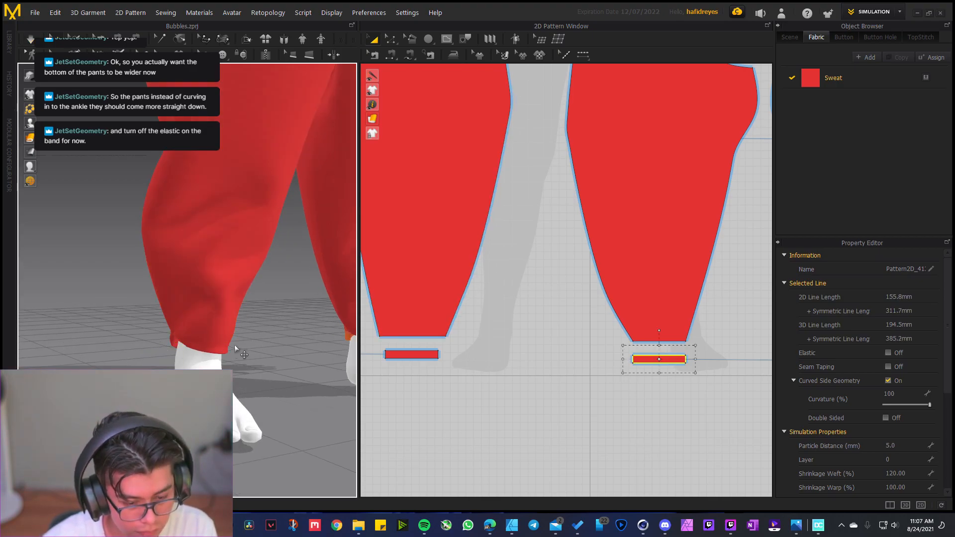
{"action": "left_click_drag", "start_coordinate": [189, 332], "coordinate": [260, 359]}
{"action": "middle_click_drag", "start_coordinate": [260, 360], "coordinate": [128, 359]}
{"action": "left_click_drag", "start_coordinate": [248, 332], "coordinate": [258, 358]}
{"action": "right_click_drag", "start_coordinate": [331, 355], "coordinate": [223, 330]}
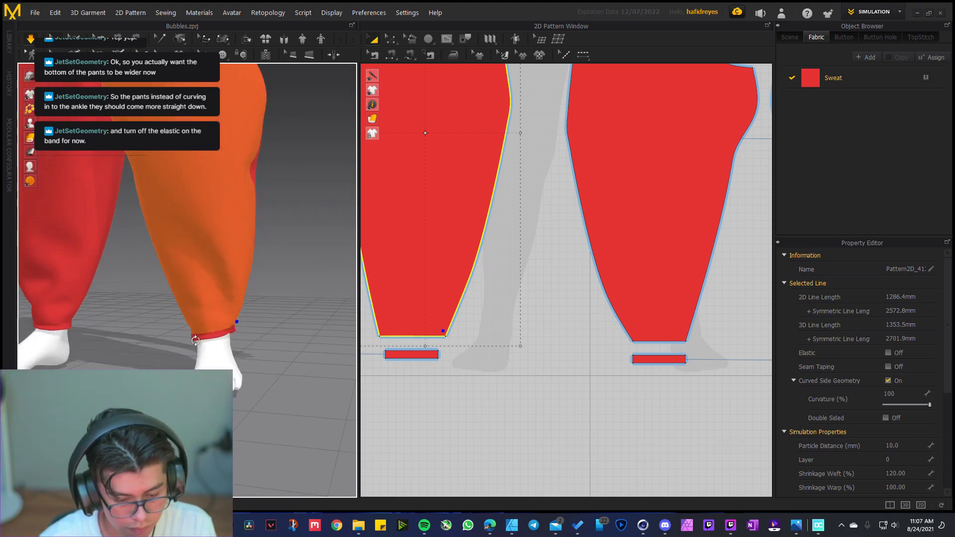
{"action": "left_click", "coordinate": [271, 348]}
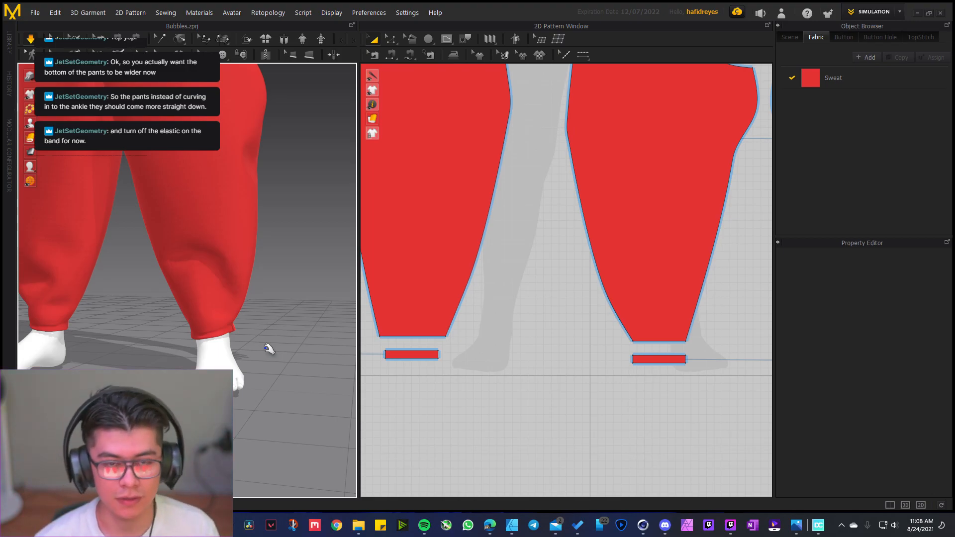
Sew the open side edges of the front and back ankle bands together on one side of the ankle
{"action": "right_click_drag", "start_coordinate": [162, 340], "coordinate": [101, 341]}
{"action": "middle_click_drag", "start_coordinate": [101, 341], "coordinate": [233, 274]}
{"action": "scroll", "coordinate": [145, 357], "scroll_direction": "up", "scroll_amount": 3}
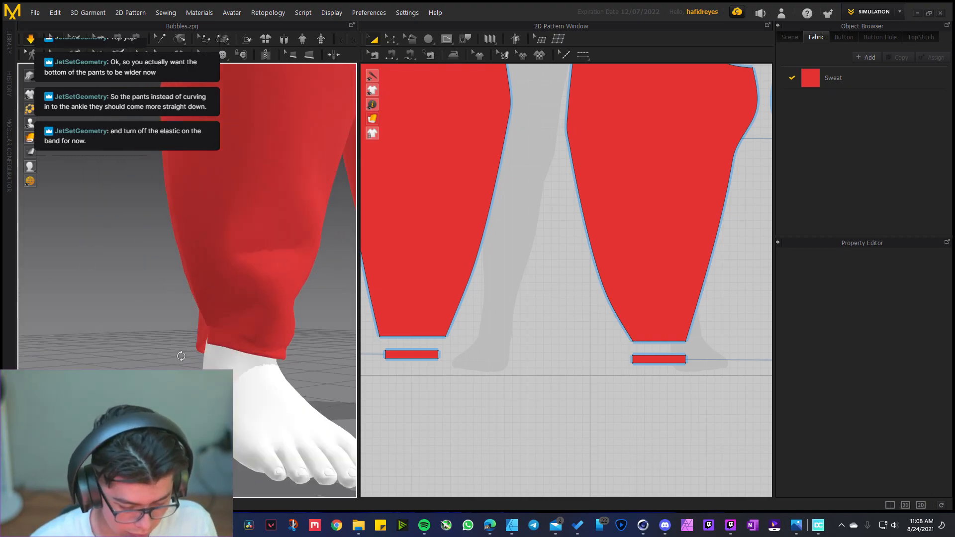
{"action": "right_click_drag", "start_coordinate": [185, 355], "coordinate": [240, 351]}
{"action": "mouse_move", "coordinate": [250, 342]}
{"action": "left_mouse_down"}
{"action": "mouse_move", "coordinate": [242, 359]}
{"action": "mouse_move", "coordinate": [235, 354]}
{"action": "mouse_move", "coordinate": [257, 354]}
{"action": "left_mouse_up"}
{"action": "scroll", "coordinate": [256, 354], "scroll_direction": "up", "scroll_amount": 3}
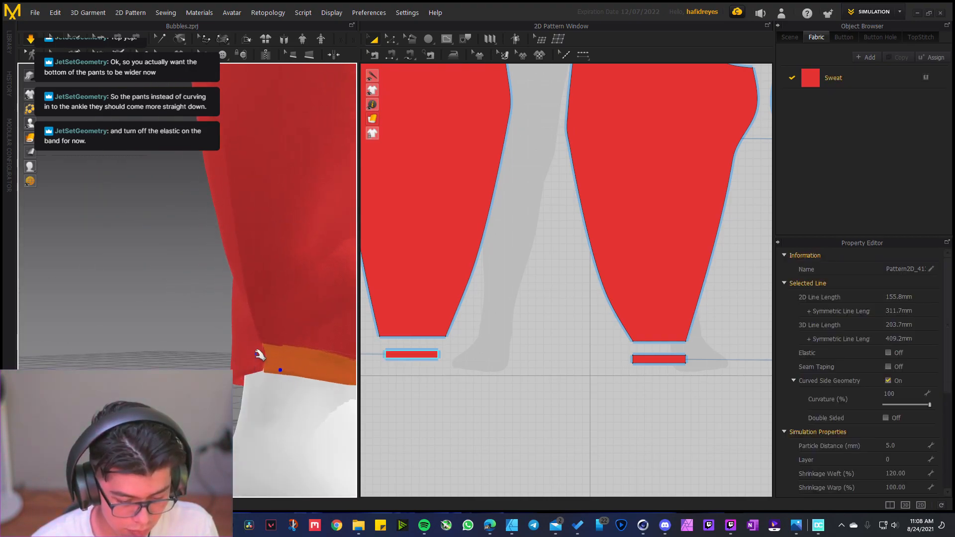
{"action": "key", "text": "n"}
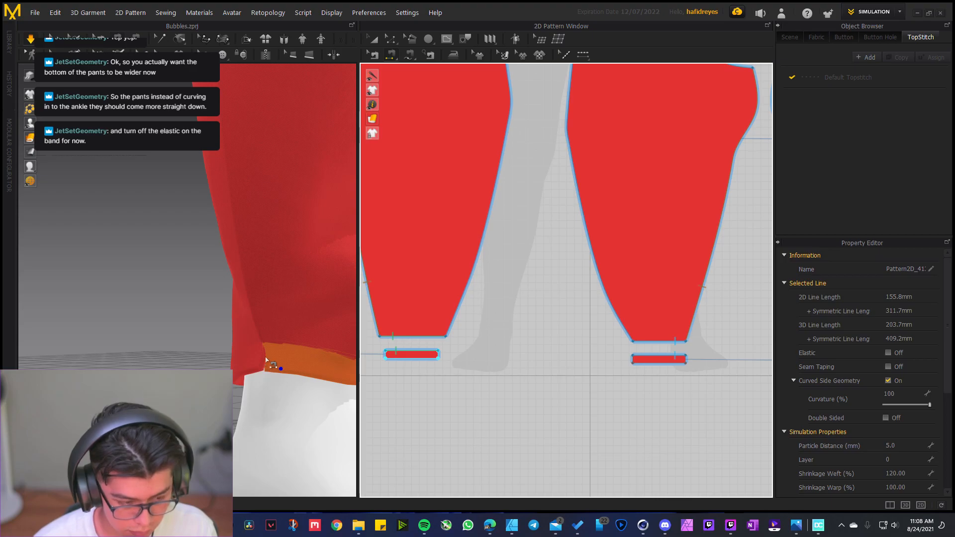
{"action": "scroll", "coordinate": [398, 369], "scroll_direction": "up", "scroll_amount": 2}
{"action": "middle_click_drag", "start_coordinate": [392, 372], "coordinate": [592, 363]}
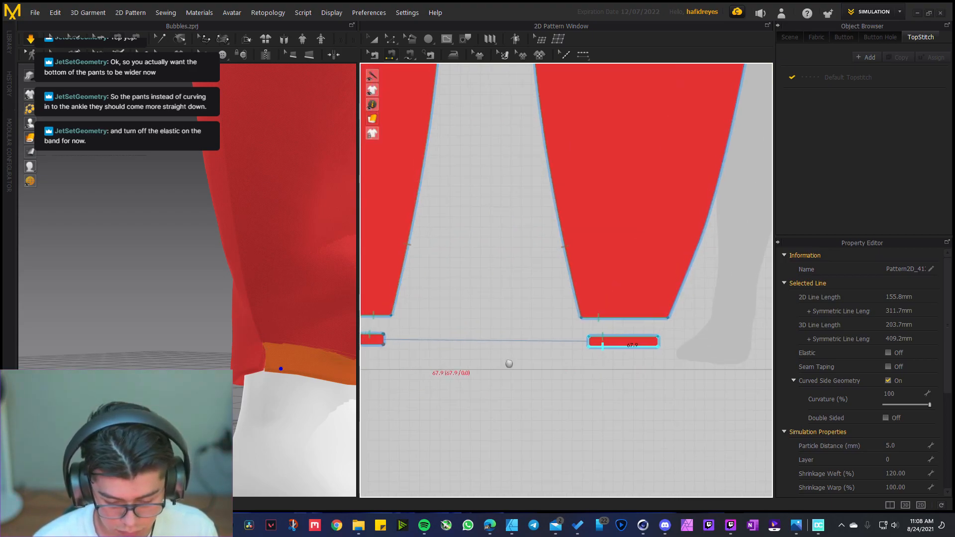
{"action": "middle_click_drag", "start_coordinate": [451, 354], "coordinate": [551, 364]}
{"action": "right_click_drag", "start_coordinate": [289, 381], "coordinate": [282, 373]}
{"action": "scroll", "coordinate": [288, 391], "scroll_direction": "up", "scroll_amount": 3}
{"action": "scroll", "coordinate": [288, 390], "scroll_direction": "down", "scroll_amount": 1}
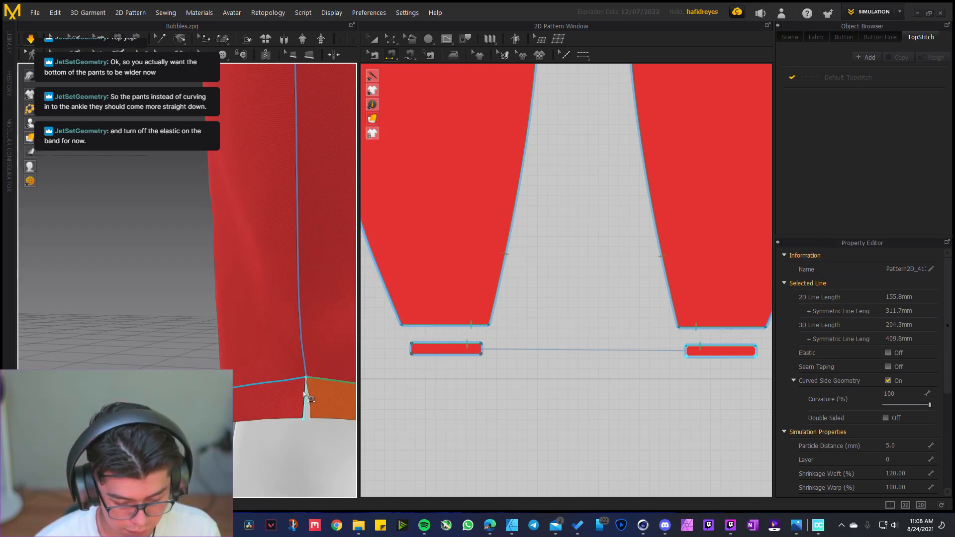
{"action": "left_click", "coordinate": [314, 418]}
Sew the ankle bands' remaining open side edges together on the opposite side, and simulate the garment
{"action": "right_click_drag", "start_coordinate": [326, 414], "coordinate": [199, 383]}
{"action": "right_click_drag", "start_coordinate": [314, 381], "coordinate": [234, 384]}
{"action": "left_click", "coordinate": [280, 400]}
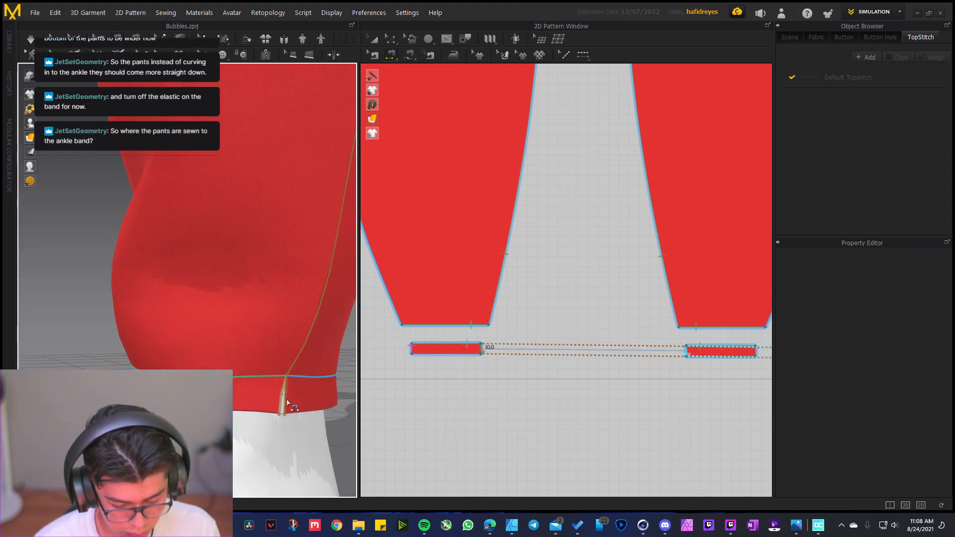
{"action": "left_click", "coordinate": [287, 401]}
{"action": "scroll", "coordinate": [295, 403], "scroll_direction": "down", "scroll_amount": 3}
{"action": "scroll", "coordinate": [217, 349], "scroll_direction": "up", "scroll_amount": 3}
{"action": "right_click_drag", "start_coordinate": [297, 403], "coordinate": [204, 321]}
{"action": "scroll", "coordinate": [217, 349], "scroll_direction": "down", "scroll_amount": 3}
{"action": "key", "text": "space"}
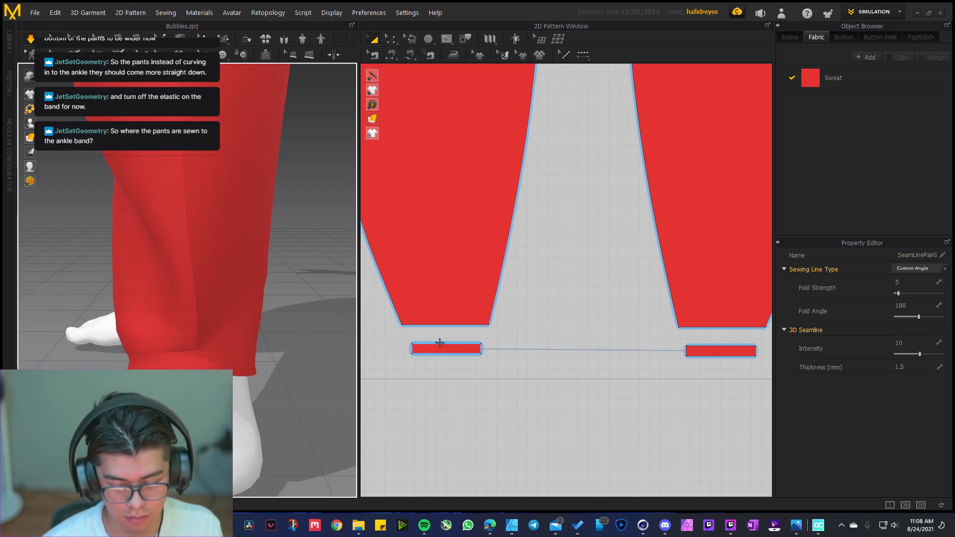
Widen the ankle hems of the front leg panels further, evenly on both sides, to about 121 mm
{"action": "key", "text": "z"}
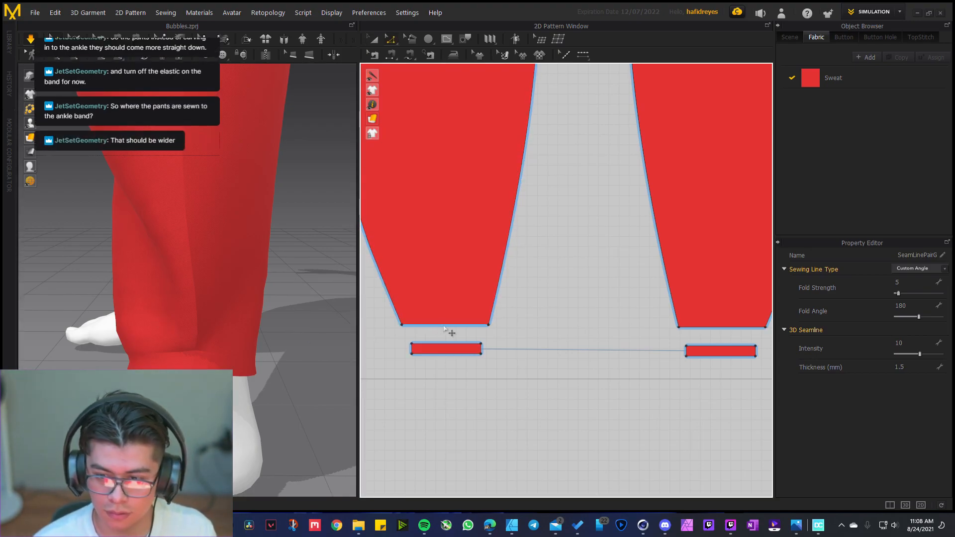
{"action": "left_click", "coordinate": [446, 326]}
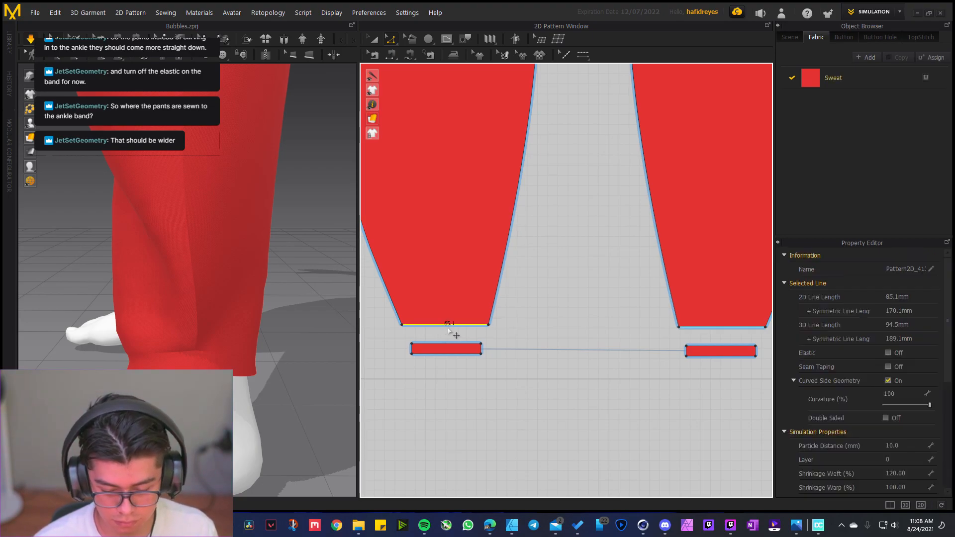
{"action": "middle_click_drag", "start_coordinate": [494, 352], "coordinate": [522, 368]}
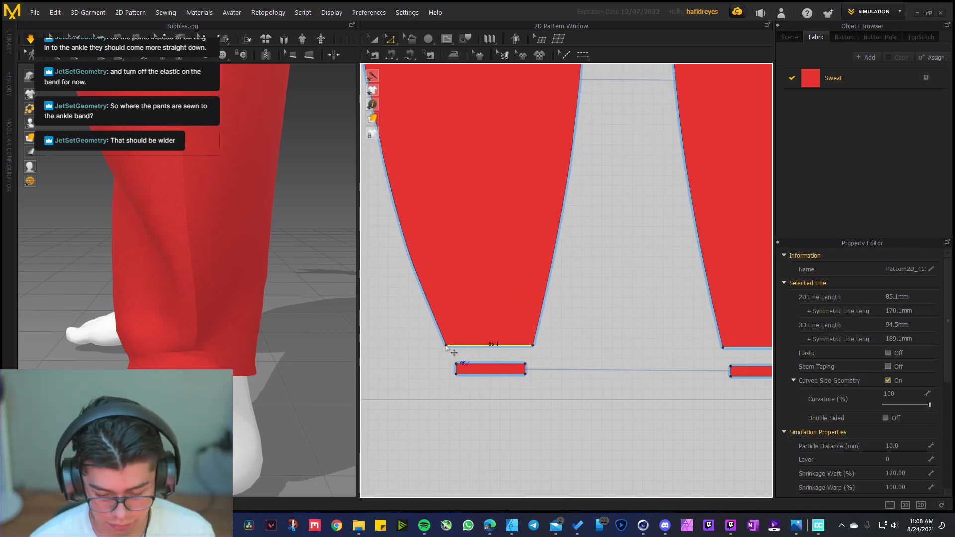
{"action": "left_click", "coordinate": [446, 346]}
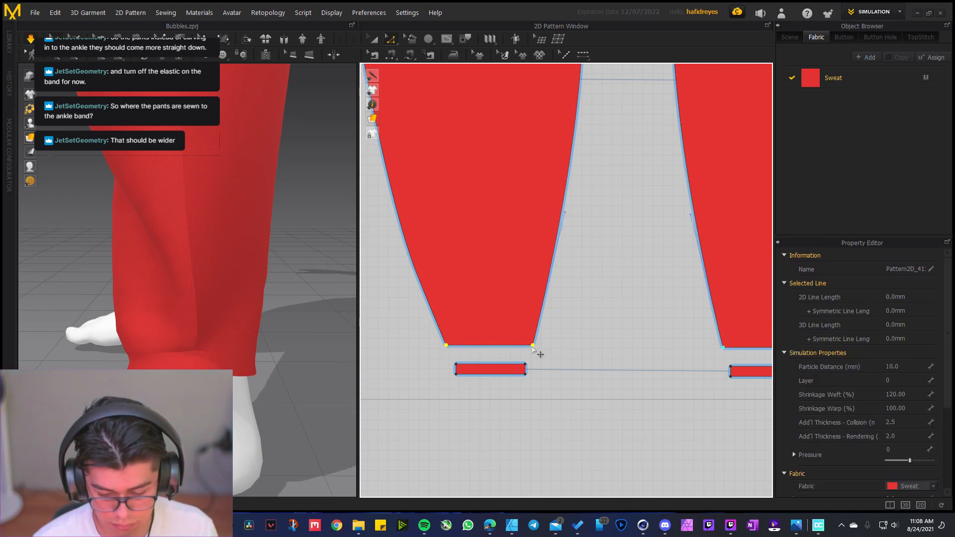
{"action": "left_click", "coordinate": [395, 46]}
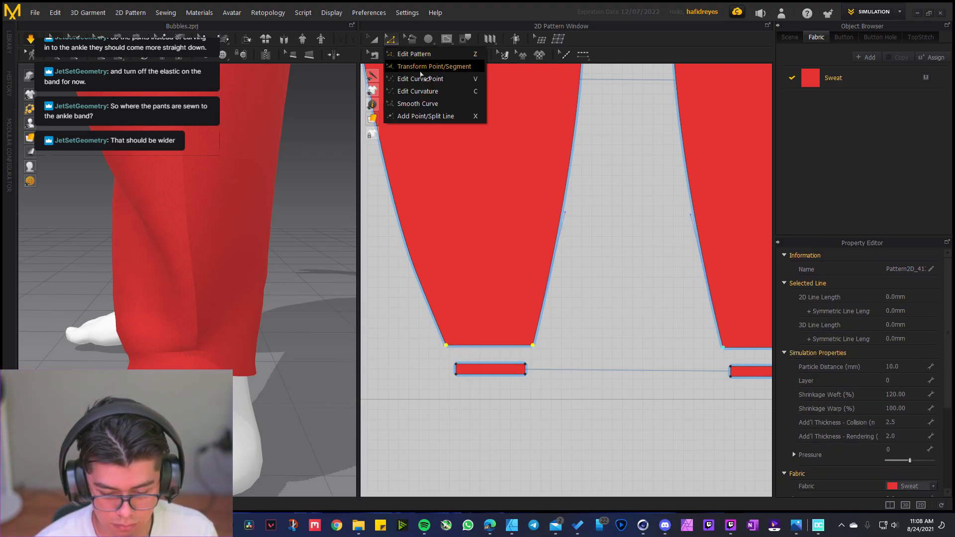
{"action": "left_click", "coordinate": [423, 67]}
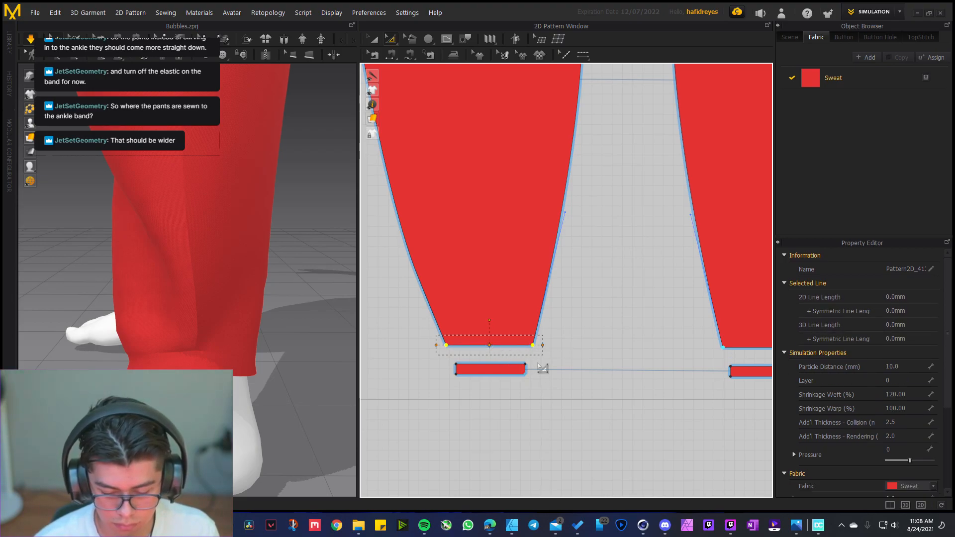
{"action": "left_click_drag", "start_coordinate": [543, 343], "coordinate": [578, 348]}
{"action": "left_click_drag", "start_coordinate": [578, 385], "coordinate": [577, 437]}
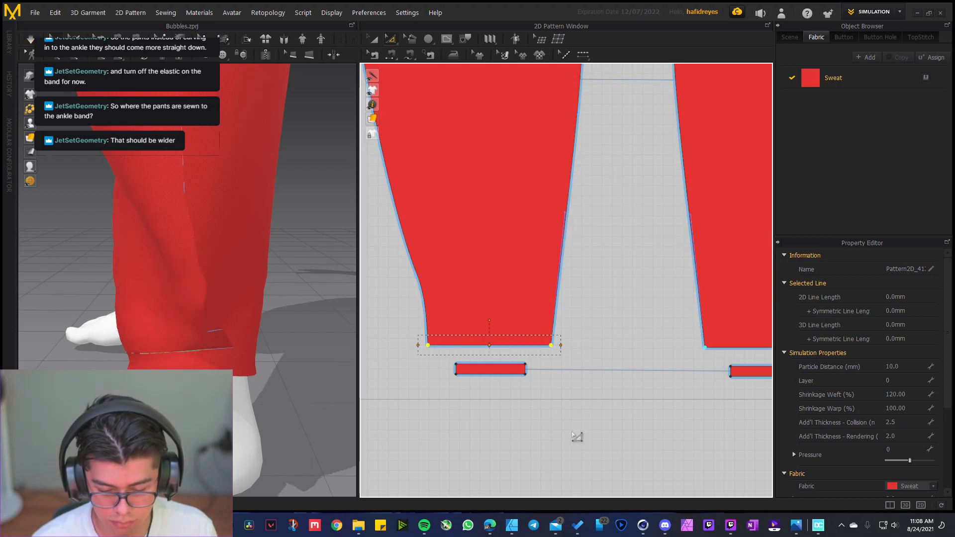
Simulate the garment with the widened hems and examine the leg drape from the front and side
{"action": "key", "text": "space"}
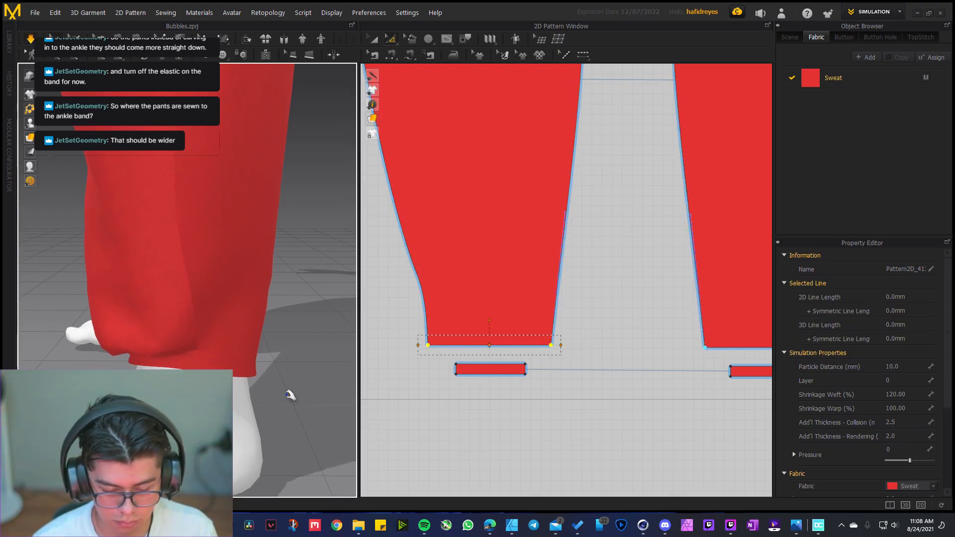
{"action": "right_click_drag", "start_coordinate": [150, 330], "coordinate": [267, 313]}
{"action": "right_click_drag", "start_coordinate": [107, 308], "coordinate": [193, 302]}
{"action": "middle_click_drag", "start_coordinate": [193, 302], "coordinate": [196, 343]}
{"action": "scroll", "coordinate": [199, 313], "scroll_direction": "down", "scroll_amount": 4}
{"action": "right_click_drag", "start_coordinate": [216, 343], "coordinate": [201, 344]}
{"action": "middle_click_drag", "start_coordinate": [201, 343], "coordinate": [197, 299]}
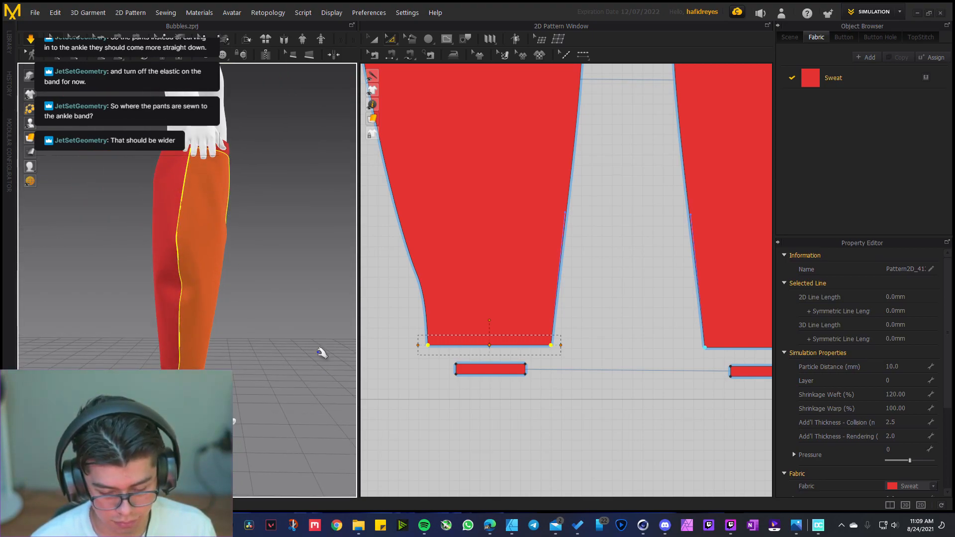
Try to optimize the curve points on the outer side edge of the front leg panel
{"action": "scroll", "coordinate": [423, 329], "scroll_direction": "up", "scroll_amount": 3}
{"action": "left_click", "coordinate": [464, 334]}
{"action": "scroll", "coordinate": [450, 323], "scroll_direction": "down", "scroll_amount": 5}
{"action": "scroll", "coordinate": [434, 277], "scroll_direction": "up", "scroll_amount": 3}
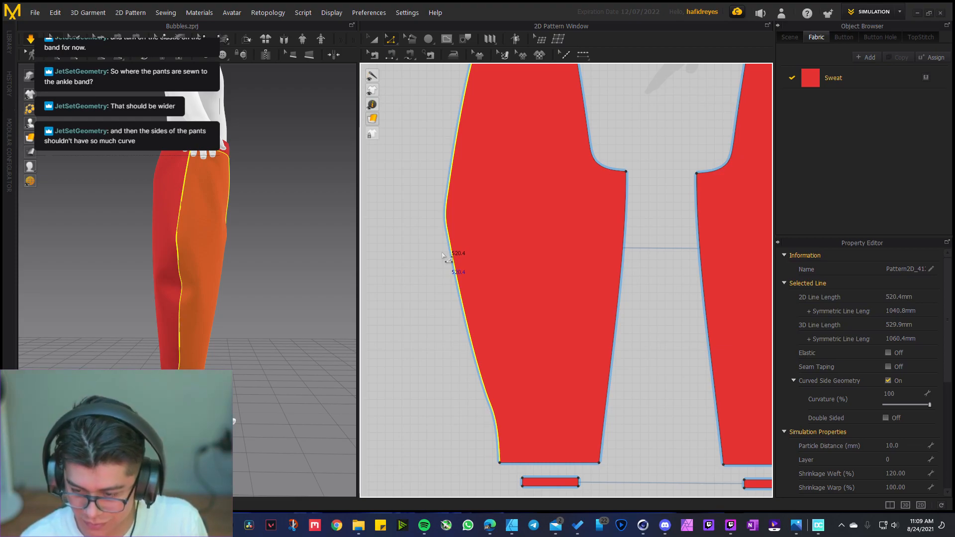
{"action": "scroll", "coordinate": [447, 336], "scroll_direction": "down", "scroll_amount": 3}
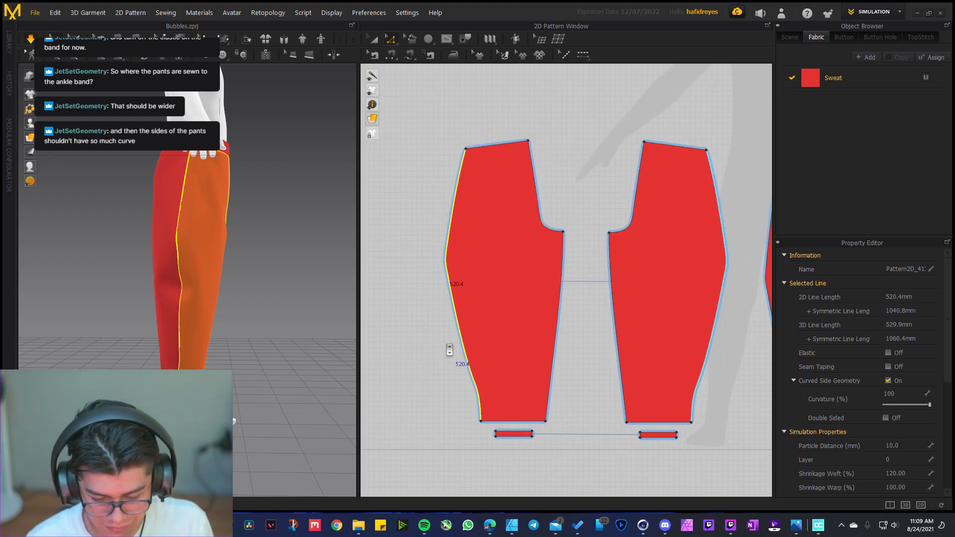
{"action": "scroll", "coordinate": [449, 349], "scroll_direction": "up", "scroll_amount": 2}
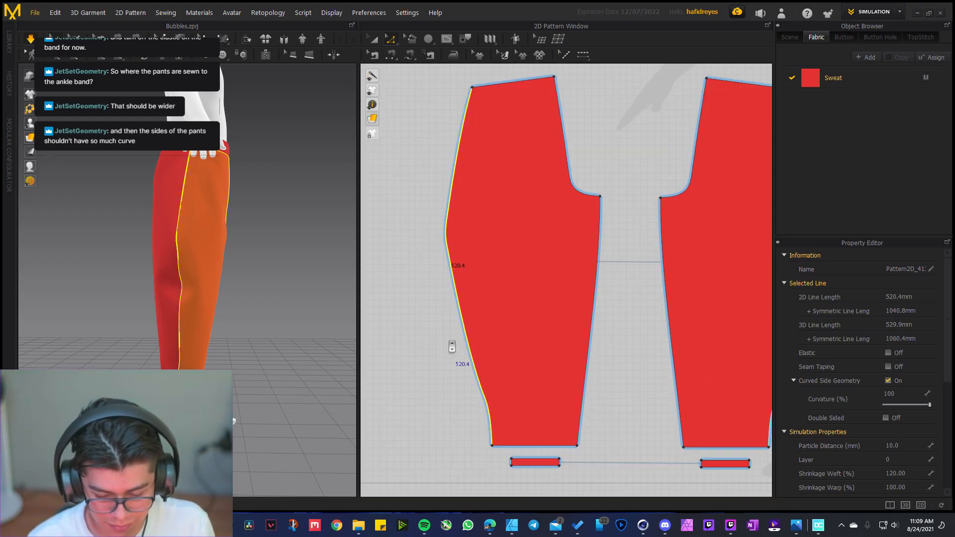
{"action": "right_click", "coordinate": [457, 296]}
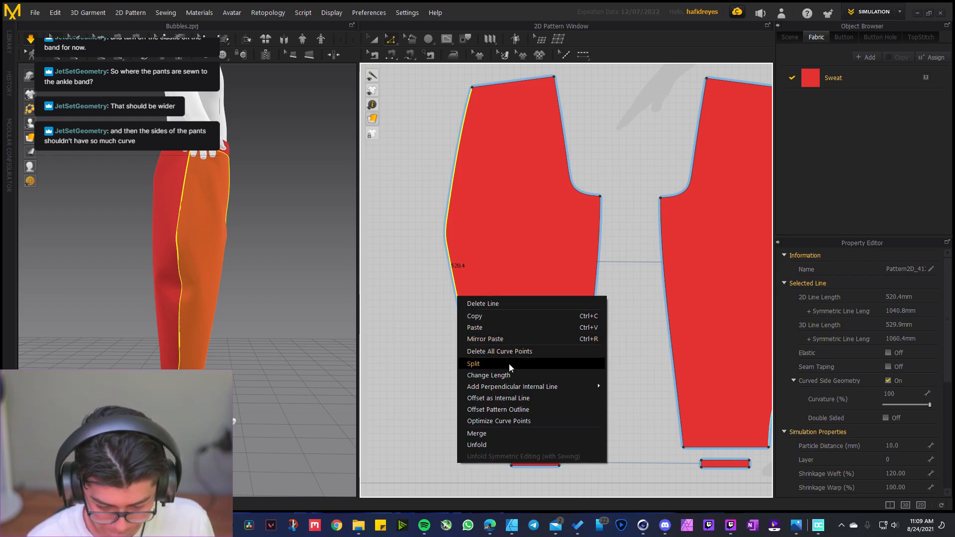
{"action": "left_click", "coordinate": [530, 422]}
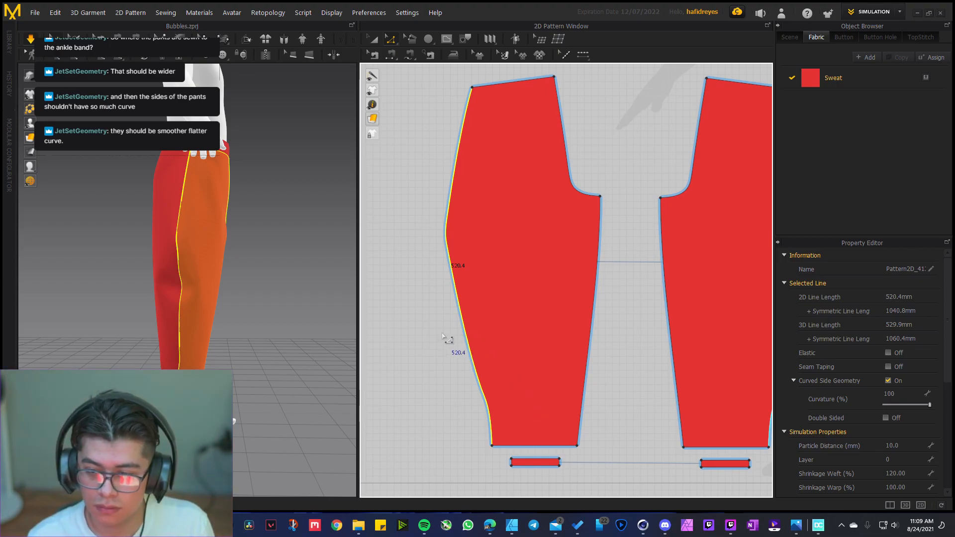
Delete all curve points from the front leg panels' outer side edges, bend them into one smooth curve about 514 mm long, and simulate
{"action": "right_click", "coordinate": [458, 291]}
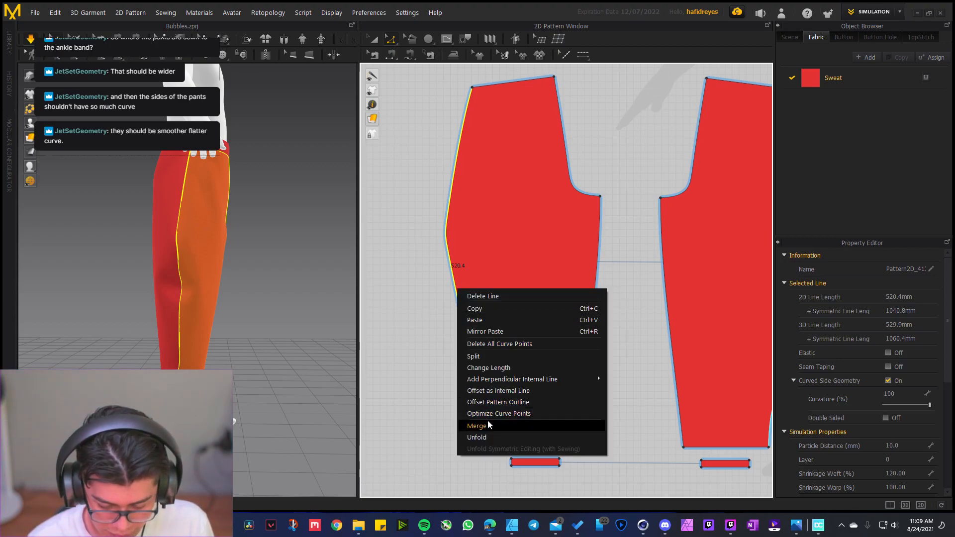
{"action": "left_click", "coordinate": [522, 344]}
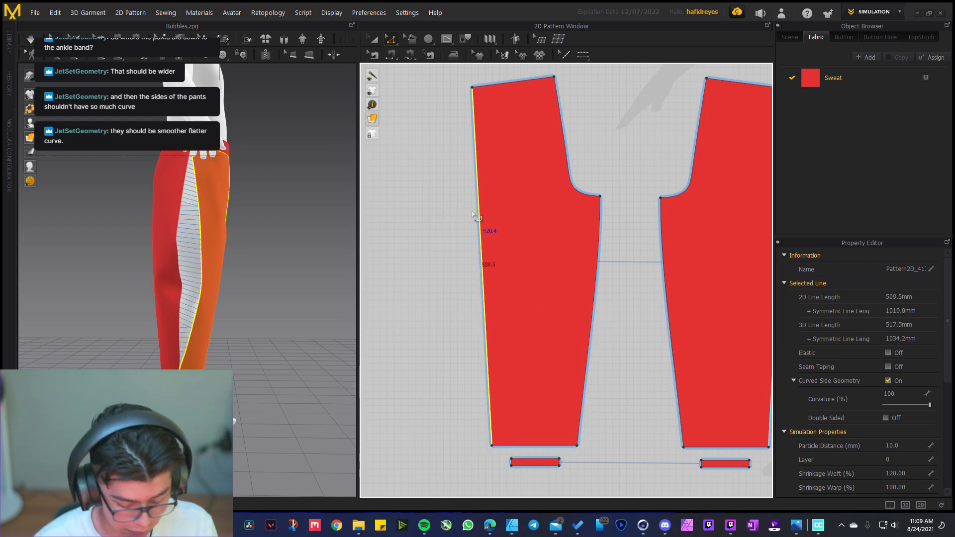
{"action": "left_click_drag", "start_coordinate": [481, 237], "coordinate": [459, 241]}
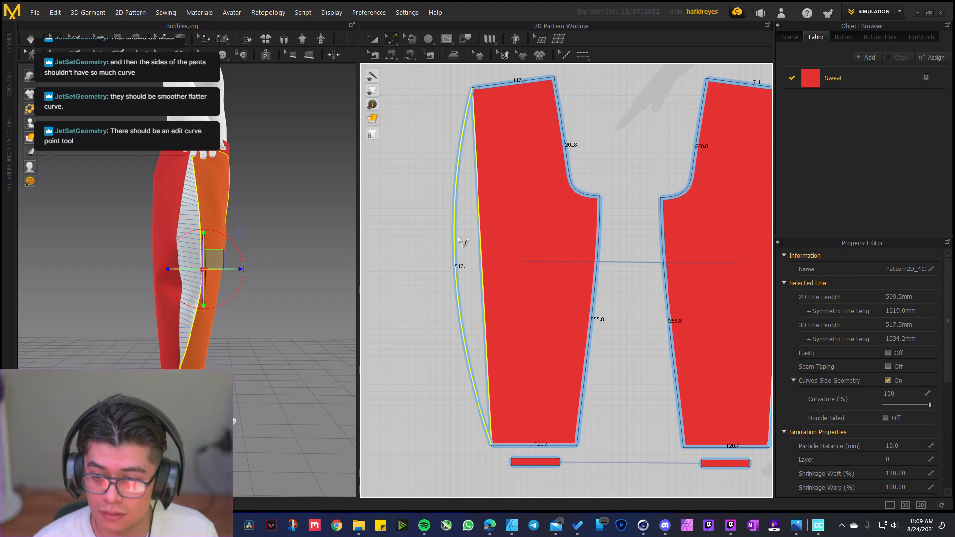
{"action": "left_click_drag", "start_coordinate": [458, 240], "coordinate": [457, 266]}
{"action": "key", "text": "space"}
{"action": "right_click_drag", "start_coordinate": [252, 315], "coordinate": [153, 321]}
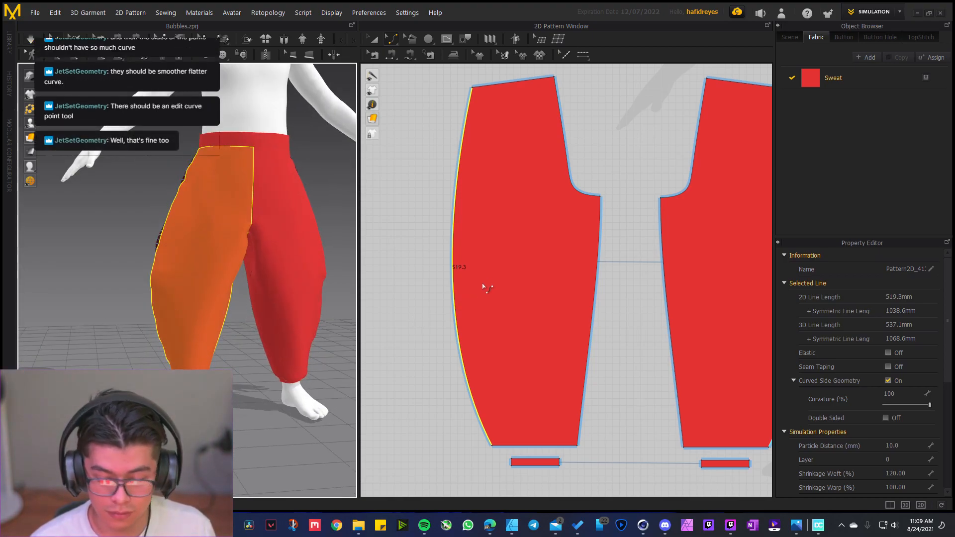
{"action": "mouse_move", "coordinate": [454, 267]}
{"action": "left_mouse_down"}
{"action": "mouse_move", "coordinate": [482, 266]}
{"action": "mouse_move", "coordinate": [480, 251]}
{"action": "mouse_move", "coordinate": [472, 277]}
{"action": "mouse_move", "coordinate": [461, 271]}
{"action": "left_mouse_up"}
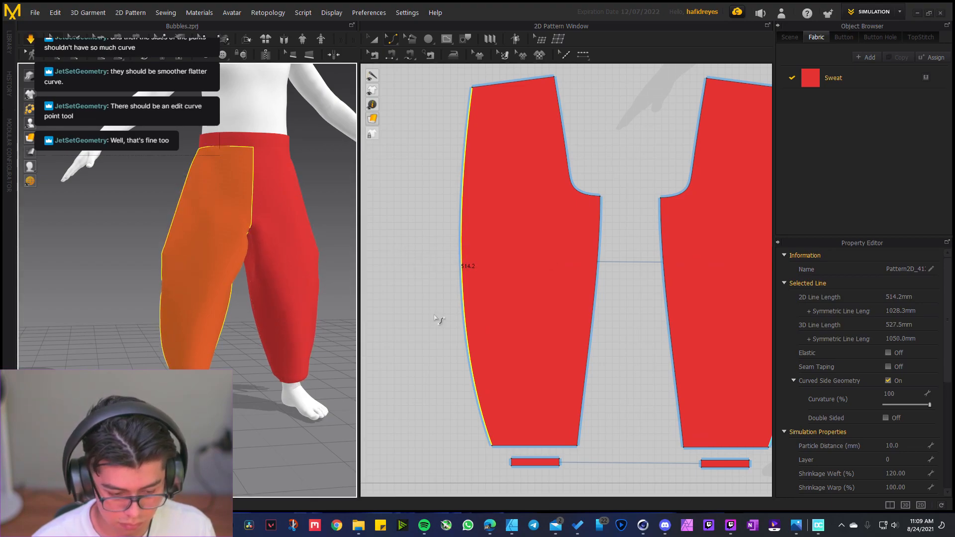
{"action": "right_click_drag", "start_coordinate": [177, 285], "coordinate": [277, 331]}
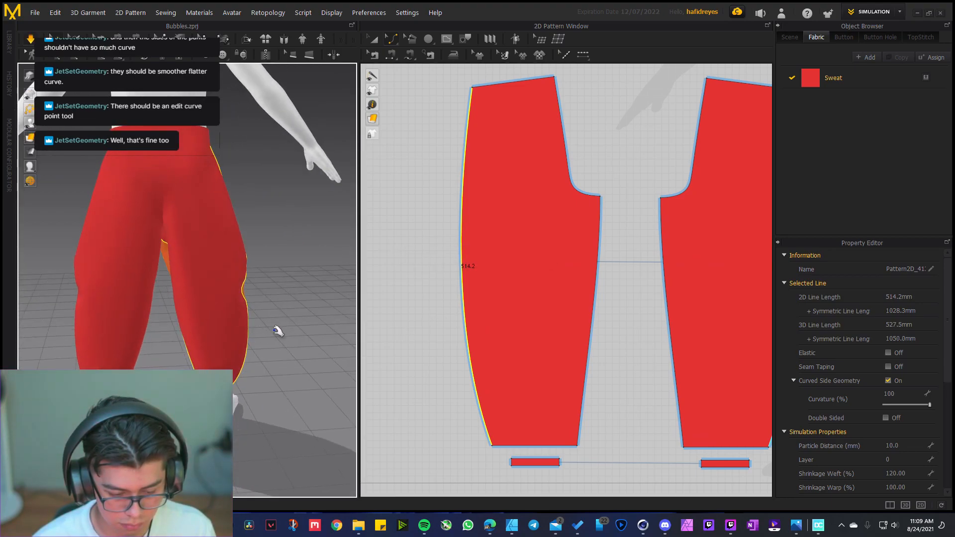
Delete all curve points from the back leg panels' outer side edges, bend them into one smooth curve about 519 mm long, and simulate
{"action": "scroll", "coordinate": [622, 297], "scroll_direction": "down", "scroll_amount": 4}
{"action": "scroll", "coordinate": [577, 293], "scroll_direction": "up", "scroll_amount": 5}
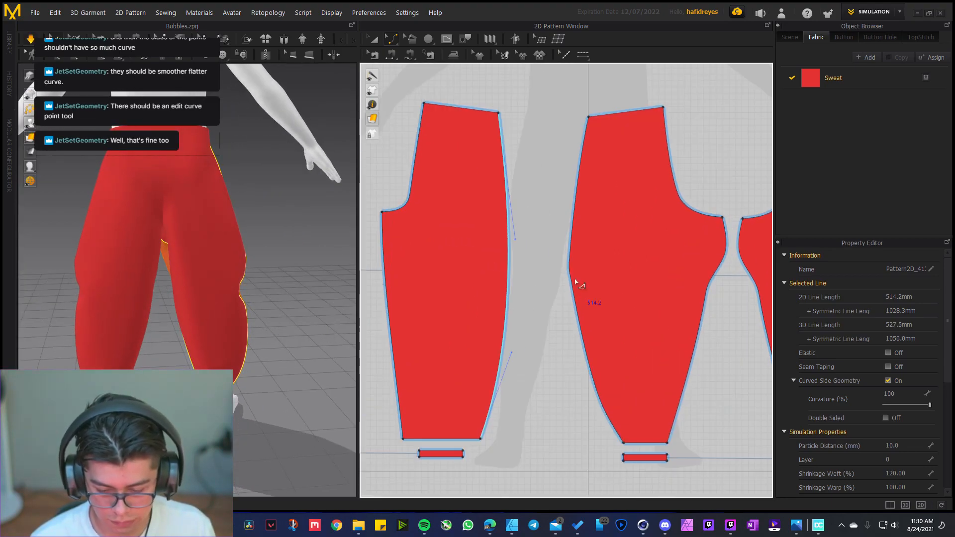
{"action": "left_click", "coordinate": [569, 276]}
{"action": "middle_click_drag", "start_coordinate": [580, 285], "coordinate": [565, 266]}
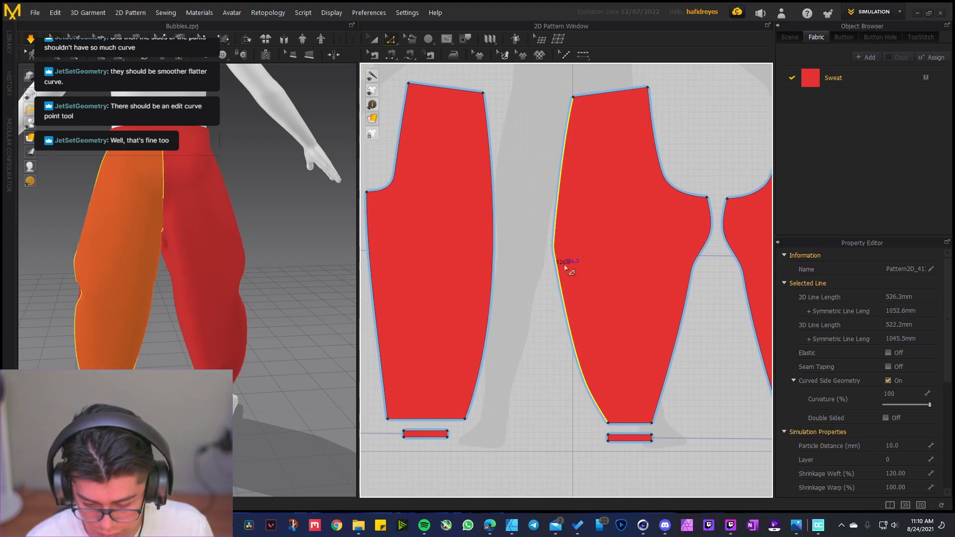
{"action": "right_click", "coordinate": [564, 297]}
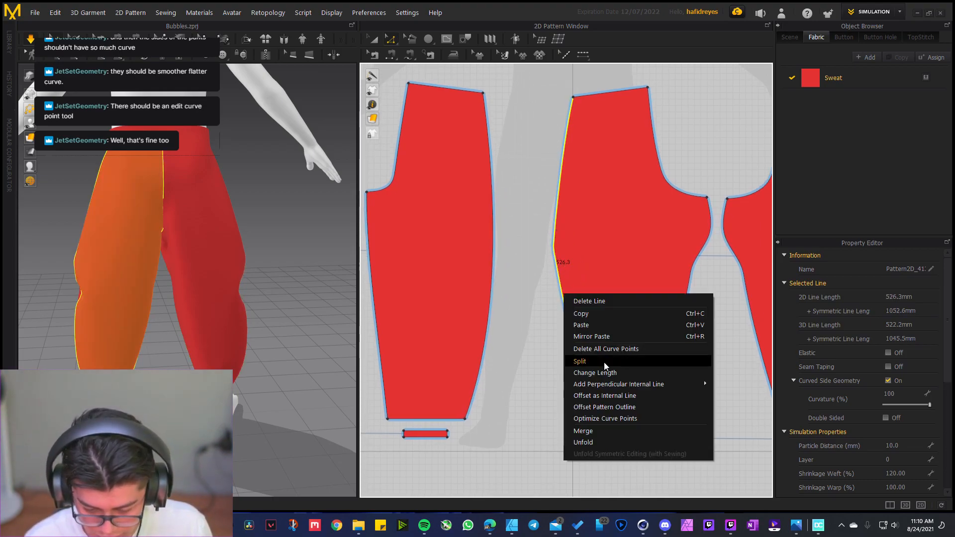
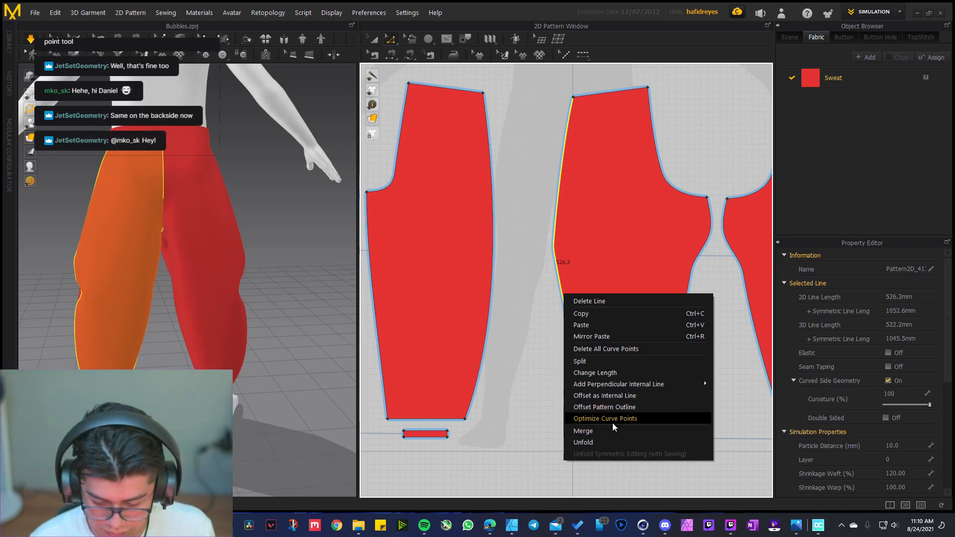
{"action": "left_click", "coordinate": [597, 349]}
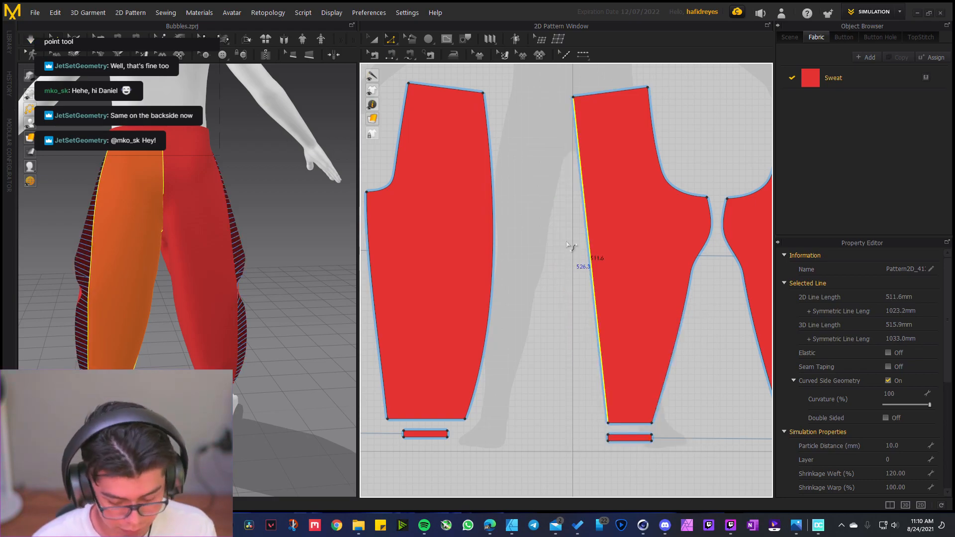
{"action": "left_click_drag", "start_coordinate": [593, 243], "coordinate": [571, 267]}
{"action": "key", "text": "space"}
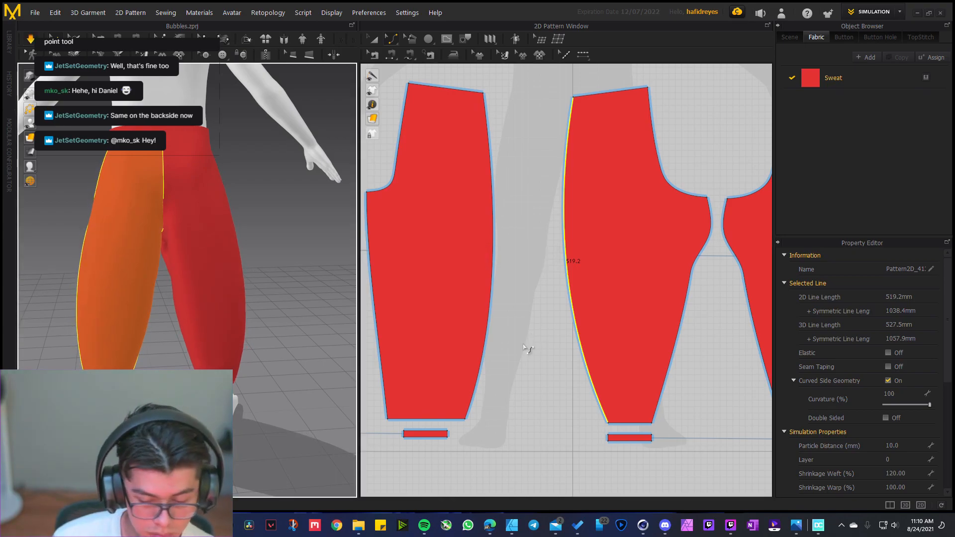
Tug the draped fabric around the trouser legs and seat and examine the new side curve from the side
{"action": "right_click_drag", "start_coordinate": [198, 269], "coordinate": [191, 233]}
{"action": "left_click", "coordinate": [192, 228]}
{"action": "right_click_drag", "start_coordinate": [115, 303], "coordinate": [241, 282]}
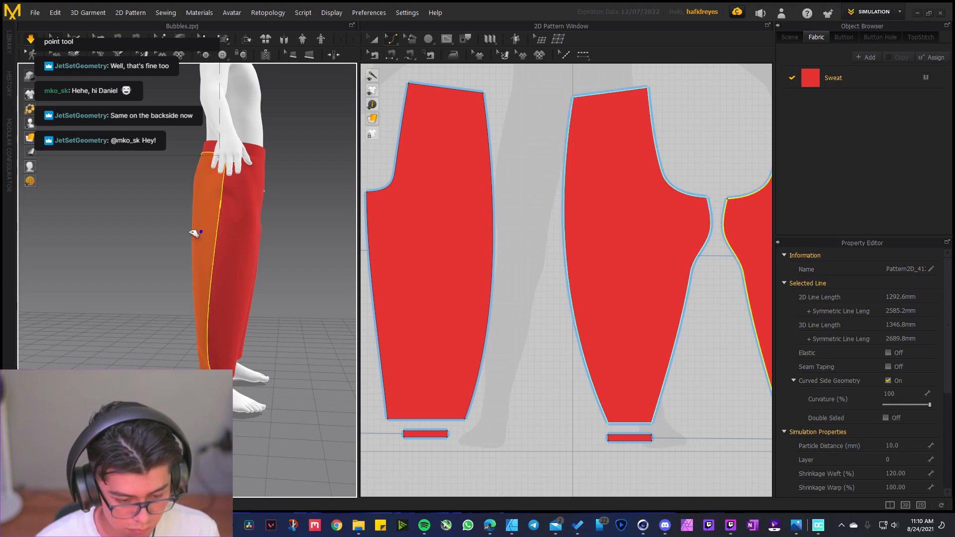
{"action": "left_click_drag", "start_coordinate": [266, 192], "coordinate": [306, 194]}
{"action": "left_click_drag", "start_coordinate": [263, 151], "coordinate": [275, 153]}
{"action": "left_click_drag", "start_coordinate": [257, 259], "coordinate": [299, 271]}
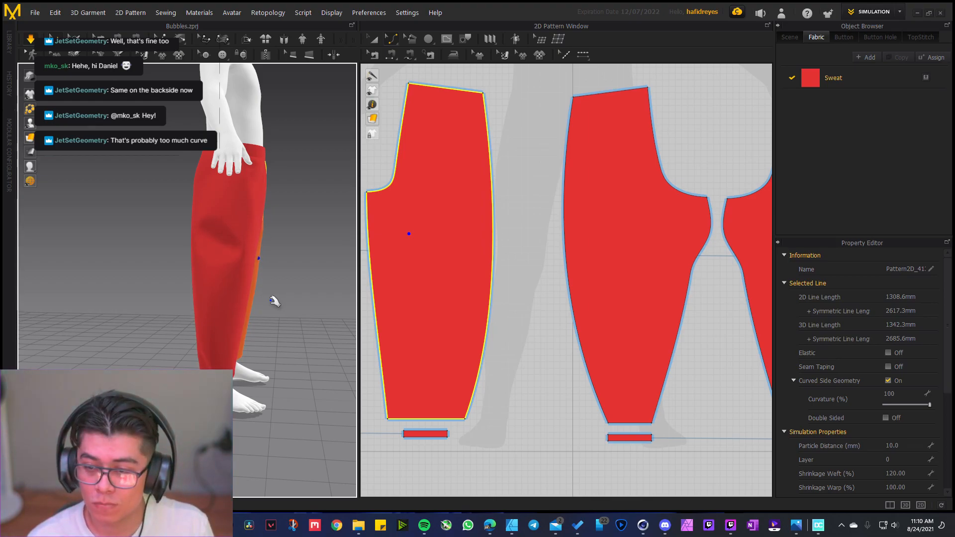
Flatten the outer side curve of the back leg panels to about 514 mm and simulate the garment
{"action": "middle_click_drag", "start_coordinate": [484, 288], "coordinate": [491, 262]}
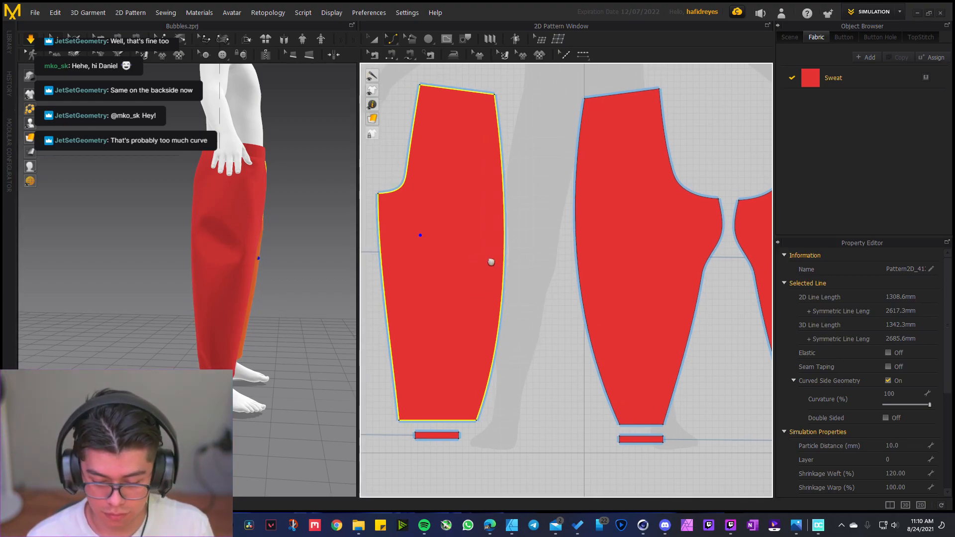
{"action": "left_click", "coordinate": [578, 251]}
{"action": "left_click_drag", "start_coordinate": [585, 248], "coordinate": [586, 248]}
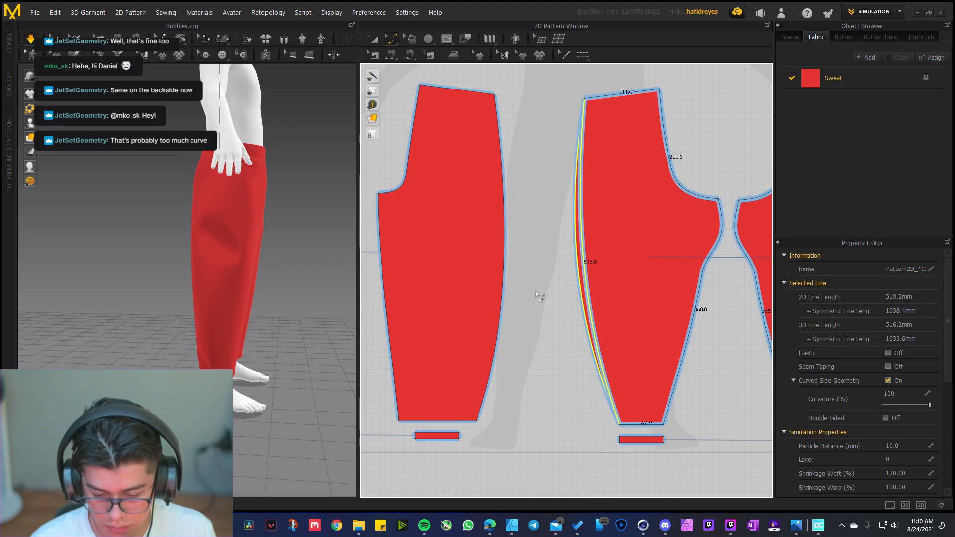
{"action": "right_click_drag", "start_coordinate": [271, 272], "coordinate": [177, 271]}
{"action": "key", "text": "space"}
Flatten the outer side curve of the front leg panels to about 512 mm, ease its lower part inward, and simulate
{"action": "middle_click_drag", "start_coordinate": [494, 279], "coordinate": [658, 283]}
{"action": "left_click", "coordinate": [431, 263]}
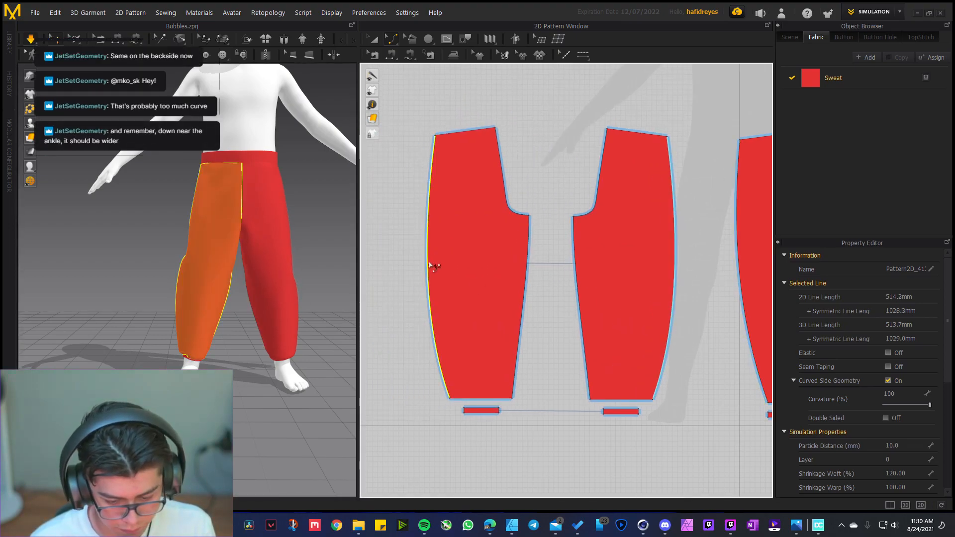
{"action": "left_click_drag", "start_coordinate": [431, 264], "coordinate": [433, 263]}
{"action": "key", "text": "space"}
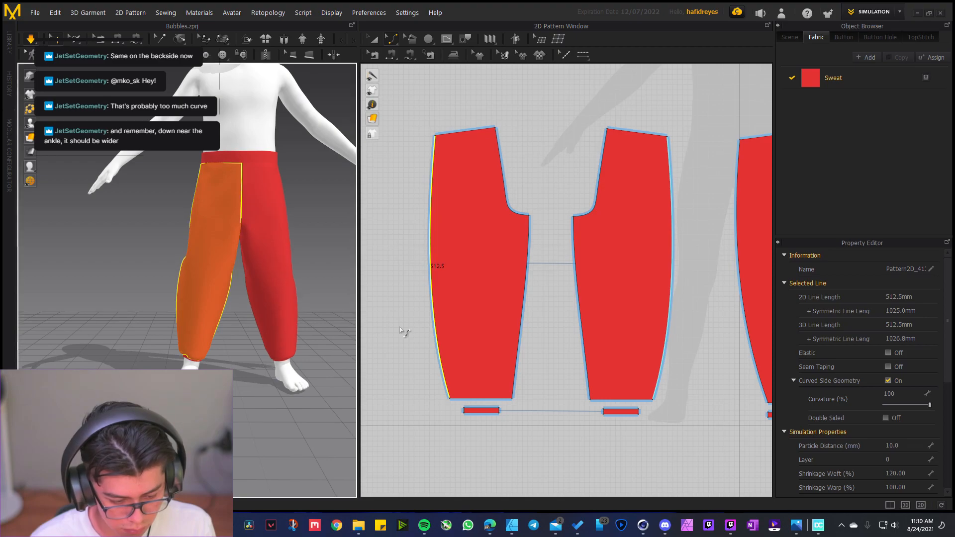
{"action": "left_click_drag", "start_coordinate": [434, 320], "coordinate": [436, 319]}
{"action": "key", "text": "space"}
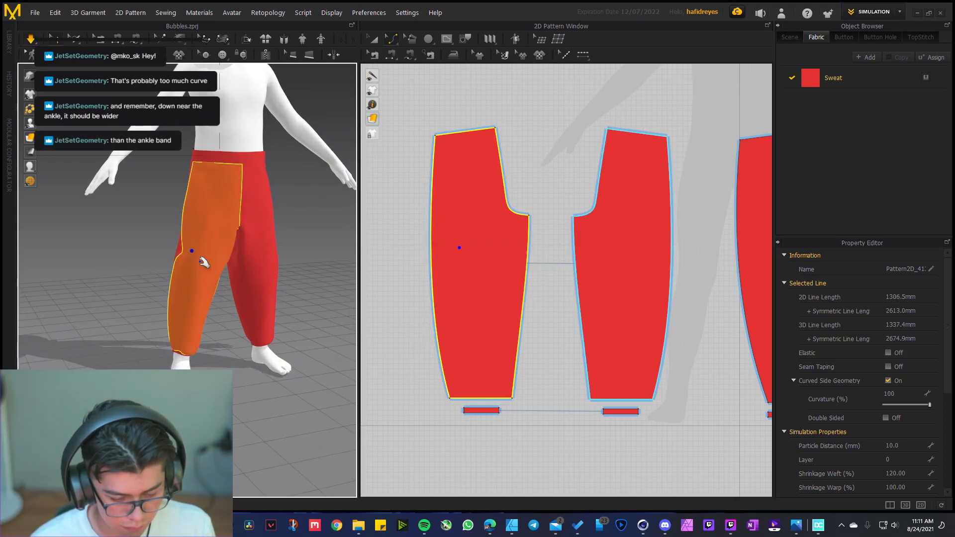
{"action": "left_click", "coordinate": [168, 250]}
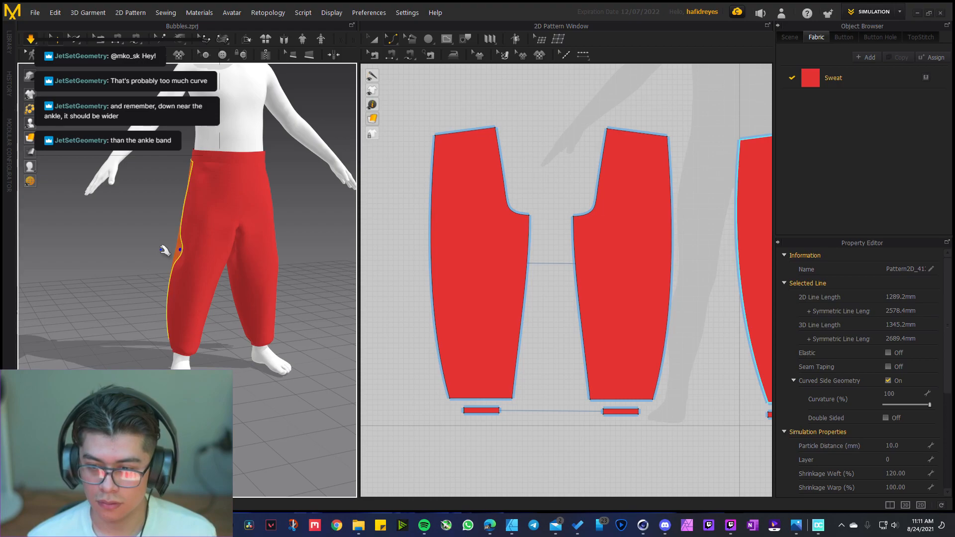
Scale the two hem corner points of the back leg panels outward evenly, widening the ankle hems to about 141 mm
{"action": "scroll", "coordinate": [463, 379], "scroll_direction": "up", "scroll_amount": 2}
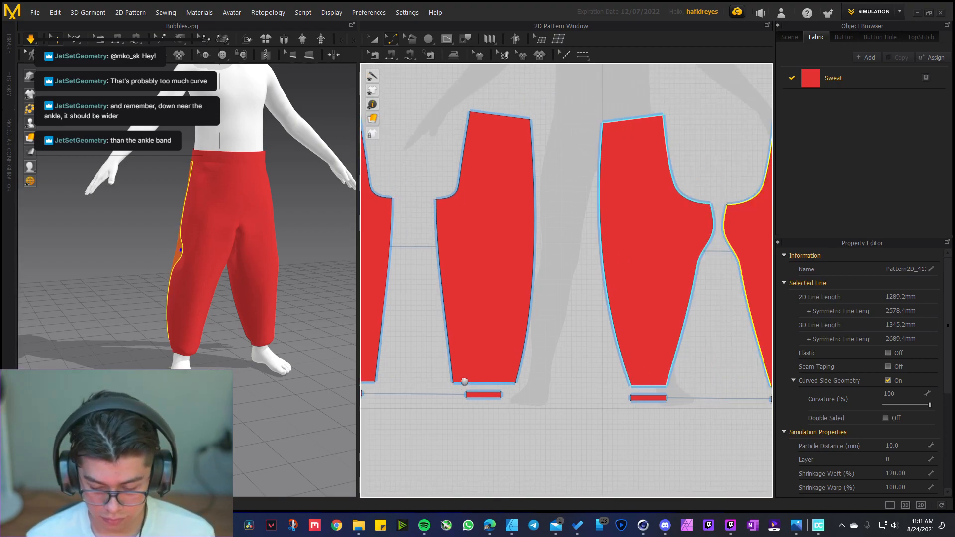
{"action": "scroll", "coordinate": [584, 352], "scroll_direction": "down", "scroll_amount": 3}
{"action": "scroll", "coordinate": [492, 356], "scroll_direction": "up", "scroll_amount": 5}
{"action": "scroll", "coordinate": [505, 348], "scroll_direction": "up", "scroll_amount": 3}
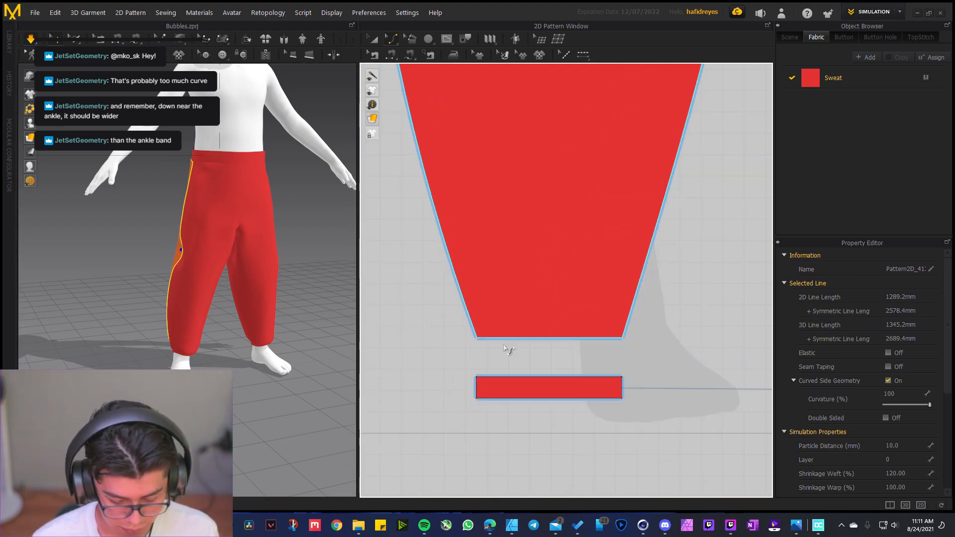
{"action": "left_click", "coordinate": [495, 339]}
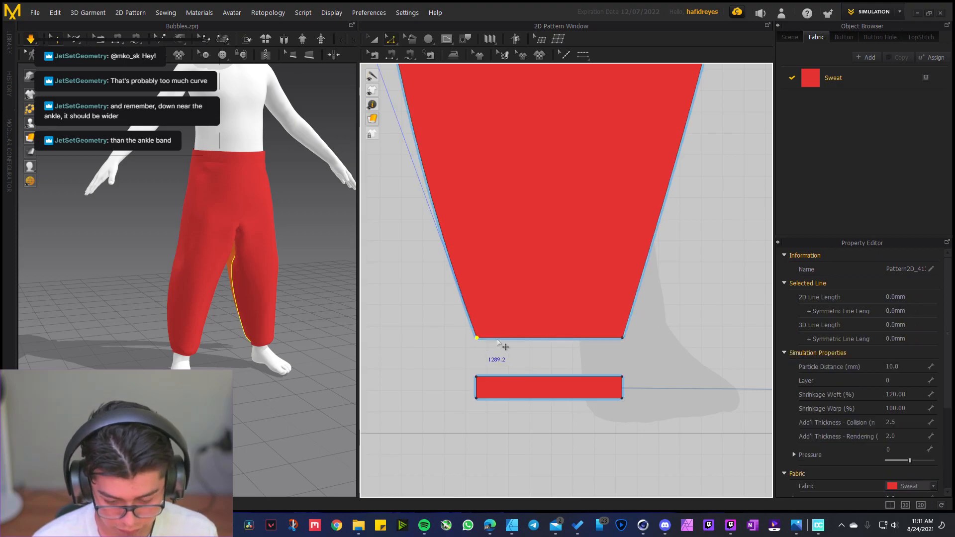
{"action": "right_click", "coordinate": [622, 339]}
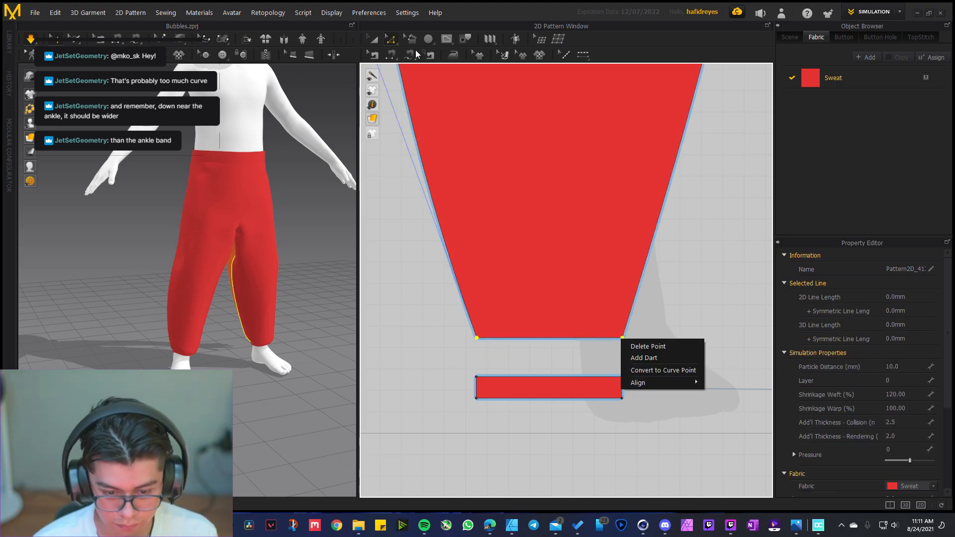
{"action": "left_click", "coordinate": [392, 39]}
{"action": "left_click", "coordinate": [416, 67]}
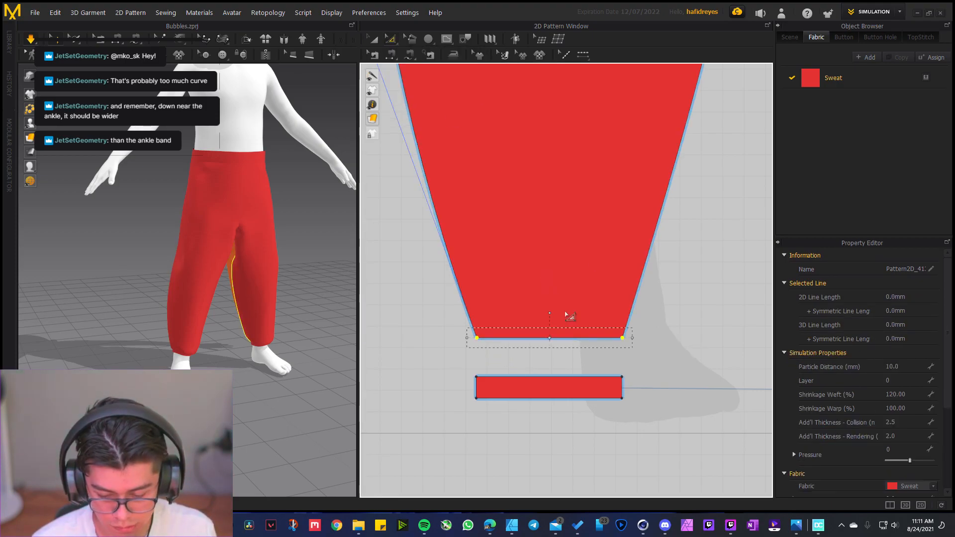
{"action": "left_click_drag", "start_coordinate": [634, 337], "coordinate": [742, 342]}
{"action": "scroll", "coordinate": [612, 353], "scroll_direction": "down", "scroll_amount": 2}
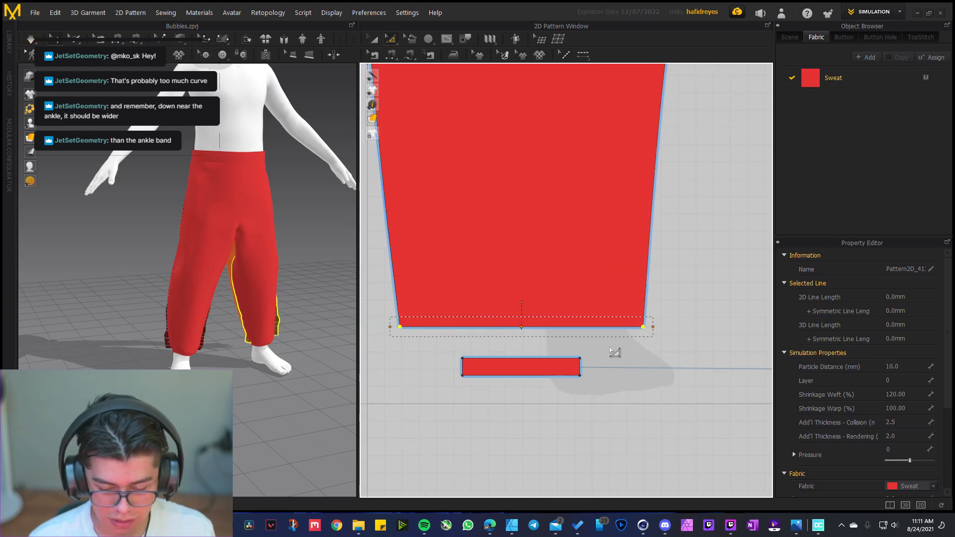
{"action": "middle_click_drag", "start_coordinate": [619, 343], "coordinate": [676, 347]}
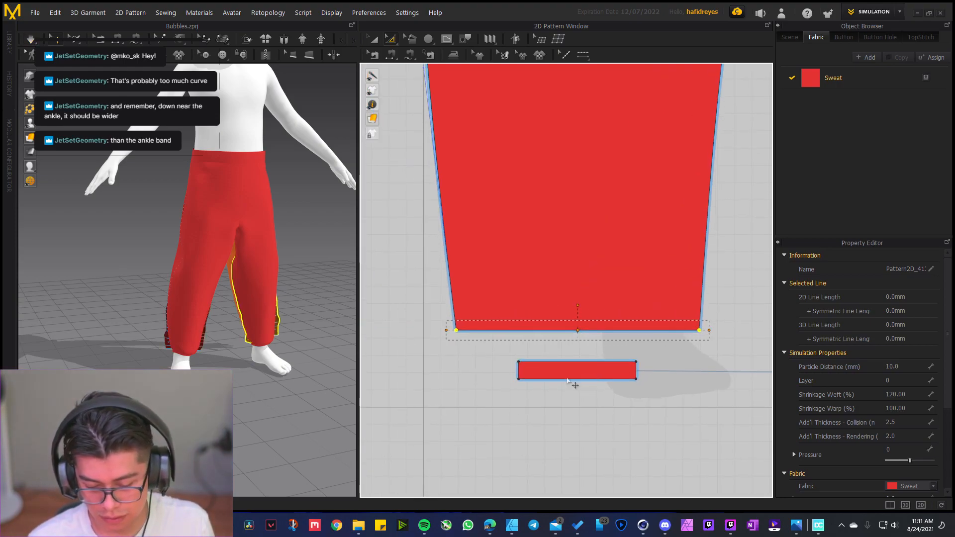
{"action": "scroll", "coordinate": [576, 345], "scroll_direction": "down", "scroll_amount": 2}
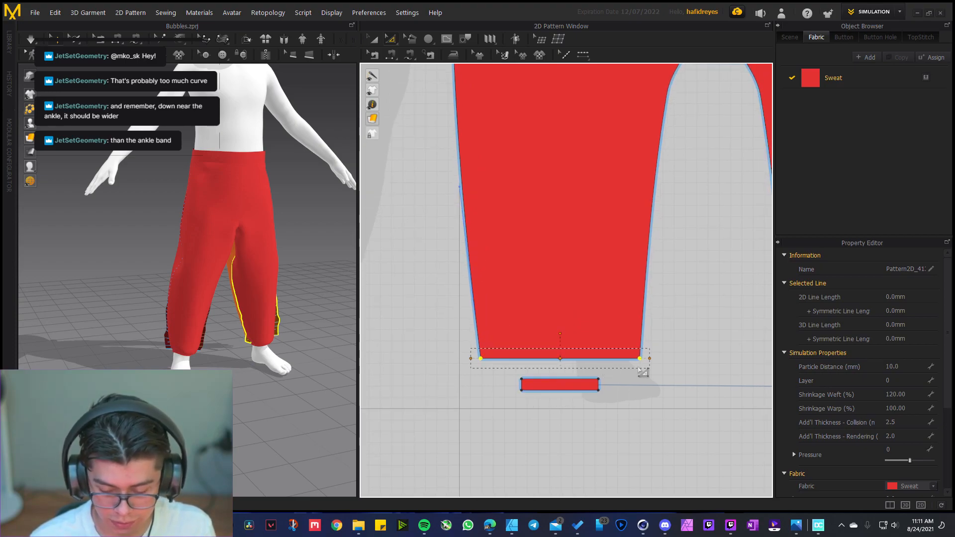
Simulate the widened back hems and tug the legs to examine the gathering at the ankle bands
{"action": "key", "text": "space"}
{"action": "right_click_drag", "start_coordinate": [160, 347], "coordinate": [225, 333]}
{"action": "left_click_drag", "start_coordinate": [222, 332], "coordinate": [249, 189]}
{"action": "right_click_drag", "start_coordinate": [195, 258], "coordinate": [234, 259]}
{"action": "left_click_drag", "start_coordinate": [221, 262], "coordinate": [196, 262]}
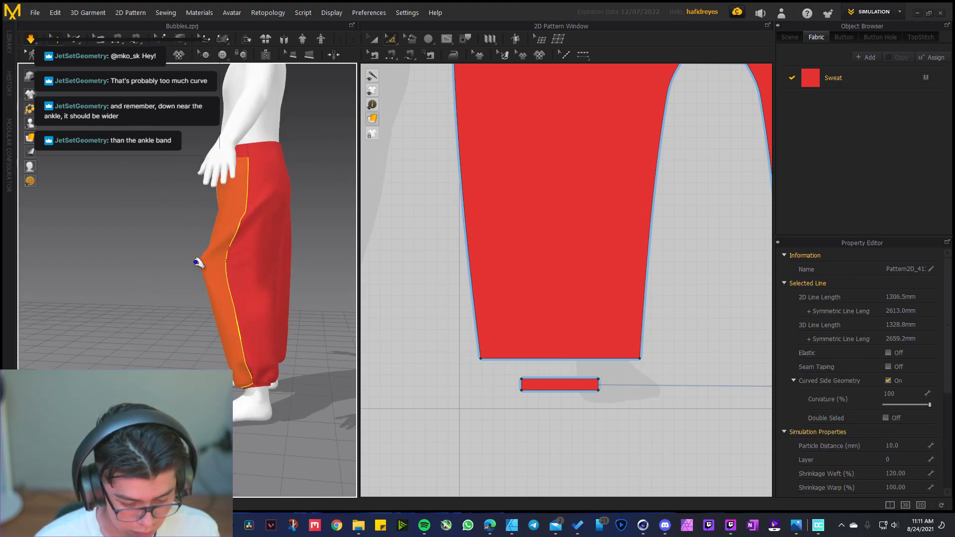
{"action": "left_click", "coordinate": [181, 351]}
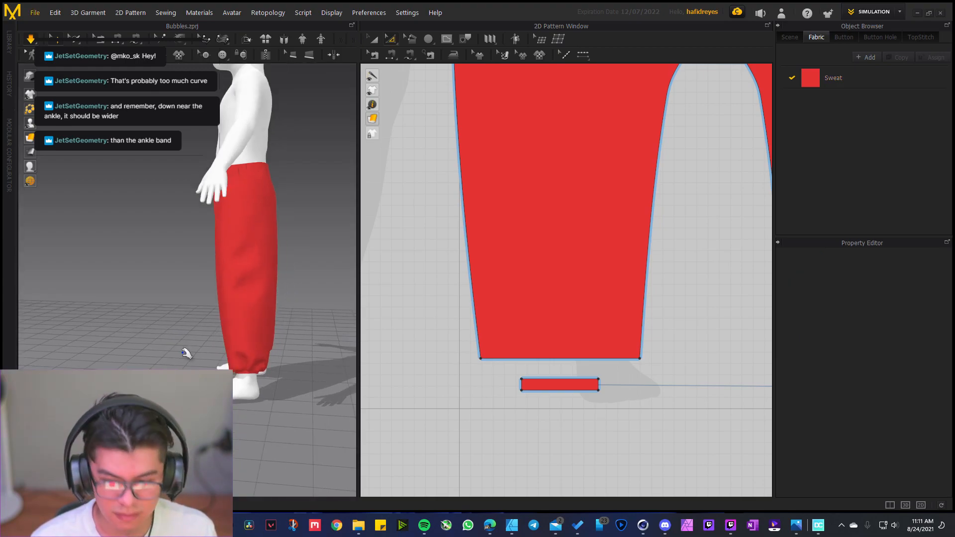
{"action": "right_click_drag", "start_coordinate": [192, 354], "coordinate": [347, 357]}
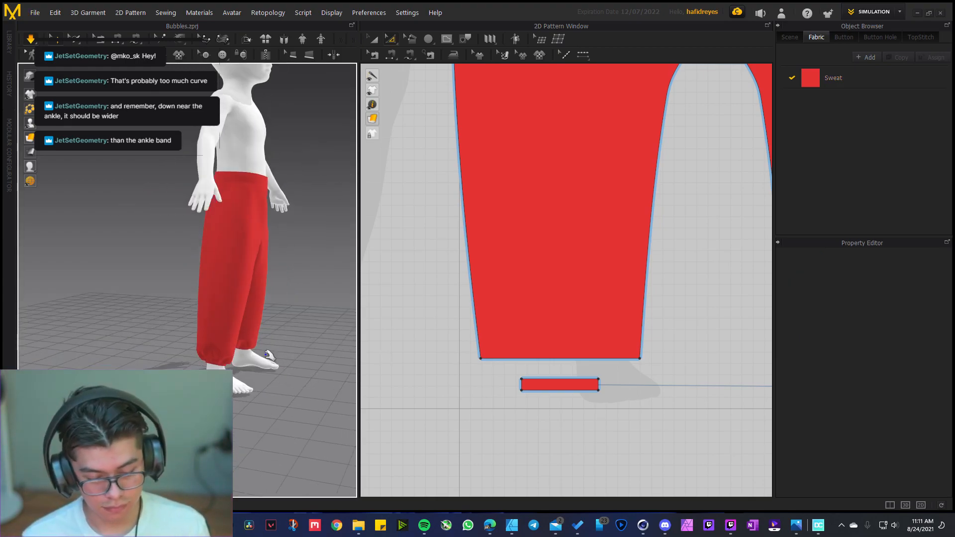
Widen the back leg panels' ankle hems much further, evenly on both sides, so they flare well beyond the ankle bands
{"action": "left_click", "coordinate": [483, 360]}
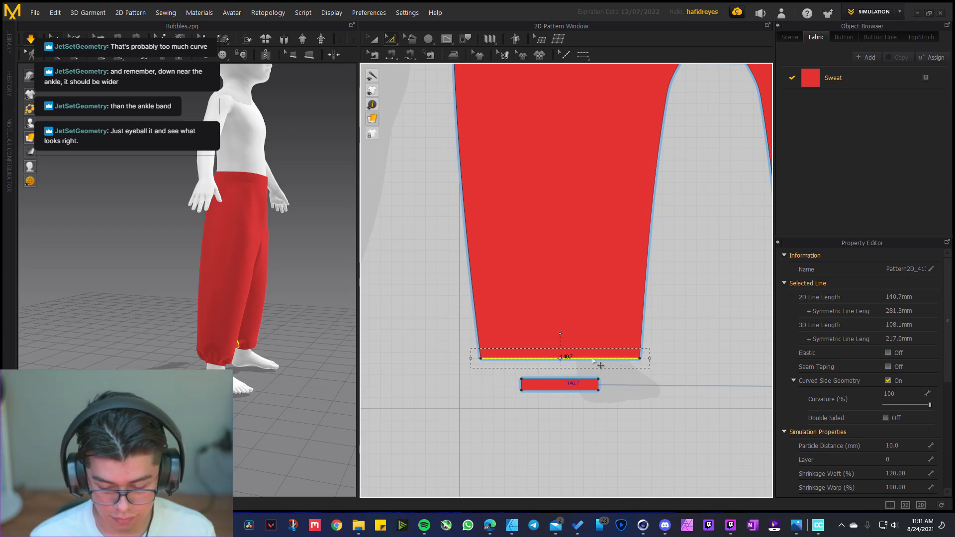
{"action": "left_click", "coordinate": [639, 359]}
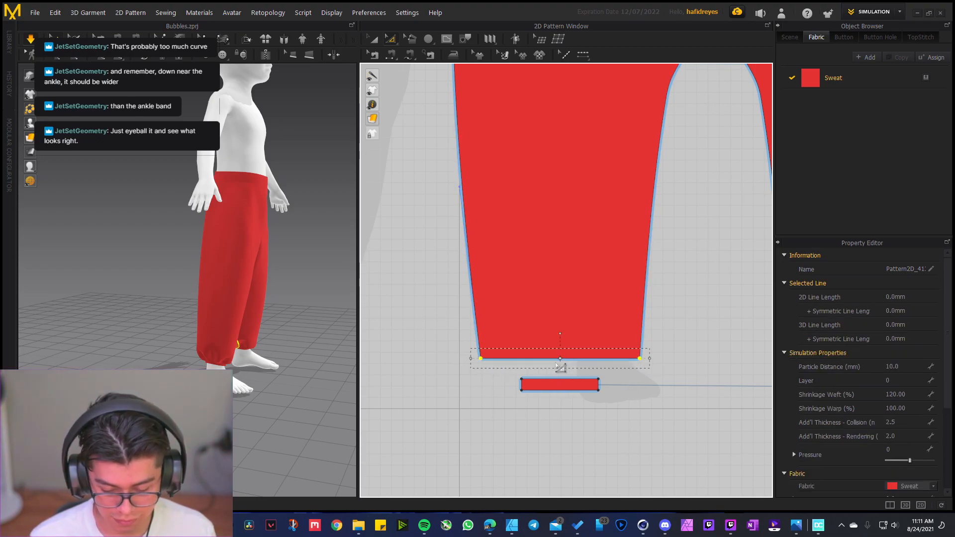
{"action": "left_click_drag", "start_coordinate": [649, 358], "coordinate": [736, 362]}
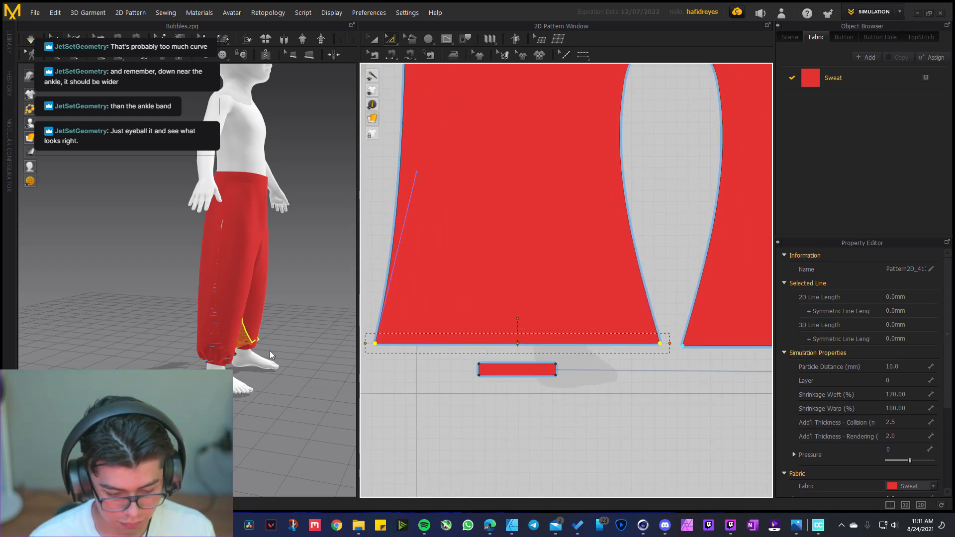
Simulate the flared back hems and examine the ankle gathers from several sides while pulling the fabric
{"action": "right_click_drag", "start_coordinate": [215, 298], "coordinate": [260, 336]}
{"action": "left_click_drag", "start_coordinate": [245, 349], "coordinate": [259, 367]}
{"action": "left_click", "coordinate": [299, 294]}
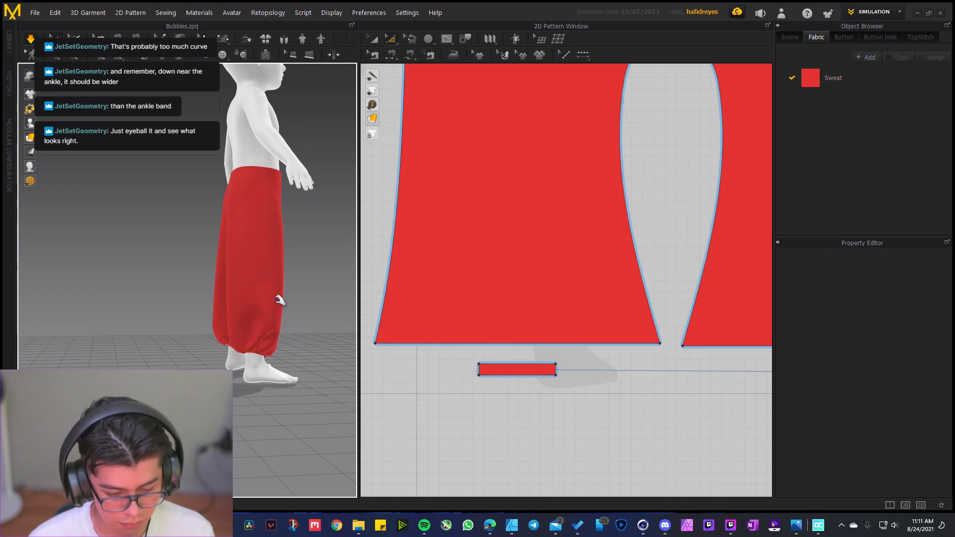
{"action": "right_click_drag", "start_coordinate": [283, 300], "coordinate": [293, 309]}
{"action": "left_click", "coordinate": [295, 312]}
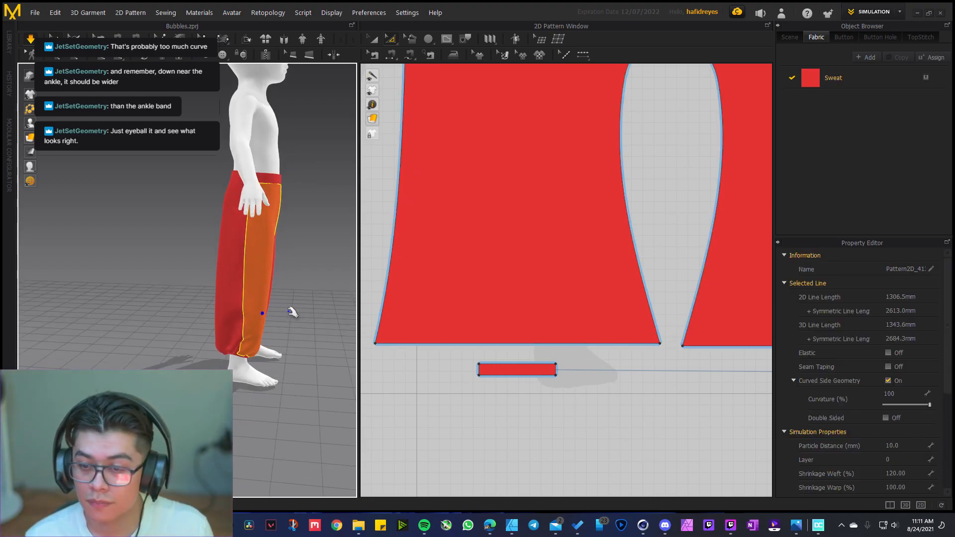
{"action": "right_click_drag", "start_coordinate": [271, 325], "coordinate": [209, 322]}
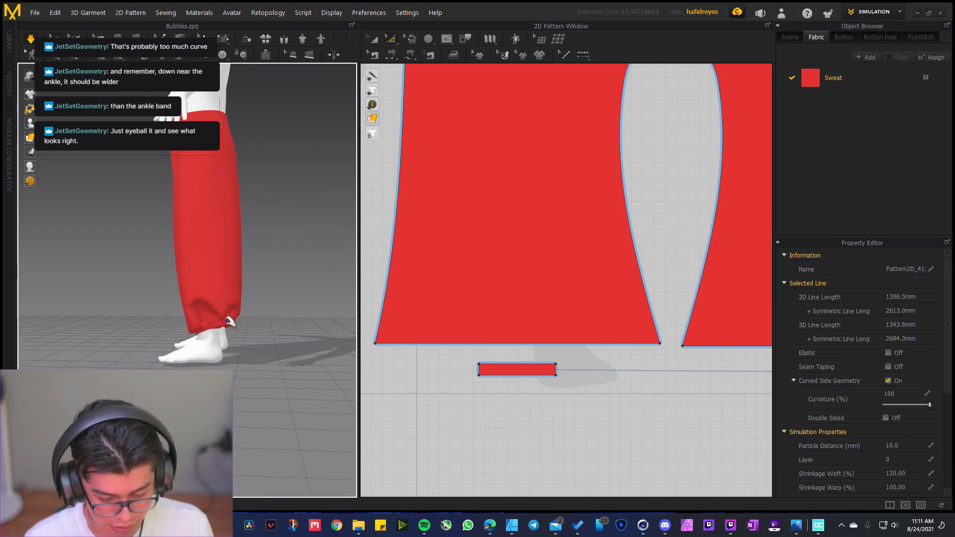
{"action": "left_click", "coordinate": [205, 323]}
Scale the hem corner points of the front leg panels outward evenly so their ankle hems flare well beyond the ankle bands
{"action": "scroll", "coordinate": [440, 312], "scroll_direction": "down", "scroll_amount": 5}
{"action": "middle_click_drag", "start_coordinate": [437, 336], "coordinate": [520, 346]}
{"action": "scroll", "coordinate": [380, 340], "scroll_direction": "down", "scroll_amount": 3}
{"action": "middle_click_drag", "start_coordinate": [373, 337], "coordinate": [545, 344]}
{"action": "scroll", "coordinate": [450, 343], "scroll_direction": "up", "scroll_amount": 3}
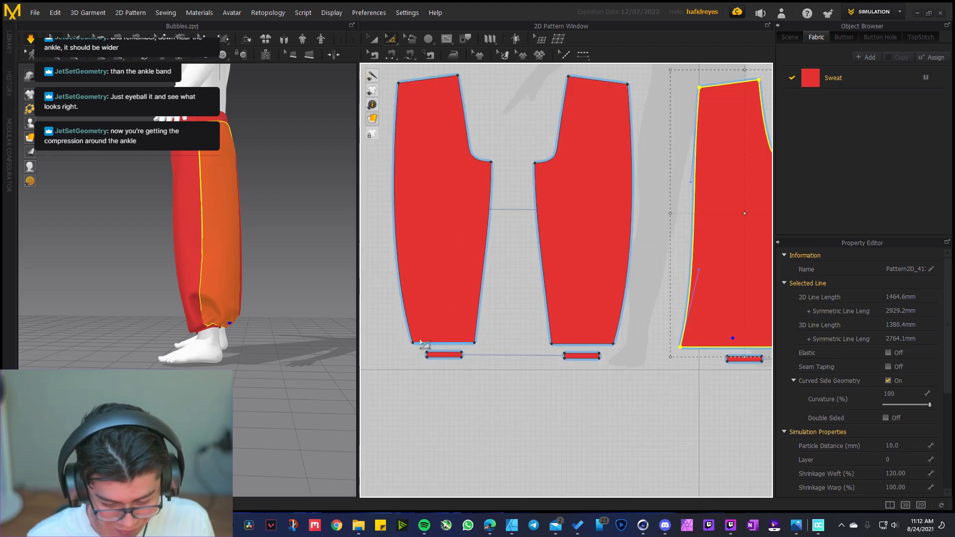
{"action": "left_click", "coordinate": [413, 343]}
{"action": "scroll", "coordinate": [439, 350], "scroll_direction": "up", "scroll_amount": 3}
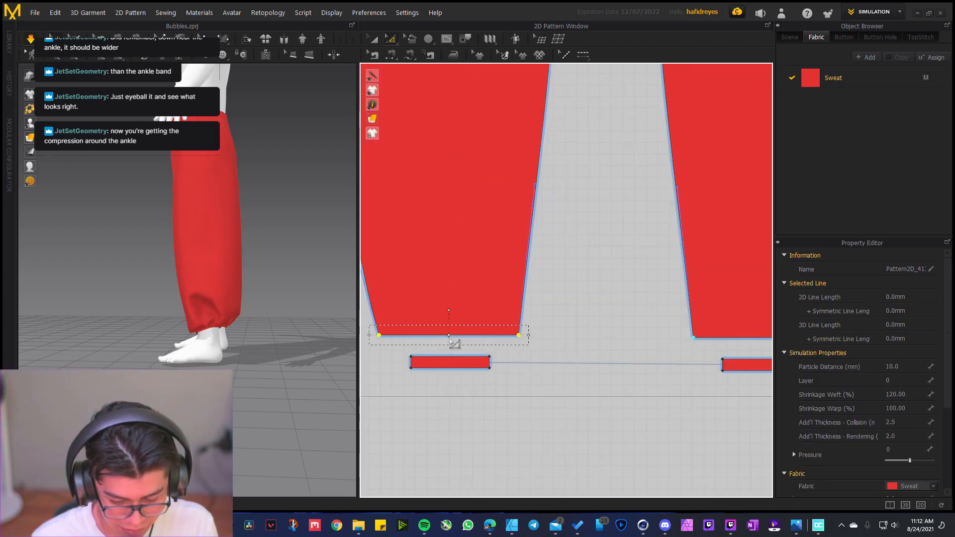
{"action": "scroll", "coordinate": [479, 336], "scroll_direction": "down", "scroll_amount": 2}
{"action": "left_click_drag", "start_coordinate": [521, 336], "coordinate": [604, 345]}
{"action": "scroll", "coordinate": [237, 306], "scroll_direction": "down", "scroll_amount": 2}
Simulate the garment with both front and back hems flared and examine the puffed ankles from behind
{"action": "right_click_drag", "start_coordinate": [225, 338], "coordinate": [292, 351]}
{"action": "left_click", "coordinate": [294, 338]}
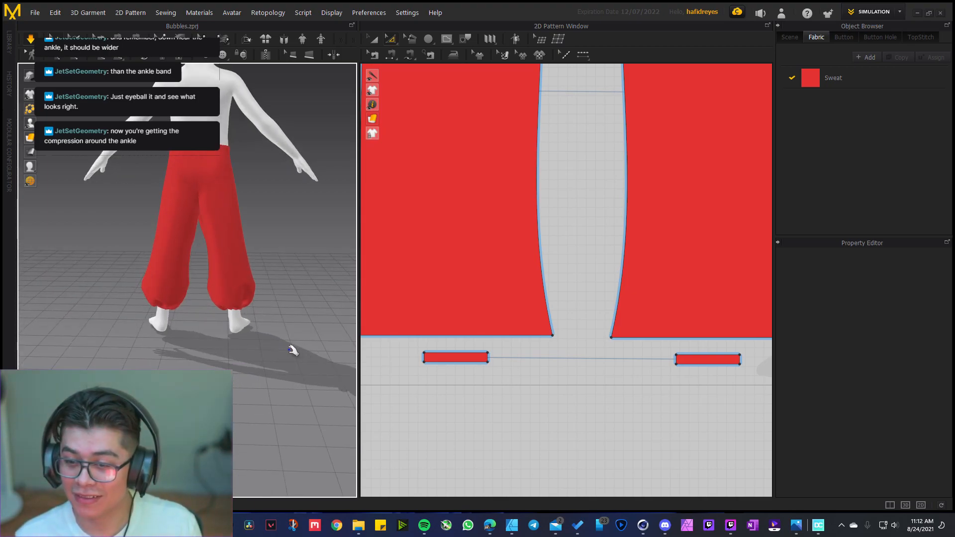
{"action": "scroll", "coordinate": [228, 342], "scroll_direction": "up", "scroll_amount": 6}
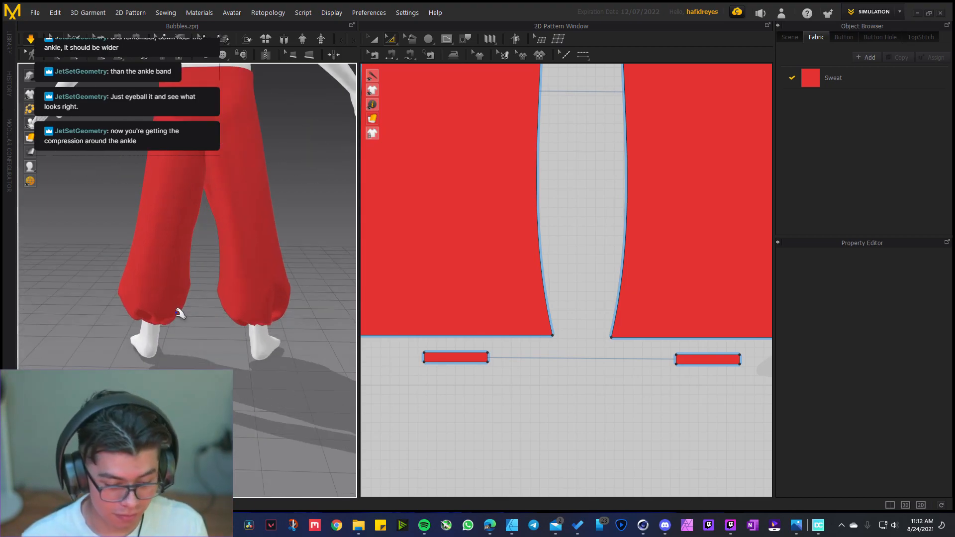
Examine the puffed ankles up close and the whole sweatpants on the avatar from several sides
{"action": "right_click_drag", "start_coordinate": [247, 320], "coordinate": [194, 260]}
{"action": "scroll", "coordinate": [135, 349], "scroll_direction": "up", "scroll_amount": 1}
{"action": "scroll", "coordinate": [137, 350], "scroll_direction": "up", "scroll_amount": 1}
{"action": "scroll", "coordinate": [198, 330], "scroll_direction": "up", "scroll_amount": 3}
{"action": "scroll", "coordinate": [214, 294], "scroll_direction": "down", "scroll_amount": 5}
{"action": "scroll", "coordinate": [180, 316], "scroll_direction": "down", "scroll_amount": 3}
{"action": "scroll", "coordinate": [194, 260], "scroll_direction": "down", "scroll_amount": 2}
{"action": "middle_click_drag", "start_coordinate": [194, 260], "coordinate": [230, 319]}
{"action": "right_click_drag", "start_coordinate": [230, 319], "coordinate": [246, 301]}
{"action": "middle_click_drag", "start_coordinate": [245, 300], "coordinate": [271, 306]}
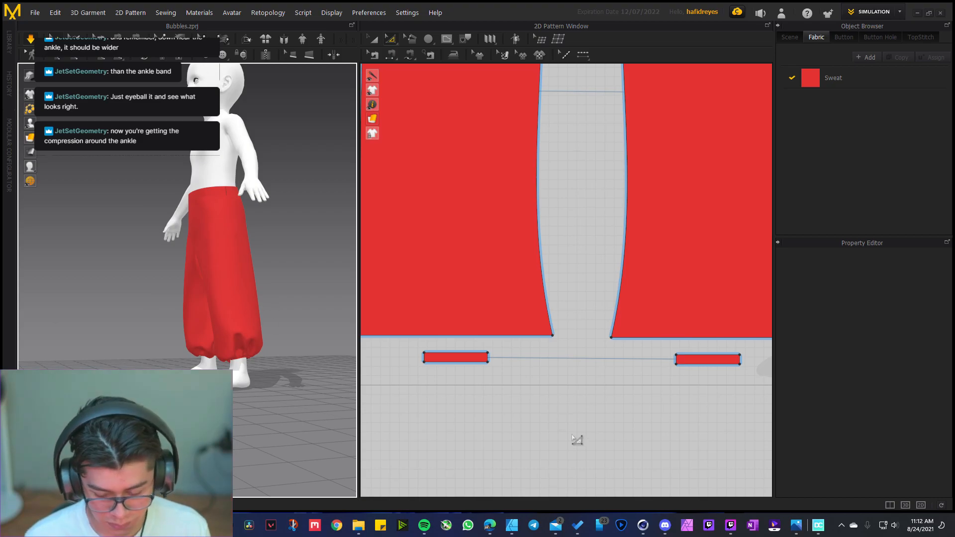
View the reference photo of the red sweatpants in Photos and compare it with the garment's side silhouette
{"action": "mouse_move", "coordinate": [792, 523]}
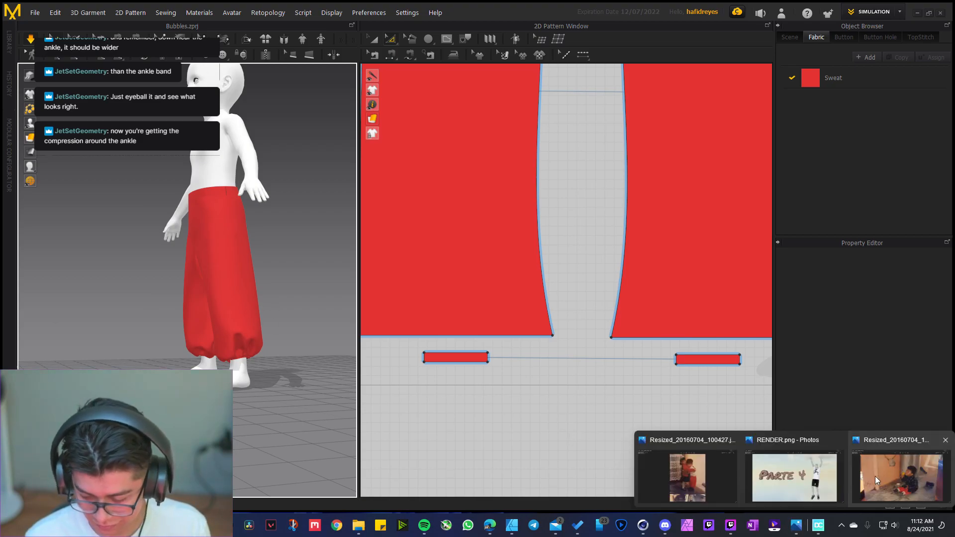
{"action": "left_click", "coordinate": [712, 472]}
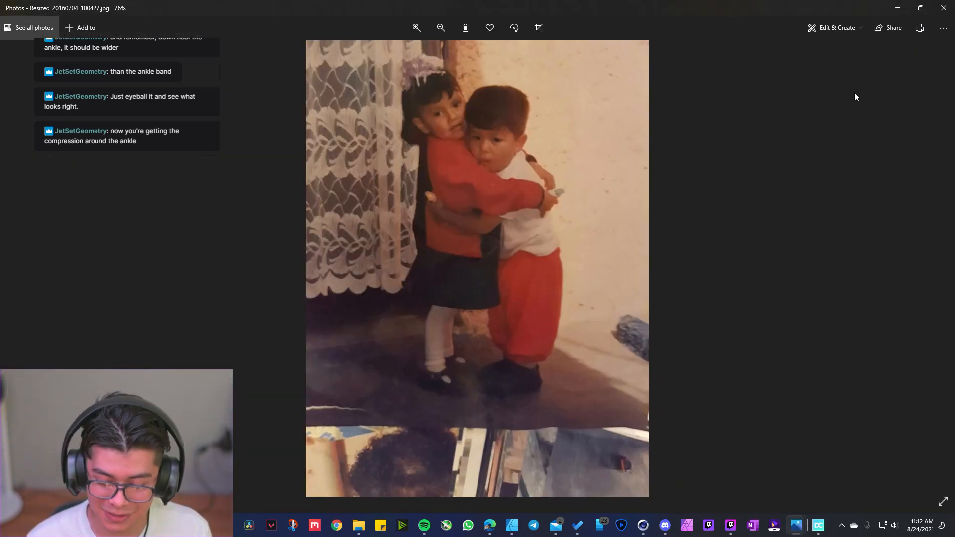
{"action": "left_click", "coordinate": [898, 9]}
{"action": "right_click_drag", "start_coordinate": [256, 295], "coordinate": [209, 294]}
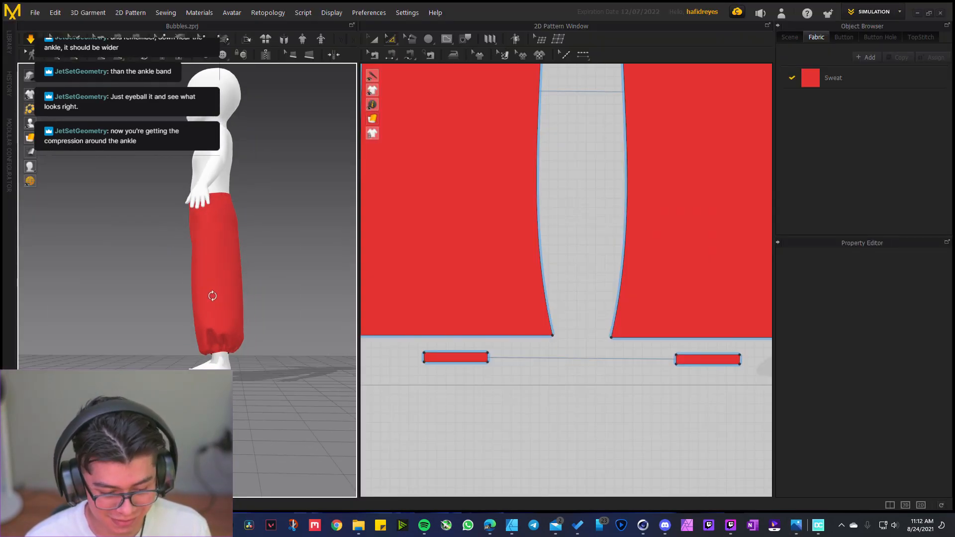
{"action": "scroll", "coordinate": [223, 350], "scroll_direction": "up", "scroll_amount": 5}
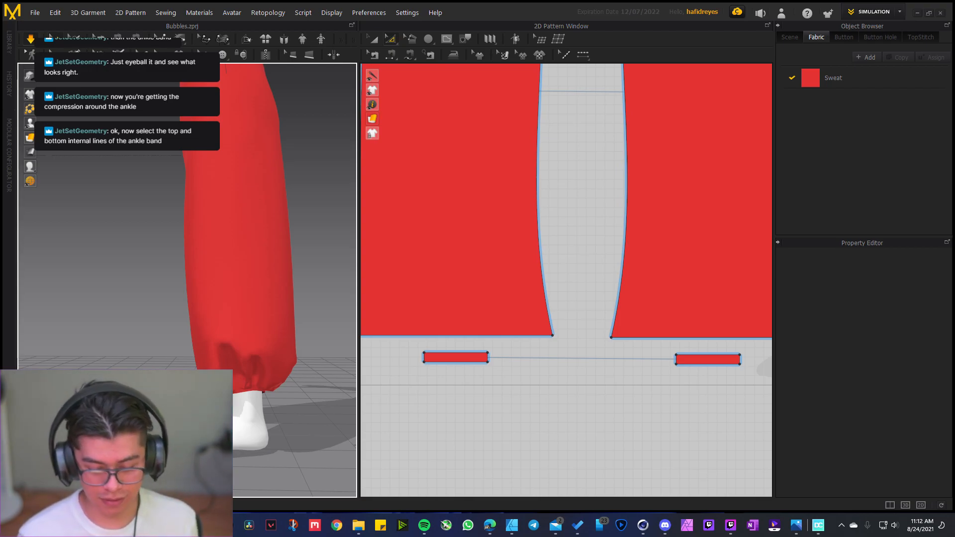
Turn on Elastic with a ratio of 100 for the upper and lower edges of the front and back ankle bands
{"action": "scroll", "coordinate": [454, 383], "scroll_direction": "up", "scroll_amount": 2}
{"action": "left_click", "coordinate": [462, 332]}
{"action": "left_click", "coordinate": [477, 349], "text": "shift"}
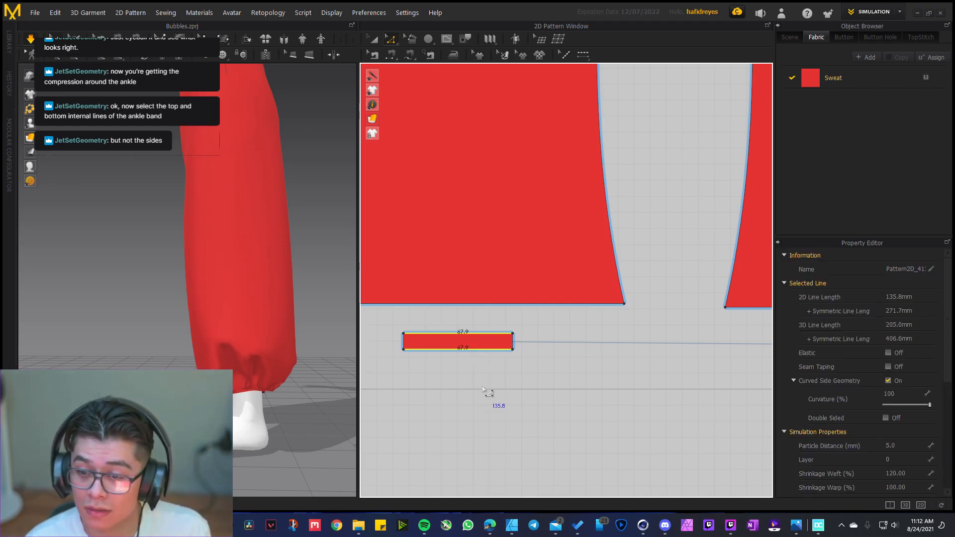
{"action": "scroll", "coordinate": [483, 389], "scroll_direction": "down", "scroll_amount": 4}
{"action": "middle_click_drag", "start_coordinate": [626, 390], "coordinate": [561, 385]}
{"action": "middle_click_drag", "start_coordinate": [691, 407], "coordinate": [417, 387]}
{"action": "scroll", "coordinate": [528, 365], "scroll_direction": "up", "scroll_amount": 3}
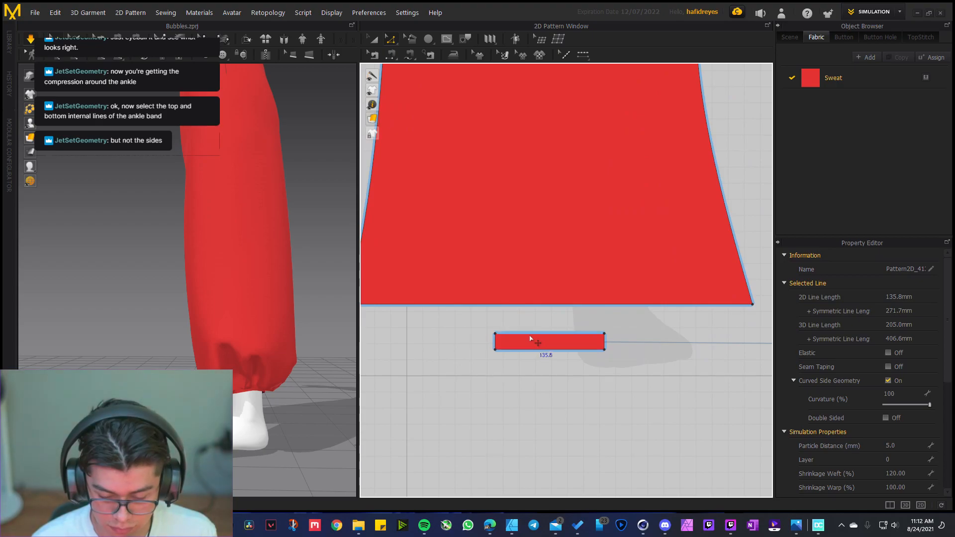
{"action": "left_click", "coordinate": [531, 334], "text": "shift"}
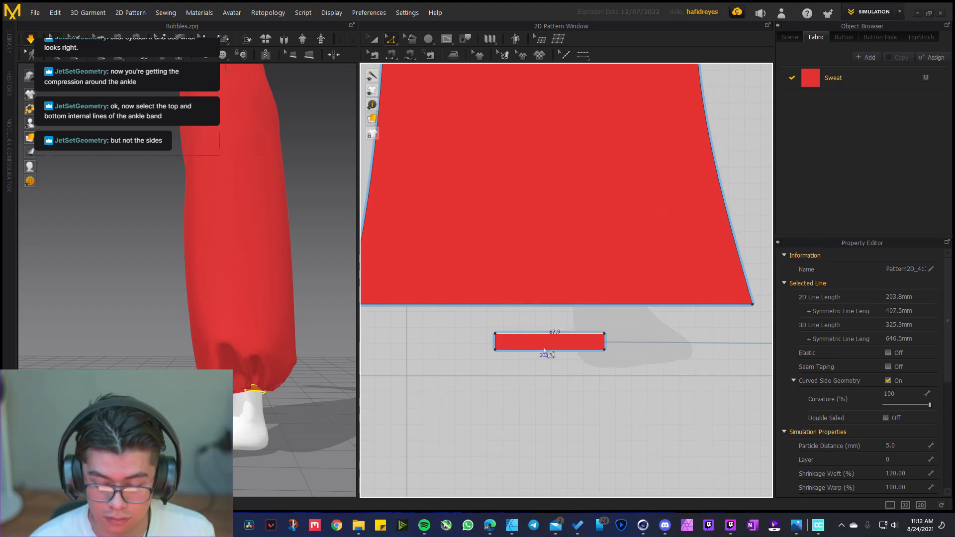
{"action": "left_click", "coordinate": [543, 350], "text": "shift"}
{"action": "scroll", "coordinate": [567, 430], "scroll_direction": "down", "scroll_amount": 5}
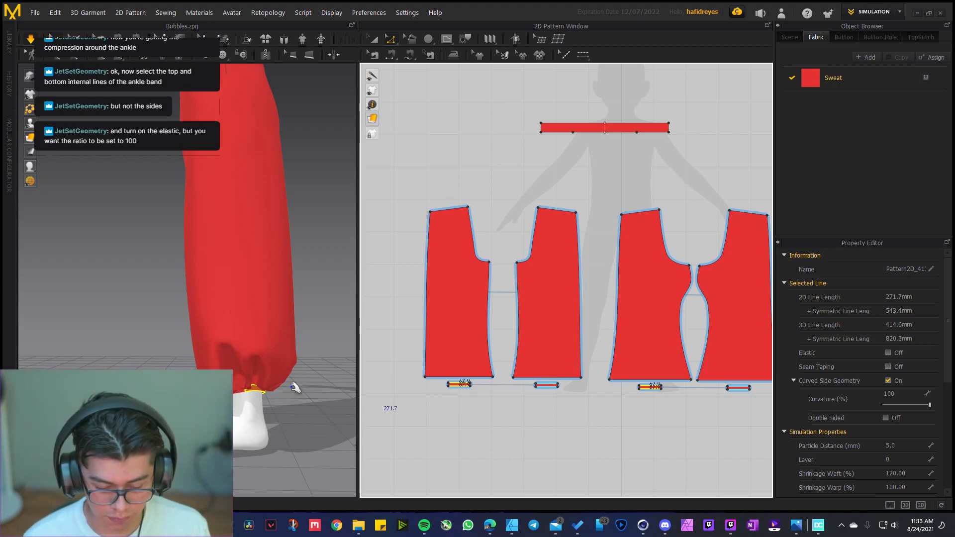
{"action": "scroll", "coordinate": [429, 397], "scroll_direction": "up", "scroll_amount": 5}
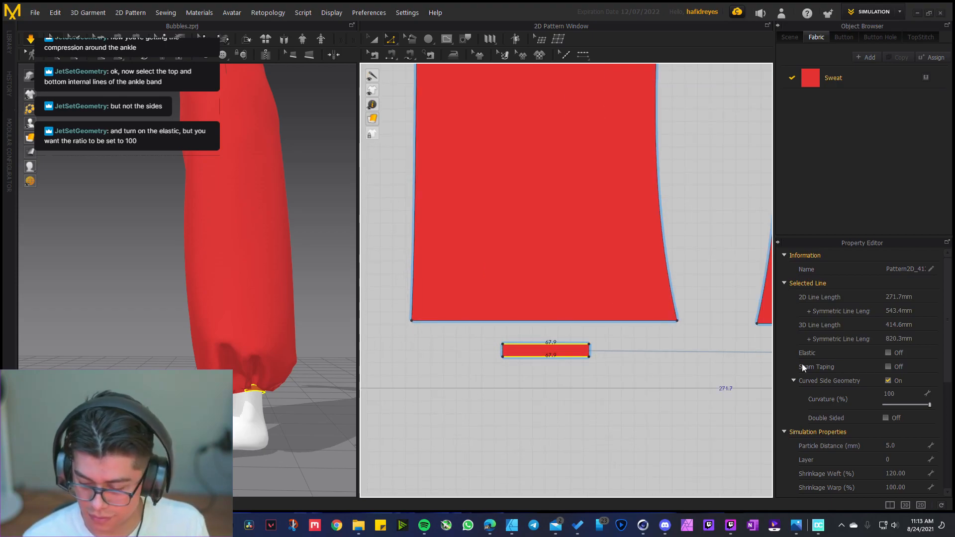
{"action": "left_click", "coordinate": [887, 353]}
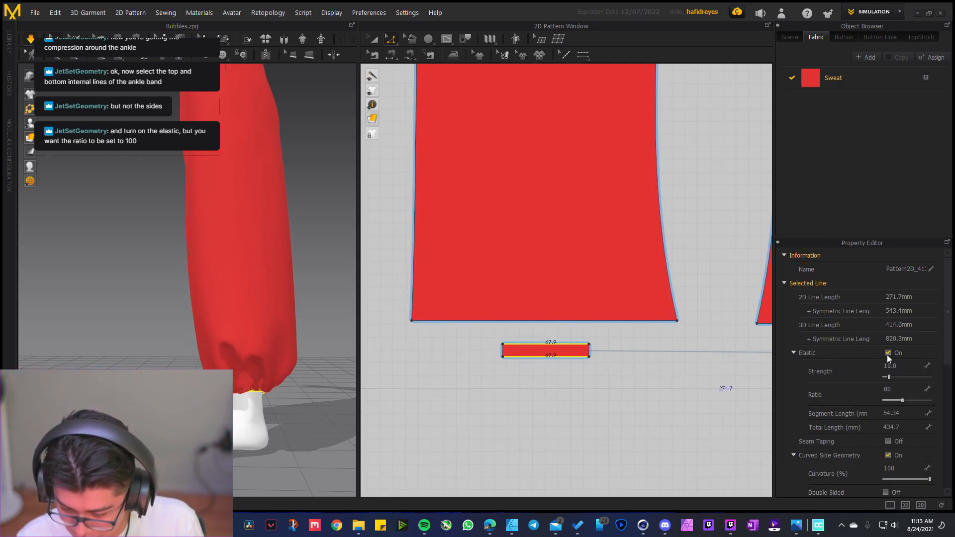
{"action": "double_click", "coordinate": [893, 392]}
{"action": "type", "text": "100"}
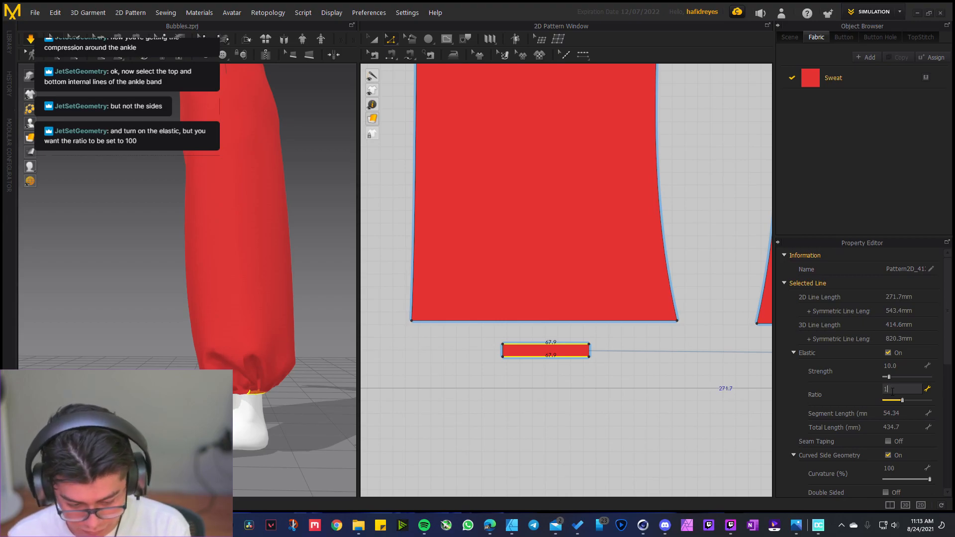
{"action": "key", "text": "Return"}
Pull the fabric at the ankle to test the elastic bands, and undo the elastic change
{"action": "right_click_drag", "start_coordinate": [280, 360], "coordinate": [239, 344]}
{"action": "scroll", "coordinate": [239, 345], "scroll_direction": "up", "scroll_amount": 5}
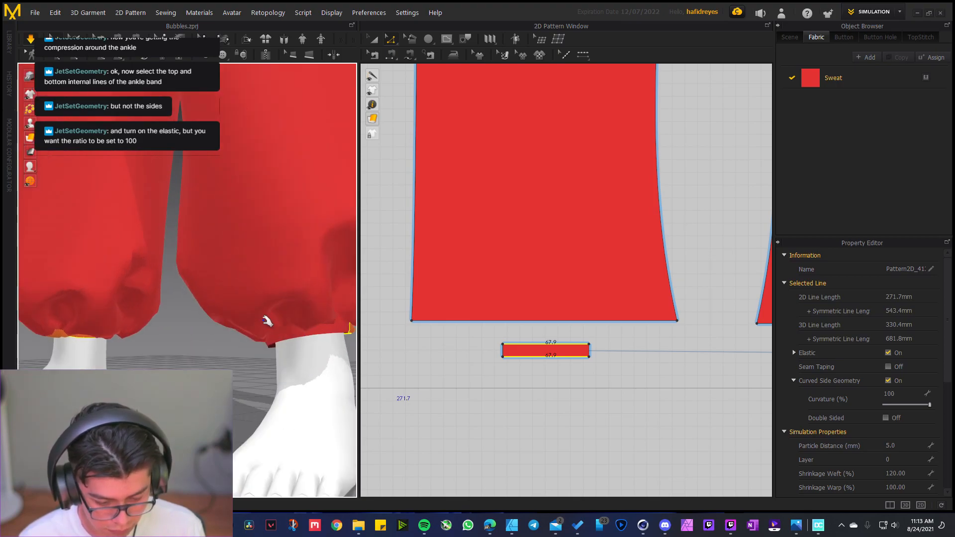
{"action": "scroll", "coordinate": [273, 311], "scroll_direction": "up", "scroll_amount": 5}
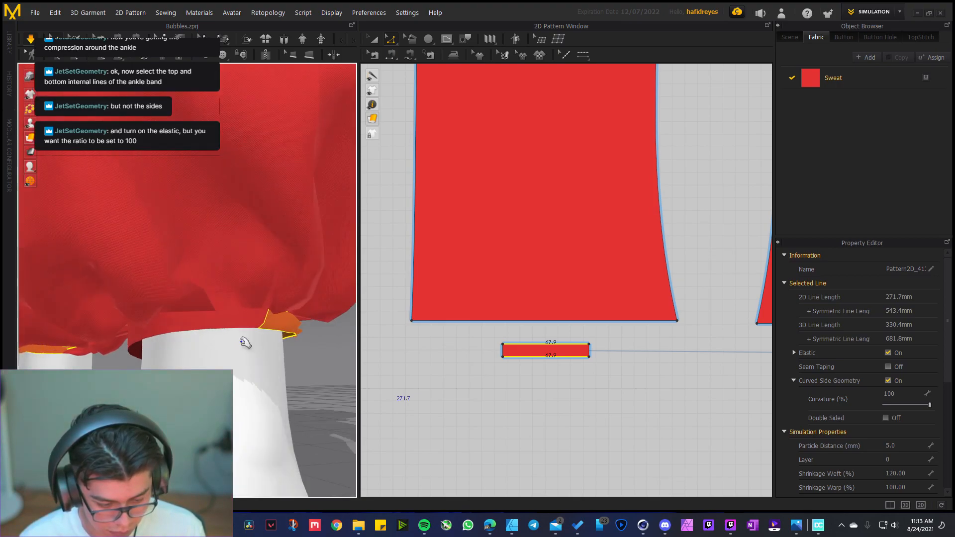
{"action": "left_click_drag", "start_coordinate": [232, 326], "coordinate": [246, 380]}
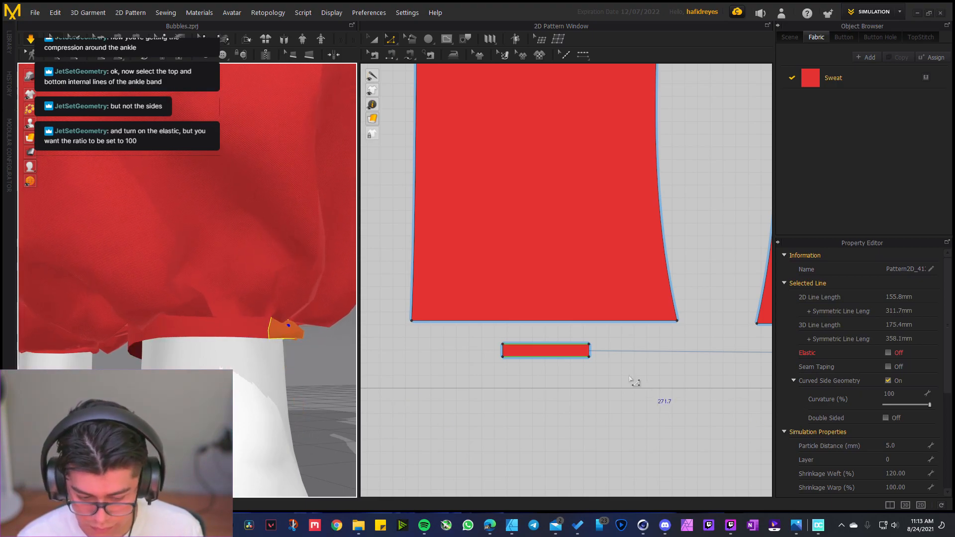
{"action": "scroll", "coordinate": [635, 385], "scroll_direction": "down", "scroll_amount": 5}
{"action": "scroll", "coordinate": [495, 387], "scroll_direction": "up", "scroll_amount": 5}
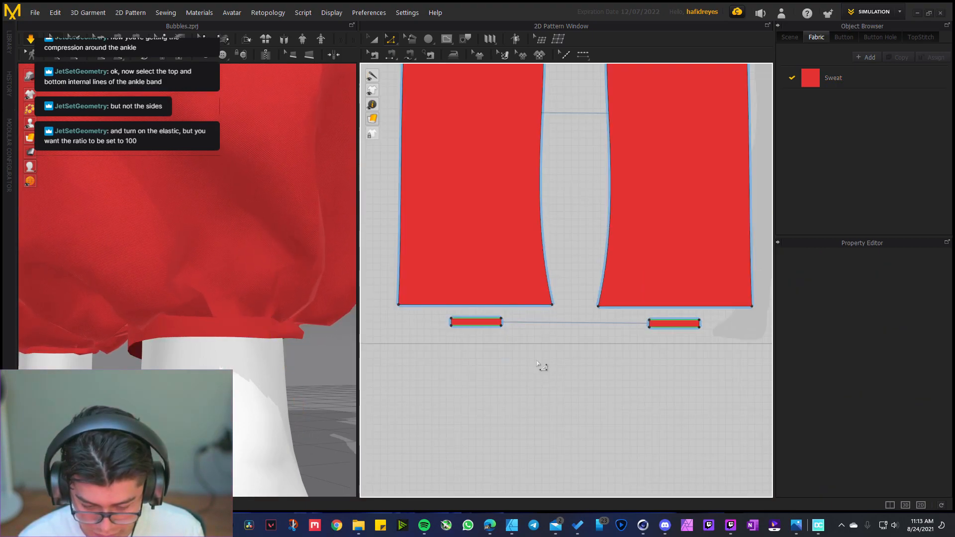
{"action": "scroll", "coordinate": [592, 381], "scroll_direction": "down", "scroll_amount": 3}
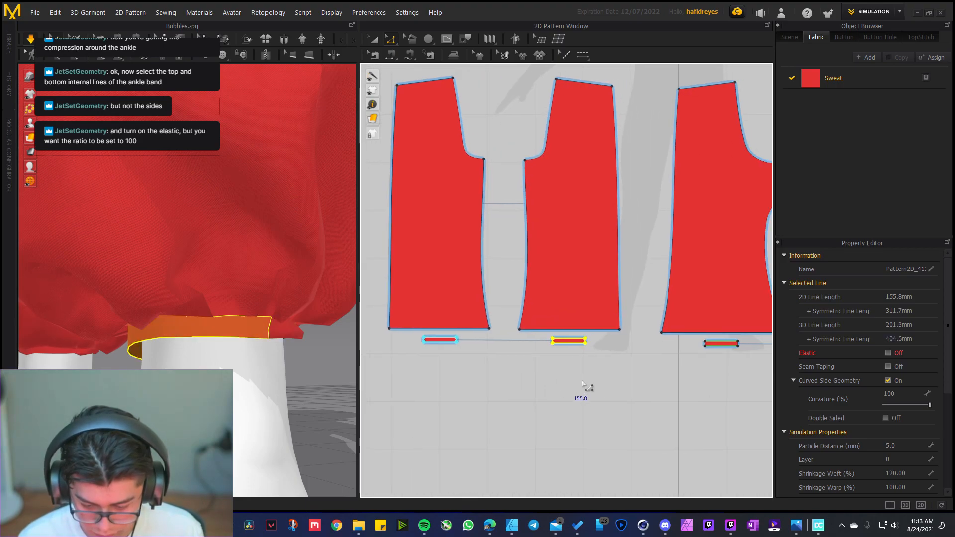
{"action": "key", "text": "ctrl+z"}
{"action": "key", "text": "ctrl+z"}
{"action": "key", "text": "ctrl+z"}
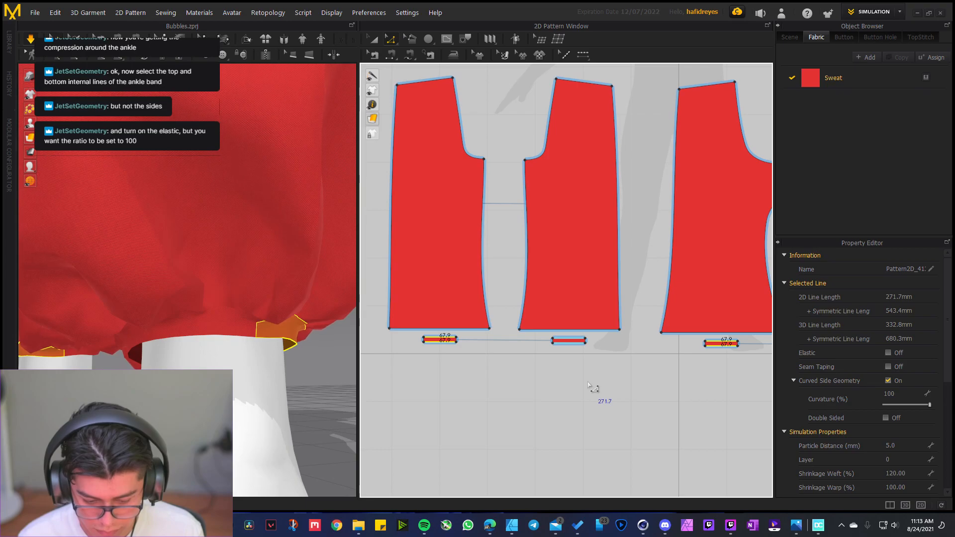
{"action": "left_click", "coordinate": [599, 402]}
Turn on Elastic for the upper and lower edges of the front and back ankle bands, leaving out their short sides
{"action": "scroll", "coordinate": [448, 338], "scroll_direction": "up", "scroll_amount": 2}
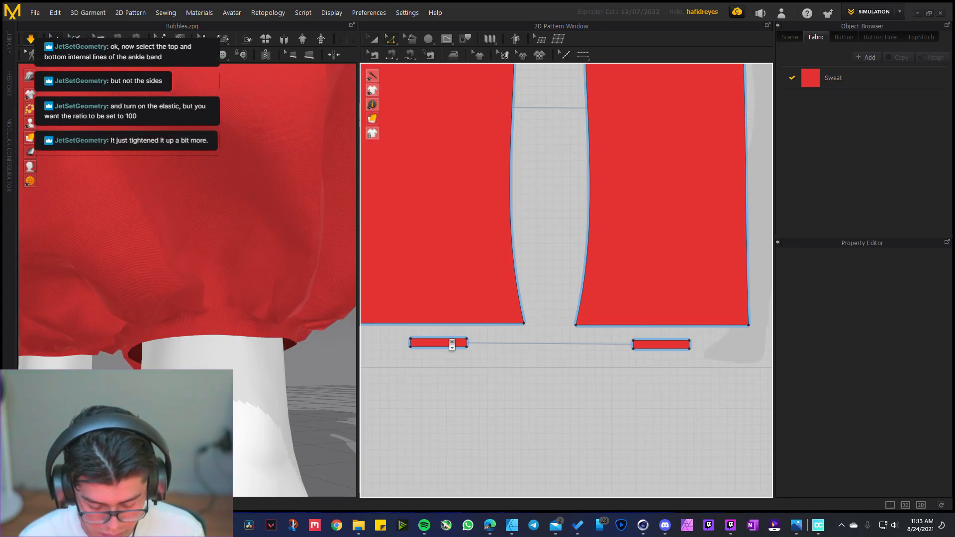
{"action": "scroll", "coordinate": [450, 342], "scroll_direction": "up", "scroll_amount": 3}
{"action": "left_click", "coordinate": [455, 338]}
{"action": "left_click", "coordinate": [492, 374], "text": "shift"}
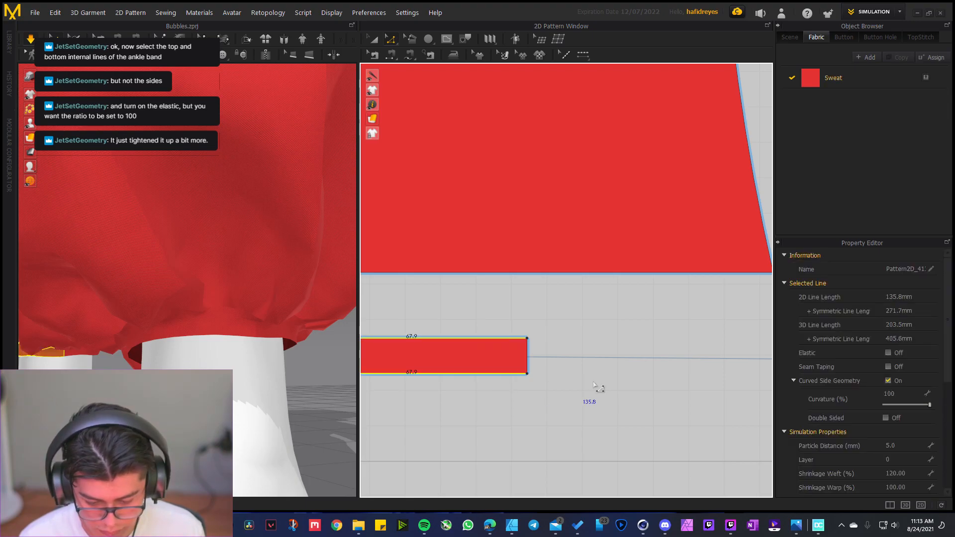
{"action": "scroll", "coordinate": [500, 385], "scroll_direction": "down", "scroll_amount": 2}
{"action": "middle_click_drag", "start_coordinate": [499, 384], "coordinate": [365, 383]}
{"action": "middle_click_drag", "start_coordinate": [711, 393], "coordinate": [398, 399]}
{"action": "left_click", "coordinate": [715, 376], "text": "shift"}
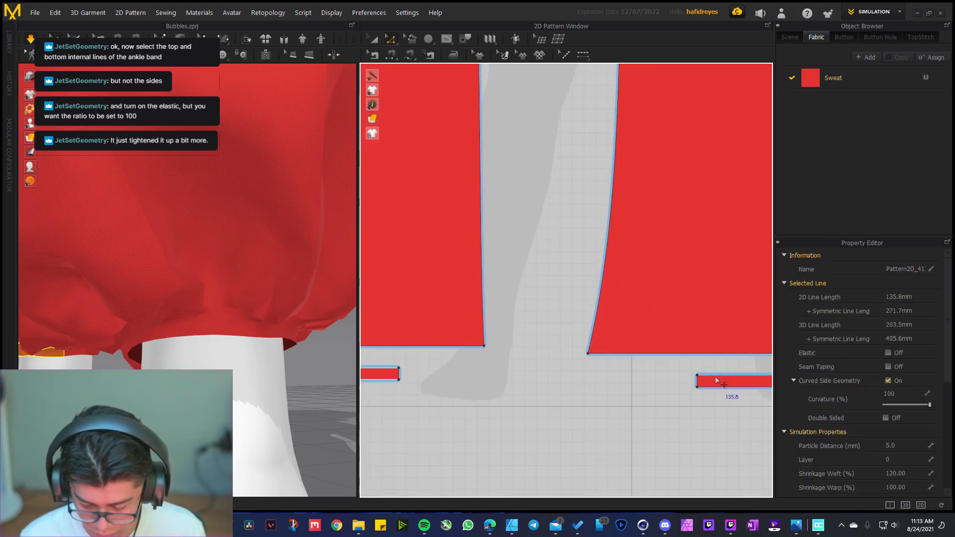
{"action": "left_click", "coordinate": [723, 386], "text": "shift"}
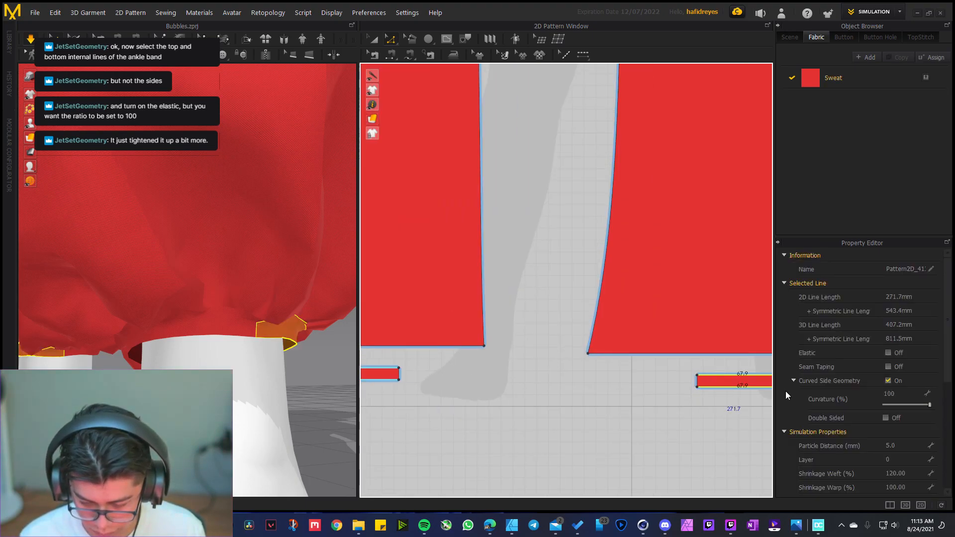
{"action": "left_click", "coordinate": [888, 352]}
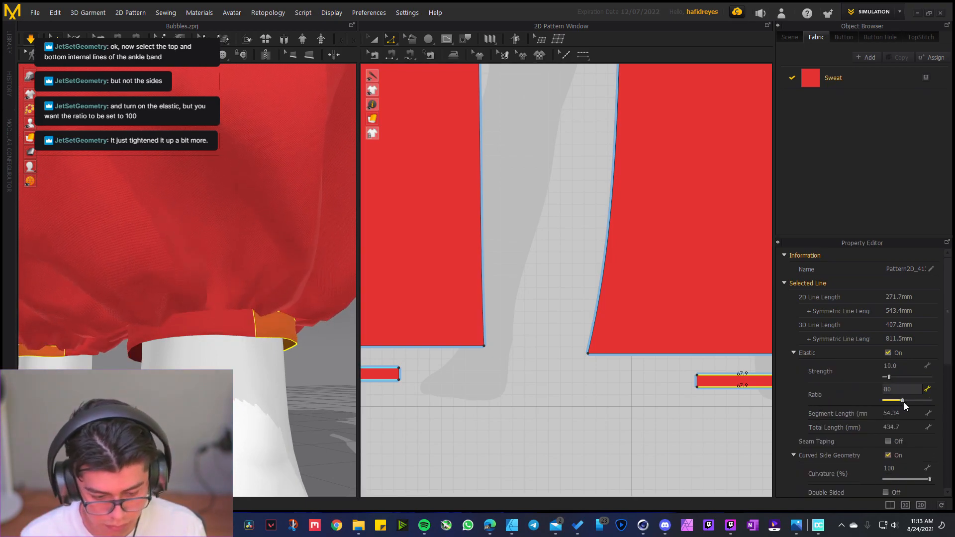
Expand the Elastic settings and try raising the ankle bands' ratio to 132 and up to 200
{"action": "scroll", "coordinate": [903, 401], "scroll_direction": "down", "scroll_amount": 5}
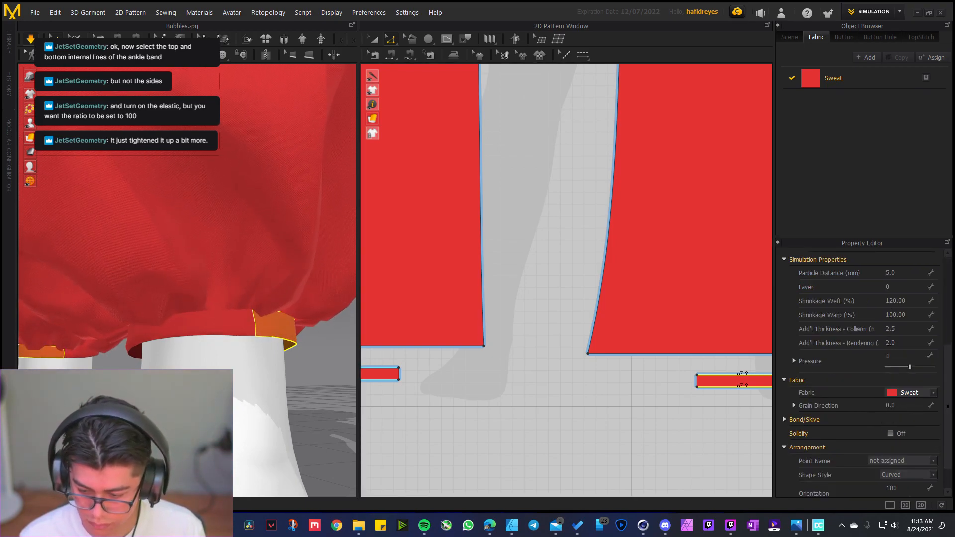
{"action": "scroll", "coordinate": [855, 354], "scroll_direction": "up", "scroll_amount": 5}
{"action": "scroll", "coordinate": [835, 323], "scroll_direction": "up", "scroll_amount": 1}
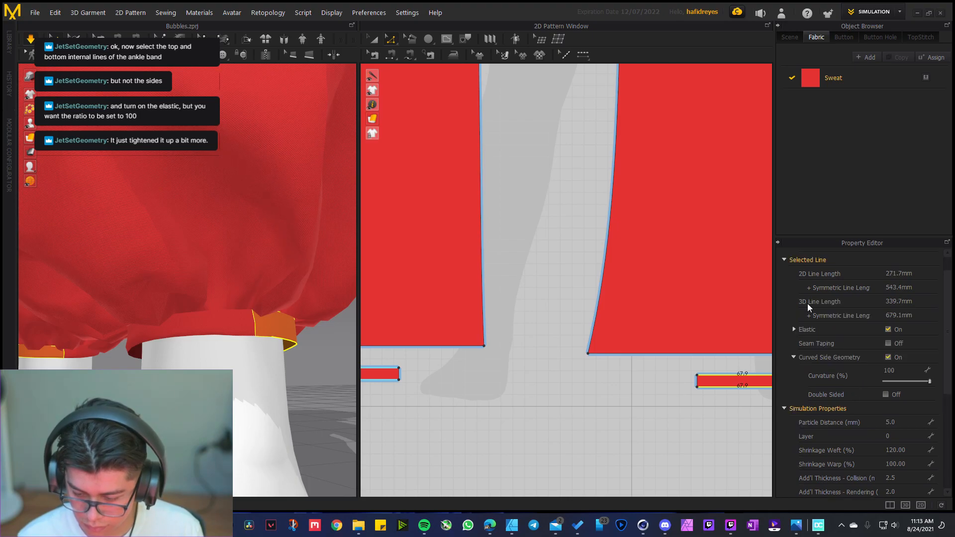
{"action": "left_click", "coordinate": [794, 328]}
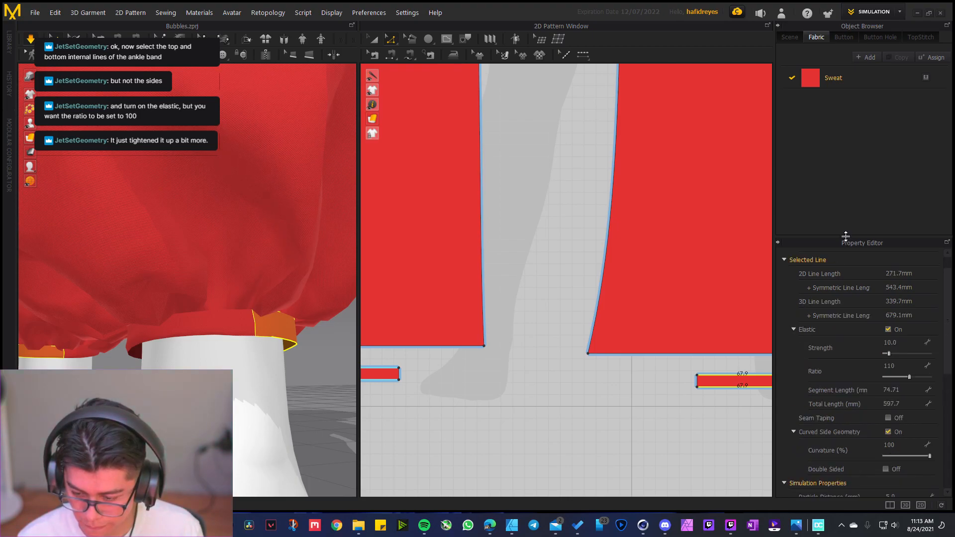
{"action": "left_click_drag", "start_coordinate": [846, 236], "coordinate": [846, 172]}
{"action": "left_click_drag", "start_coordinate": [909, 312], "coordinate": [915, 310]}
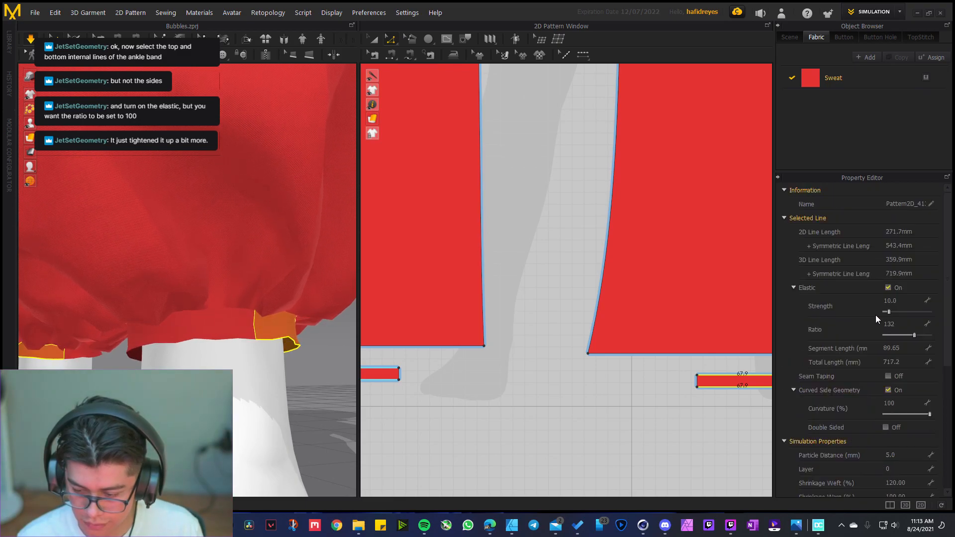
{"action": "left_click_drag", "start_coordinate": [912, 335], "coordinate": [933, 347]}
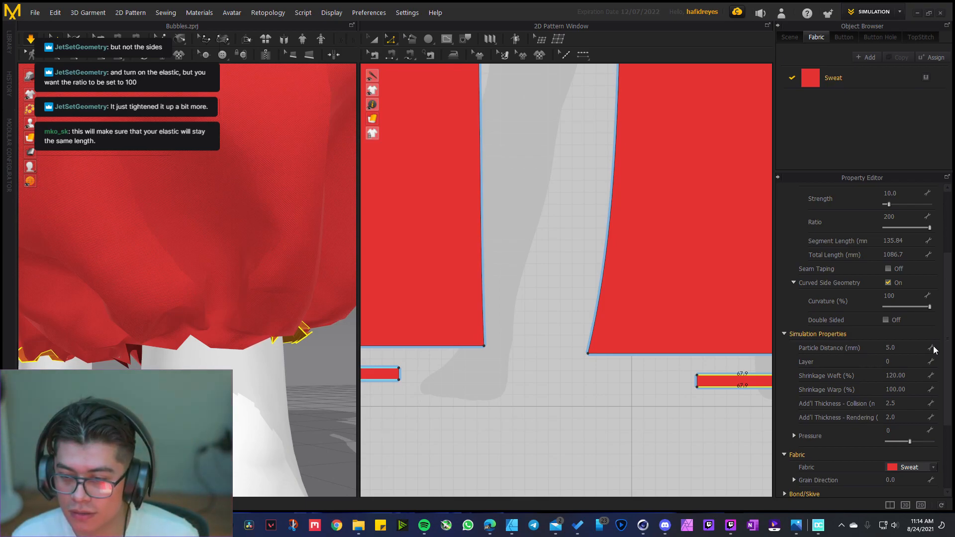
Reduce the ankle bands' elastic ratio to 121 and check the sweatpants on the avatar from the side
{"action": "mouse_move", "coordinate": [929, 227]}
{"action": "left_mouse_down"}
{"action": "mouse_move", "coordinate": [890, 235]}
{"action": "mouse_move", "coordinate": [916, 237]}
{"action": "left_mouse_up"}
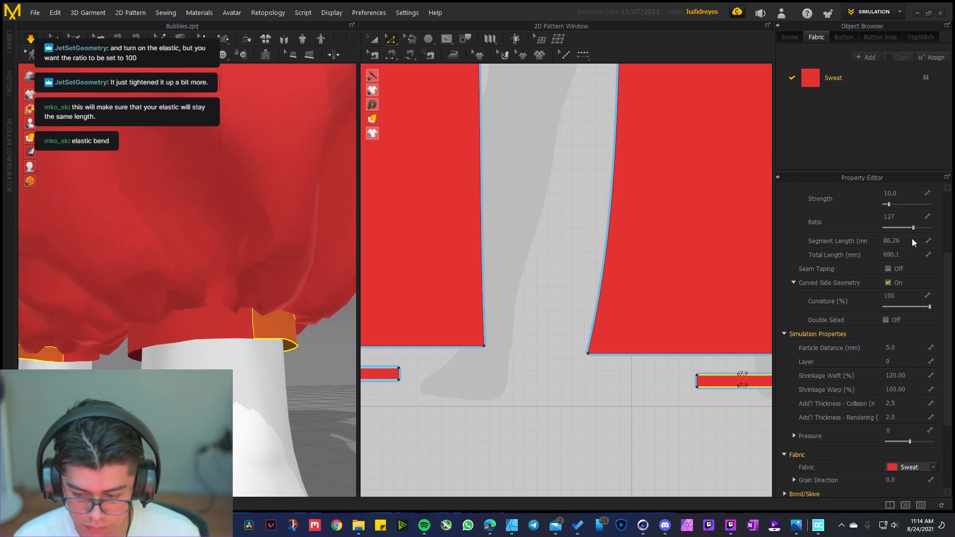
{"action": "left_click_drag", "start_coordinate": [905, 229], "coordinate": [912, 231]}
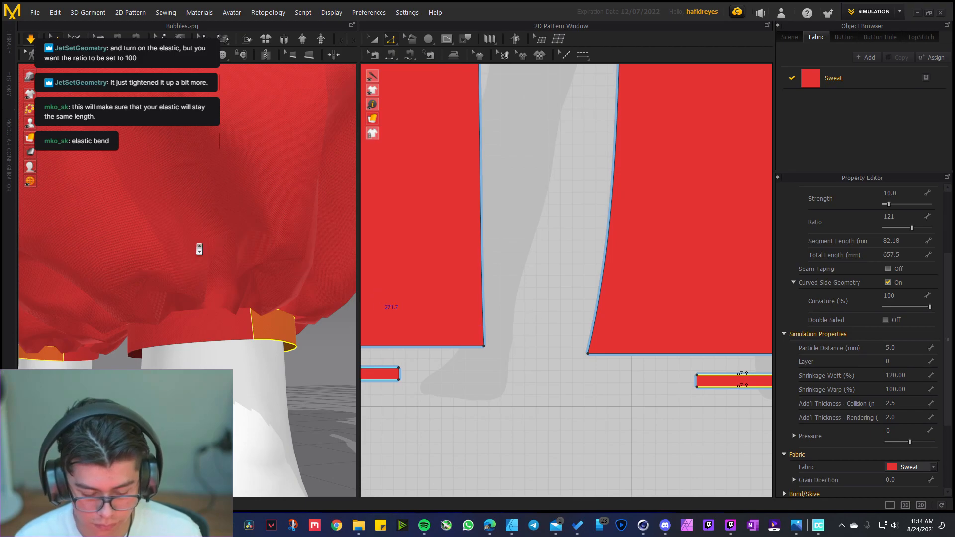
{"action": "scroll", "coordinate": [194, 249], "scroll_direction": "down", "scroll_amount": 10}
{"action": "middle_click_drag", "start_coordinate": [168, 279], "coordinate": [218, 281]}
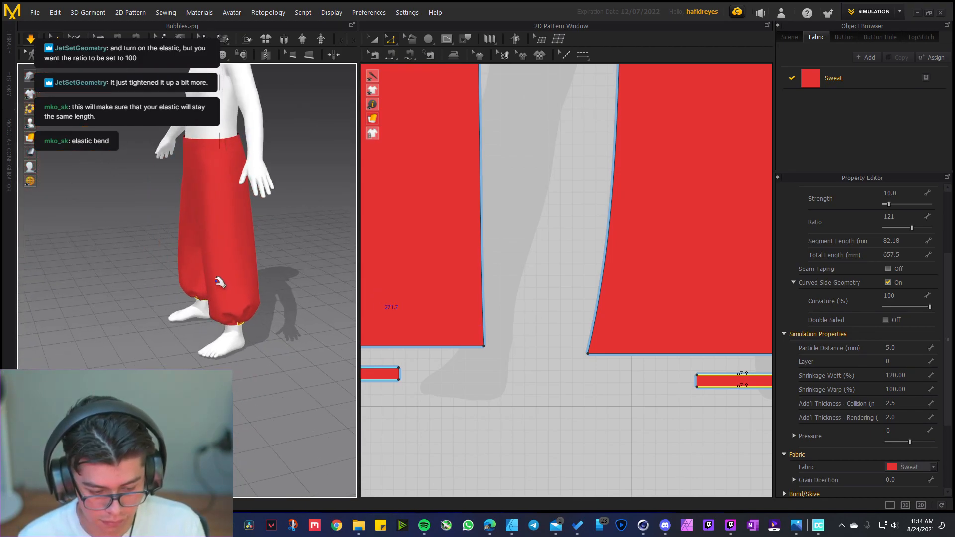
{"action": "right_click_drag", "start_coordinate": [218, 281], "coordinate": [216, 273]}
{"action": "middle_click_drag", "start_coordinate": [215, 273], "coordinate": [190, 288]}
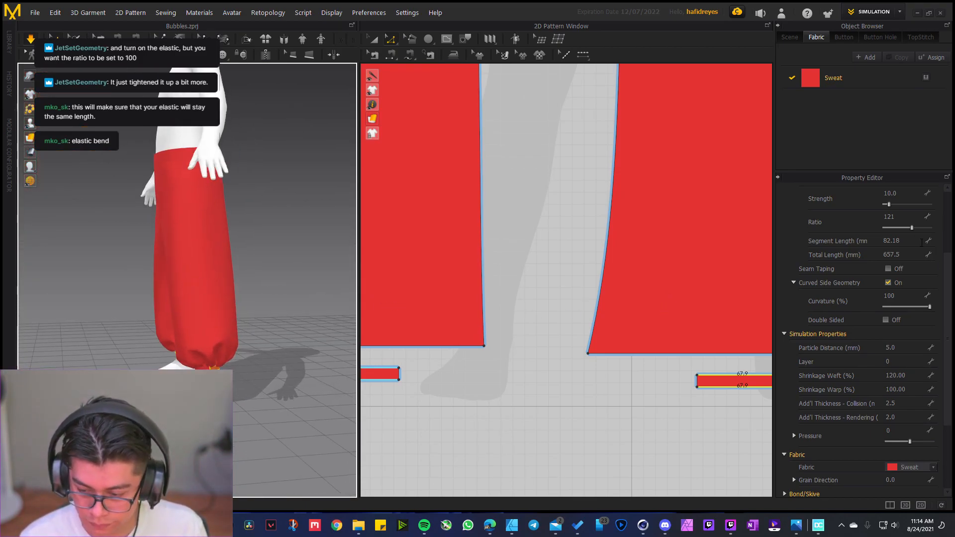
Try elastic ratios of 0 and 88 on the ankle band edges and settle on 108
{"action": "left_click_drag", "start_coordinate": [911, 228], "coordinate": [910, 229]}
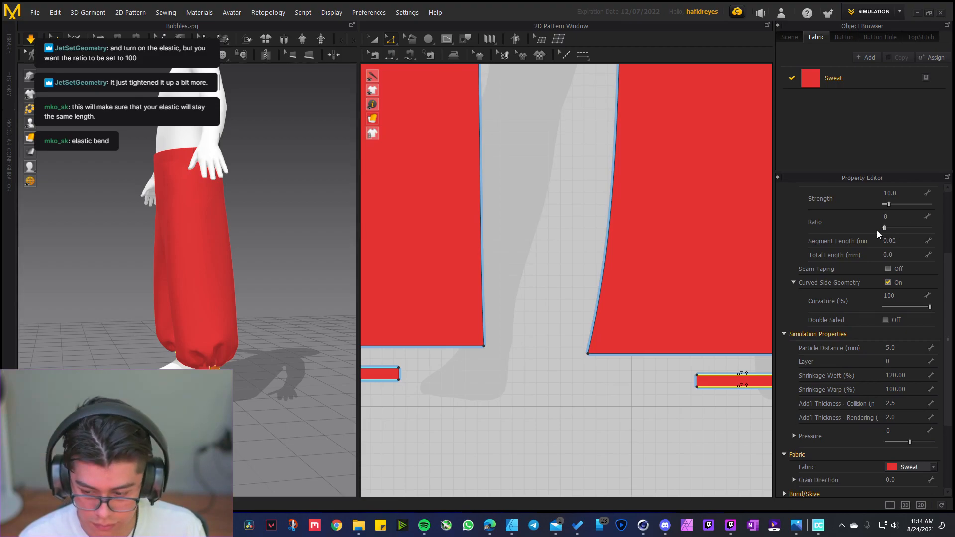
{"action": "left_click_drag", "start_coordinate": [886, 231], "coordinate": [902, 231]}
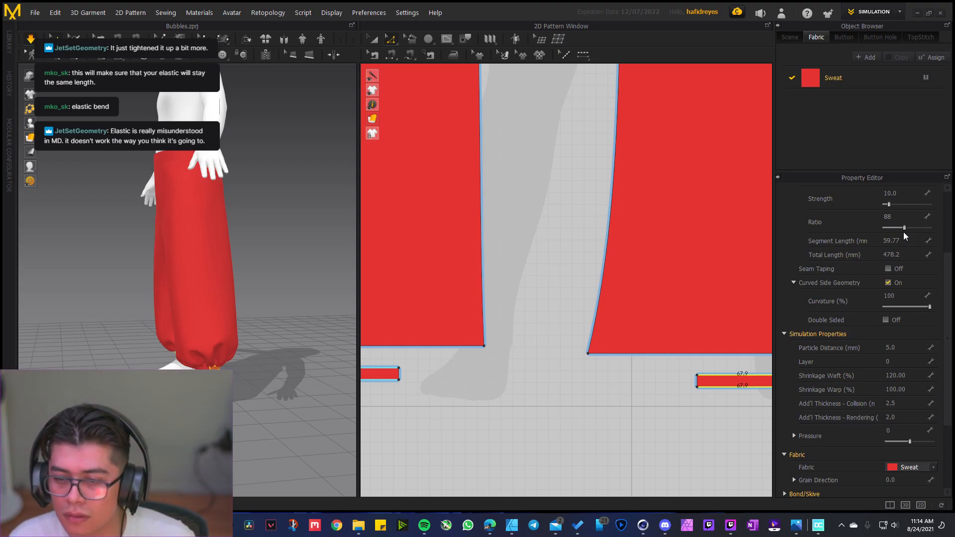
{"action": "left_click_drag", "start_coordinate": [903, 232], "coordinate": [906, 232]}
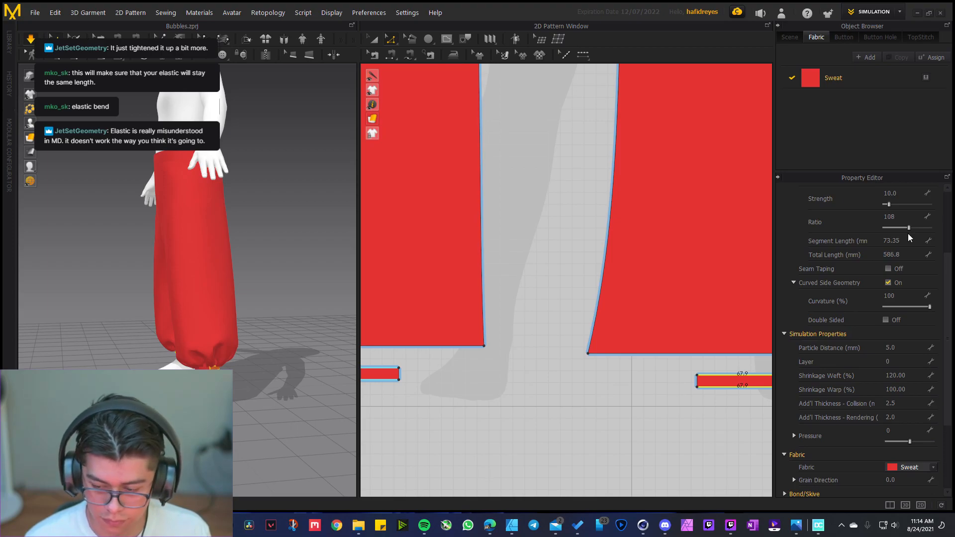
Set the elastic ratio of the selected ankle band edges to 123 and check the sweatpants' overall shape on the avatar
{"action": "left_click_drag", "start_coordinate": [913, 234], "coordinate": [912, 234]}
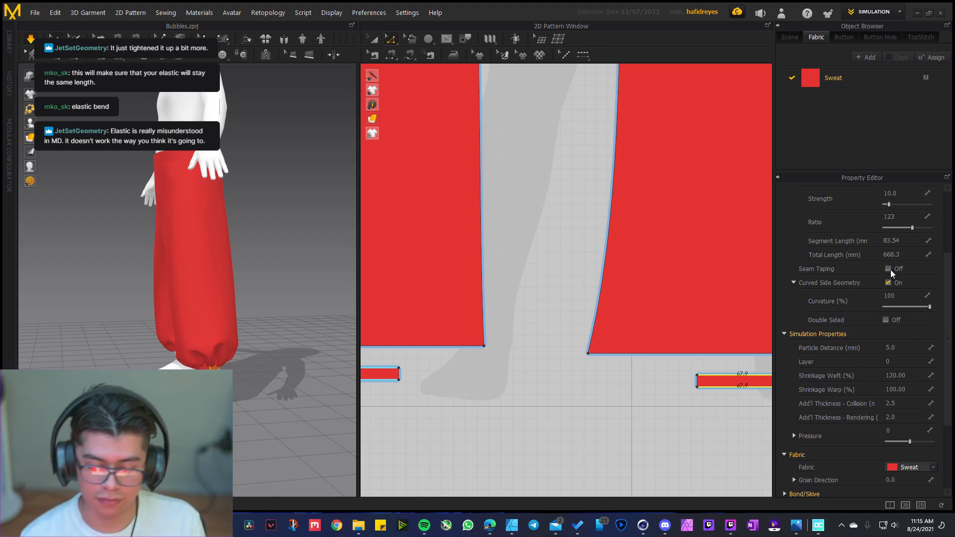
{"action": "scroll", "coordinate": [218, 365], "scroll_direction": "up", "scroll_amount": 3}
{"action": "right_click_drag", "start_coordinate": [169, 373], "coordinate": [260, 392]}
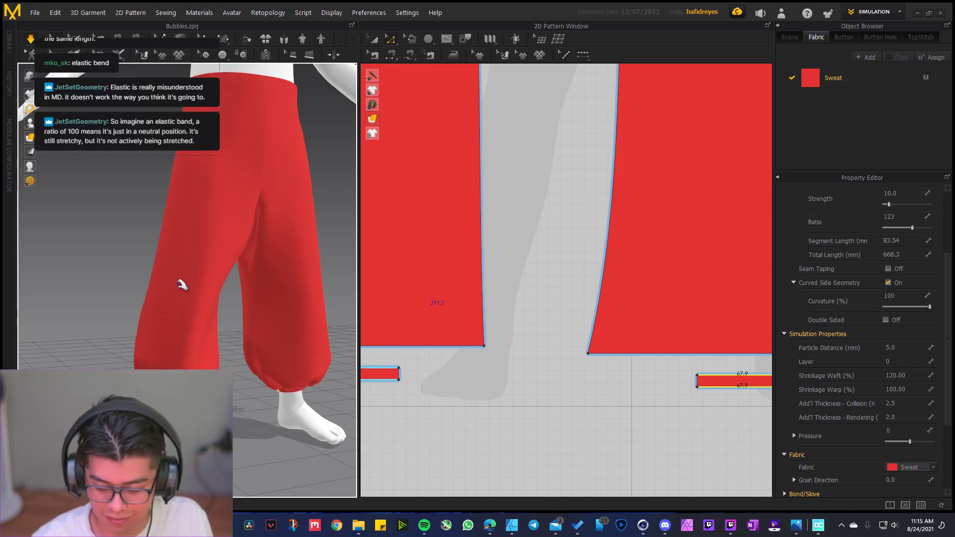
{"action": "mouse_move", "coordinate": [182, 284]}
{"action": "right_mouse_down"}
{"action": "mouse_move", "coordinate": [188, 155]}
{"action": "mouse_move", "coordinate": [196, 213]}
{"action": "mouse_move", "coordinate": [251, 277]}
{"action": "mouse_move", "coordinate": [249, 300]}
{"action": "mouse_move", "coordinate": [213, 277]}
{"action": "mouse_move", "coordinate": [179, 288]}
{"action": "mouse_move", "coordinate": [196, 306]}
{"action": "mouse_move", "coordinate": [176, 295]}
{"action": "mouse_move", "coordinate": [186, 278]}
{"action": "mouse_move", "coordinate": [172, 287]}
{"action": "right_mouse_up"}
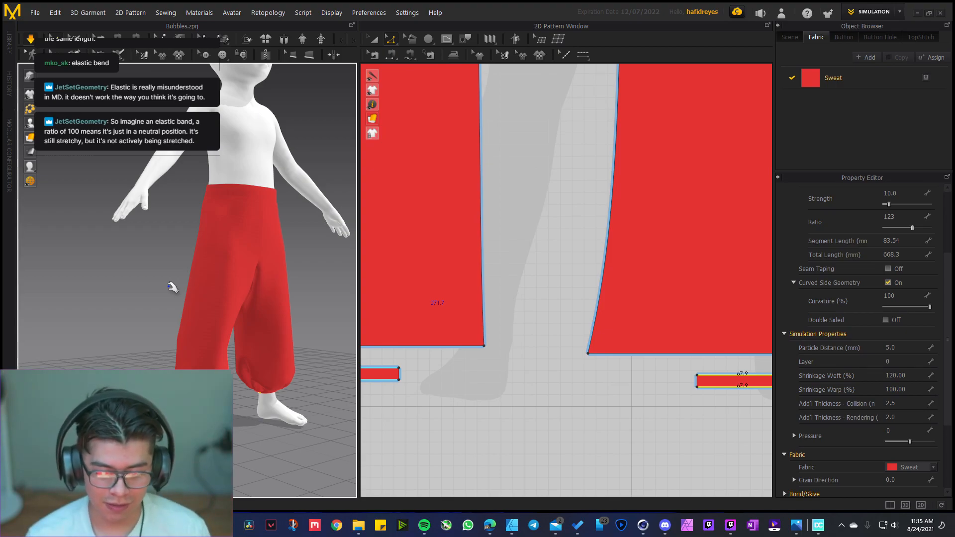
{"action": "mouse_move", "coordinate": [172, 286]}
{"action": "middle_mouse_down"}
{"action": "mouse_move", "coordinate": [139, 293]}
{"action": "mouse_move", "coordinate": [167, 303]}
{"action": "middle_mouse_up"}
{"action": "scroll", "coordinate": [141, 300], "scroll_direction": "down", "scroll_amount": 2}
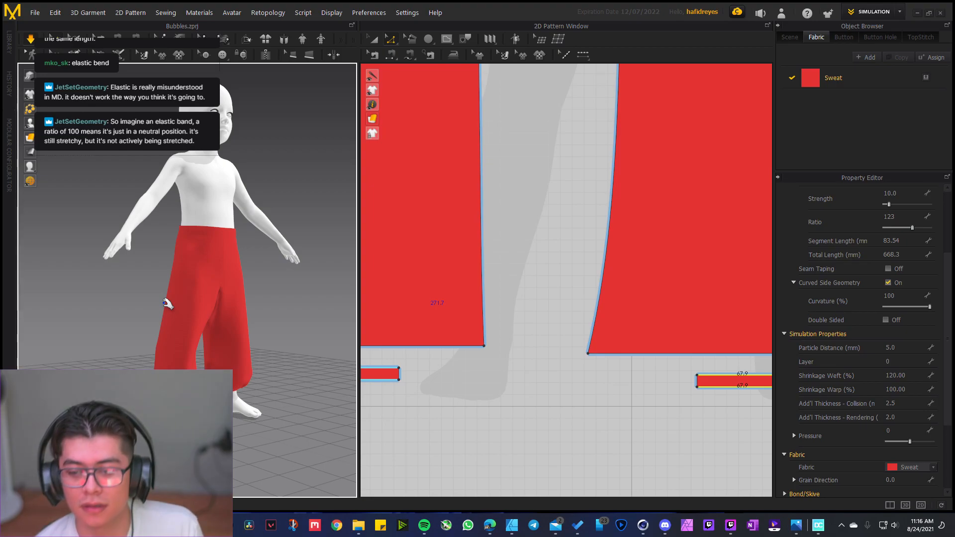
Examine the gathered hems and ankle bands up close on both legs, and the sweatpants' silhouette from the side
{"action": "scroll", "coordinate": [195, 306], "scroll_direction": "up", "scroll_amount": 8}
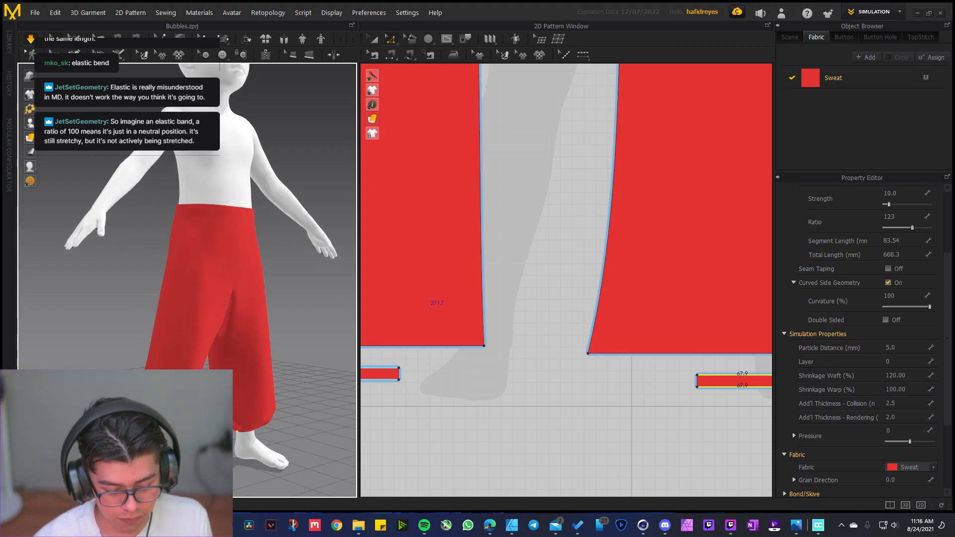
{"action": "scroll", "coordinate": [195, 306], "scroll_direction": "down", "scroll_amount": 5}
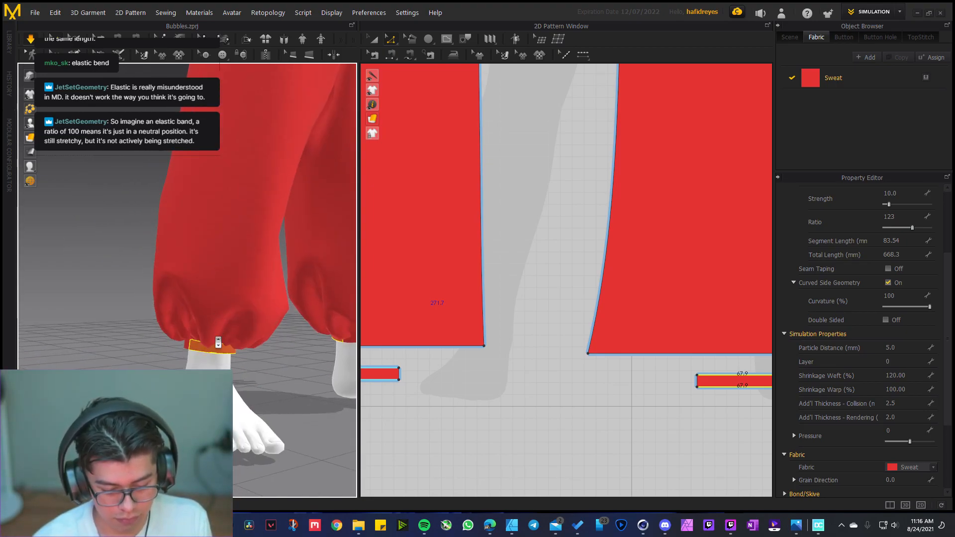
{"action": "scroll", "coordinate": [214, 323], "scroll_direction": "up", "scroll_amount": 6}
{"action": "right_click_drag", "start_coordinate": [201, 311], "coordinate": [231, 294]}
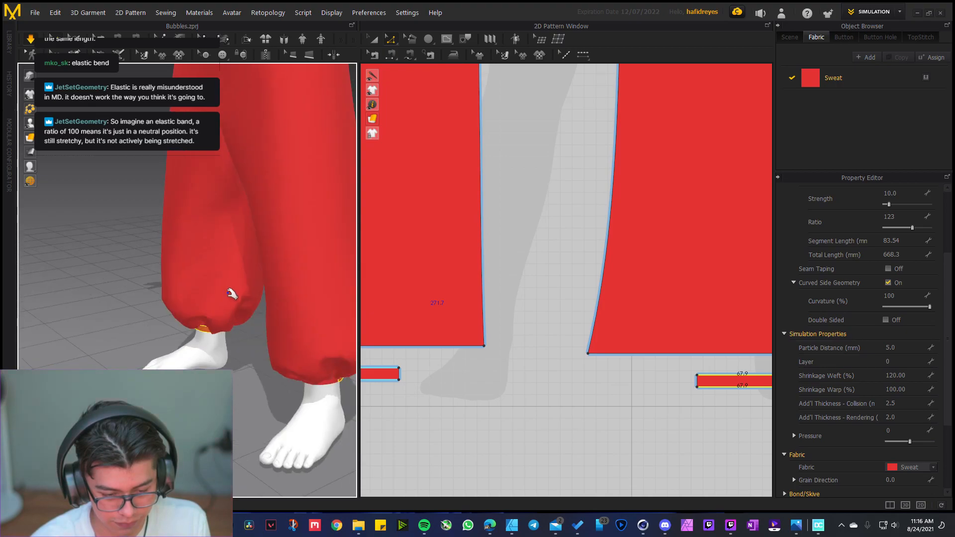
{"action": "scroll", "coordinate": [236, 274], "scroll_direction": "down", "scroll_amount": 3}
{"action": "middle_click_drag", "start_coordinate": [236, 273], "coordinate": [240, 294]}
{"action": "scroll", "coordinate": [240, 294], "scroll_direction": "down", "scroll_amount": 2}
{"action": "right_click_drag", "start_coordinate": [245, 311], "coordinate": [219, 286]}
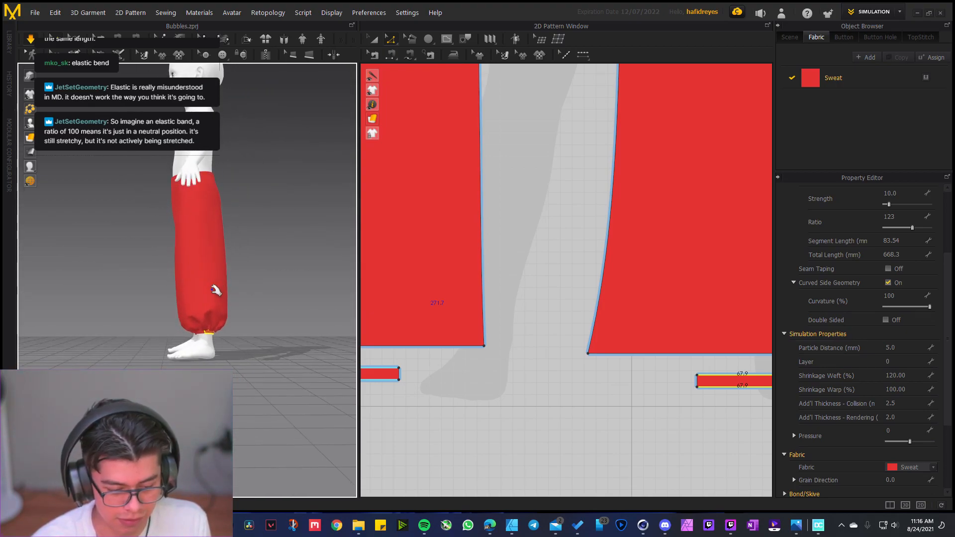
Select both hem corner points of the front leg pattern and scale them inward so the leg tapers toward the ankle band
{"action": "scroll", "coordinate": [412, 271], "scroll_direction": "down", "scroll_amount": 5}
{"action": "middle_click_drag", "start_coordinate": [425, 267], "coordinate": [622, 305]}
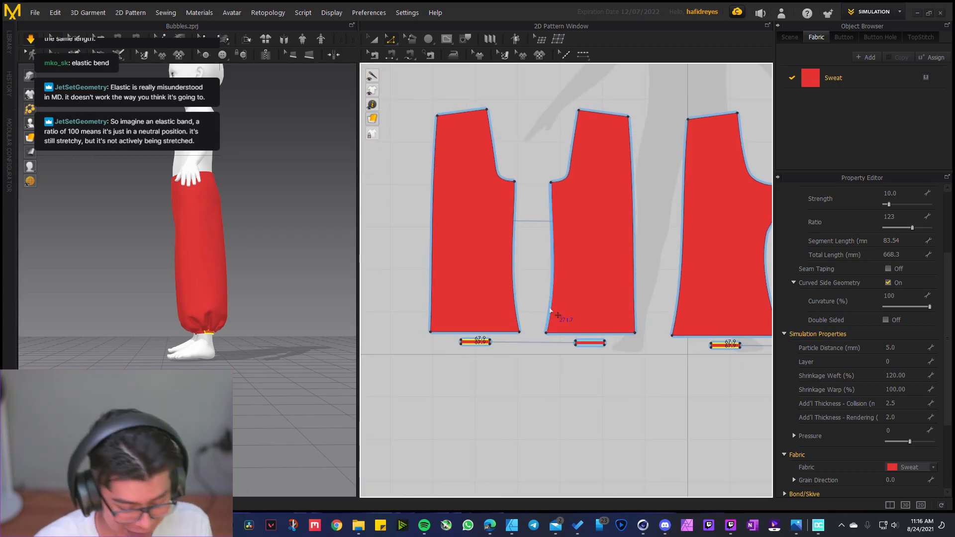
{"action": "left_click", "coordinate": [430, 332]}
{"action": "left_click", "coordinate": [519, 332], "text": "shift"}
{"action": "left_click", "coordinate": [391, 39]}
{"action": "left_click", "coordinate": [434, 66]}
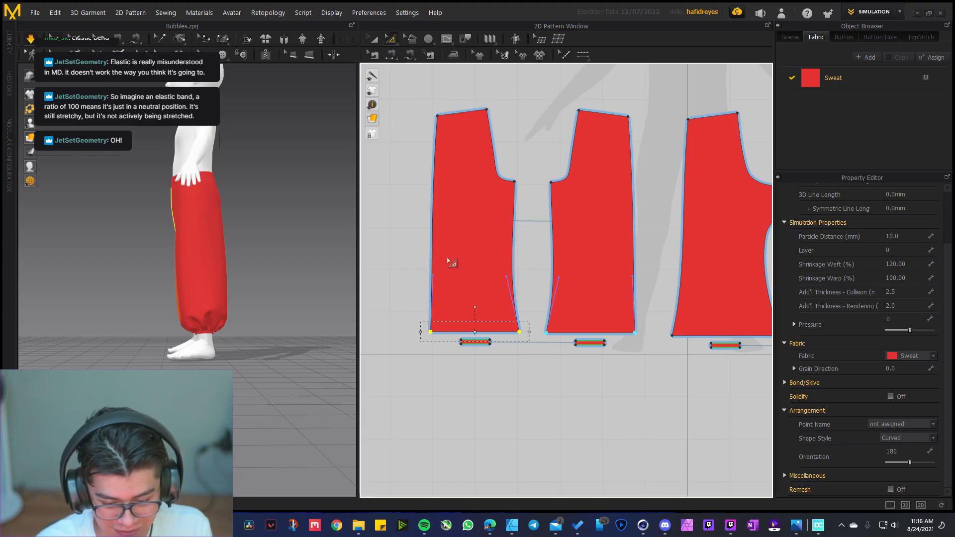
{"action": "scroll", "coordinate": [449, 298], "scroll_direction": "up", "scroll_amount": 3}
{"action": "left_click_drag", "start_coordinate": [596, 370], "coordinate": [542, 386]}
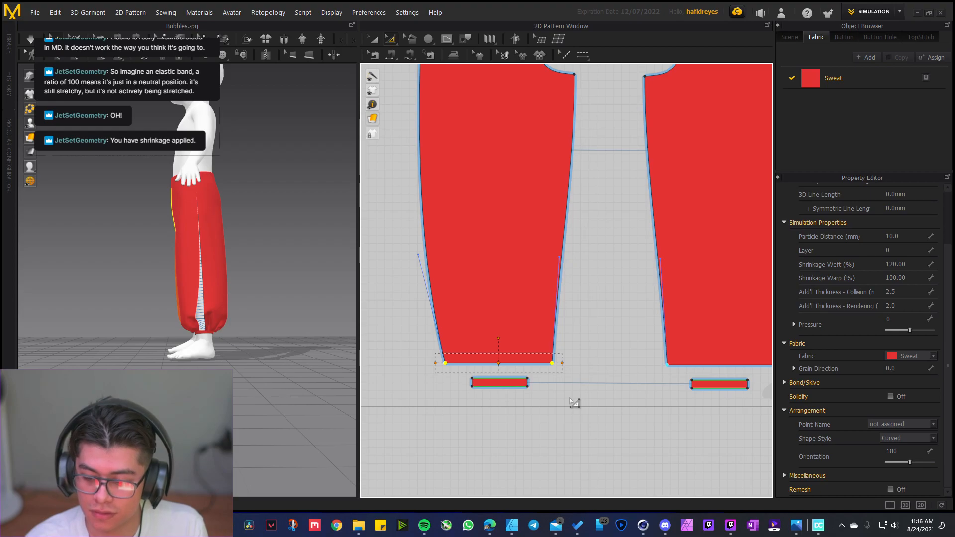
Select all sweatpants pattern pieces, set their Shrinkage Weft to 100, and simulate the garment
{"action": "scroll", "coordinate": [555, 281], "scroll_direction": "down", "scroll_amount": 6}
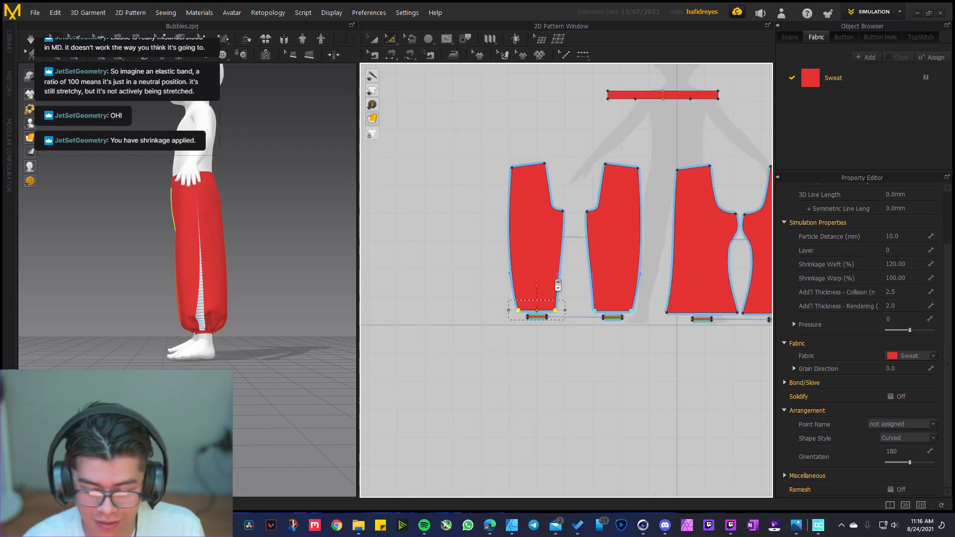
{"action": "middle_click_drag", "start_coordinate": [514, 134], "coordinate": [470, 145]}
{"action": "left_click_drag", "start_coordinate": [458, 135], "coordinate": [750, 391]}
{"action": "left_click", "coordinate": [899, 343]}
{"action": "type", "text": "100"}
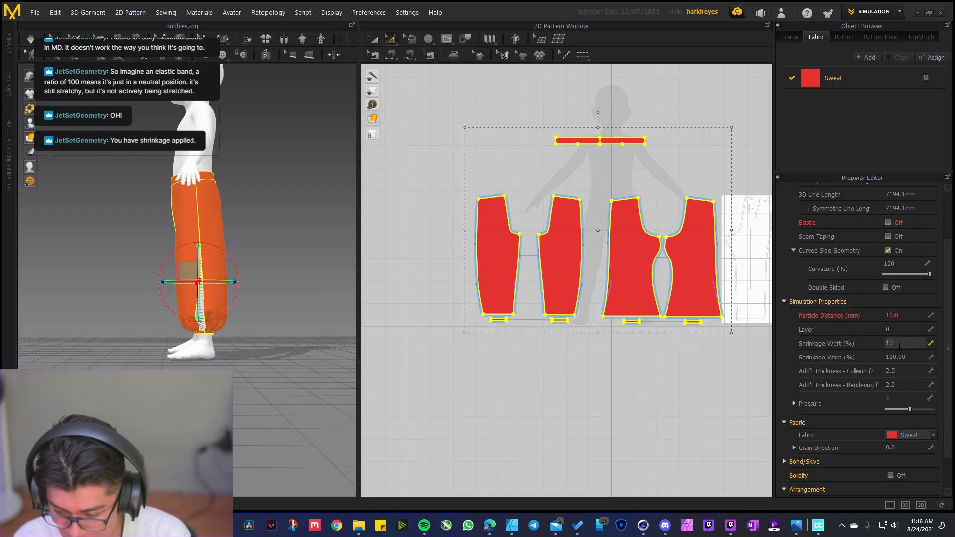
{"action": "key", "text": "Return"}
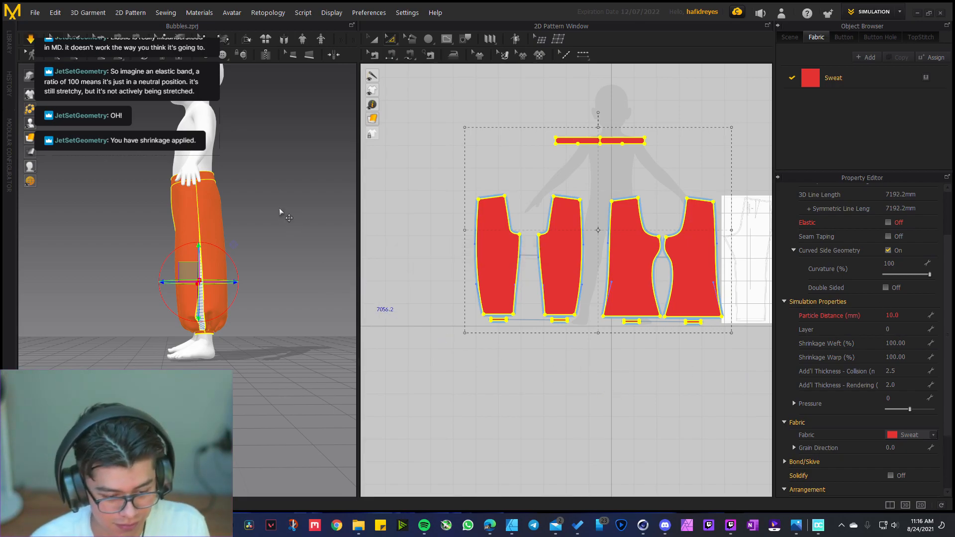
{"action": "key", "text": "space"}
Deselect the patterns and inspect the simulated sweatpants on the avatar from the front and side
{"action": "scroll", "coordinate": [197, 288], "scroll_direction": "up", "scroll_amount": 5}
{"action": "scroll", "coordinate": [197, 288], "scroll_direction": "up", "scroll_amount": 2}
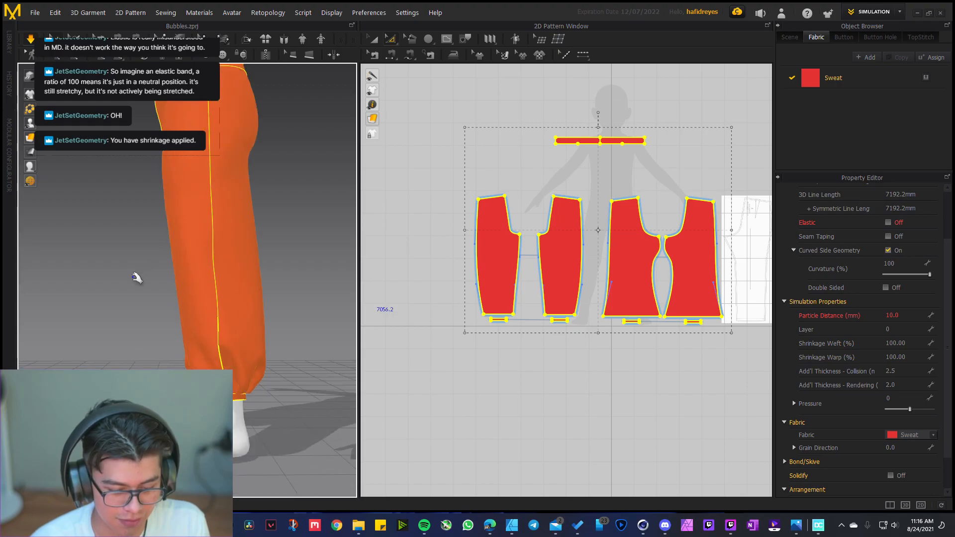
{"action": "left_click", "coordinate": [143, 287]}
{"action": "right_click_drag", "start_coordinate": [166, 318], "coordinate": [219, 310]}
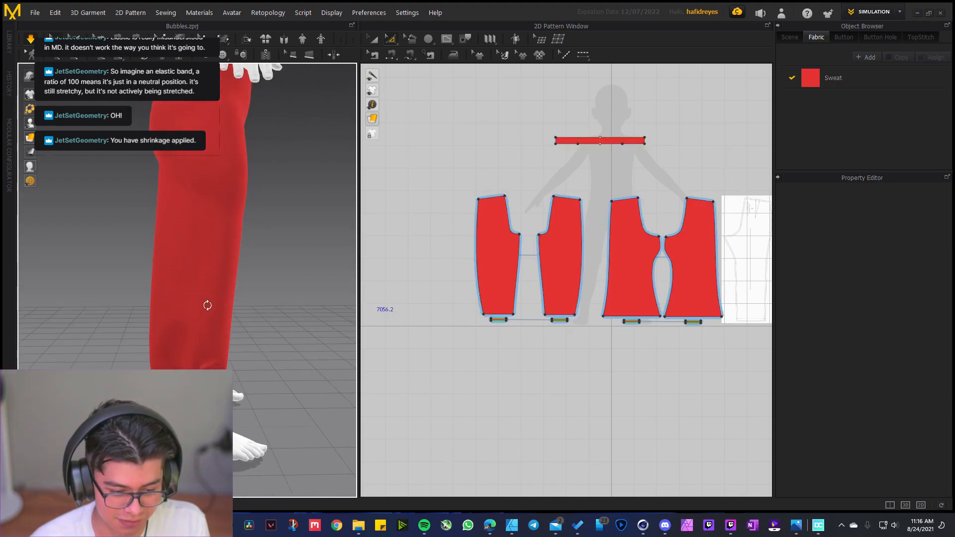
{"action": "scroll", "coordinate": [198, 288], "scroll_direction": "down", "scroll_amount": 5}
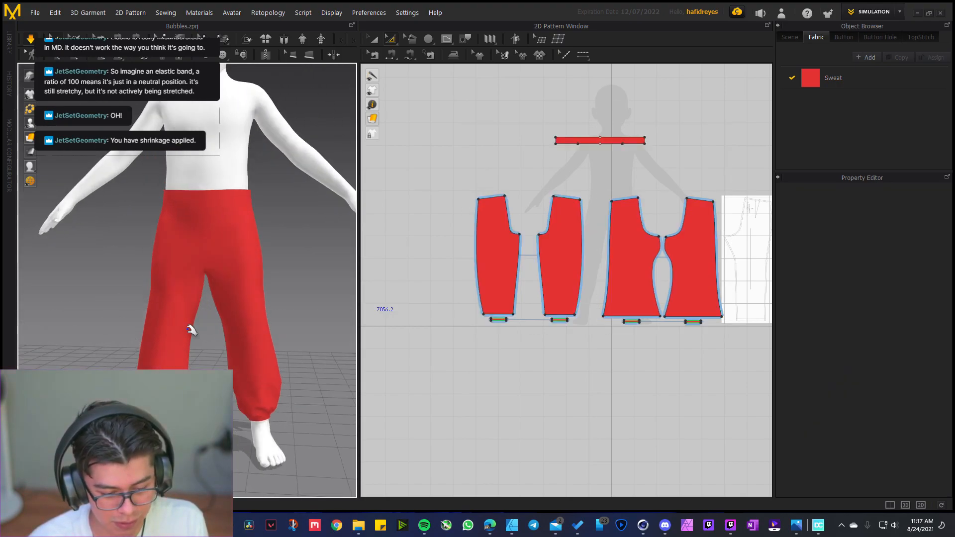
{"action": "right_click_drag", "start_coordinate": [189, 328], "coordinate": [160, 325]}
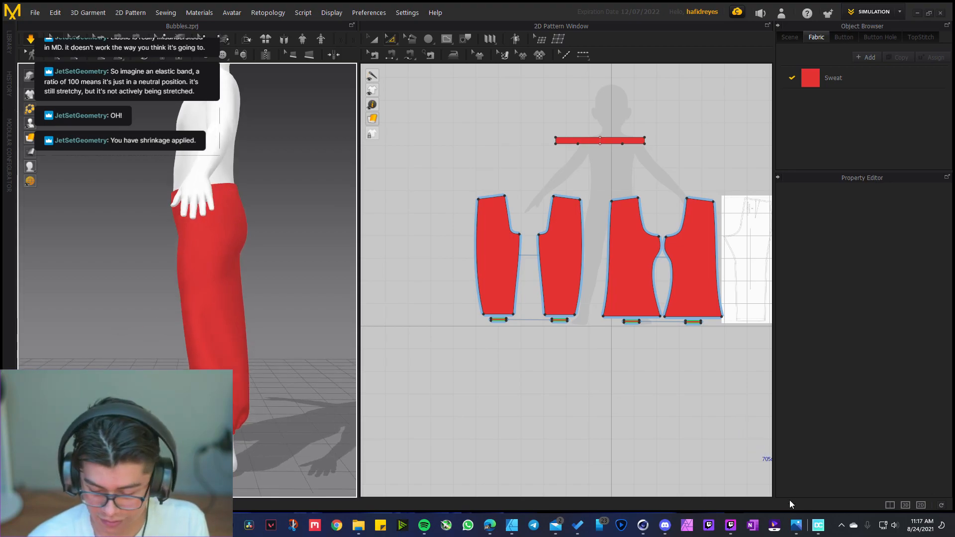
Switch to the reference photos in Photos, go to the previous picture, and study the boy's red sweatpants up close
{"action": "mouse_move", "coordinate": [796, 525]}
{"action": "left_click", "coordinate": [867, 485]}
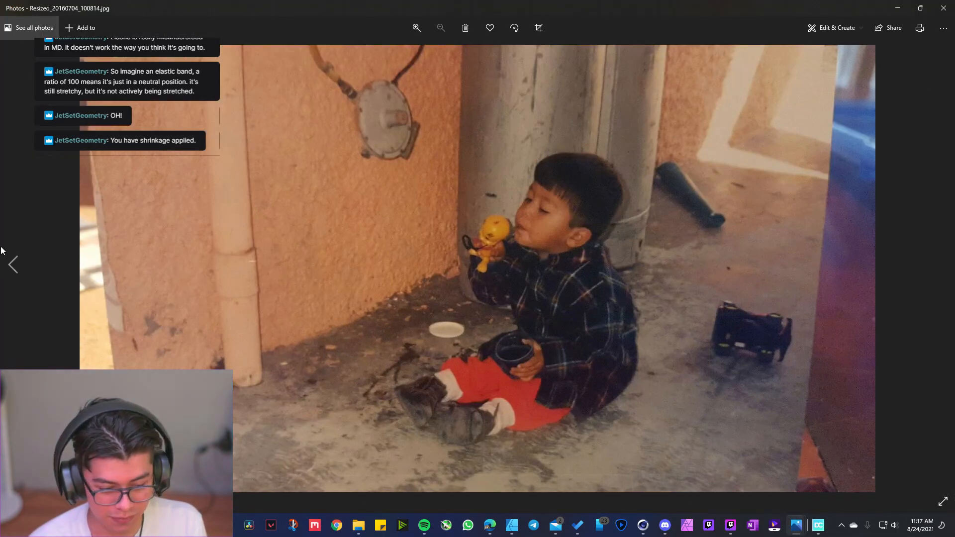
{"action": "left_click", "coordinate": [13, 264]}
{"action": "scroll", "coordinate": [546, 359], "scroll_direction": "up", "scroll_amount": 4}
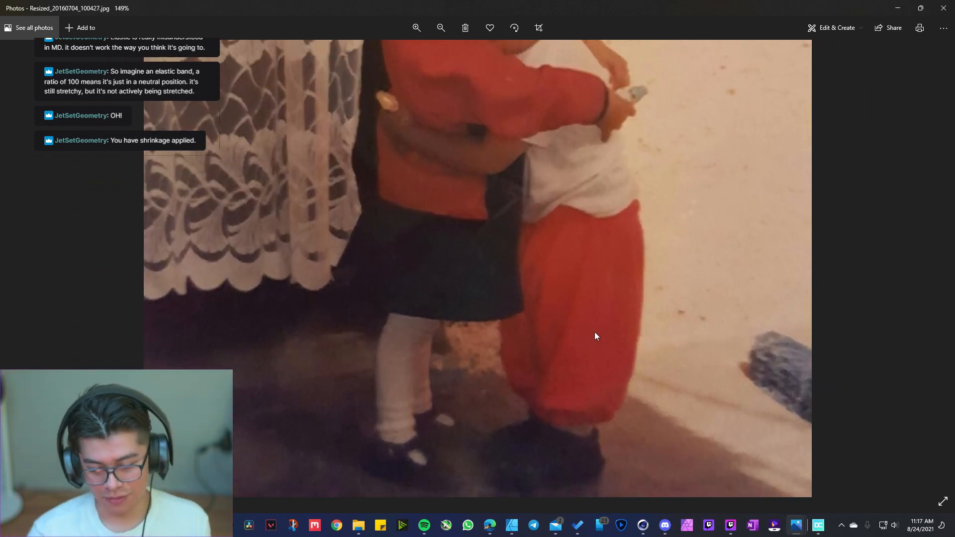
{"action": "left_click_drag", "start_coordinate": [572, 296], "coordinate": [573, 264]}
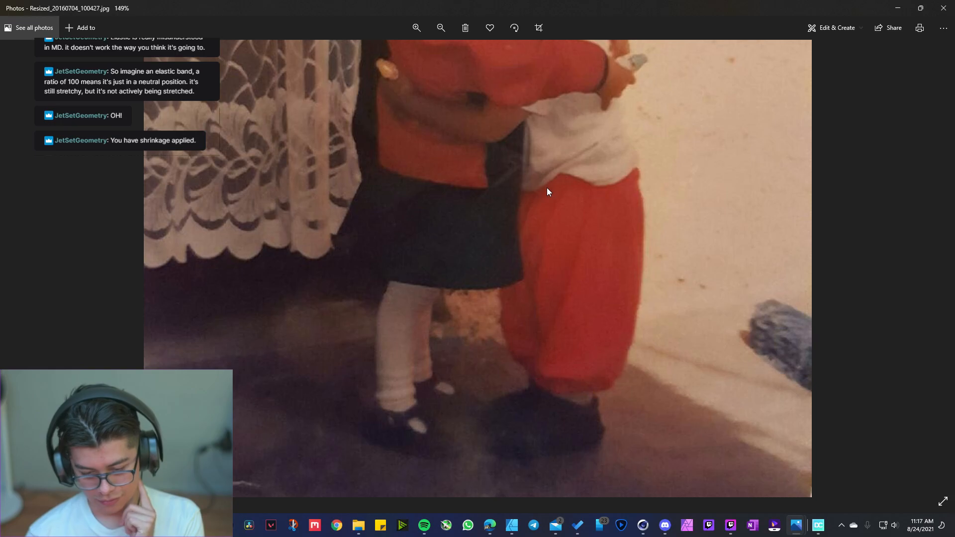
{"action": "left_click", "coordinate": [840, 27]}
{"action": "left_click", "coordinate": [786, 58]}
{"action": "scroll", "coordinate": [441, 264], "scroll_direction": "up", "scroll_amount": 5}
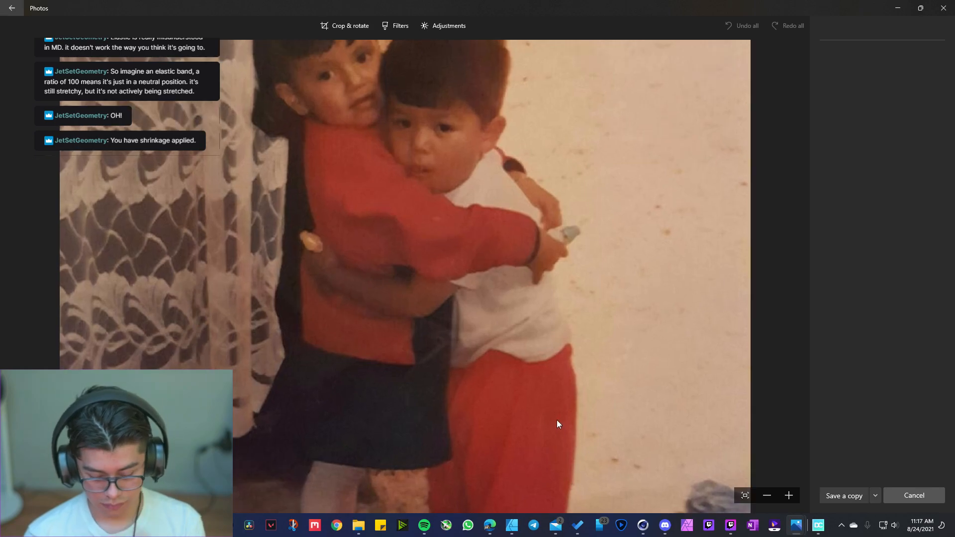
{"action": "key", "text": "ctrl+r"}
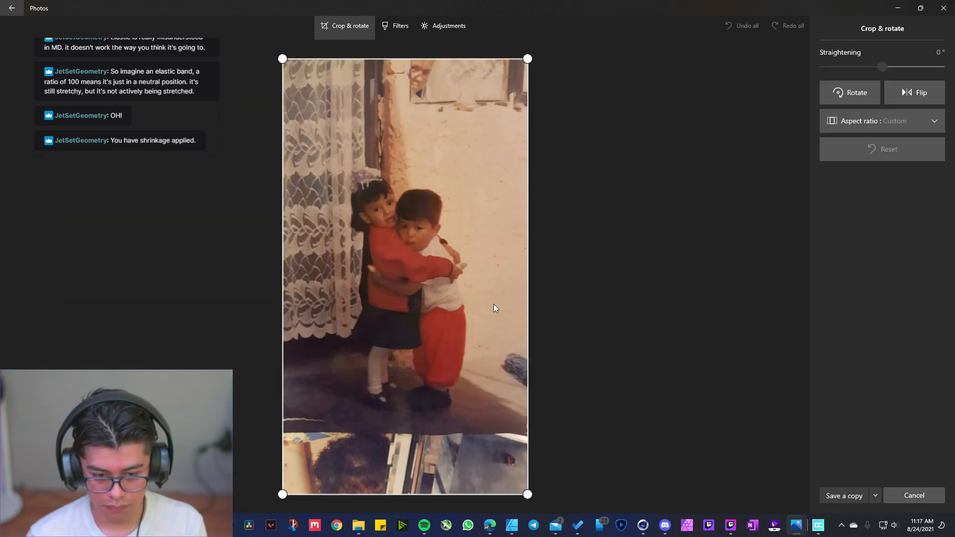
{"action": "left_click", "coordinate": [11, 8]}
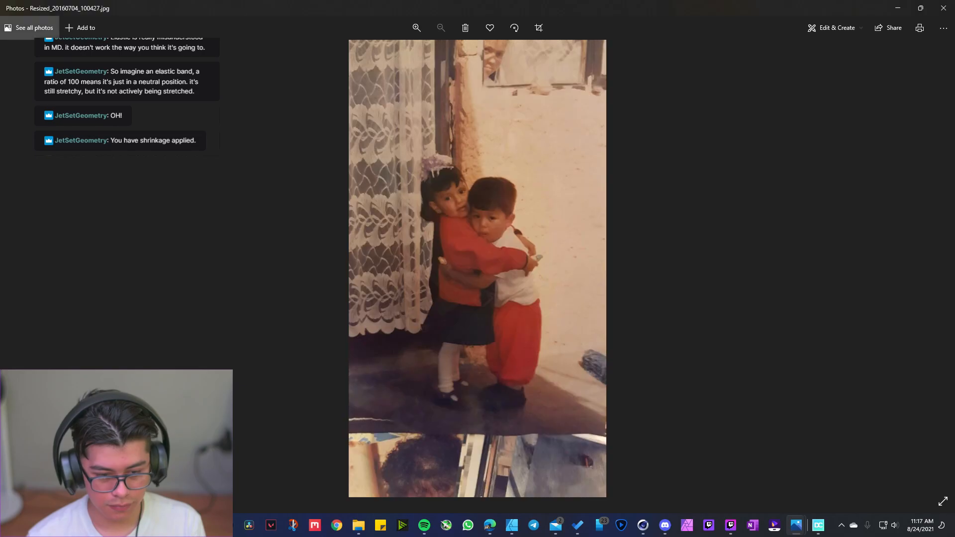
{"action": "left_click", "coordinate": [810, 28]}
{"action": "left_click", "coordinate": [789, 58]}
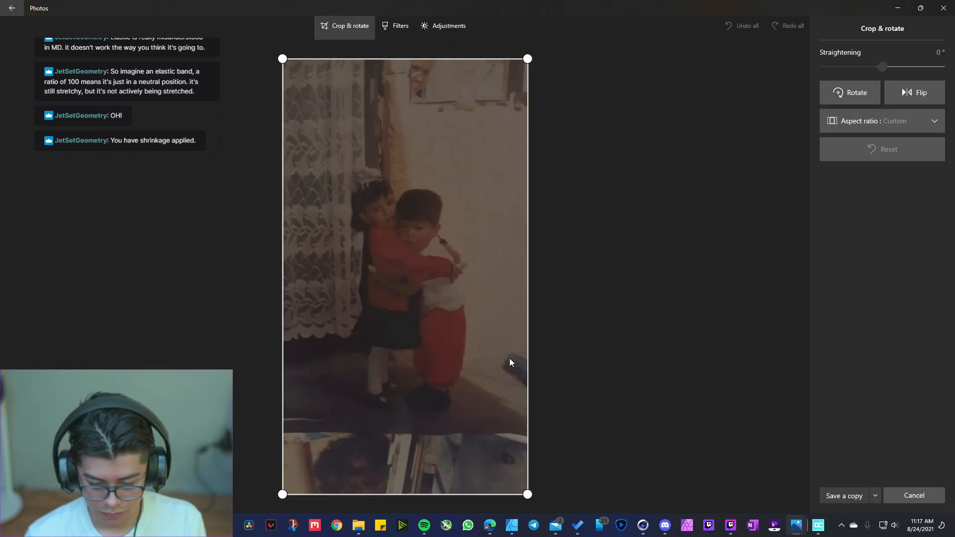
{"action": "left_click", "coordinate": [12, 8]}
Draw over the reference photo to outline the boy's red sweatpants legs, and return to Marvelous Designer
{"action": "left_click", "coordinate": [811, 29]}
{"action": "left_click", "coordinate": [792, 85]}
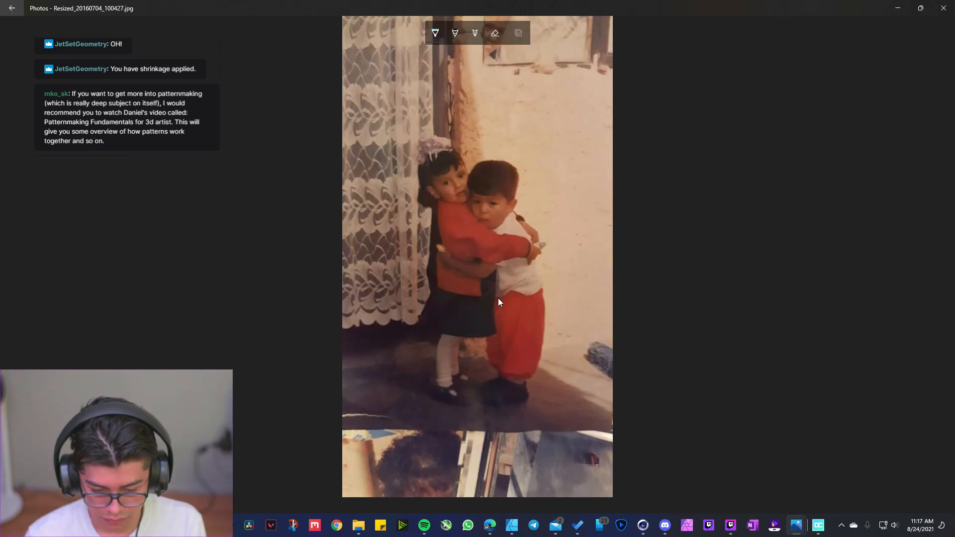
{"action": "left_click_drag", "start_coordinate": [493, 293], "coordinate": [496, 320]}
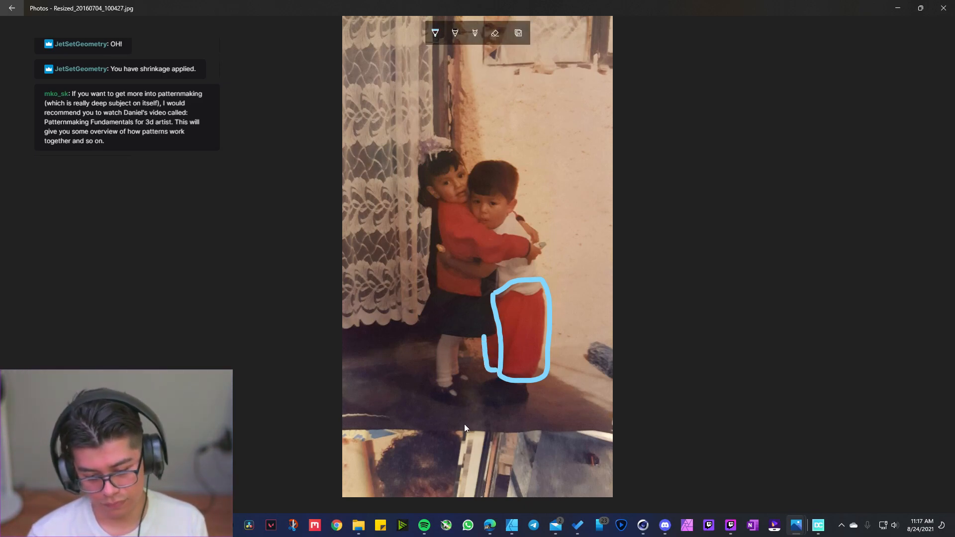
{"action": "left_click", "coordinate": [896, 8]}
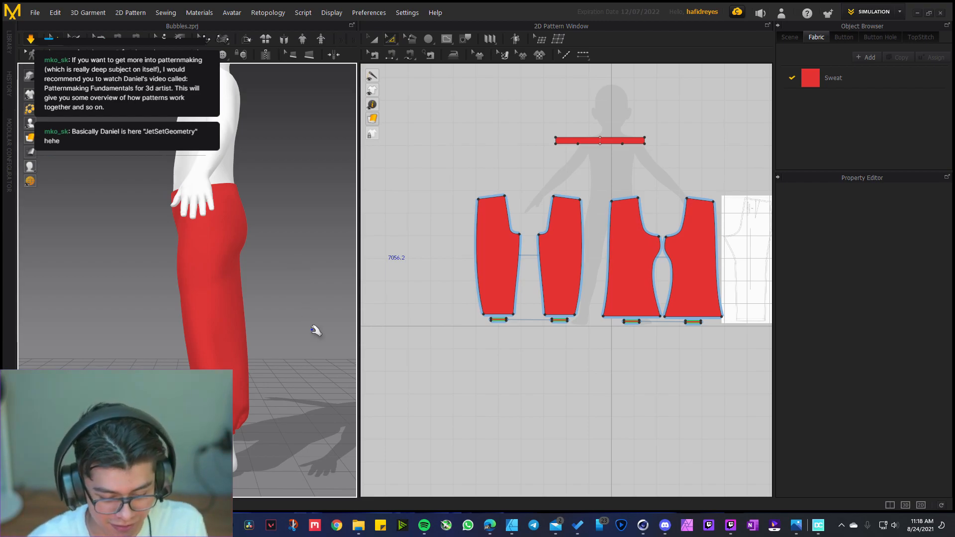
Select both hem corner points of the back leg pattern and scale them inward so the leg tapers toward its ankle band
{"action": "right_click_drag", "start_coordinate": [273, 303], "coordinate": [234, 324]}
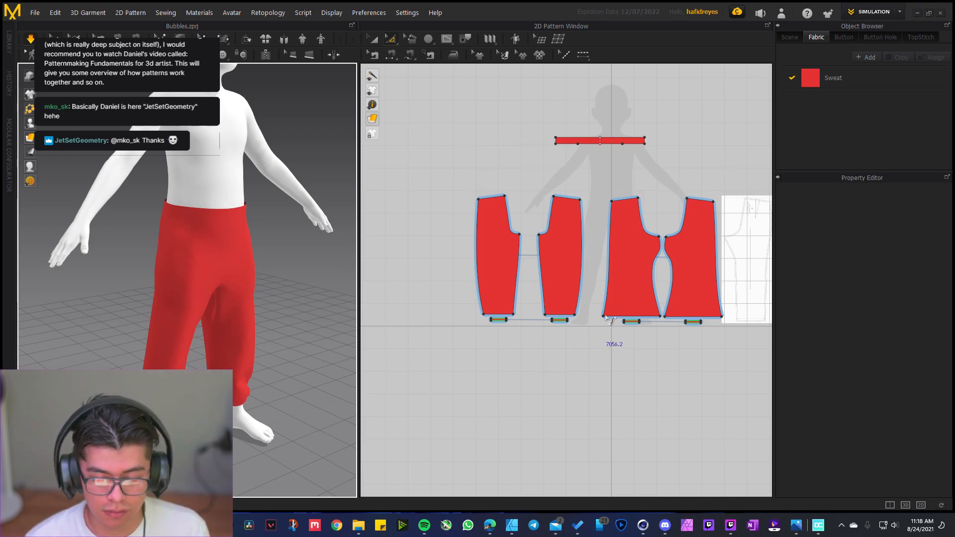
{"action": "scroll", "coordinate": [612, 319], "scroll_direction": "up", "scroll_amount": 6}
{"action": "left_click", "coordinate": [504, 326]}
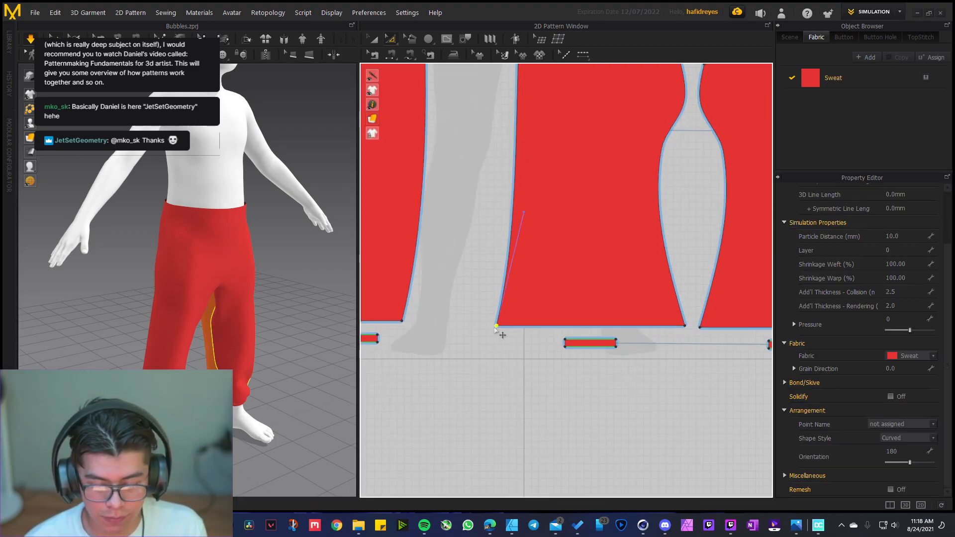
{"action": "left_click", "coordinate": [686, 330]}
{"action": "left_click", "coordinate": [512, 326]}
{"action": "scroll", "coordinate": [693, 333], "scroll_direction": "up", "scroll_amount": 2}
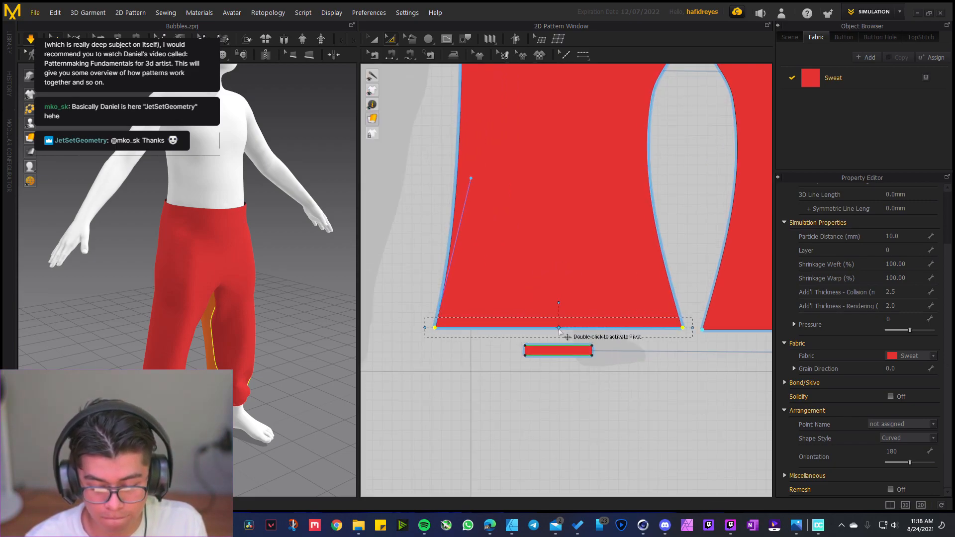
{"action": "left_click_drag", "start_coordinate": [692, 328], "coordinate": [586, 335]}
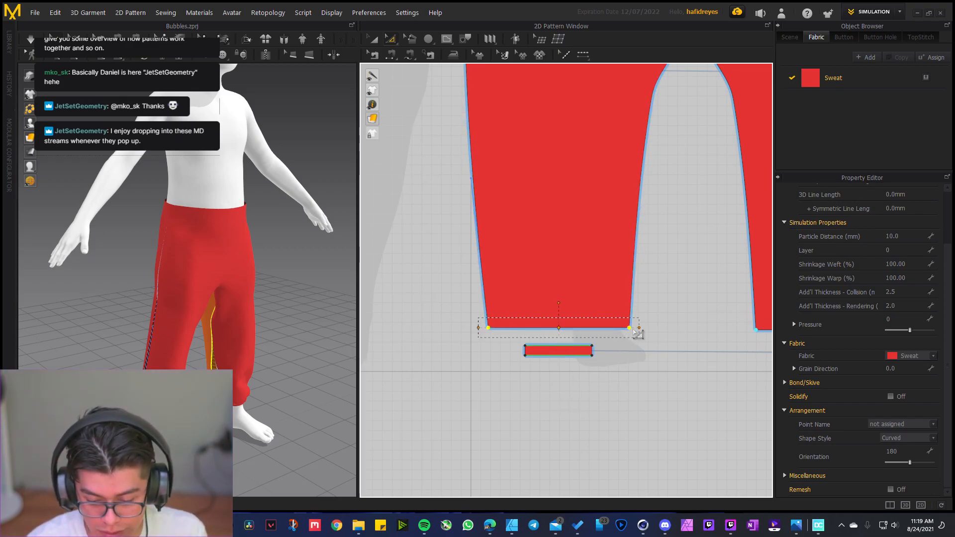
{"action": "left_click_drag", "start_coordinate": [639, 327], "coordinate": [636, 327]}
{"action": "scroll", "coordinate": [650, 331], "scroll_direction": "down", "scroll_amount": 4}
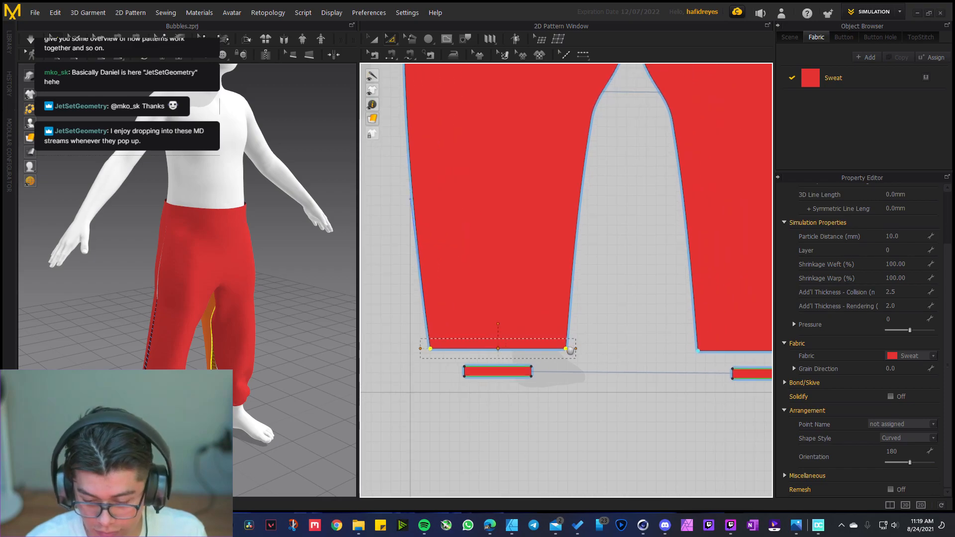
{"action": "scroll", "coordinate": [529, 316], "scroll_direction": "down", "scroll_amount": 2}
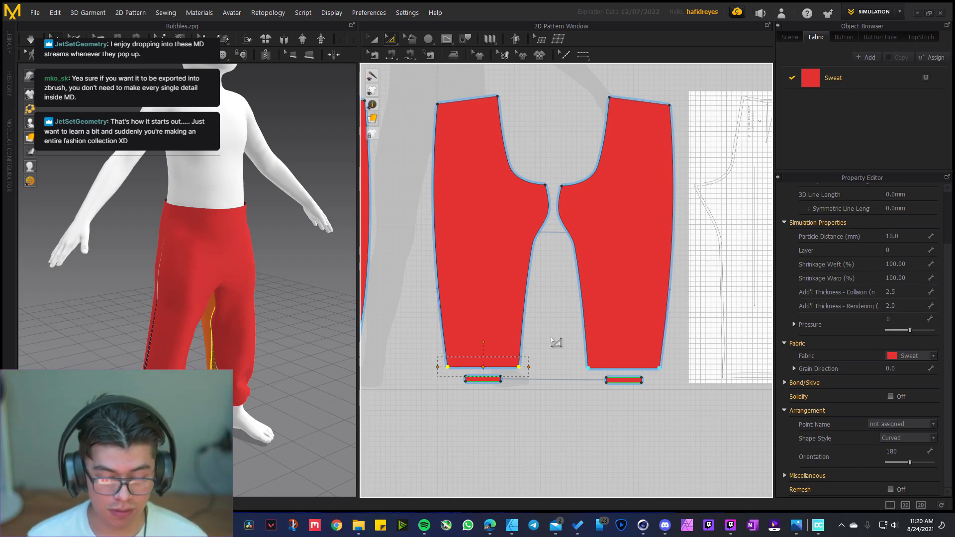
{"action": "scroll", "coordinate": [219, 228], "scroll_direction": "down", "scroll_amount": 2}
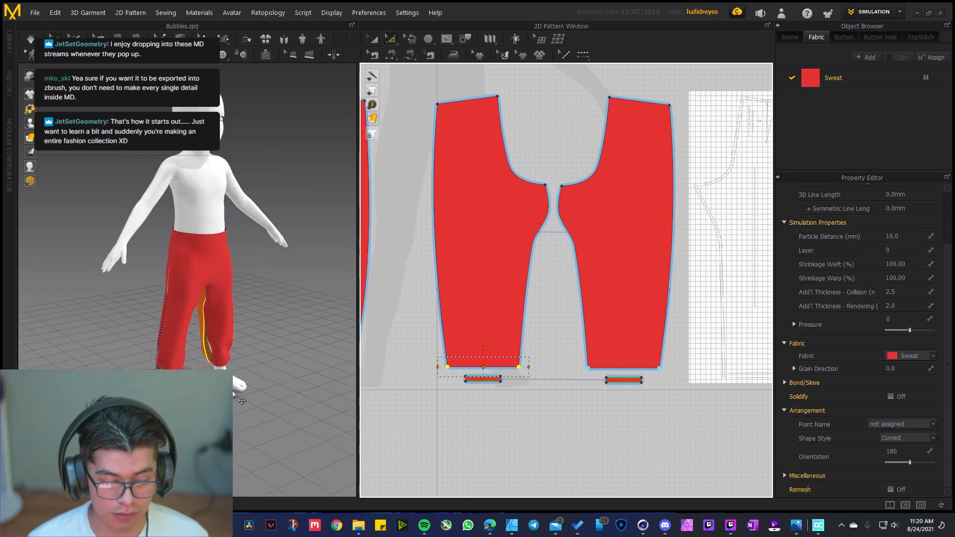
Switch to DAZ Studio to view the child figure's wireframe model, and return to Marvelous Designer
{"action": "left_click", "coordinate": [205, 525]}
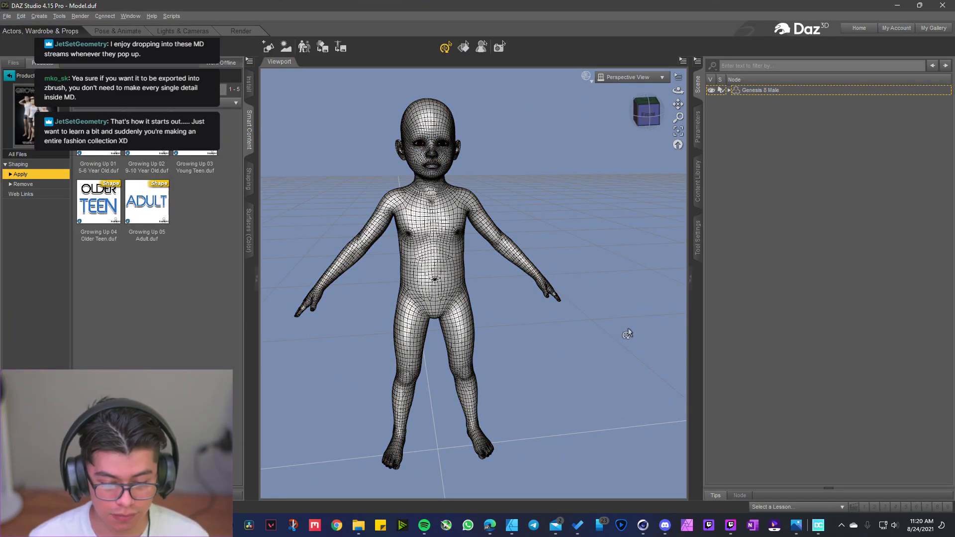
{"action": "left_click", "coordinate": [898, 7]}
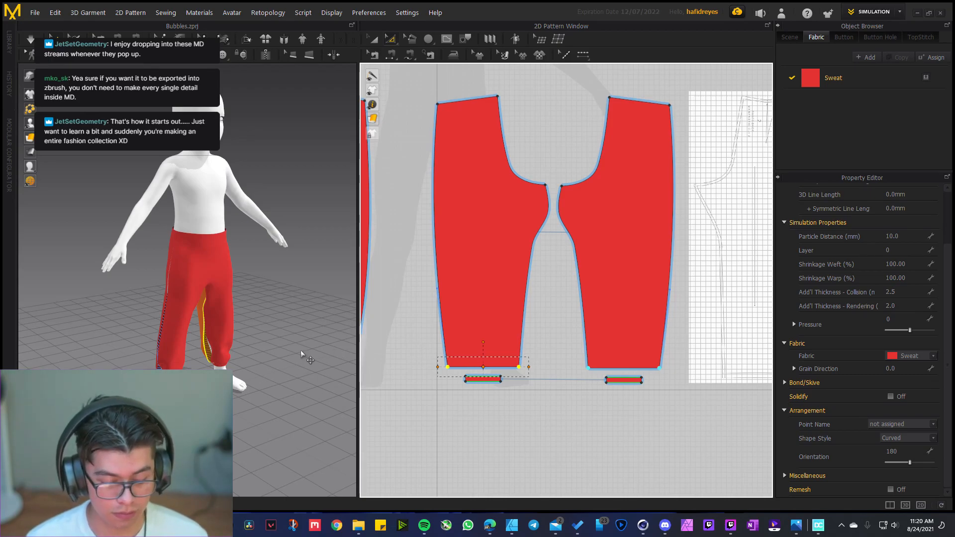
{"action": "key", "text": "alt+Tab"}
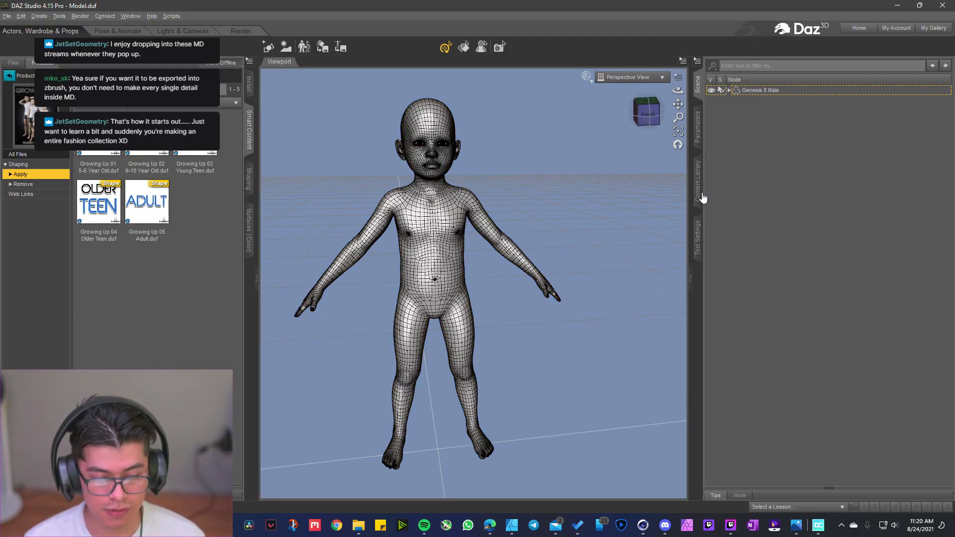
{"action": "left_click", "coordinate": [897, 7]}
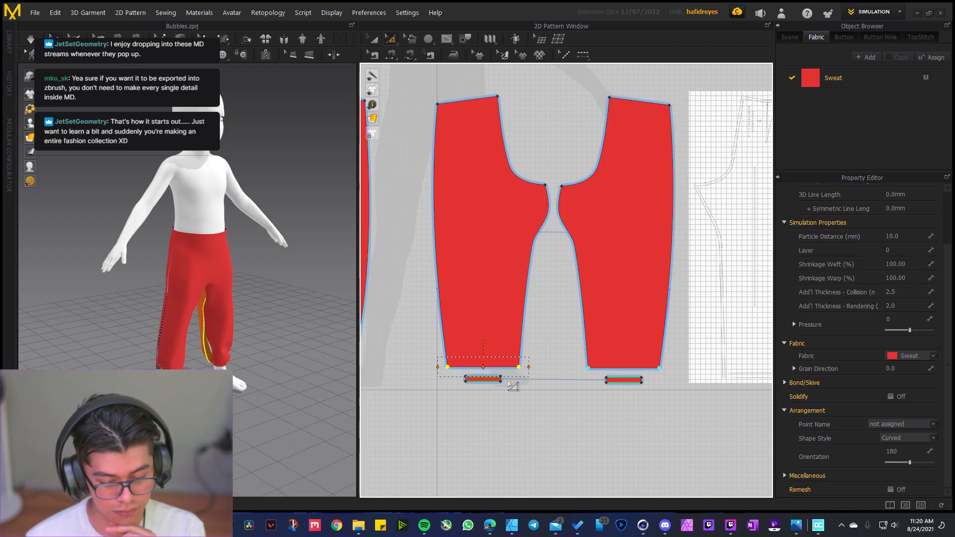
Switch to Microsoft Edge, open Instagram in a new tab, and browse the account's own profile down to the digital apron posts
{"action": "scroll", "coordinate": [462, 404], "scroll_direction": "up", "scroll_amount": 2}
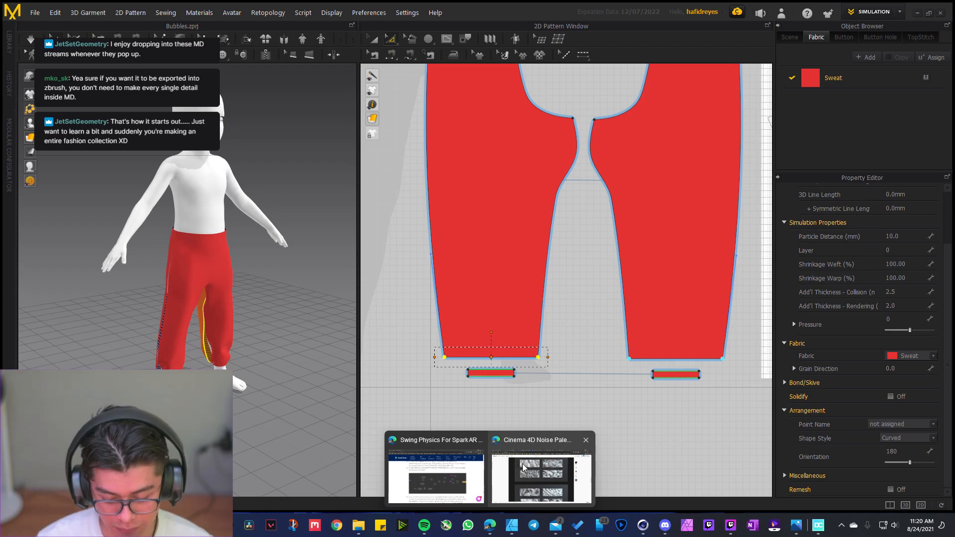
{"action": "left_click", "coordinate": [524, 468]}
{"action": "left_click", "coordinate": [745, 9]}
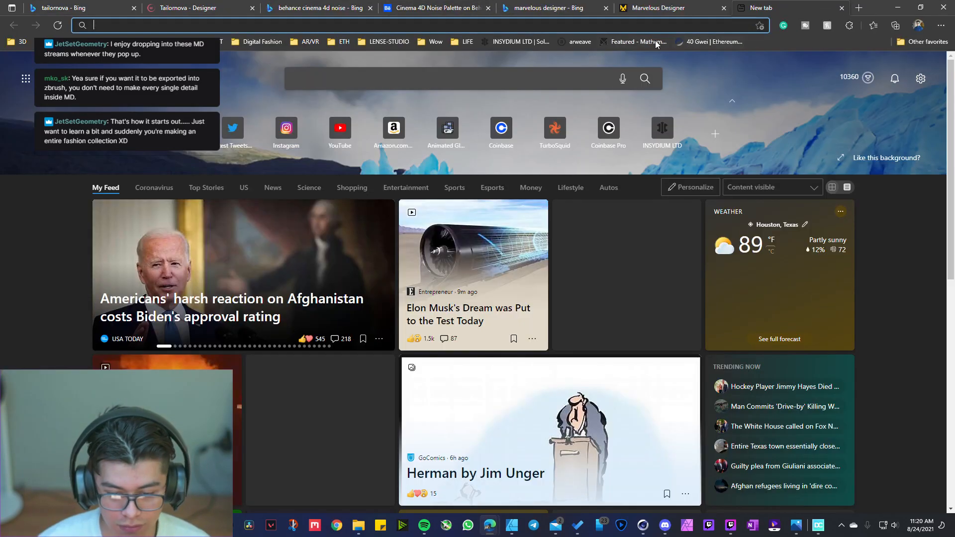
{"action": "left_click", "coordinate": [282, 138]}
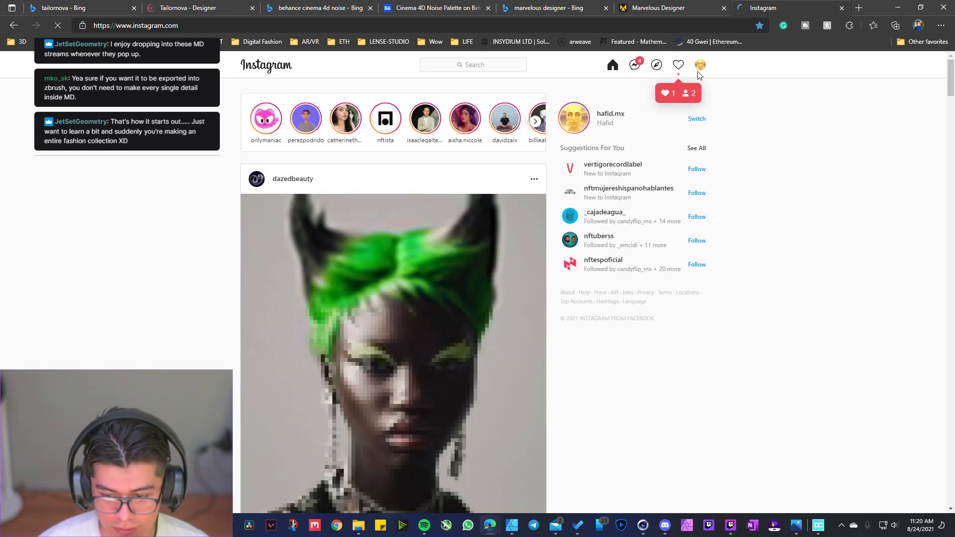
{"action": "left_click", "coordinate": [700, 65]}
{"action": "left_click", "coordinate": [637, 88]}
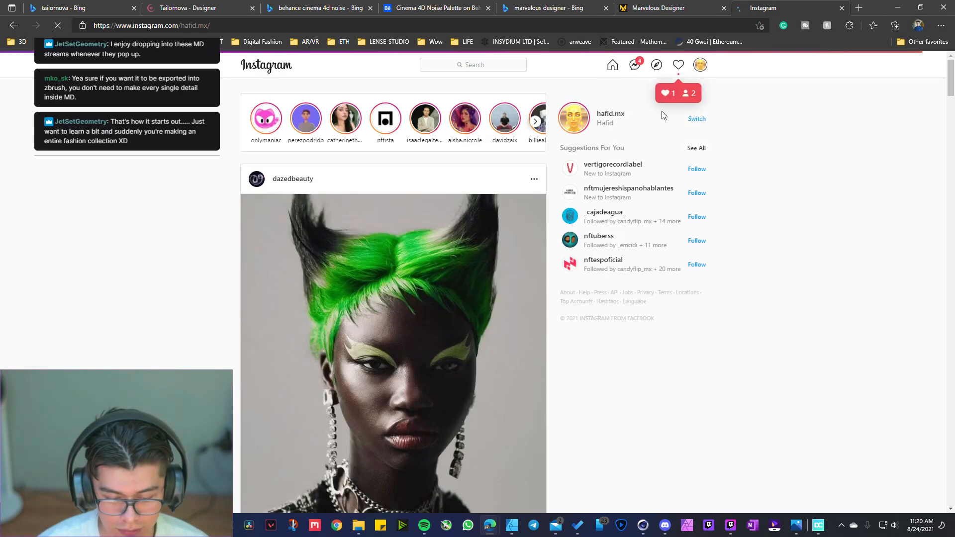
{"action": "scroll", "coordinate": [679, 111], "scroll_direction": "down", "scroll_amount": 3}
{"action": "scroll", "coordinate": [679, 111], "scroll_direction": "down", "scroll_amount": 10}
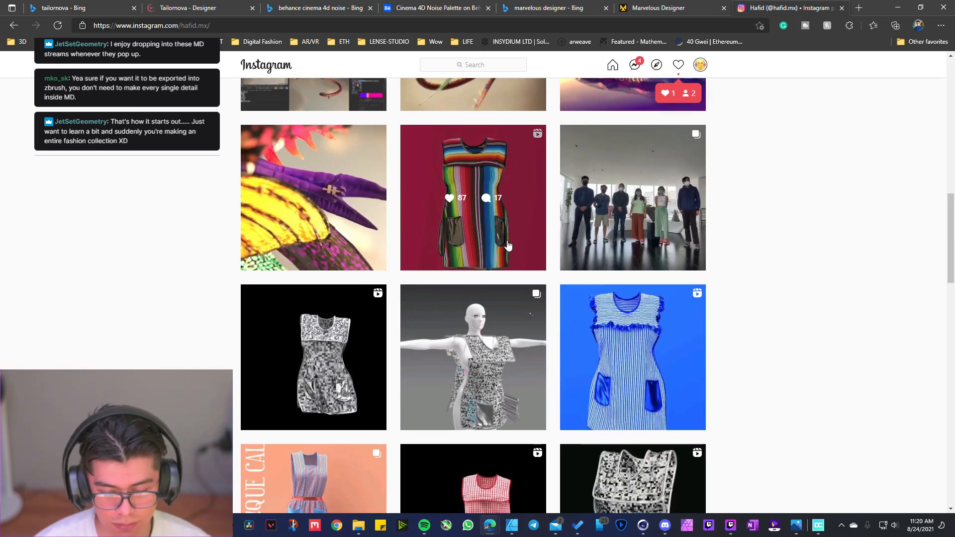
View the digital apron posts one after another, from the striped multicolour apron to the orange-background dress, and close the post viewer
{"action": "left_click", "coordinate": [502, 241]}
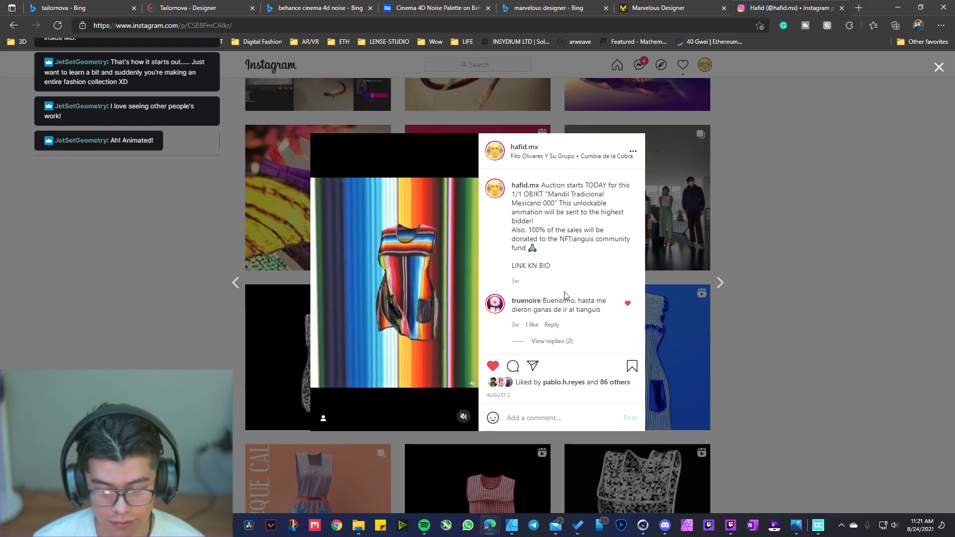
{"action": "left_click", "coordinate": [719, 285]}
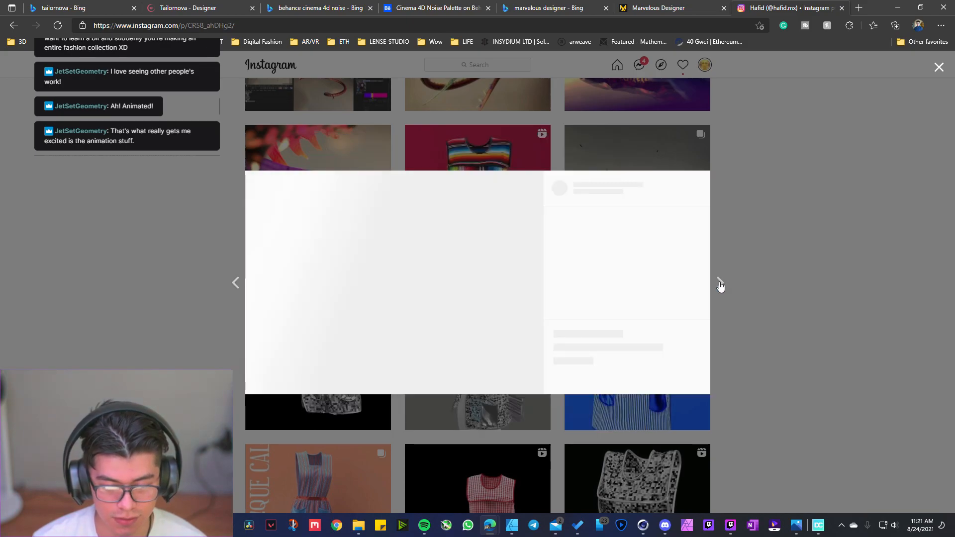
{"action": "left_click", "coordinate": [719, 285]}
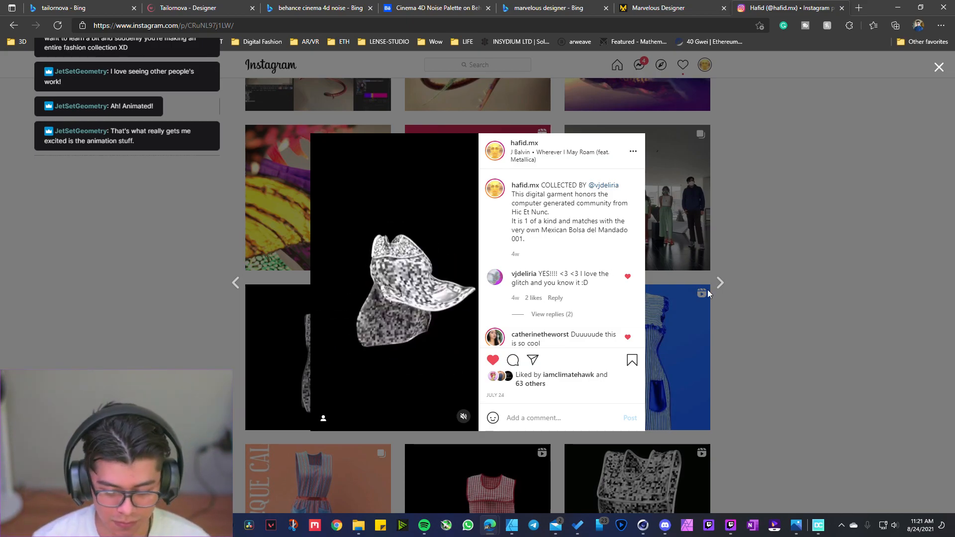
{"action": "left_click", "coordinate": [720, 283]}
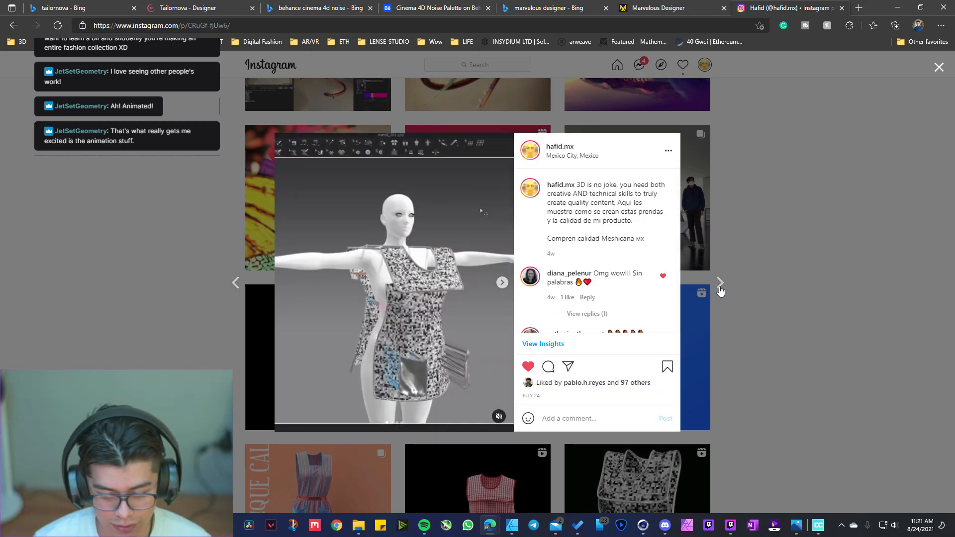
{"action": "left_click", "coordinate": [720, 289]}
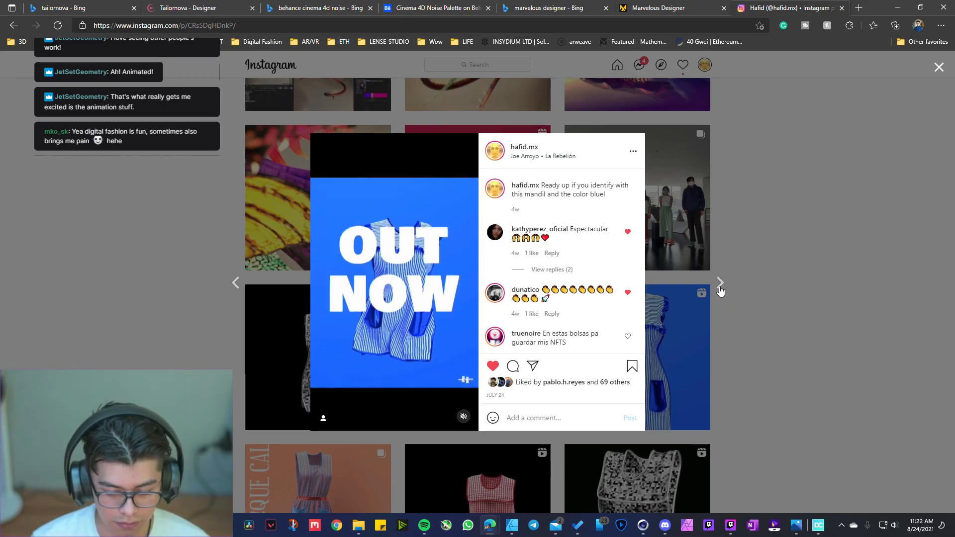
{"action": "left_click", "coordinate": [720, 285]}
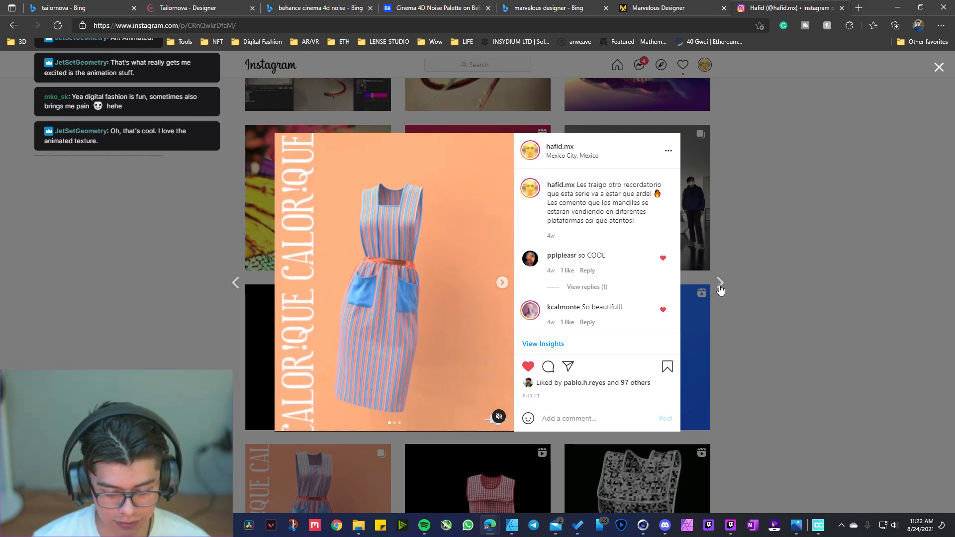
{"action": "left_click", "coordinate": [764, 292]}
Browse further down the profile and view the green creature video post and the TAMARINDO drink post
{"action": "scroll", "coordinate": [766, 291], "scroll_direction": "down", "scroll_amount": 10}
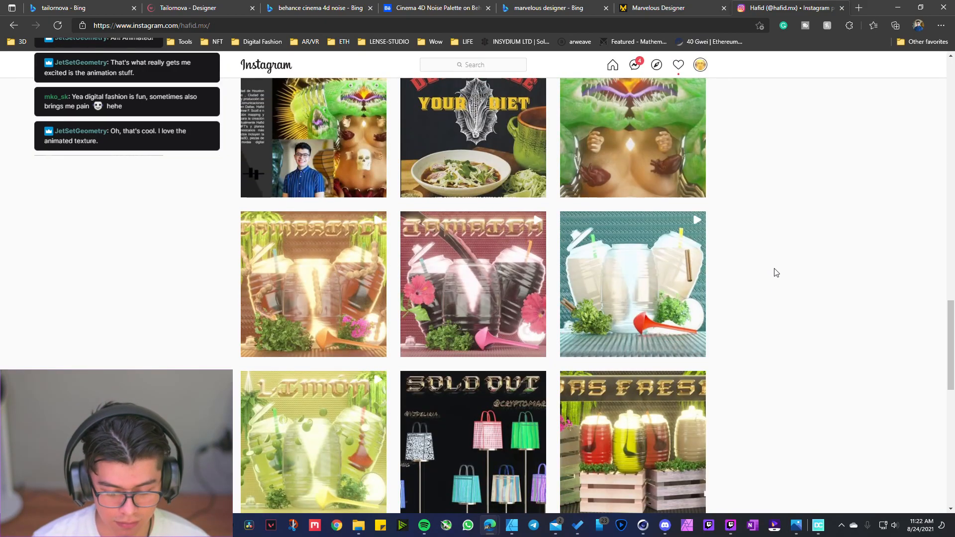
{"action": "scroll", "coordinate": [772, 264], "scroll_direction": "up", "scroll_amount": 3}
{"action": "scroll", "coordinate": [772, 257], "scroll_direction": "down", "scroll_amount": 3}
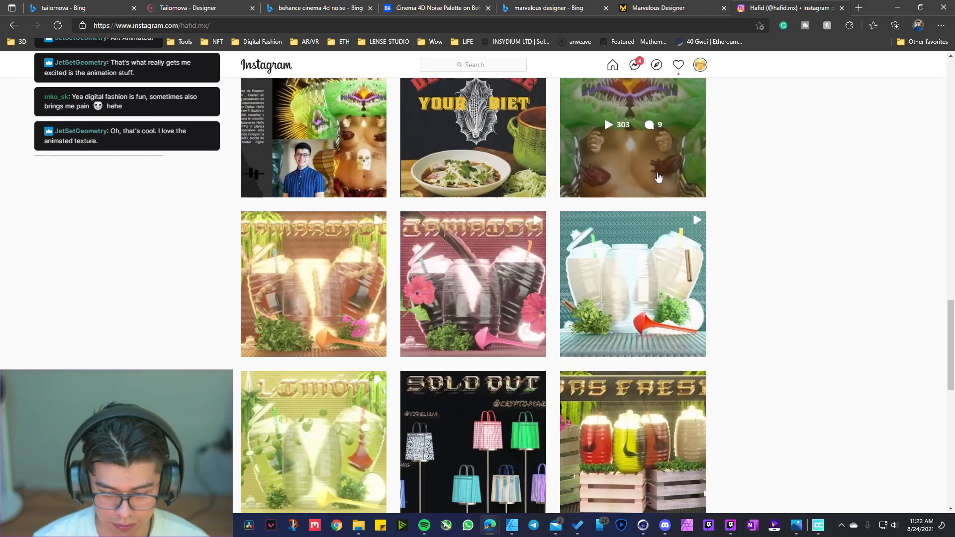
{"action": "left_click", "coordinate": [657, 176]}
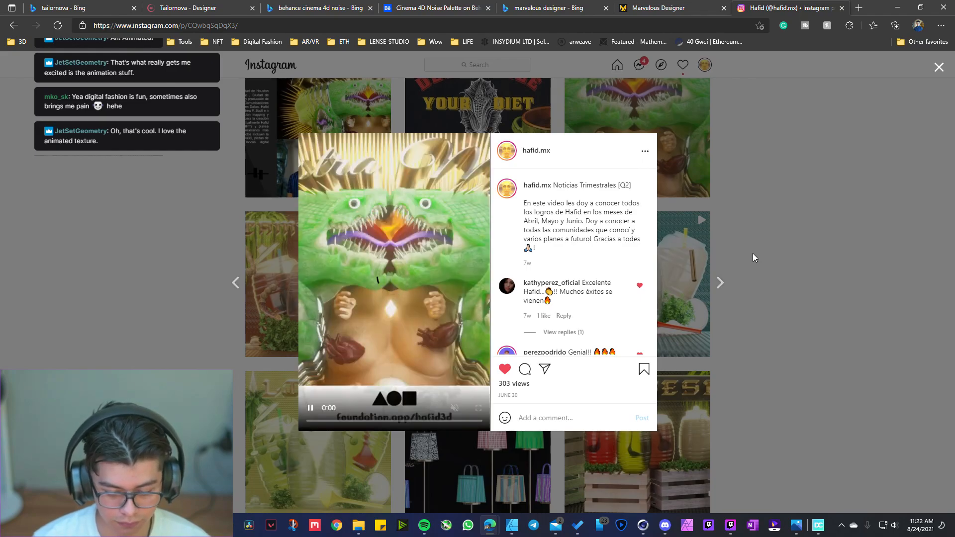
{"action": "left_click", "coordinate": [793, 252]}
{"action": "scroll", "coordinate": [684, 271], "scroll_direction": "up", "scroll_amount": 2}
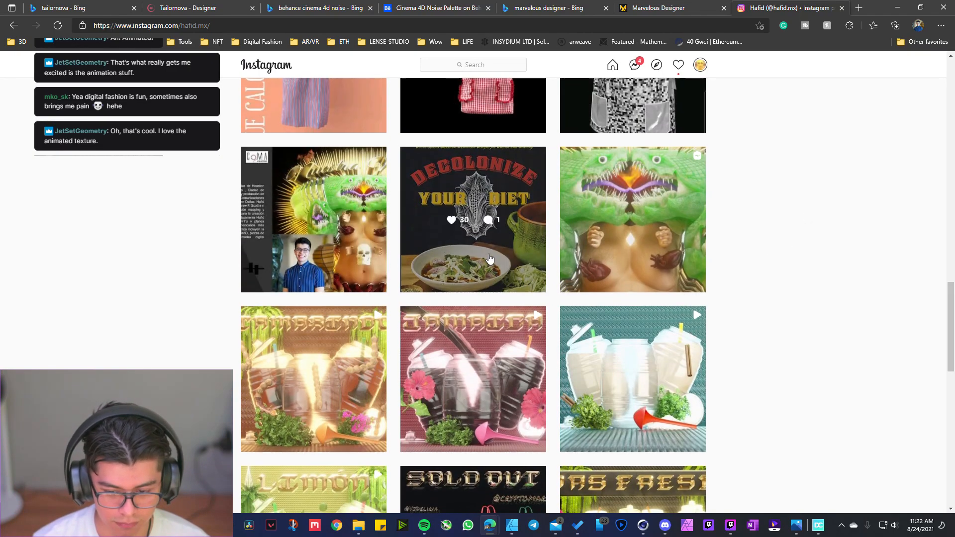
{"action": "scroll", "coordinate": [489, 258], "scroll_direction": "down", "scroll_amount": 3}
{"action": "left_click", "coordinate": [370, 226]}
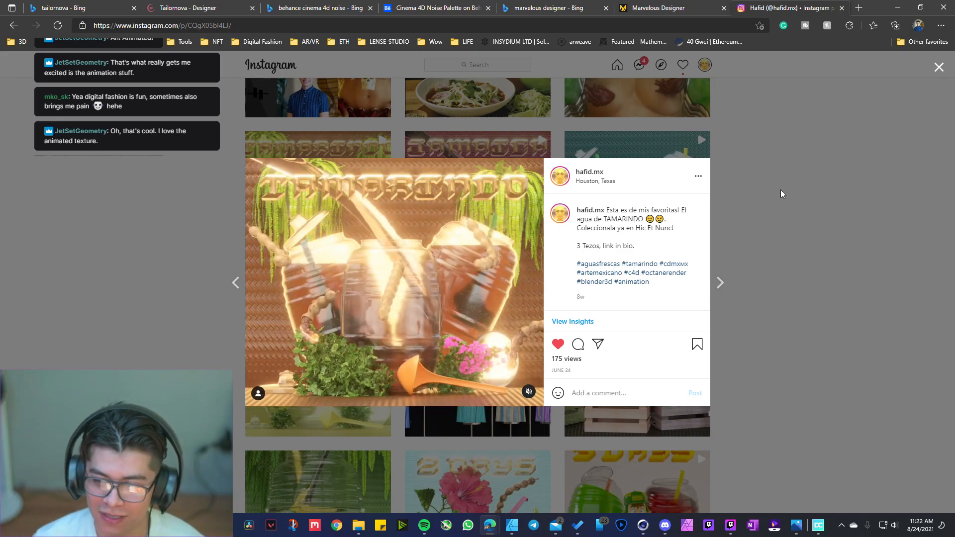
{"action": "left_click", "coordinate": [764, 265]}
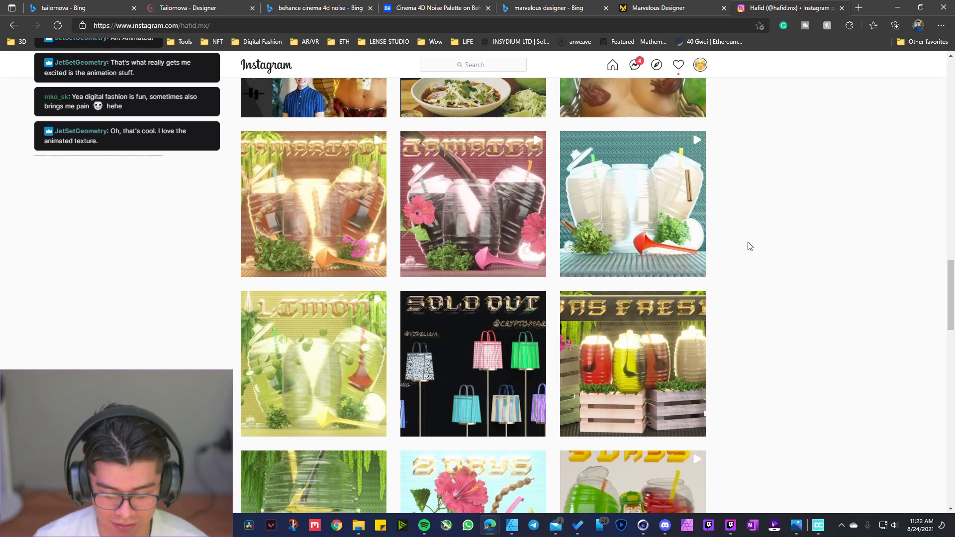
Find the woven market bag posts and view the black-and-white glitch bag and the purple striped bag
{"action": "scroll", "coordinate": [749, 246], "scroll_direction": "down", "scroll_amount": 3}
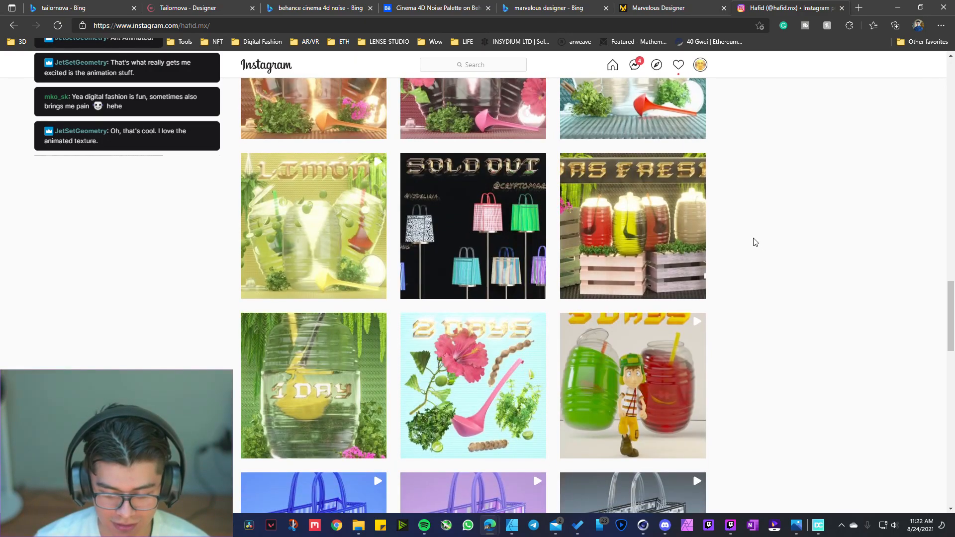
{"action": "scroll", "coordinate": [751, 241], "scroll_direction": "down", "scroll_amount": 7}
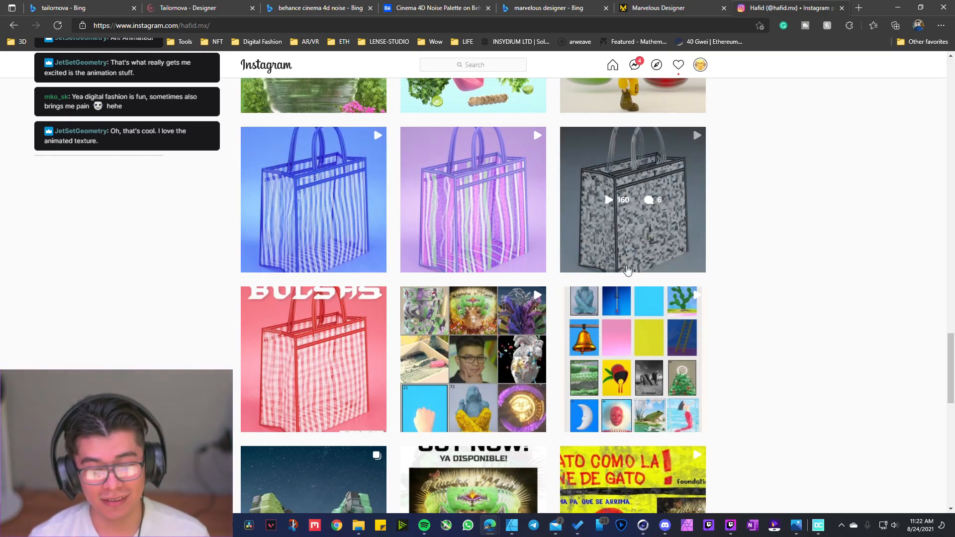
{"action": "left_click", "coordinate": [625, 254]}
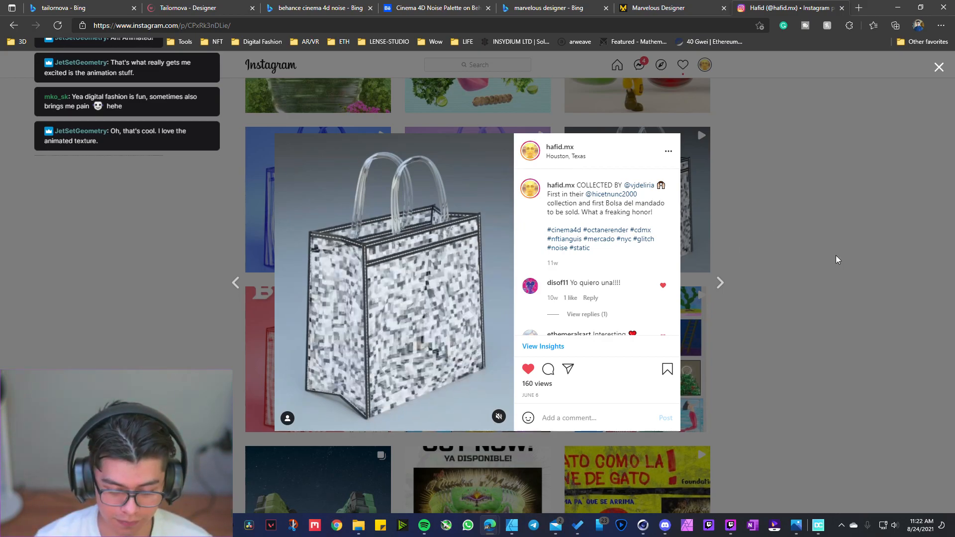
{"action": "left_click", "coordinate": [766, 244]}
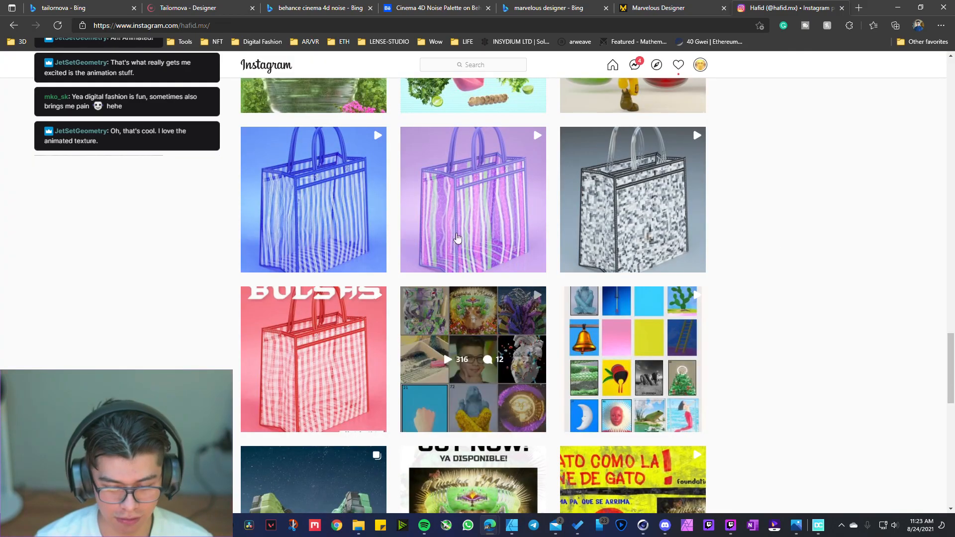
{"action": "left_click", "coordinate": [473, 200]}
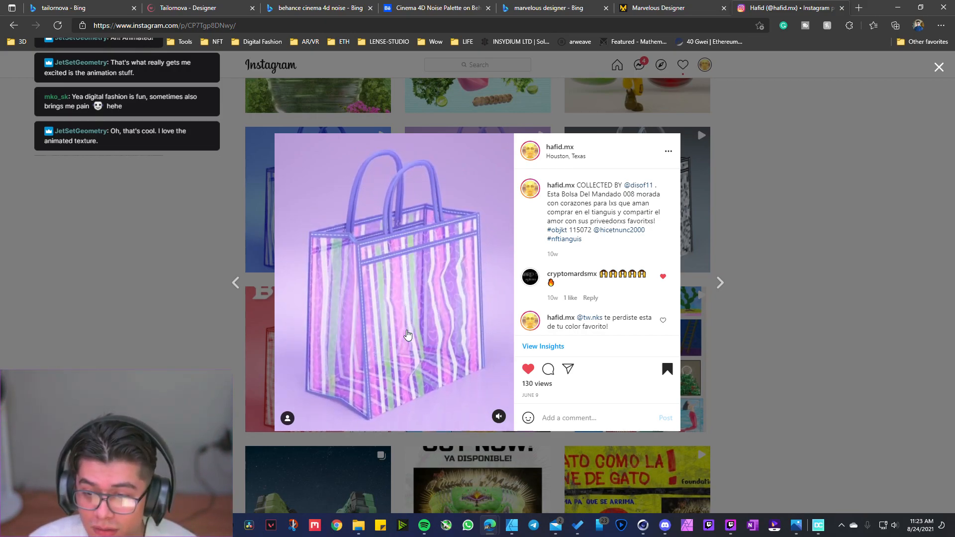
{"action": "left_click", "coordinate": [759, 296]}
Skim the remaining profile posts, close the Instagram tab, and return to Marvelous Designer
{"action": "scroll", "coordinate": [785, 291], "scroll_direction": "down", "scroll_amount": 5}
{"action": "scroll", "coordinate": [794, 237], "scroll_direction": "down", "scroll_amount": 15}
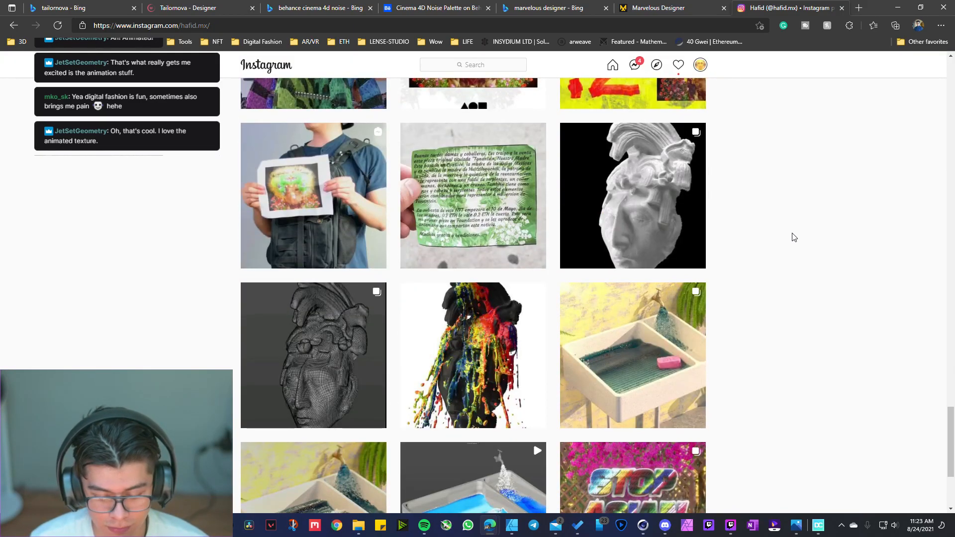
{"action": "scroll", "coordinate": [762, 274], "scroll_direction": "up", "scroll_amount": 20}
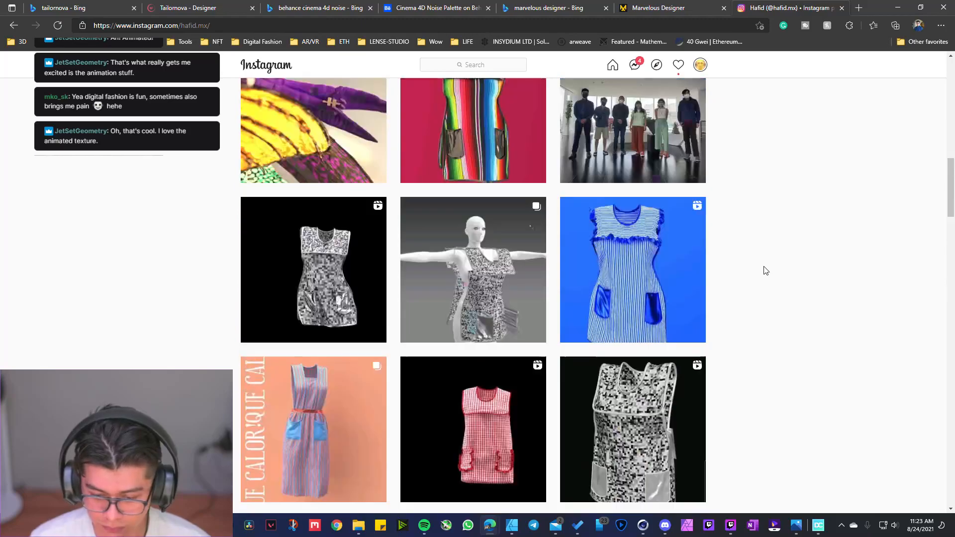
{"action": "left_click", "coordinate": [841, 7]}
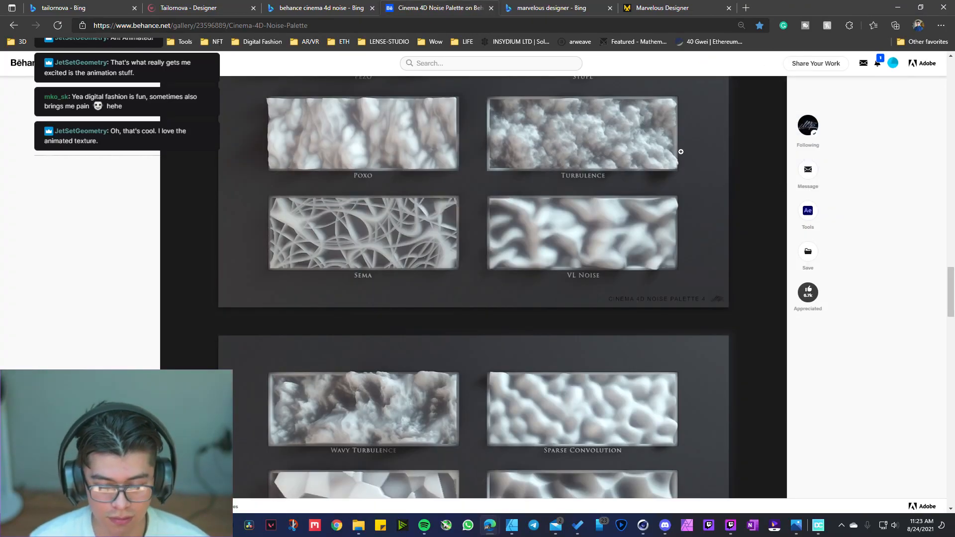
{"action": "left_click", "coordinate": [898, 7]}
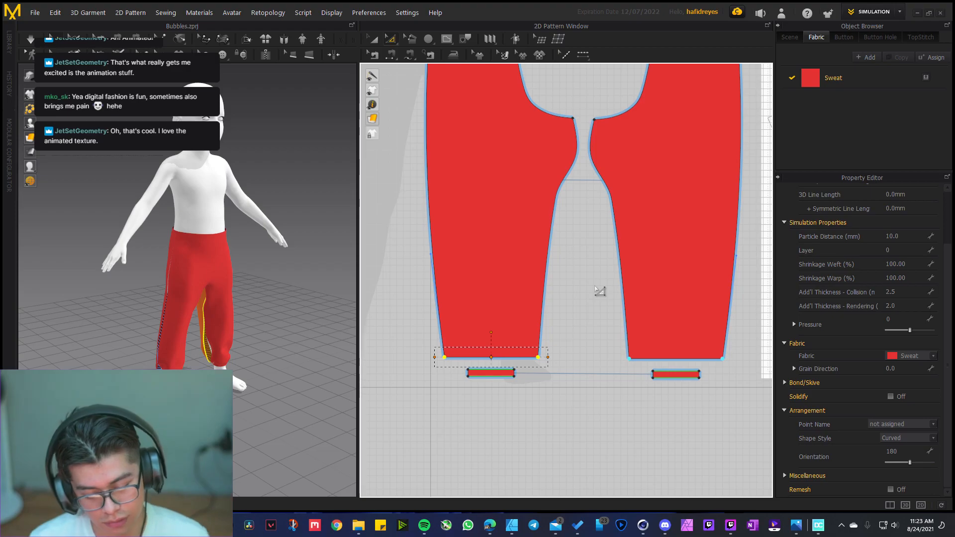
Simulate the sweatpants with the tapered hems, inspect them from the side and front, and save the project
{"action": "key", "text": "space"}
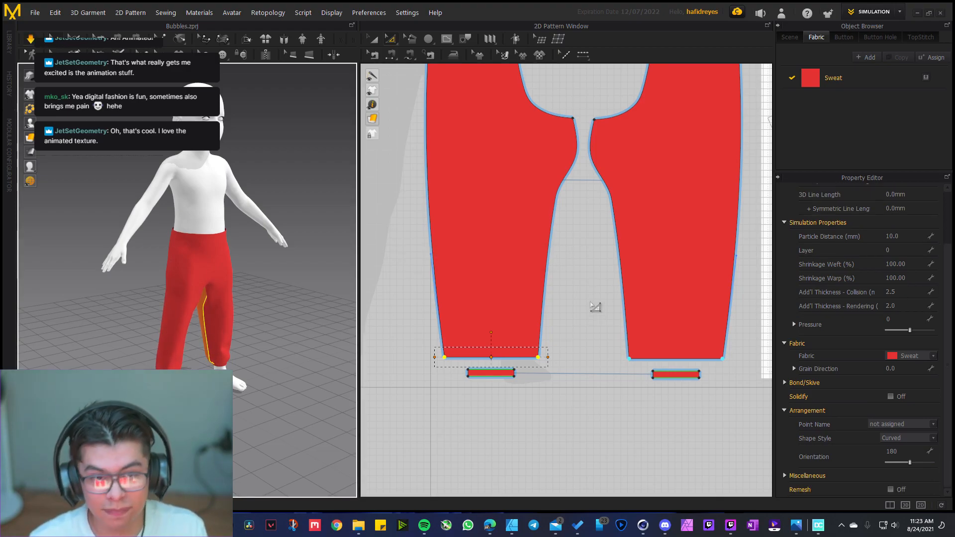
{"action": "scroll", "coordinate": [590, 302], "scroll_direction": "down", "scroll_amount": 3}
{"action": "middle_click_drag", "start_coordinate": [594, 303], "coordinate": [611, 323]}
{"action": "right_click_drag", "start_coordinate": [201, 349], "coordinate": [66, 337]}
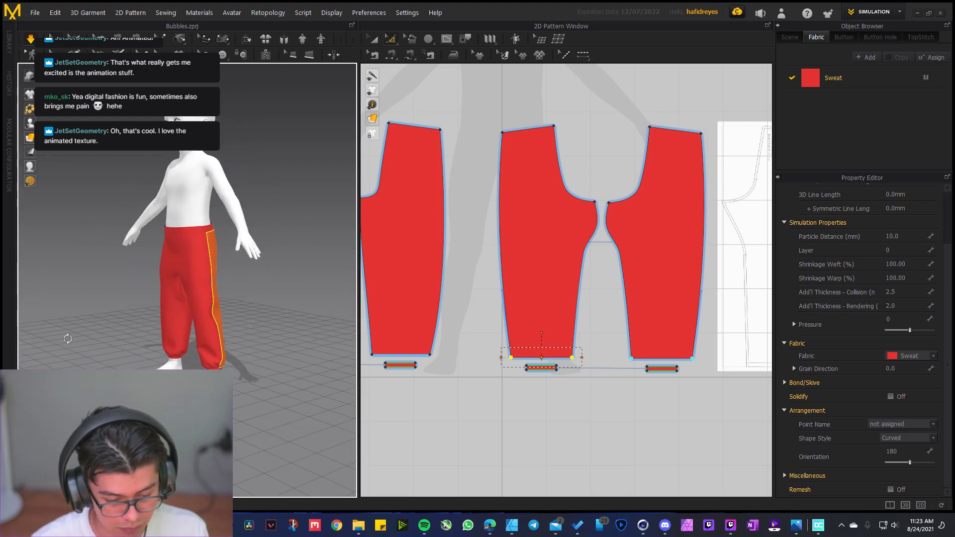
{"action": "left_click", "coordinate": [255, 307]}
{"action": "right_click_drag", "start_coordinate": [257, 308], "coordinate": [290, 324]}
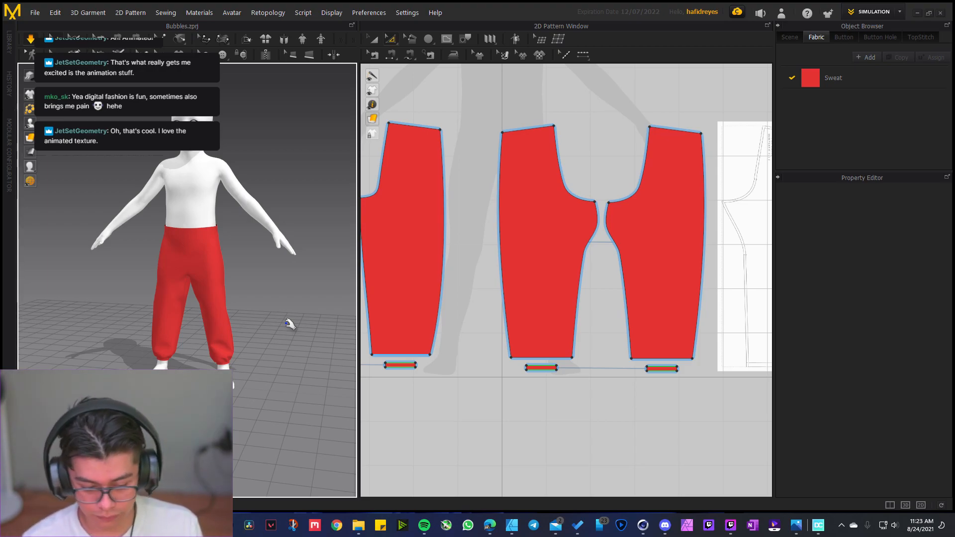
{"action": "key", "text": "ctrl+s"}
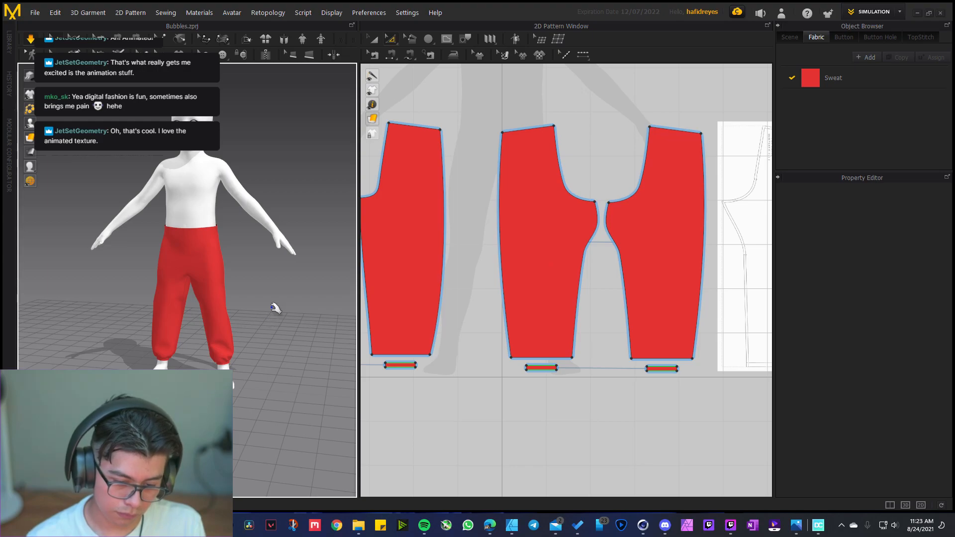
Set the additional rendering thickness of the waistband pattern to 3.0 mm
{"action": "middle_click_drag", "start_coordinate": [488, 172], "coordinate": [597, 283]}
{"action": "key", "text": "a"}
{"action": "left_click", "coordinate": [555, 124]}
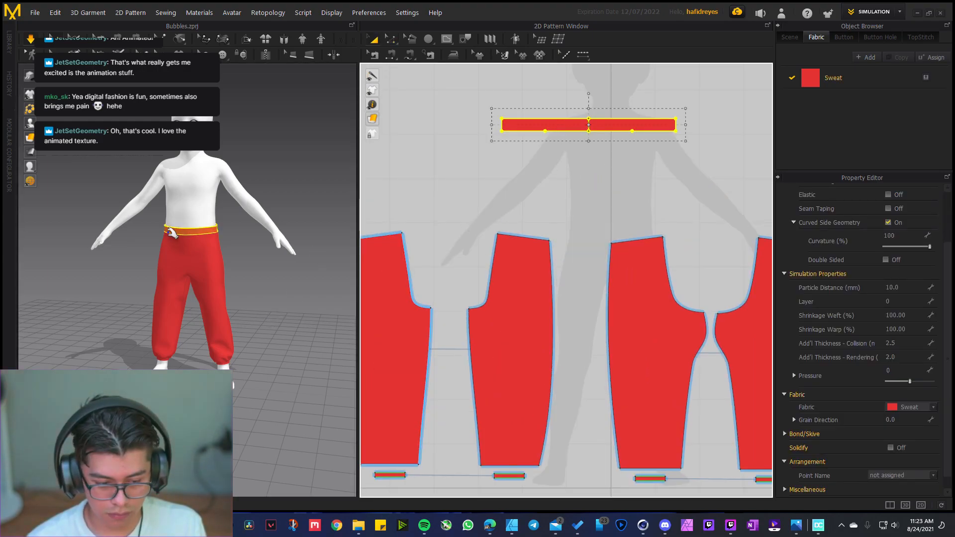
{"action": "scroll", "coordinate": [171, 232], "scroll_direction": "up", "scroll_amount": 6}
{"action": "right_click_drag", "start_coordinate": [200, 281], "coordinate": [207, 322]}
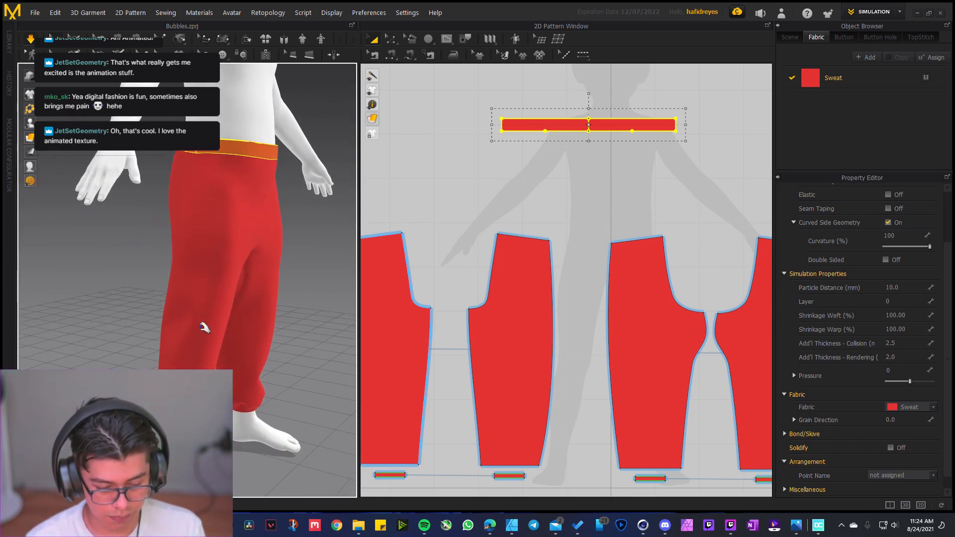
{"action": "scroll", "coordinate": [207, 299], "scroll_direction": "up", "scroll_amount": 4}
{"action": "middle_click_drag", "start_coordinate": [225, 239], "coordinate": [206, 253]}
{"action": "scroll", "coordinate": [194, 263], "scroll_direction": "up", "scroll_amount": 4}
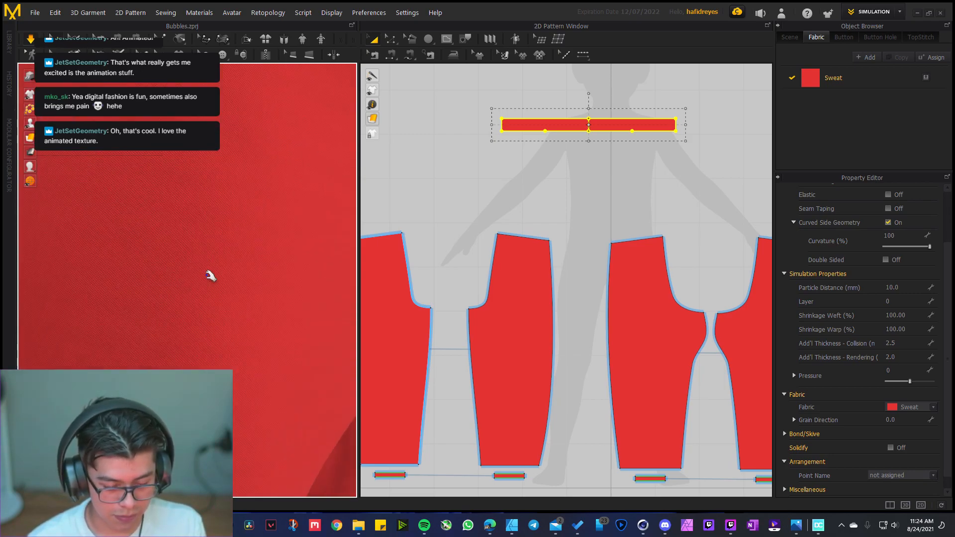
{"action": "scroll", "coordinate": [192, 228], "scroll_direction": "down", "scroll_amount": 4}
{"action": "middle_click_drag", "start_coordinate": [205, 188], "coordinate": [206, 281]}
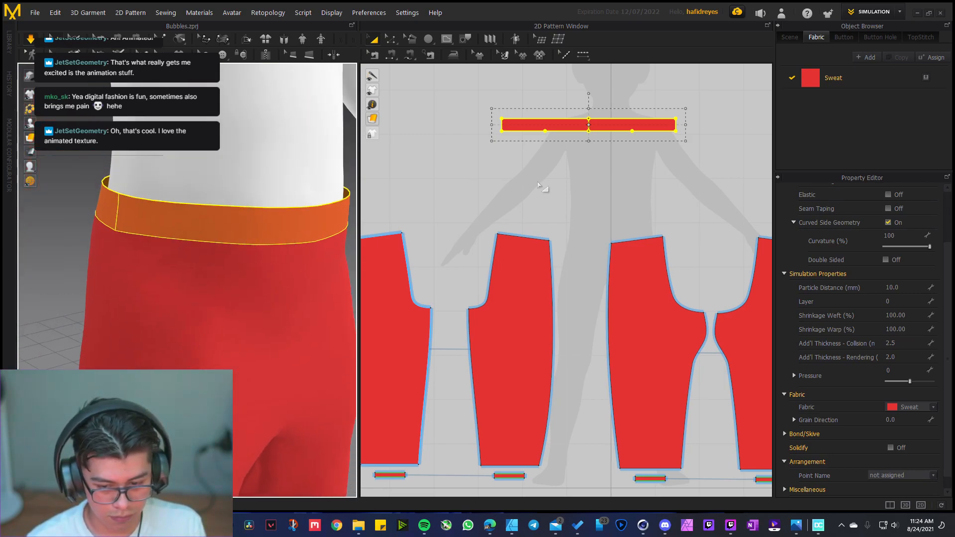
{"action": "right_click_drag", "start_coordinate": [187, 224], "coordinate": [88, 207]}
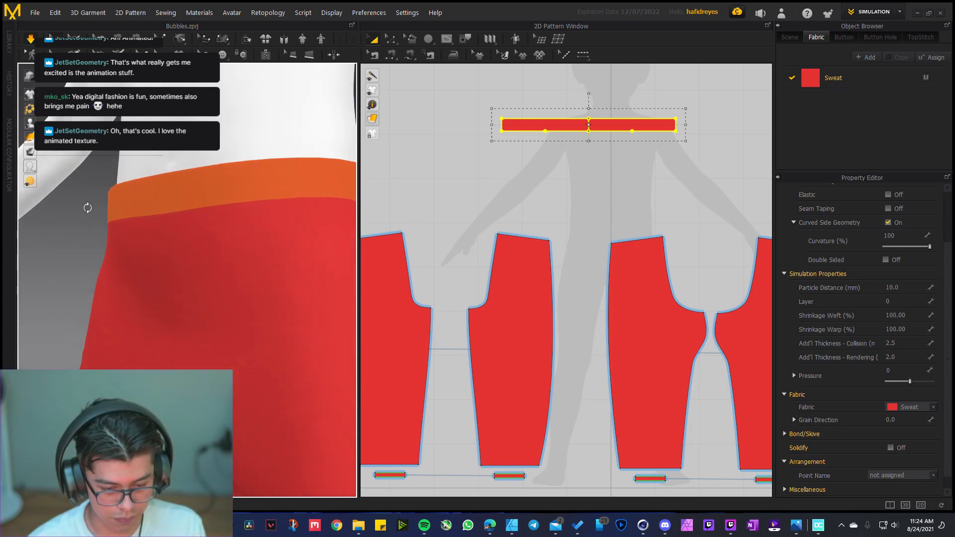
{"action": "left_click", "coordinate": [910, 359]}
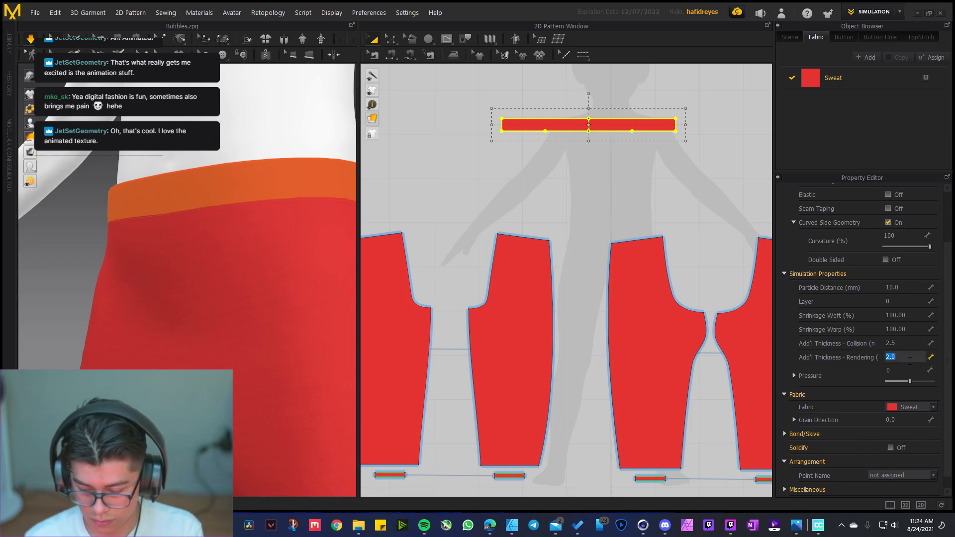
{"action": "key", "text": "Return"}
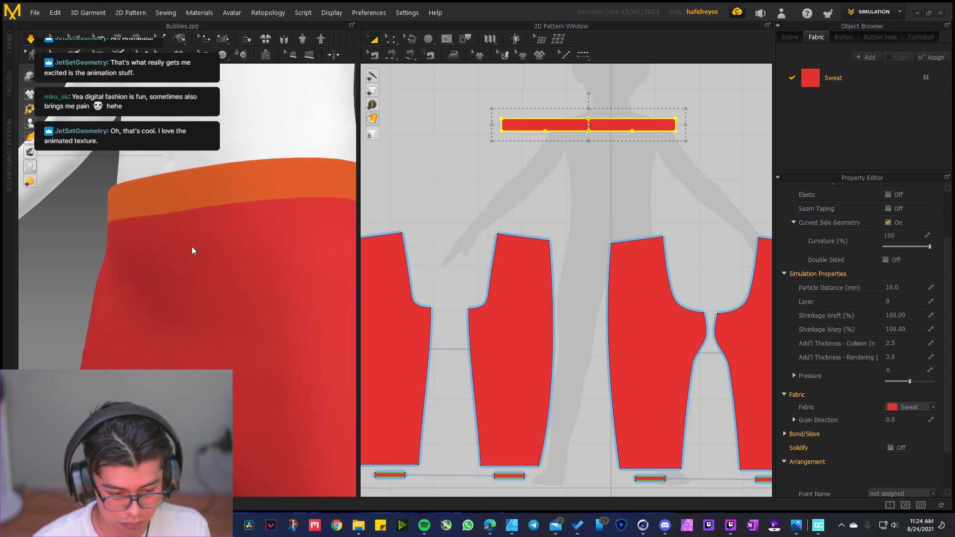
Deselect the waistband, inspect the full sweatpants from the side and front, and save the project
{"action": "left_click", "coordinate": [78, 266]}
{"action": "right_click_drag", "start_coordinate": [78, 266], "coordinate": [186, 289]}
{"action": "scroll", "coordinate": [187, 288], "scroll_direction": "down", "scroll_amount": 6}
{"action": "middle_click_drag", "start_coordinate": [188, 288], "coordinate": [174, 183]}
{"action": "right_click_drag", "start_coordinate": [177, 279], "coordinate": [265, 276]}
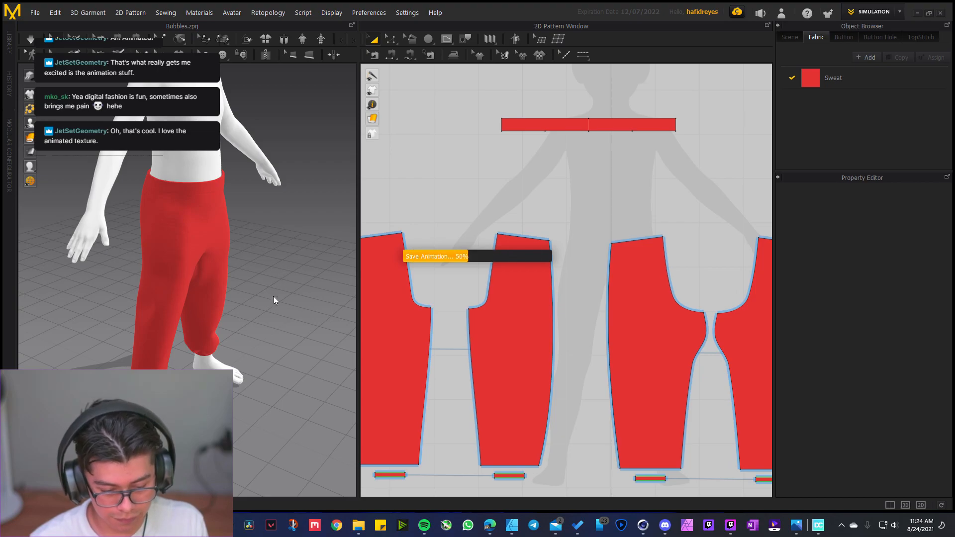
{"action": "right_click_drag", "start_coordinate": [273, 268], "coordinate": [198, 264]}
{"action": "scroll", "coordinate": [198, 264], "scroll_direction": "down", "scroll_amount": 2}
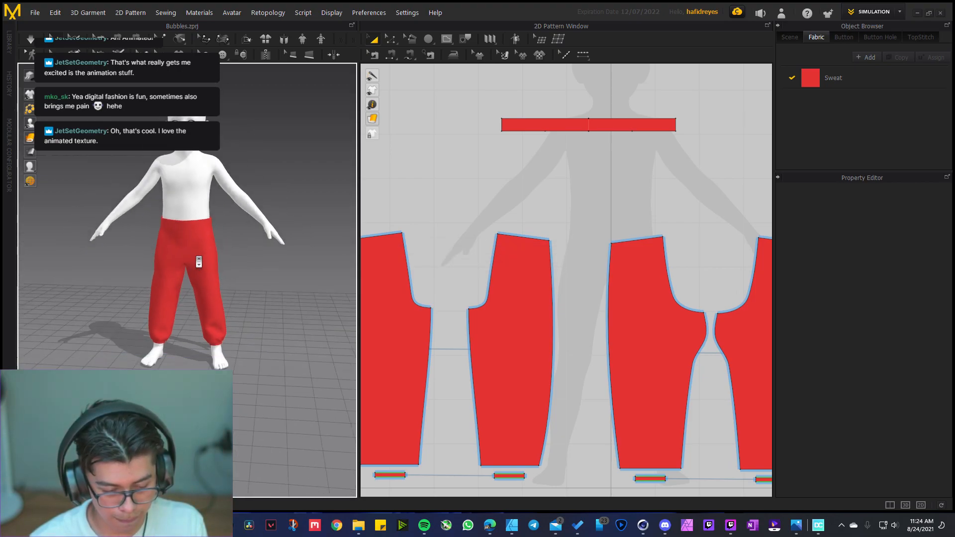
{"action": "middle_click_drag", "start_coordinate": [198, 264], "coordinate": [216, 279]}
{"action": "scroll", "coordinate": [215, 276], "scroll_direction": "down", "scroll_amount": 1}
{"action": "scroll", "coordinate": [452, 229], "scroll_direction": "down", "scroll_amount": 4}
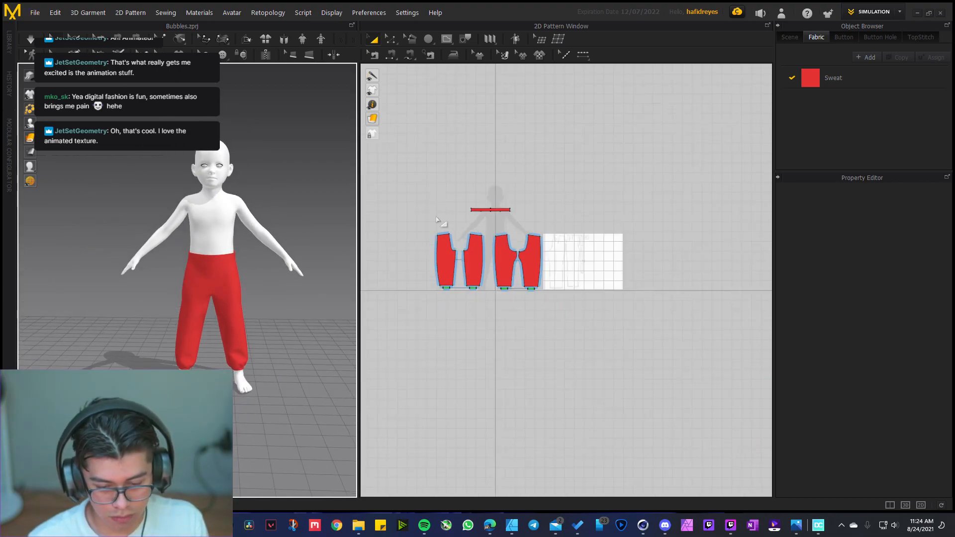
{"action": "scroll", "coordinate": [440, 219], "scroll_direction": "up", "scroll_amount": 2}
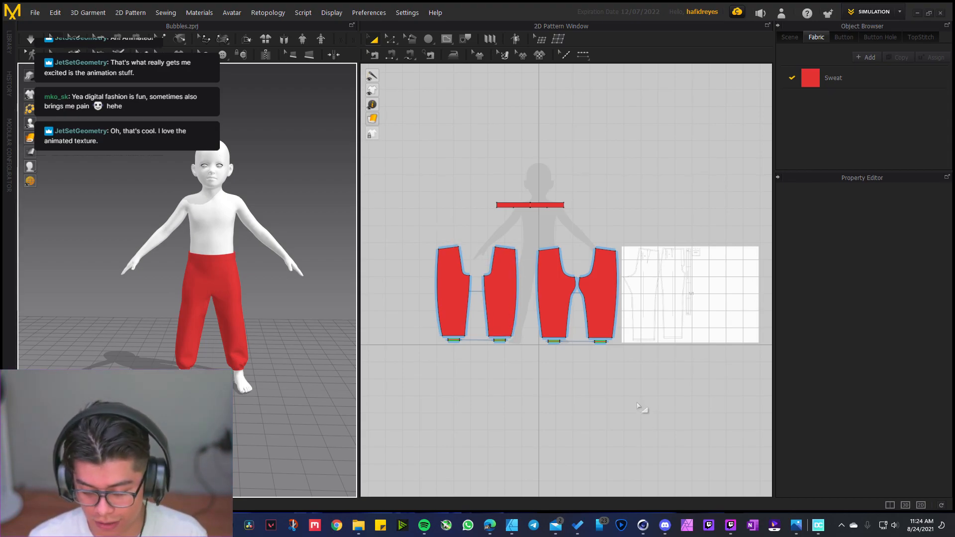
Close the annotated copy of the reference photo, view the original Resized_20160704_100427.jpg, and close it as well
{"action": "mouse_move", "coordinate": [795, 525]}
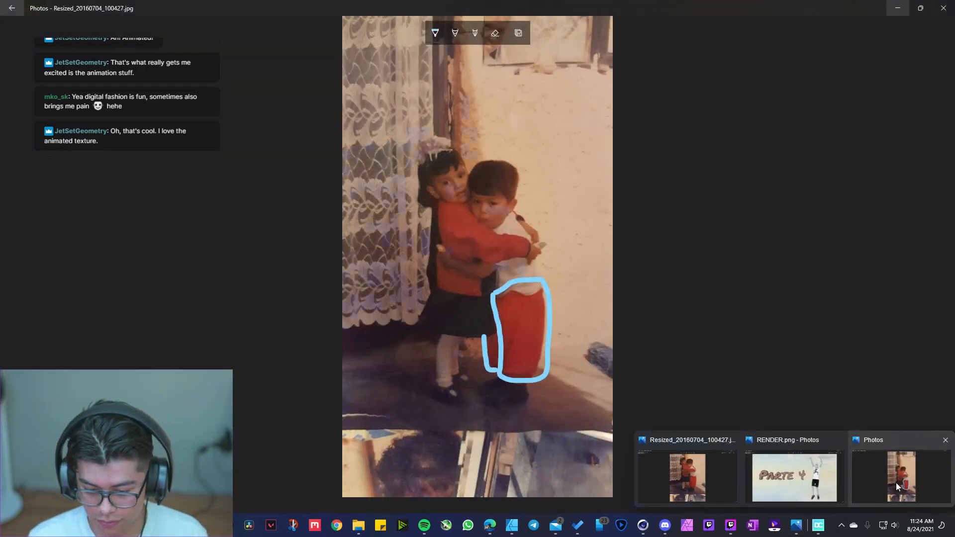
{"action": "left_click", "coordinate": [896, 483]}
{"action": "left_click", "coordinate": [943, 8]}
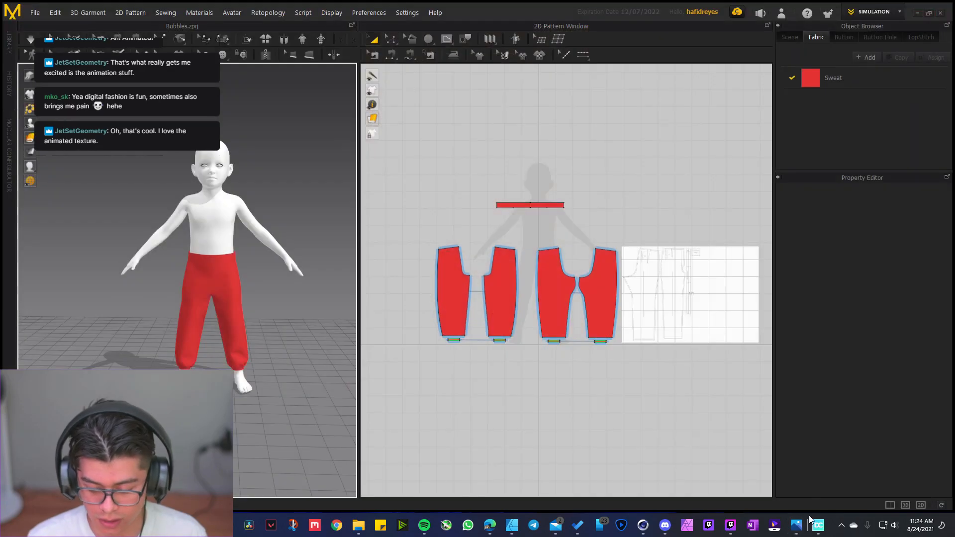
{"action": "mouse_move", "coordinate": [795, 525]}
{"action": "left_click", "coordinate": [741, 479]}
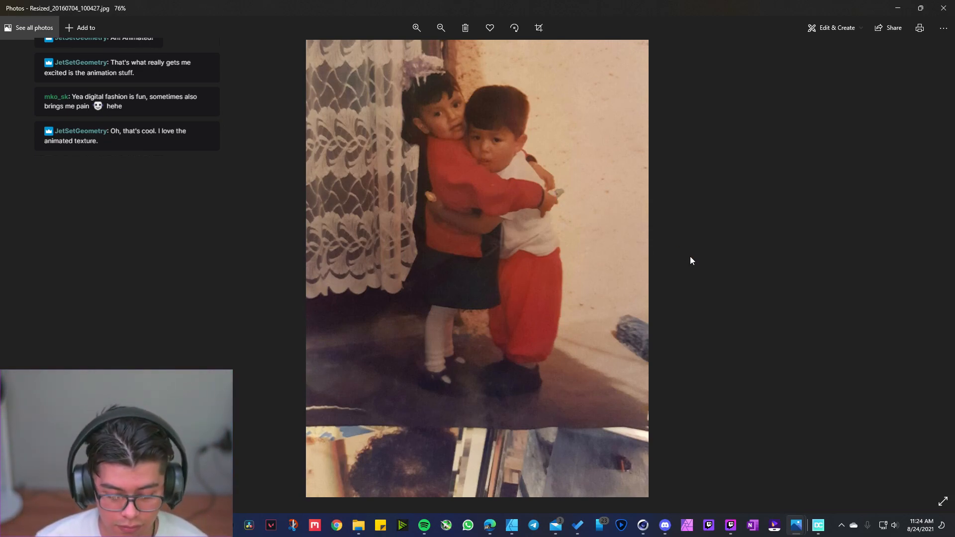
{"action": "left_click", "coordinate": [942, 9]}
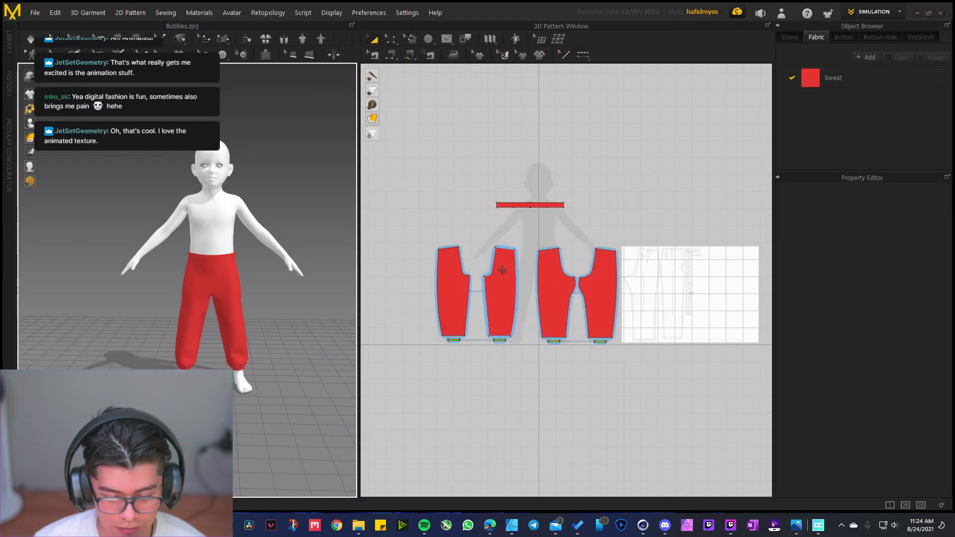
{"action": "scroll", "coordinate": [226, 217], "scroll_direction": "up", "scroll_amount": 2}
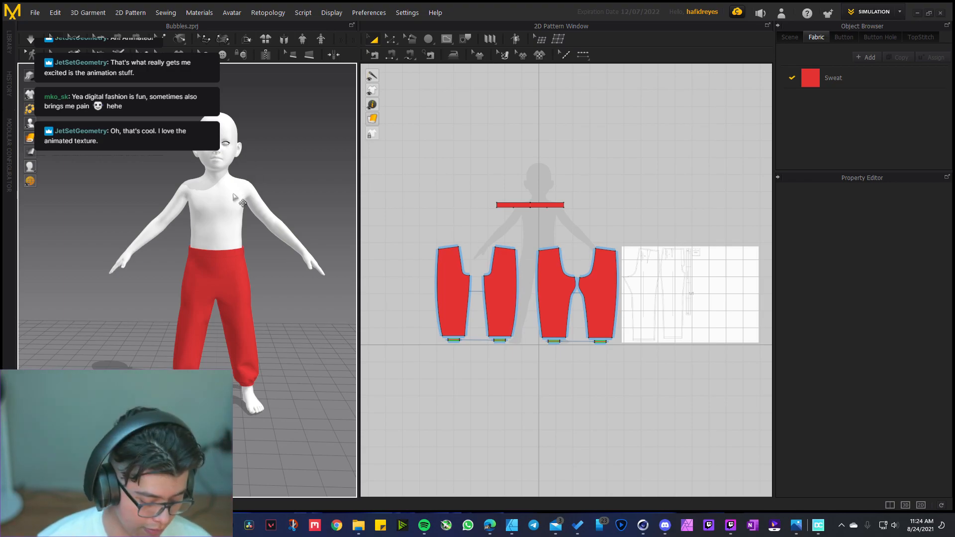
{"action": "middle_click_drag", "start_coordinate": [224, 200], "coordinate": [209, 226]}
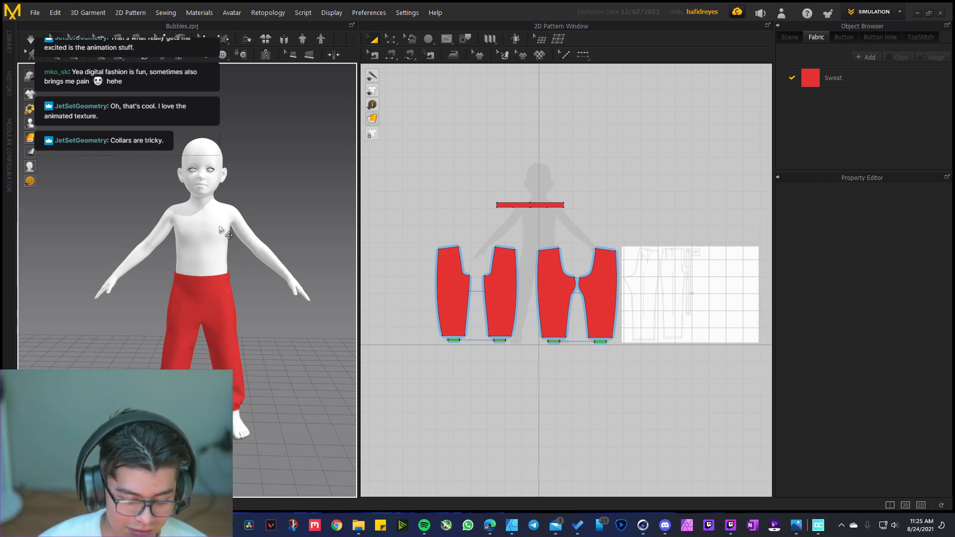
{"action": "right_click_drag", "start_coordinate": [231, 311], "coordinate": [216, 315]}
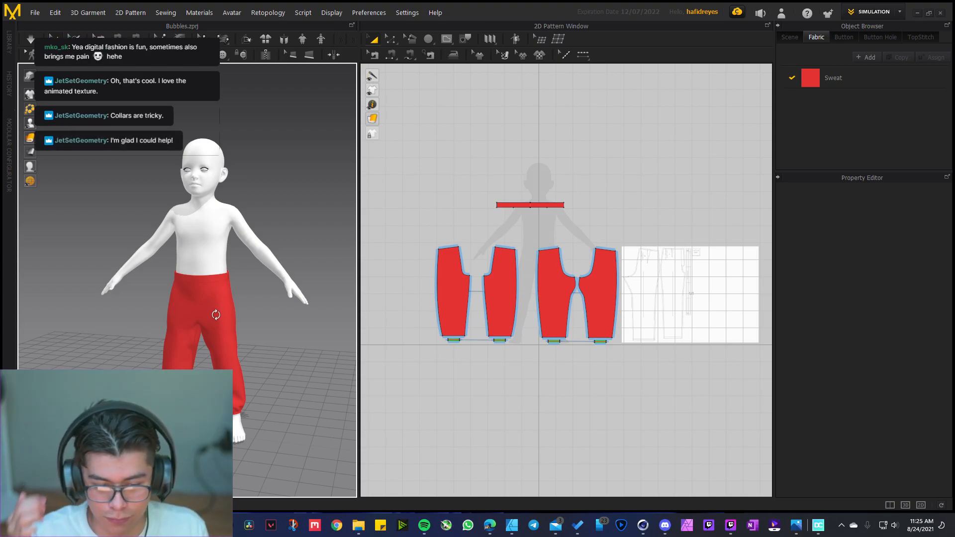
{"action": "right_click_drag", "start_coordinate": [182, 265], "coordinate": [231, 273]}
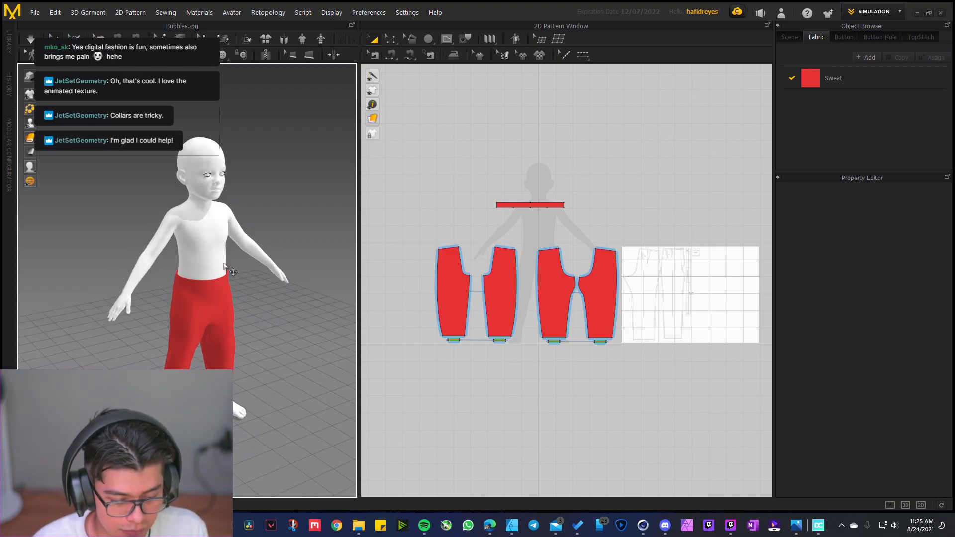
{"action": "scroll", "coordinate": [224, 255], "scroll_direction": "up", "scroll_amount": 2}
{"action": "middle_click_drag", "start_coordinate": [211, 243], "coordinate": [202, 234]}
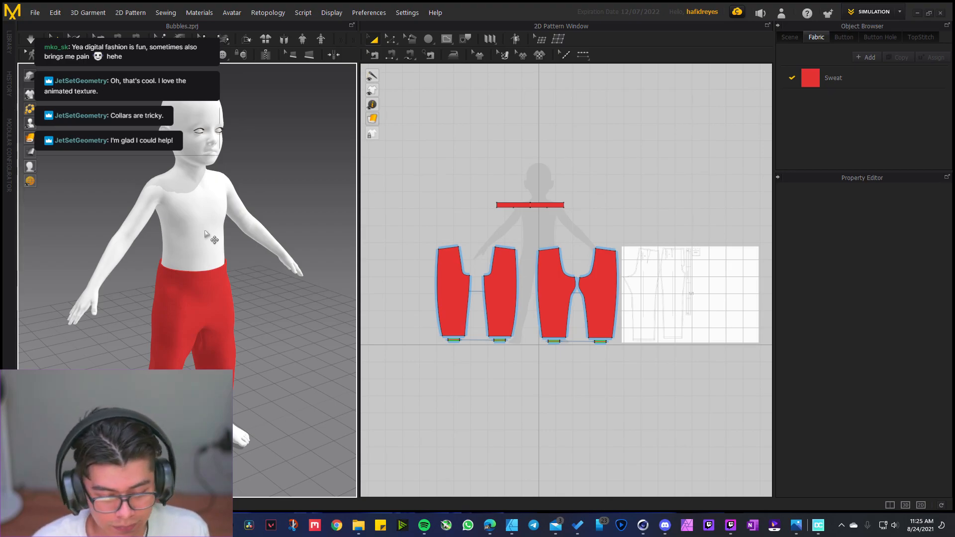
{"action": "scroll", "coordinate": [208, 237], "scroll_direction": "down", "scroll_amount": 3}
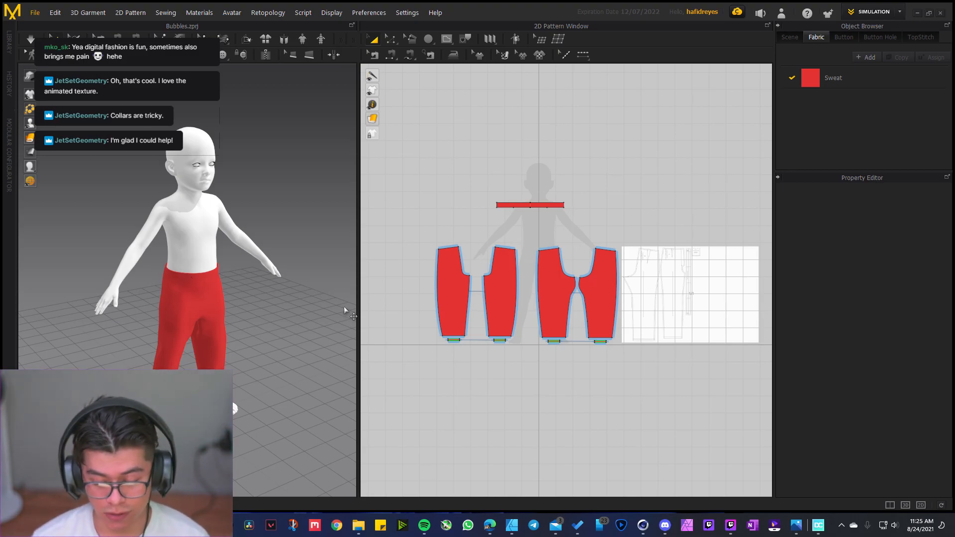
Close RENDER.png, view the red sweatpants in the Resized_20160704_100814 photo from the Me folder, and minimize the photo
{"action": "left_click", "coordinate": [796, 524]}
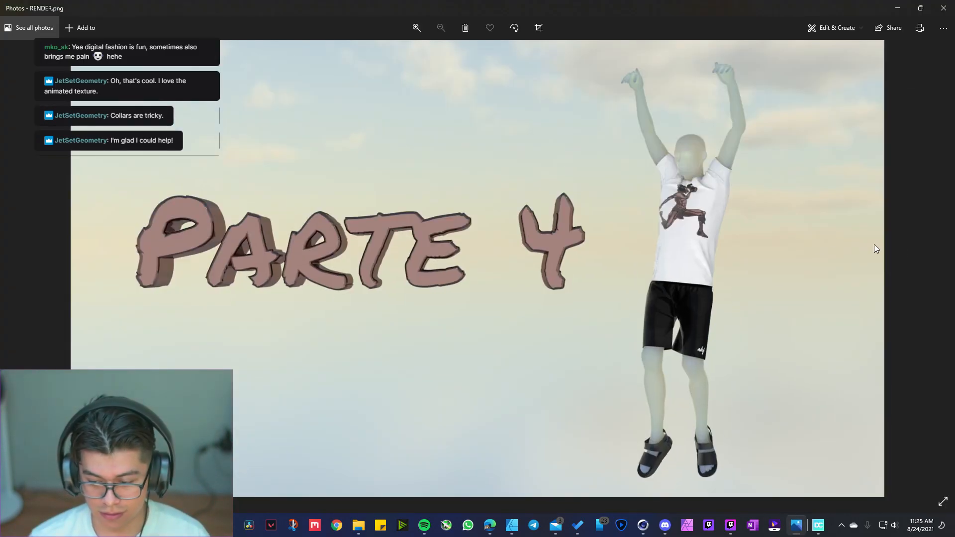
{"action": "left_click", "coordinate": [943, 8]}
{"action": "mouse_move", "coordinate": [358, 524]}
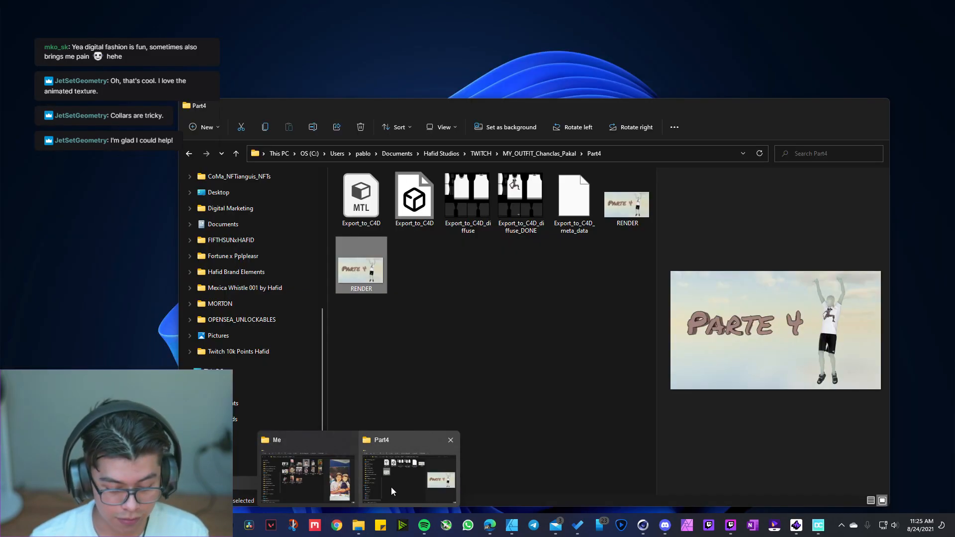
{"action": "left_click", "coordinate": [306, 467]}
{"action": "double_click", "coordinate": [461, 314]}
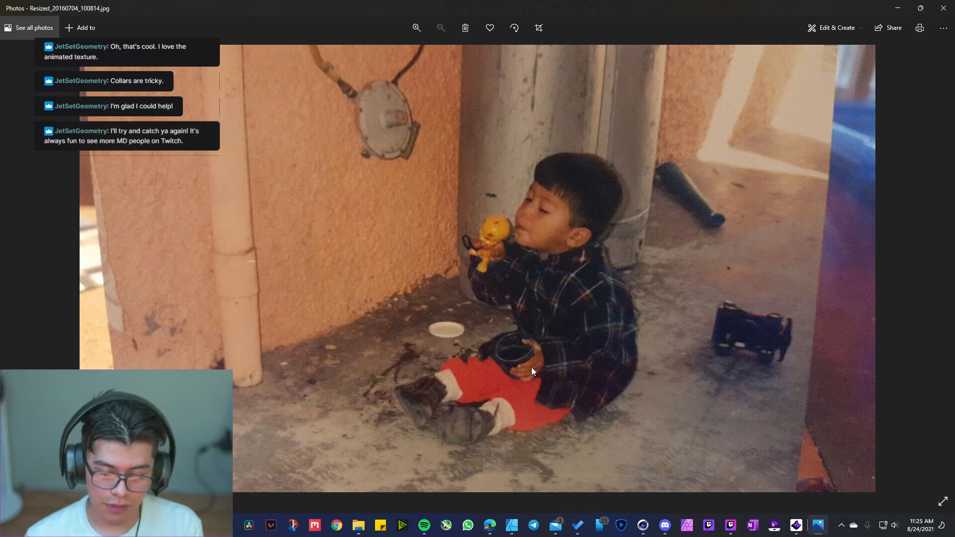
{"action": "left_click", "coordinate": [896, 8]}
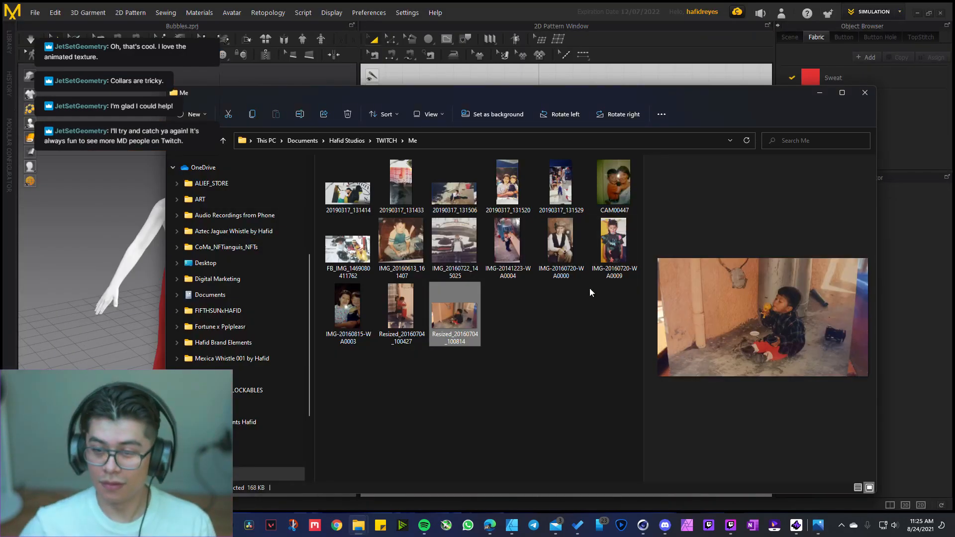